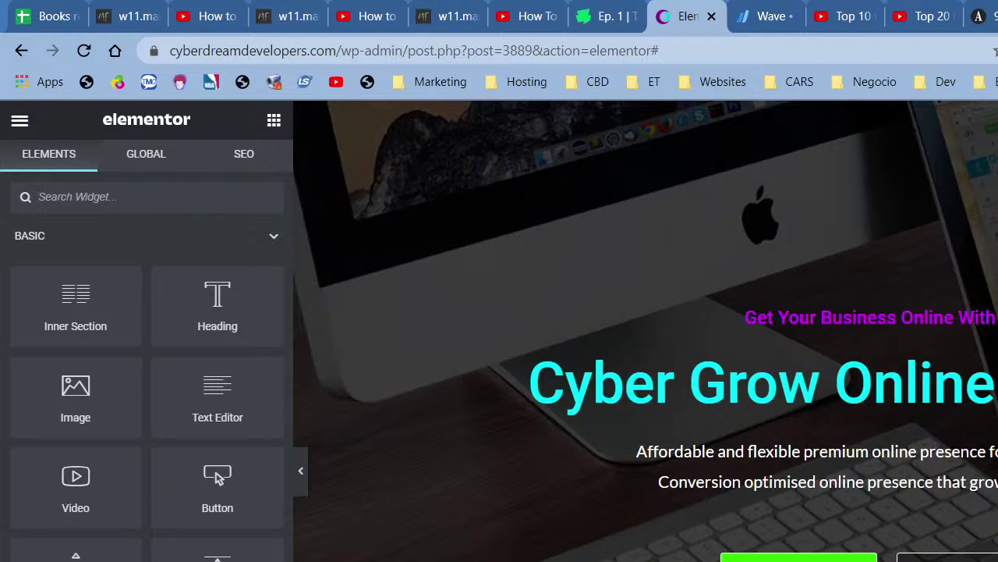
# Open a new incognito browser window.
pyautogui.rightClick(161, 560)
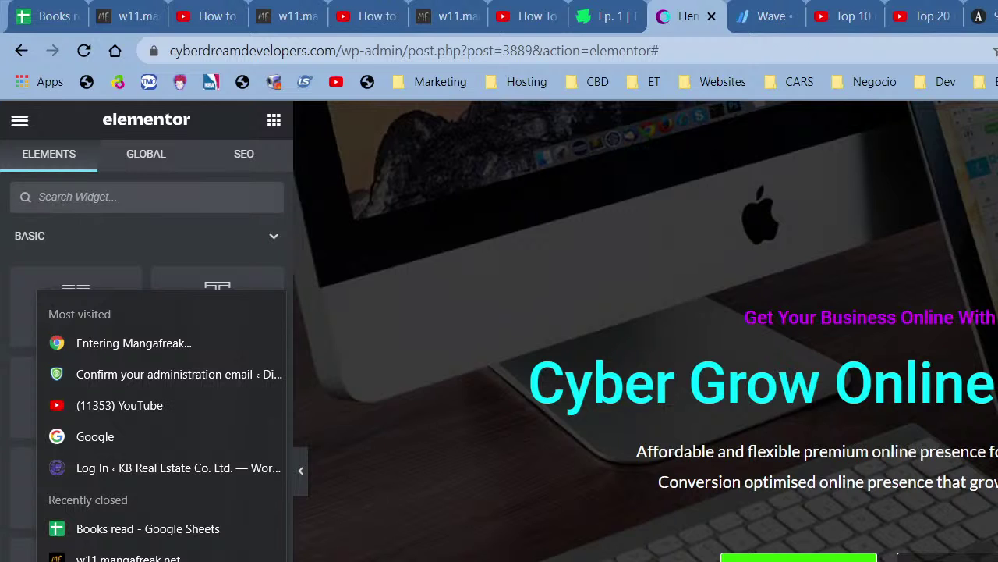
pyautogui.click(156, 561)
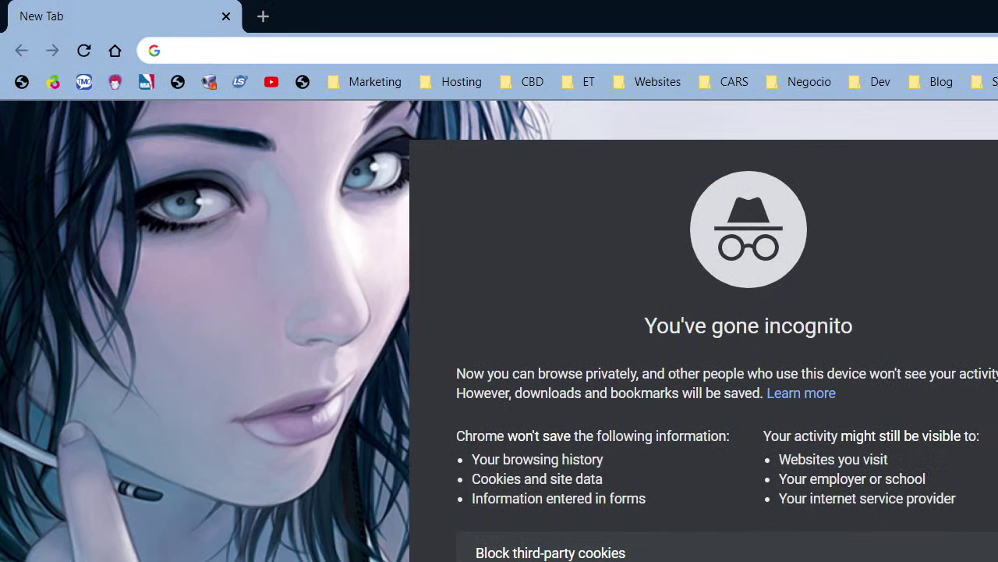
# Switch to Firefox and open cyberdreamdevelopers.com in a new tab.
pyautogui.hotkey('alt', 'Tab')
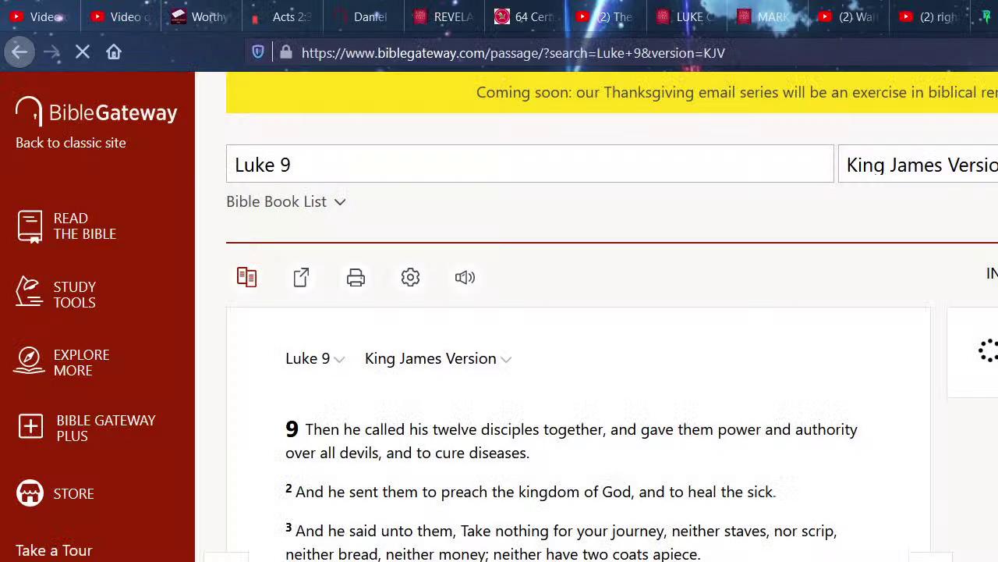
pyautogui.hotkey('ctrl', 't')
pyautogui.write('cyberdreamdevelopers.com/')
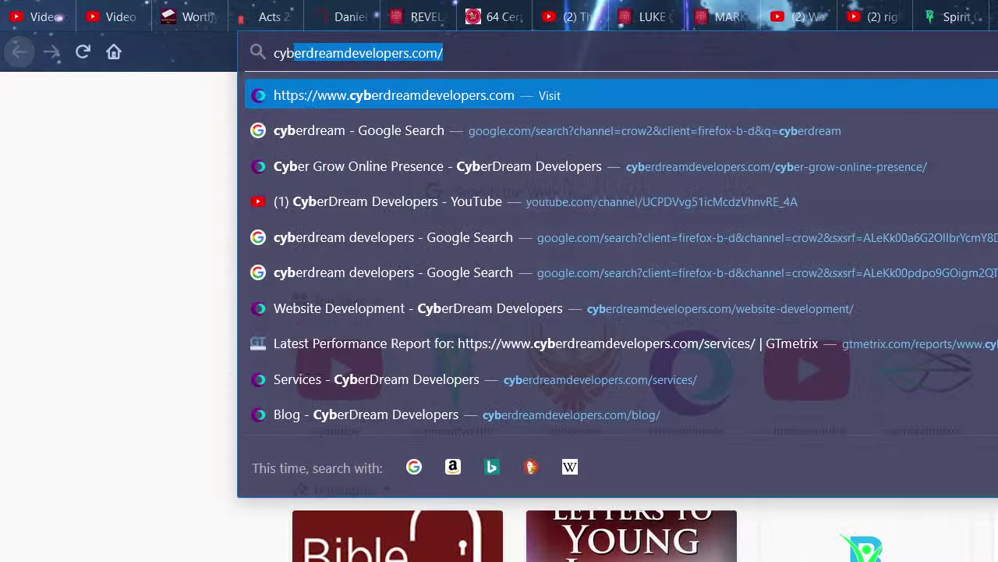
pyautogui.press('Return')
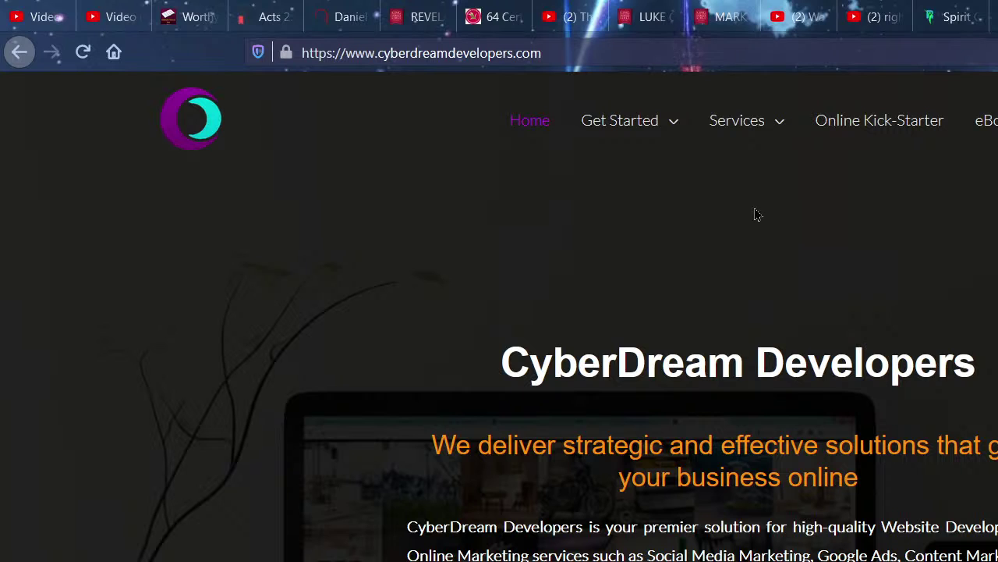
# Look over the homepage's introduction, the Online Kick Starter offer and the service cards down to All Services.
pyautogui.scroll(-5, 780, 229)
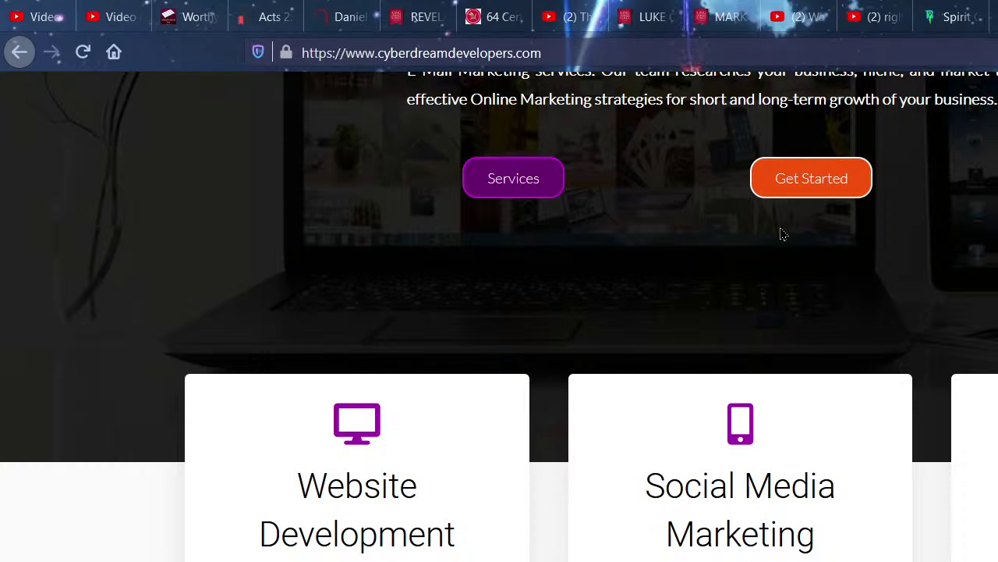
pyautogui.scroll(-10, 773, 239)
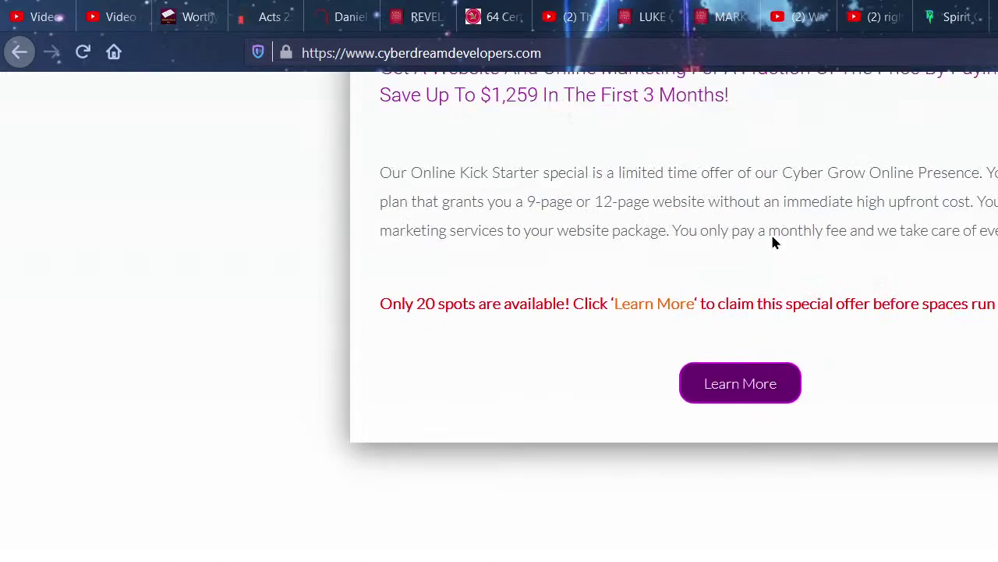
pyautogui.scroll(6, 521, 332)
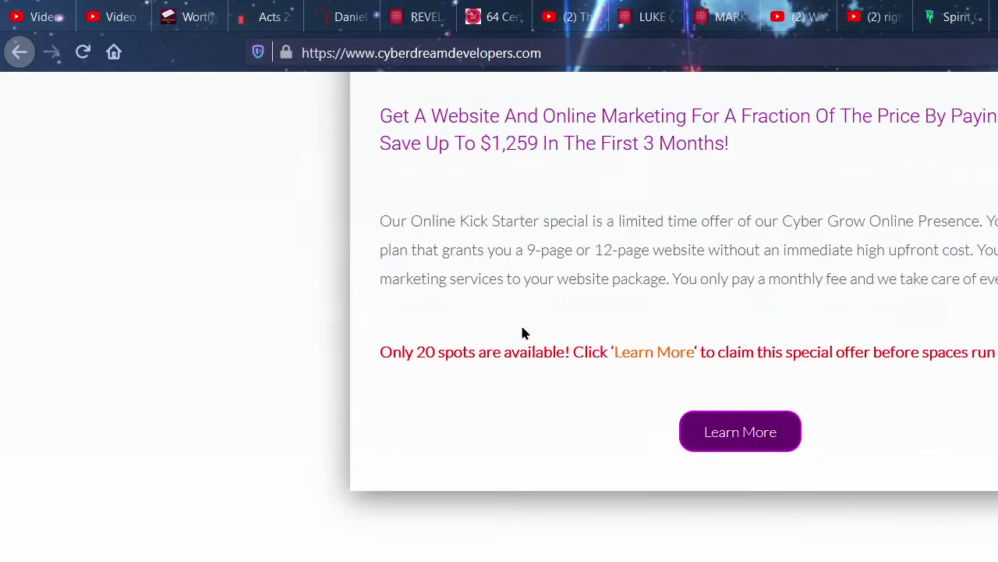
pyautogui.scroll(10, 404, 431)
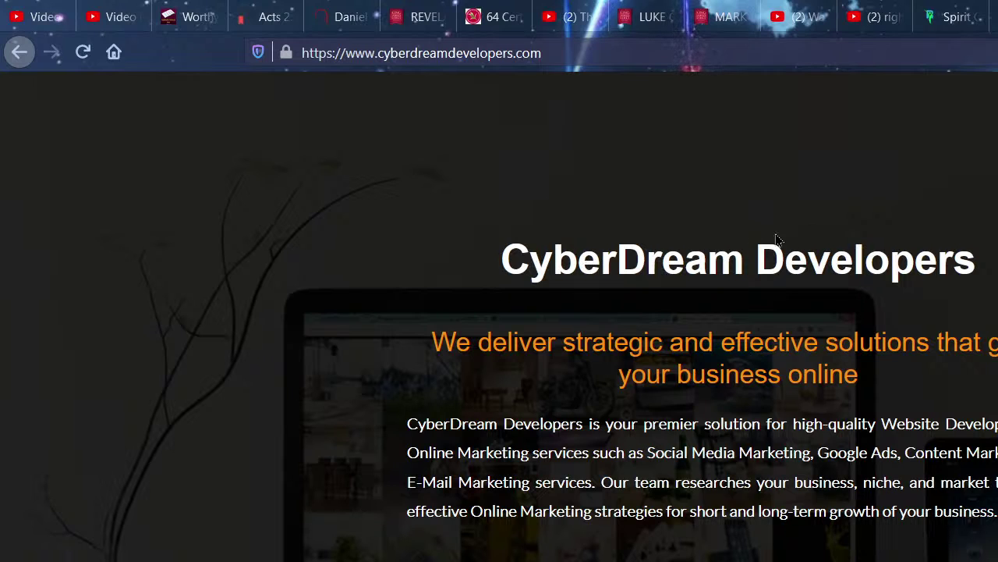
pyautogui.scroll(-10, 735, 260)
pyautogui.scroll(-5, 652, 304)
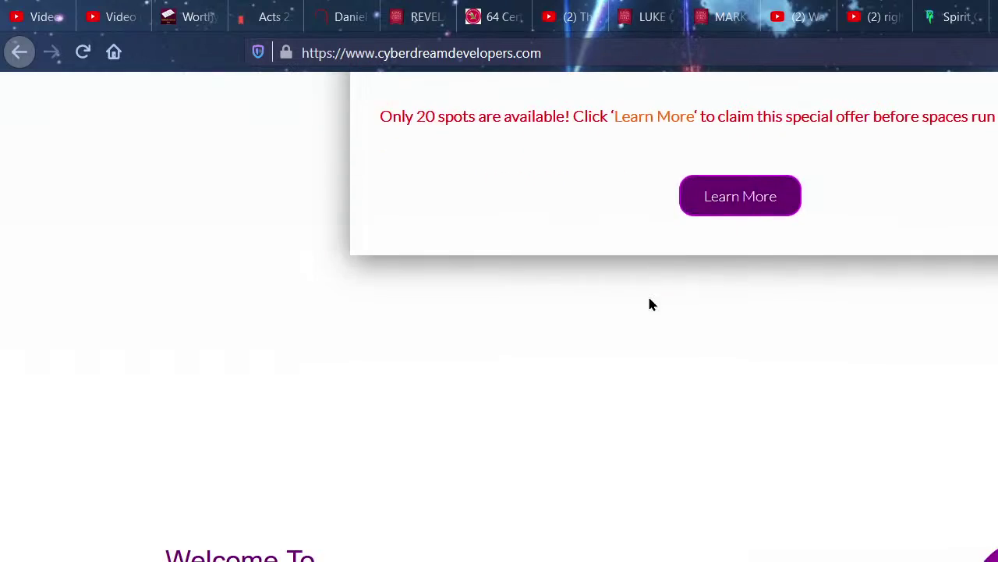
pyautogui.scroll(-10, 651, 304)
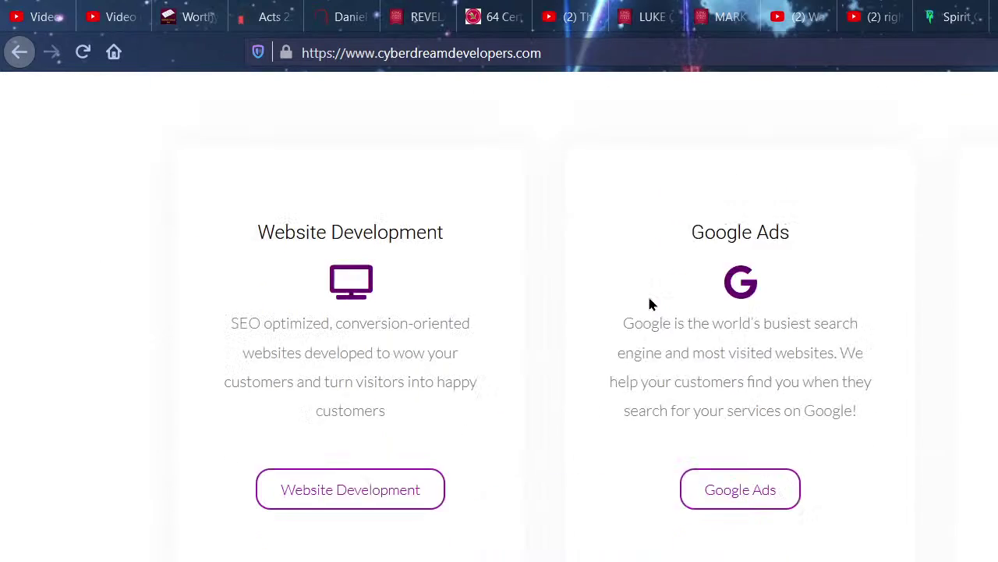
pyautogui.scroll(-10, 652, 304)
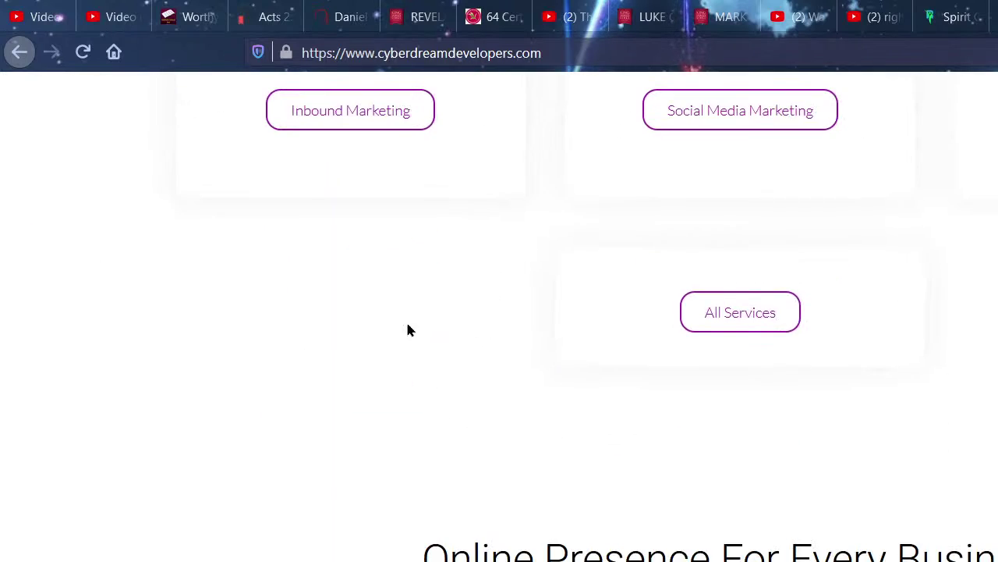
# Examine the homepage's online presence solutions, recent projects, client testimonials and free eBook section.
pyautogui.scroll(-7, 625, 318)
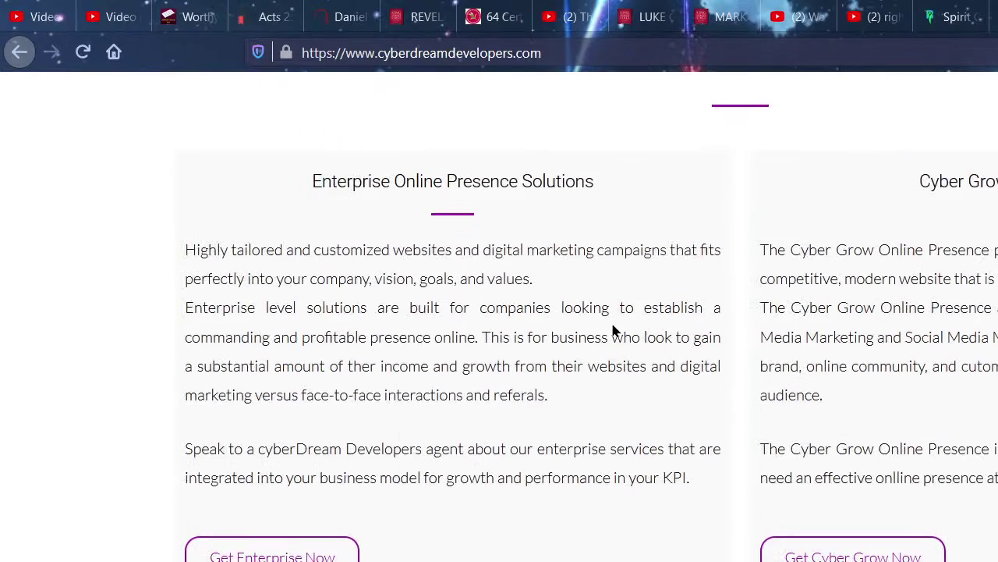
pyautogui.scroll(-12, 612, 327)
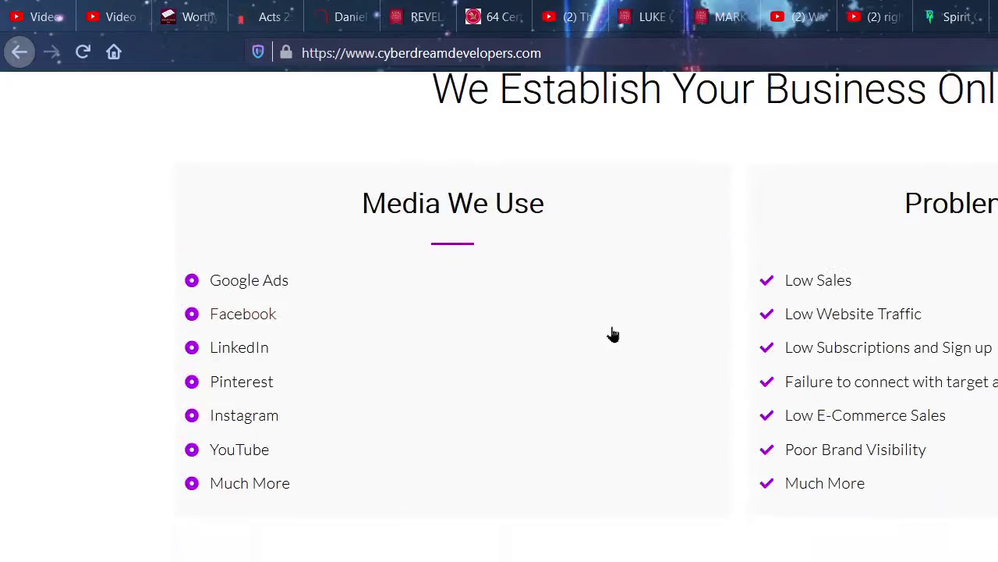
pyautogui.scroll(-15, 613, 333)
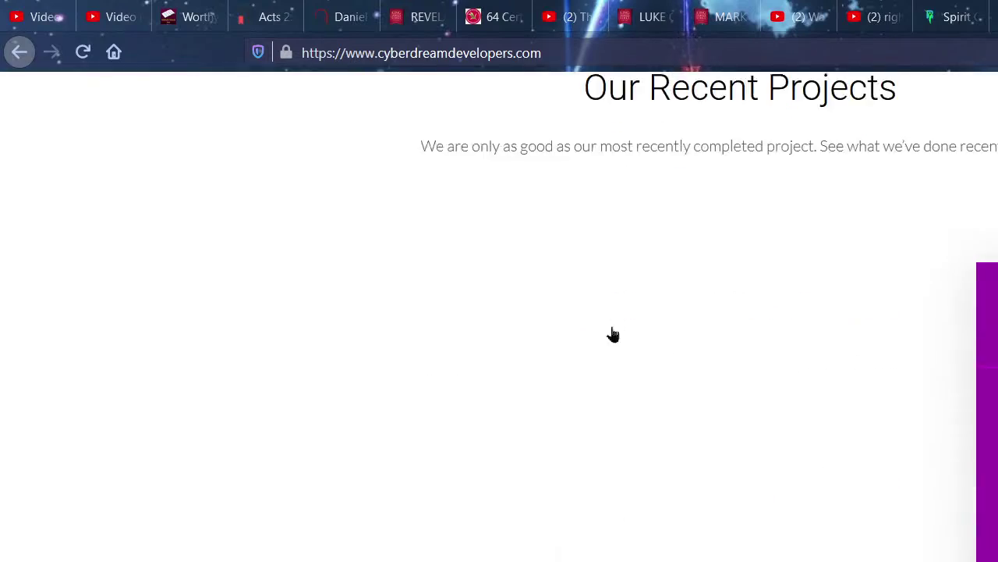
pyautogui.scroll(-5, 613, 333)
pyautogui.scroll(20, 612, 334)
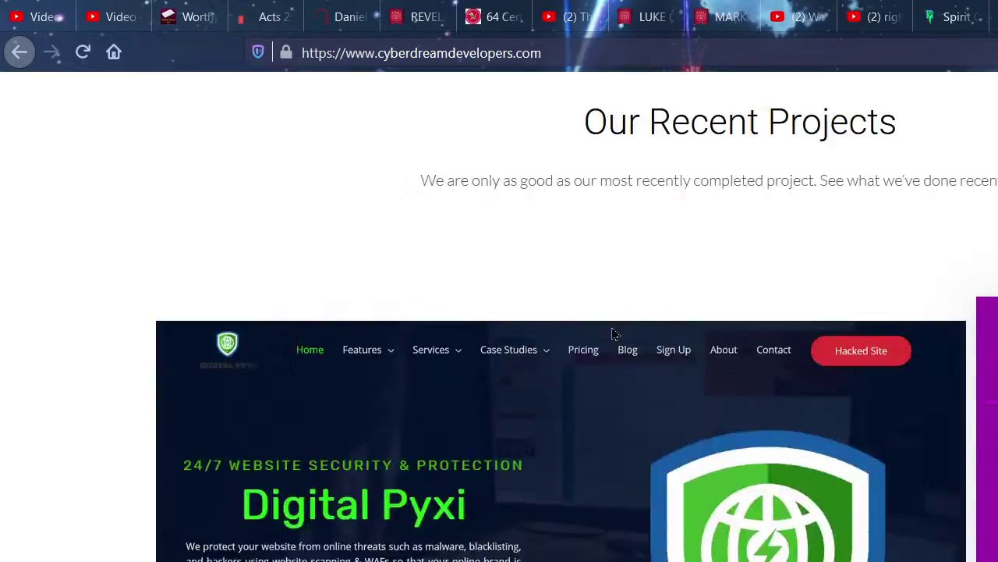
pyautogui.scroll(8, 612, 334)
pyautogui.scroll(-18, 612, 334)
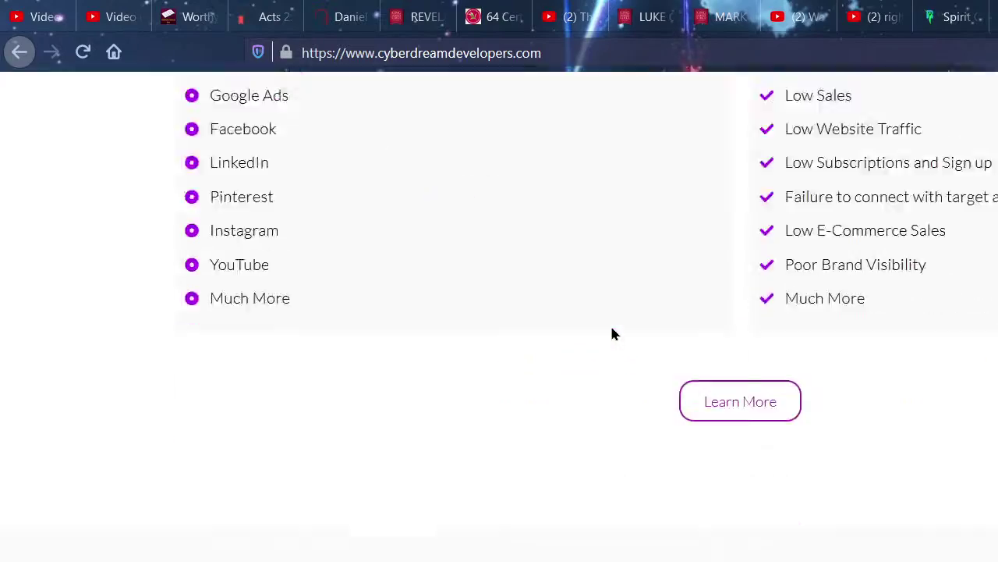
pyautogui.scroll(-8, 612, 333)
pyautogui.scroll(-5, 613, 334)
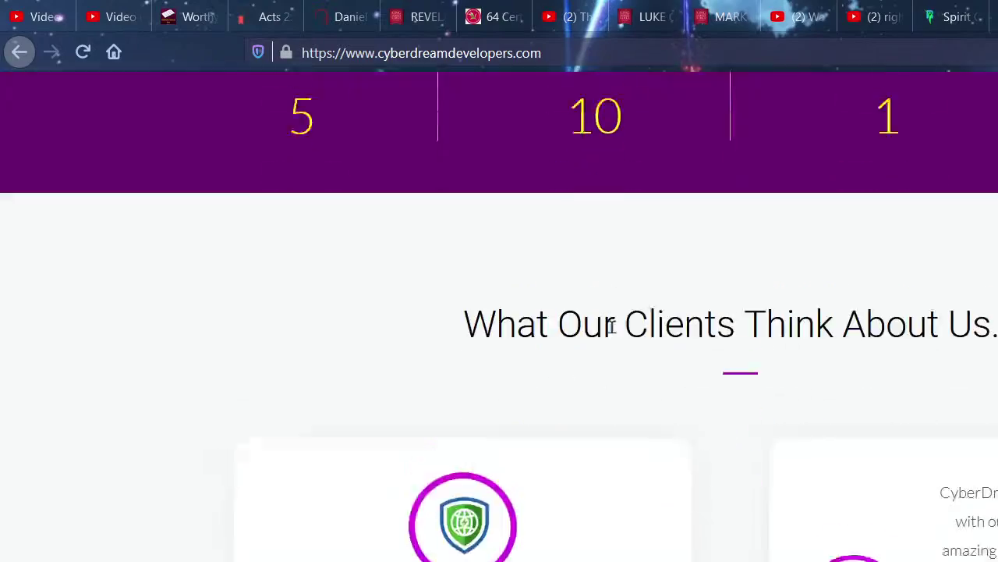
pyautogui.scroll(-10, 612, 334)
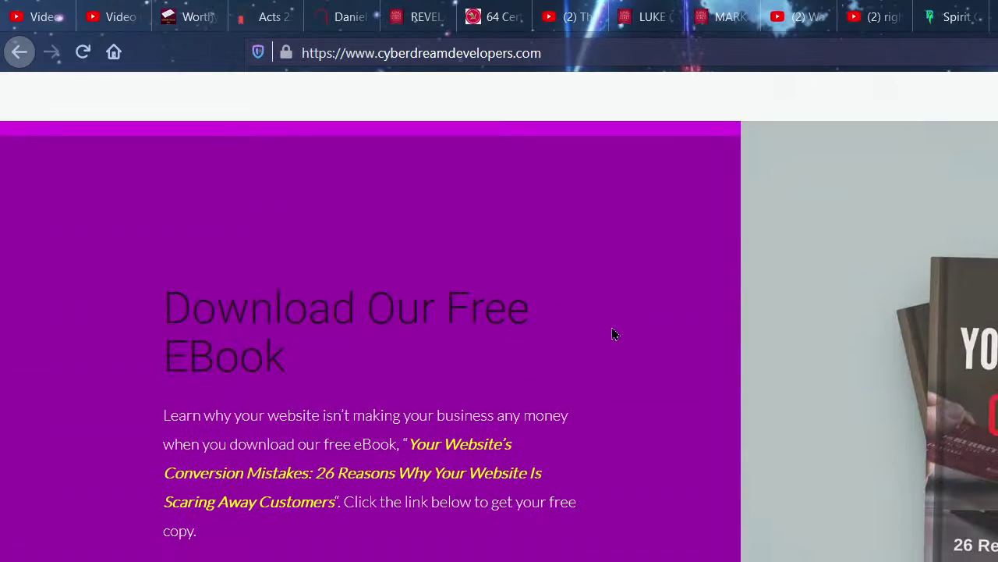
pyautogui.scroll(-2, 612, 334)
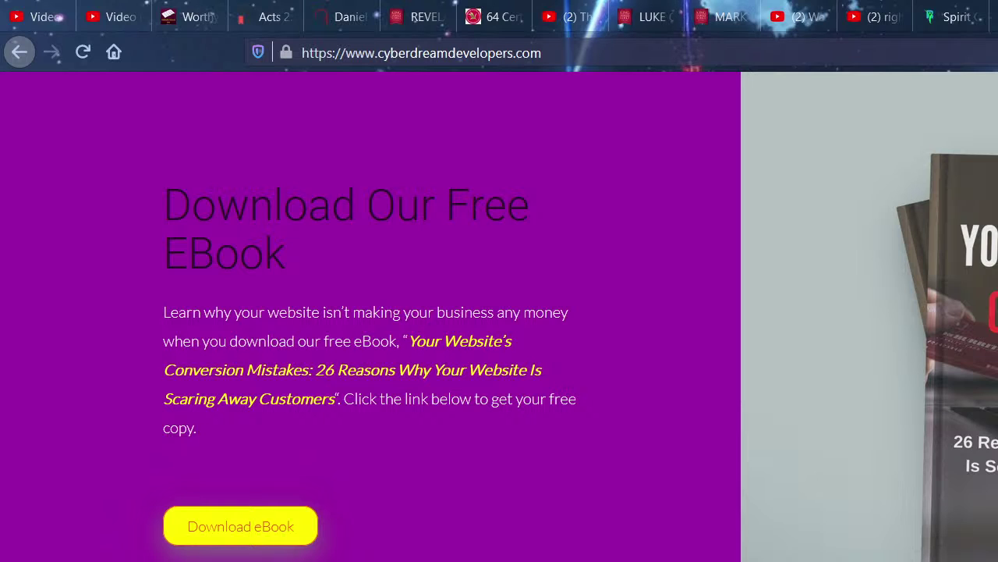
# Return to the site's main navigation and open the Cyber Grow Online Presence page from the Website Development services.
pyautogui.scroll(-10, 754, 447)
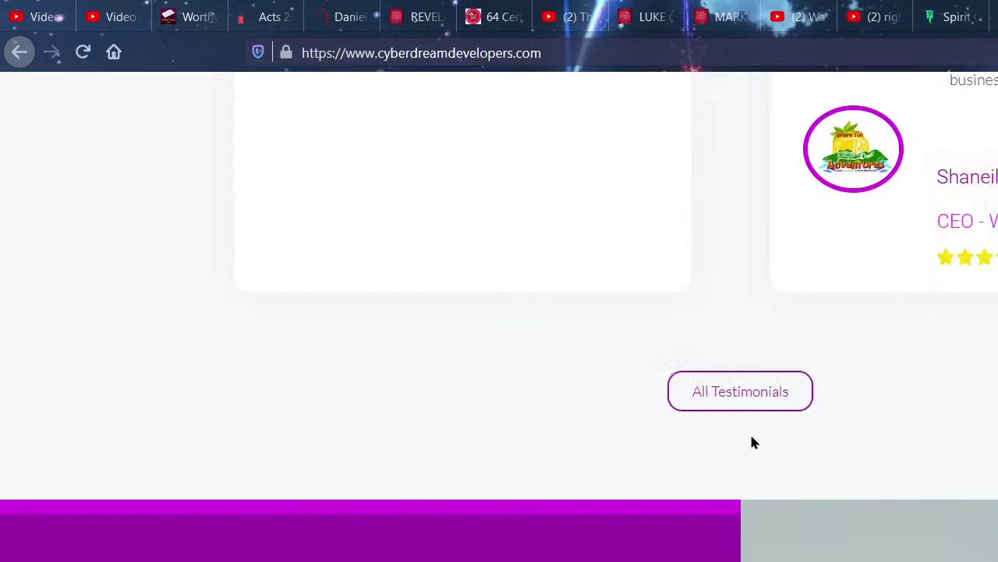
pyautogui.scroll(15, 752, 443)
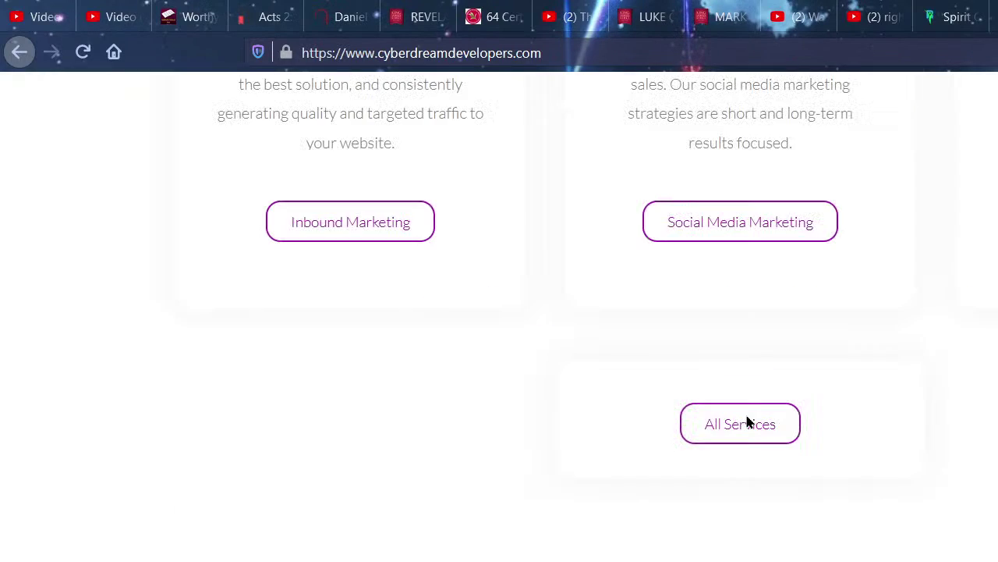
pyautogui.scroll(15, 747, 418)
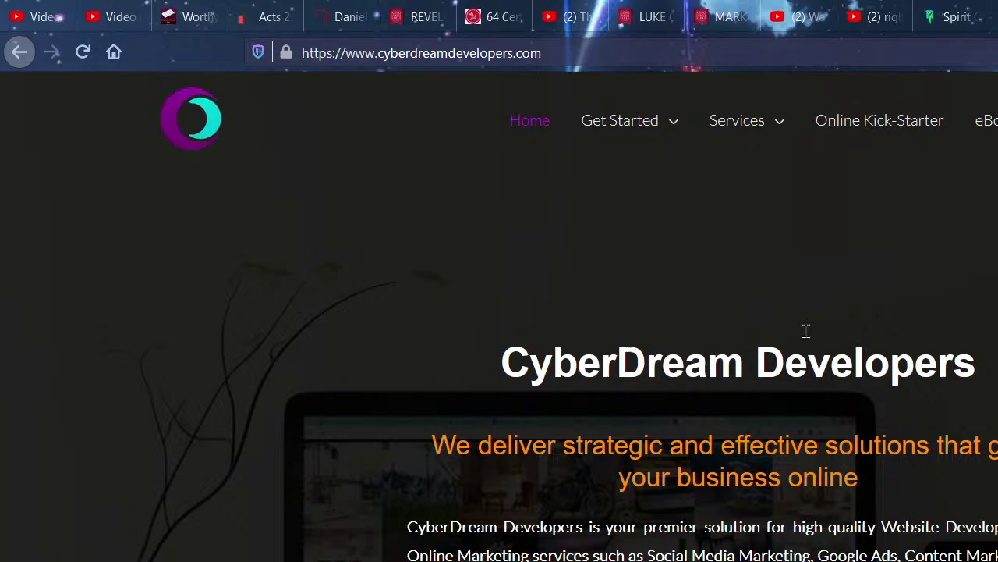
pyautogui.moveTo(751, 131)
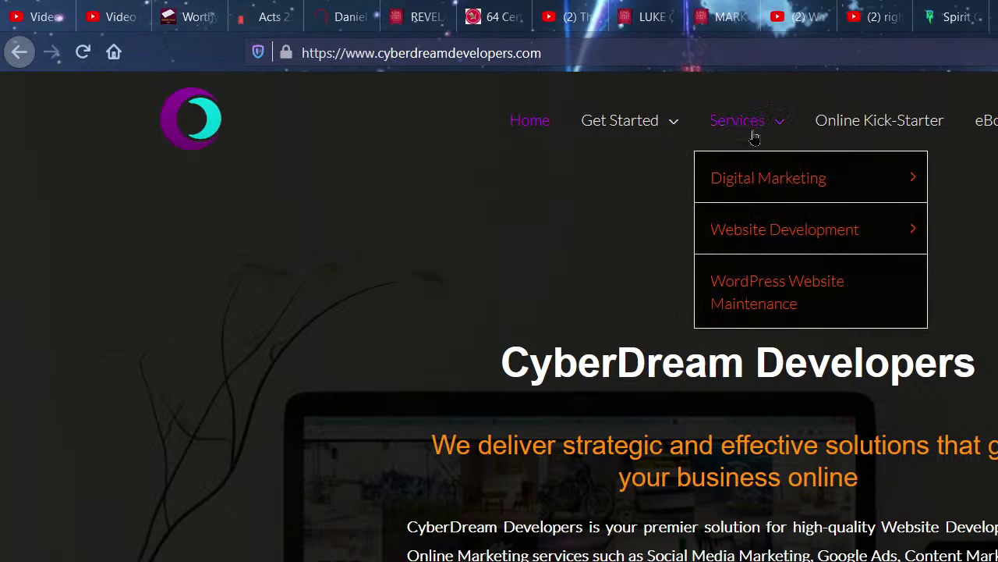
pyautogui.click(829, 234)
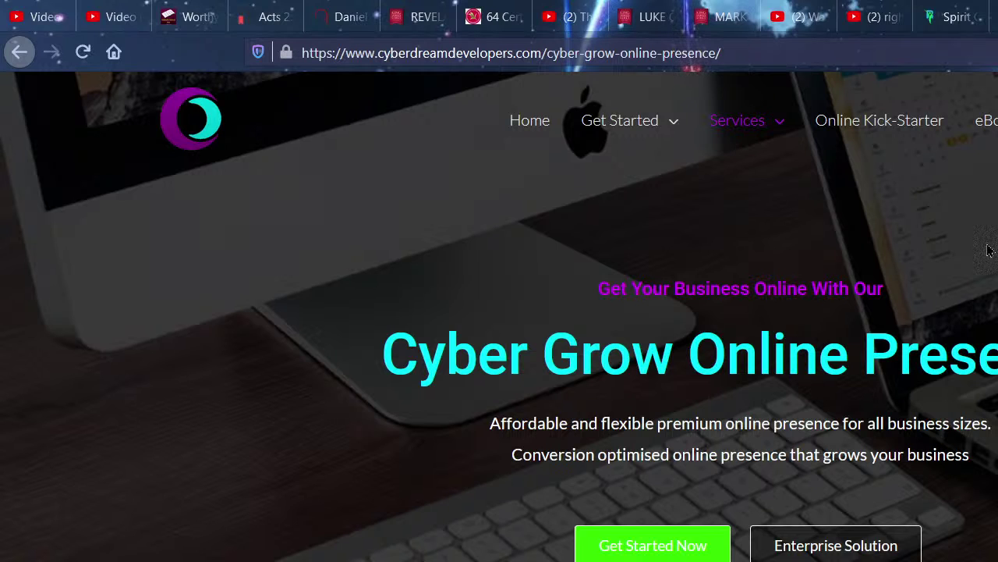
# Examine the Cyber Grow page's layout, including the website-as-a-service, road to success, target businesses and client benefits sections.
pyautogui.scroll(-5, 966, 262)
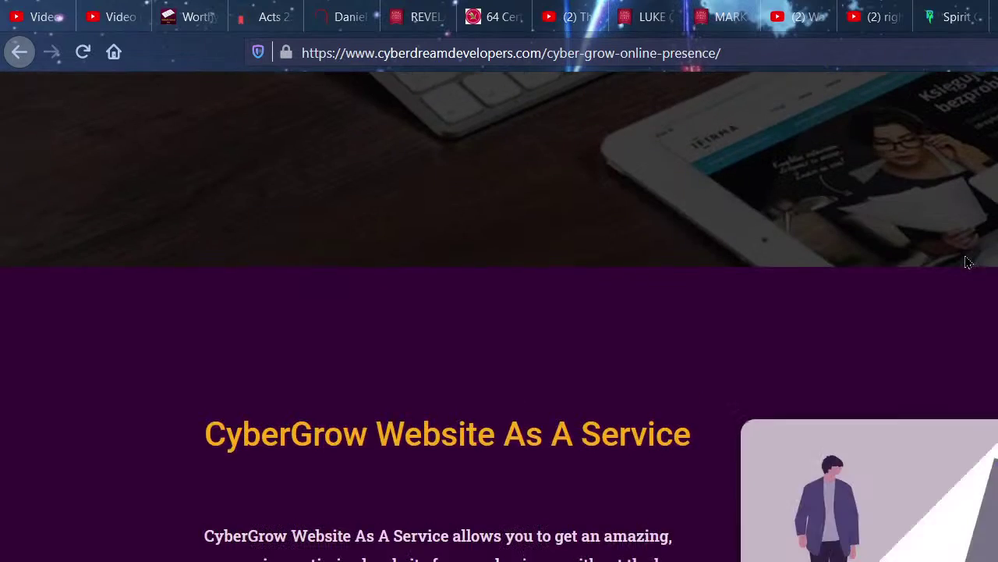
pyautogui.scroll(1, 966, 262)
pyautogui.scroll(-15, 966, 262)
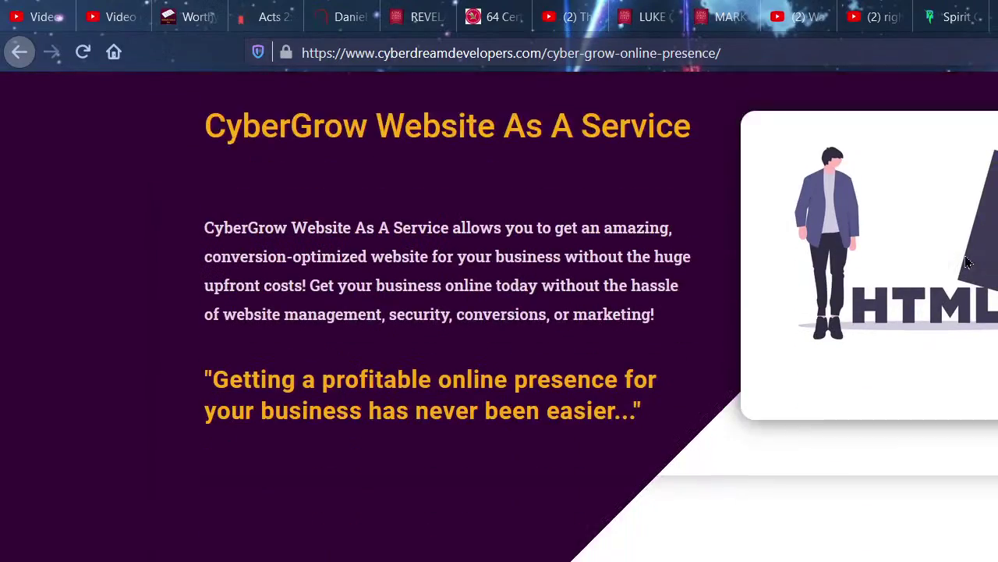
pyautogui.scroll(-3, 966, 262)
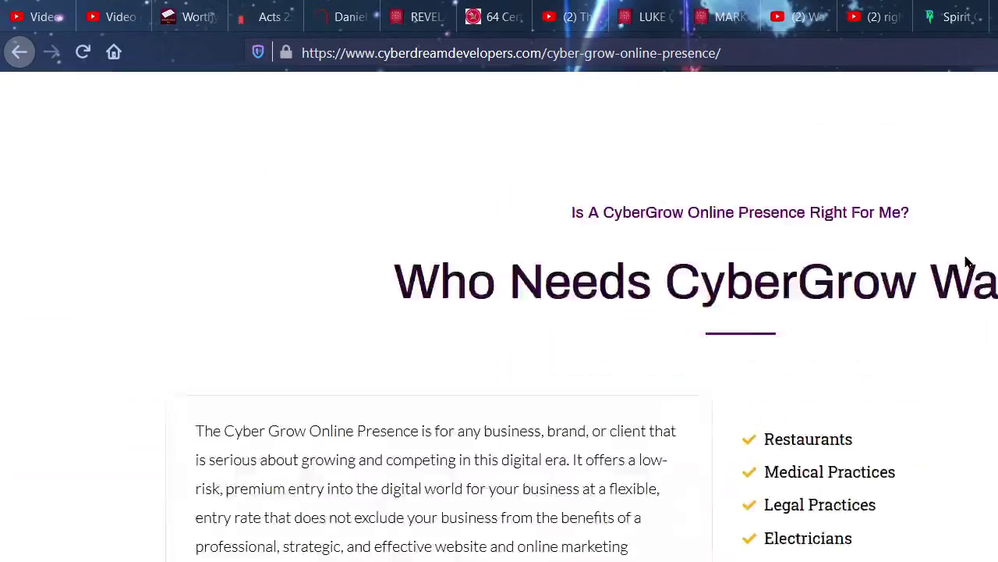
pyautogui.scroll(15, 965, 261)
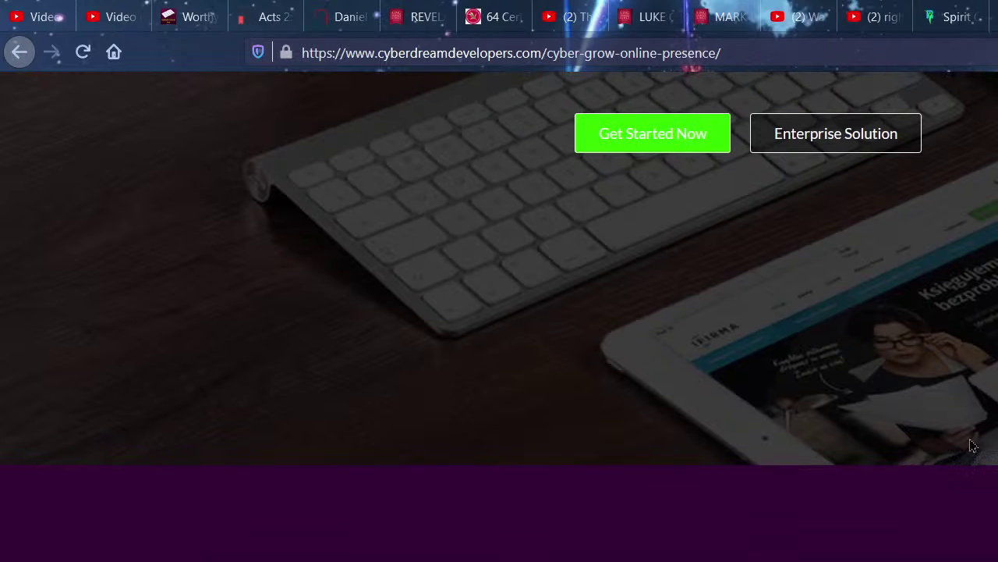
pyautogui.scroll(-5, 578, 495)
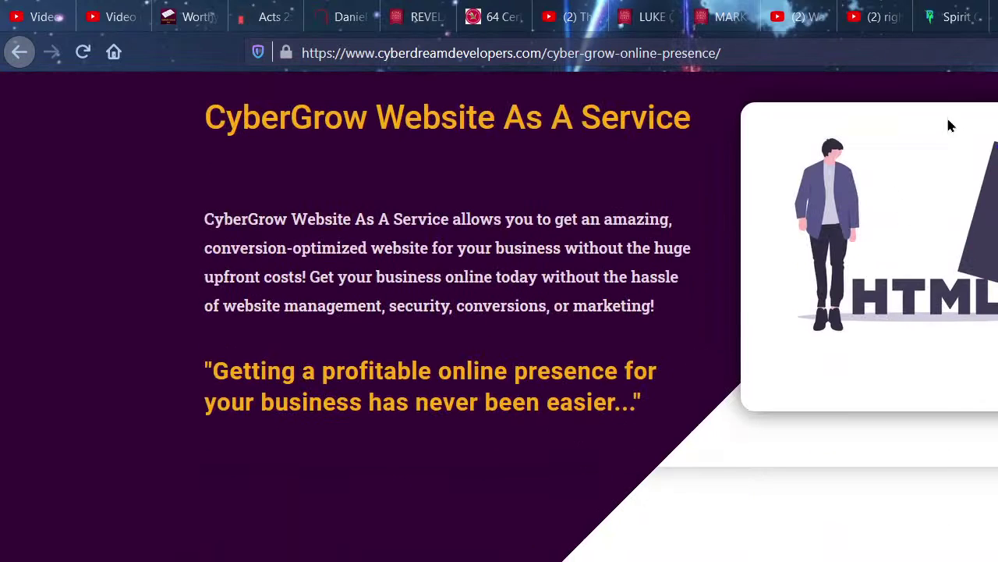
pyautogui.scroll(-8, 490, 430)
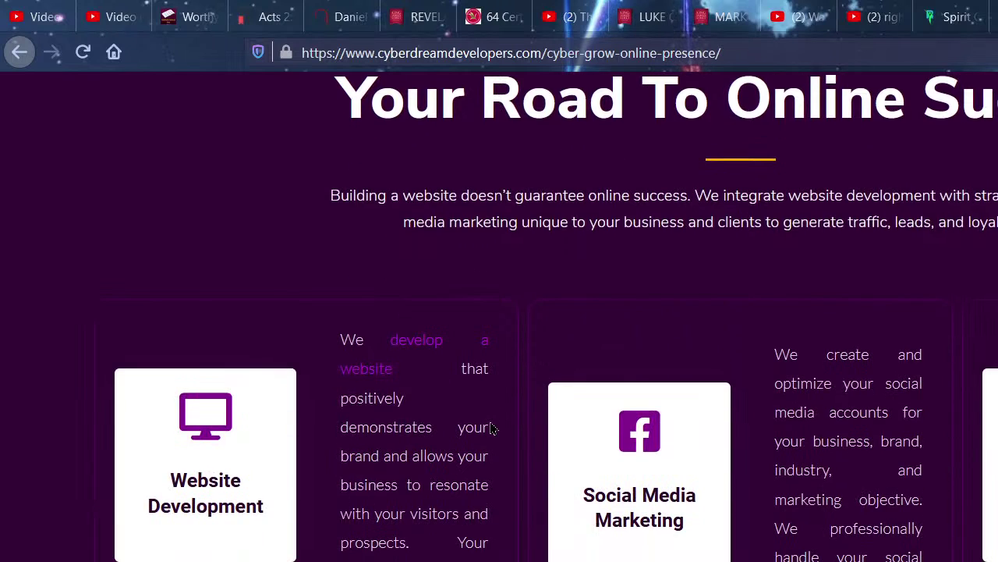
pyautogui.scroll(-10, 492, 427)
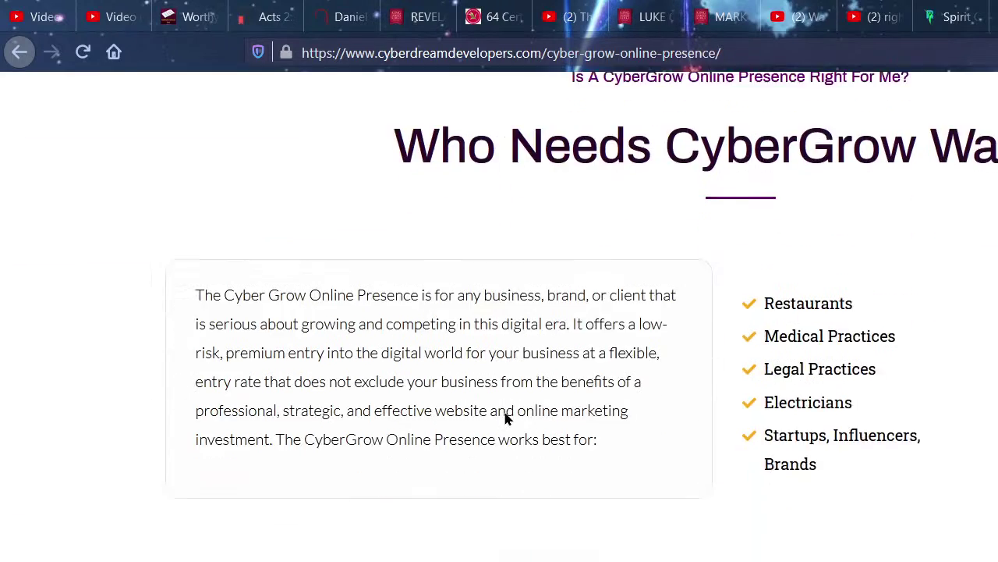
pyautogui.scroll(-15, 505, 419)
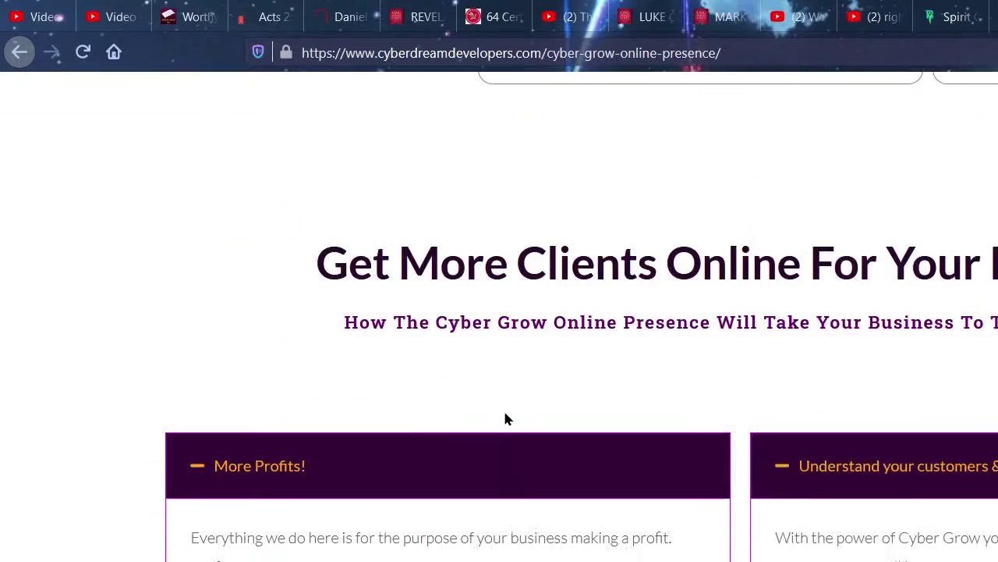
pyautogui.scroll(-6, 505, 419)
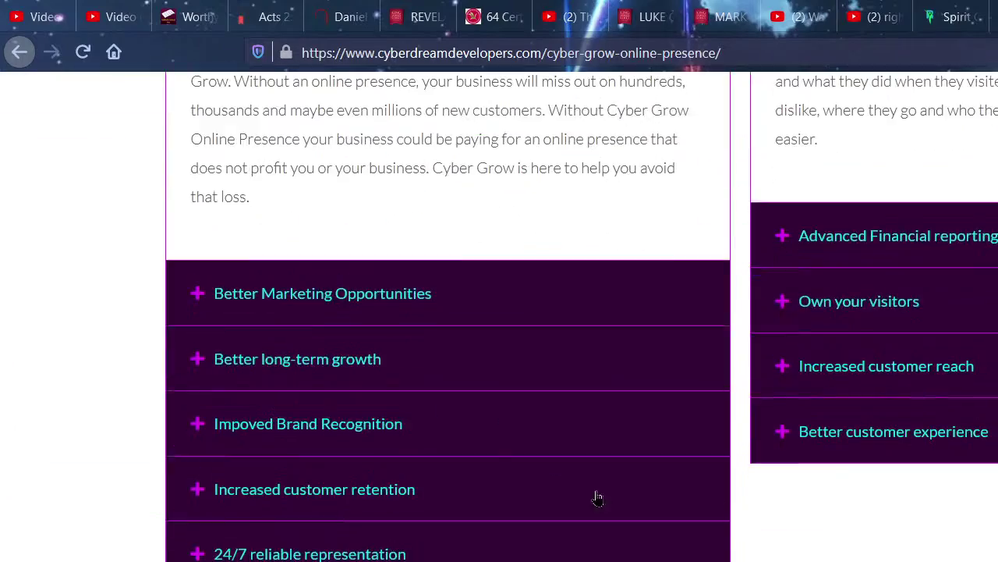
pyautogui.scroll(9, 598, 498)
pyautogui.scroll(20, 597, 498)
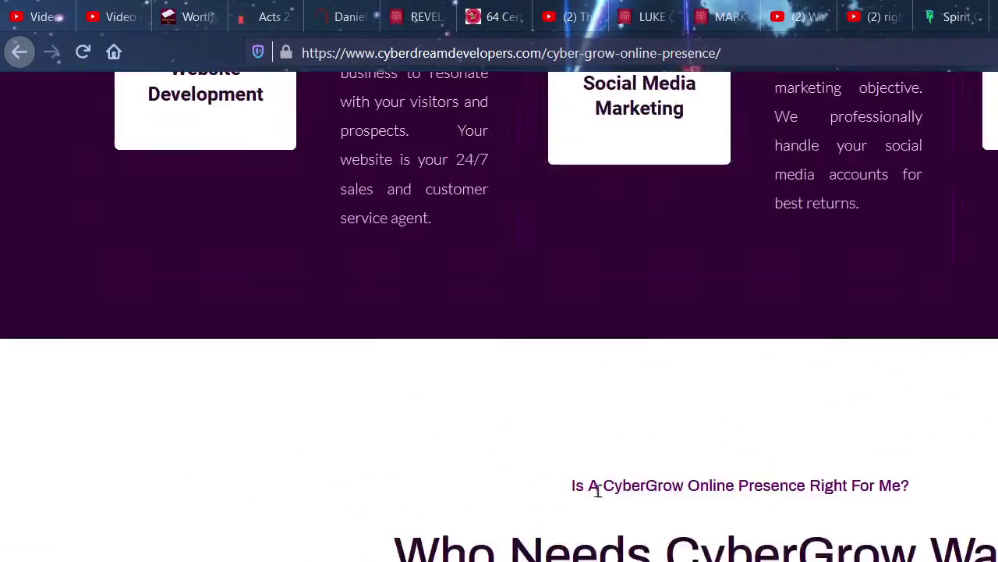
# Review the Cyber Grow page's website-as-a-service, road to online success, client benefits and features sections.
pyautogui.scroll(7, 535, 393)
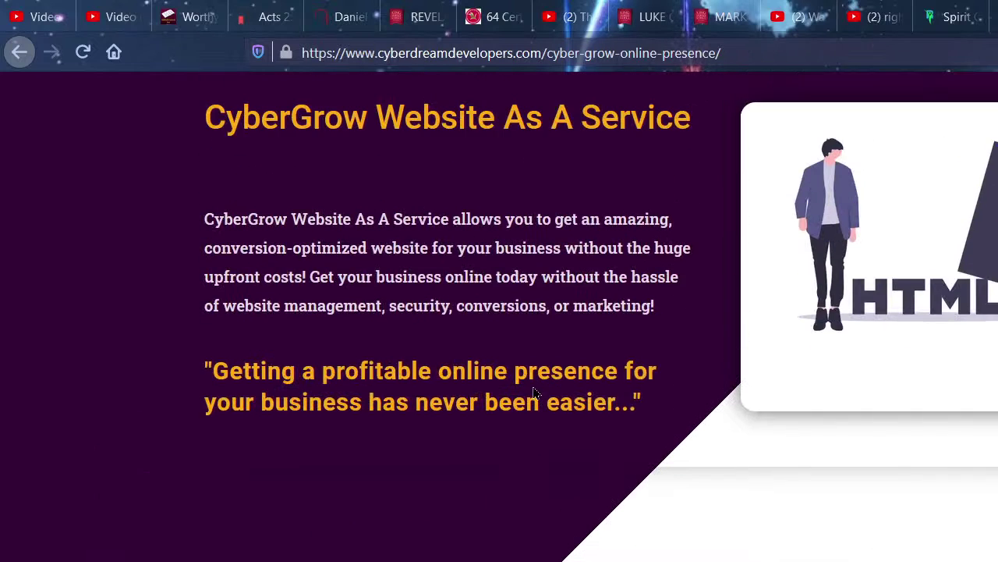
pyautogui.scroll(-2, 535, 393)
pyautogui.scroll(-5, 536, 393)
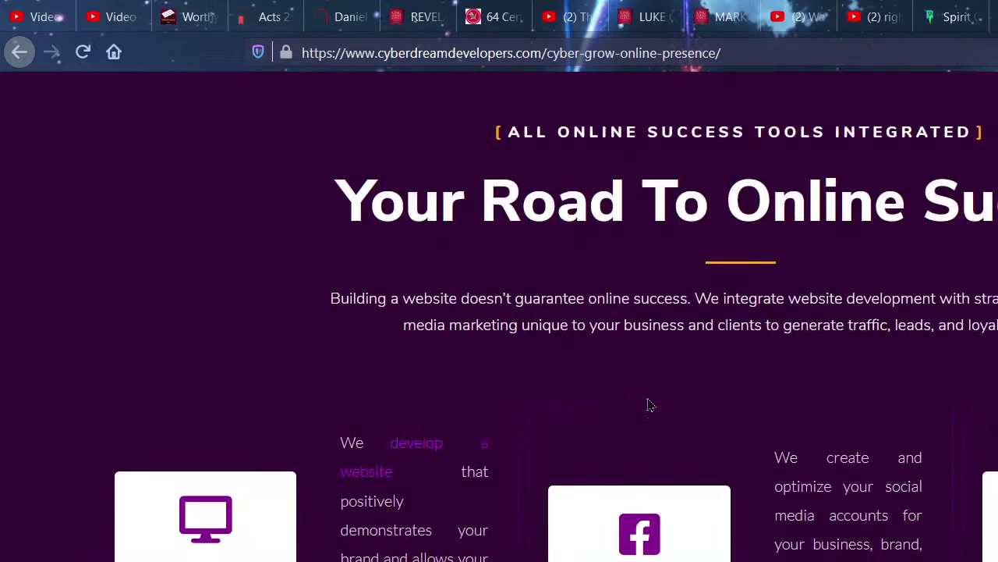
pyautogui.scroll(-8, 695, 556)
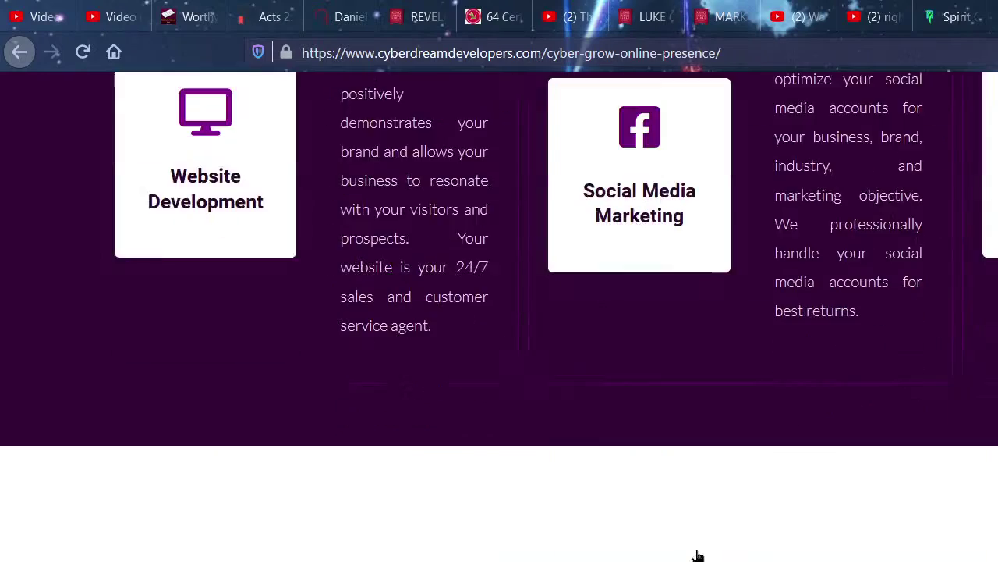
pyautogui.scroll(-3, 695, 546)
pyautogui.scroll(3, 697, 531)
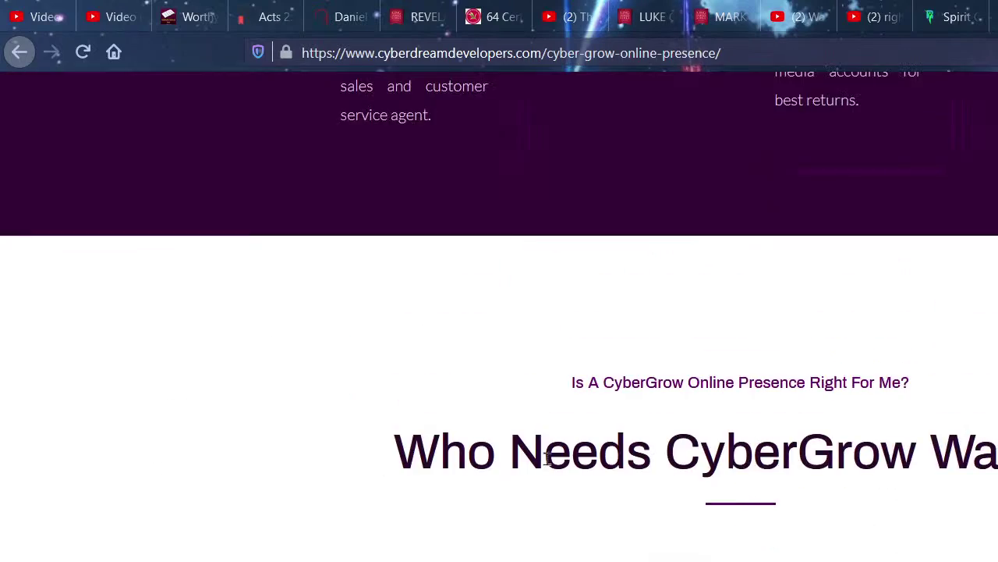
pyautogui.scroll(-10, 796, 448)
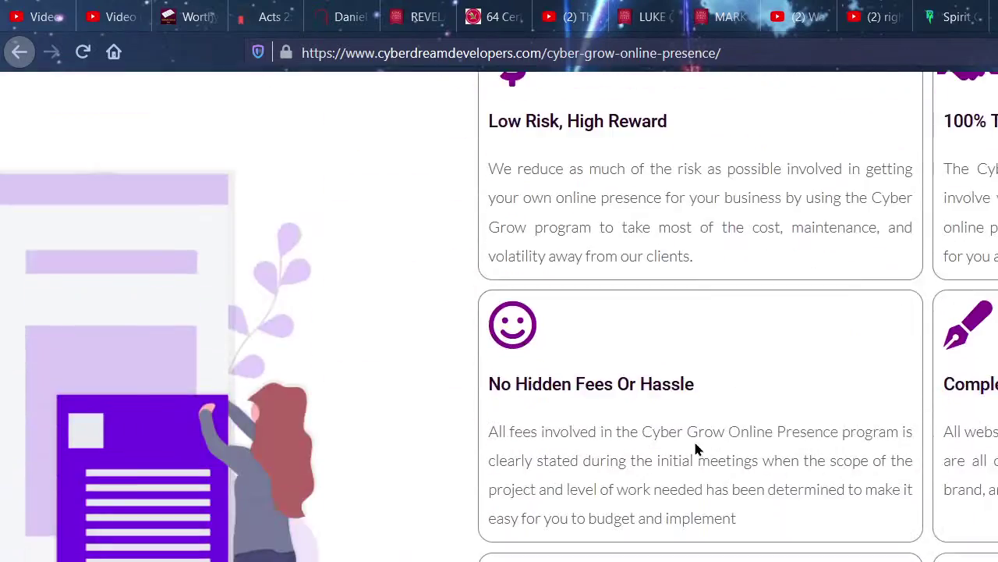
pyautogui.scroll(-10, 688, 443)
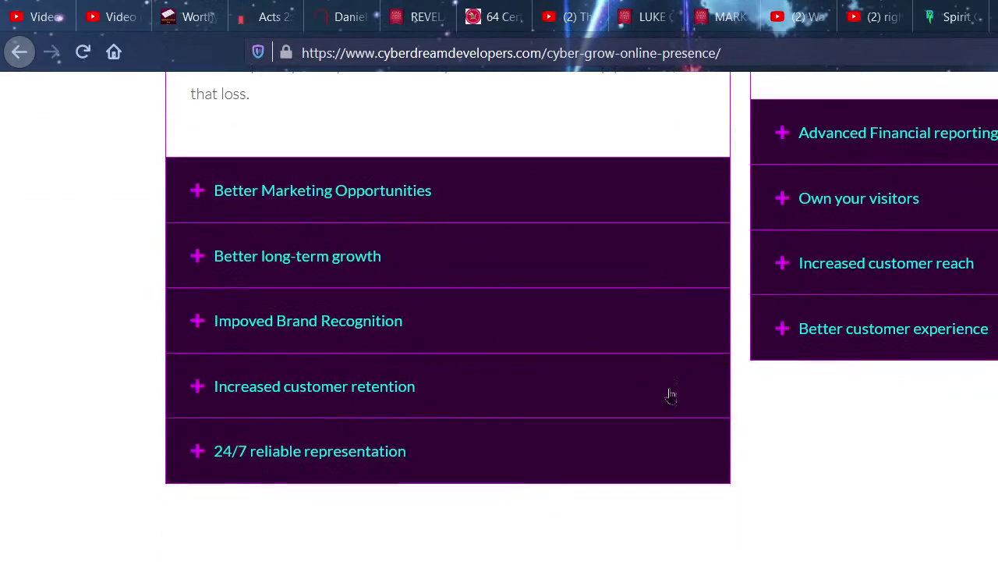
pyautogui.scroll(-12, 831, 294)
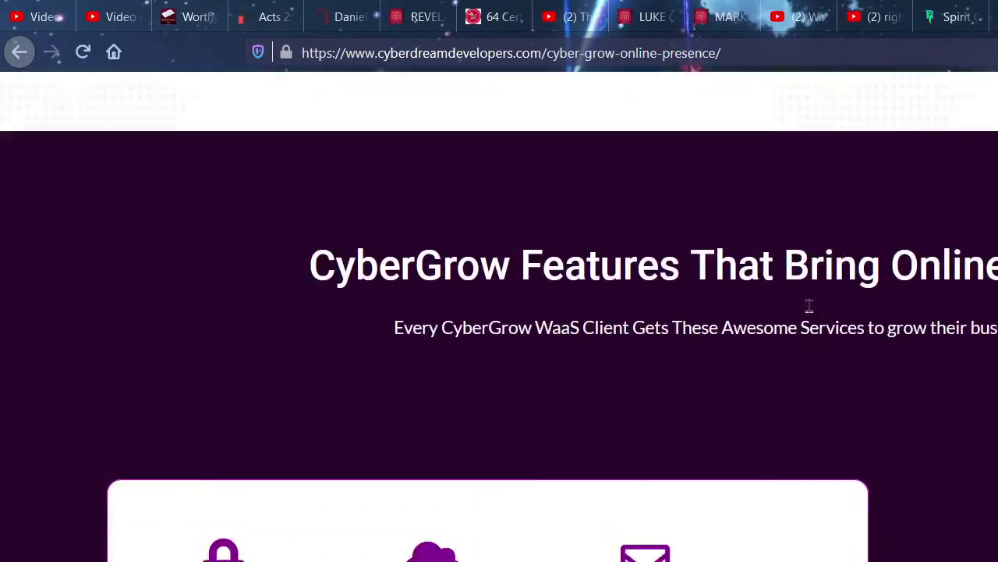
# Examine the Cyber Grow page's Pricing section, including the Freelance and Startup package cards and the green Freelance pricing table.
pyautogui.scroll(-5, 810, 312)
pyautogui.scroll(-5, 809, 312)
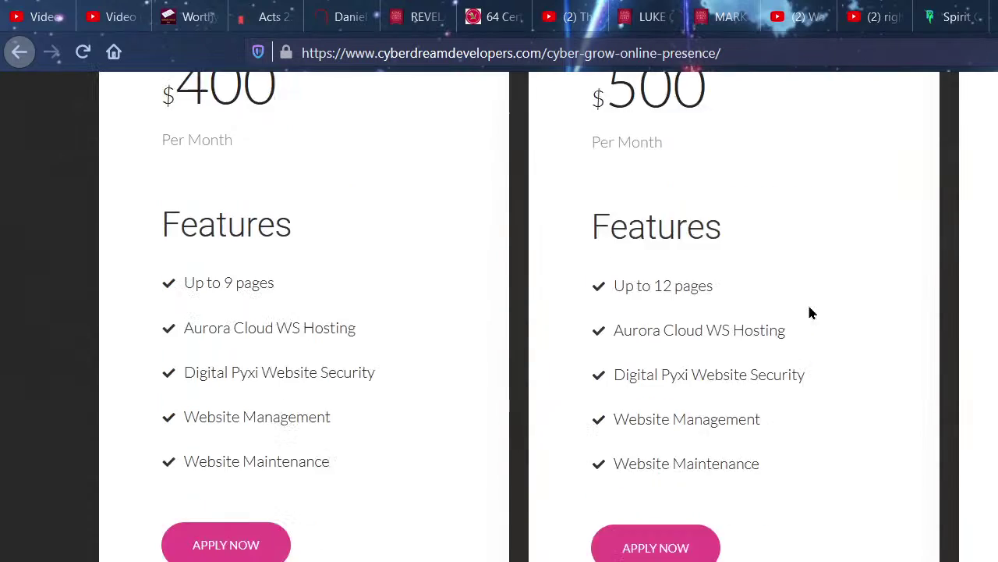
pyautogui.scroll(4, 887, 312)
pyautogui.scroll(2, 432, 366)
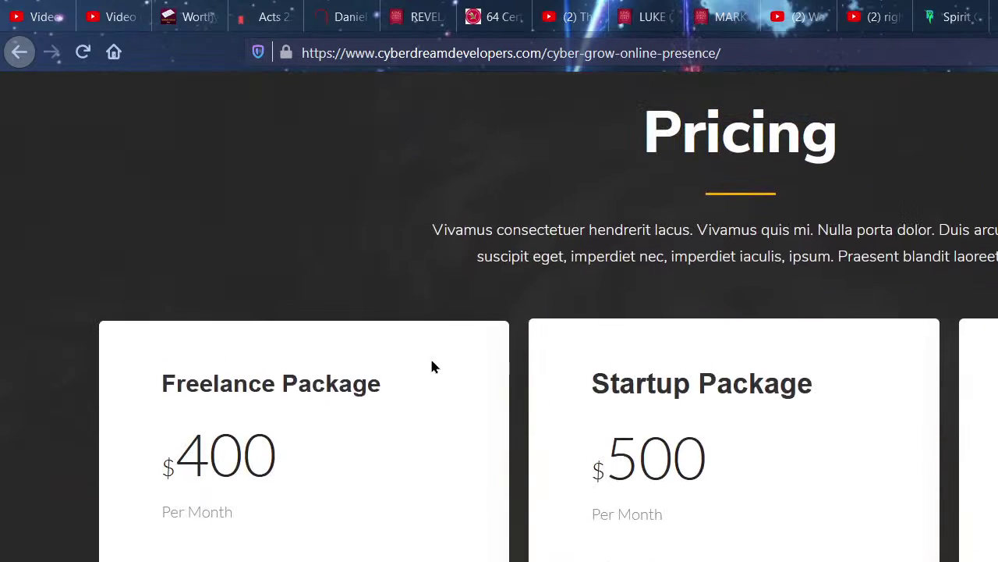
pyautogui.scroll(-3, 544, 524)
pyautogui.scroll(-6, 544, 523)
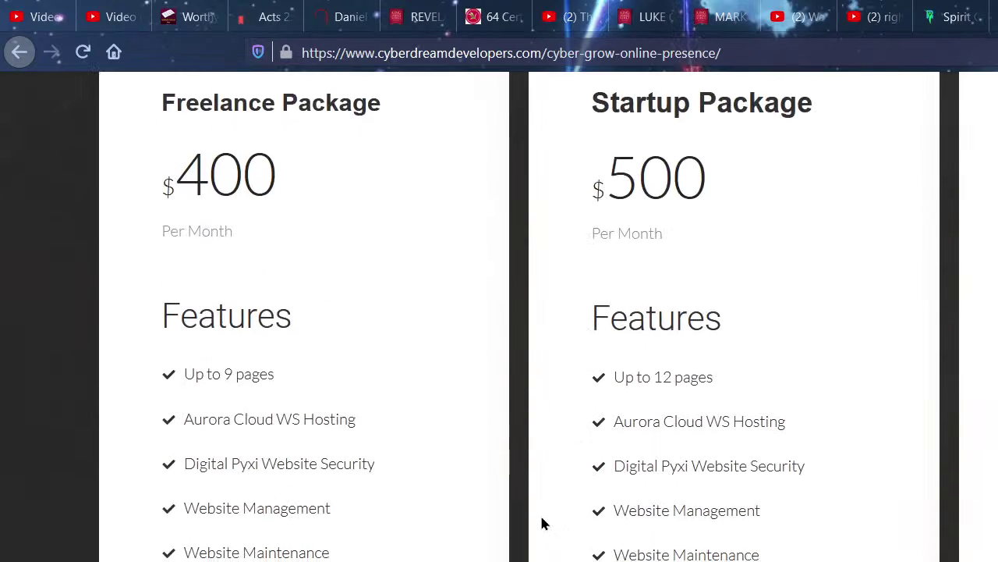
pyautogui.scroll(-4, 792, 390)
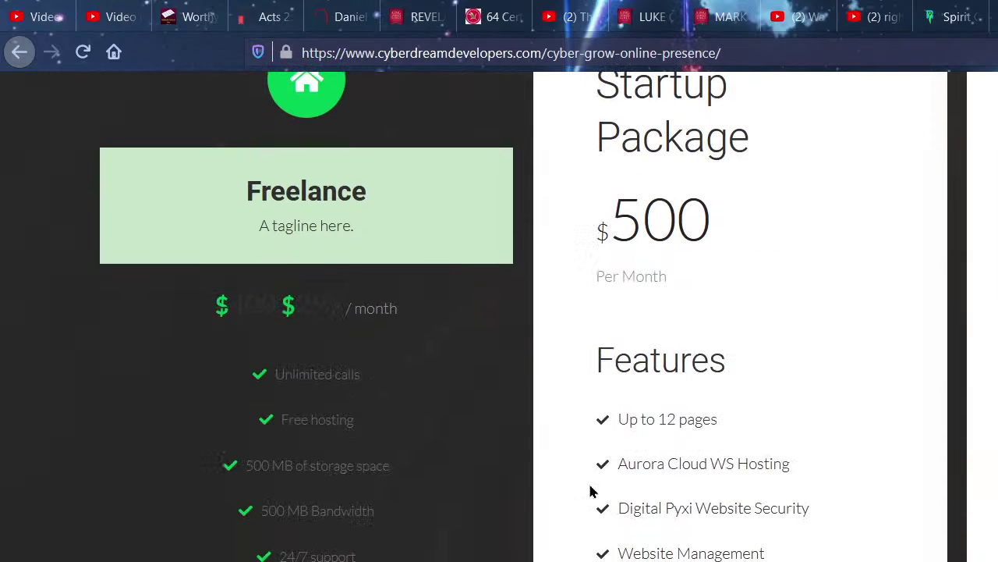
pyautogui.scroll(3, 590, 488)
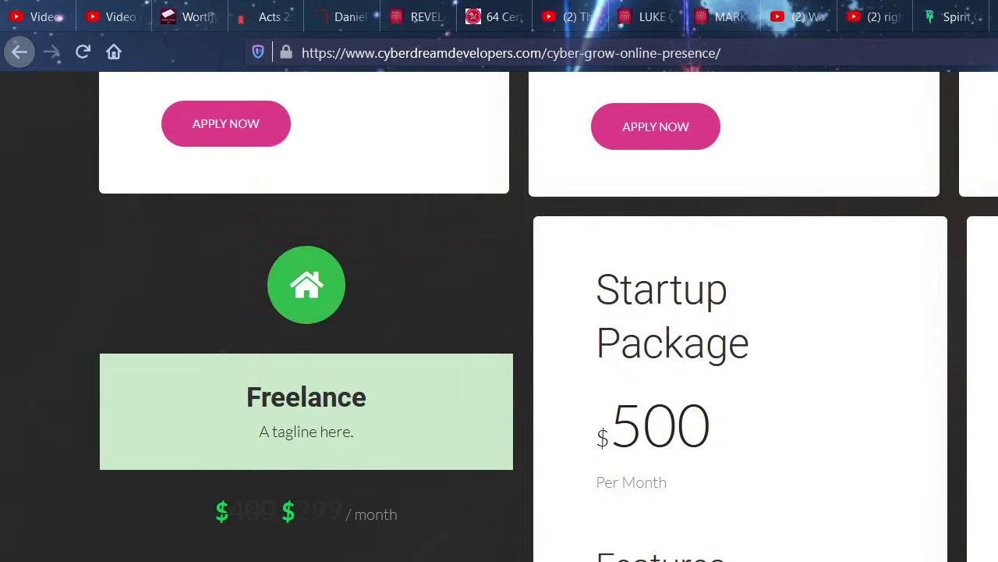
# Open auroracloudws.com in a new tab and look over its Plans page down to the Freelance Plans section.
pyautogui.hotkey('ctrl', 't')
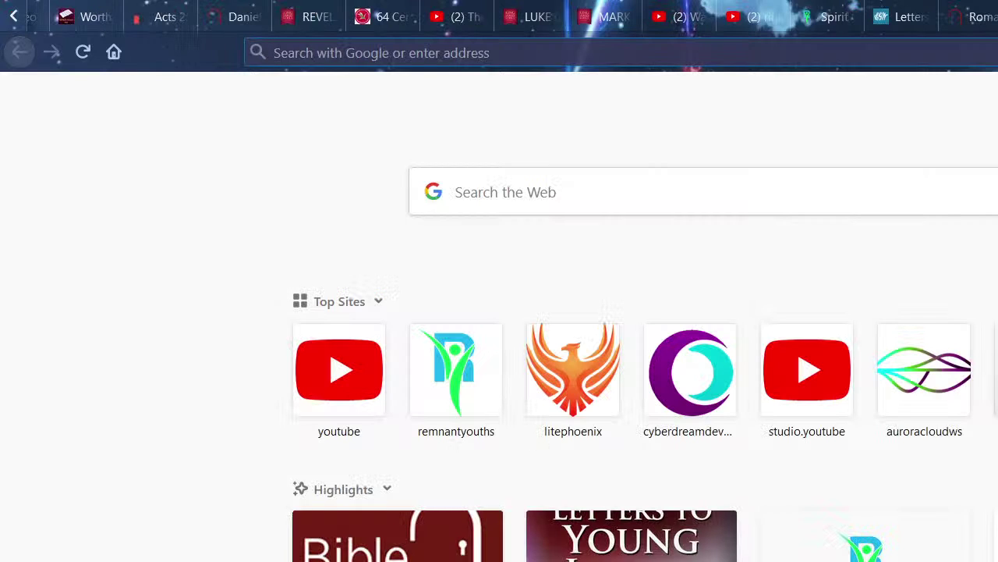
pyautogui.write('auroracloudws.com/')
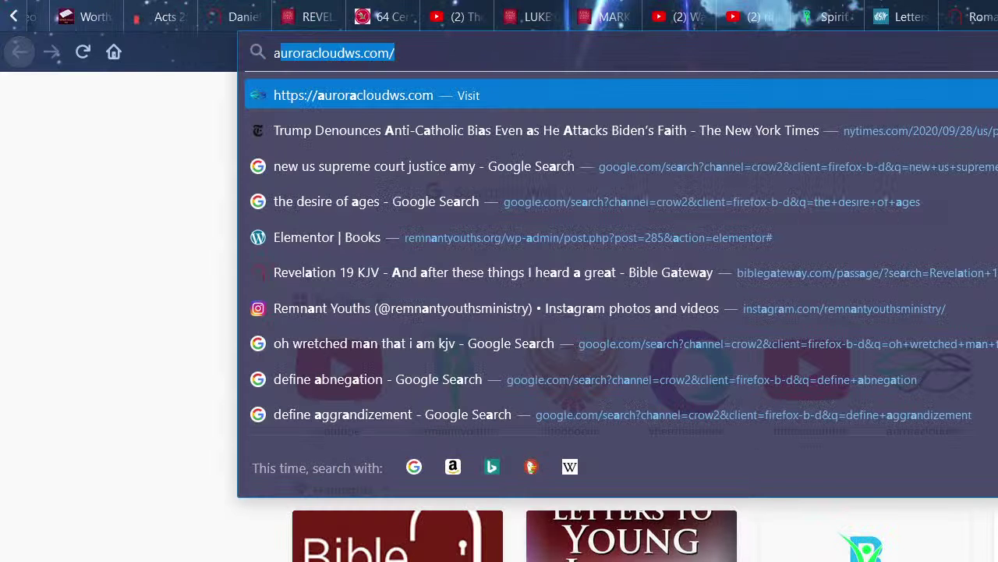
pyautogui.click(595, 92)
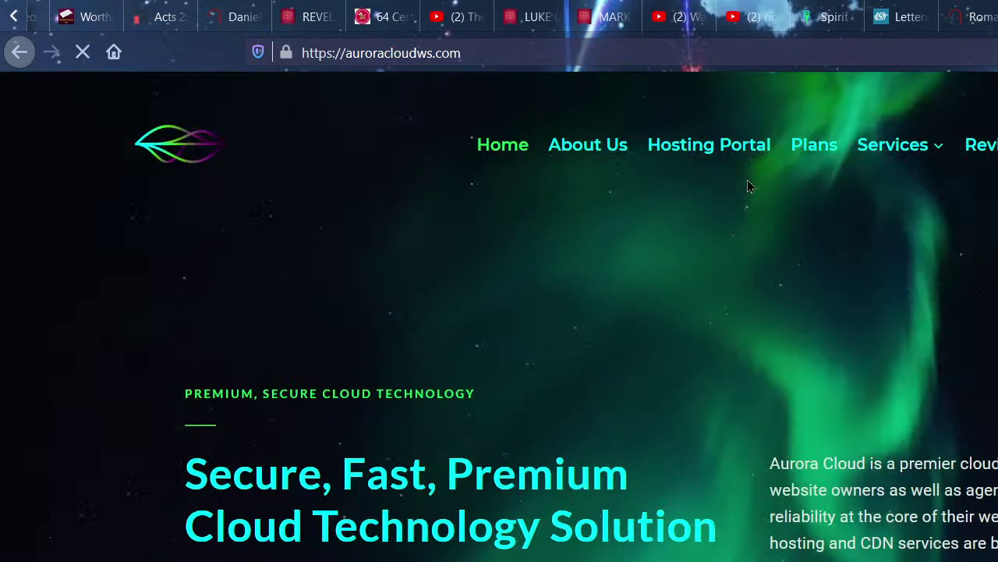
pyautogui.click(841, 156)
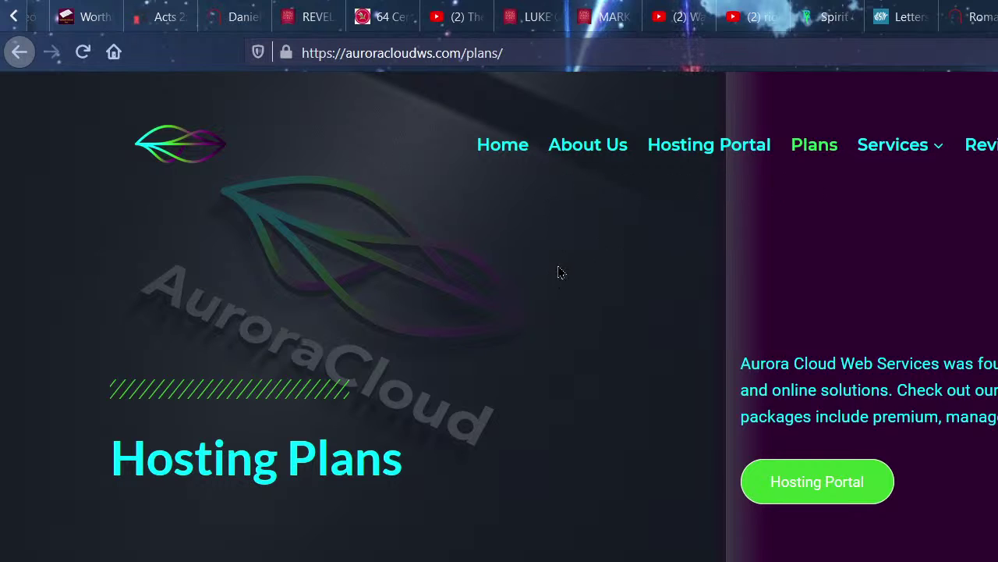
pyautogui.scroll(-6, 538, 290)
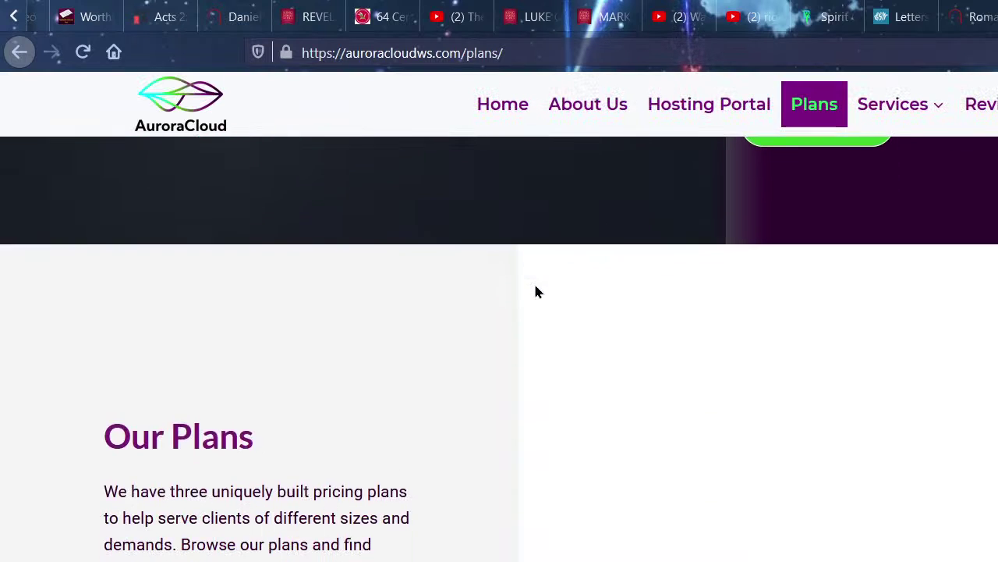
pyautogui.scroll(-15, 535, 291)
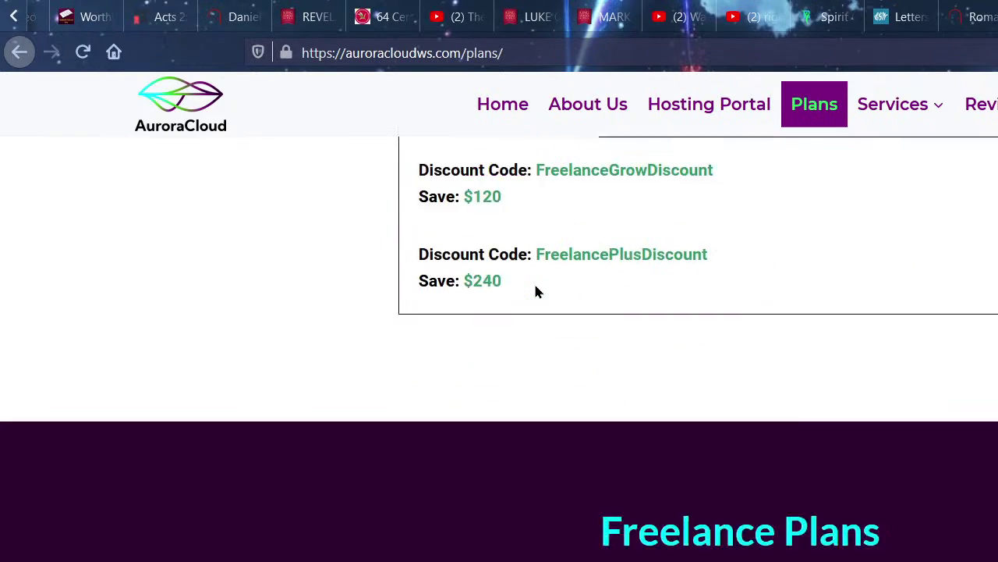
pyautogui.scroll(-3, 499, 312)
pyautogui.scroll(4, 468, 341)
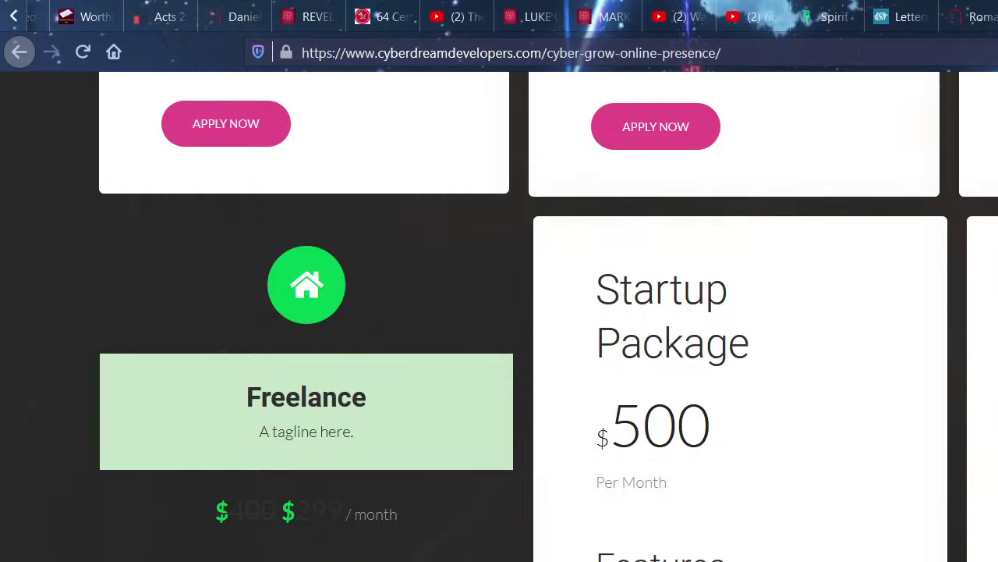
# Return to the Cyber Grow page and compare the green Freelance pricing table with the Startup Package card beside it.
pyautogui.scroll(-2, 515, 403)
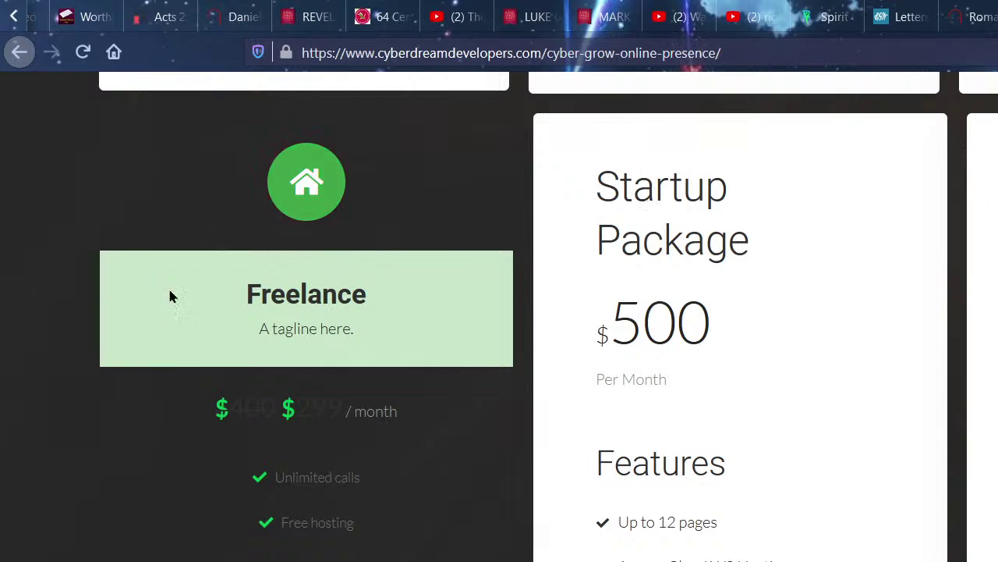
pyautogui.scroll(-3, 263, 358)
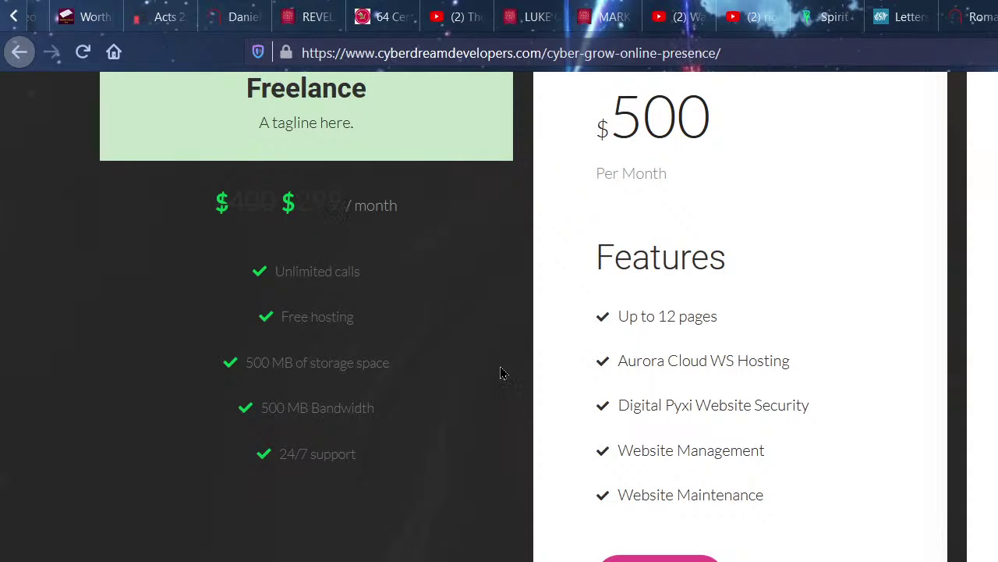
pyautogui.scroll(5, 722, 232)
pyautogui.scroll(-9, 713, 265)
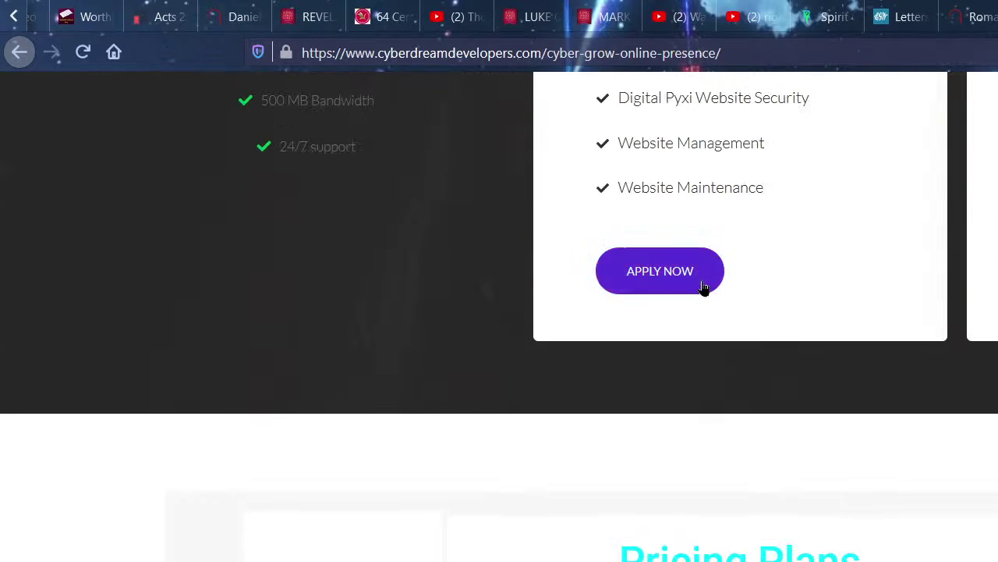
pyautogui.scroll(10, 304, 477)
pyautogui.scroll(-10, 323, 503)
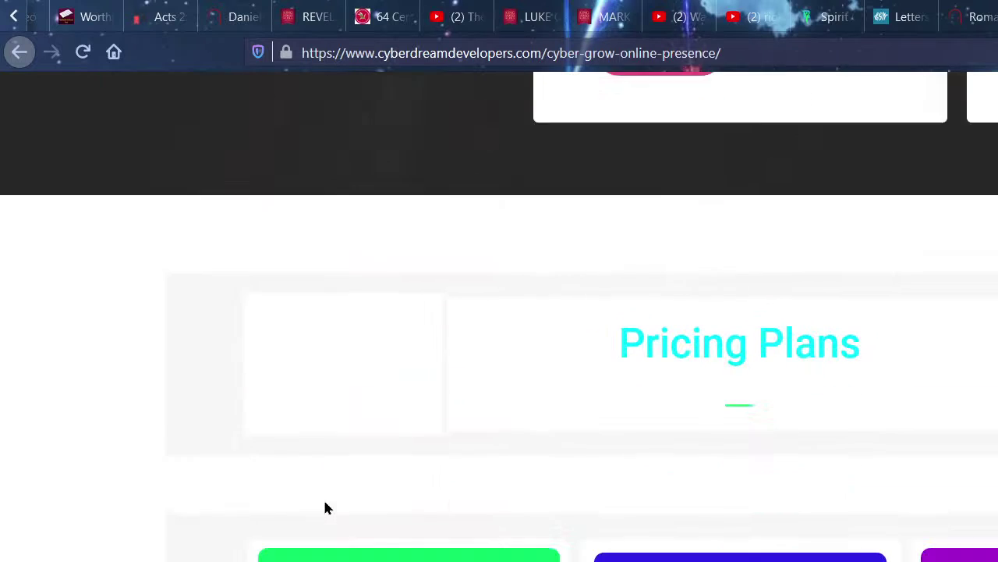
# Examine the colored Pricing Plans tables, from Plan 1 to Plan 5, and revisit the green Freelance pricing table.
pyautogui.scroll(-6, 793, 546)
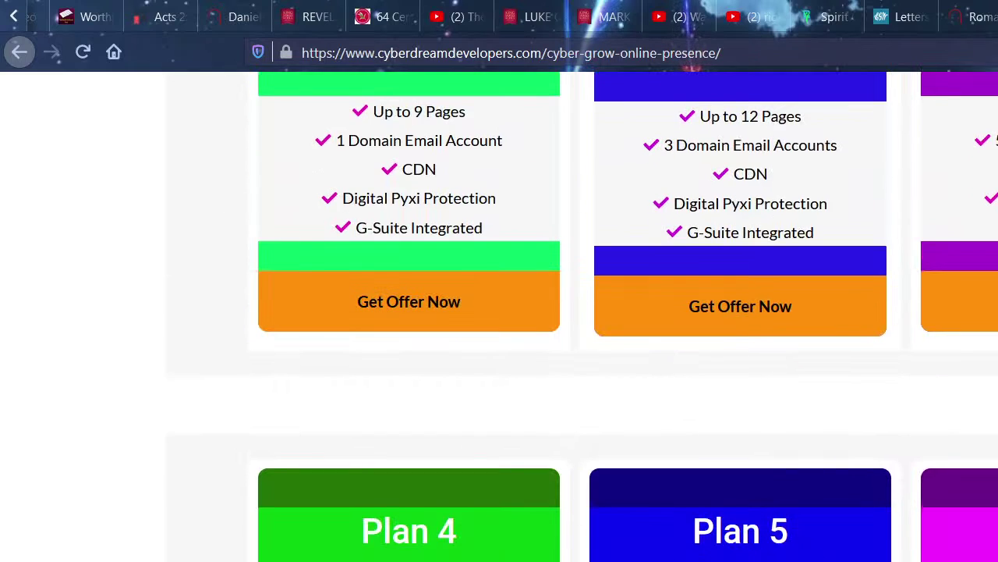
pyautogui.scroll(-4, 608, 515)
pyautogui.scroll(3, 528, 508)
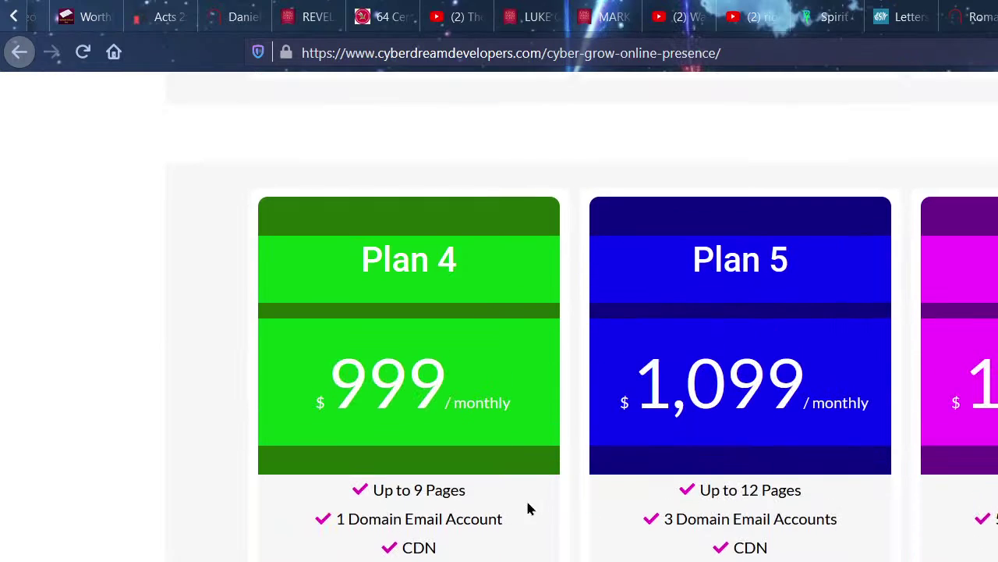
pyautogui.scroll(6, 468, 530)
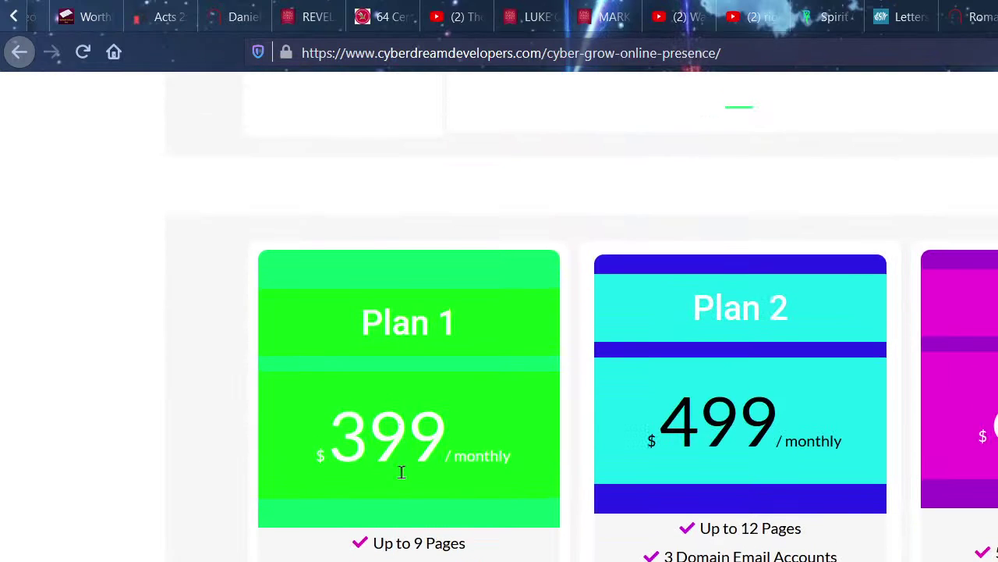
pyautogui.scroll(-4, 401, 473)
pyautogui.scroll(-7, 404, 503)
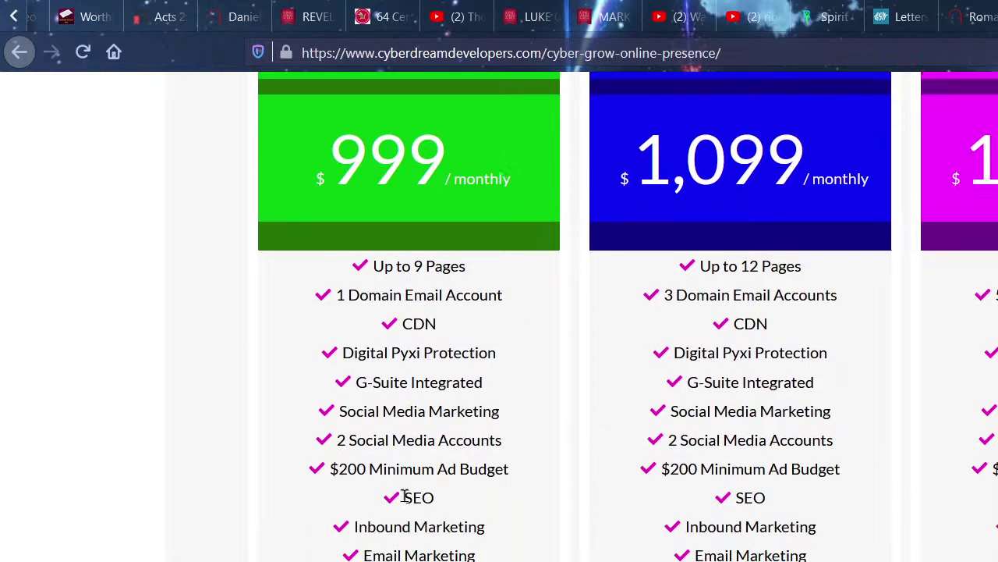
pyautogui.scroll(7, 406, 504)
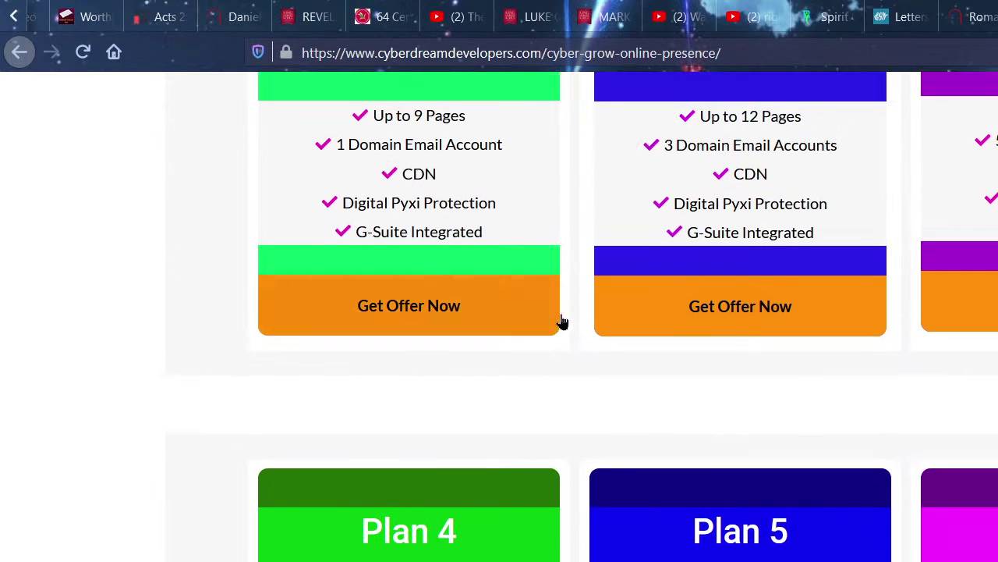
pyautogui.scroll(6, 790, 303)
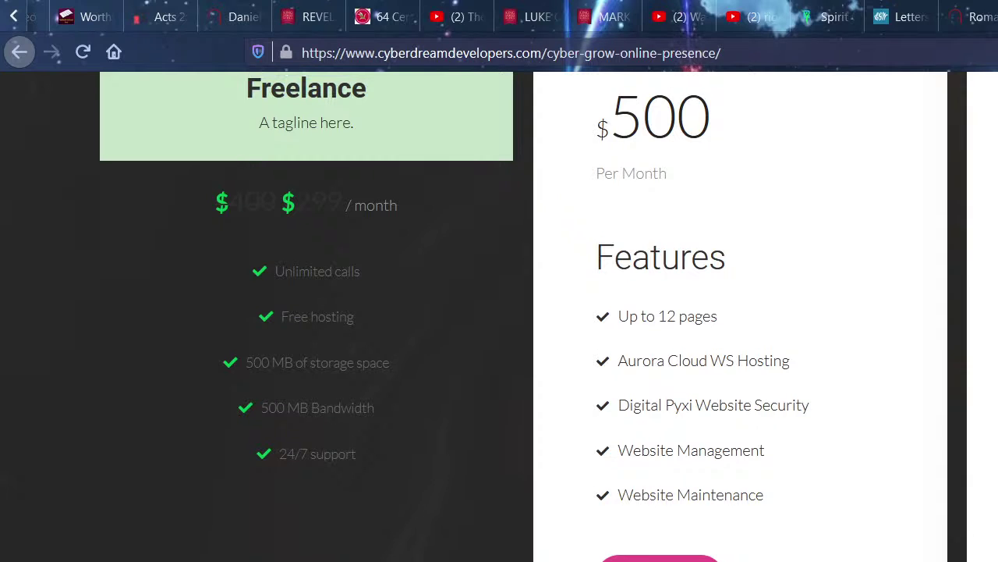
pyautogui.scroll(1, 499, 312)
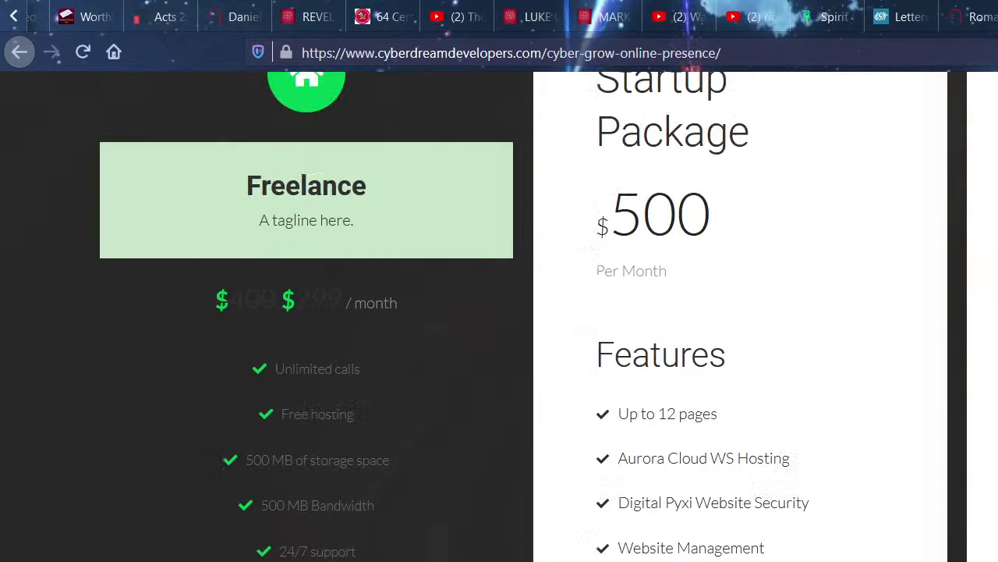
pyautogui.scroll(-4, 499, 312)
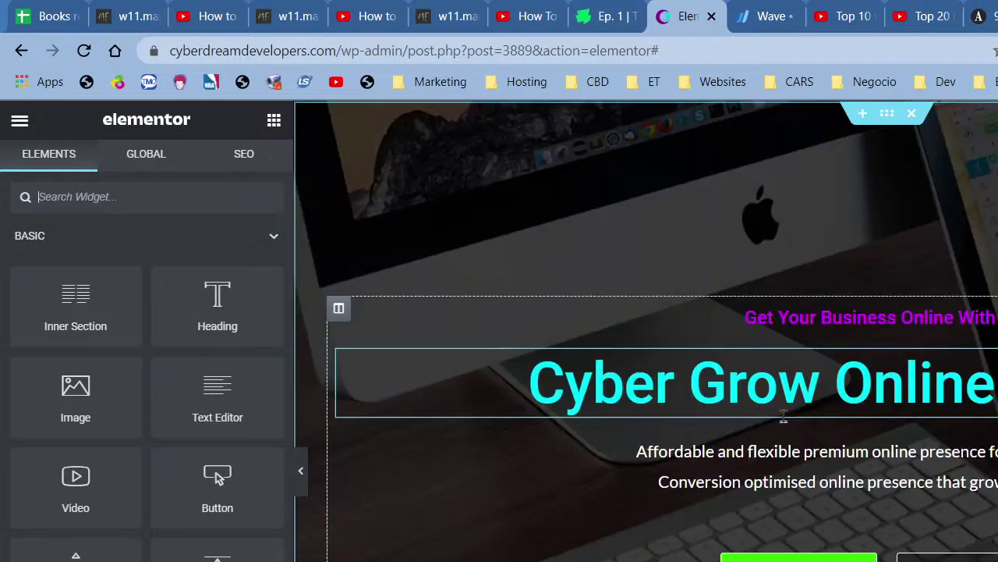
# Change the green Freelance pricing table's subtitle to "Perfect For Blog & Solopreneurs".
pyautogui.scroll(-8, 765, 428)
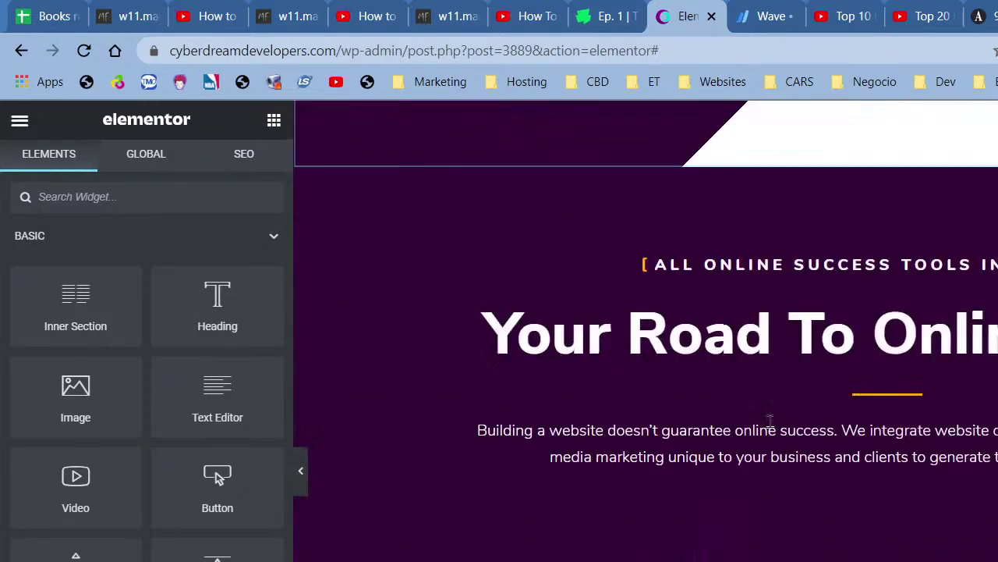
pyautogui.scroll(-15, 764, 428)
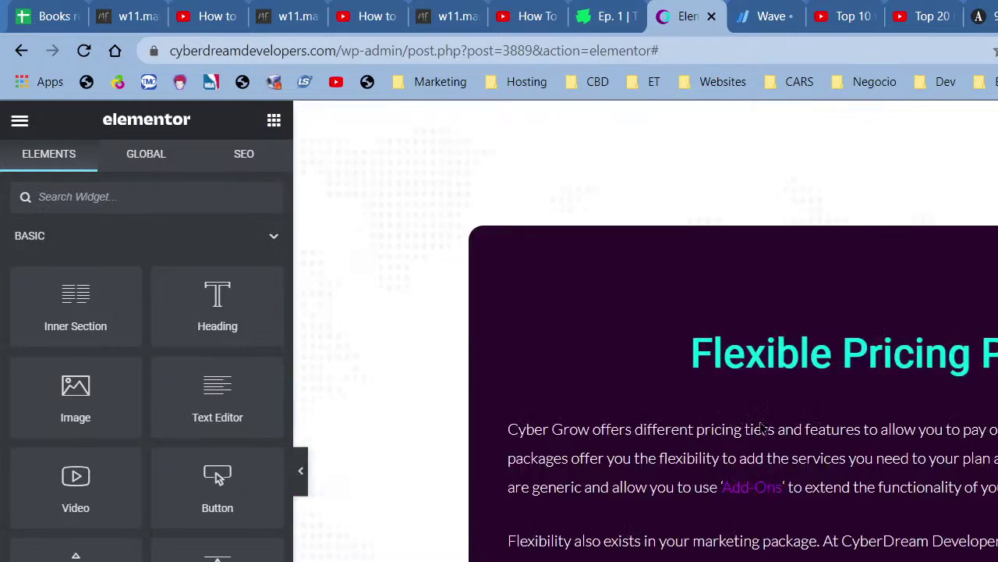
pyautogui.scroll(-15, 763, 428)
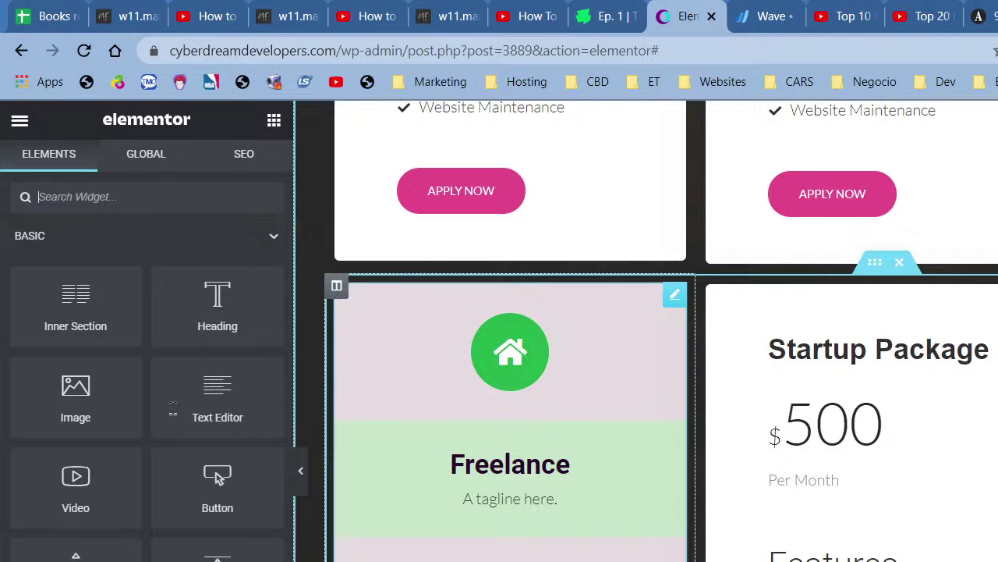
pyautogui.tripleClick(193, 390)
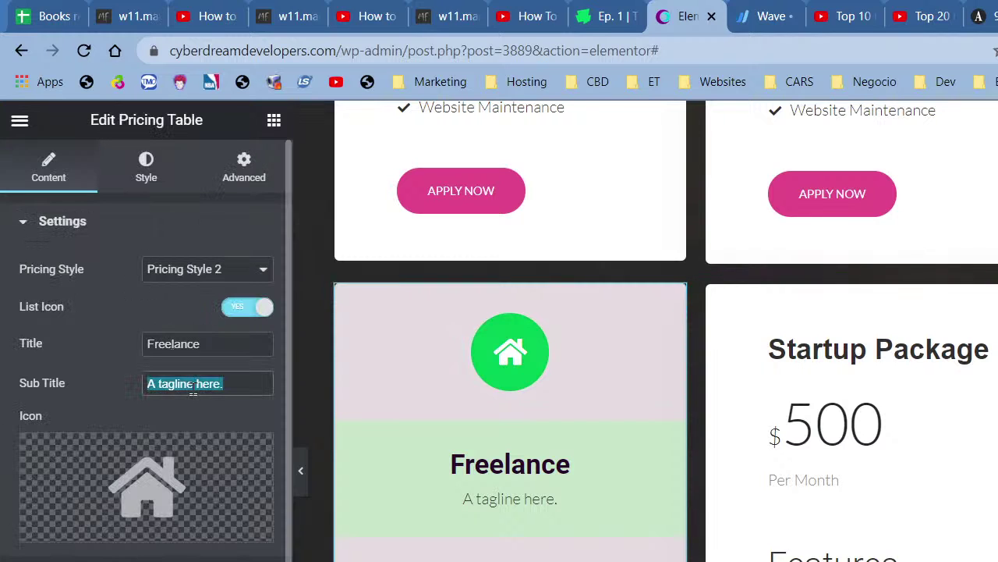
pyautogui.write('Perfec')
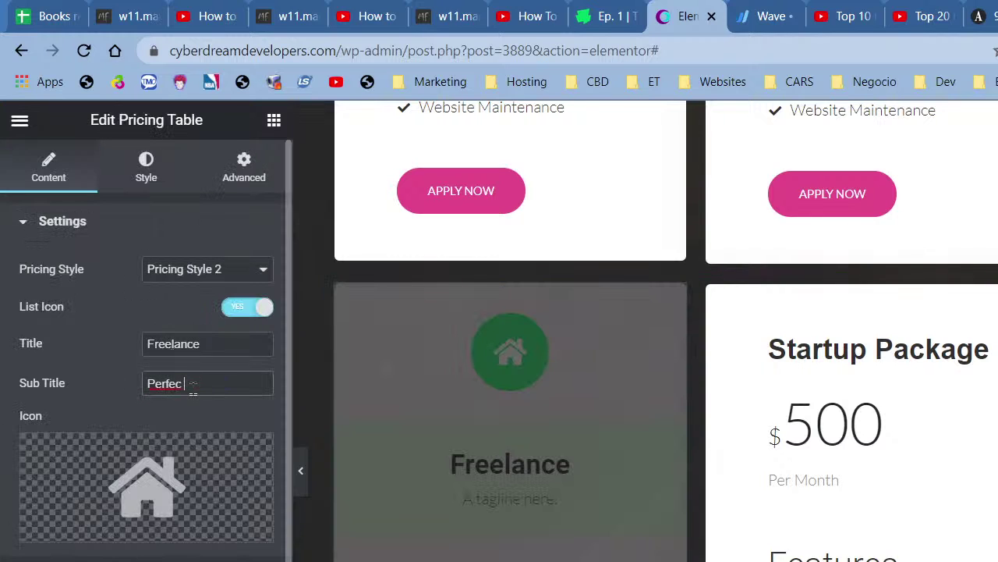
pyautogui.write('t fOr')
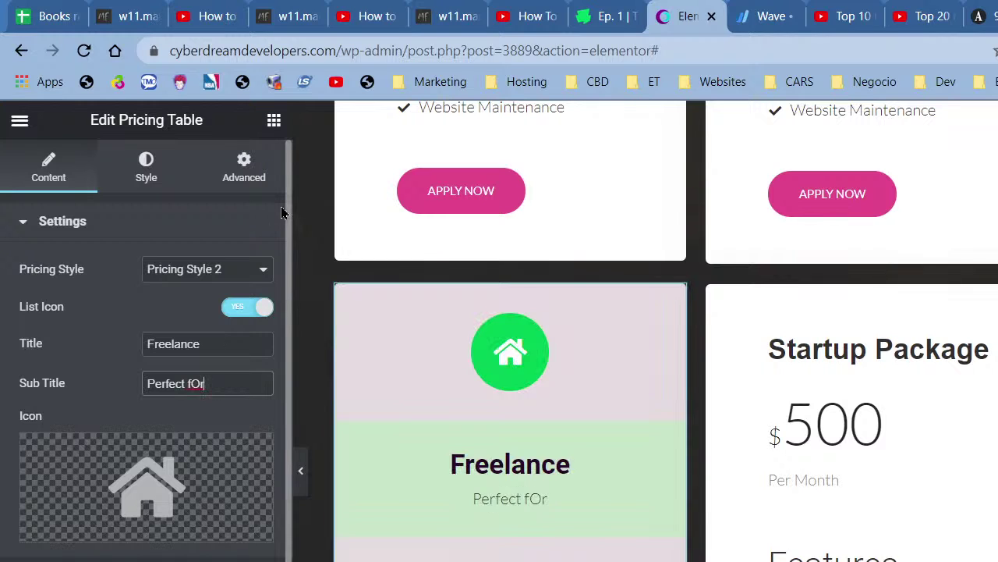
pyautogui.press('BackSpace')
pyautogui.press('BackSpace')
pyautogui.write('For')
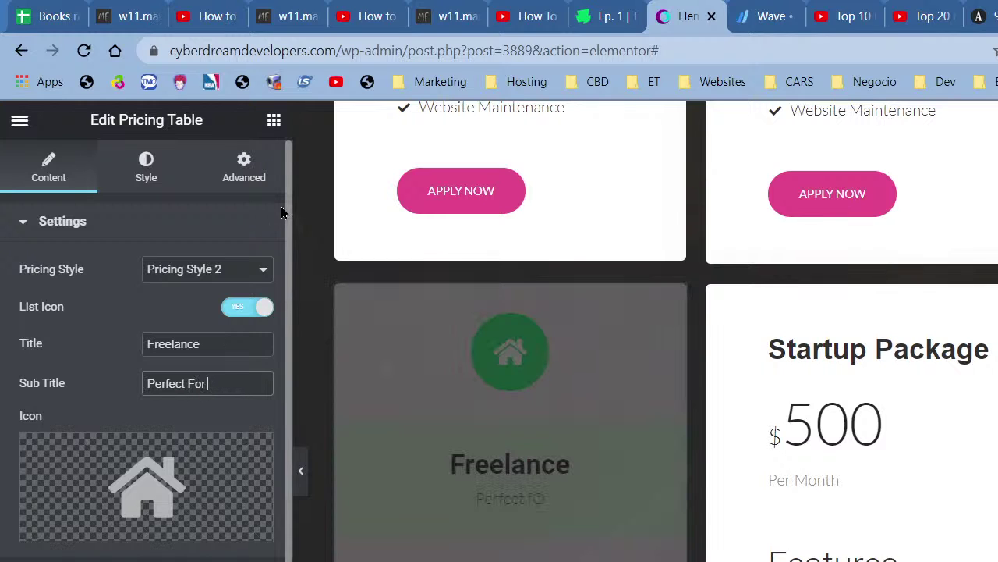
pyautogui.write(' Blog &')
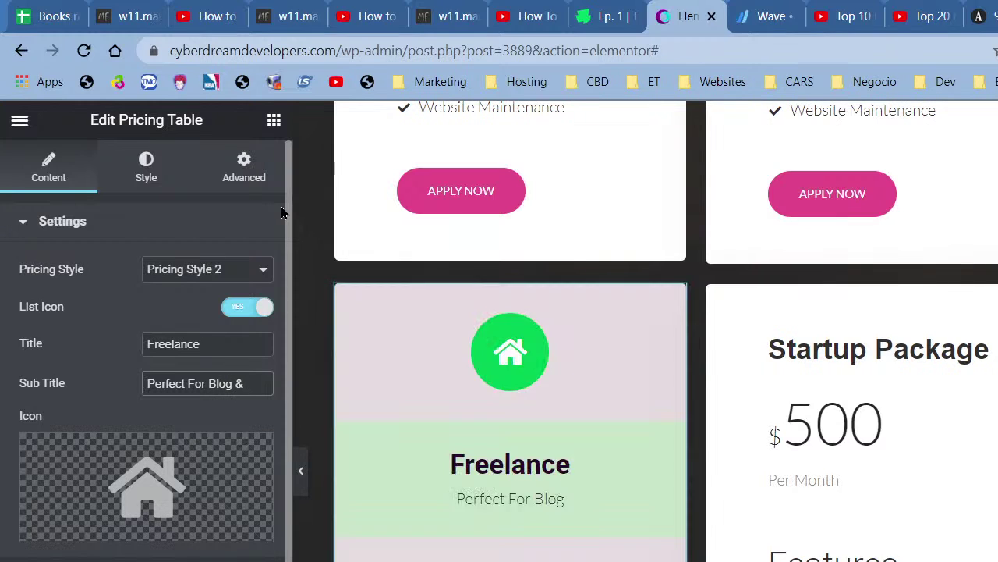
pyautogui.write(' Micr')
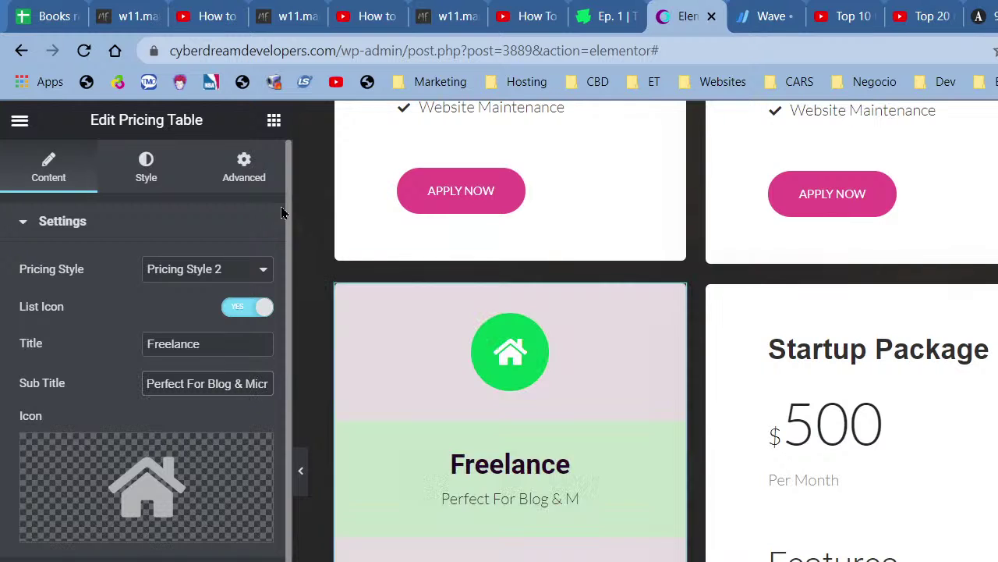
pyautogui.press('BackSpace')
pyautogui.press('BackSpace')
pyautogui.press('BackSpace')
pyautogui.press('BackSpace')
pyautogui.write('So')
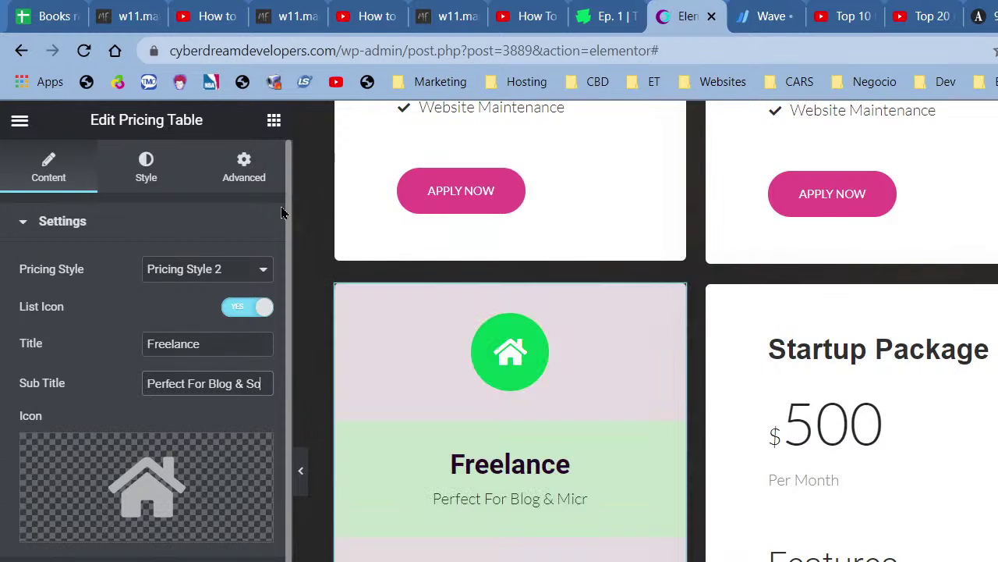
pyautogui.write('lopren')
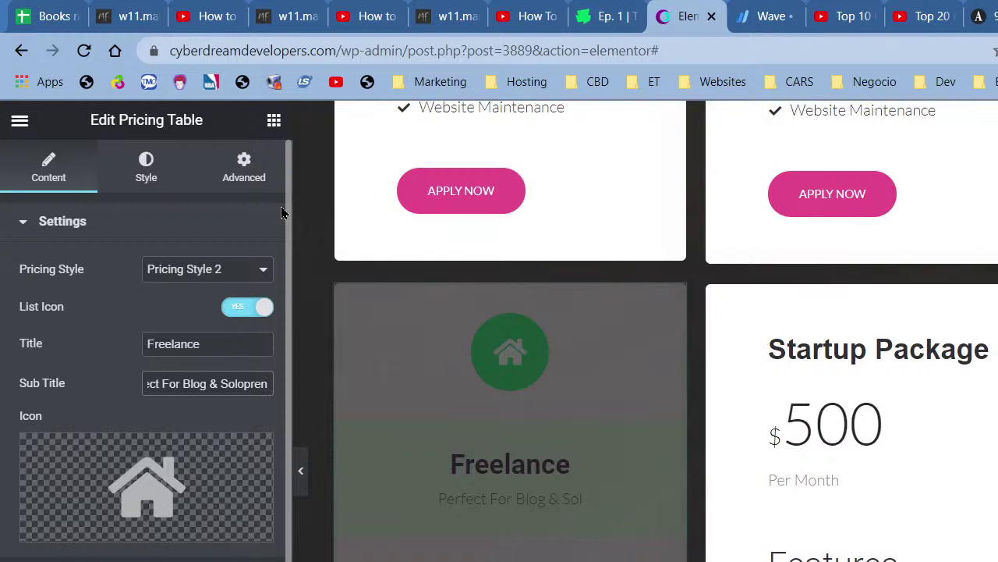
pyautogui.write('eurs')
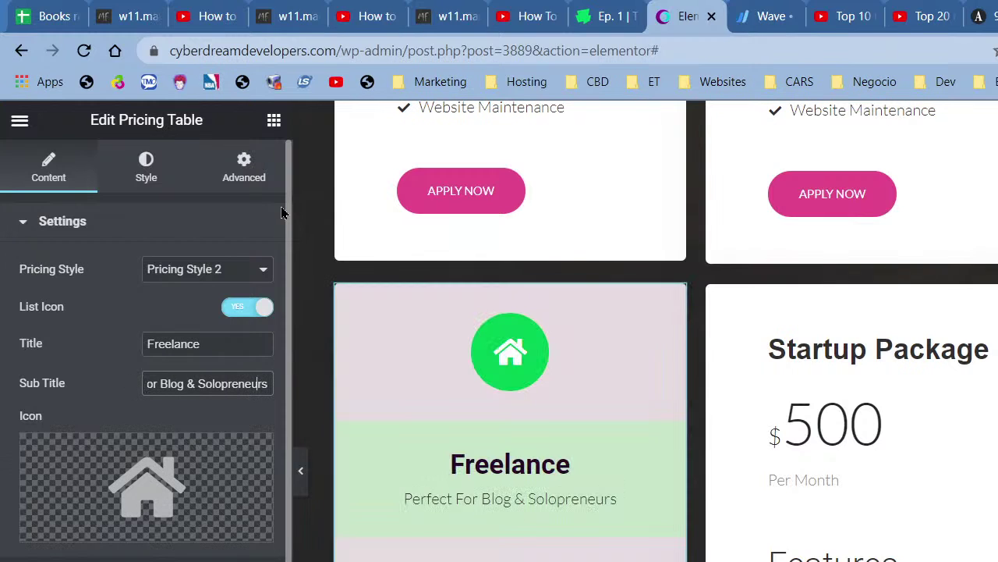
pyautogui.write('-')
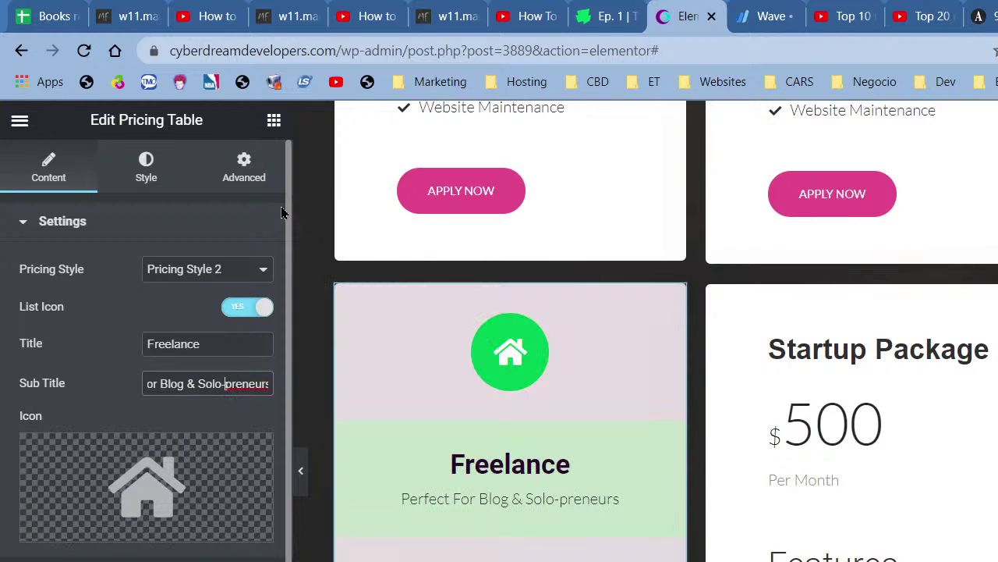
pyautogui.press('BackSpace')
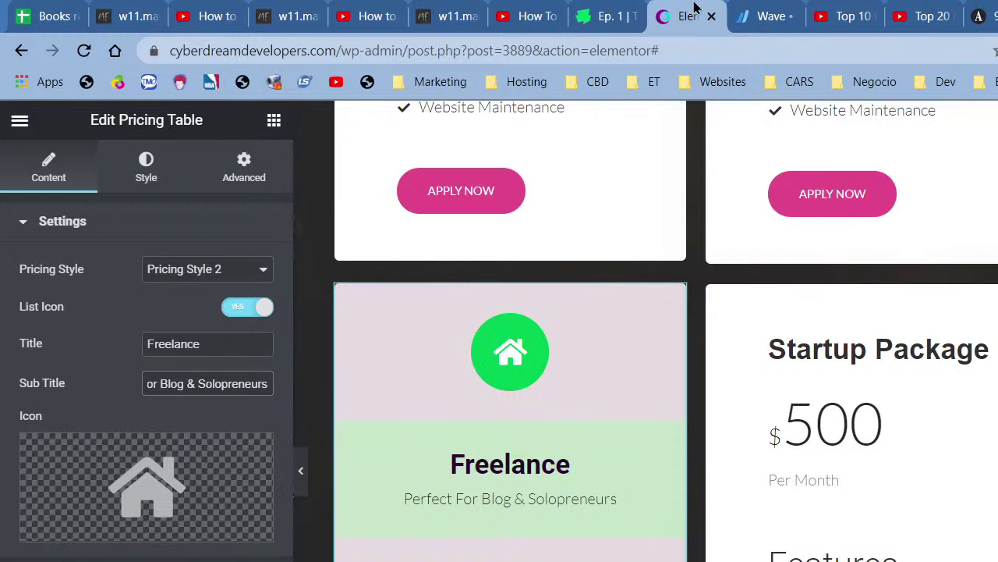
# Look up the spelling of "solopreneur" through search suggestions in a new tab, and return to the Elementor editor.
pyautogui.hotkey('ctrl', 't')
pyautogui.write('solopre')
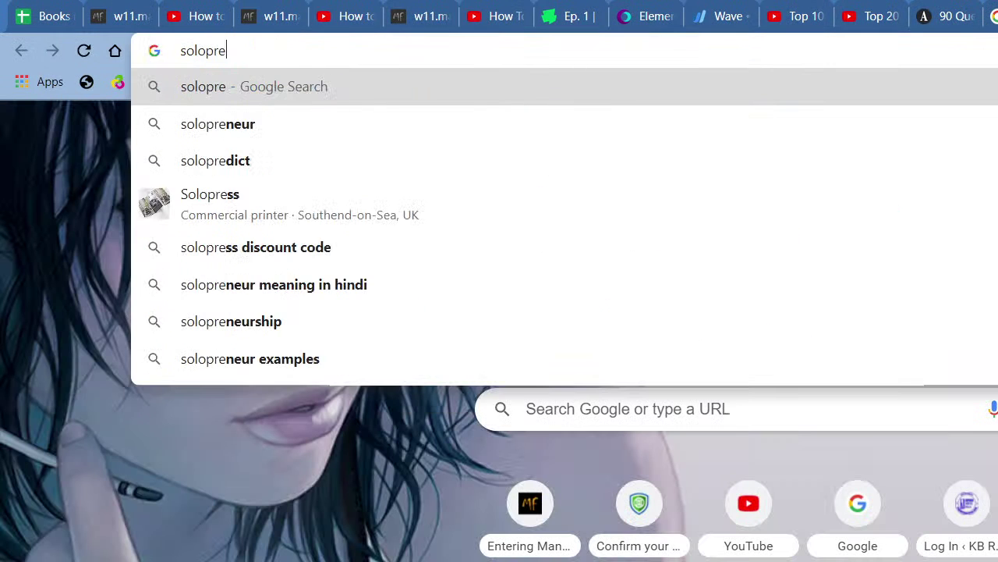
pyautogui.press('BackSpace')
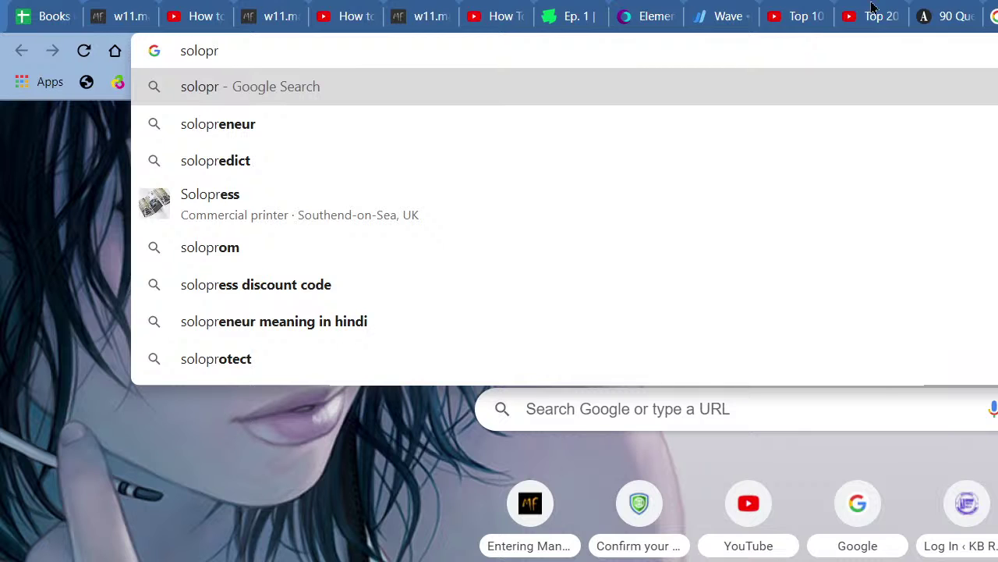
pyautogui.click(657, 12)
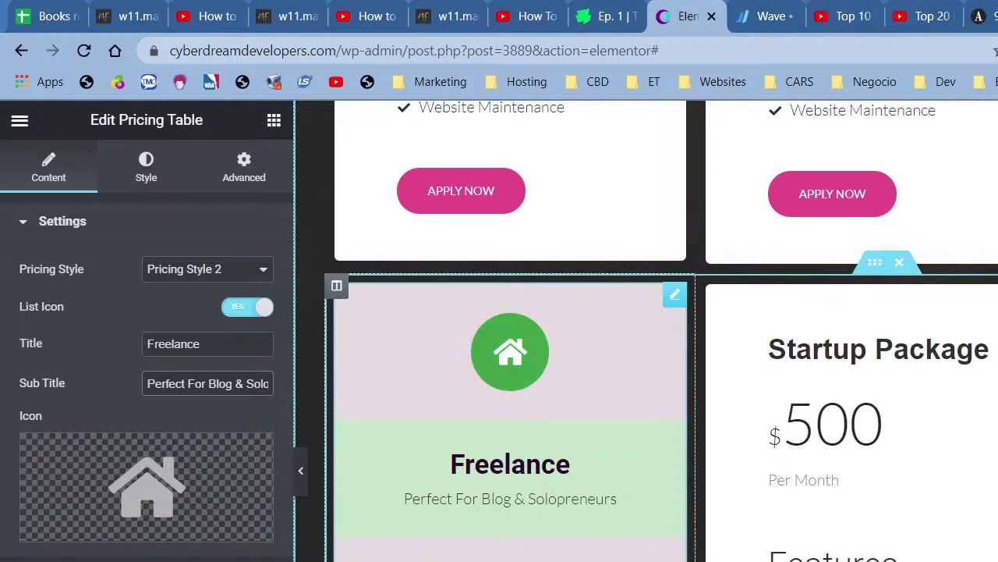
# Filter the icon library by "user" and replace the Freelance pricing table's home icon with the Users group icon.
pyautogui.scroll(-3, 553, 375)
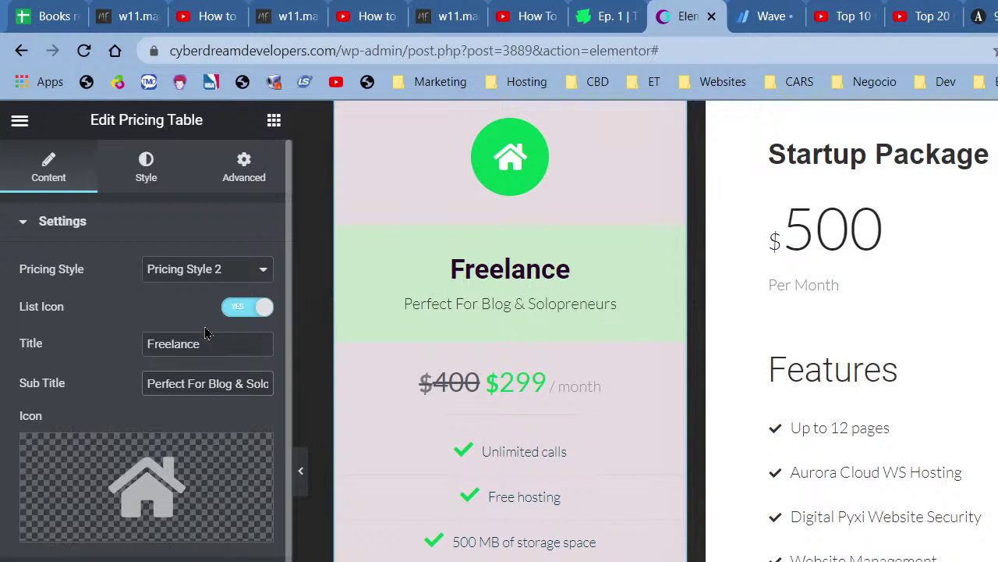
pyautogui.click(208, 454)
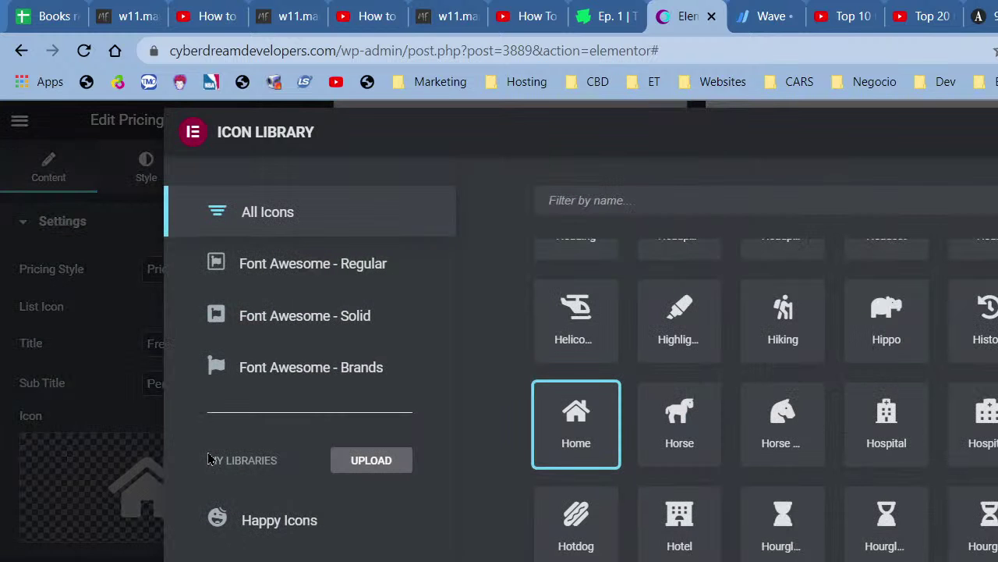
pyautogui.scroll(-2, 748, 402)
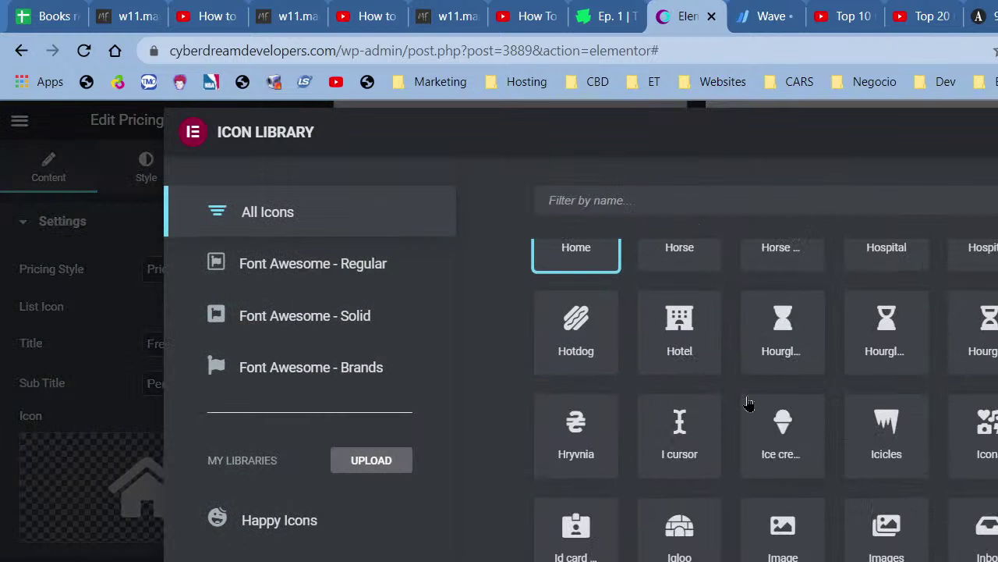
pyautogui.scroll(-3, 747, 403)
pyautogui.scroll(-6, 747, 402)
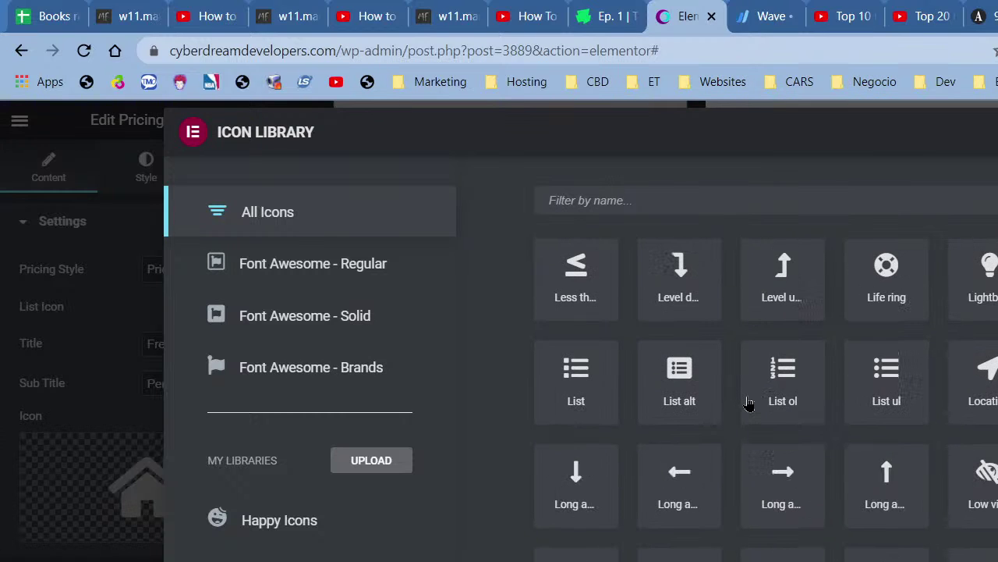
pyautogui.scroll(-1, 749, 402)
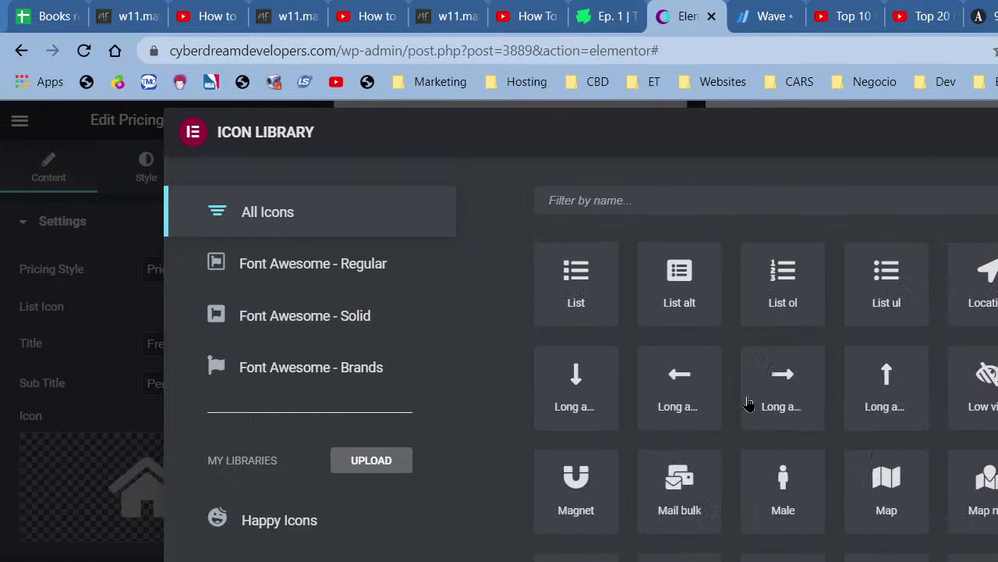
pyautogui.scroll(10, 747, 402)
pyautogui.click(766, 210)
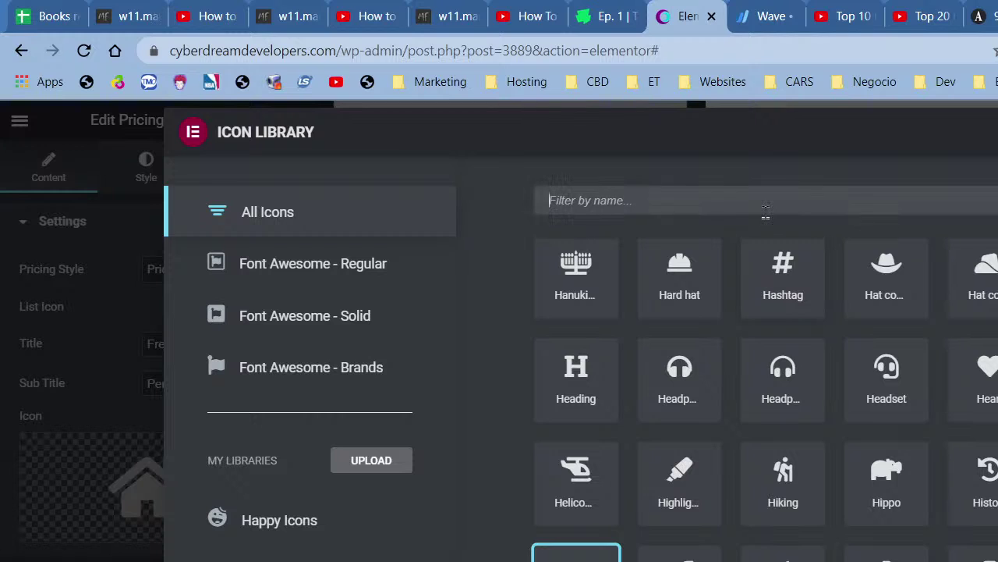
pyautogui.write('user')
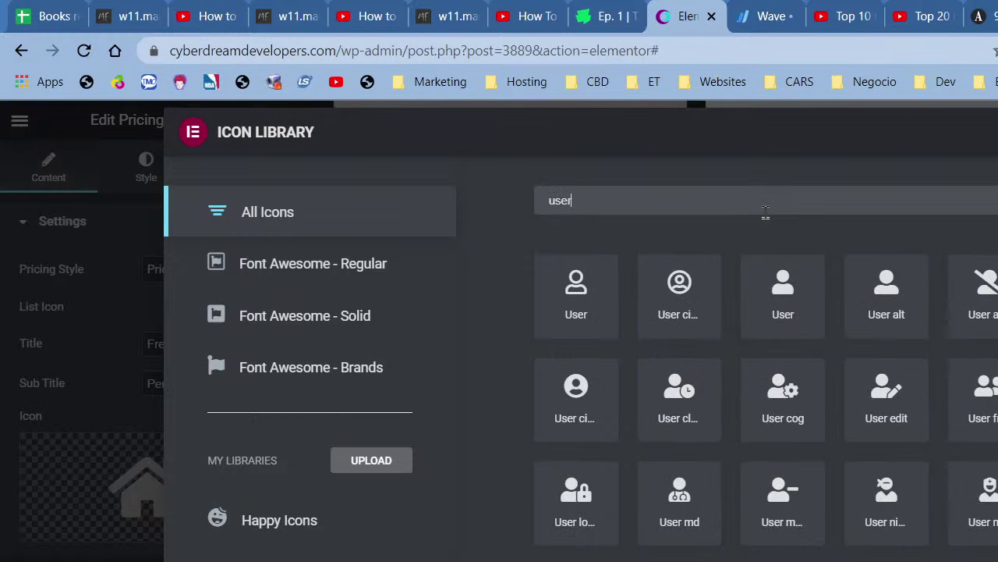
pyautogui.click(578, 299)
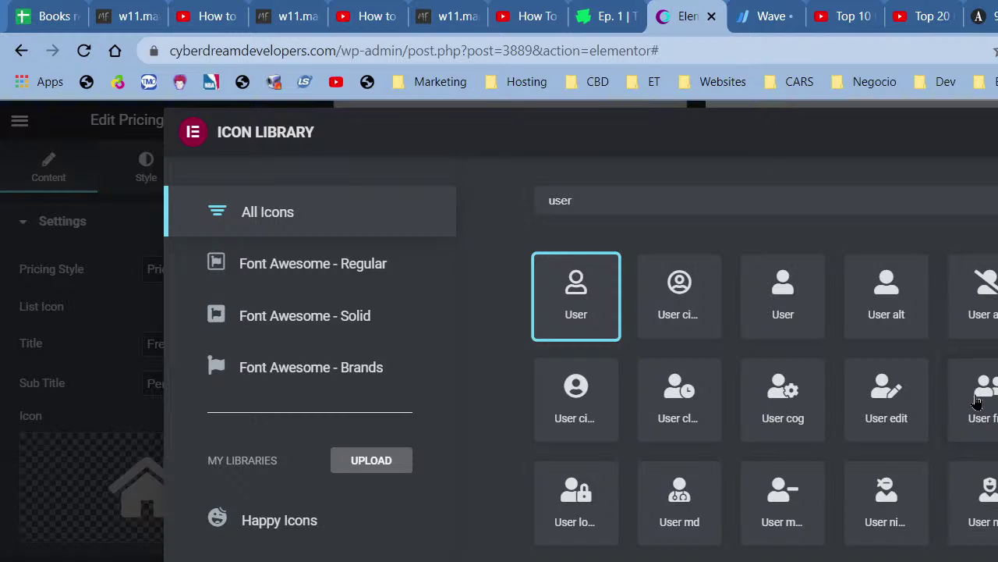
pyautogui.click(996, 558)
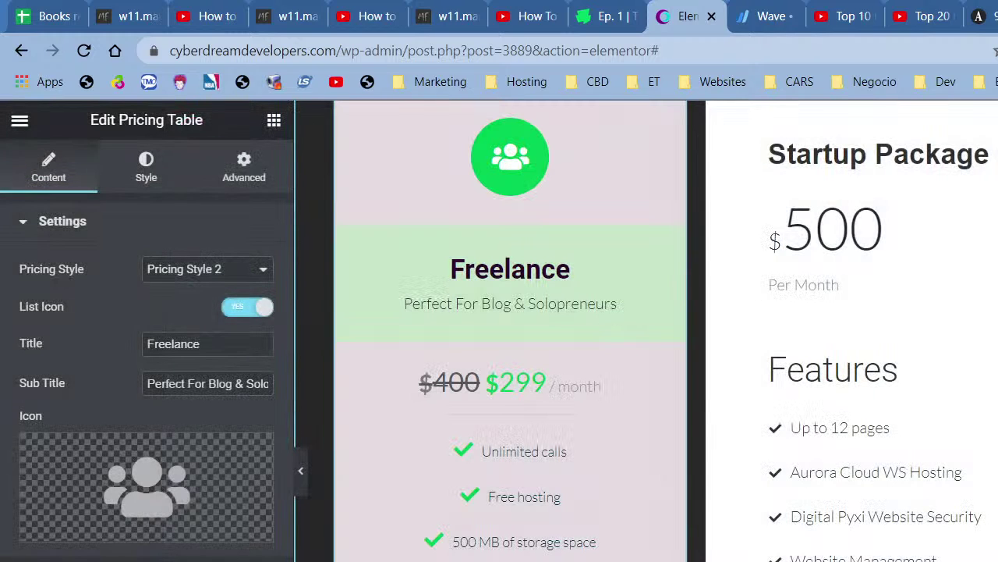
# Filter the icon library by "user" and set the Freelance pricing table's icon to the solid single User icon.
pyautogui.click(133, 508)
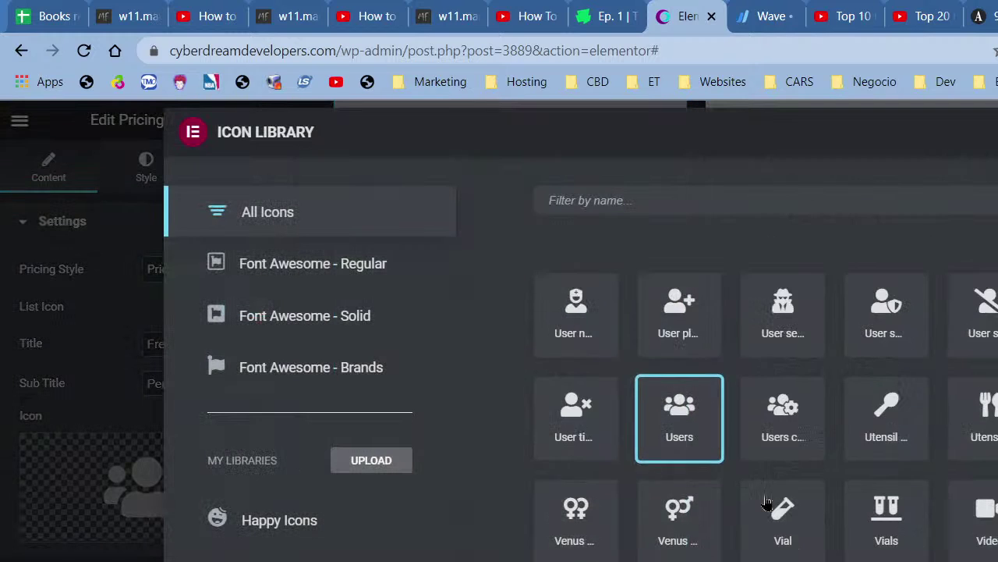
pyautogui.scroll(3, 767, 504)
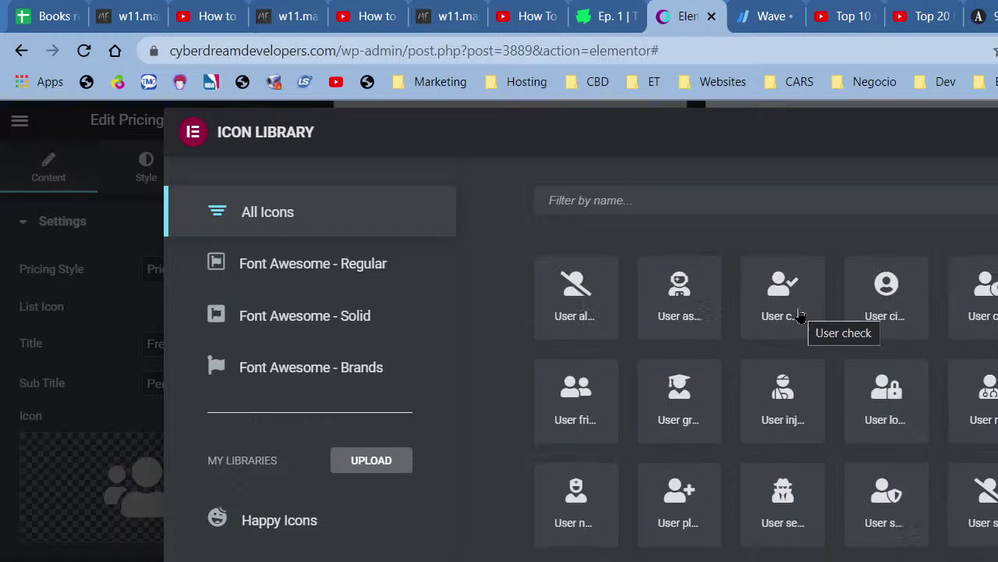
pyautogui.scroll(2, 928, 485)
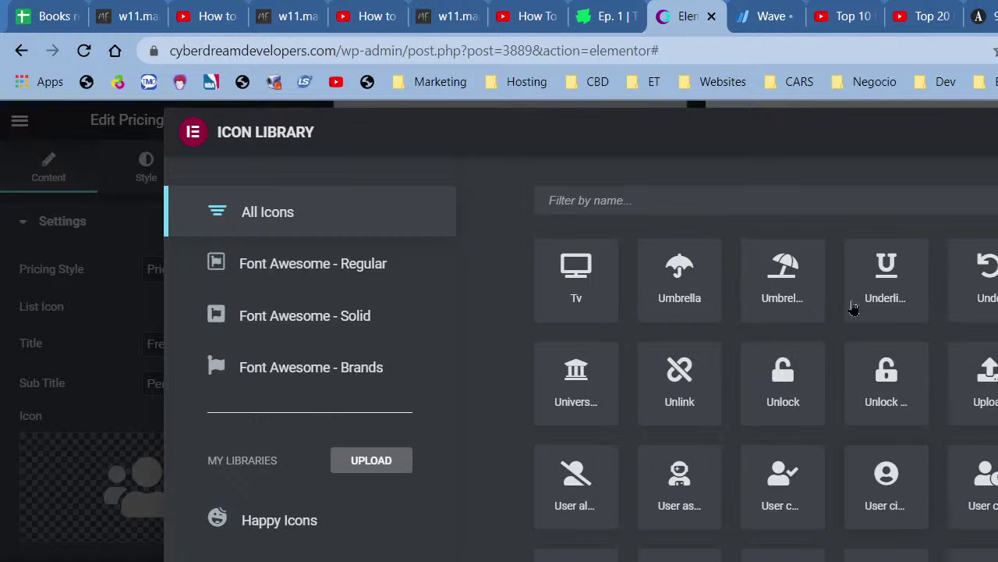
pyautogui.click(699, 200)
pyautogui.write('user')
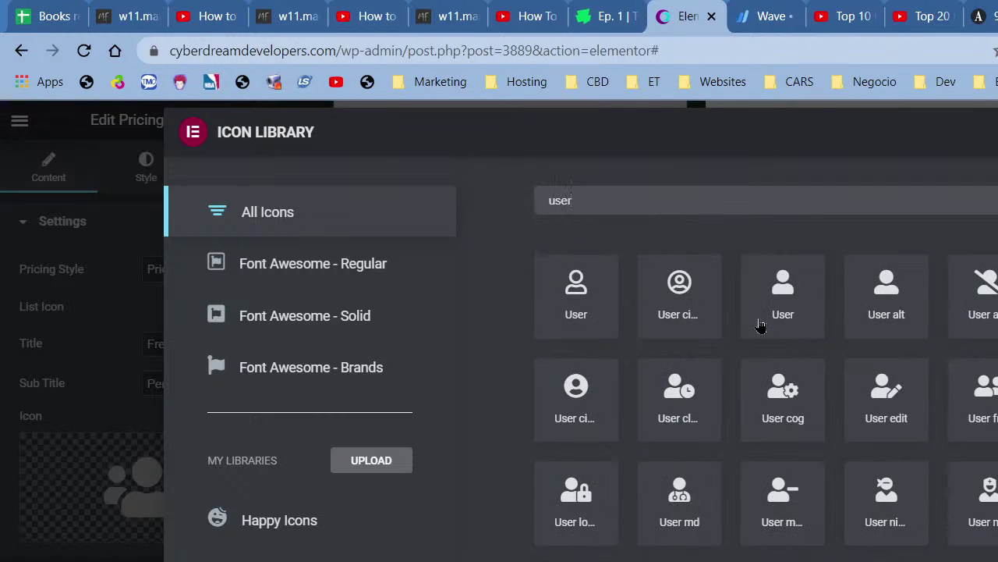
pyautogui.click(761, 326)
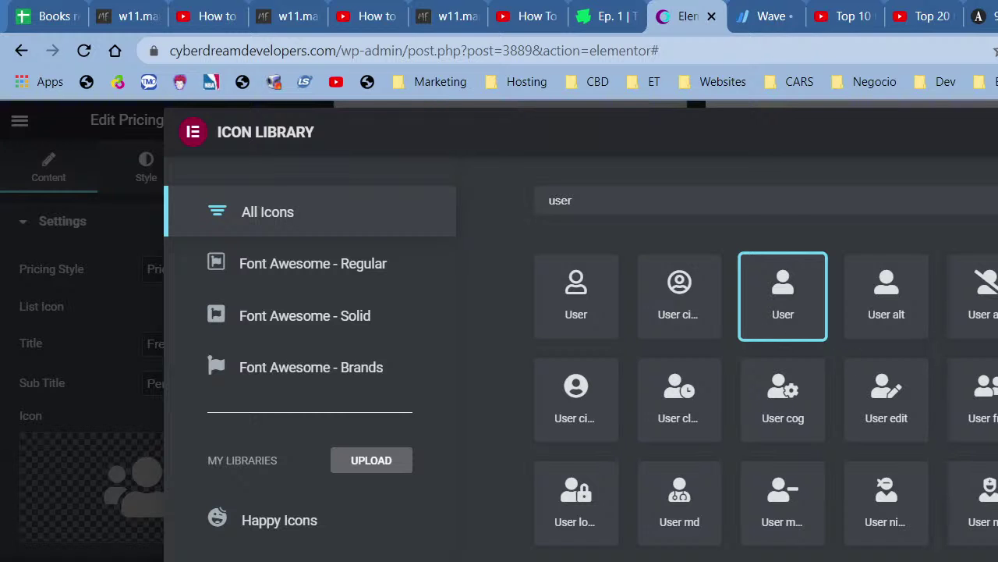
pyautogui.click(997, 561)
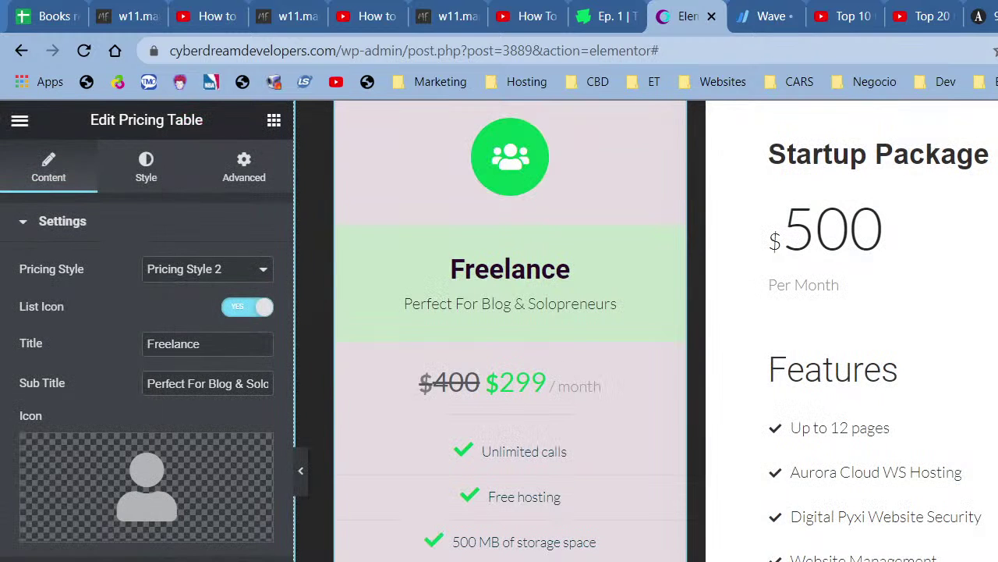
# Set the Freelance pricing table's sale price to 350 and check it against the Freelance Package card above.
pyautogui.click(62, 560)
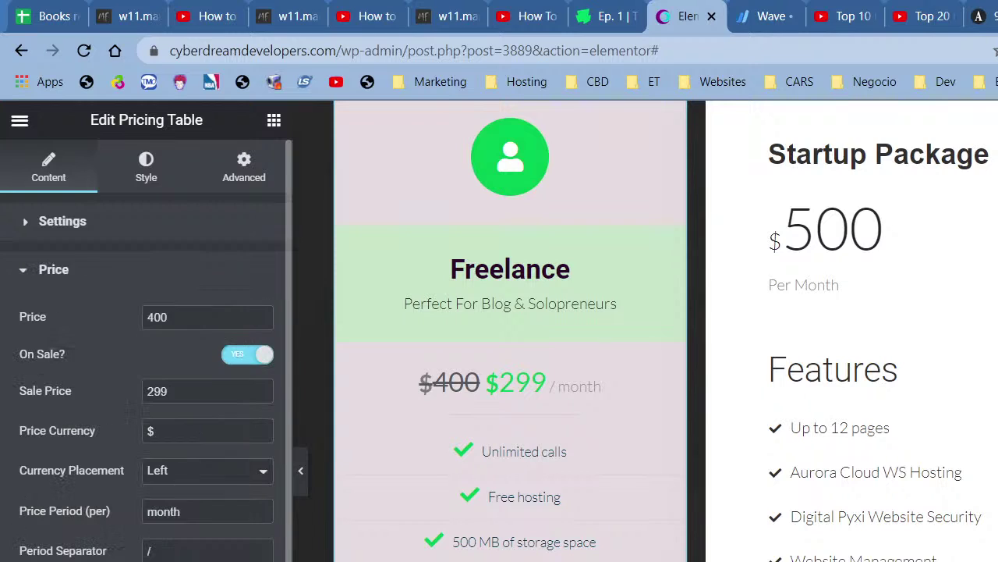
pyautogui.doubleClick(168, 395)
pyautogui.write('350')
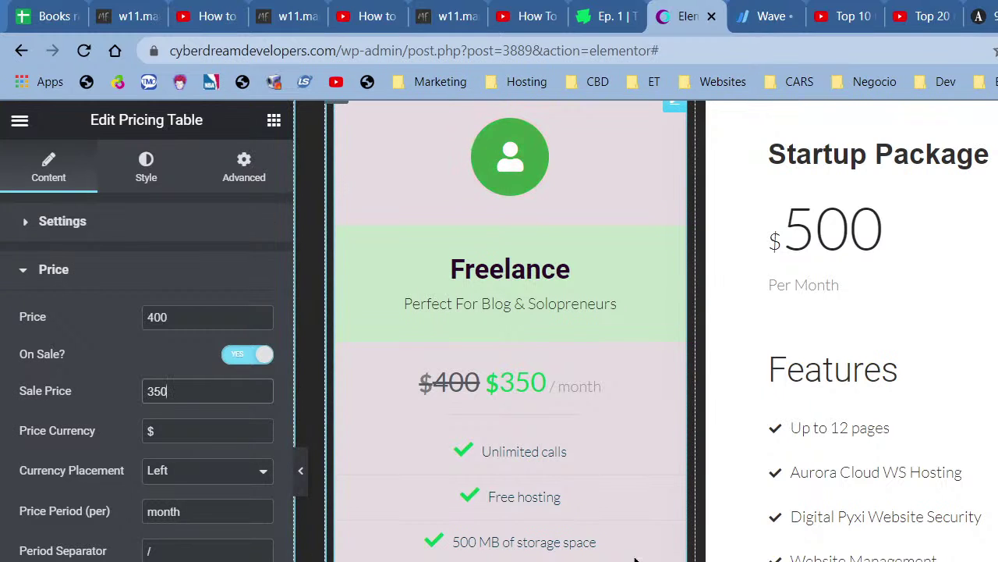
pyautogui.scroll(3, 611, 548)
pyautogui.scroll(10, 610, 548)
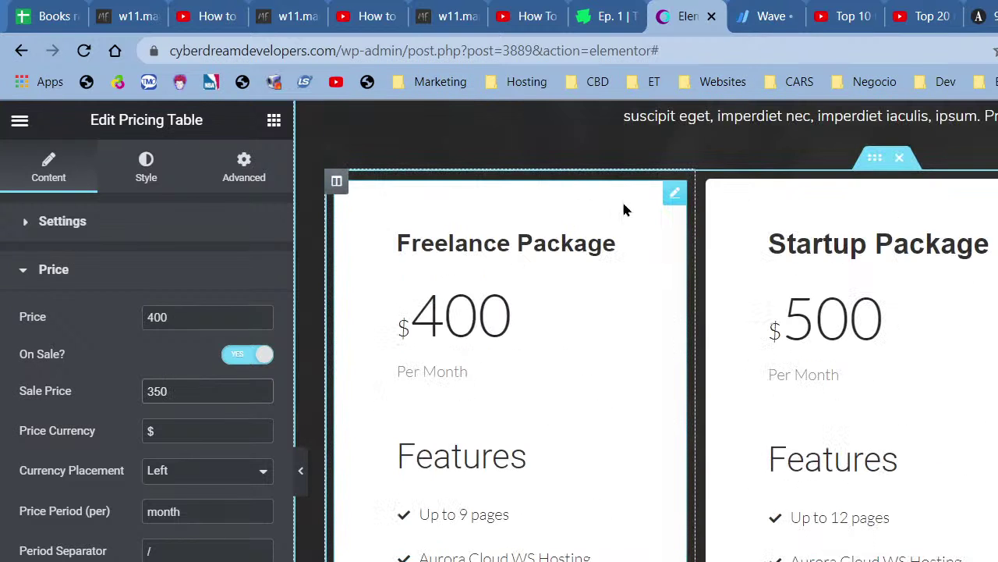
# Move the Freelance Package table into the column beside the green Freelance table and delete the Startup Package table beneath it.
pyautogui.moveTo(669, 198); pyautogui.dragTo(778, 549)
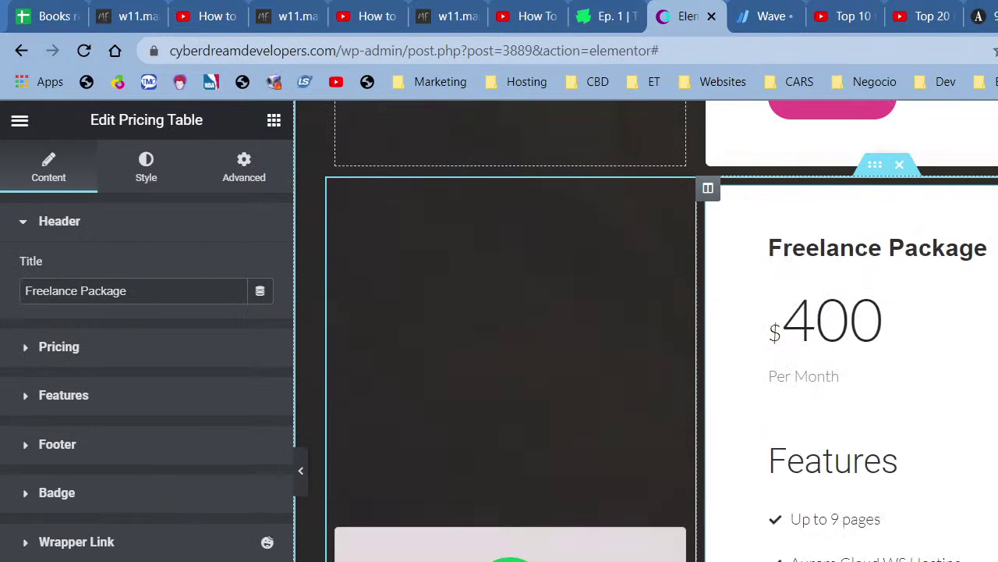
pyautogui.scroll(-5, 796, 507)
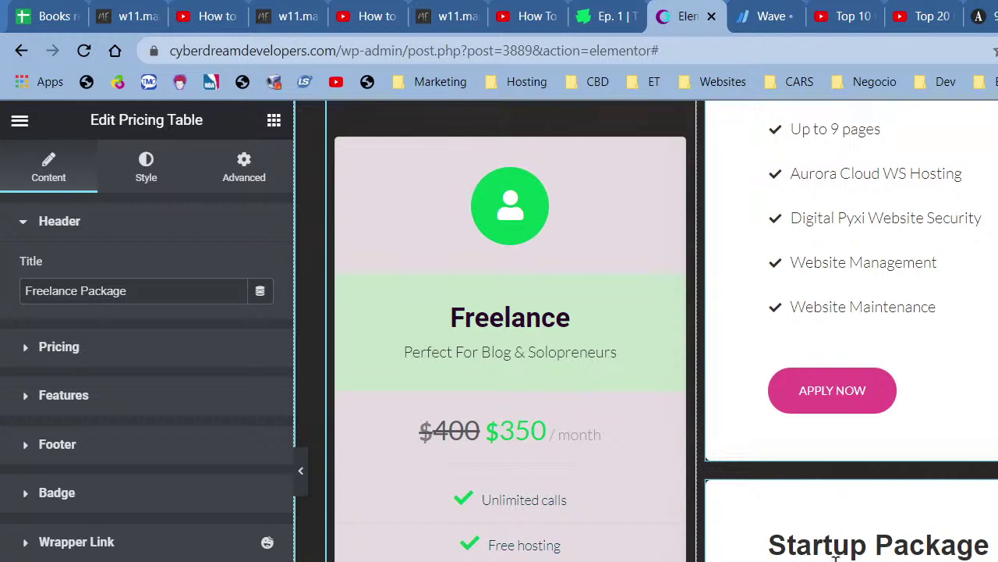
pyautogui.moveTo(986, 511); pyautogui.dragTo(640, 521)
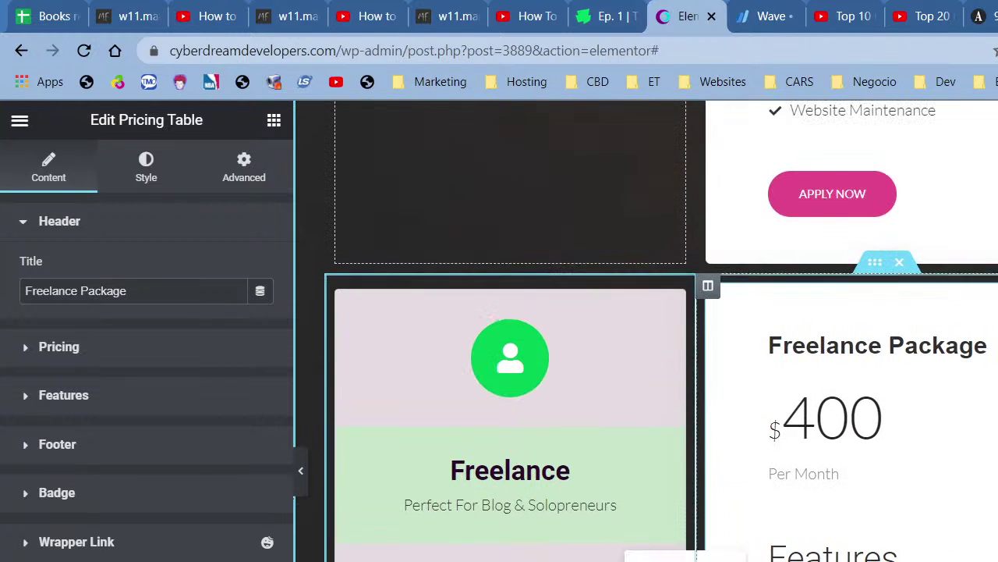
pyautogui.scroll(-3, 936, 279)
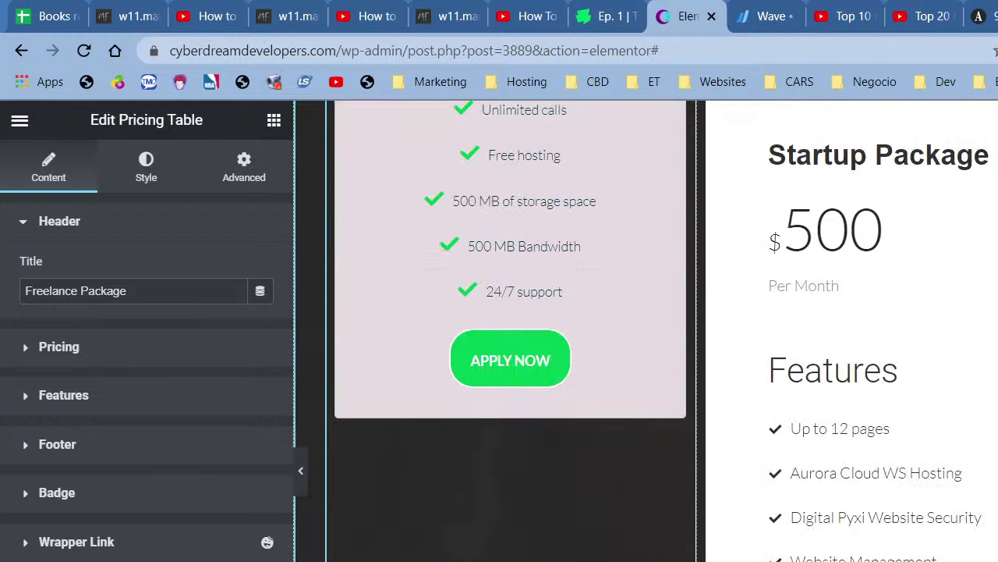
pyautogui.rightClick(935, 281)
pyautogui.click(979, 555)
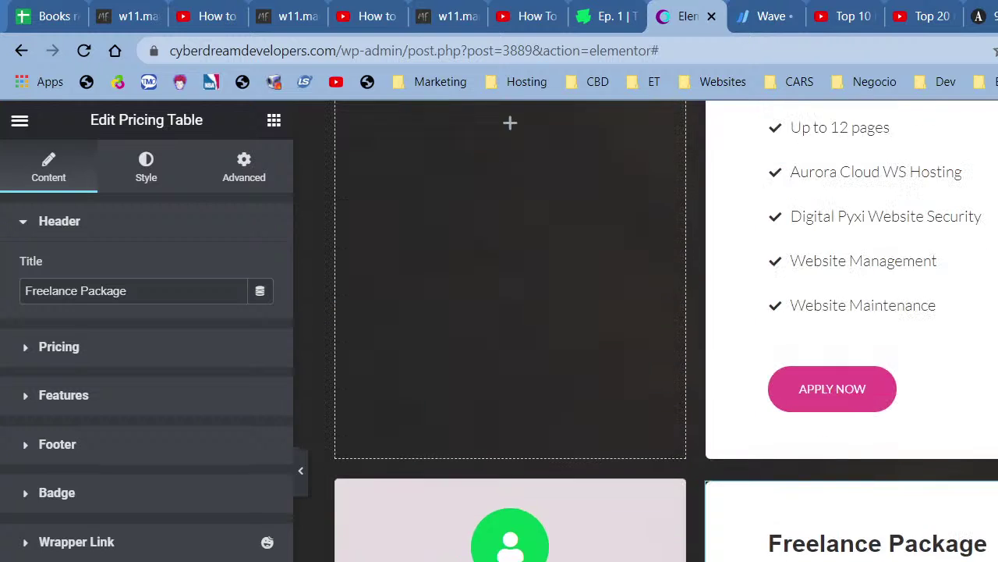
# Replace the green Freelance table's "Unlimited calls" feature with "Up to 9 pages", copied from the Freelance Package table.
pyautogui.scroll(-4, 958, 546)
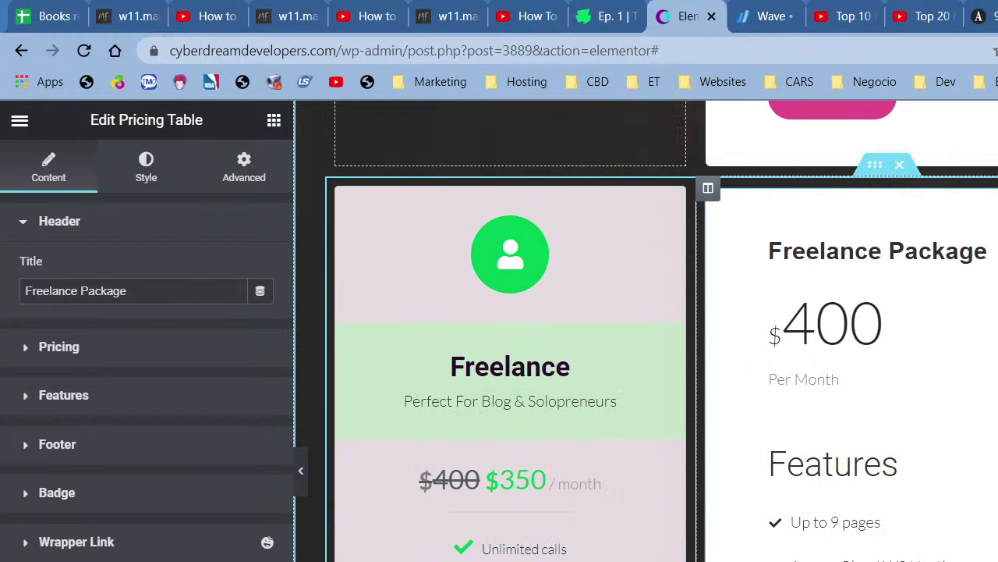
pyautogui.click(81, 395)
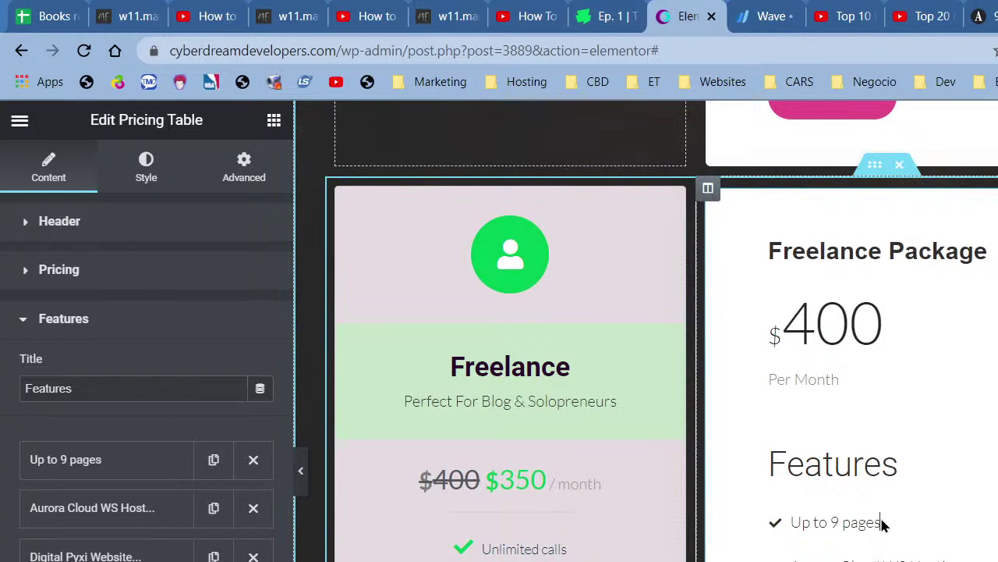
pyautogui.moveTo(881, 520); pyautogui.dragTo(802, 537)
pyautogui.click(156, 459)
pyautogui.click(129, 524)
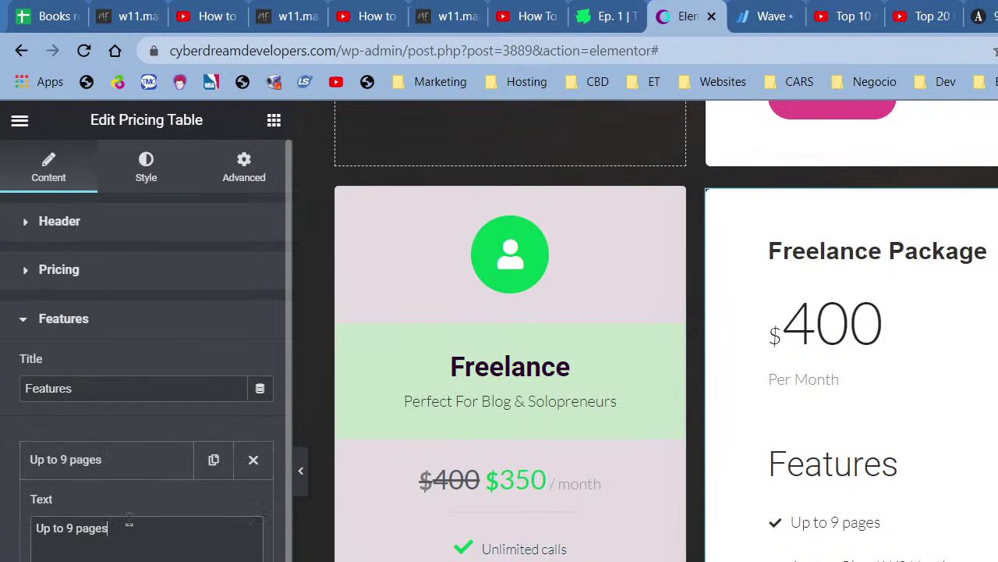
pyautogui.hotkey('ctrl', 'a')
pyautogui.hotkey('ctrl', 'c')
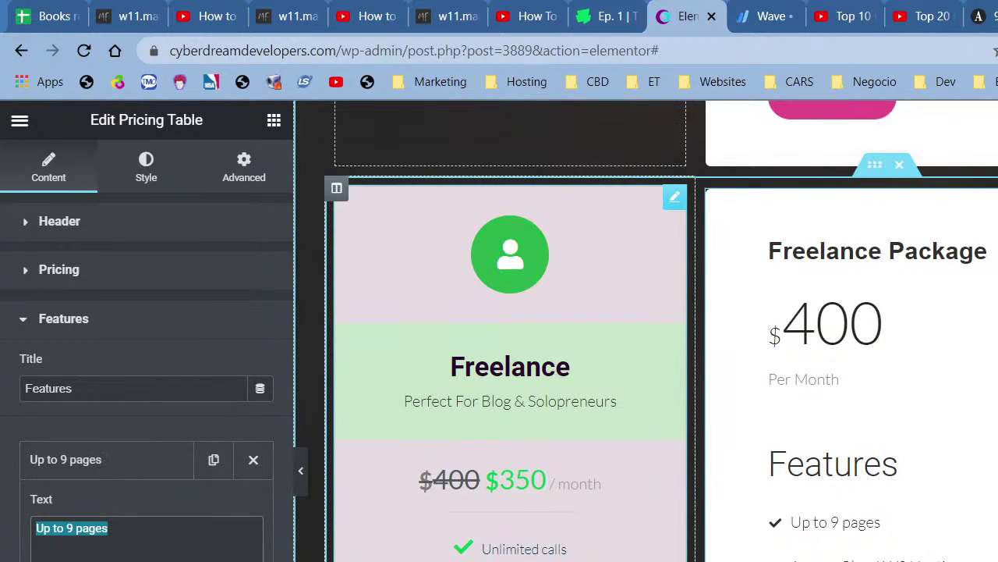
pyautogui.click(515, 549)
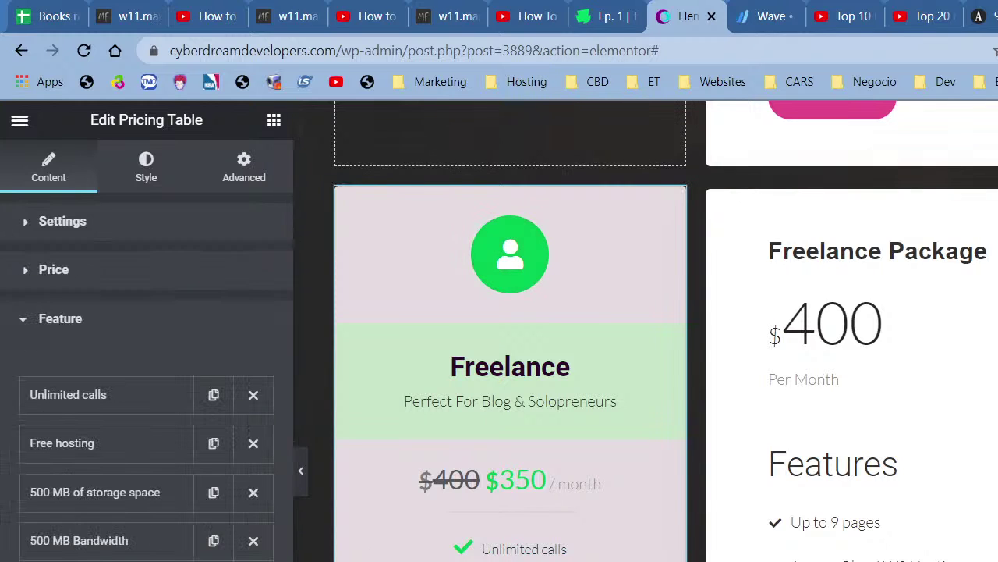
pyautogui.click(104, 410)
pyautogui.tripleClick(116, 463)
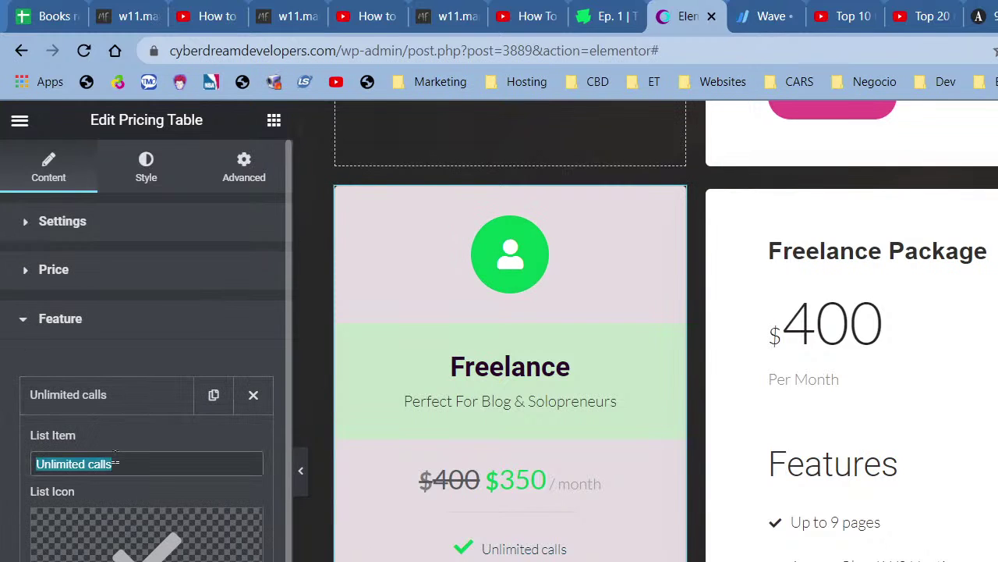
pyautogui.hotkey('ctrl', 'v')
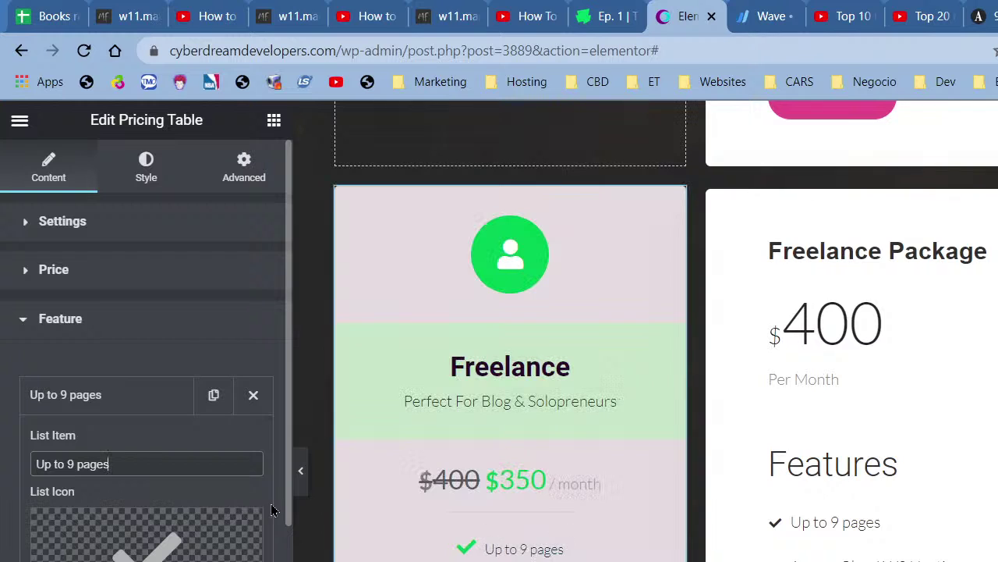
# Replace the green Freelance table's "Free hosting" feature with "Lite Phoenix Web Hosting".
pyautogui.click(804, 557)
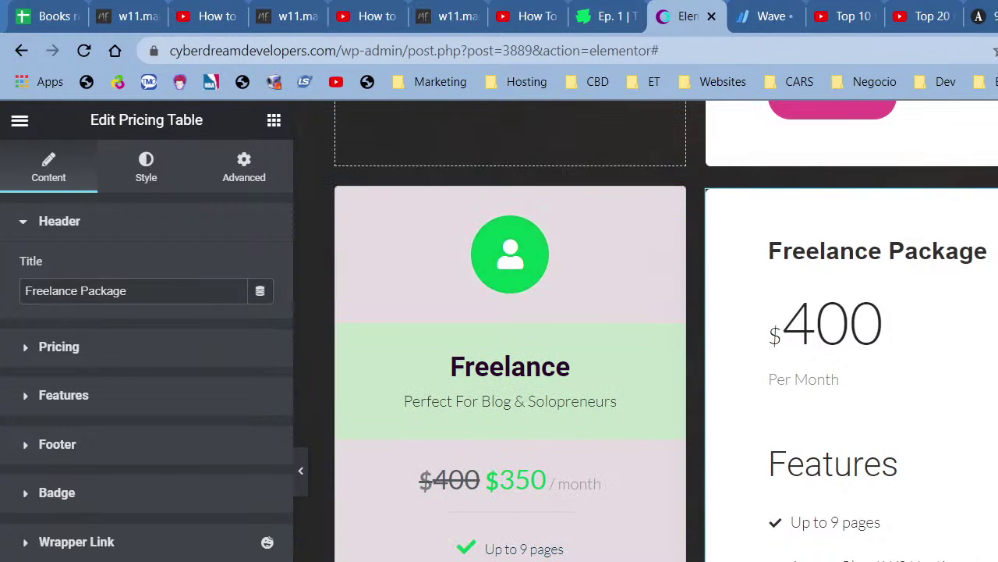
pyautogui.click(337, 507)
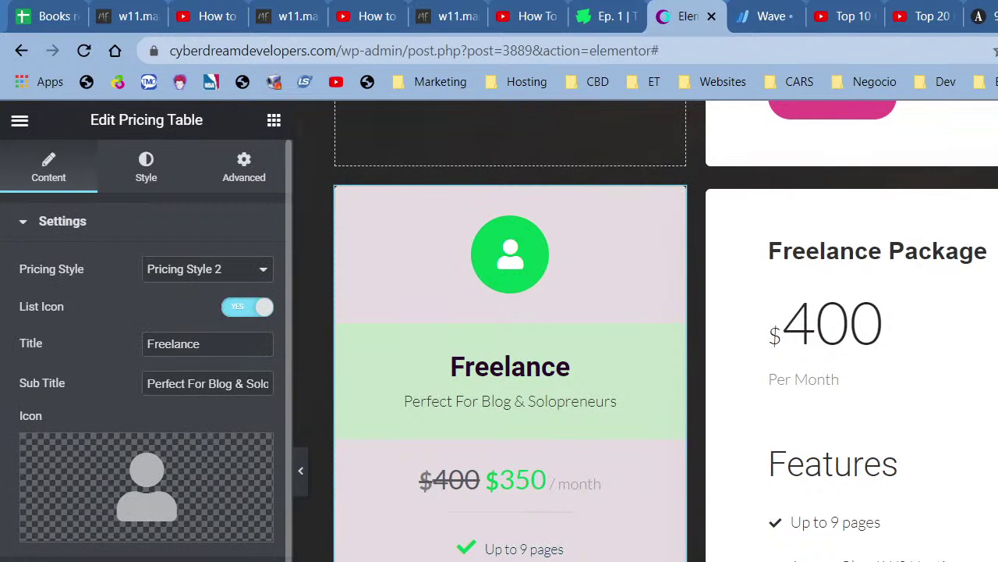
pyautogui.click(107, 456)
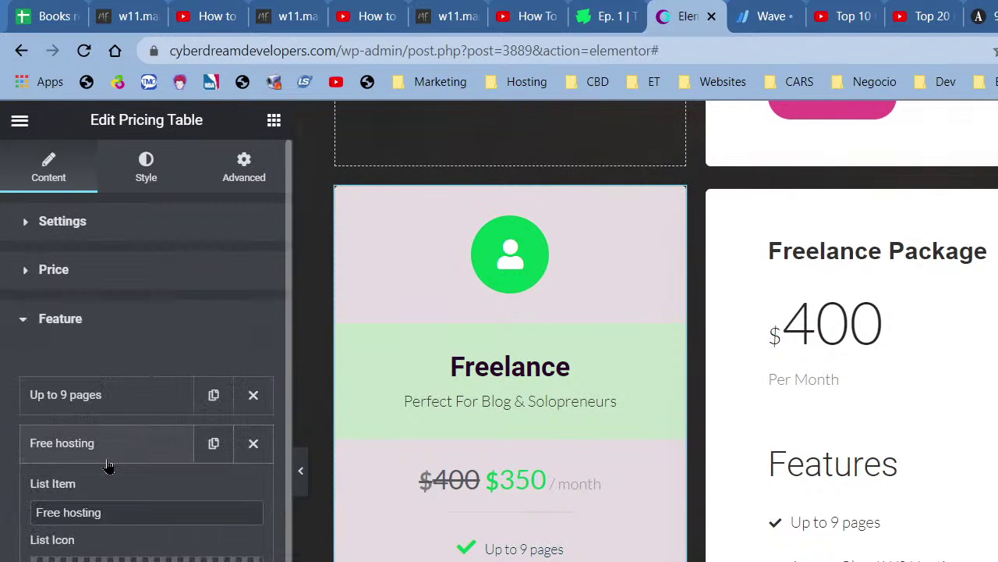
pyautogui.tripleClick(131, 512)
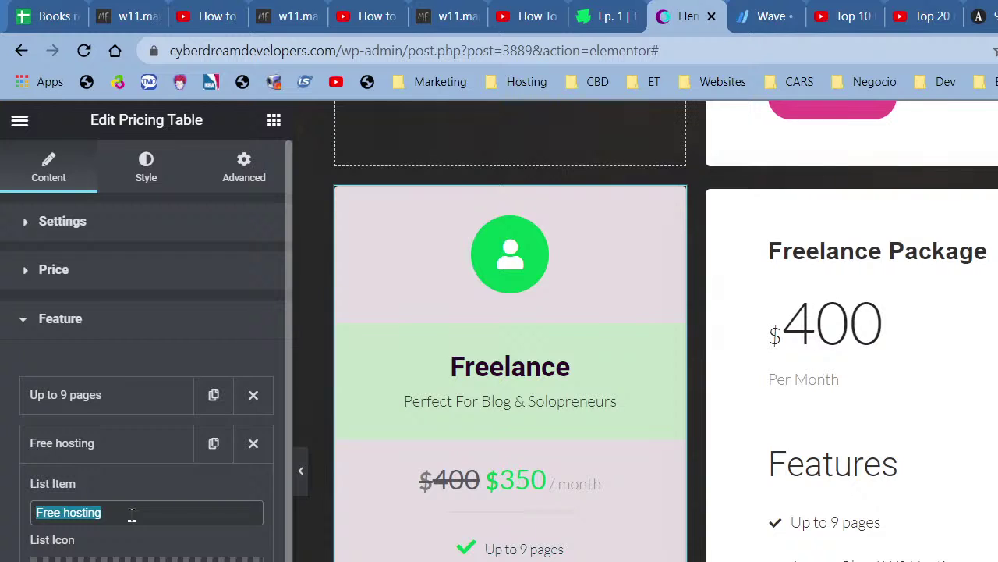
pyautogui.write('Lite')
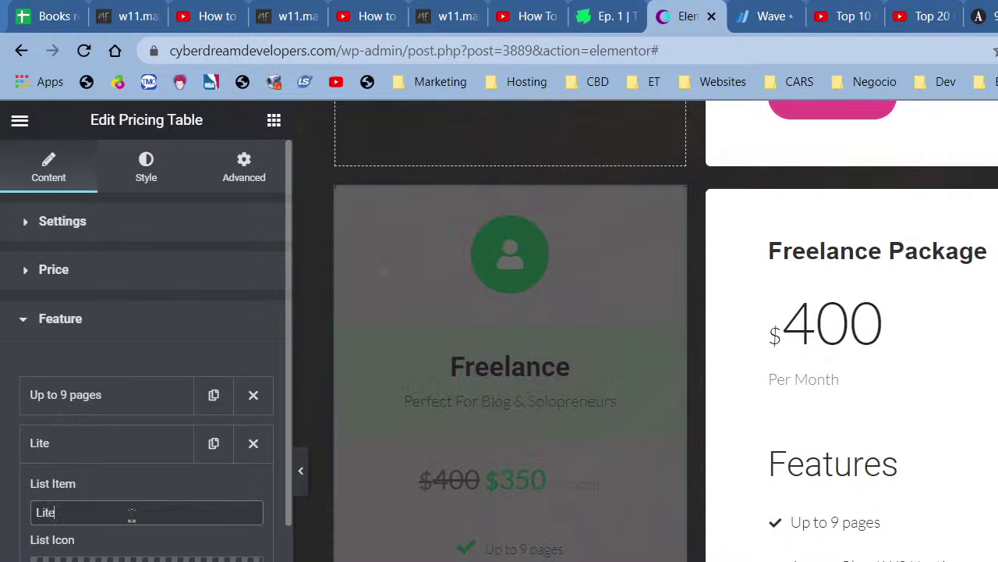
pyautogui.write(' Ohoen')
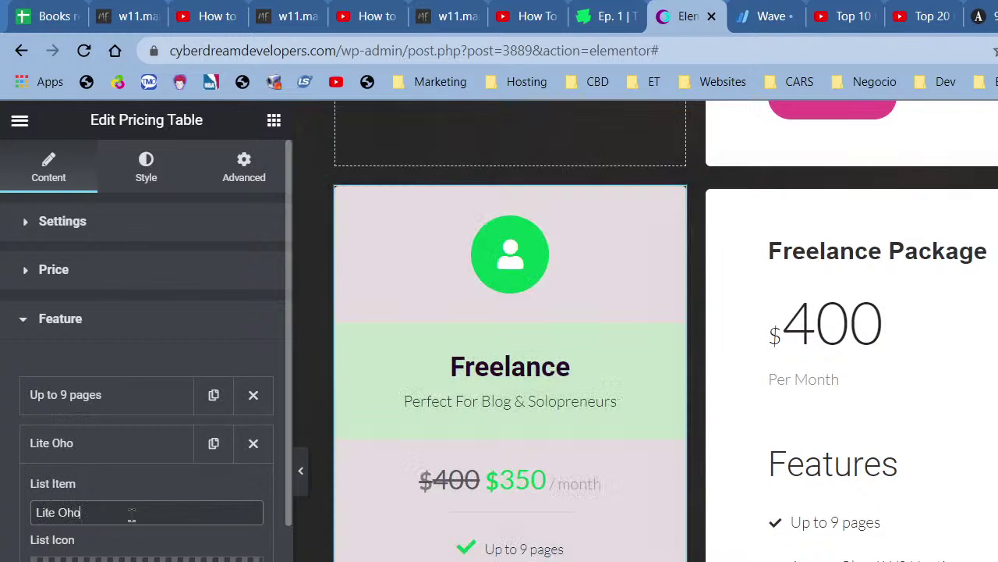
pyautogui.press('BackSpace')
pyautogui.press('BackSpace')
pyautogui.press('BackSpace')
pyautogui.press('BackSpace')
pyautogui.press('BackSpace')
pyautogui.write('Phoenix Web Hosting')
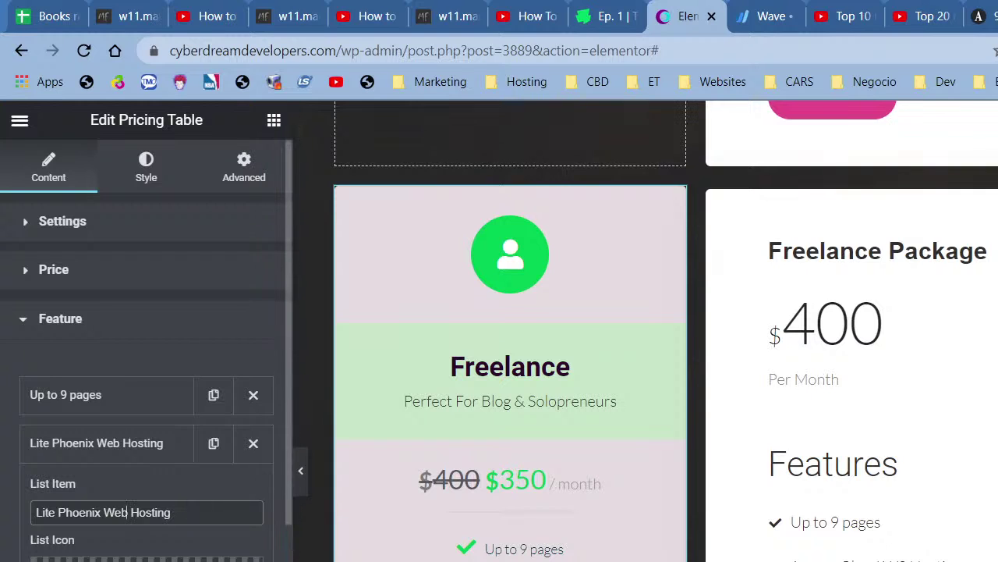
# Set the green Freelance table's second feature to "Aurora Cloud WS Hosting", taken from the Freelance Package table's features.
pyautogui.scroll(-2, 169, 515)
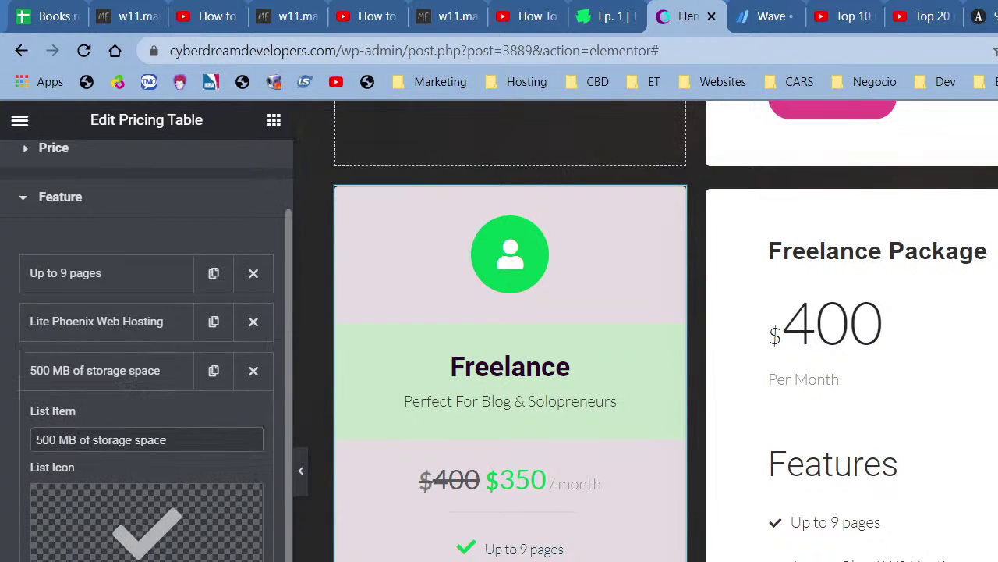
pyautogui.click(962, 559)
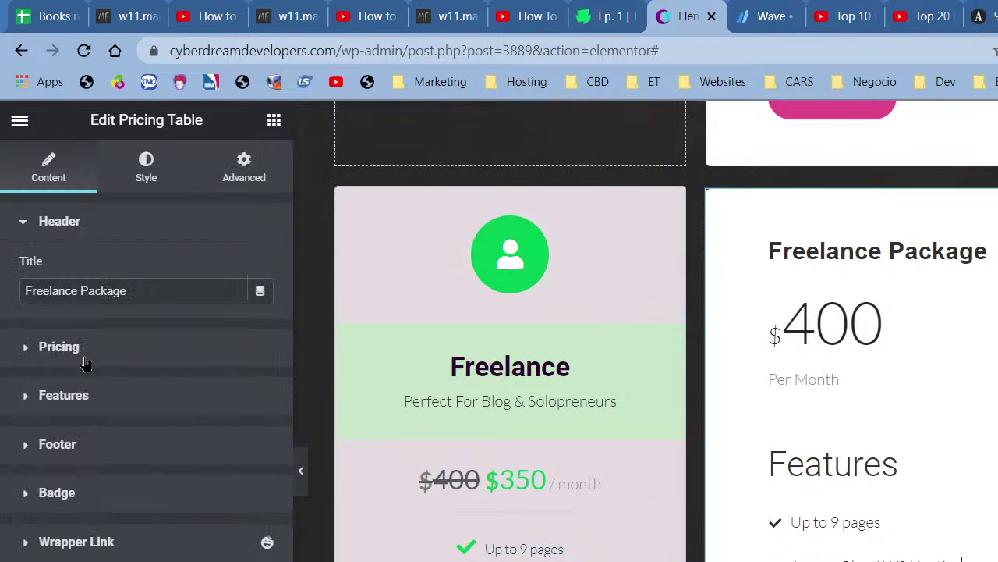
pyautogui.click(94, 406)
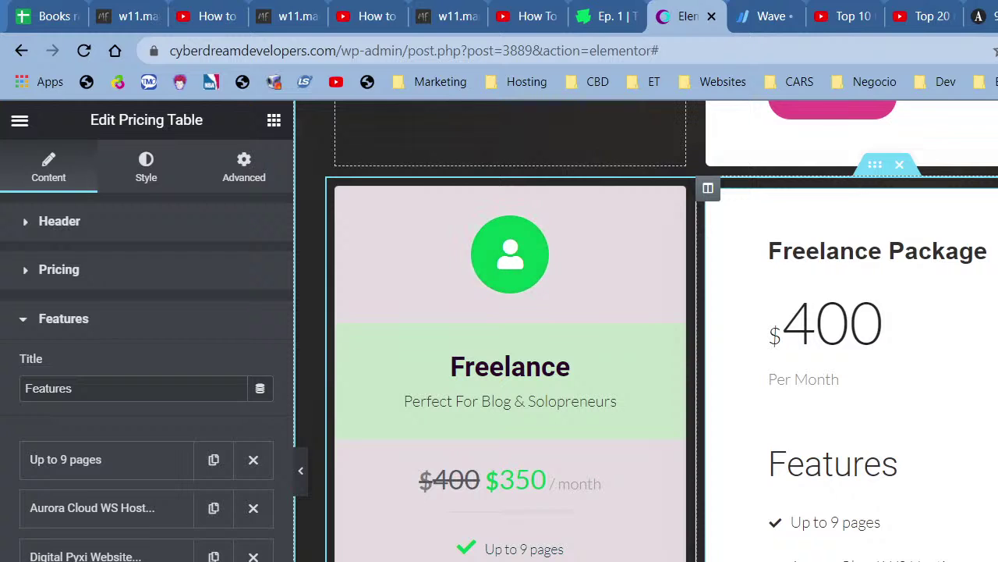
pyautogui.click(172, 516)
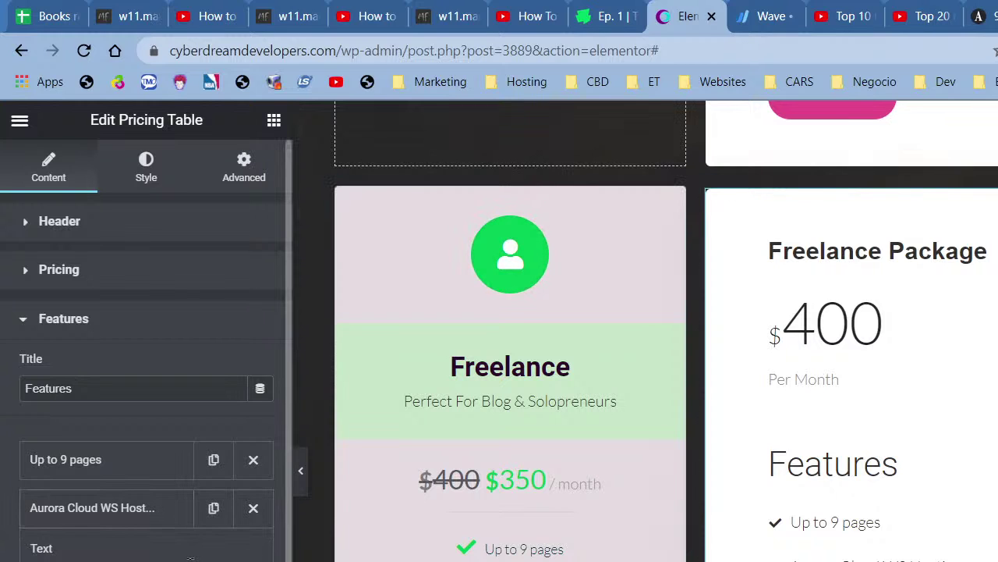
pyautogui.click(357, 555)
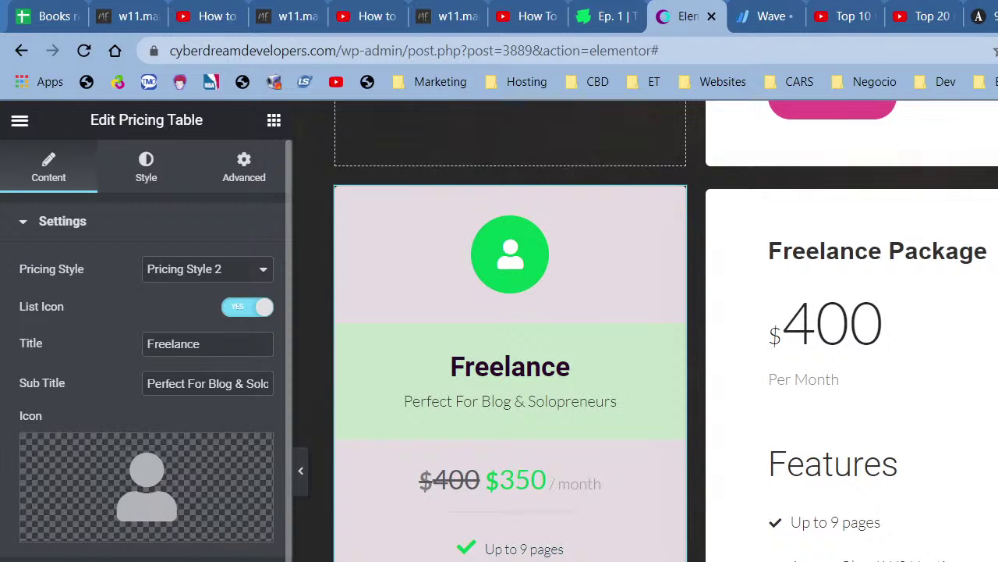
pyautogui.click(154, 445)
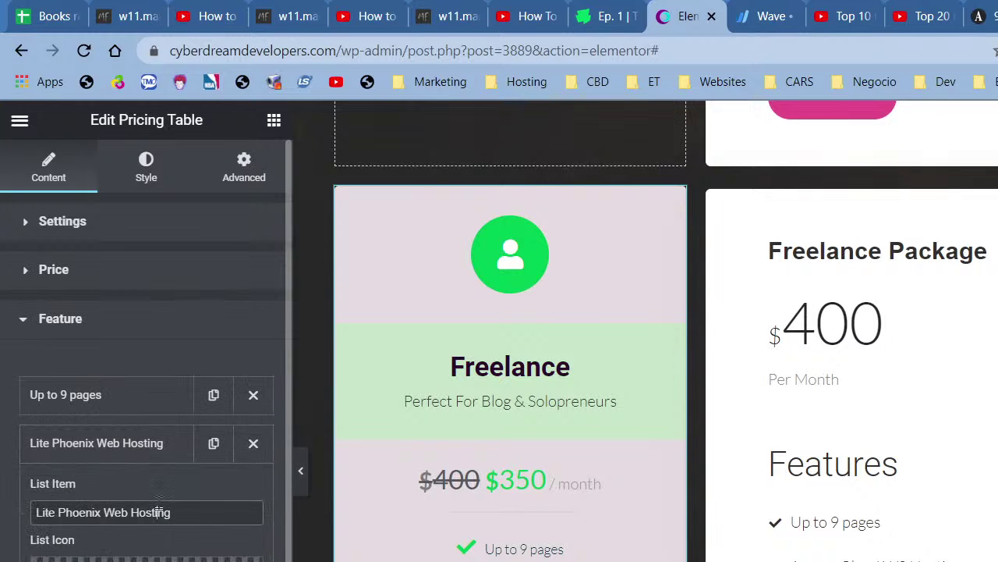
pyautogui.tripleClick(158, 511)
pyautogui.write('Aurora Cloud WS Hosting')
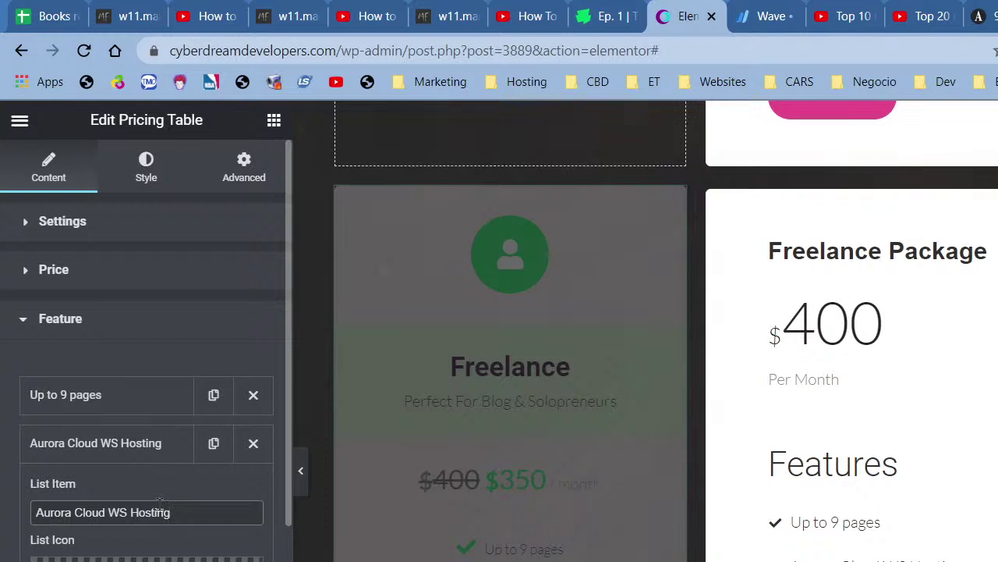
pyautogui.click(139, 460)
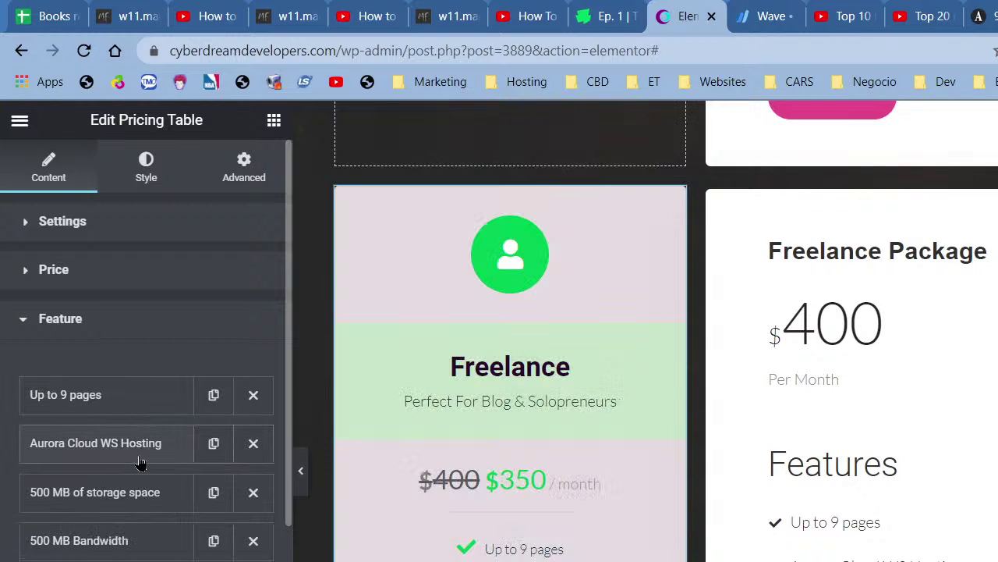
# Replace the green Freelance table's "500 MB of storage space" feature with "Digital Pyxi Website Security" from the Freelance Package table.
pyautogui.click(138, 490)
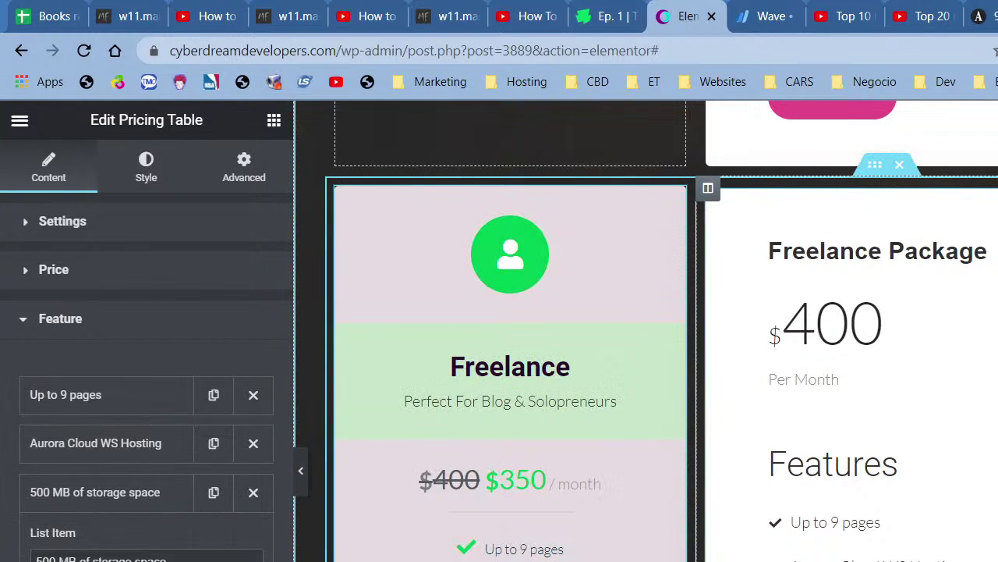
pyautogui.click(858, 351)
pyautogui.click(107, 399)
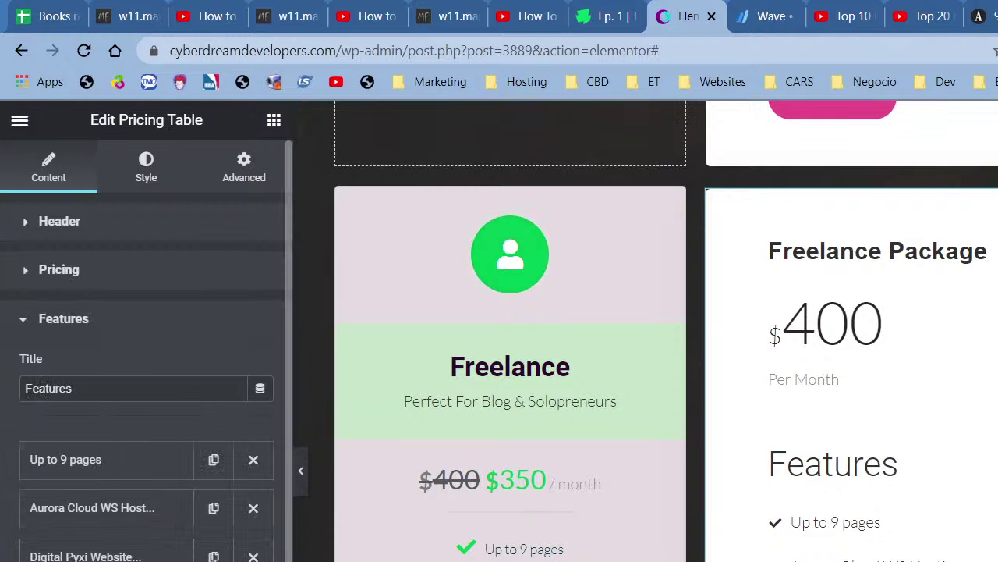
pyautogui.click(510, 366)
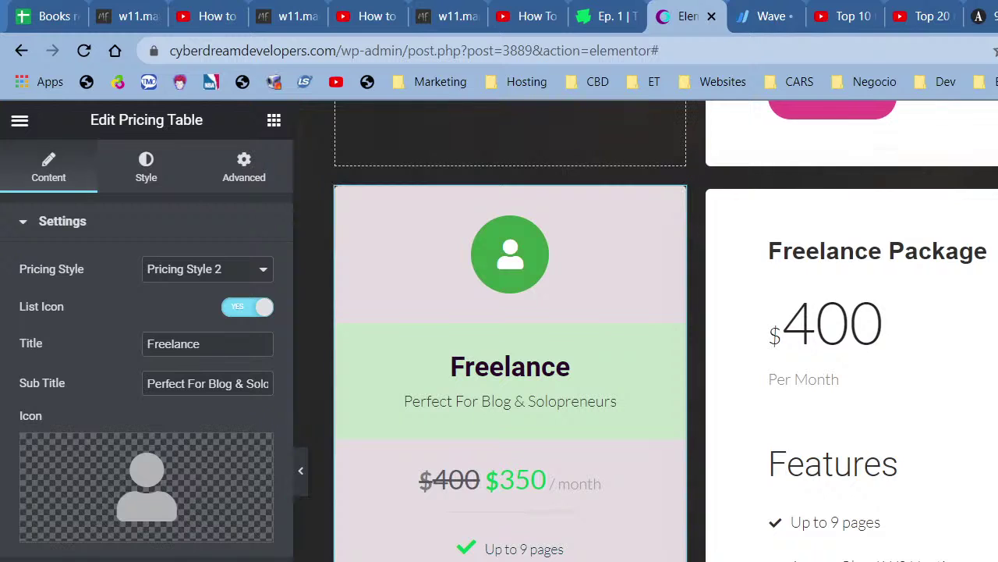
pyautogui.click(141, 546)
pyautogui.click(127, 492)
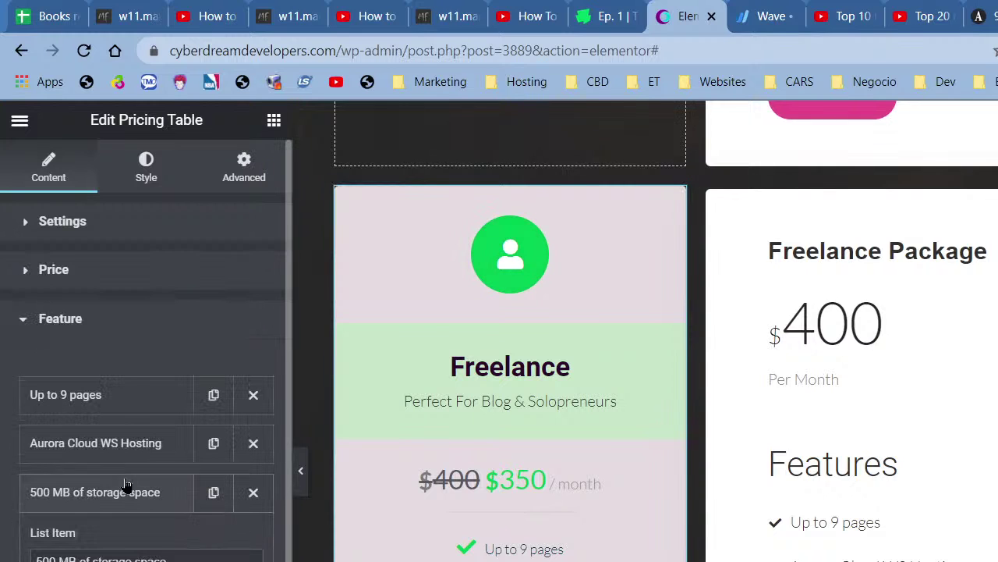
pyautogui.tripleClick(155, 557)
pyautogui.write('Digital Pyro Website Security')
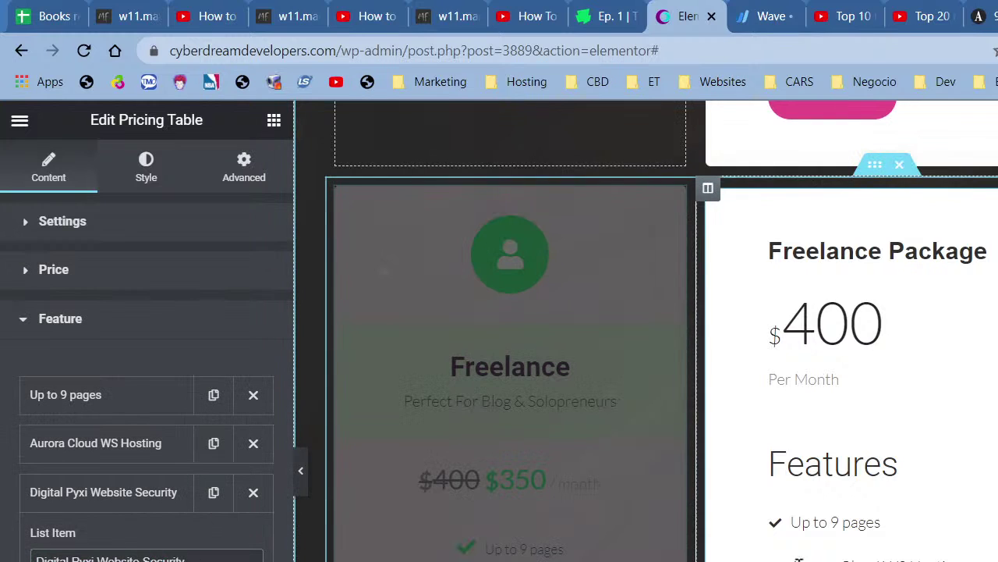
# Replace the green Freelance table's "500 MB Bandwidth" feature with "Website Management" from the Freelance Package table.
pyautogui.click(962, 558)
pyautogui.click(94, 398)
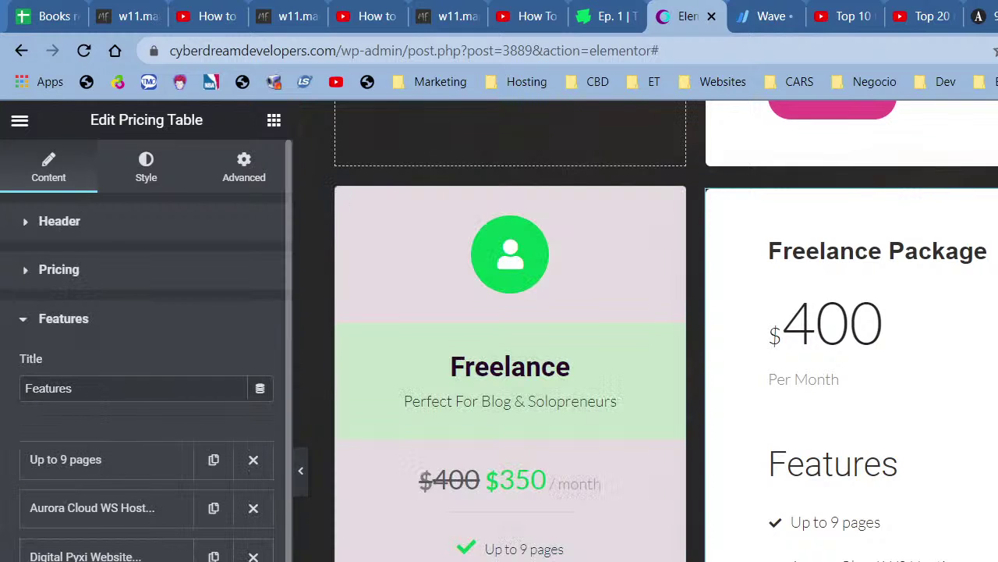
pyautogui.click(673, 196)
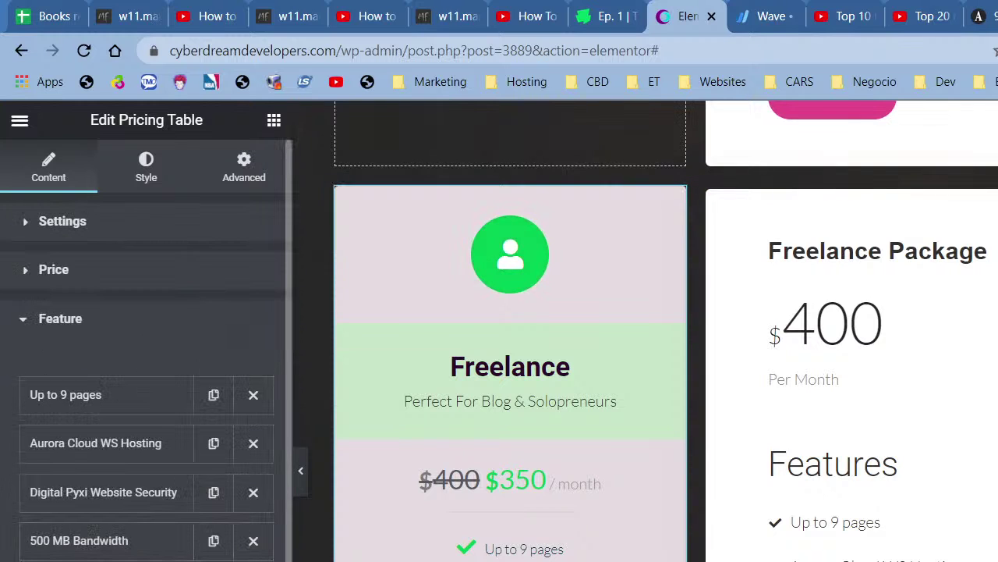
pyautogui.click(253, 541)
# Set the green Freelance table's fifth feature to "Website Maintenance", taken from the Freelance Package table's features.
pyautogui.click(851, 343)
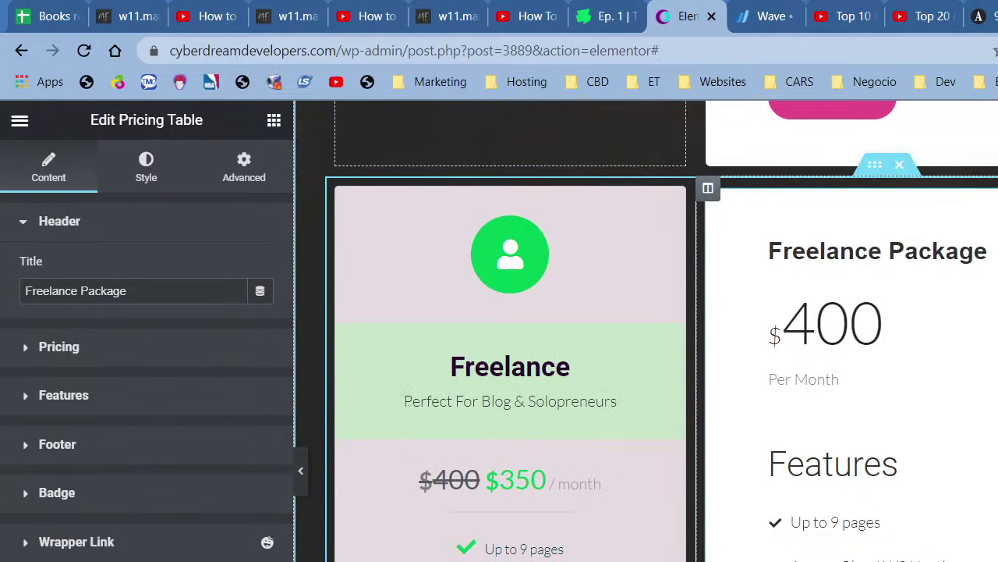
pyautogui.click(100, 397)
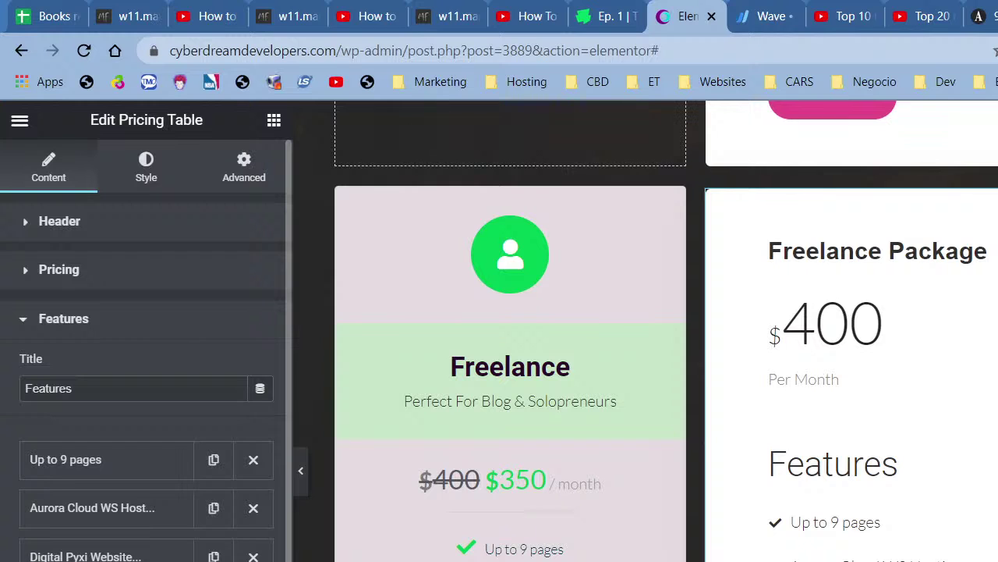
pyautogui.click(546, 515)
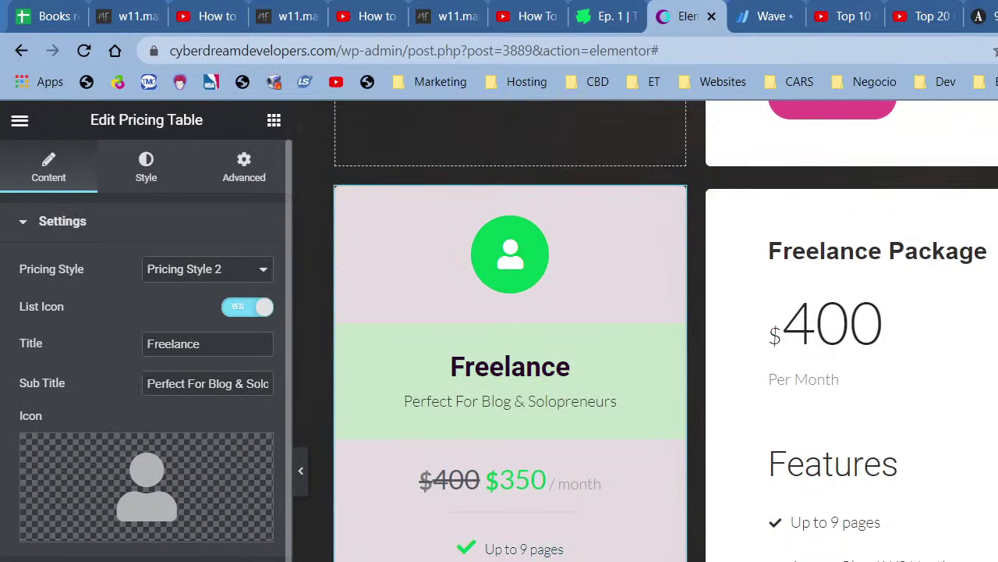
pyautogui.click(60, 559)
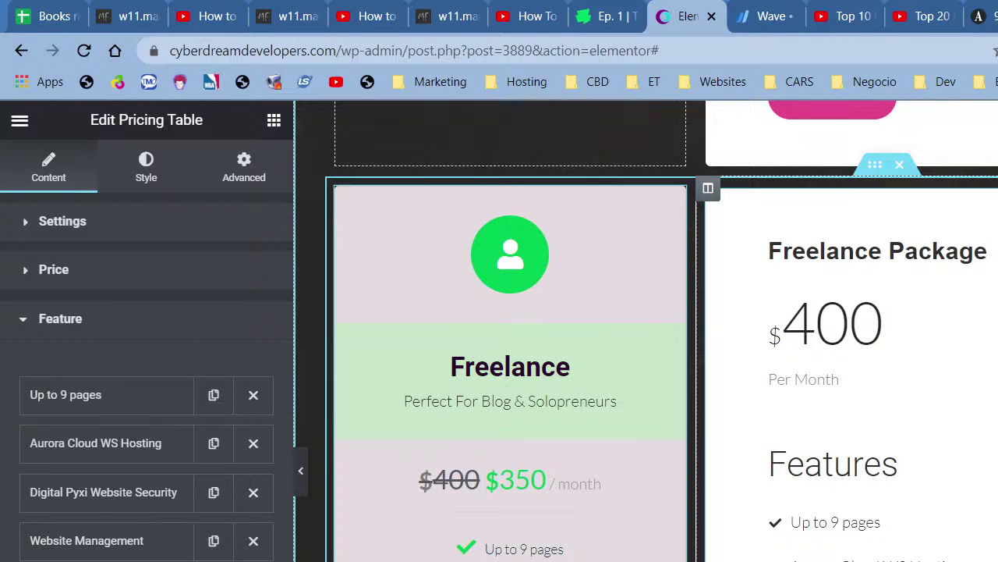
# Examine the page's CyberGrow feature sections and pricing plans, and the green Freelance table's button content settings.
pyautogui.scroll(10, 647, 328)
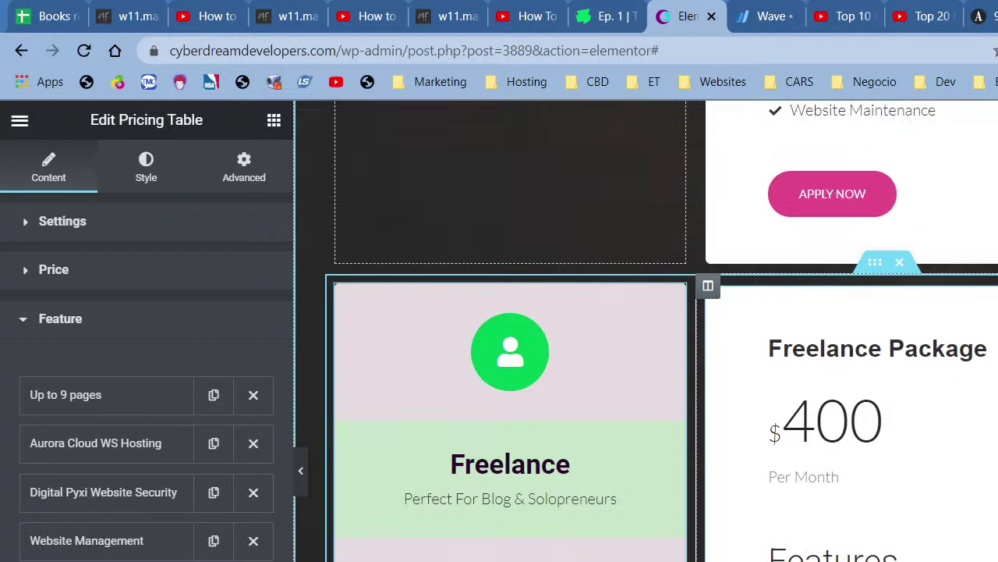
pyautogui.scroll(10, 363, 380)
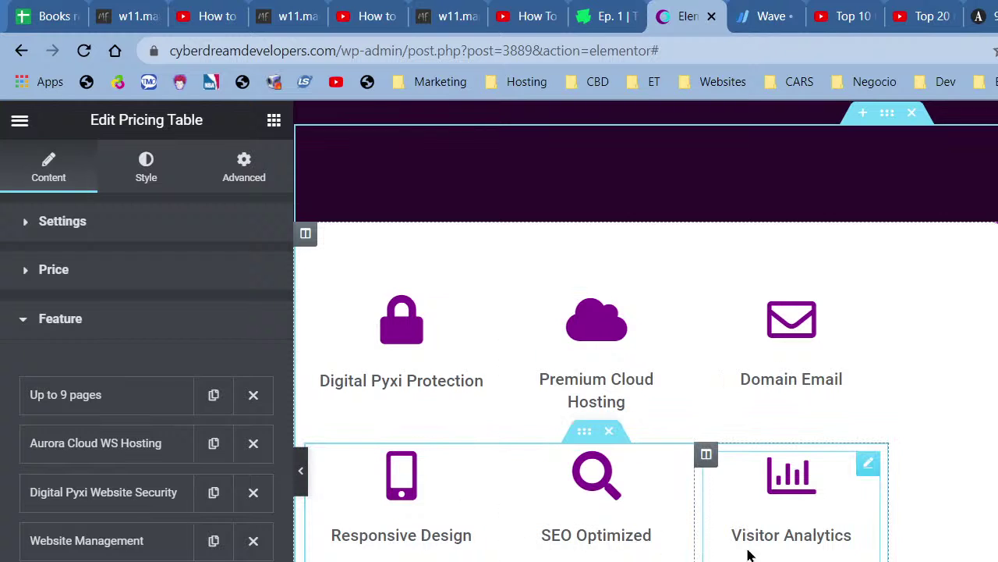
pyautogui.scroll(-6, 865, 550)
pyautogui.scroll(7, 713, 453)
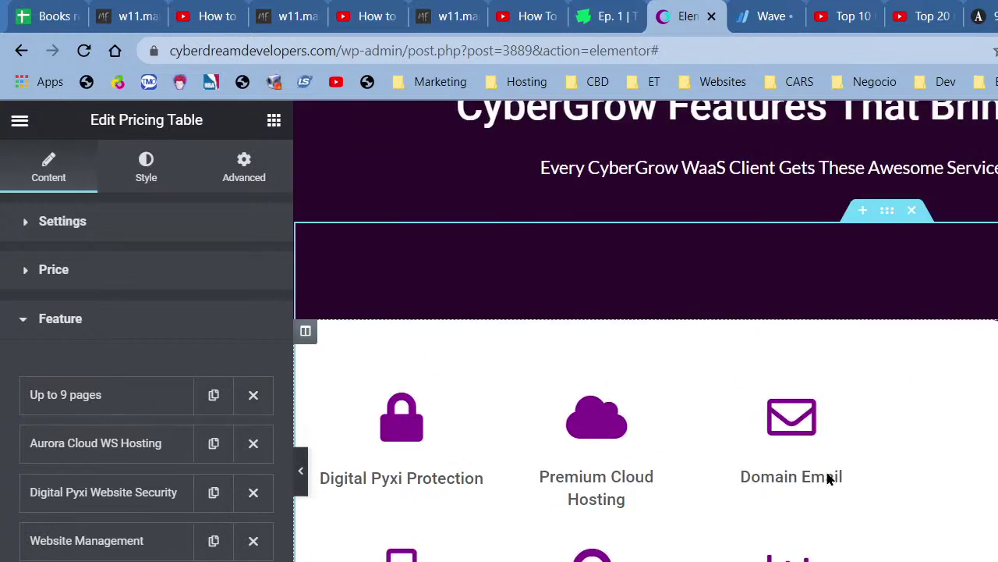
pyautogui.scroll(-15, 829, 478)
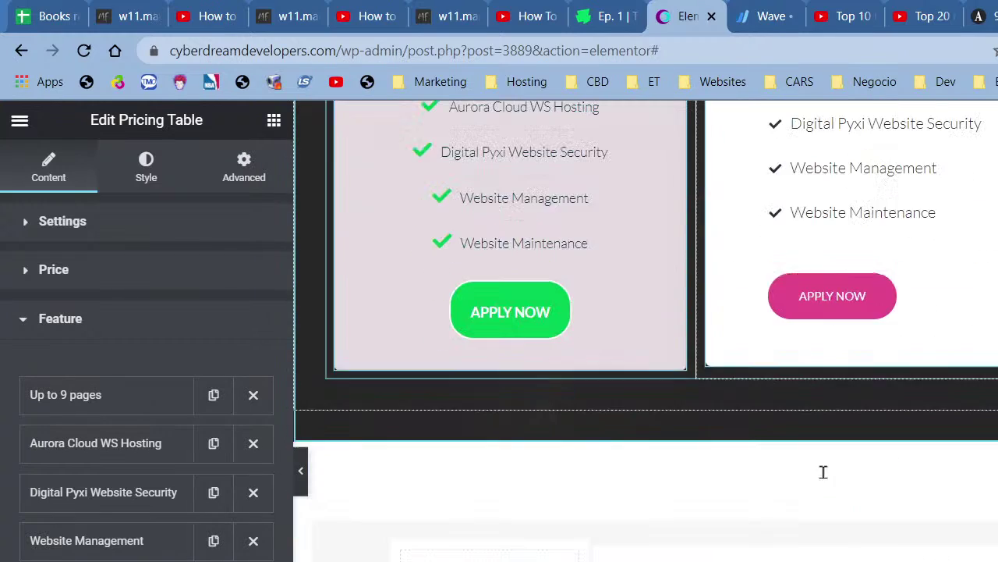
pyautogui.scroll(-15, 823, 472)
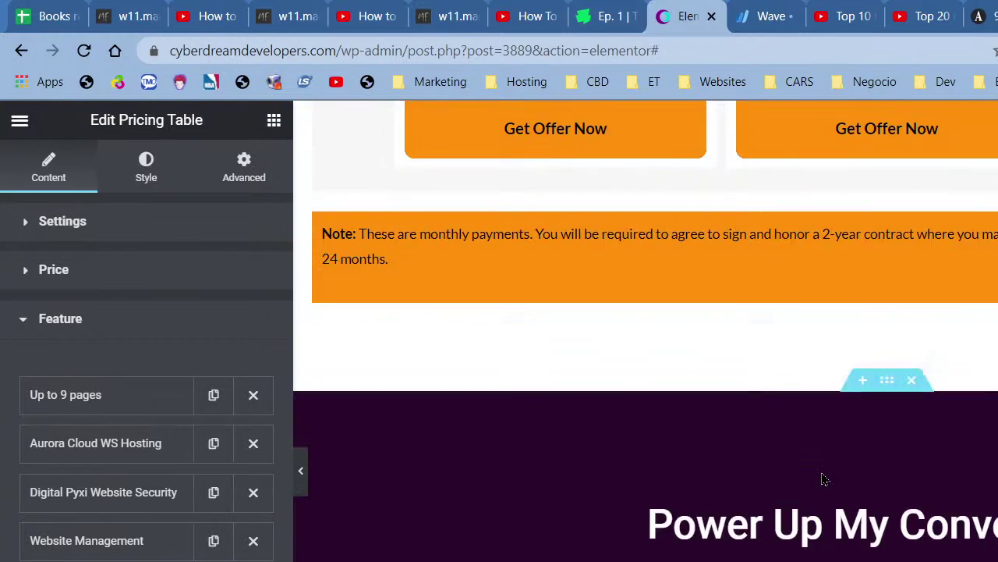
pyautogui.scroll(-4, 823, 477)
pyautogui.scroll(-4, 882, 475)
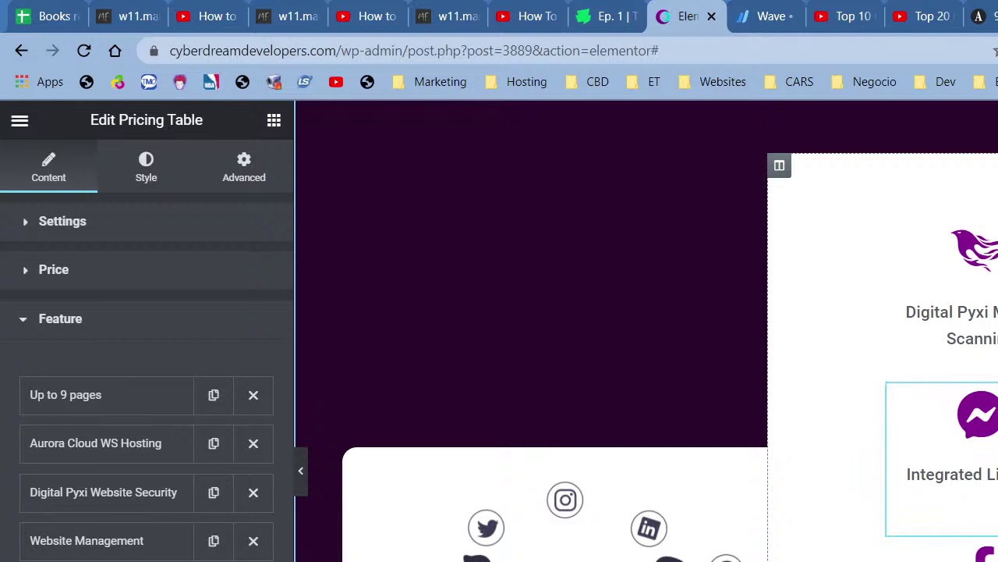
pyautogui.scroll(-5, 647, 328)
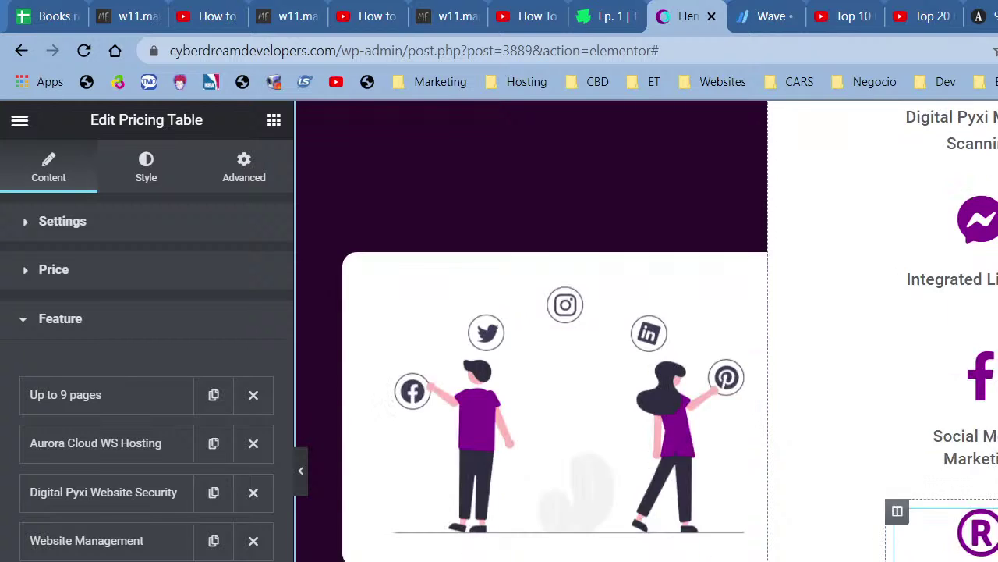
pyautogui.scroll(6, 647, 328)
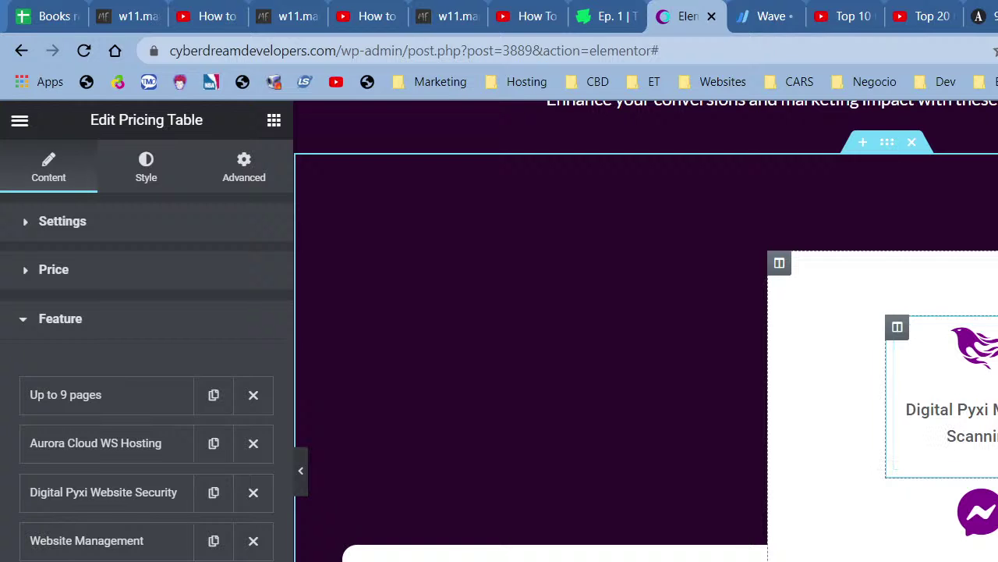
pyautogui.scroll(-10, 940, 437)
pyautogui.scroll(15, 739, 559)
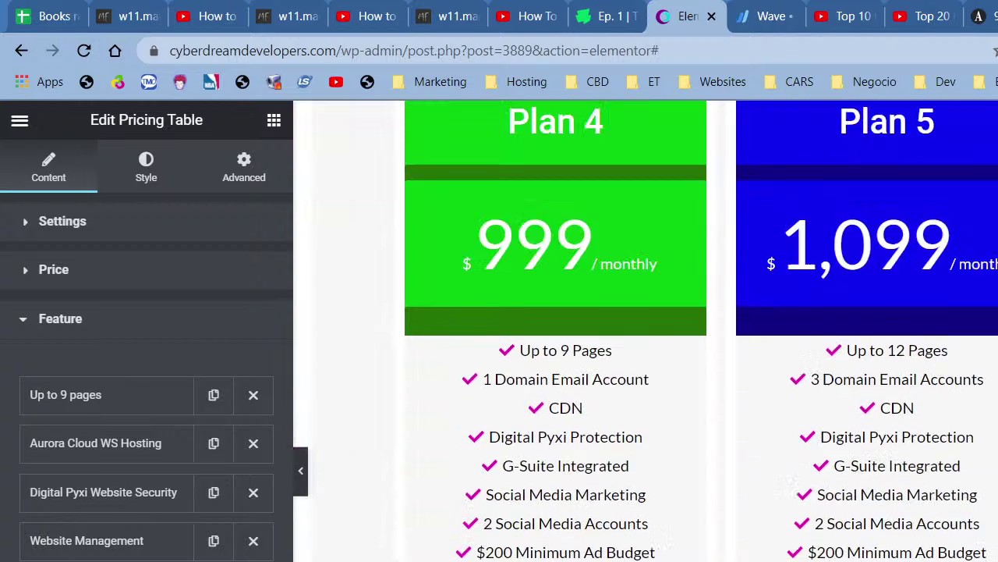
pyautogui.scroll(-4, 738, 559)
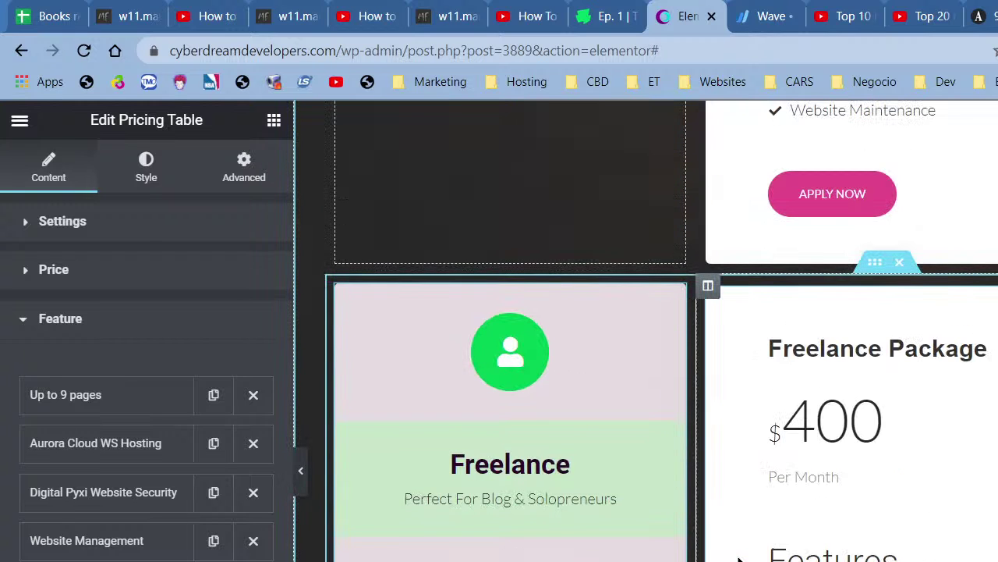
pyautogui.scroll(-3, 739, 559)
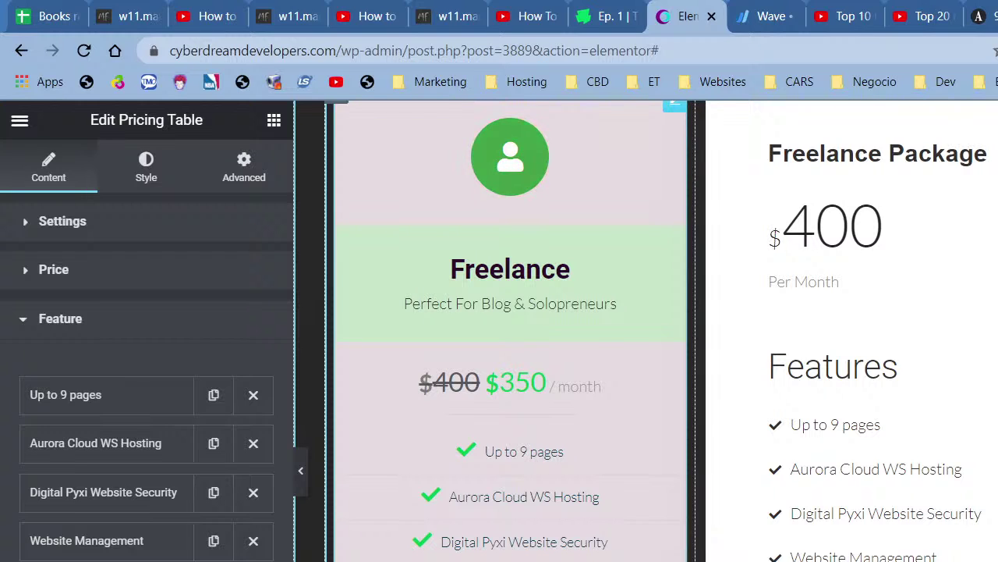
pyautogui.scroll(-3, 147, 351)
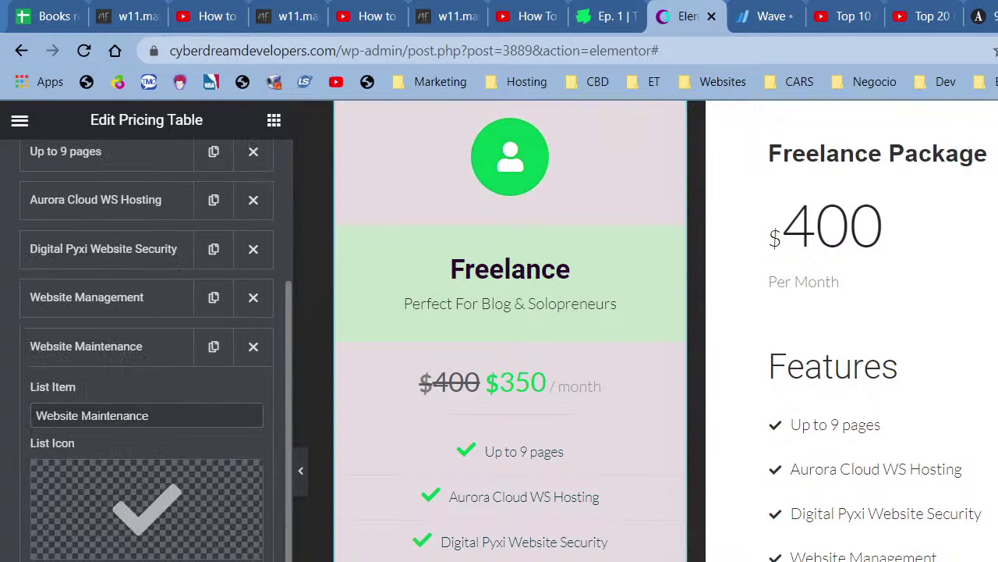
pyautogui.click(58, 558)
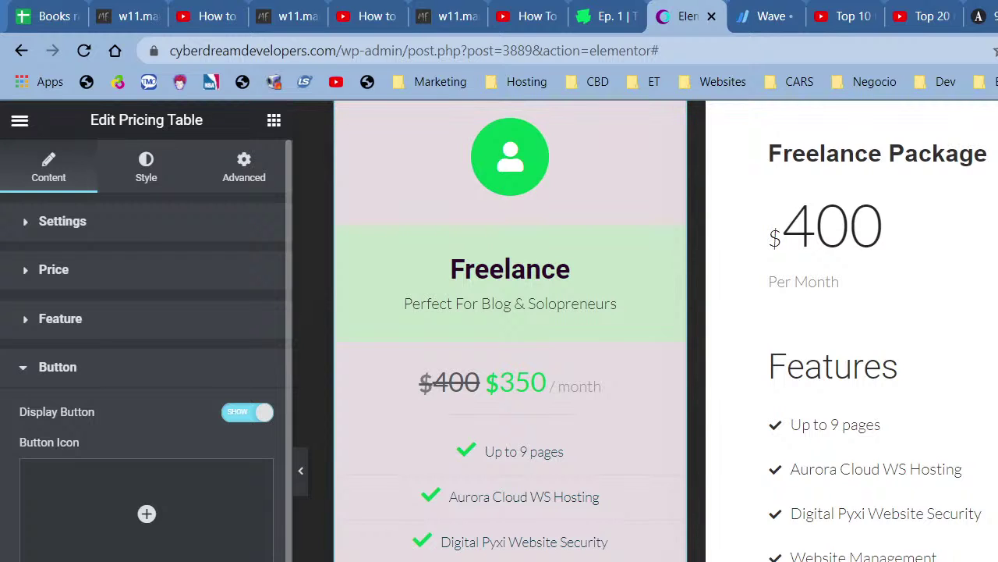
pyautogui.scroll(-3, 145, 351)
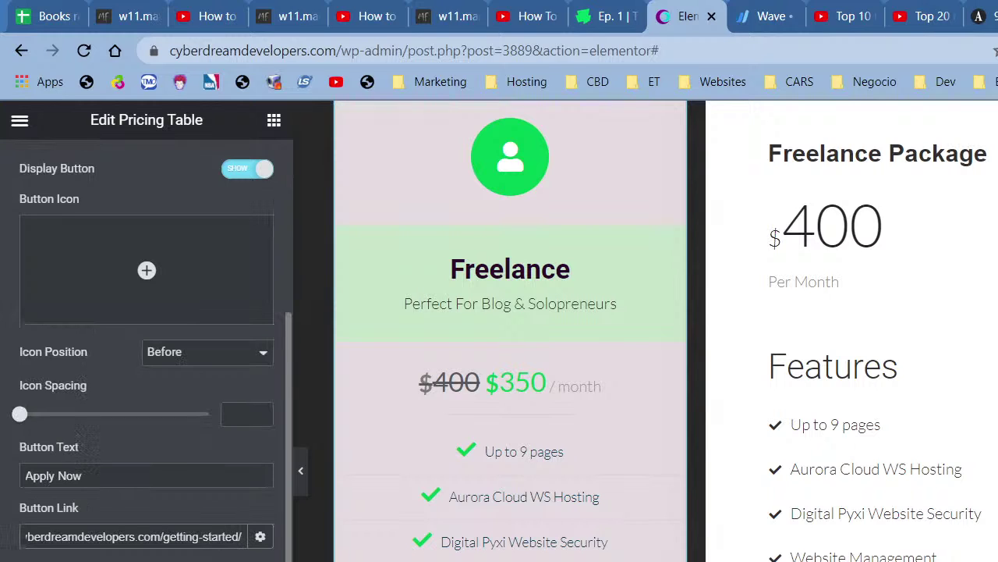
pyautogui.scroll(3, 146, 265)
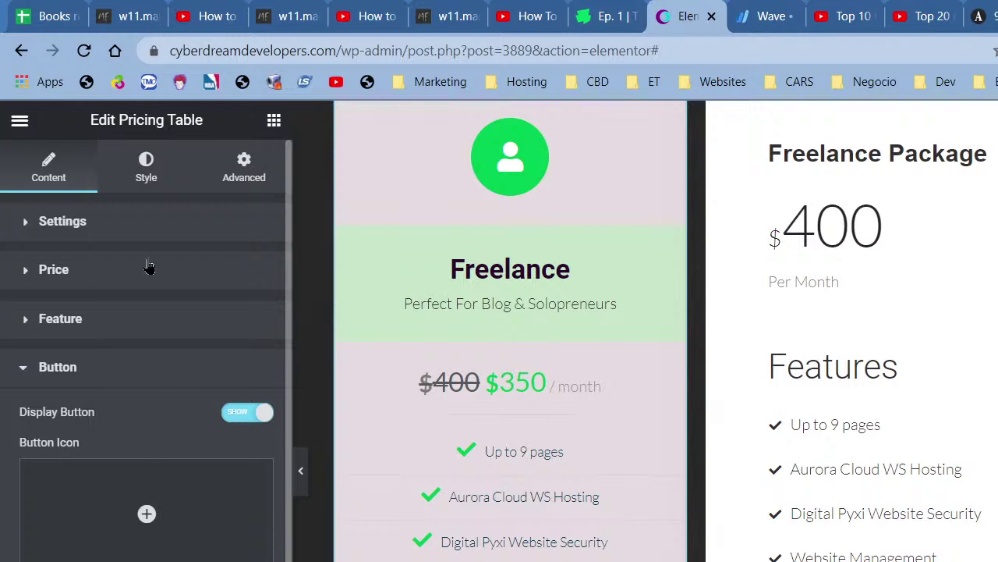
# Set the green Freelance table button's top and bottom padding to 5 px.
pyautogui.click(146, 167)
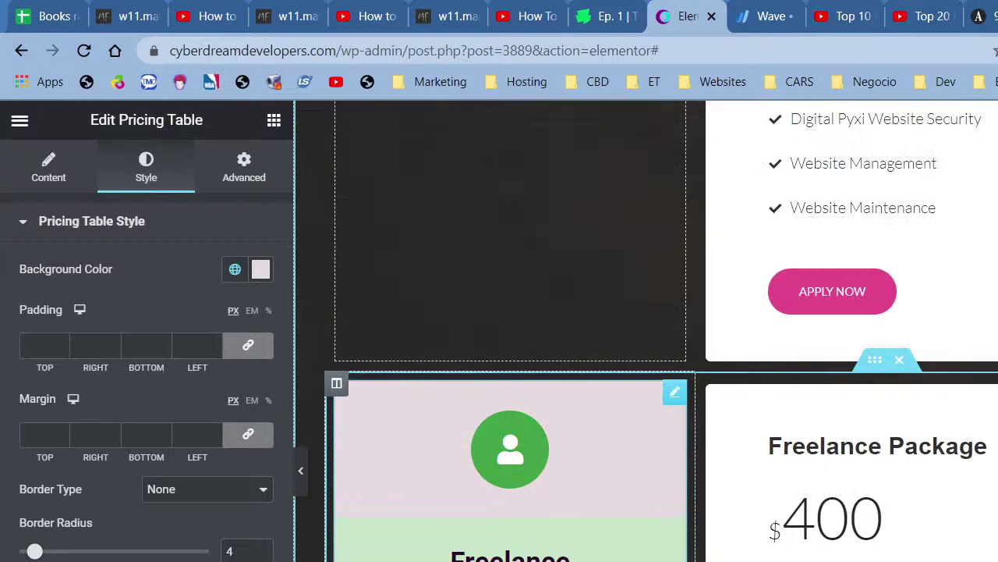
pyautogui.scroll(-5, 468, 549)
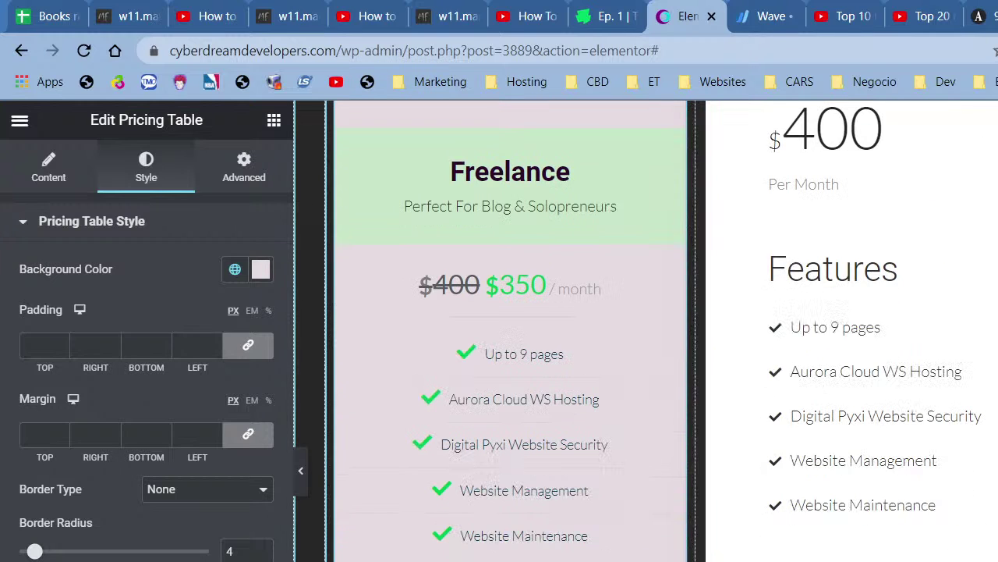
pyautogui.scroll(-5, 147, 328)
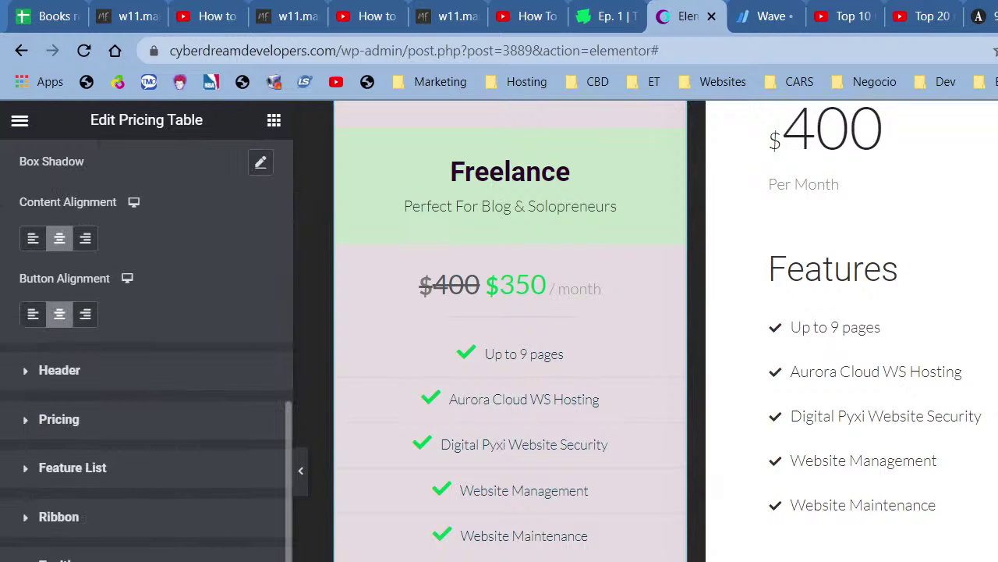
pyautogui.click(58, 555)
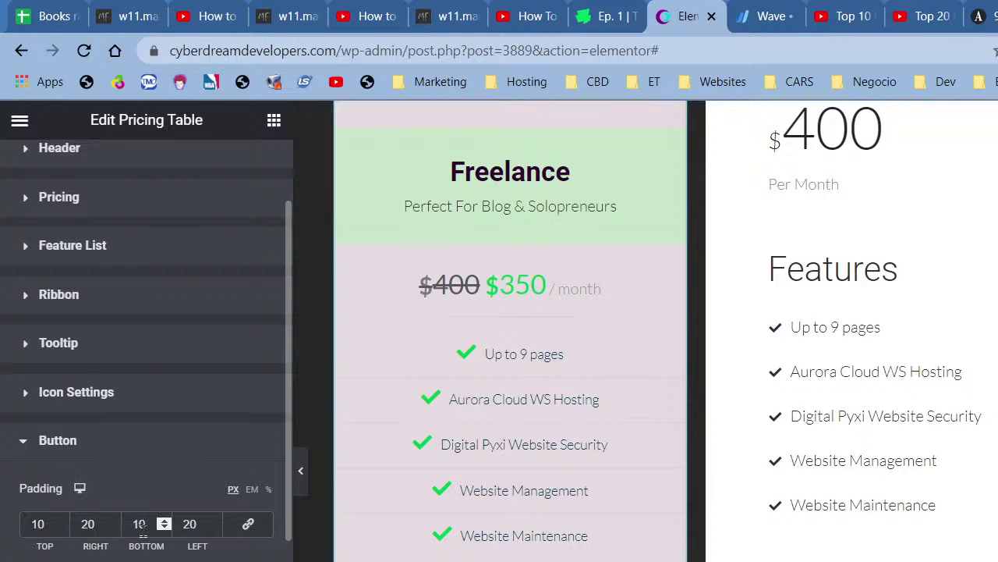
pyautogui.click(61, 528)
pyautogui.click(62, 528)
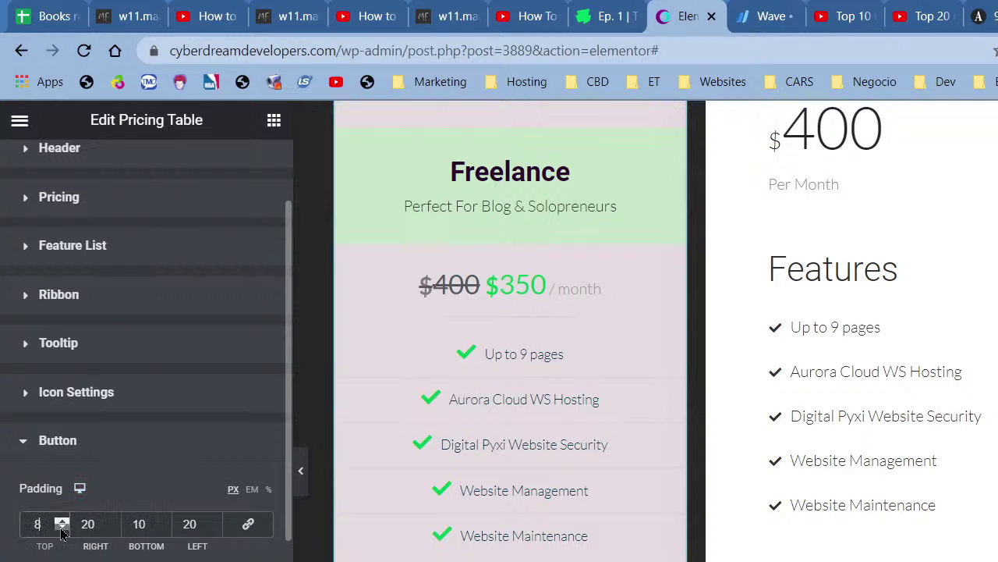
pyautogui.click(62, 528)
pyautogui.click(61, 528)
pyautogui.click(62, 528)
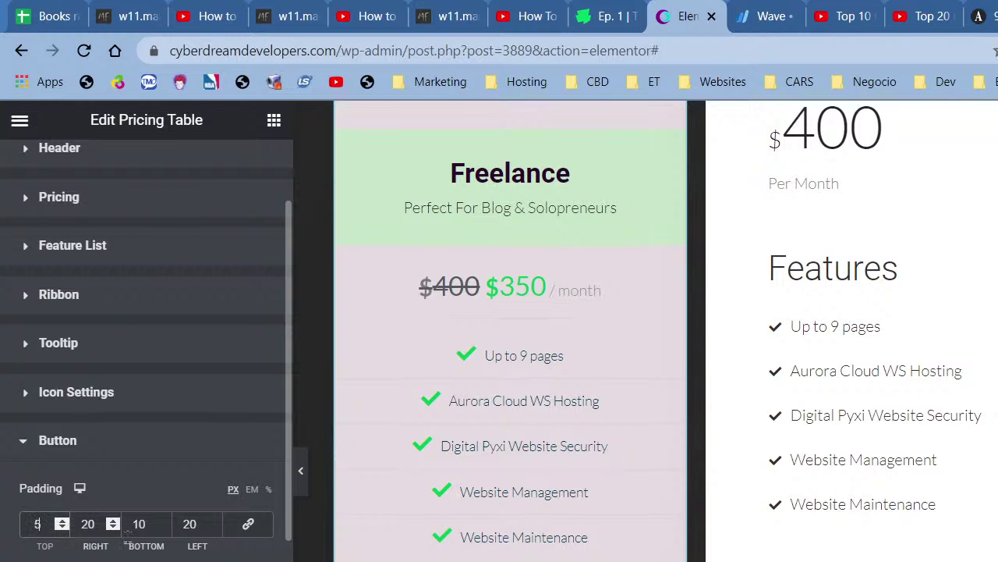
pyautogui.moveTo(151, 526); pyautogui.dragTo(76, 538)
pyautogui.write('5')
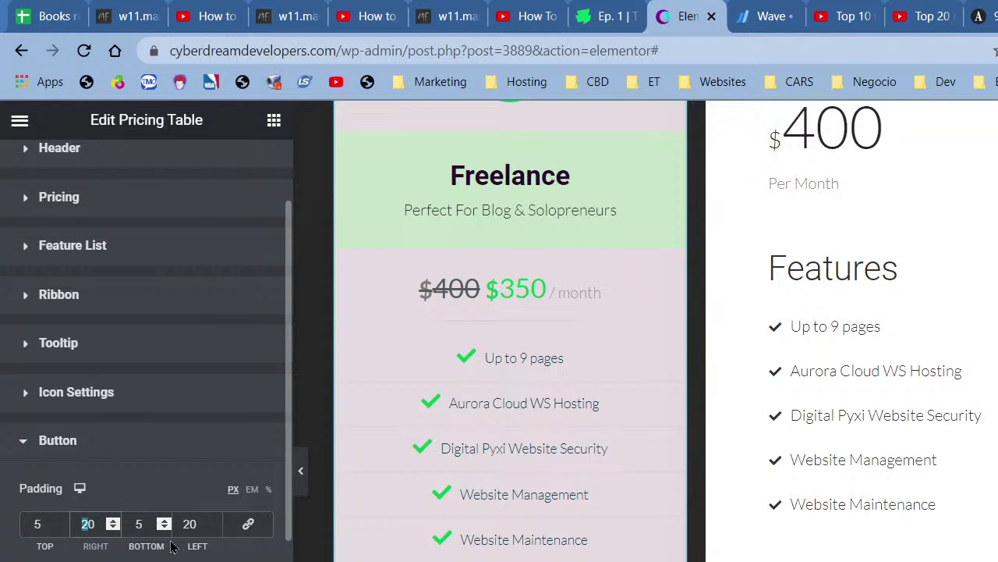
# Set the green Freelance table button's right and left padding to 10 px.
pyautogui.write('1')
pyautogui.moveTo(190, 524); pyautogui.dragTo(188, 538)
pyautogui.write('1')
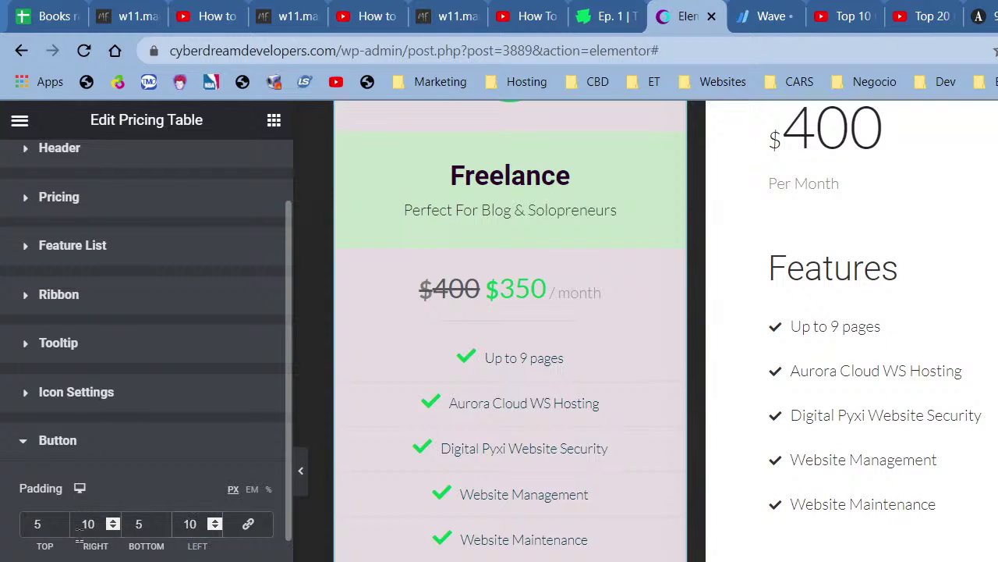
# Set the green Freelance table button's right and left padding to 25 px.
pyautogui.moveTo(80, 524); pyautogui.dragTo(100, 538)
pyautogui.write('25')
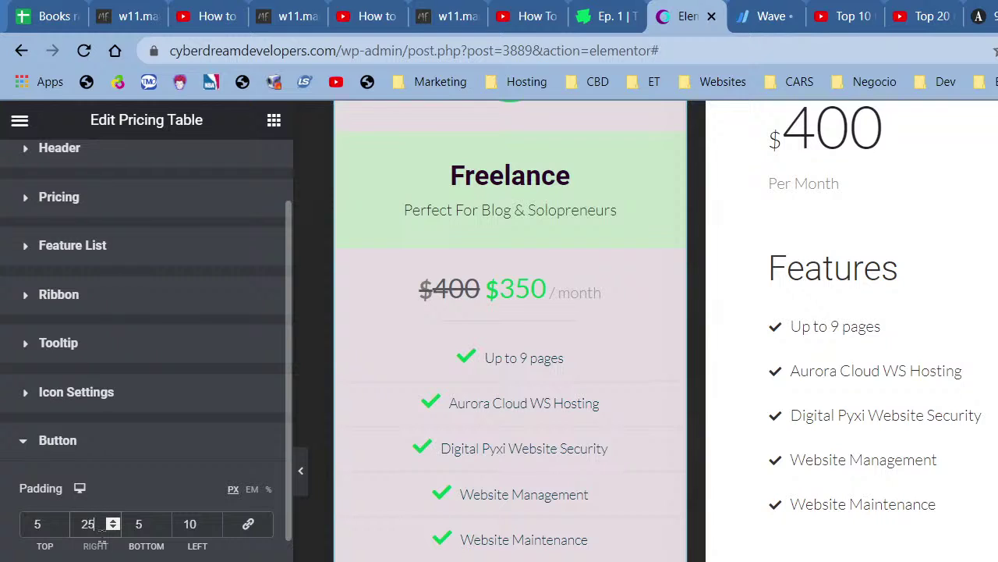
pyautogui.moveTo(196, 524); pyautogui.dragTo(174, 524)
pyautogui.write('0')
pyautogui.write('2')
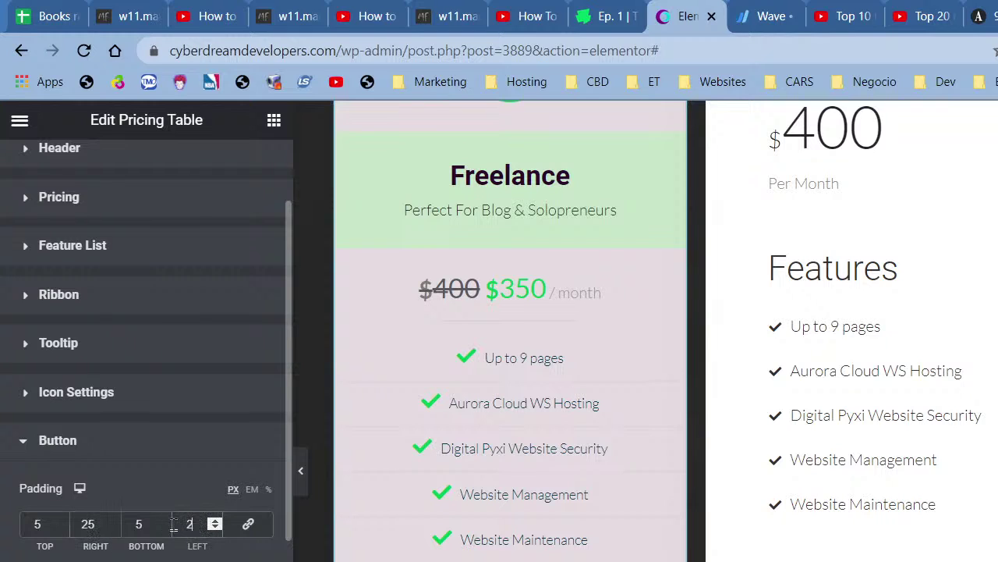
pyautogui.write('5')
# Set the green Freelance table button's top padding to 1 px.
pyautogui.scroll(-4, 62, 535)
pyautogui.scroll(1, 61, 535)
pyautogui.scroll(-1, 61, 535)
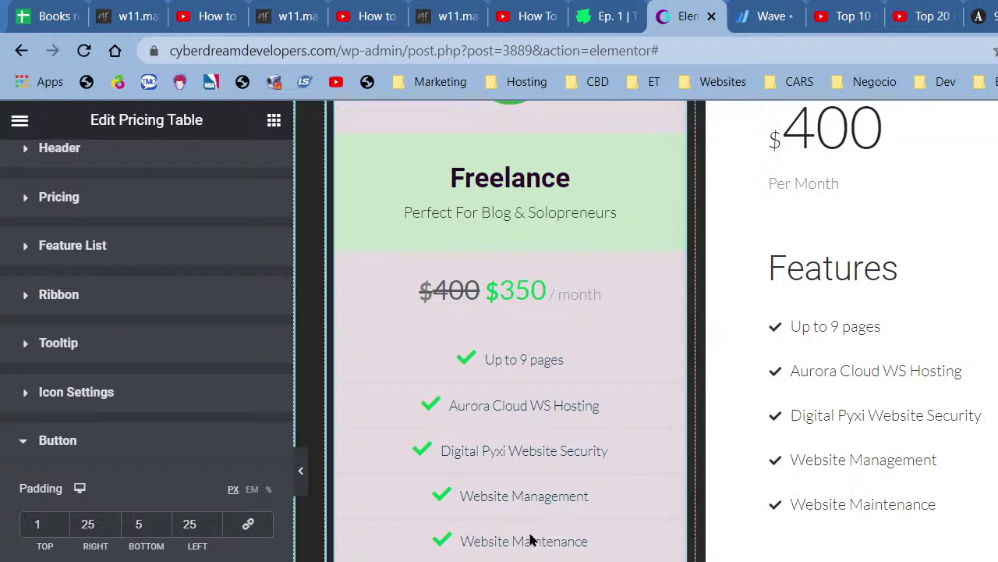
# Remove the old Freelance Package table and move the green Freelance pricing table into its column.
pyautogui.scroll(4, 602, 550)
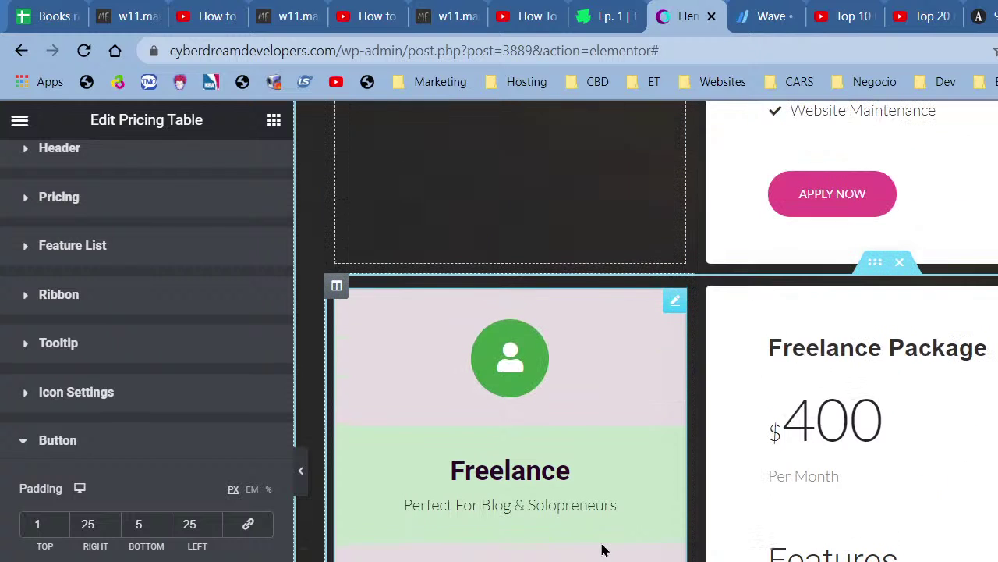
pyautogui.rightClick(583, 314)
pyautogui.click(649, 359)
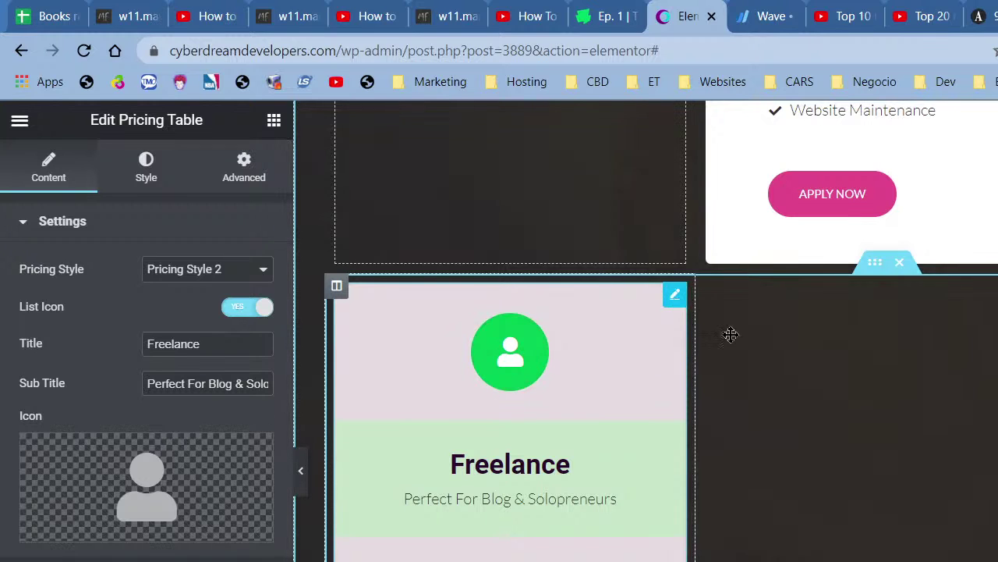
pyautogui.moveTo(731, 334); pyautogui.dragTo(851, 390)
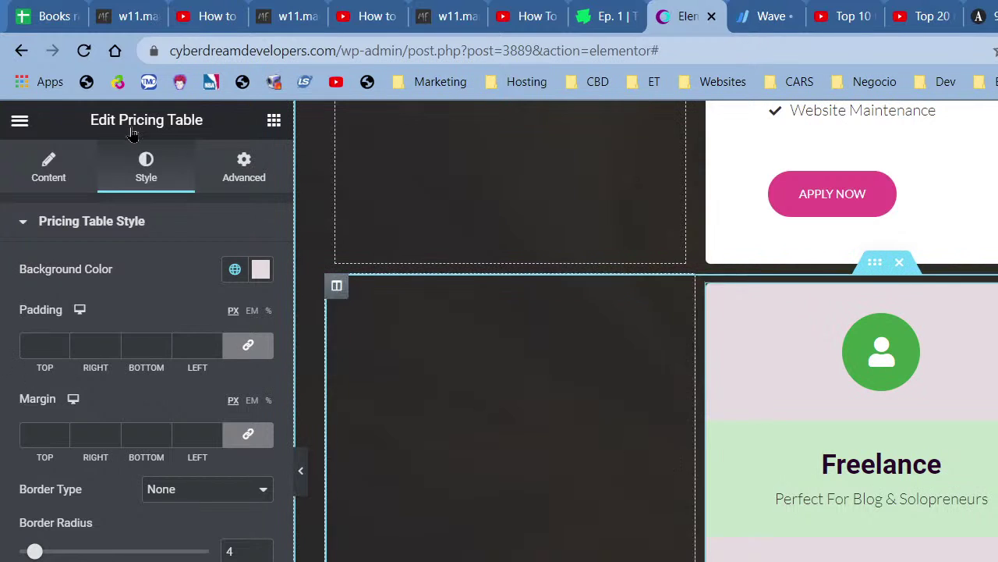
# Set the second green pricing table's title to Agency and change its icon to the three-person group icon.
pyautogui.click(47, 168)
pyautogui.moveTo(204, 343); pyautogui.dragTo(2, 342)
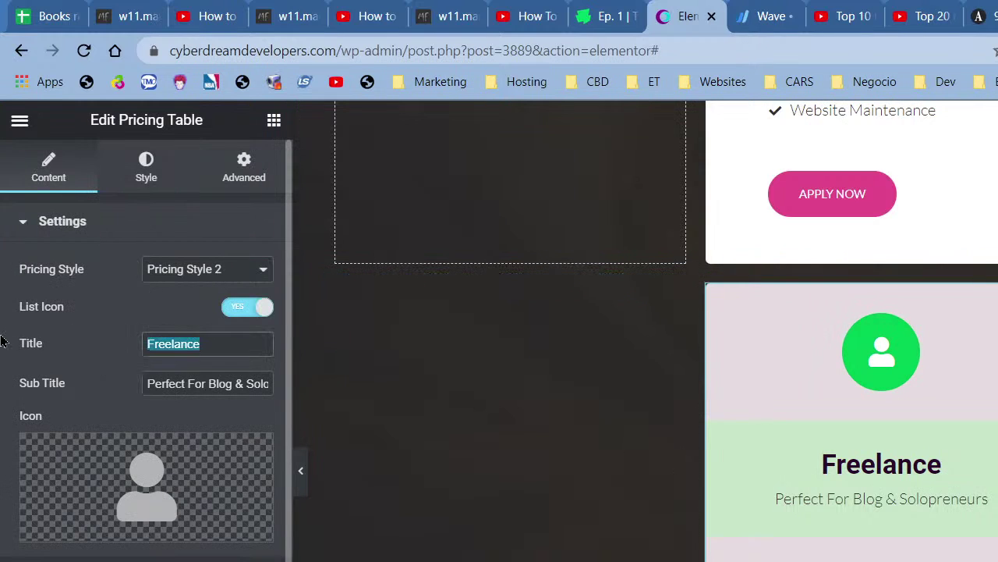
pyautogui.write('Agency')
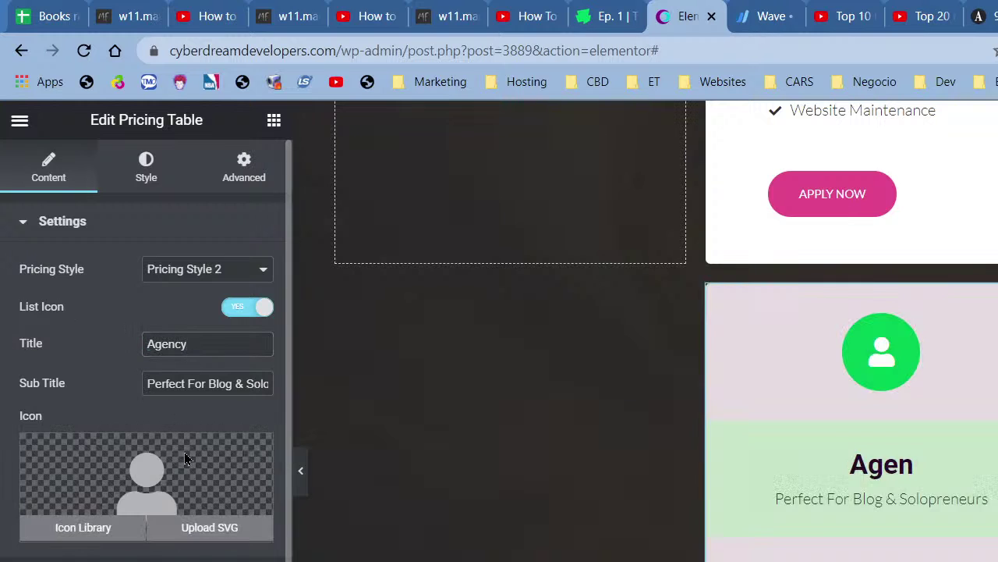
pyautogui.click(185, 453)
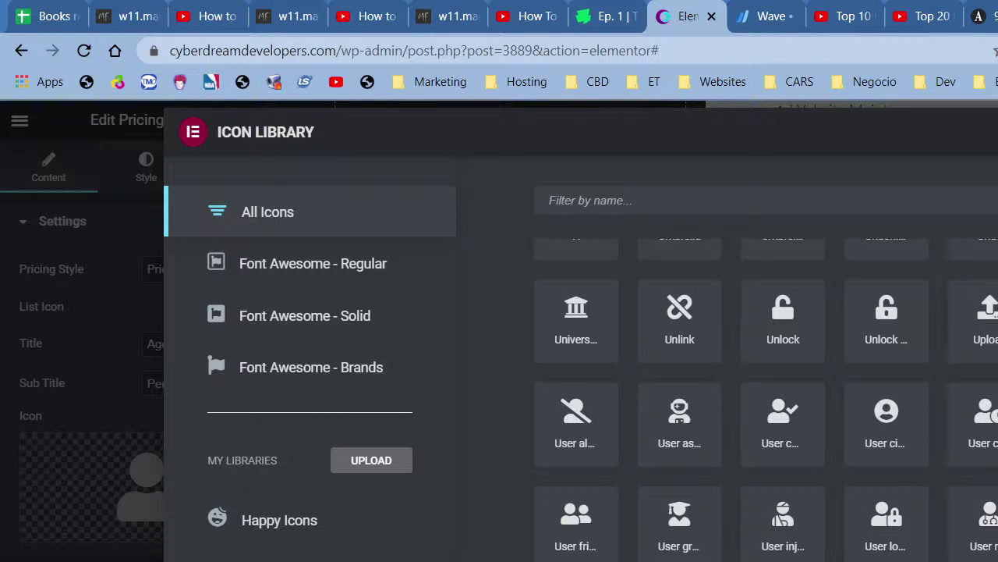
pyautogui.doubleClick(576, 519)
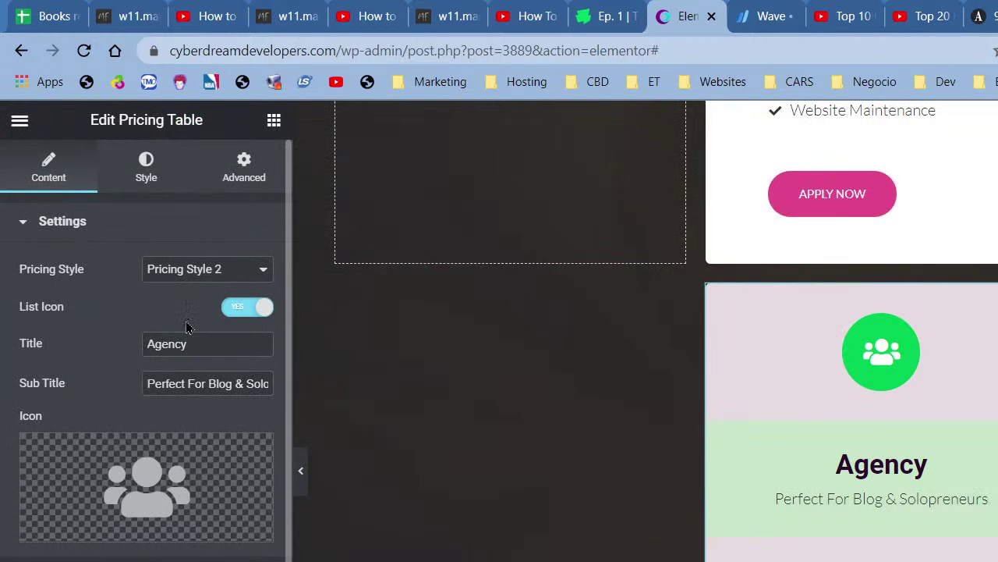
# Change the second green pricing table's title to Startup.
pyautogui.doubleClick(188, 344)
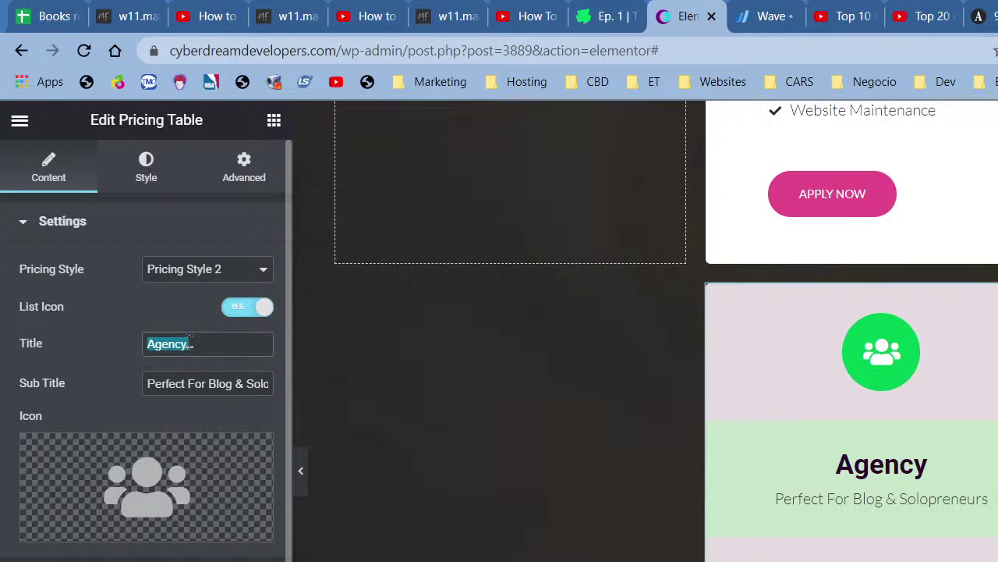
pyautogui.write('Start')
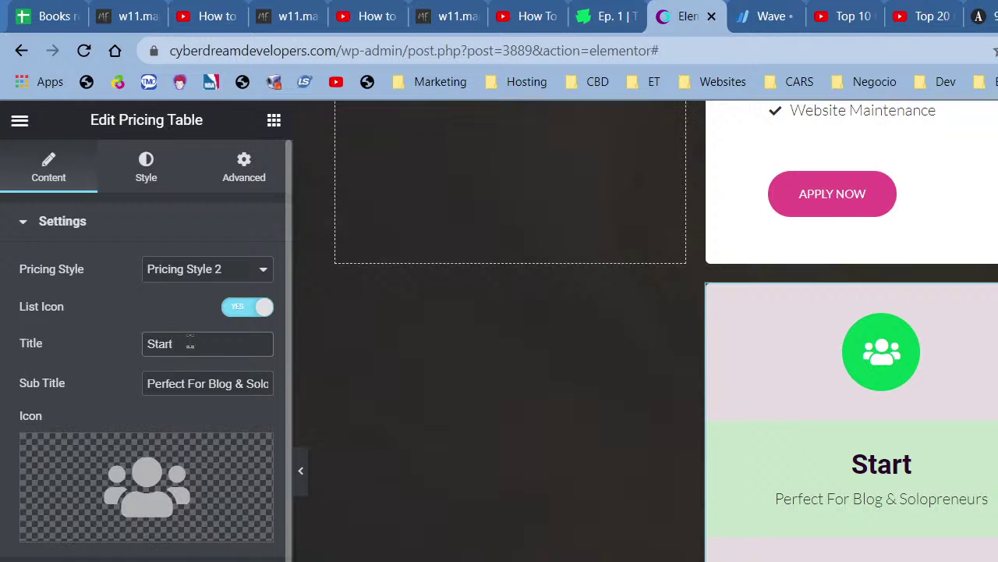
pyautogui.write('up')
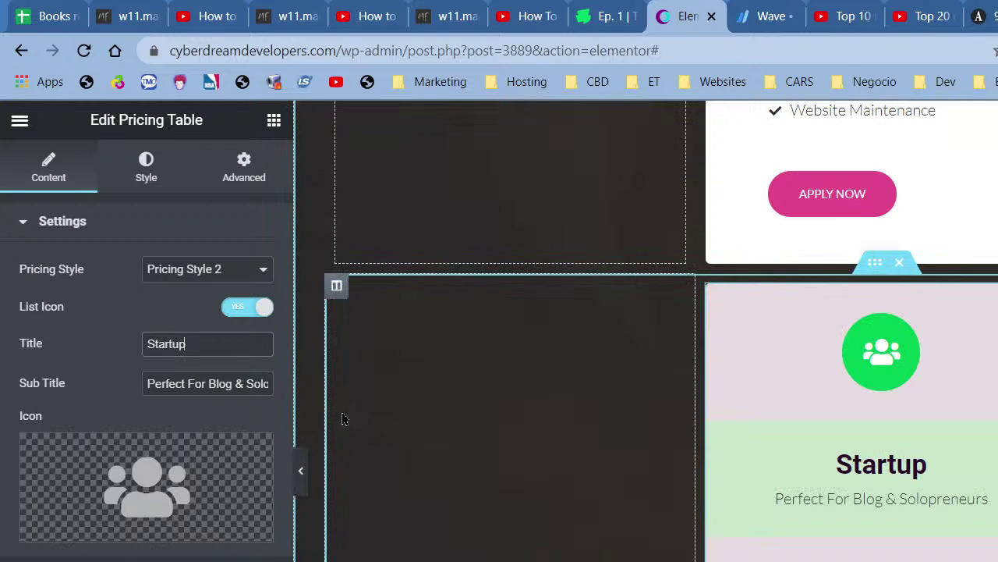
# Set the Startup table's subtitle to "Perfect for Small Businesses".
pyautogui.tripleClick(172, 394)
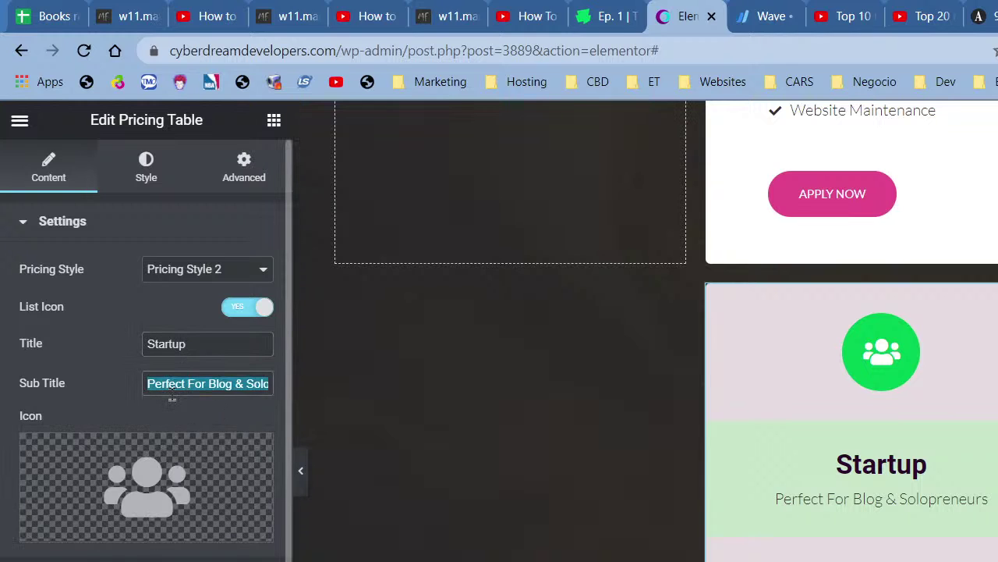
pyautogui.write('Perfecrt fo')
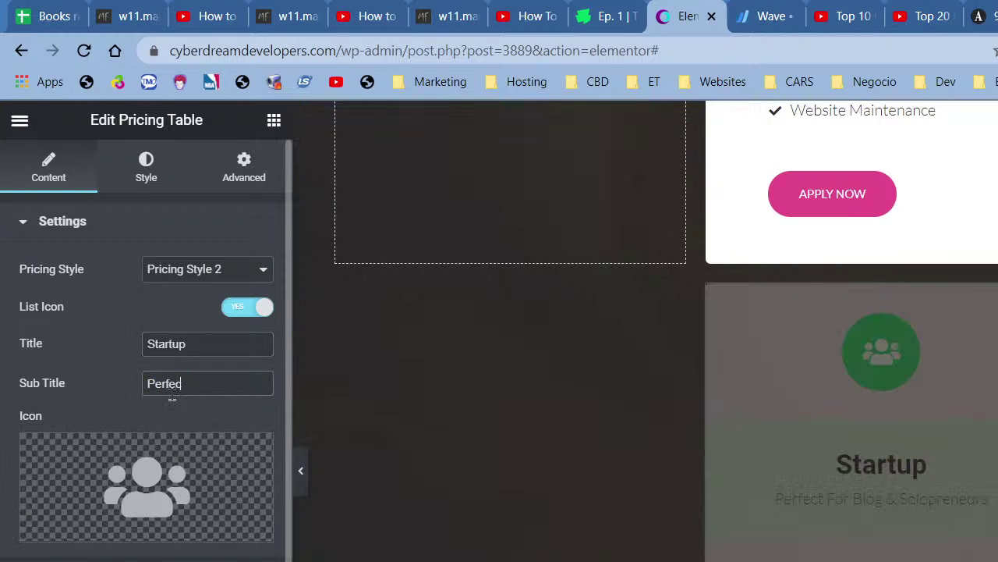
pyautogui.press('BackSpace')
pyautogui.press('BackSpace')
pyautogui.press('BackSpace')
pyautogui.press('BackSpace')
pyautogui.write('for Small ')
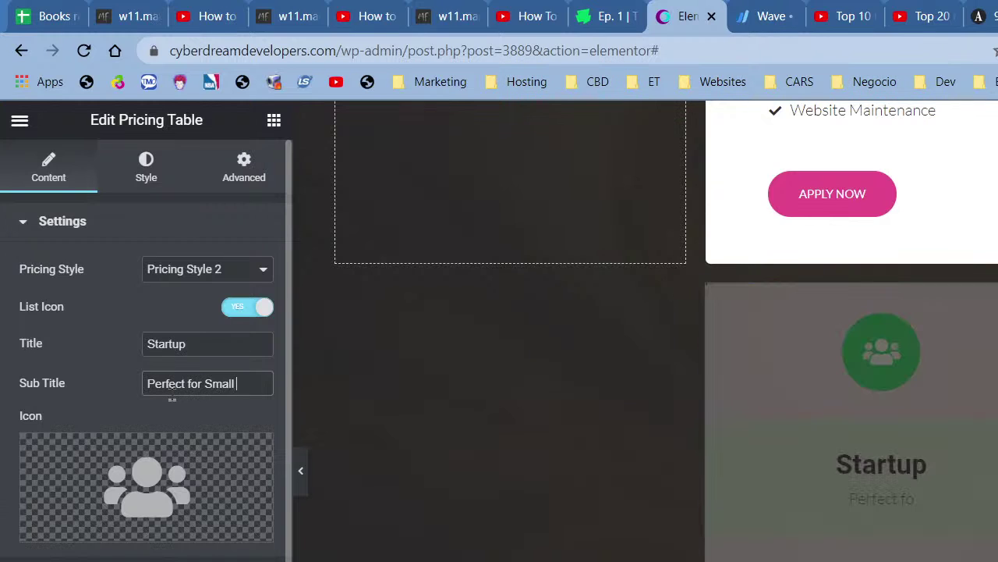
pyautogui.write('Businesses')
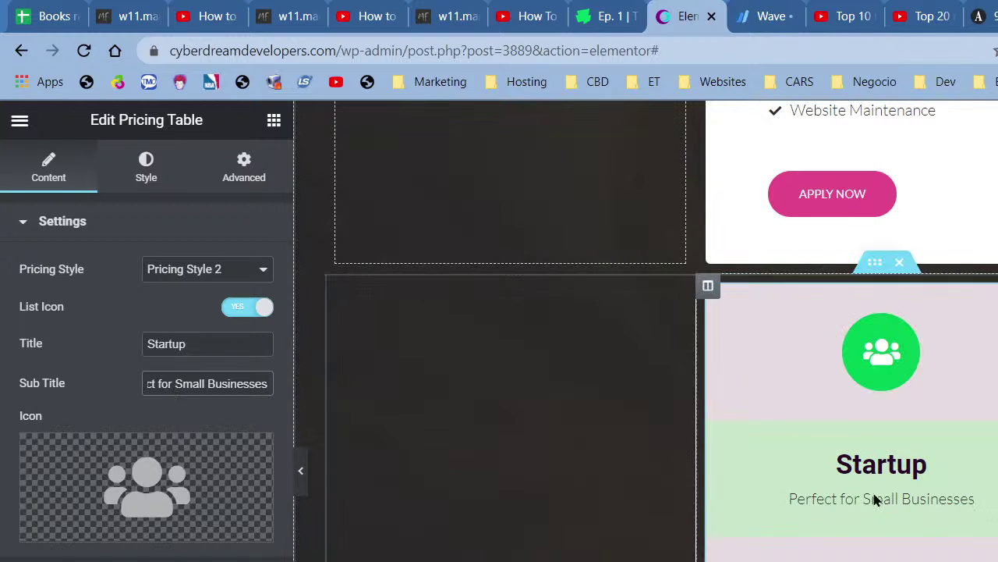
# Set the Startup table's price to 500, matching the old Startup Package, and its sale price to 400.
pyautogui.scroll(-10, 507, 327)
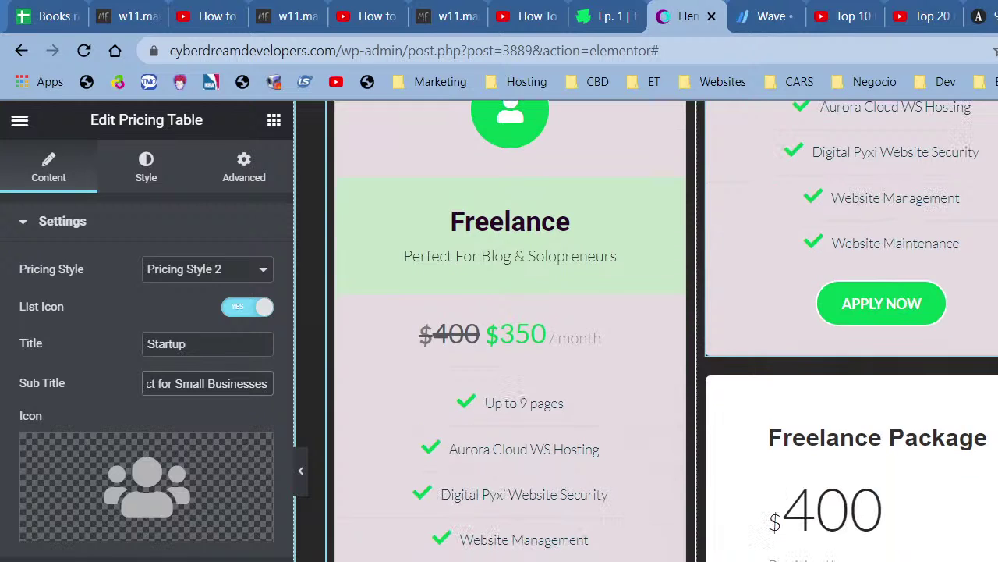
pyautogui.scroll(5, 507, 328)
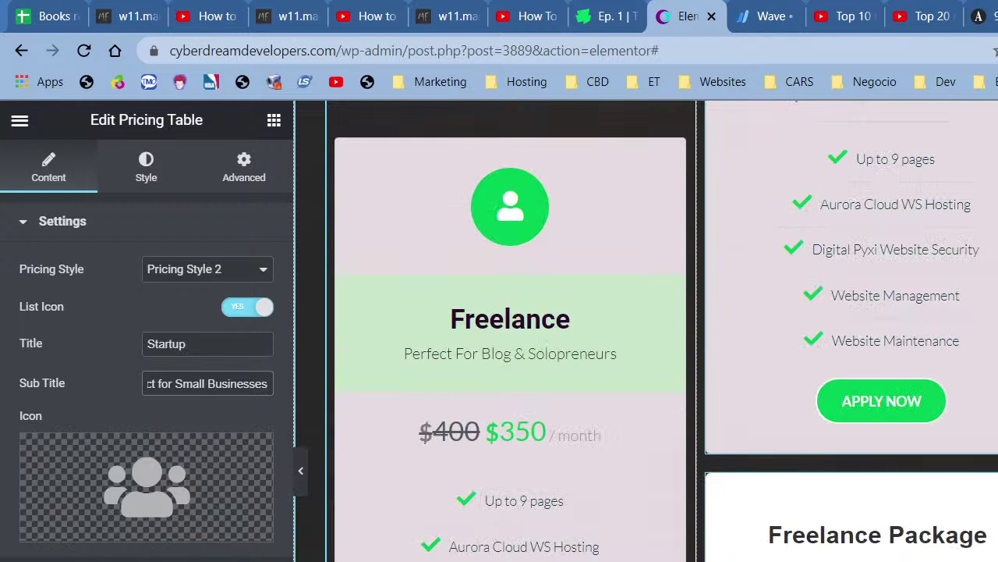
pyautogui.scroll(-3, 507, 327)
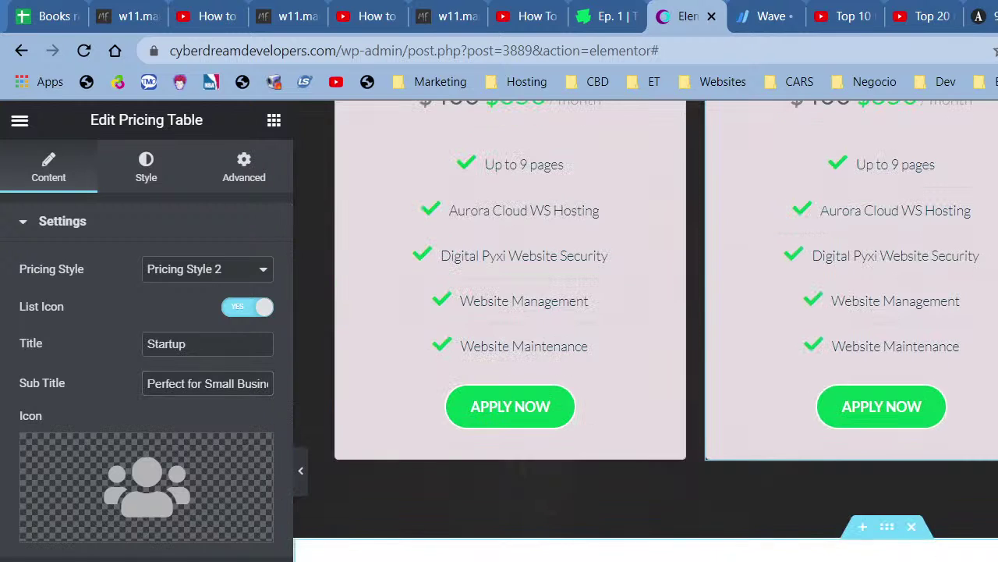
pyautogui.scroll(10, 507, 327)
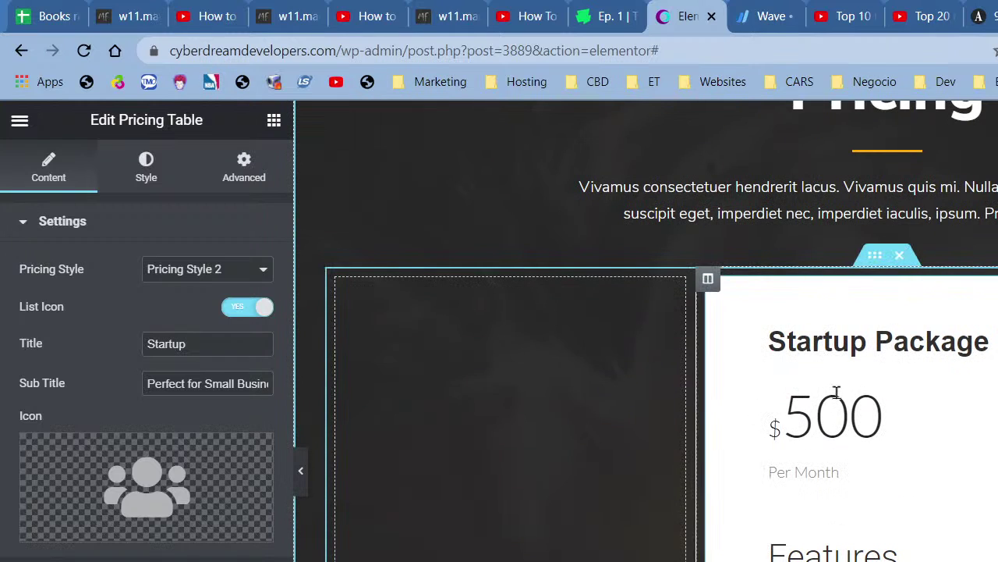
pyautogui.click(156, 555)
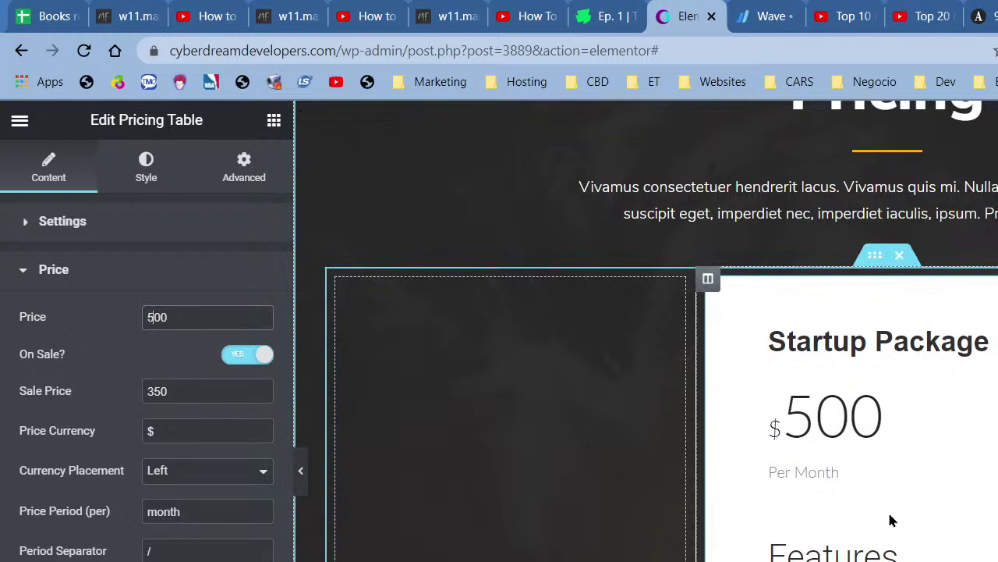
pyautogui.scroll(-8, 892, 519)
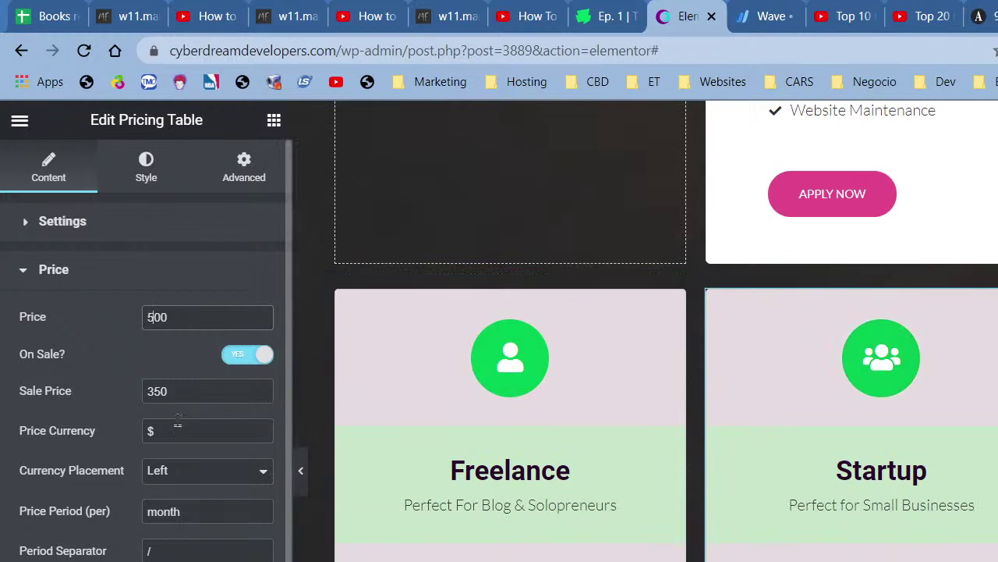
pyautogui.moveTo(169, 392); pyautogui.dragTo(142, 396)
pyautogui.write('4')
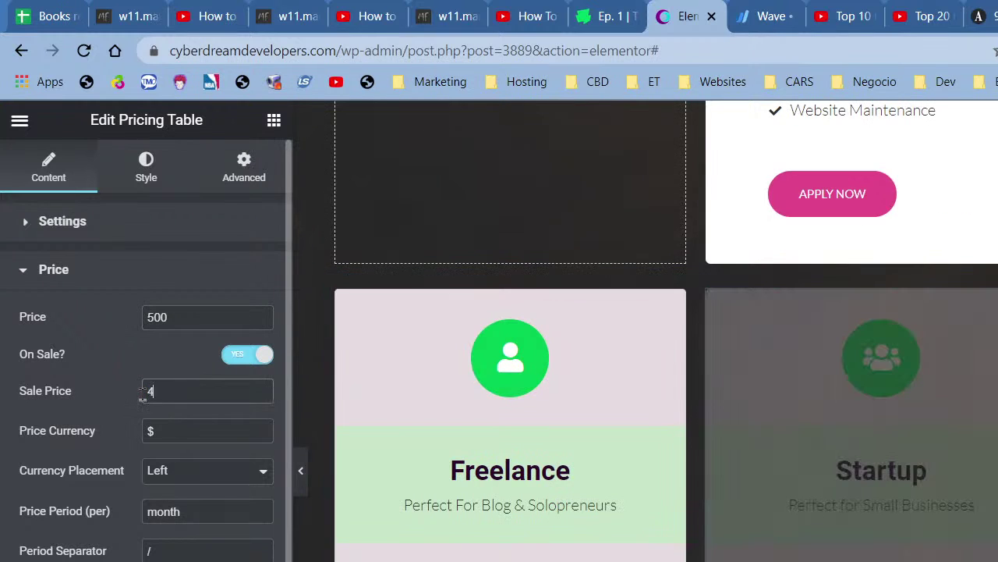
pyautogui.write('00')
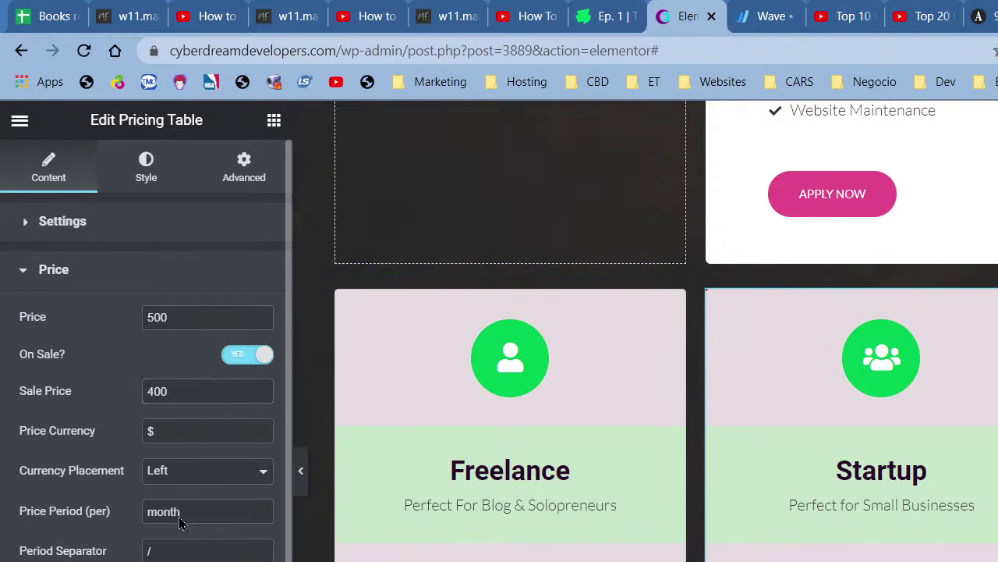
# Change the Startup table's first feature to "Up to 12 Pages".
pyautogui.click(60, 318)
pyautogui.click(93, 394)
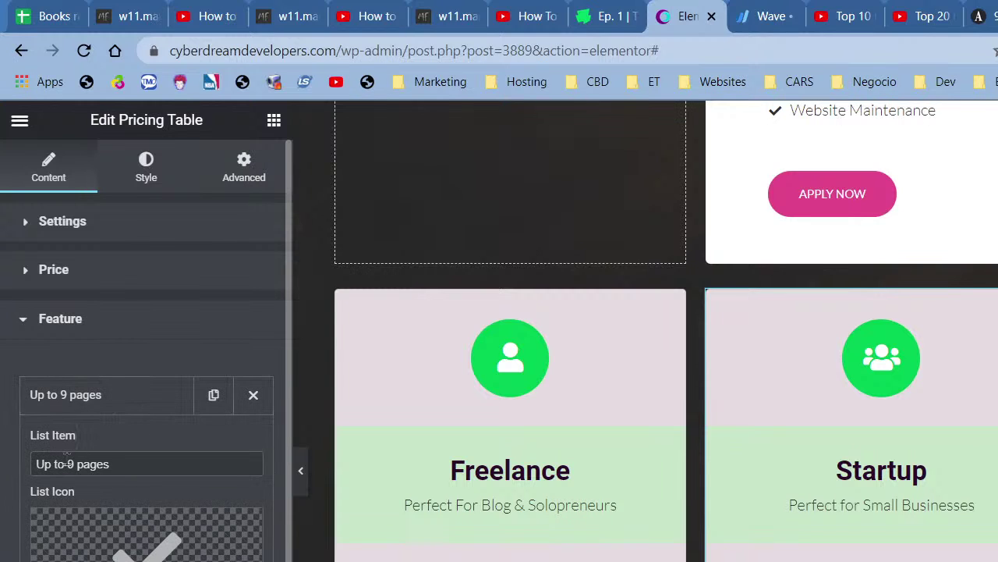
pyautogui.moveTo(67, 462); pyautogui.dragTo(76, 463)
pyautogui.write('12')
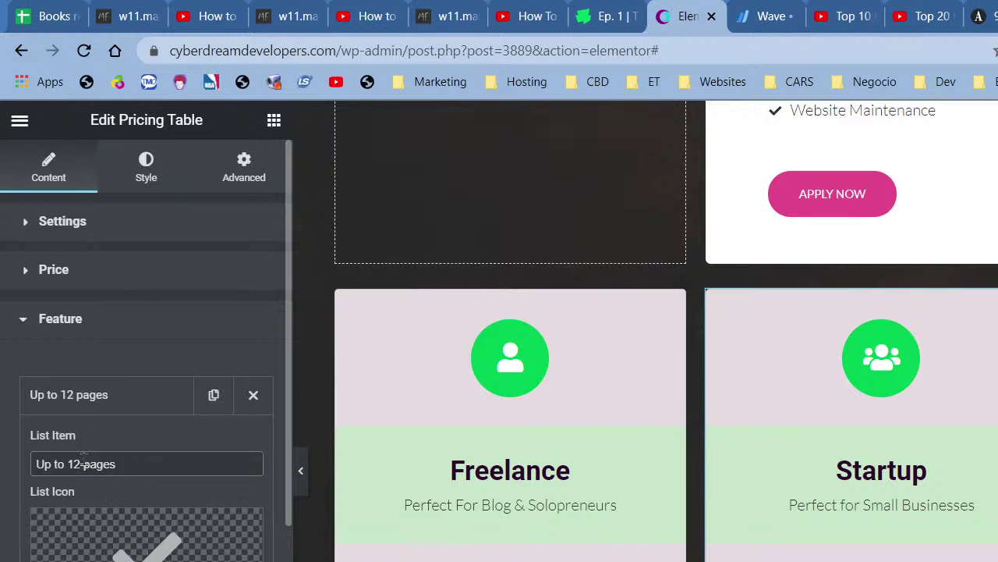
pyautogui.press('Delete')
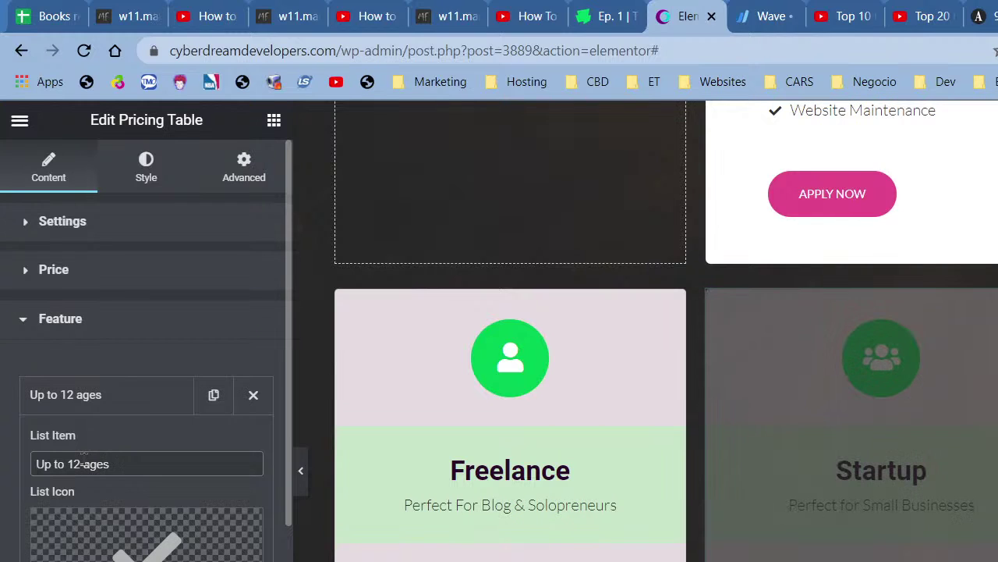
pyautogui.write('P')
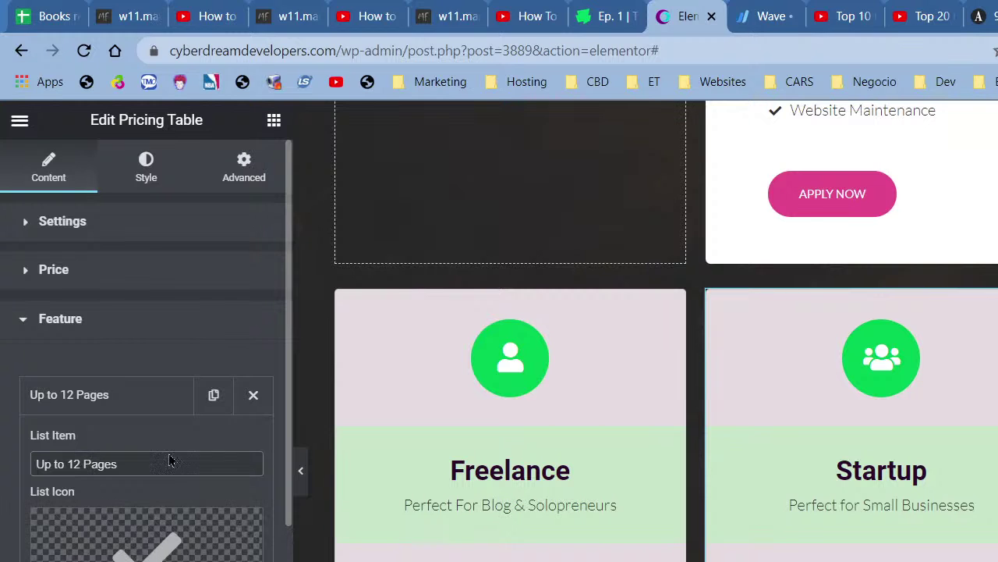
# Capitalize the last word of the Freelance table's first feature so it reads "Up to 9 Pages".
pyautogui.click(62, 221)
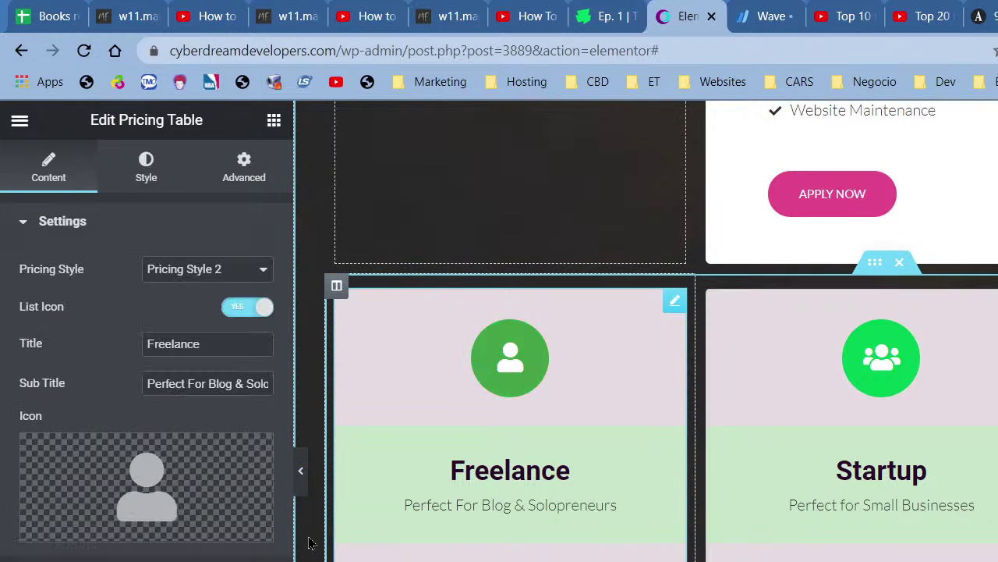
pyautogui.click(63, 221)
pyautogui.click(54, 269)
pyautogui.click(54, 269)
pyautogui.click(60, 318)
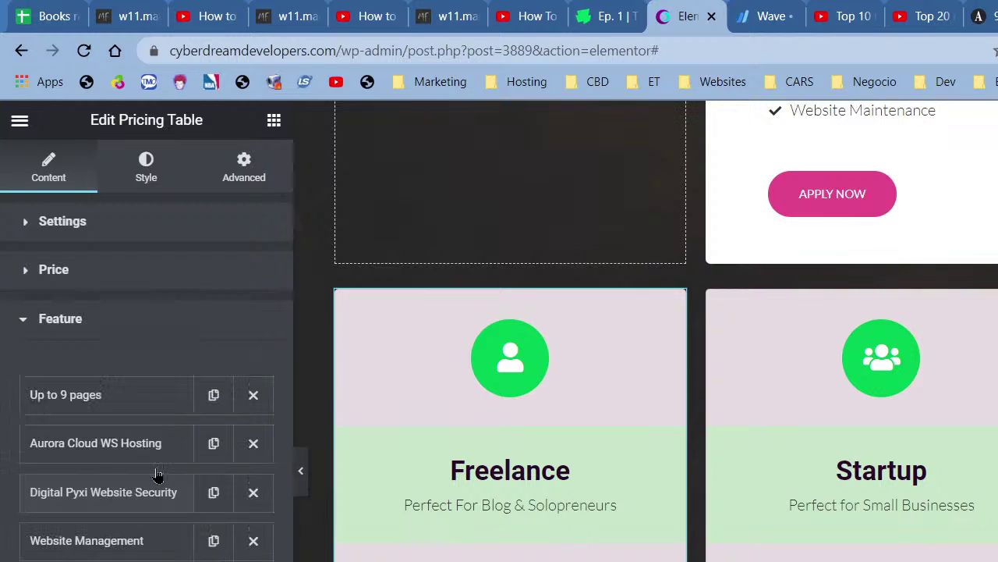
pyautogui.click(156, 394)
pyautogui.moveTo(82, 464); pyautogui.dragTo(76, 463)
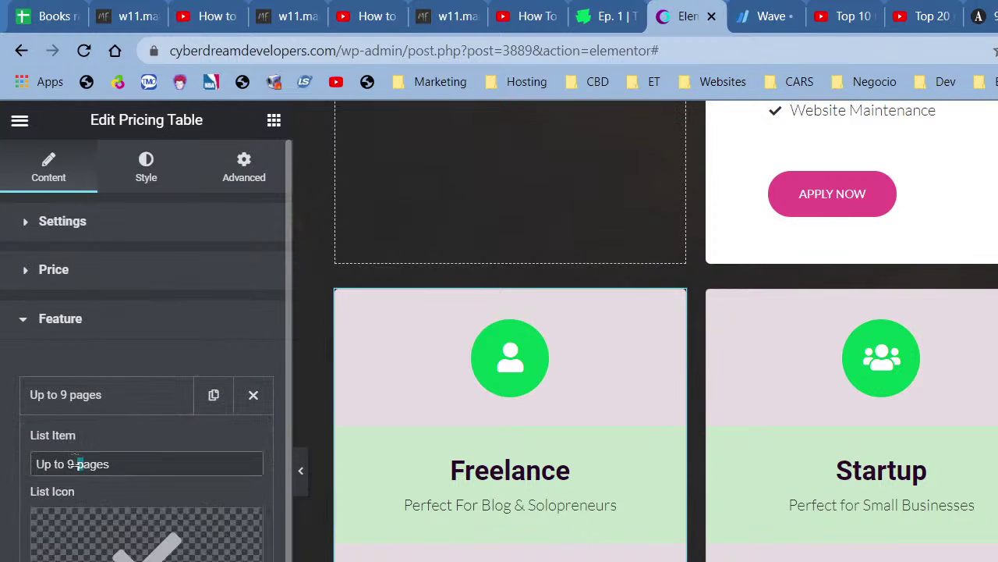
pyautogui.write('P')
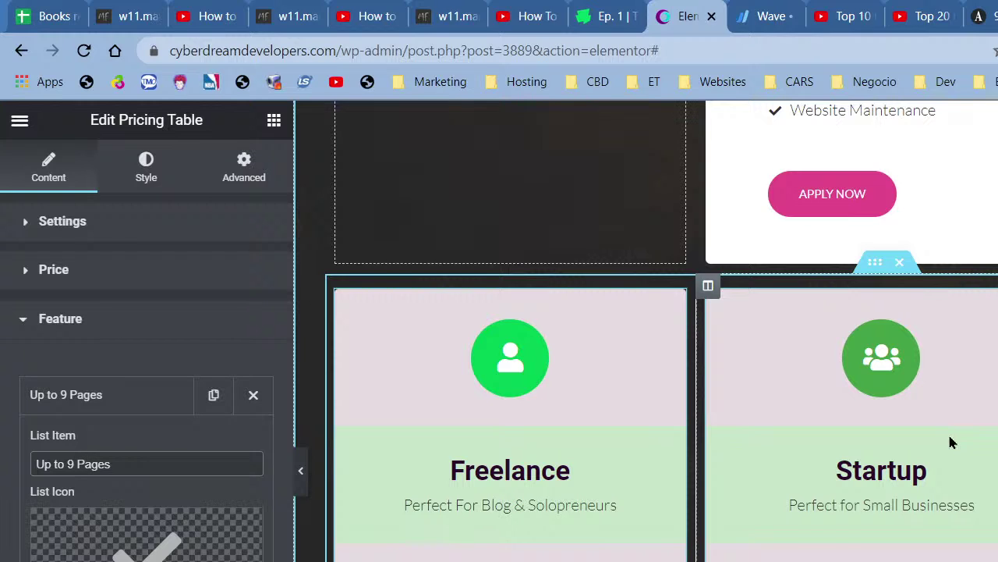
# Duplicate the Startup pricing table and set the copy's title to Agency.
pyautogui.scroll(-1, 951, 452)
pyautogui.scroll(-1, 951, 452)
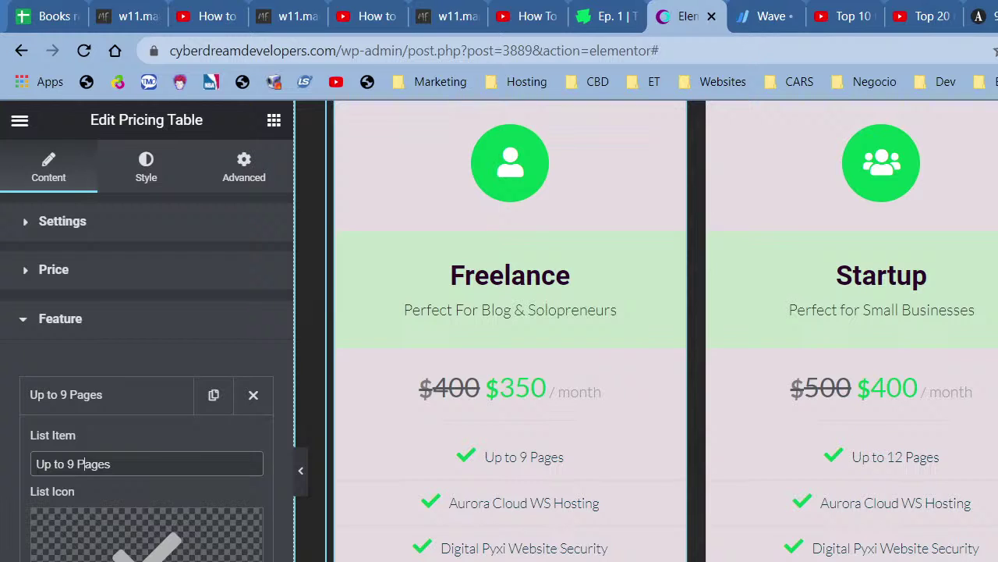
pyautogui.rightClick(936, 335)
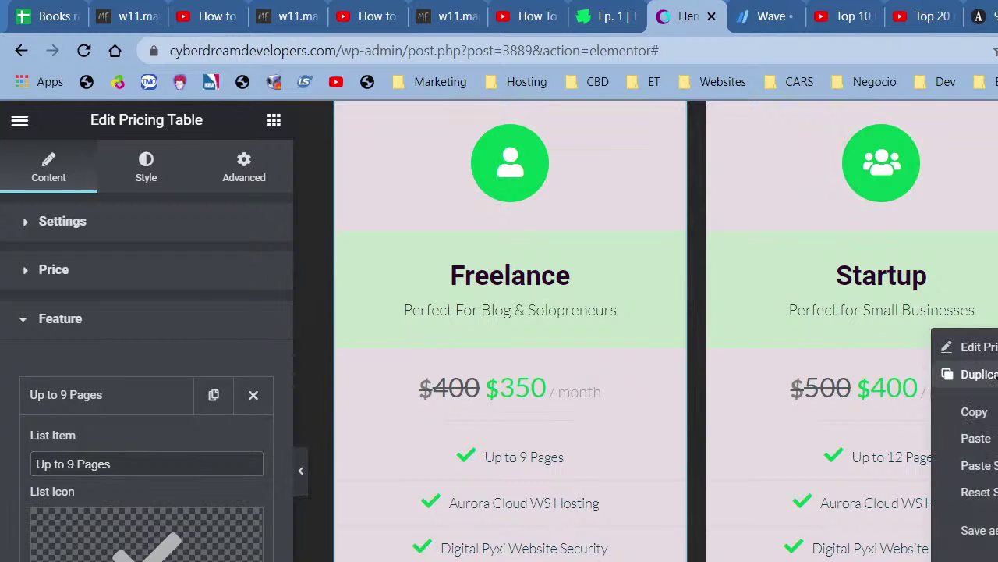
pyautogui.click(971, 347)
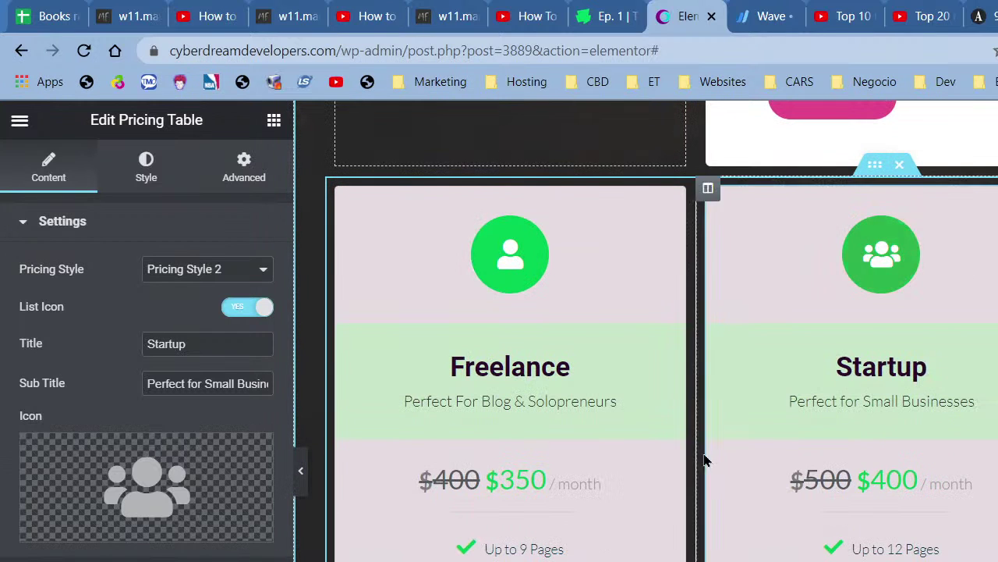
pyautogui.doubleClick(184, 346)
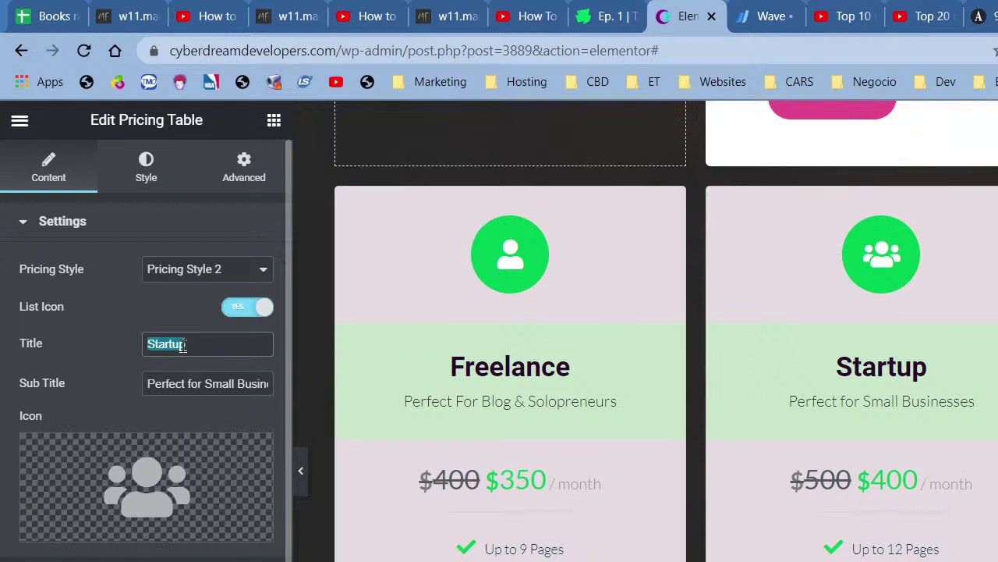
pyautogui.write('Agency')
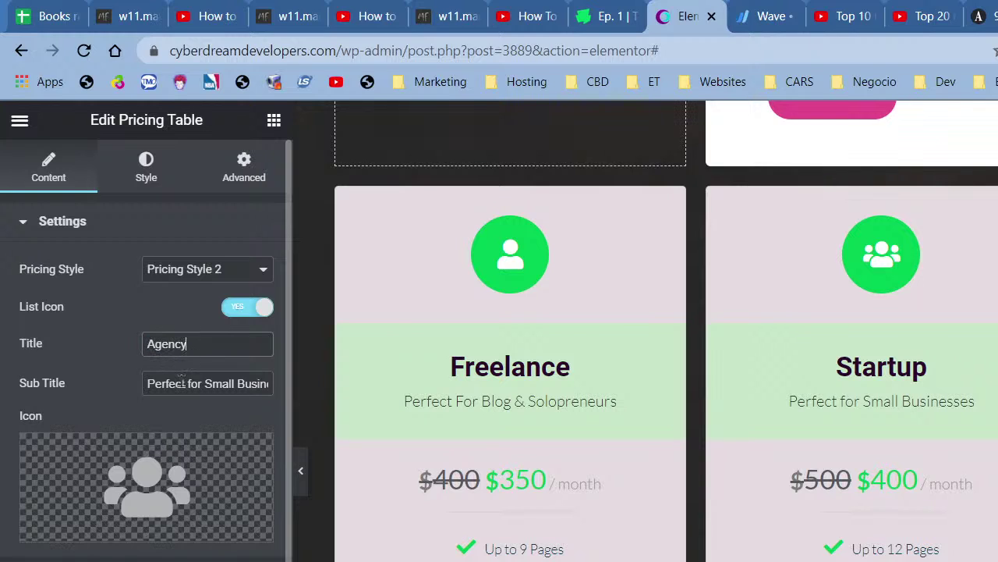
# Set the Agency table's subtitle to "Perfect For Businesses".
pyautogui.tripleClick(180, 383)
pyautogui.write('Perfec')
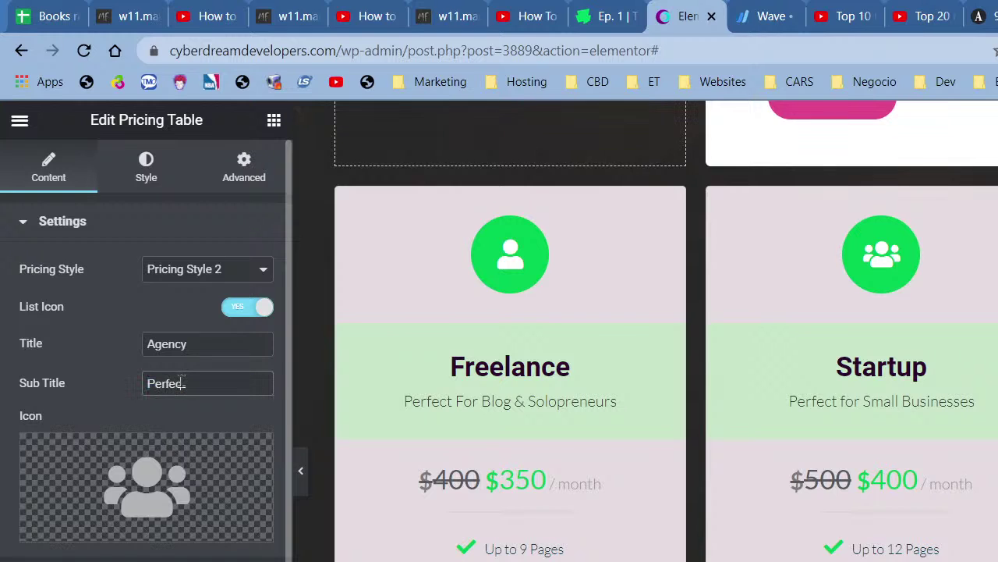
pyautogui.write('t fo')
pyautogui.write(' Fo')
pyautogui.write('r Businesses')
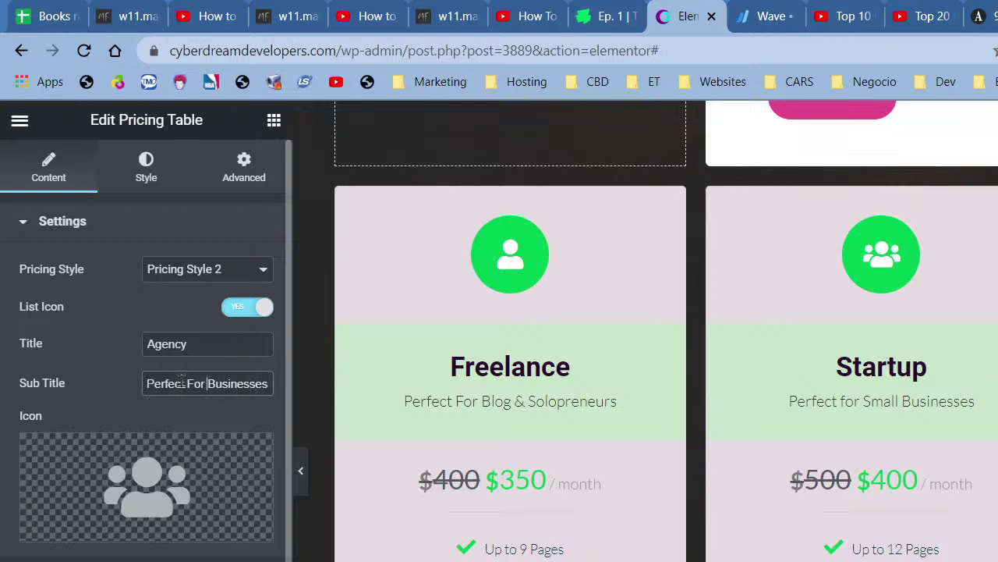
pyautogui.write('Medium-siz')
pyautogui.press('BackSpace')
pyautogui.press('BackSpace')
pyautogui.press('BackSpace')
pyautogui.press('BackSpace')
pyautogui.press('BackSpace')
pyautogui.press('BackSpace')
pyautogui.press('BackSpace')
pyautogui.press('BackSpace')
pyautogui.press('BackSpace')
pyautogui.press('BackSpace')
pyautogui.press('BackSpace')
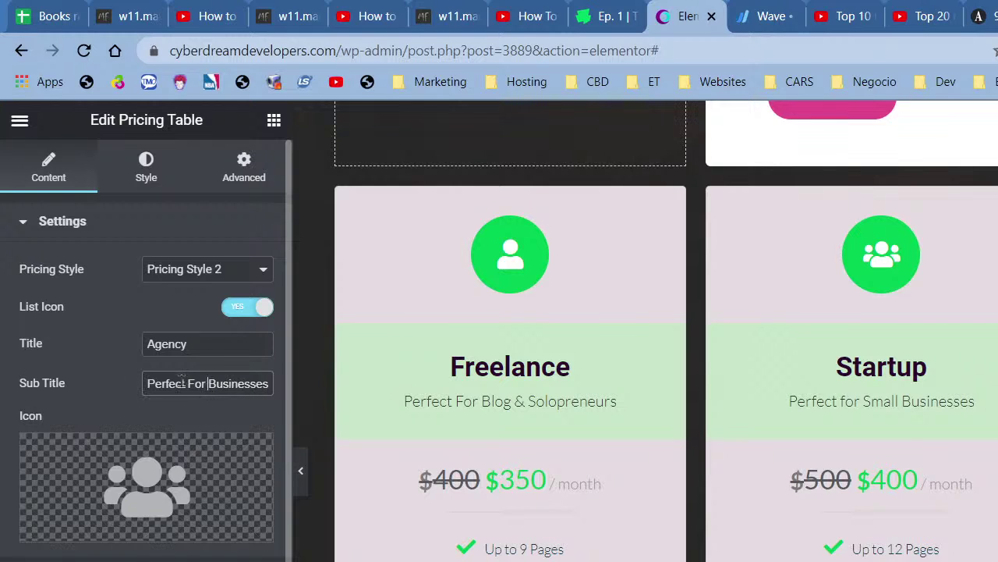
# Extend the Agency table's subtitle to "Perfect For Growing Businesses" and change its first feature to "Up to 15 Pages".
pyautogui.write('Growing')
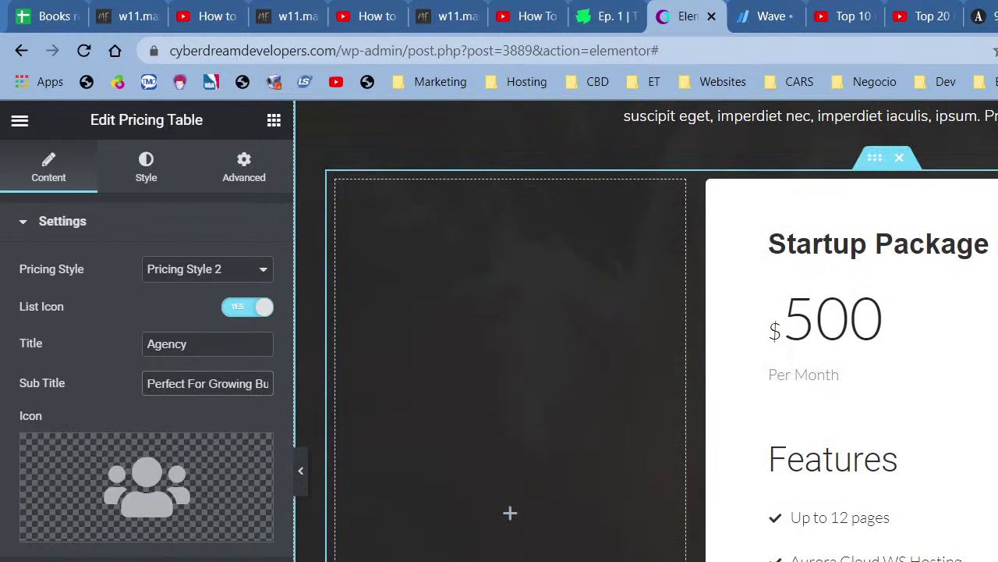
pyautogui.click(134, 528)
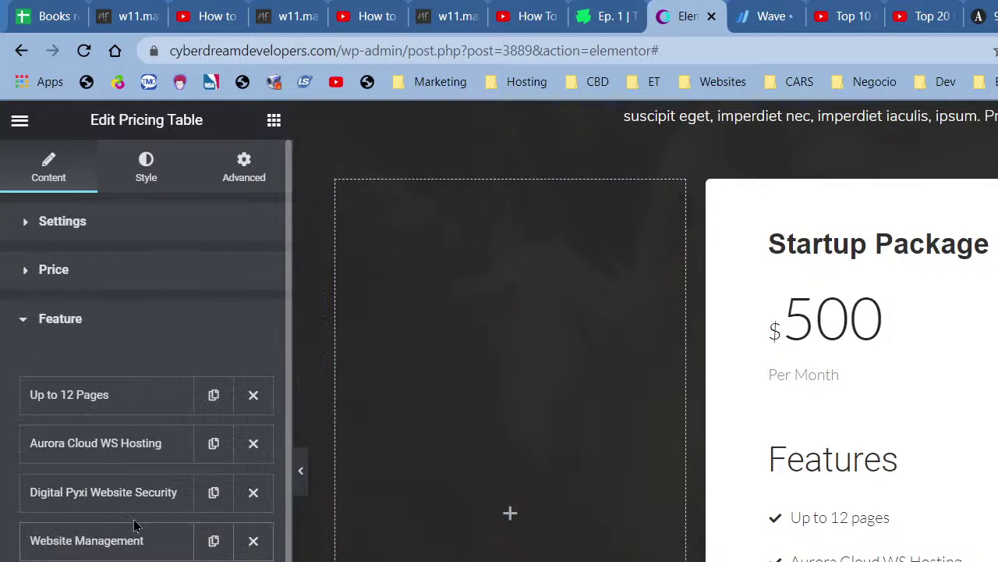
pyautogui.click(125, 397)
pyautogui.moveTo(73, 463); pyautogui.dragTo(79, 449)
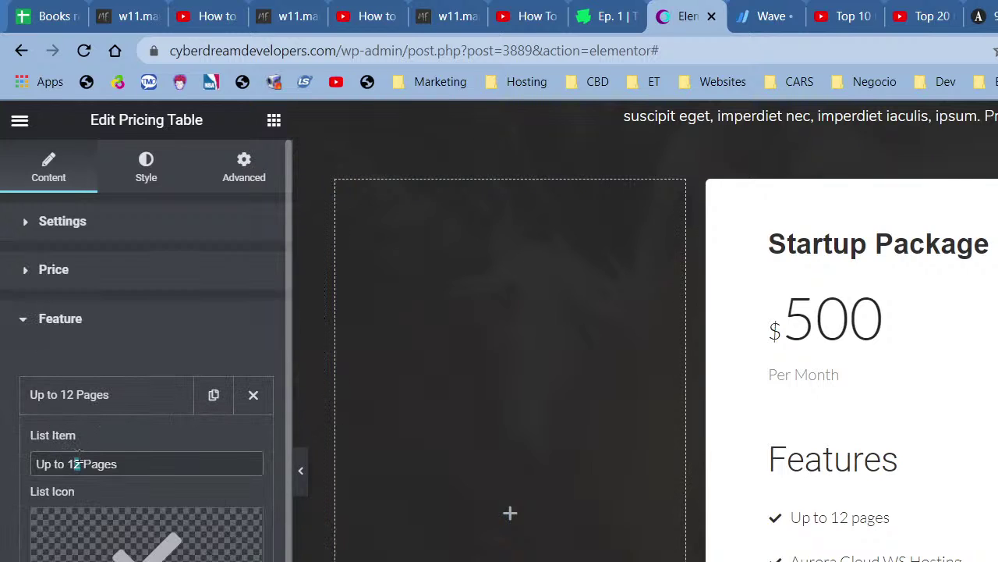
pyautogui.write('5')
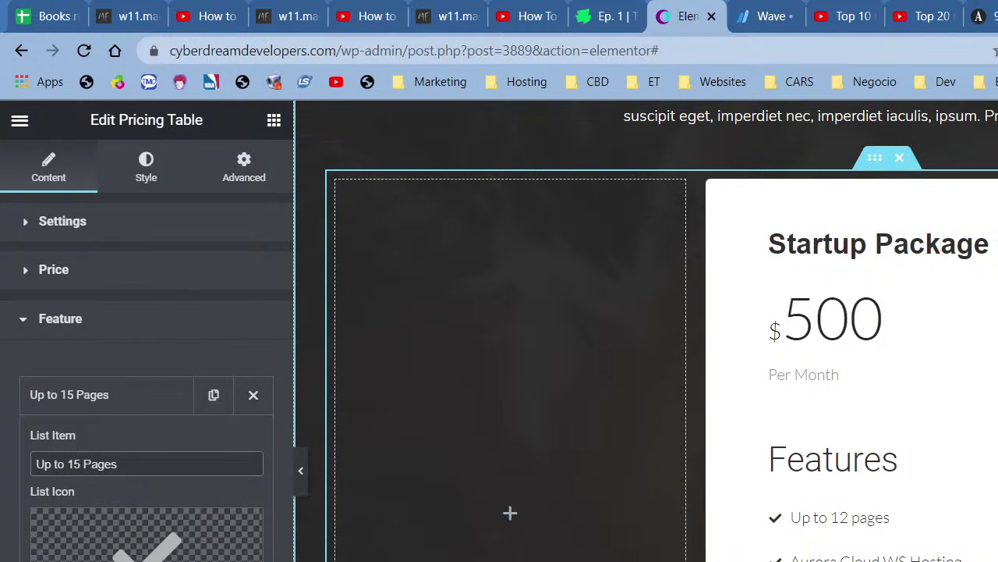
# Set the Agency table's price to 700 and its sale price to 550.
pyautogui.click(82, 279)
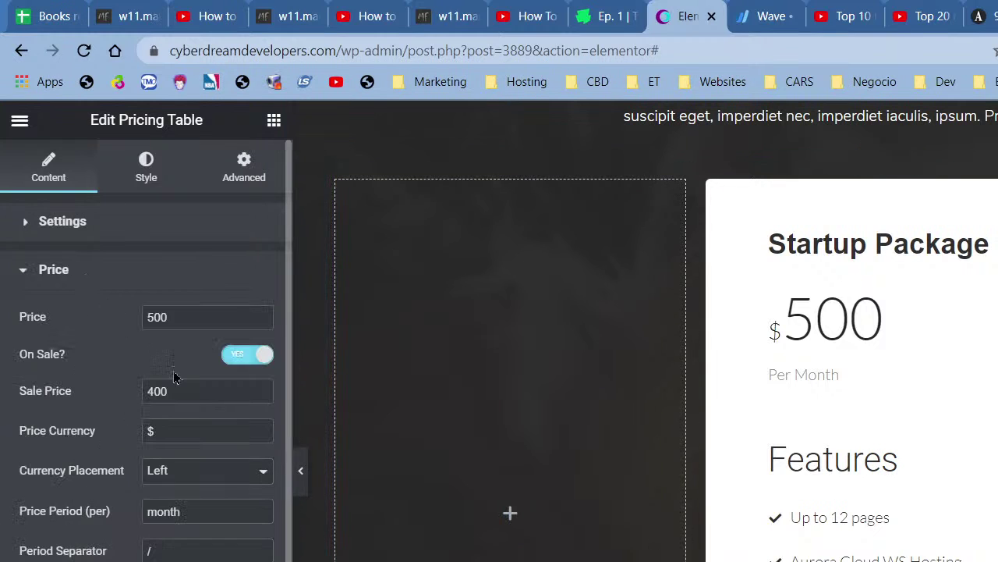
pyautogui.moveTo(156, 319); pyautogui.dragTo(146, 318)
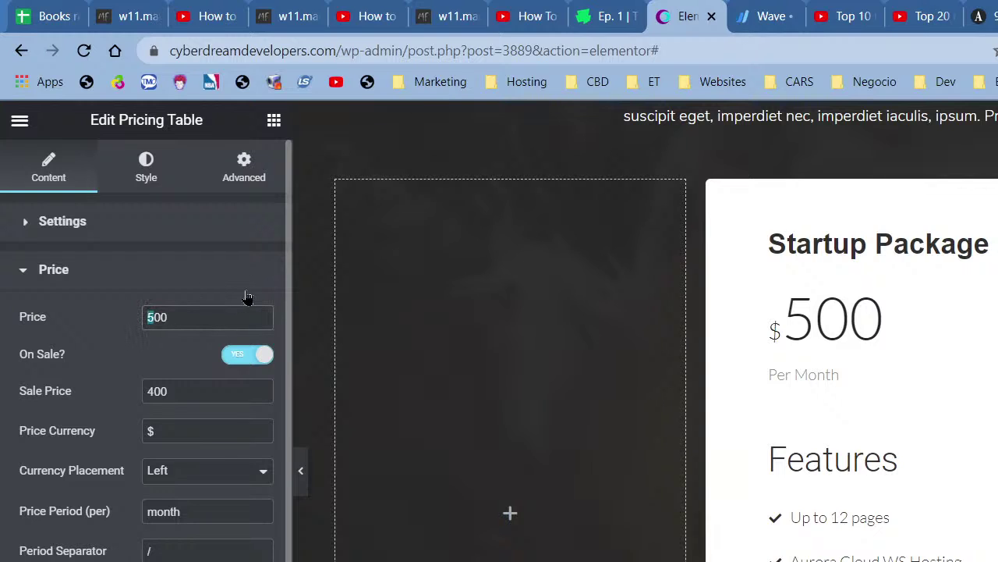
pyautogui.write('7')
pyautogui.doubleClick(193, 397)
pyautogui.write('550')
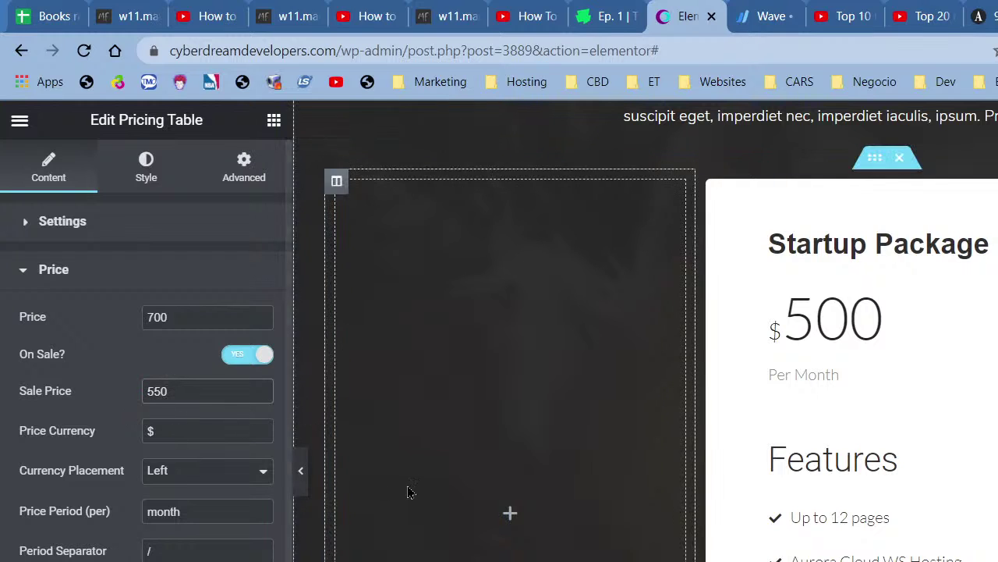
# Delete the old inner section with the Startup Package above the new pricing tables.
pyautogui.scroll(-10, 663, 328)
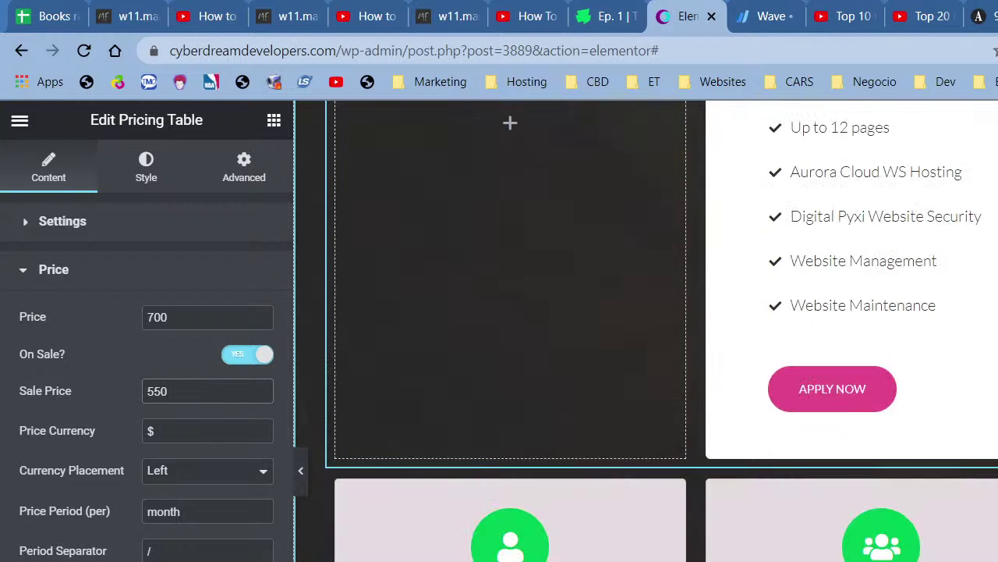
pyautogui.scroll(10, 907, 390)
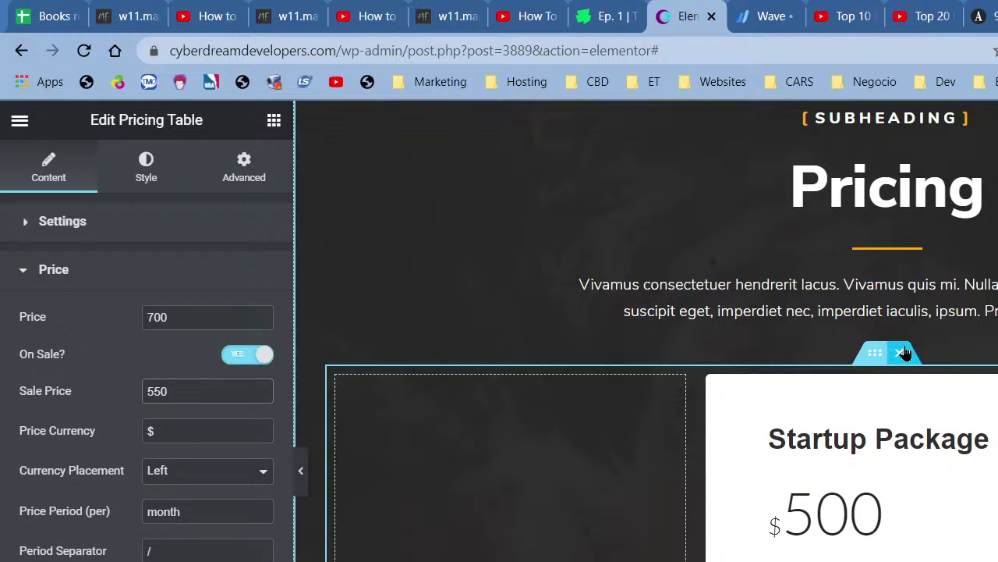
pyautogui.click(903, 353)
# Change the pricing section's main heading to "Pricing Plans".
pyautogui.scroll(3, 903, 350)
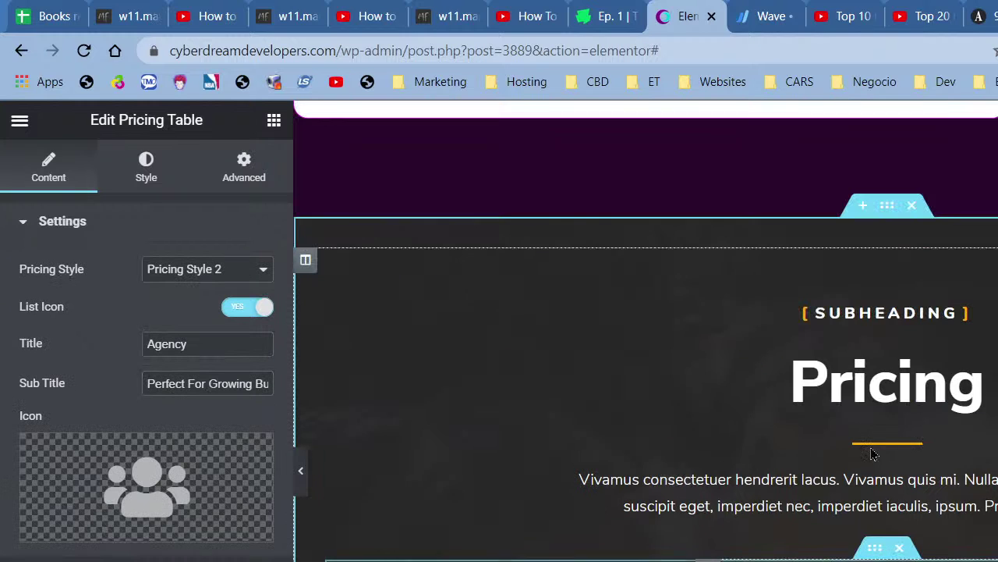
pyautogui.click(865, 374)
pyautogui.tripleClick(78, 327)
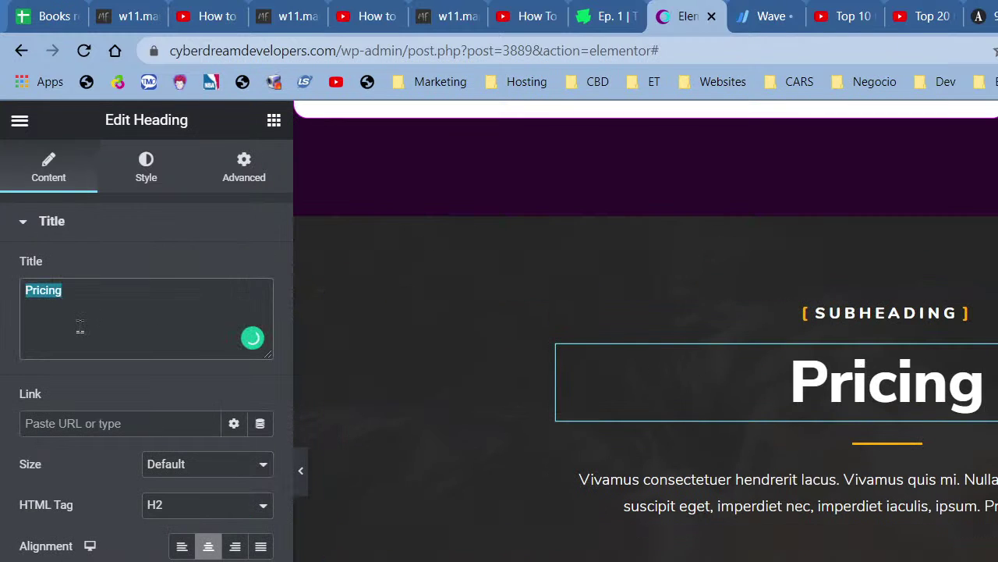
pyautogui.click(79, 327)
pyautogui.write('Plans')
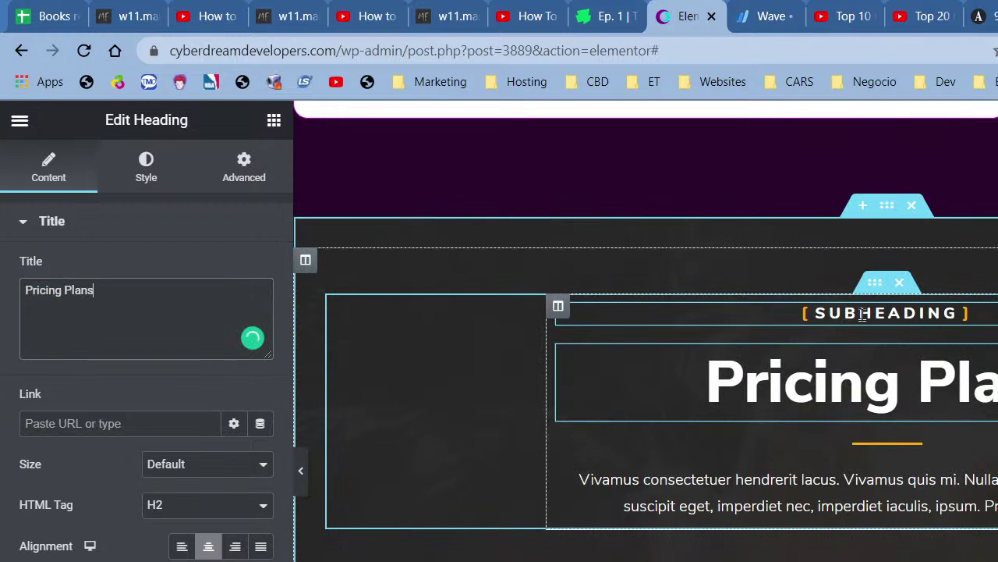
# Replace the placeholder subheading above the Pricing Plans heading with "How much does it cost?".
pyautogui.click(958, 313)
pyautogui.tripleClick(201, 311)
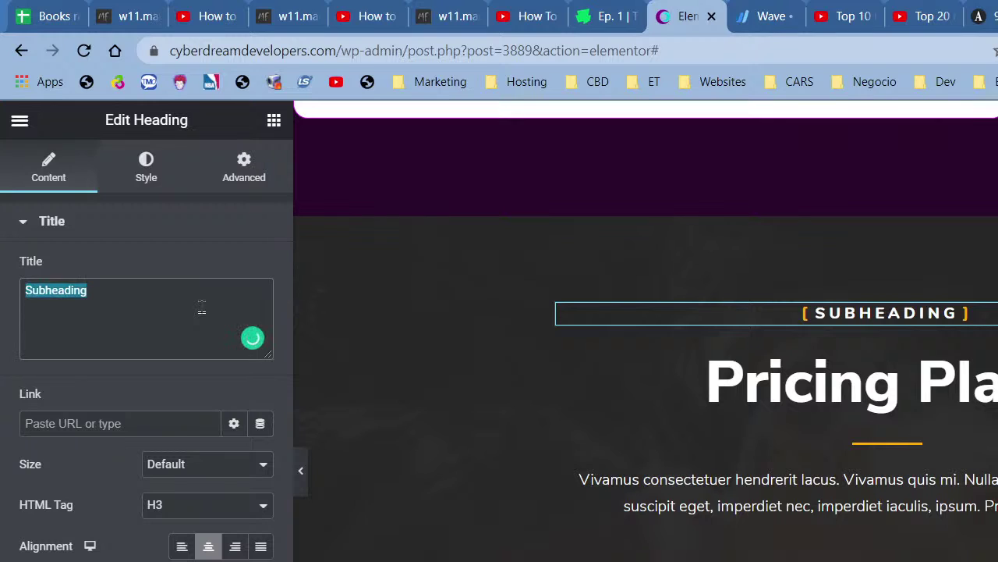
pyautogui.write('How much ')
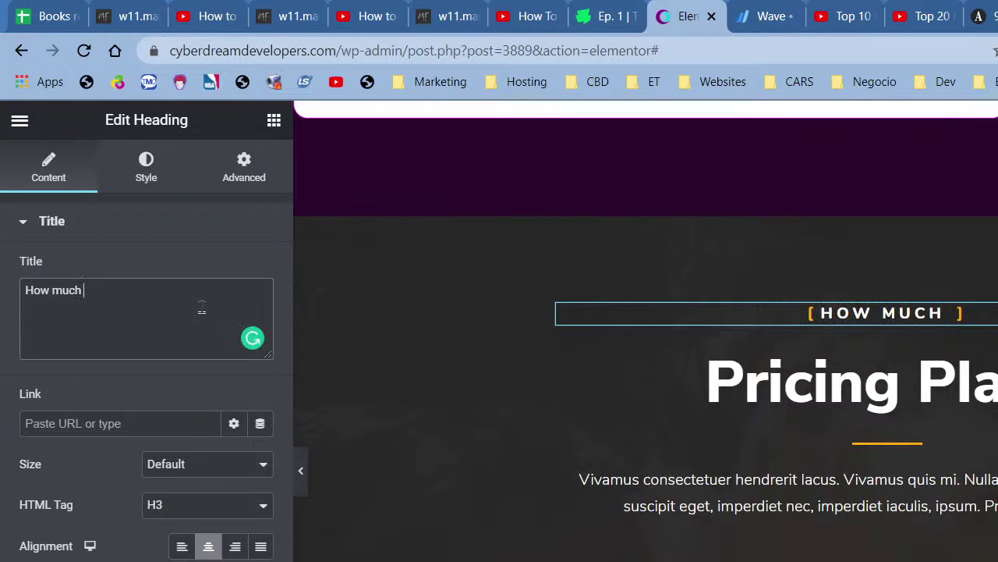
pyautogui.write('doe sit co')
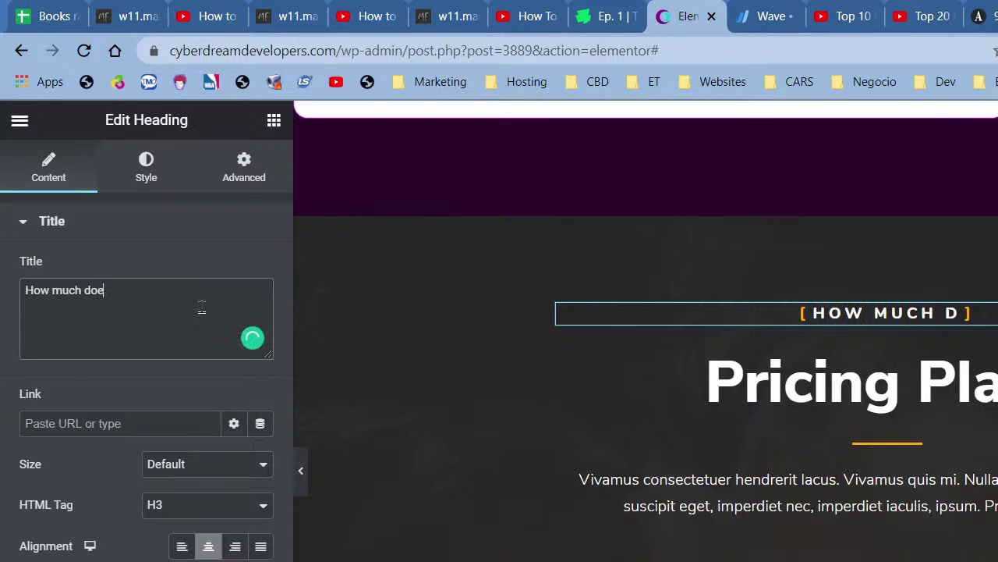
pyautogui.press('BackSpace')
pyautogui.press('BackSpace')
pyautogui.press('BackSpace')
pyautogui.press('BackSpace')
pyautogui.press('BackSpace')
pyautogui.press('BackSpace')
pyautogui.press('BackSpace')
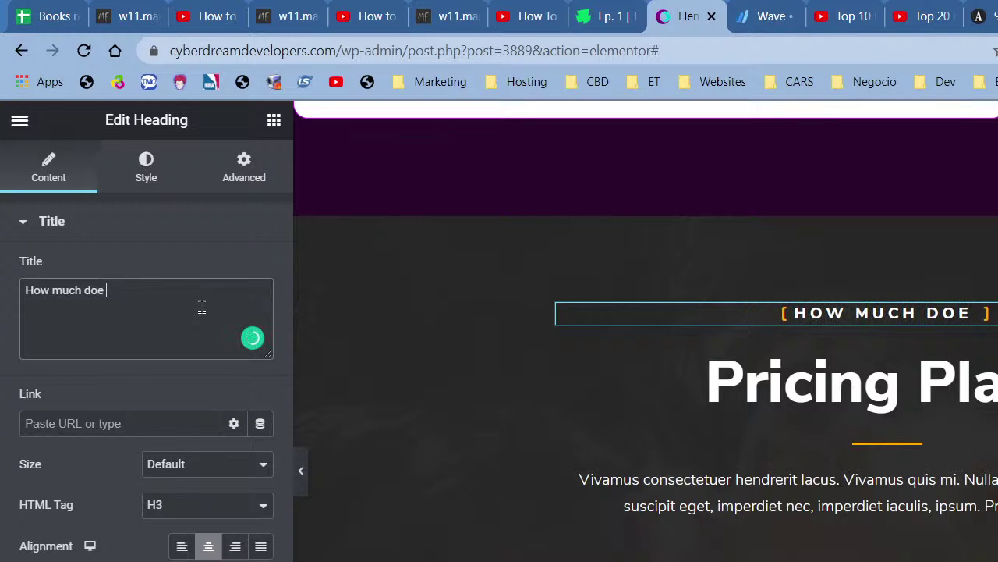
pyautogui.write('s it ocs')
pyautogui.press('BackSpace')
pyautogui.press('BackSpace')
pyautogui.press('BackSpace')
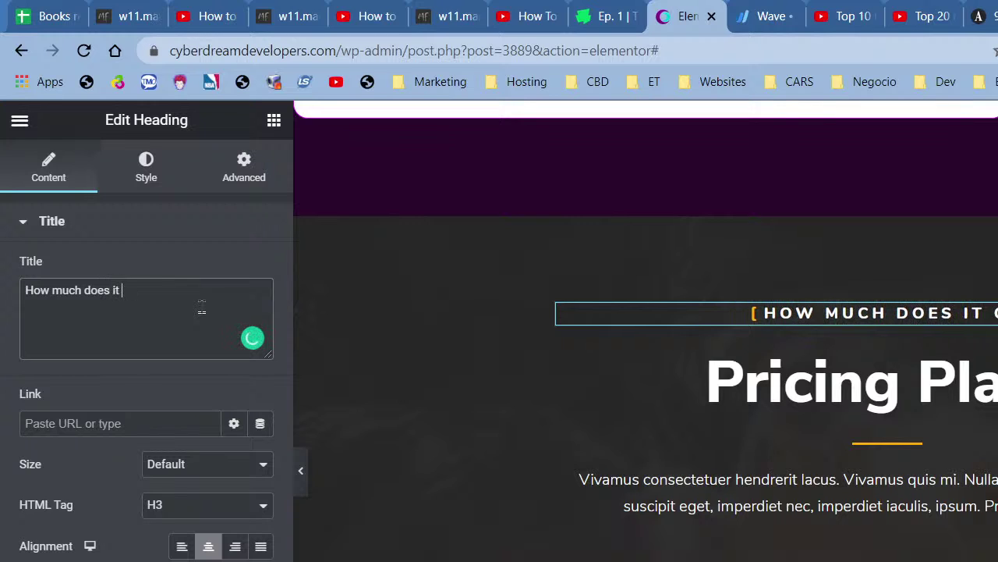
pyautogui.write('cost?')
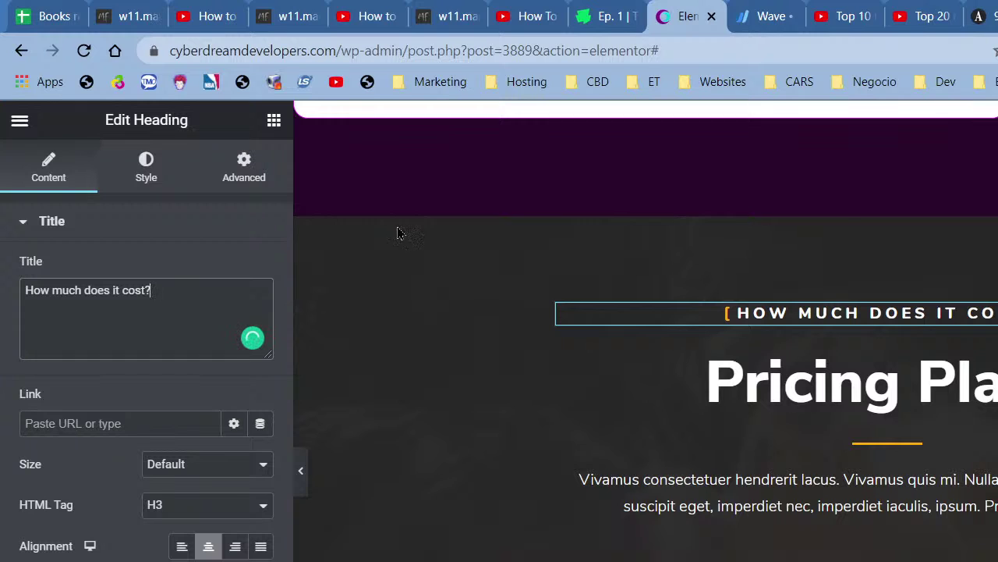
# Delete the placeholder text paragraph below the Pricing Plans heading.
pyautogui.click(569, 482)
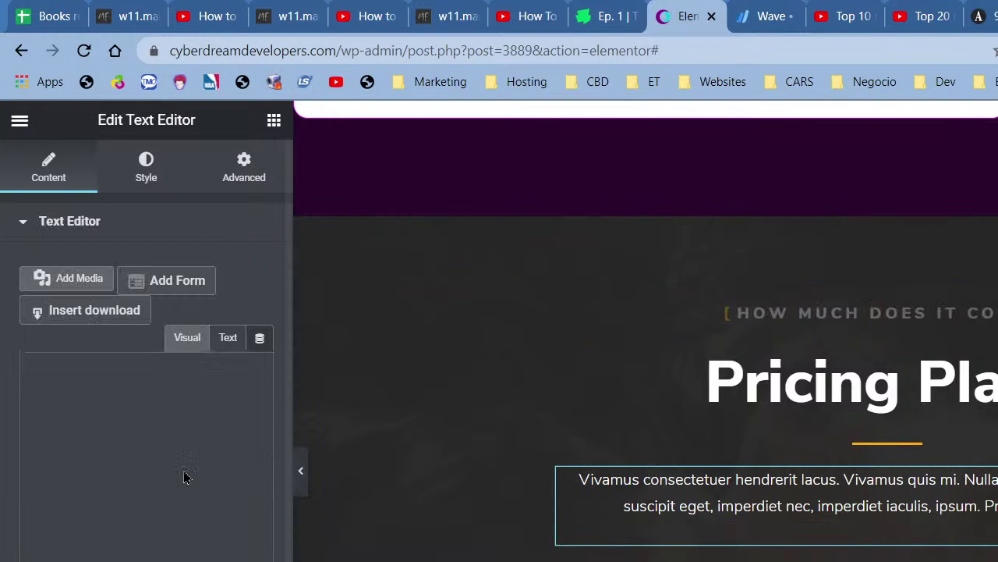
pyautogui.click(183, 555)
pyautogui.hotkey('ctrl', 'a')
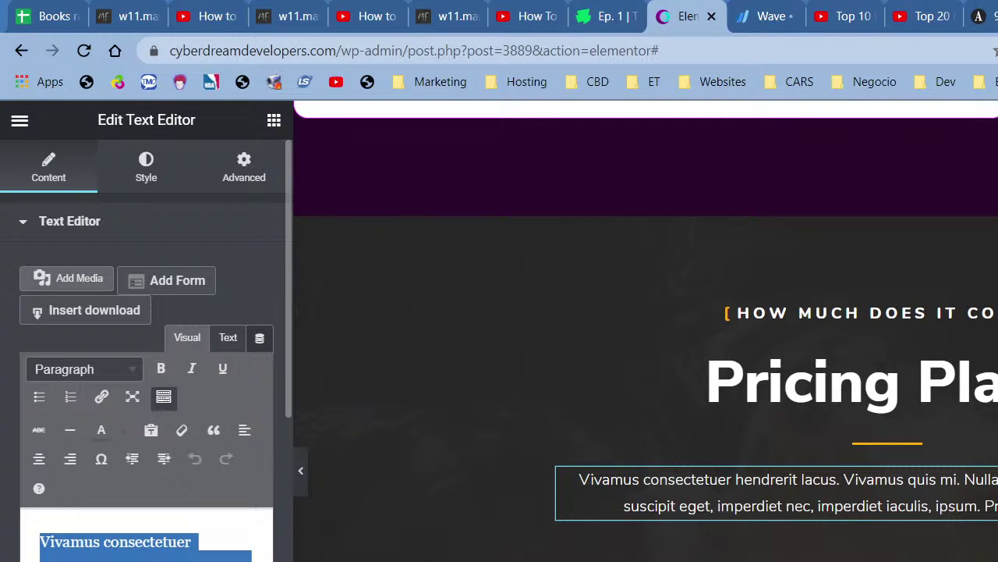
pyautogui.rightClick(873, 508)
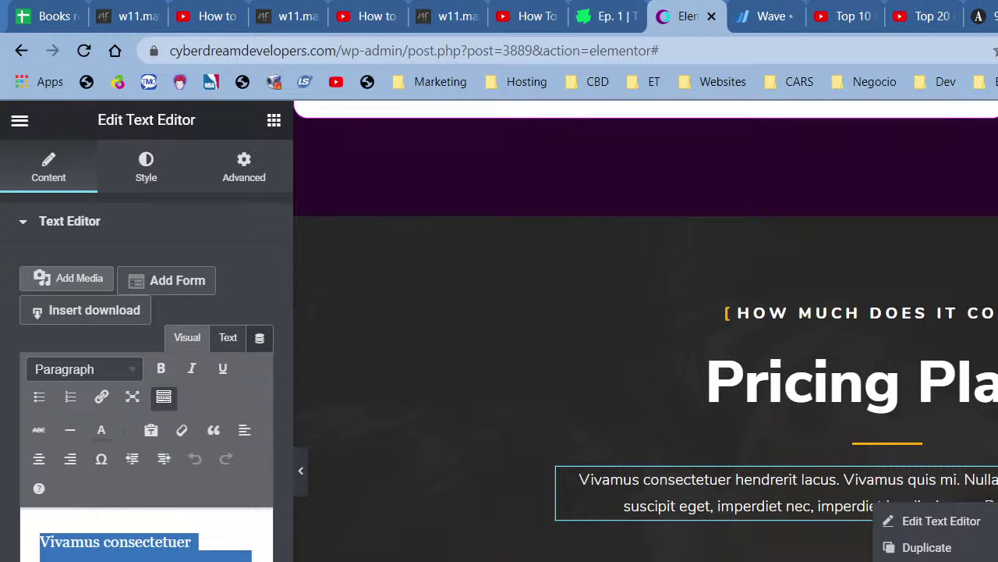
pyautogui.press('Delete')
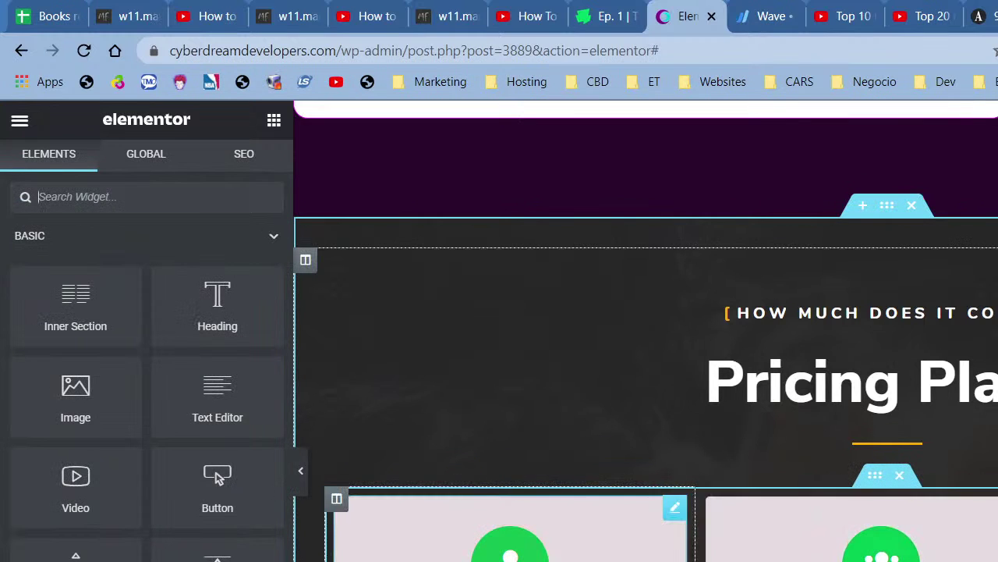
# Review the new pricing tables and compare them with the old numbered plan tables further down the page.
pyautogui.scroll(-9, 935, 406)
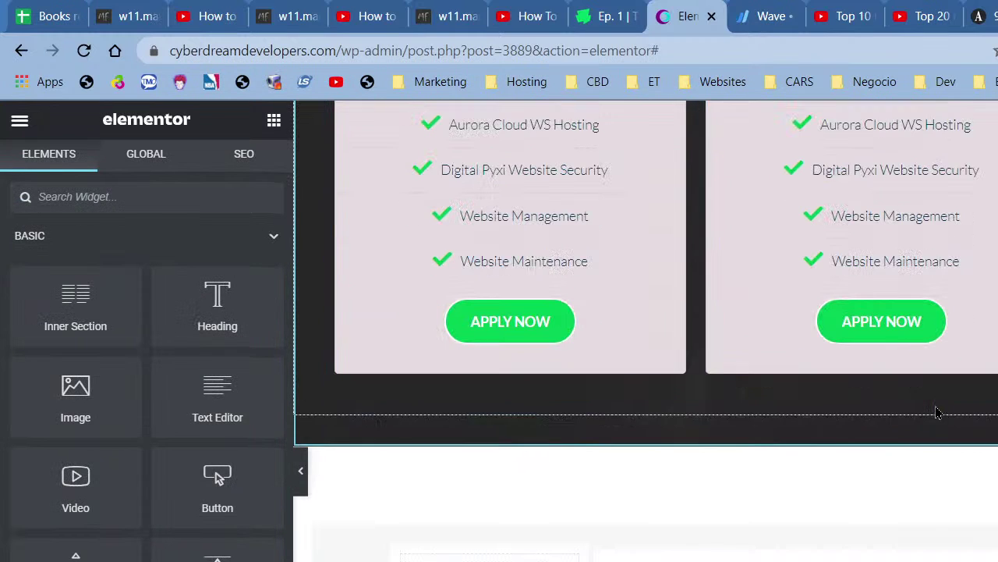
pyautogui.scroll(3, 915, 485)
pyautogui.scroll(5, 915, 485)
pyautogui.scroll(-10, 915, 485)
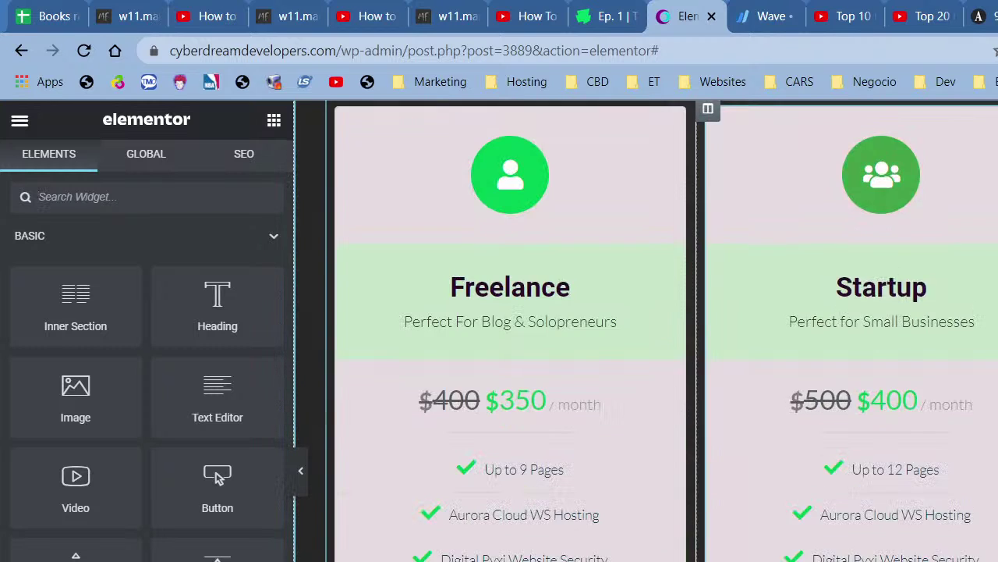
pyautogui.scroll(-1, 936, 483)
pyautogui.scroll(-3, 952, 486)
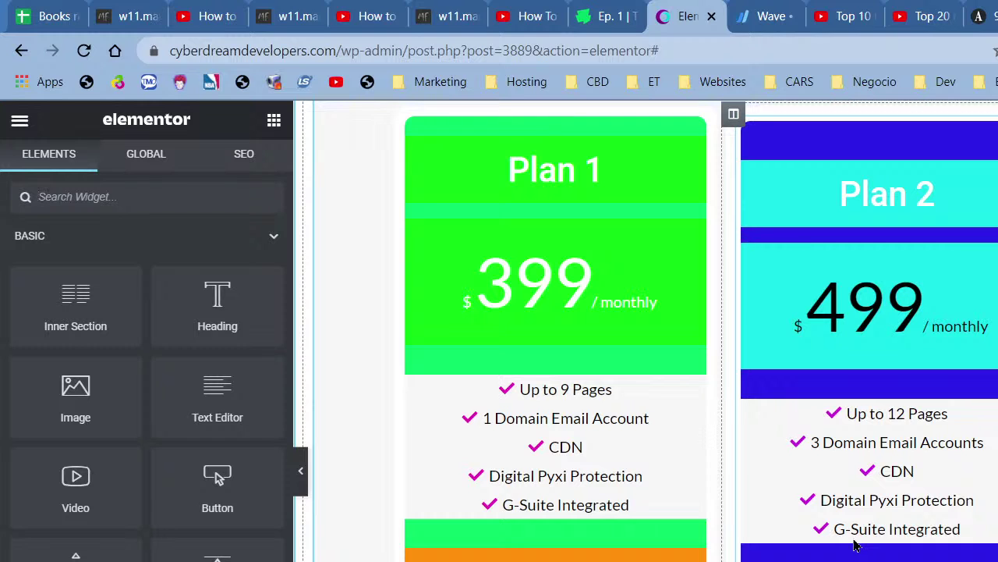
pyautogui.scroll(5, 913, 500)
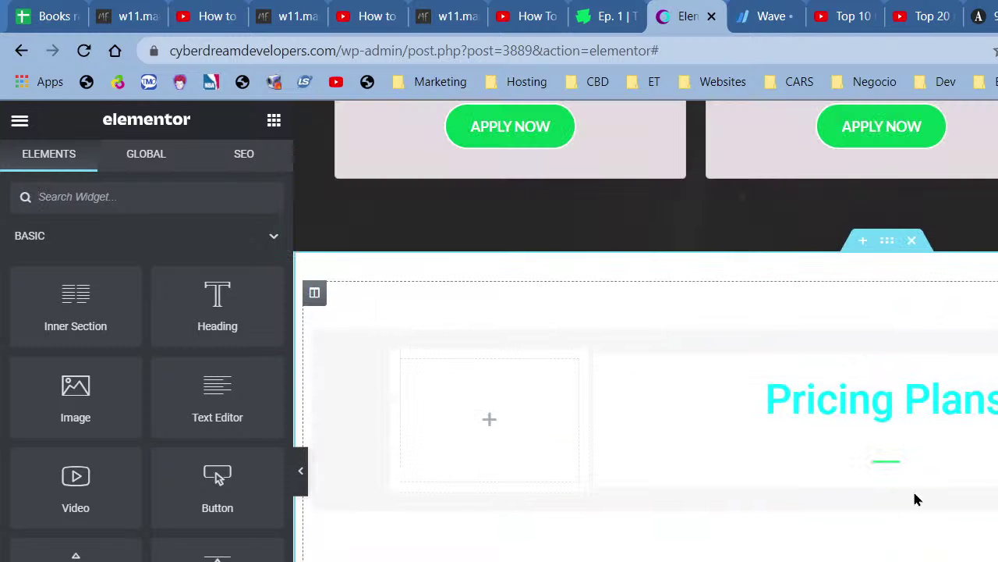
pyautogui.scroll(-5, 925, 395)
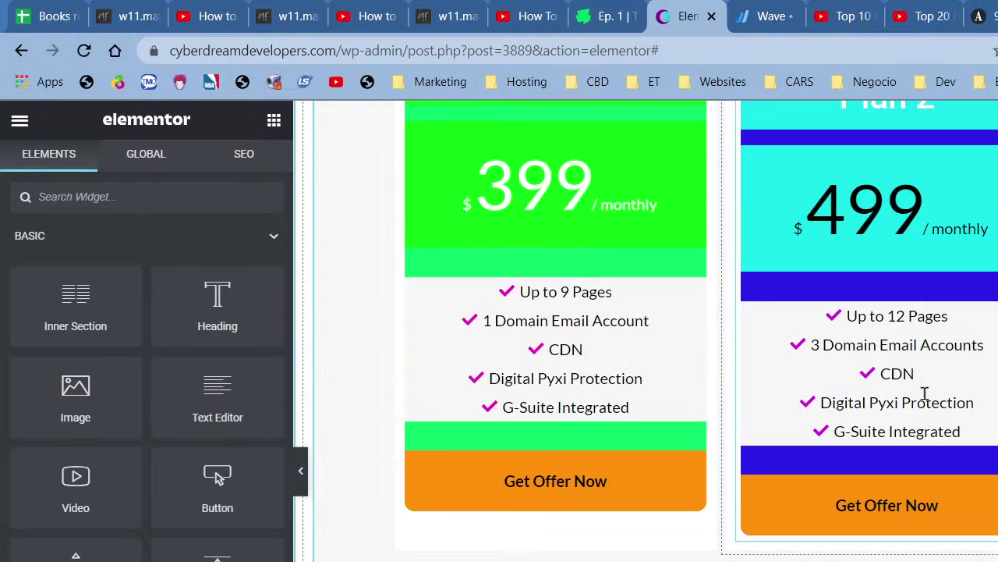
pyautogui.scroll(3, 954, 330)
pyautogui.scroll(-4, 932, 373)
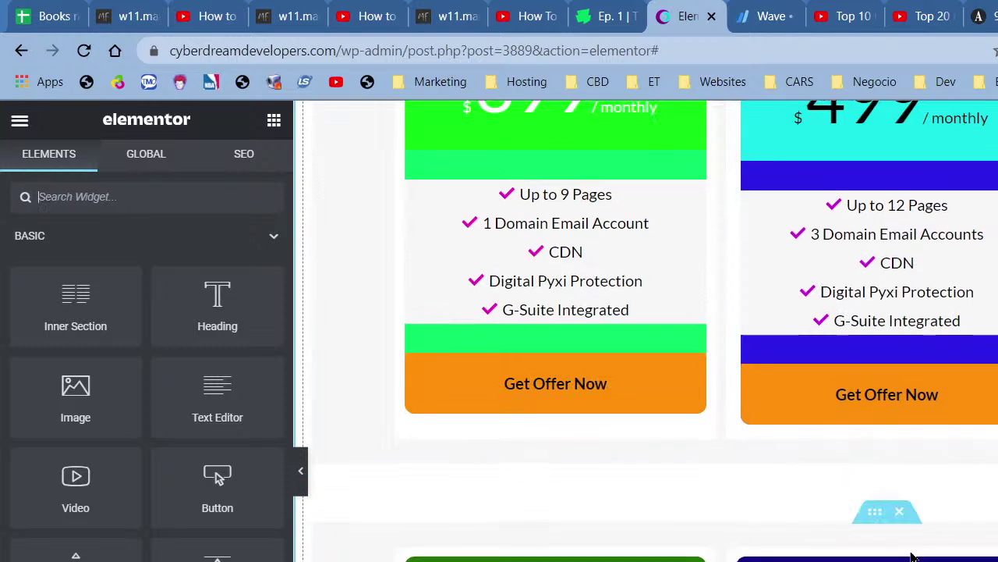
pyautogui.scroll(-4, 895, 525)
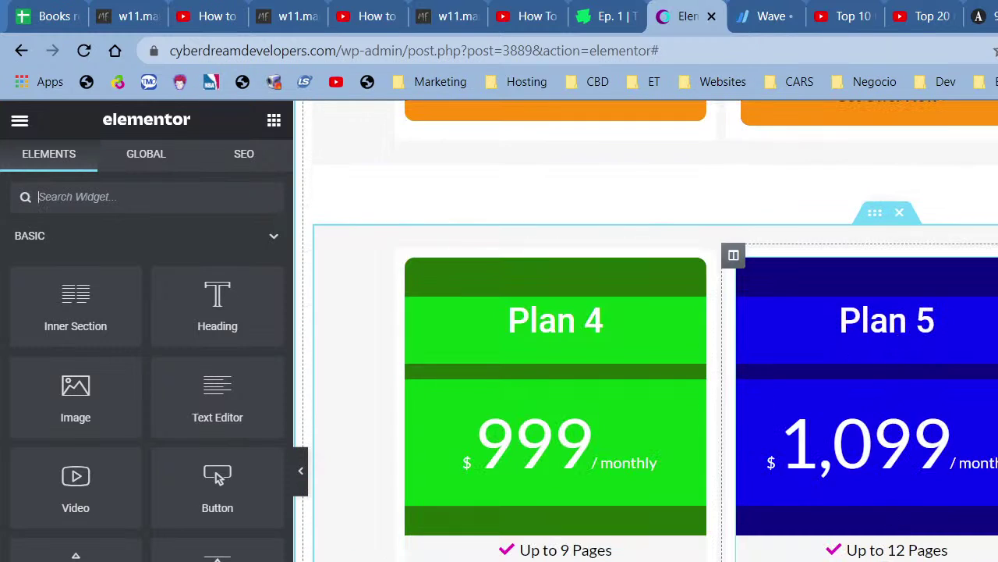
# Duplicate the inner section holding the new green pricing tables below the Pricing Plans heading.
pyautogui.scroll(15, 646, 331)
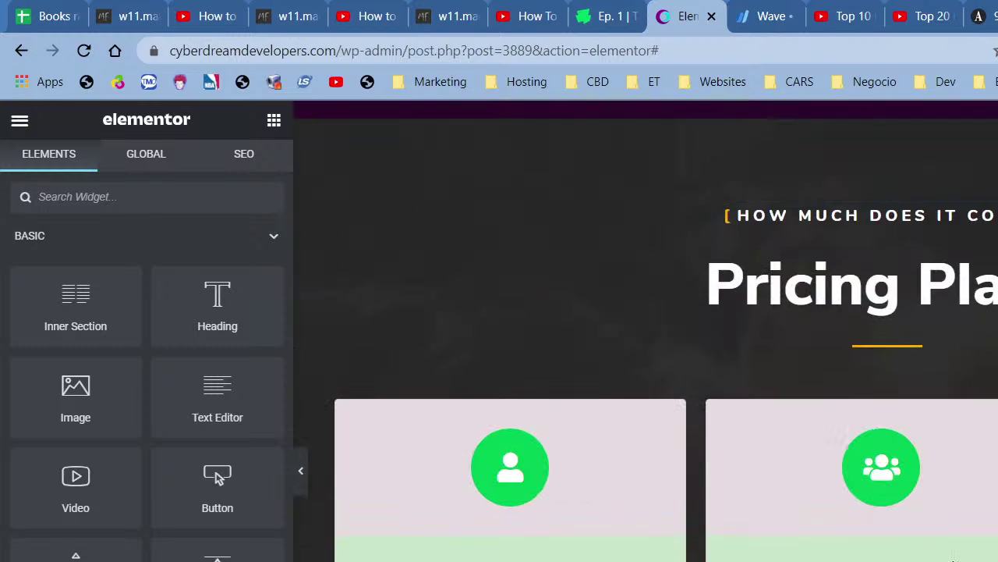
pyautogui.rightClick(871, 392)
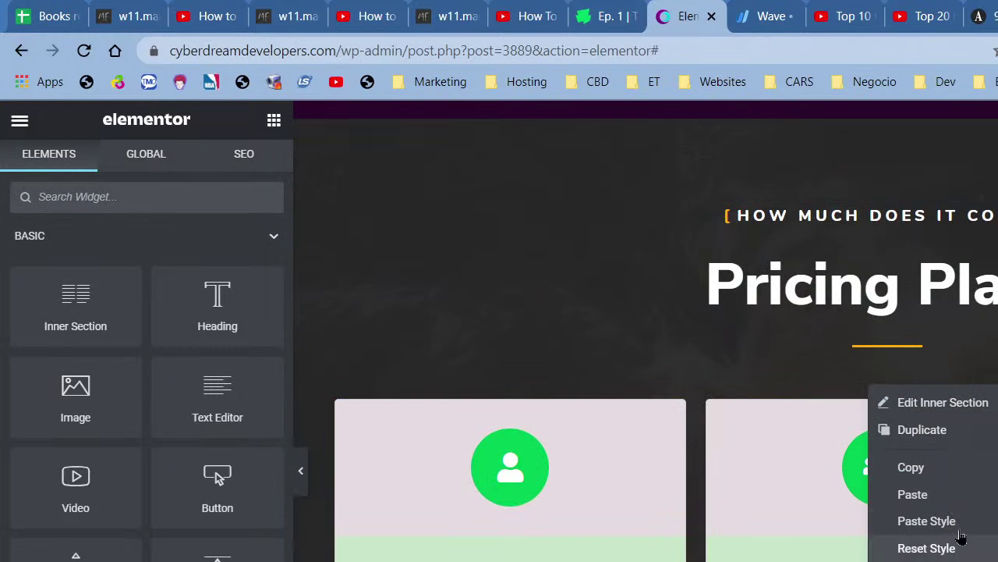
pyautogui.click(947, 441)
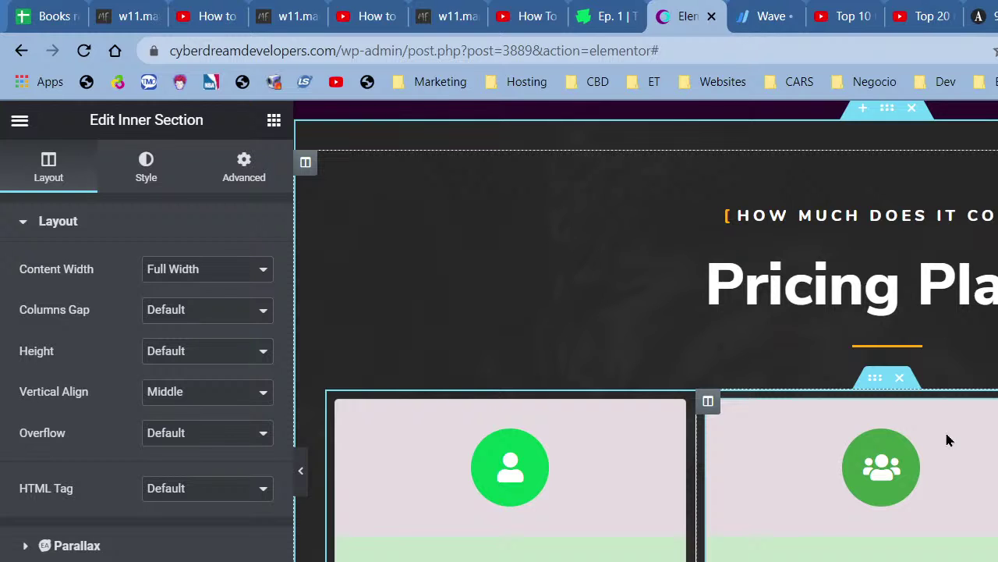
# Unlink the duplicated inner section's spacing values and set its top margin to 60 px and top padding to 30 px.
pyautogui.scroll(-5, 887, 550)
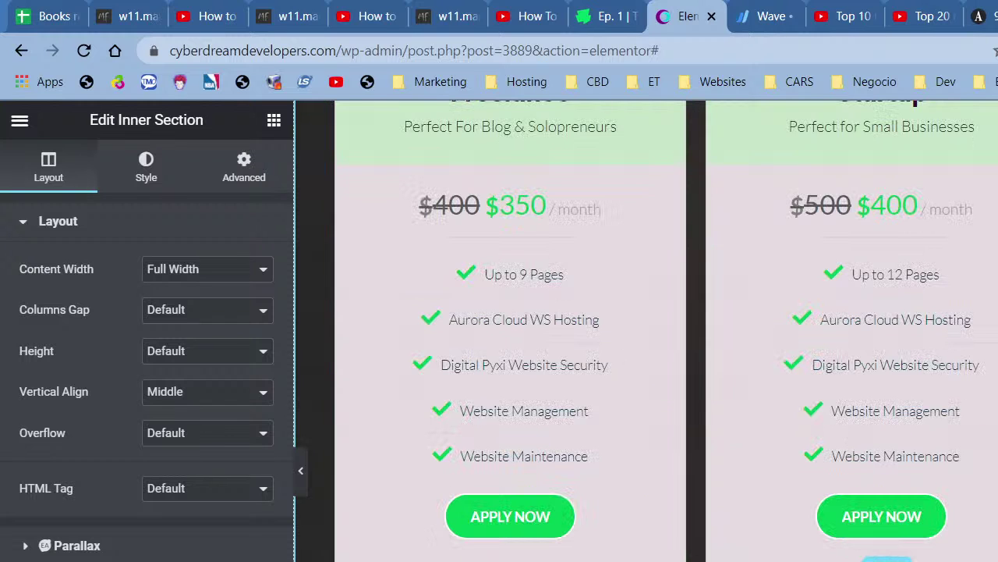
pyautogui.click(240, 190)
pyautogui.click(251, 394)
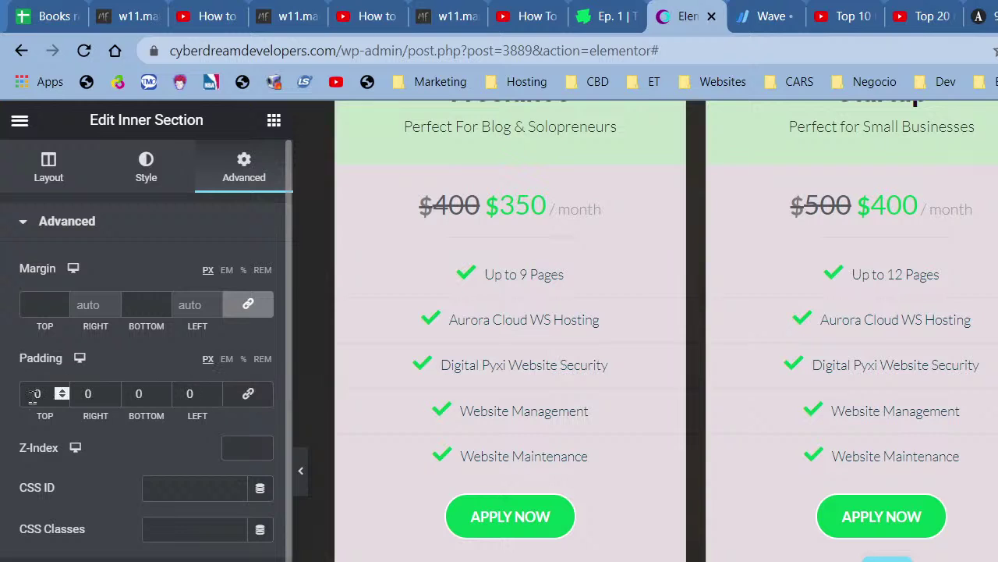
pyautogui.click(250, 307)
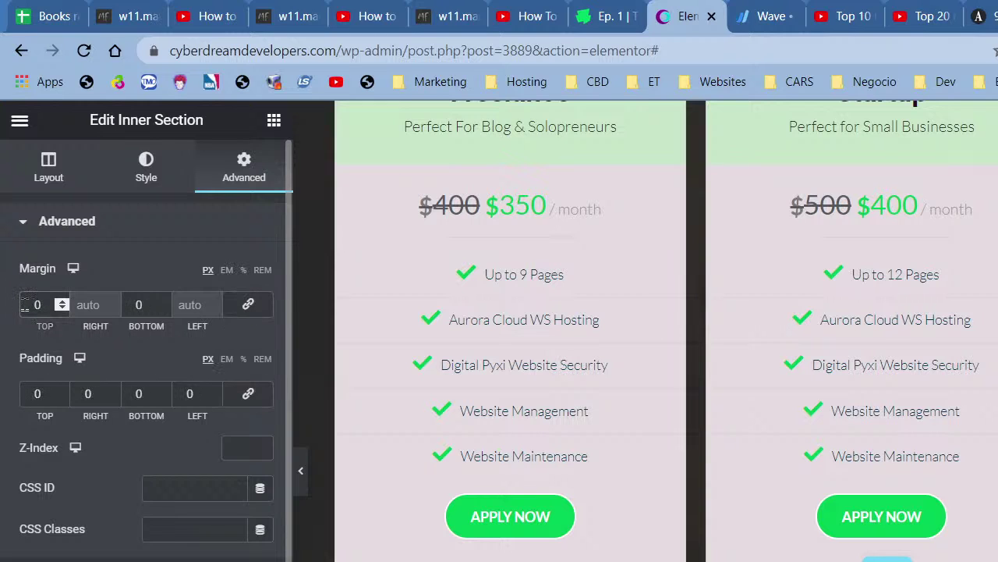
pyautogui.click(24, 305)
pyautogui.write('6')
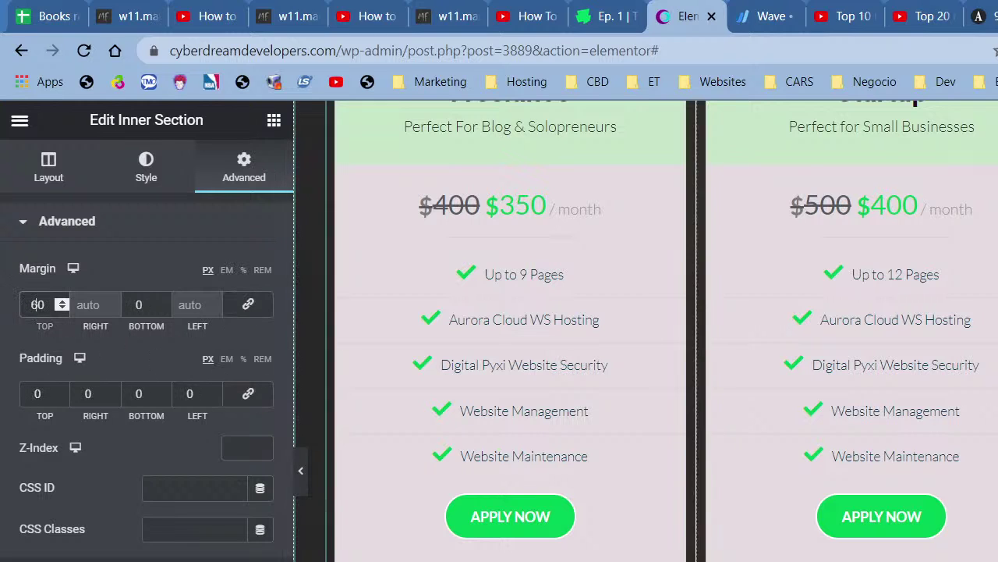
pyautogui.scroll(-3, 540, 466)
pyautogui.click(31, 394)
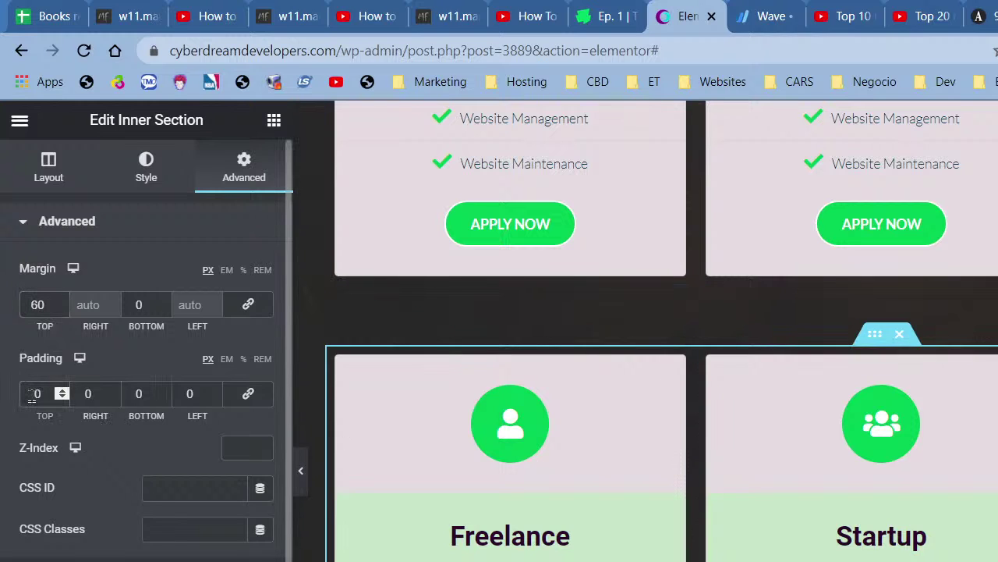
pyautogui.write('3')
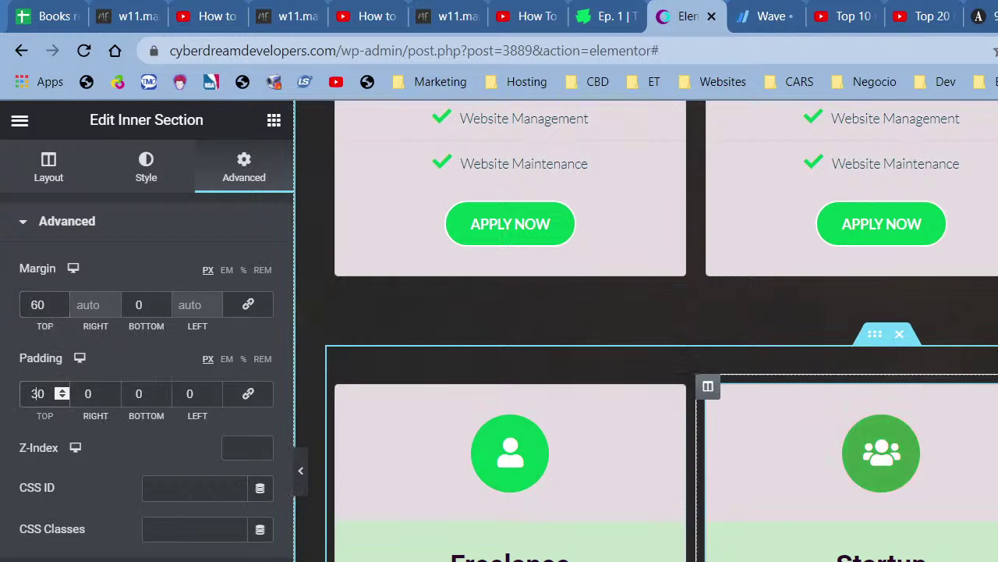
# Change the title of the Freelance table in the duplicated row to "Freelance Plus".
pyautogui.scroll(-1, 587, 471)
pyautogui.scroll(-6, 576, 548)
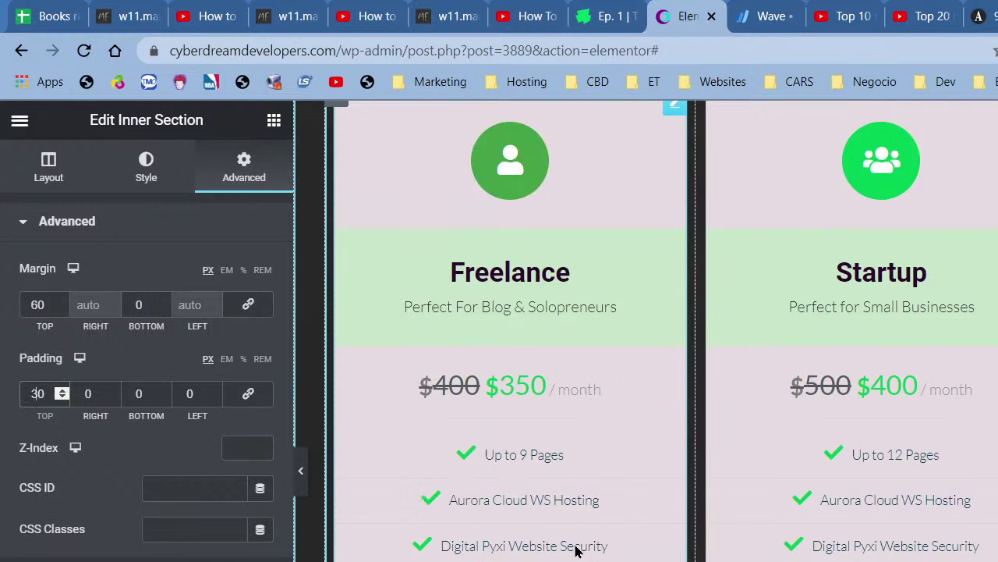
pyautogui.scroll(-9, 575, 548)
pyautogui.scroll(15, 576, 548)
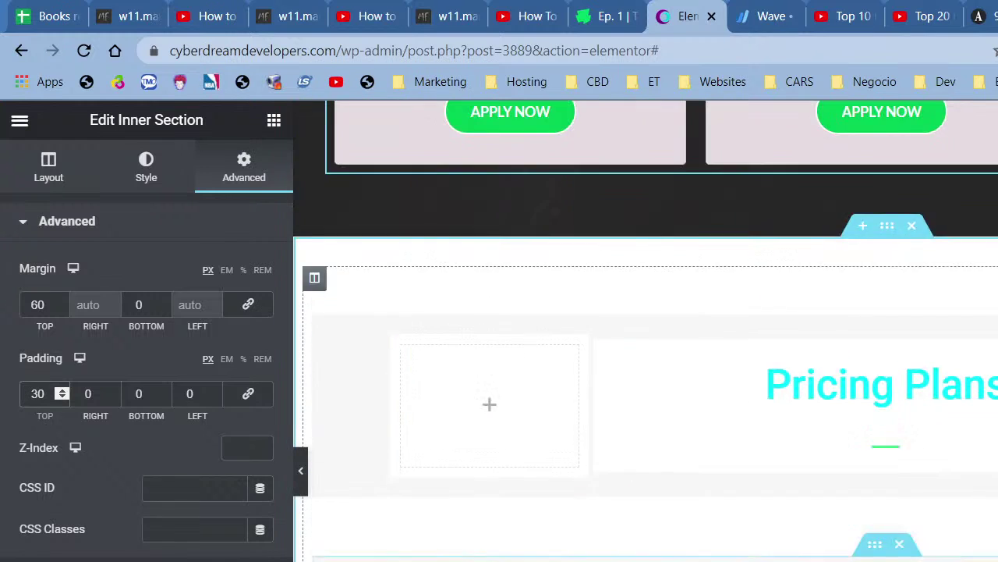
pyautogui.scroll(1, 515, 468)
pyautogui.click(517, 519)
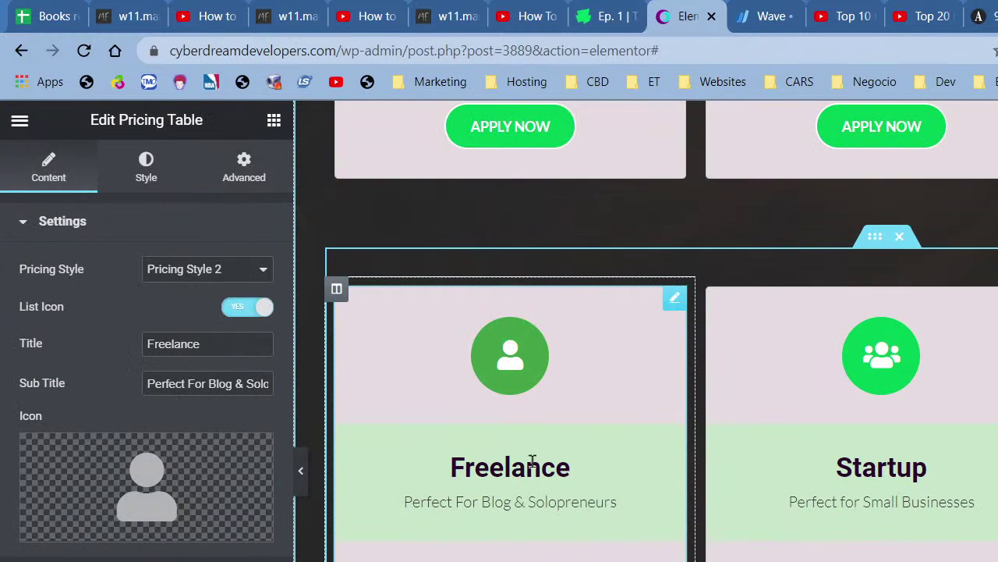
pyautogui.click(213, 343)
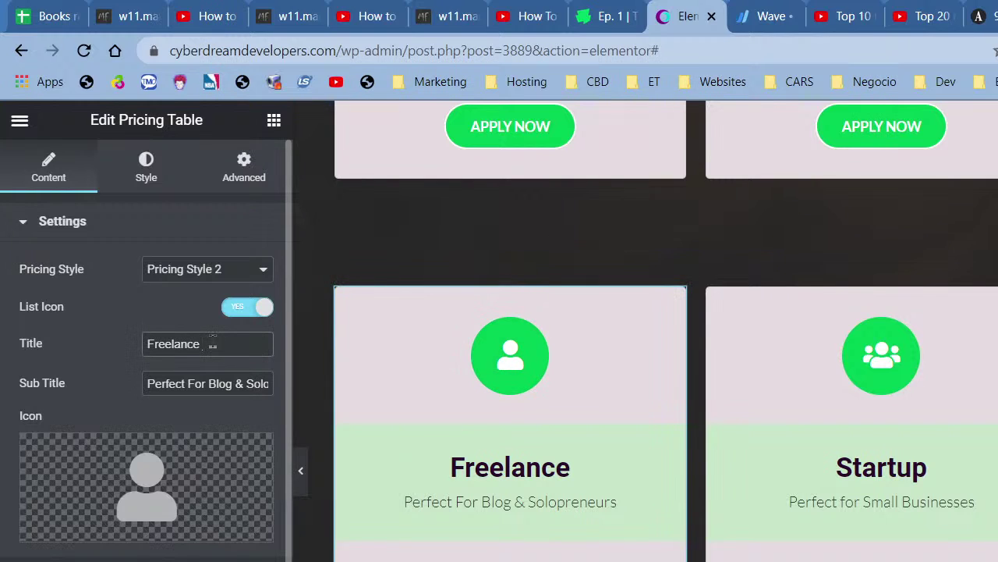
pyautogui.write('Plus')
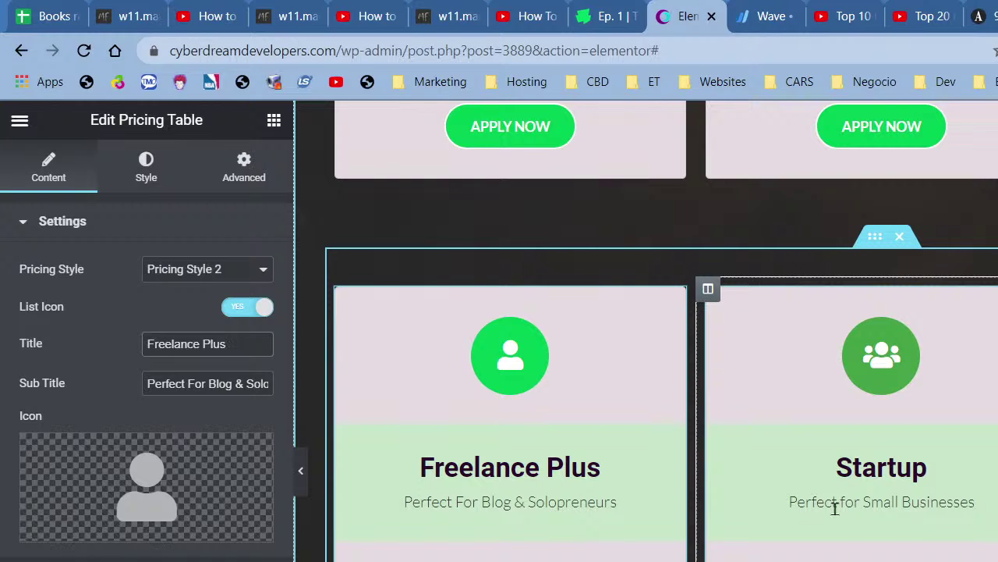
# Extend the Freelance Plus table's subtitle to "Perfect For Blog & Solopreneurs with no brand recognition".
pyautogui.click(258, 380)
pyautogui.press('End')
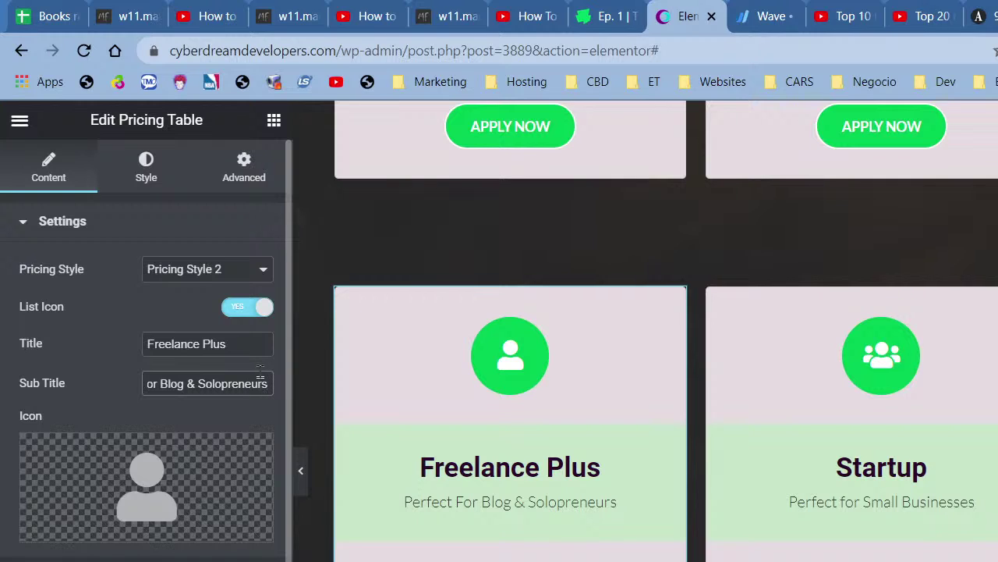
pyautogui.write('Wit')
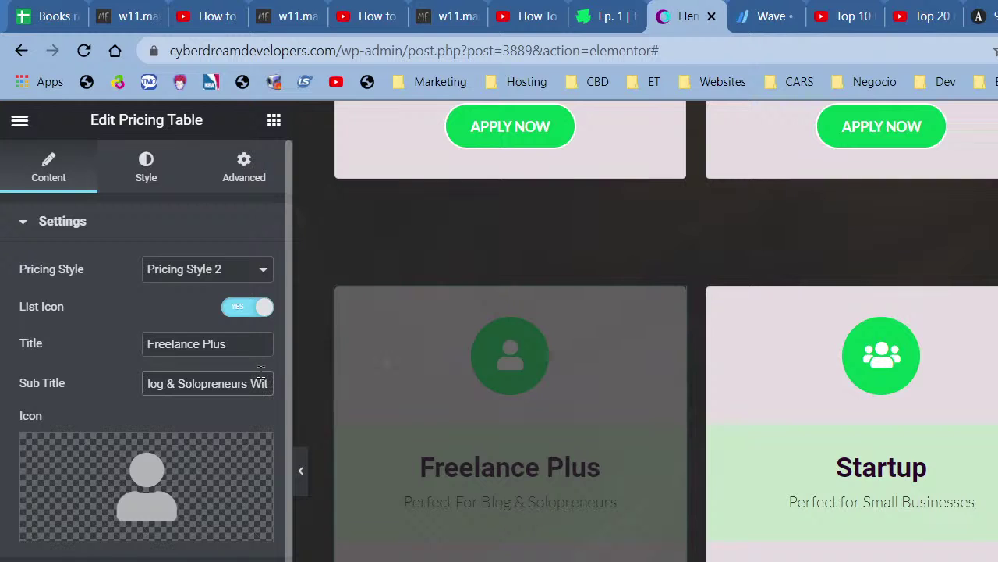
pyautogui.write('h No')
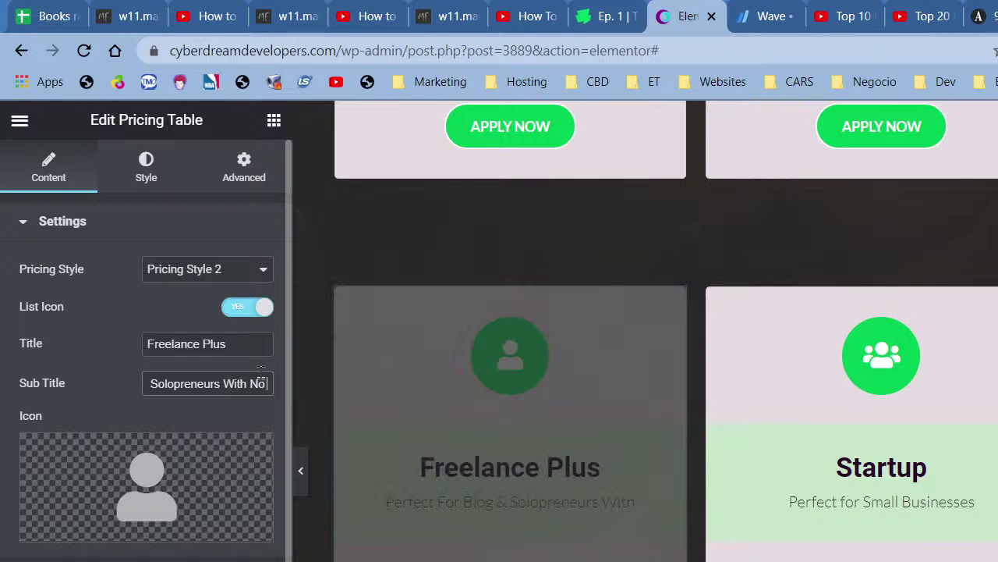
pyautogui.press('BackSpace')
pyautogui.press('BackSpace')
pyautogui.press('BackSpace')
pyautogui.press('BackSpace')
pyautogui.press('BackSpace')
pyautogui.press('BackSpace')
pyautogui.press('BackSpace')
pyautogui.press('BackSpace')
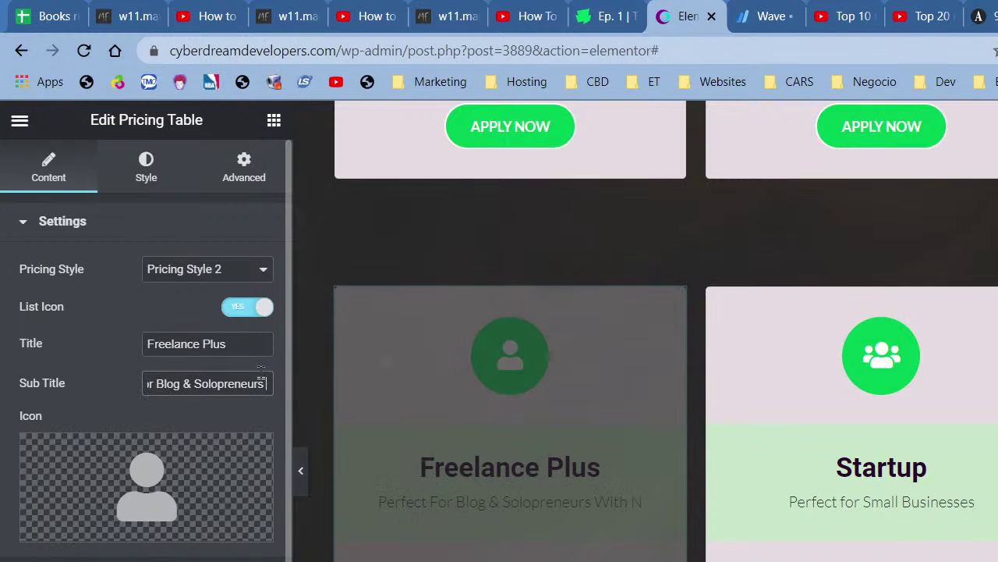
pyautogui.write('With no bra')
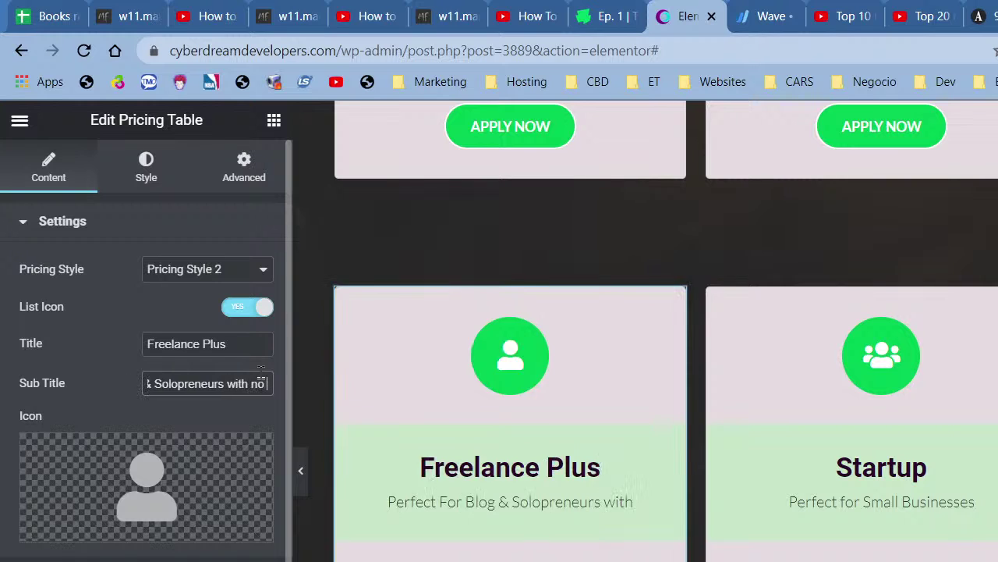
pyautogui.write('nd')
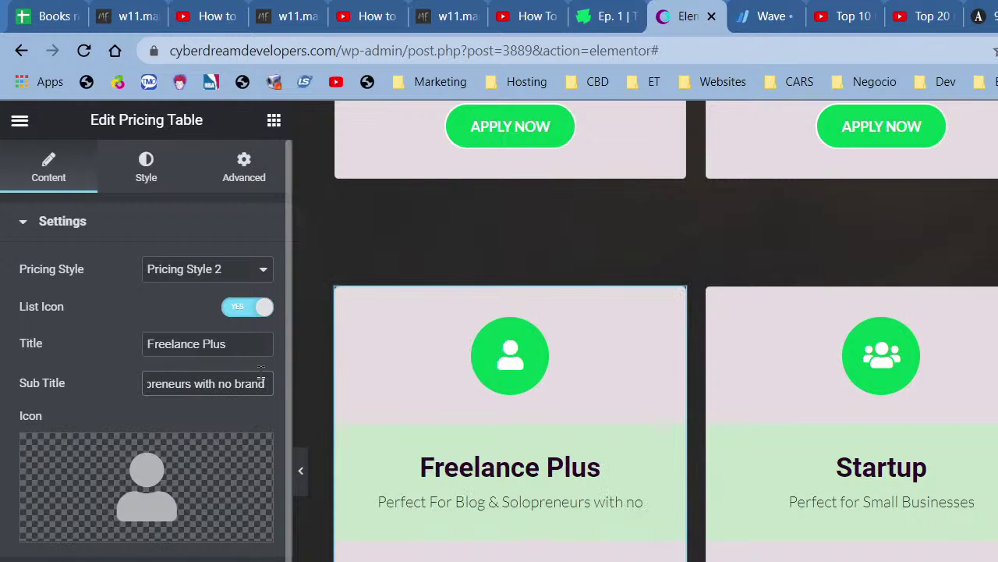
pyautogui.write(' recognition')
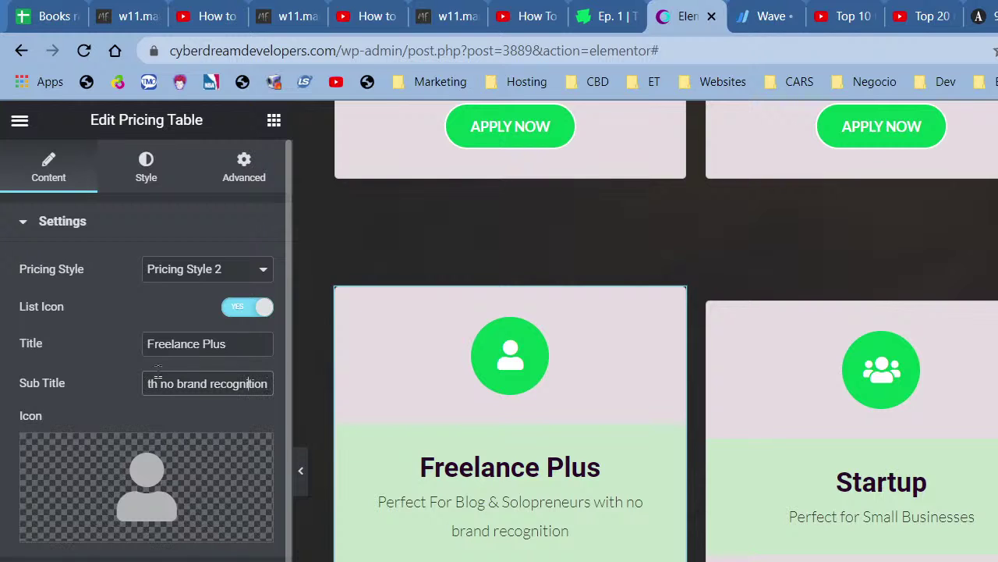
# Change "Blog" to "Blogs" in the Freelance Plus table's subtitle.
pyautogui.press('Left')
pyautogui.press('Left')
pyautogui.press('Left')
pyautogui.press('Left')
pyautogui.press('Left')
pyautogui.press('Left')
pyautogui.press('Left')
pyautogui.press('Left')
pyautogui.press('Left')
pyautogui.press('Left')
pyautogui.press('Left')
pyautogui.press('Left')
pyautogui.press('Left')
pyautogui.press('Left')
pyautogui.press('Left')
pyautogui.press('Left')
pyautogui.press('Left')
pyautogui.press('Left')
pyautogui.press('Left')
pyautogui.press('Left')
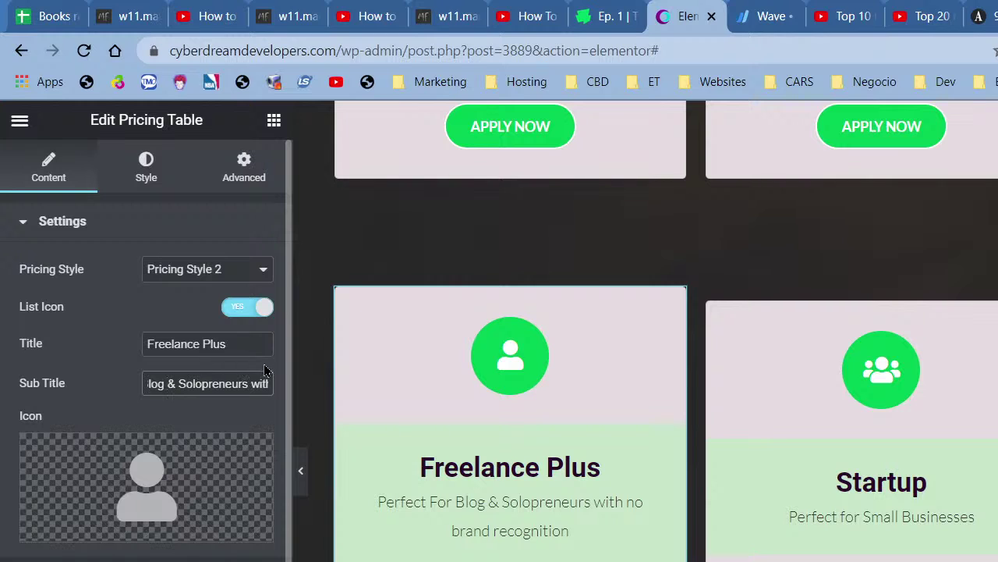
pyautogui.write('s')
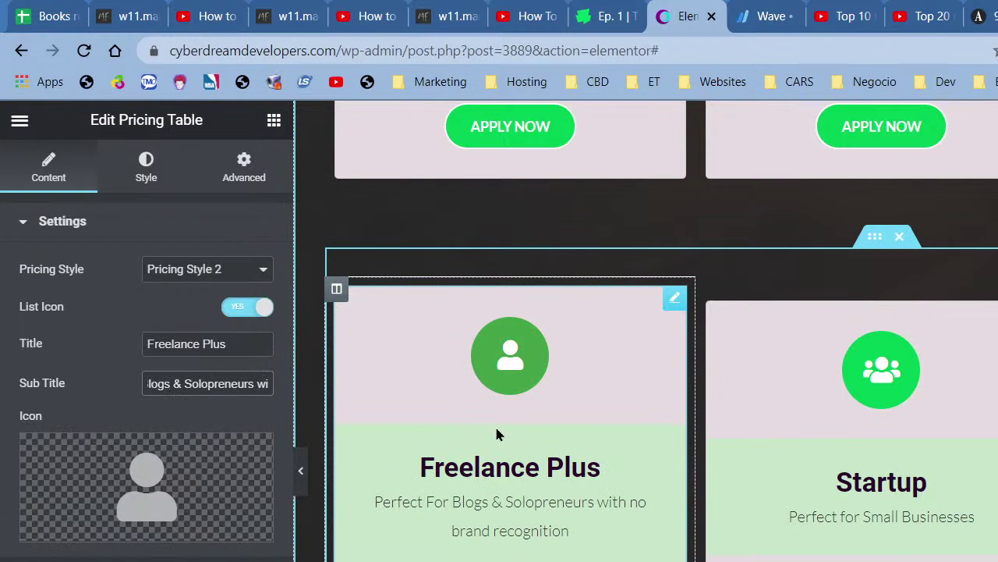
# Correct the original Freelance table's subtitle in the upper row to "Perfect For Blogs & Solopreneurs".
pyautogui.hotkey('ctrl', 'z')
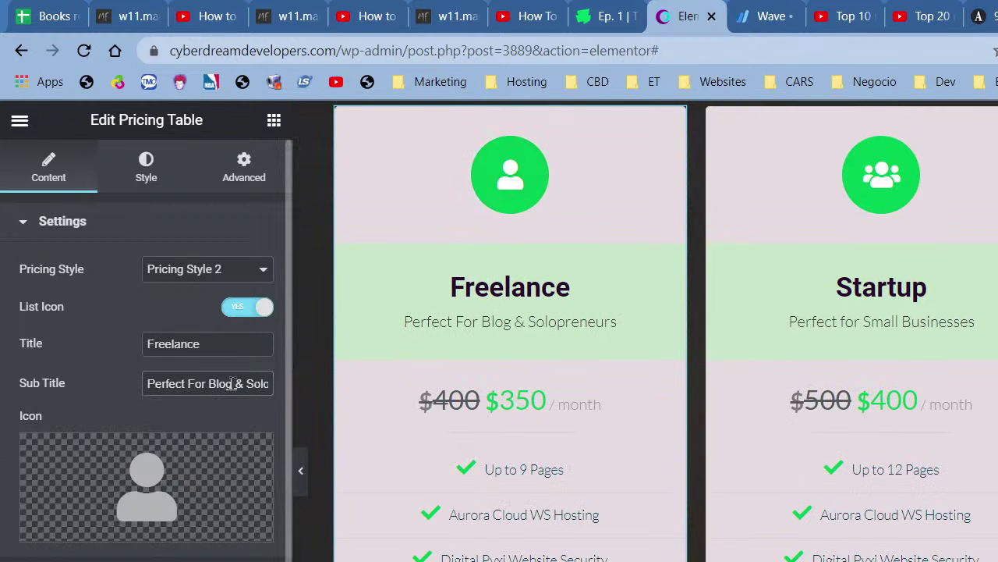
pyautogui.hotkey('ctrl', 'shift', 'z')
pyautogui.scroll(-6, 591, 439)
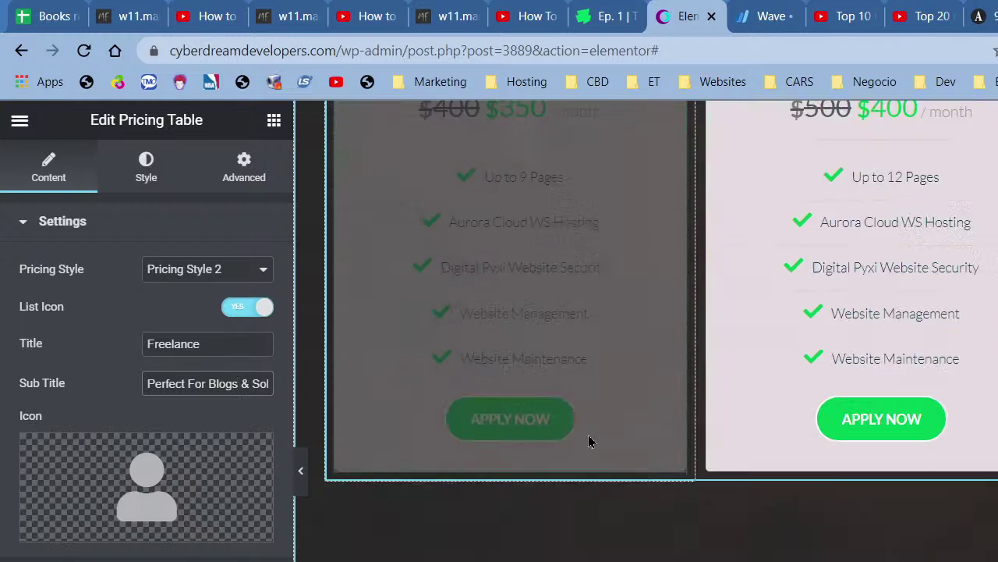
# Retitle the duplicated Startup table "Startup Plus" and set its subtitle to "Perfect for Small Businesses who need to connect with new clients".
pyautogui.click(764, 452)
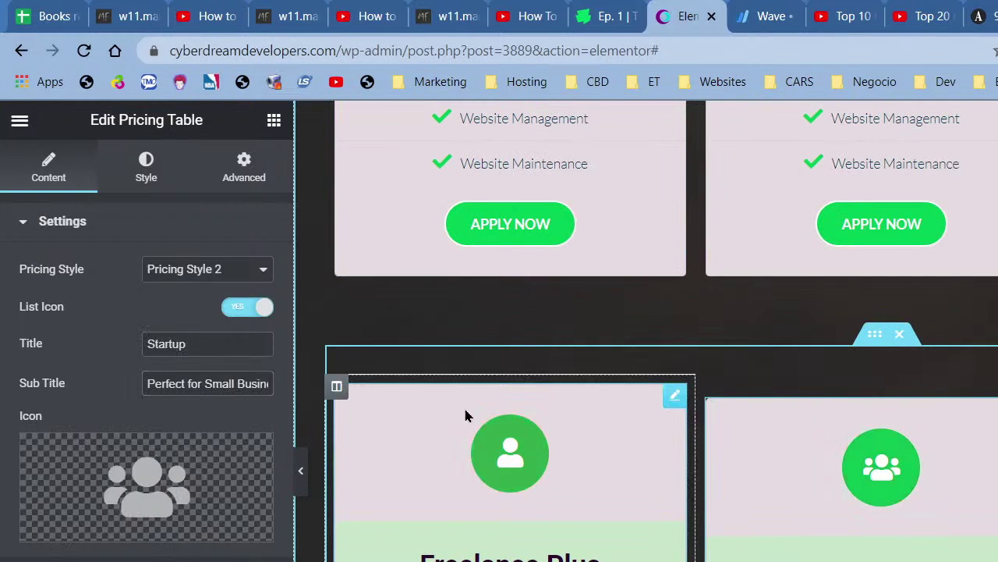
pyautogui.click(197, 343)
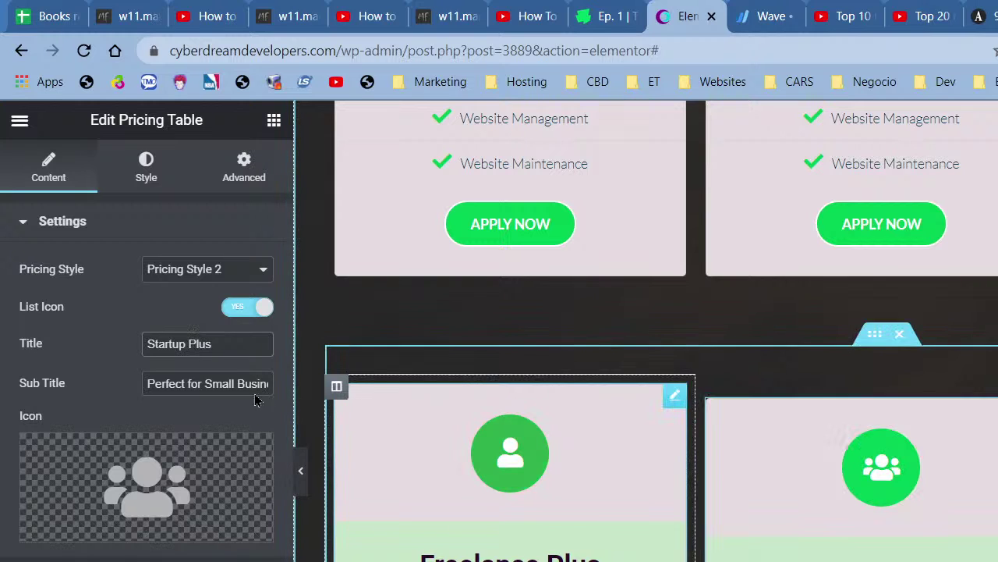
pyautogui.press('Right')
pyautogui.press('Right')
pyautogui.press('Right')
pyautogui.press('Right')
pyautogui.press('Right')
pyautogui.press('Right')
pyautogui.press('Right')
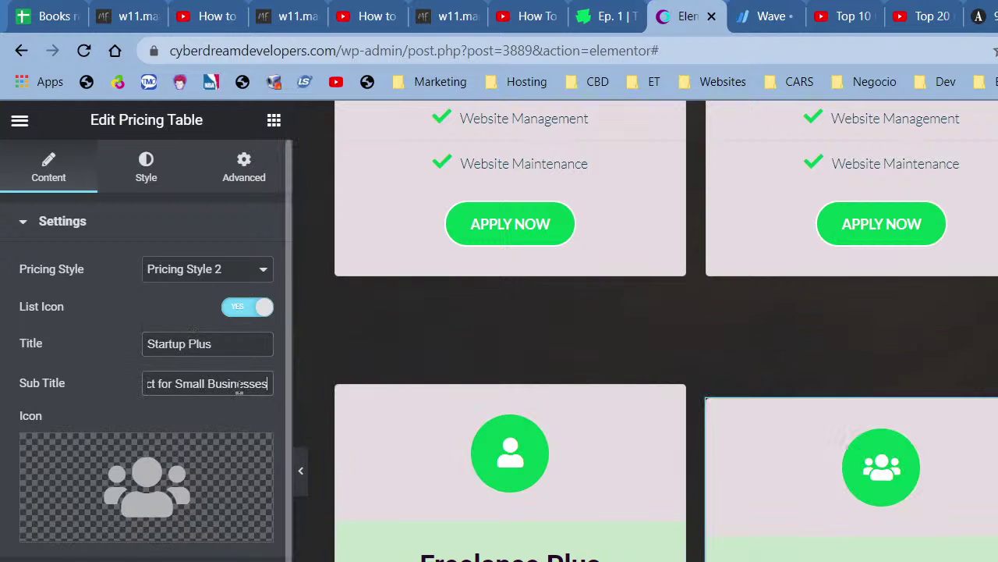
pyautogui.write('who need ')
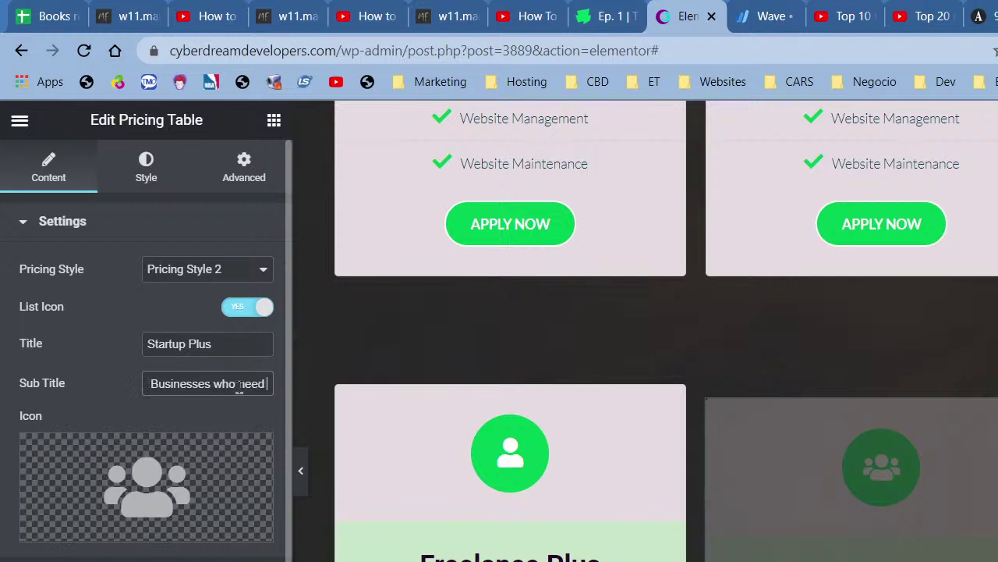
pyautogui.write('to c')
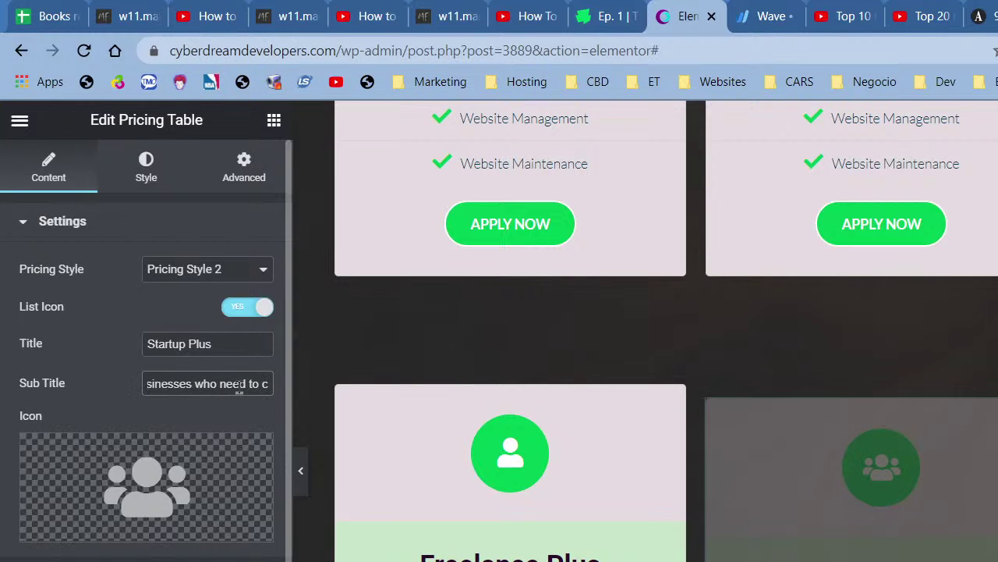
pyautogui.write('onnect with new')
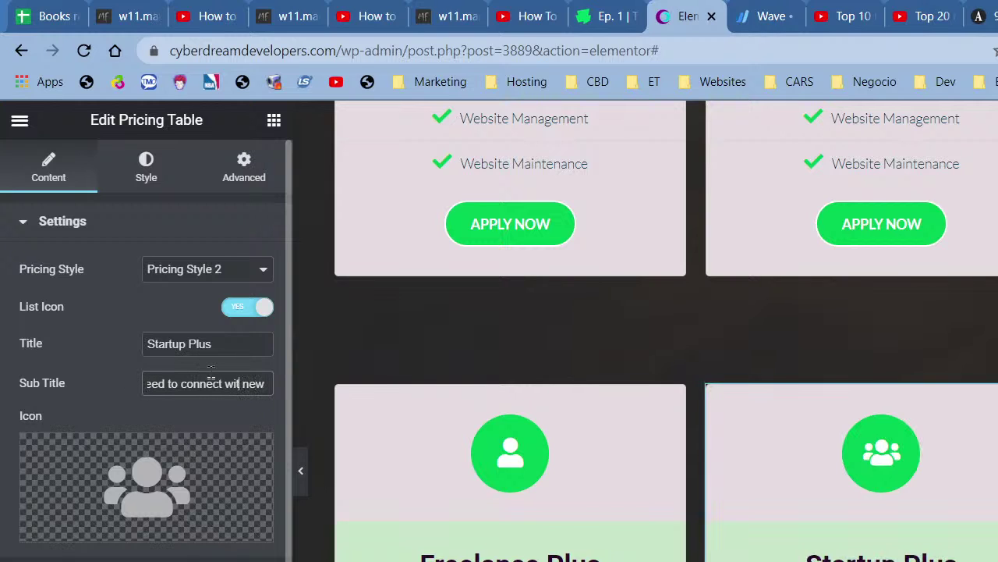
pyautogui.write(' h')
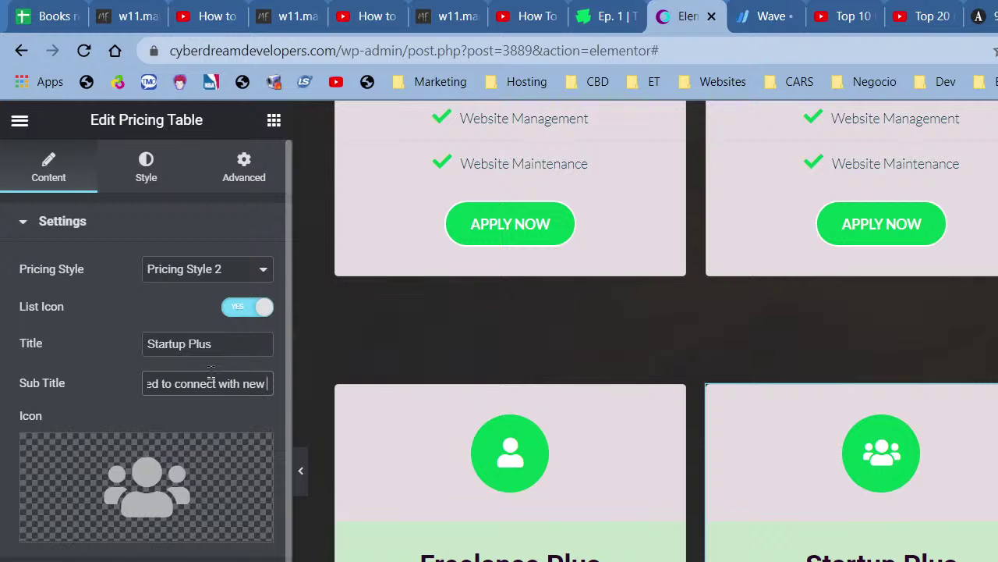
pyautogui.write('clients')
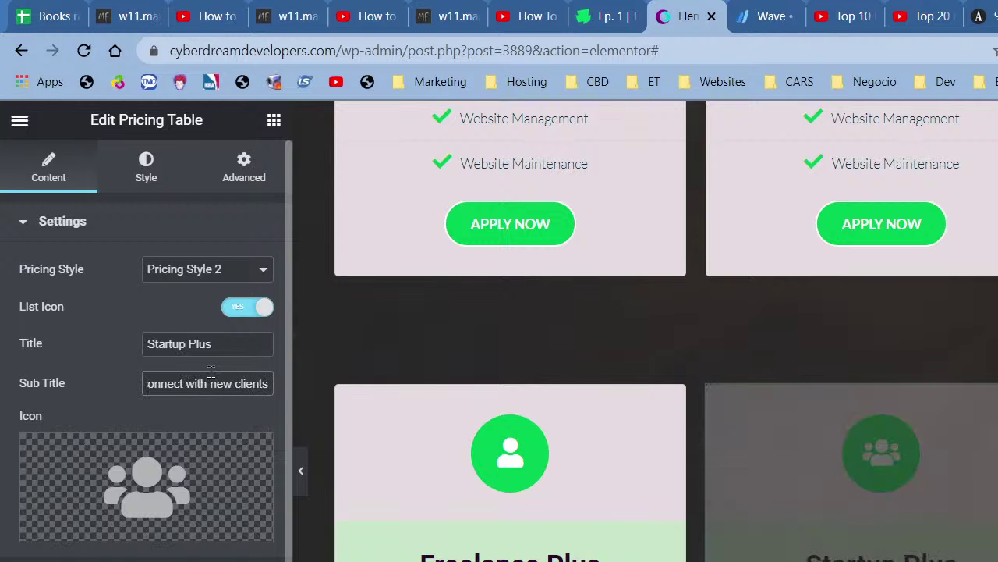
# Change the duplicated Agency table's subtitle in the lower row to "Perfect for growing businesses" with lowercase wording.
pyautogui.click(997, 453)
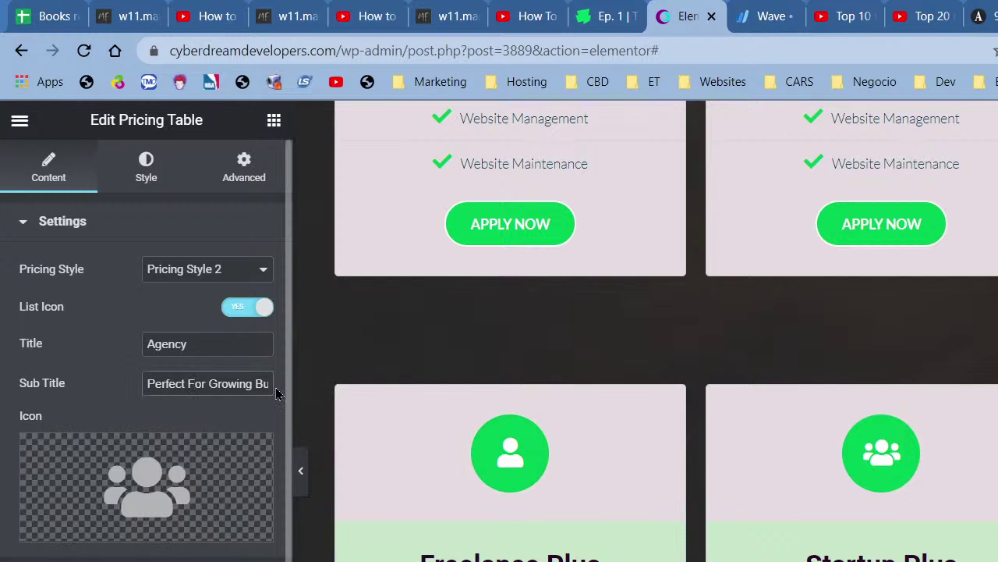
pyautogui.press('BackSpace')
pyautogui.write('f')
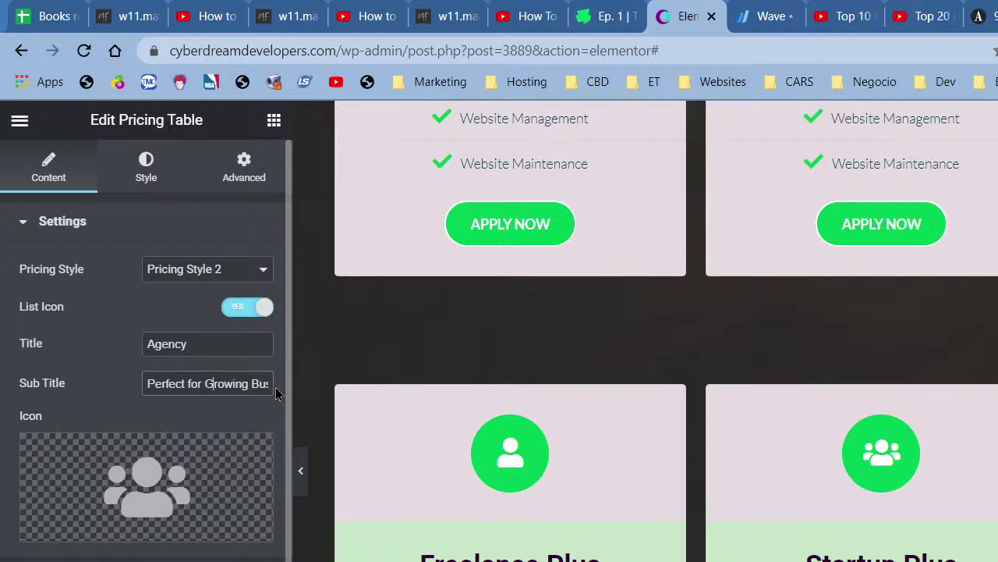
pyautogui.press('BackSpace')
pyautogui.write('g')
pyautogui.press('BackSpace')
pyautogui.write('b')
pyautogui.press('End')
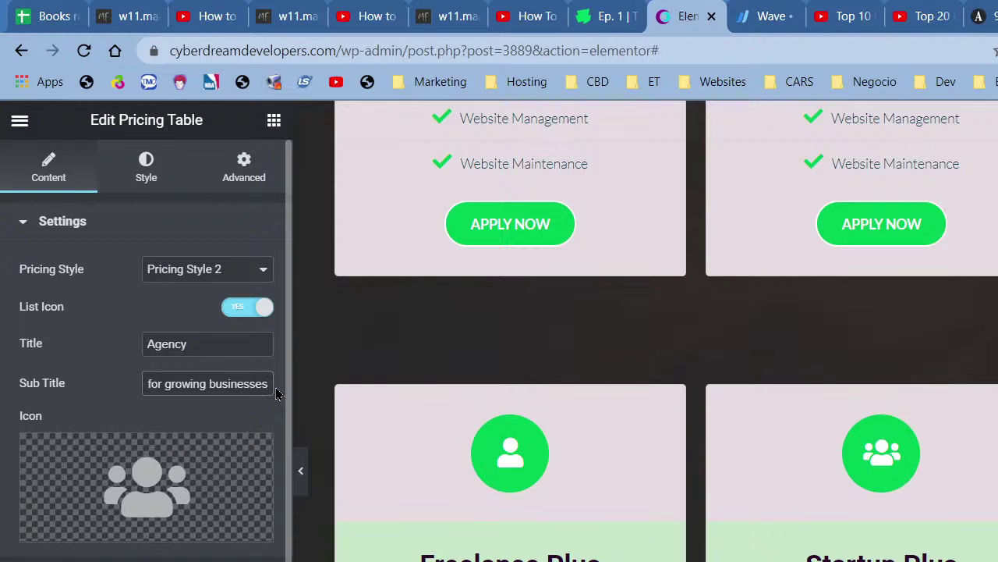
# Extend the lower Agency table's subtitle to "Perfect for growing businesses that need a solid online presence".
pyautogui.write('who')
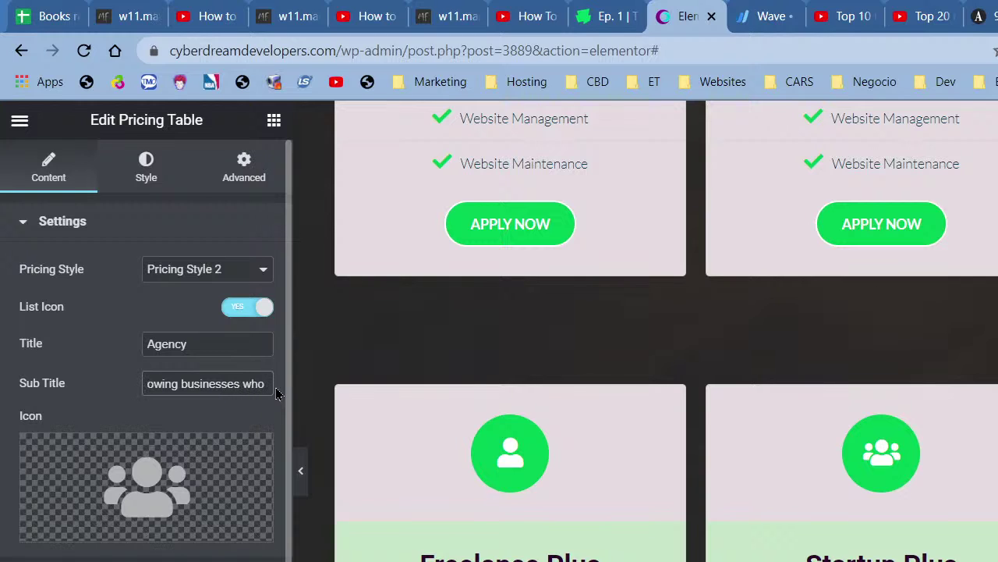
pyautogui.press('BackSpace')
pyautogui.press('BackSpace')
pyautogui.press('BackSpace')
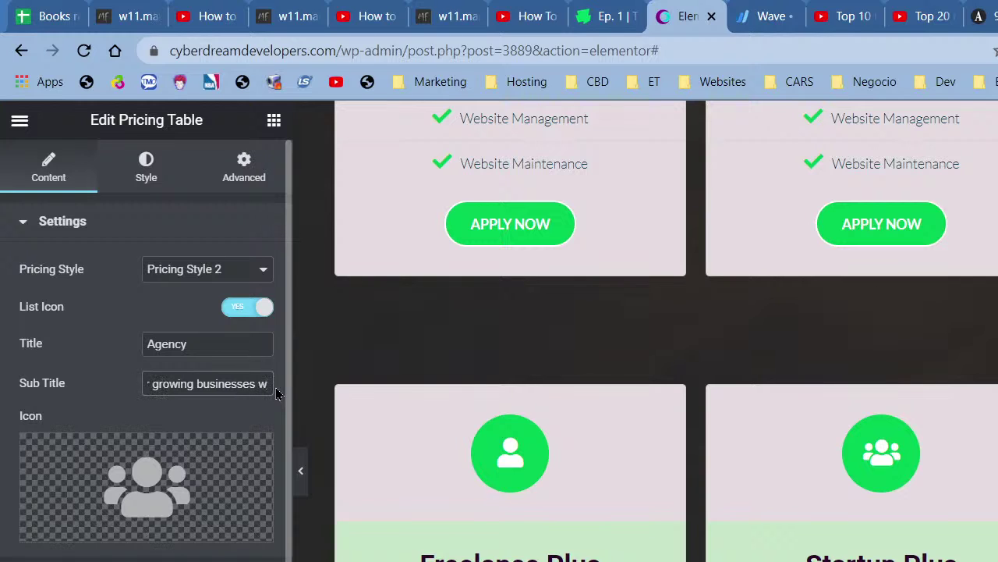
pyautogui.press('BackSpace')
pyautogui.write('that need')
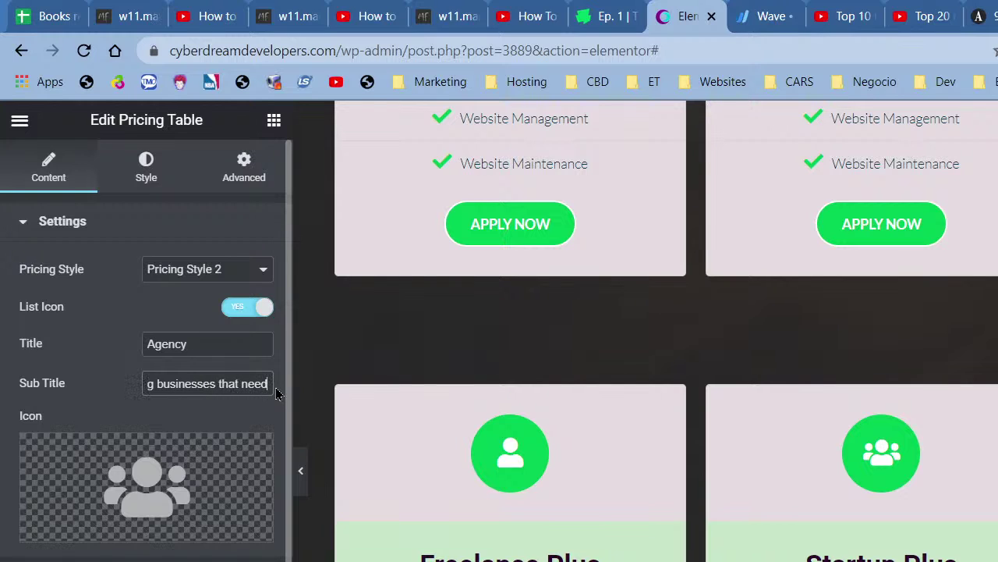
pyautogui.write(' a so')
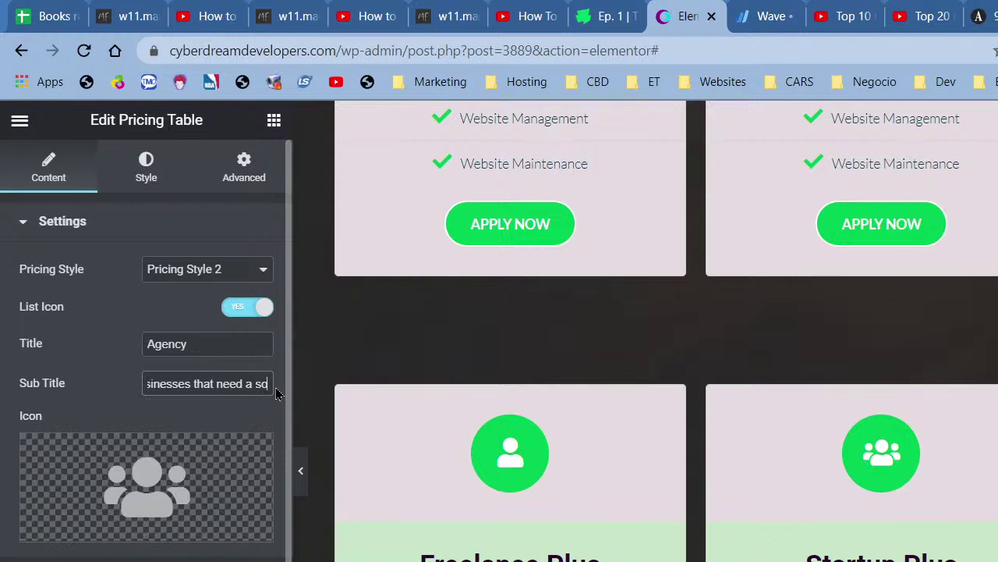
pyautogui.write('lid online presence')
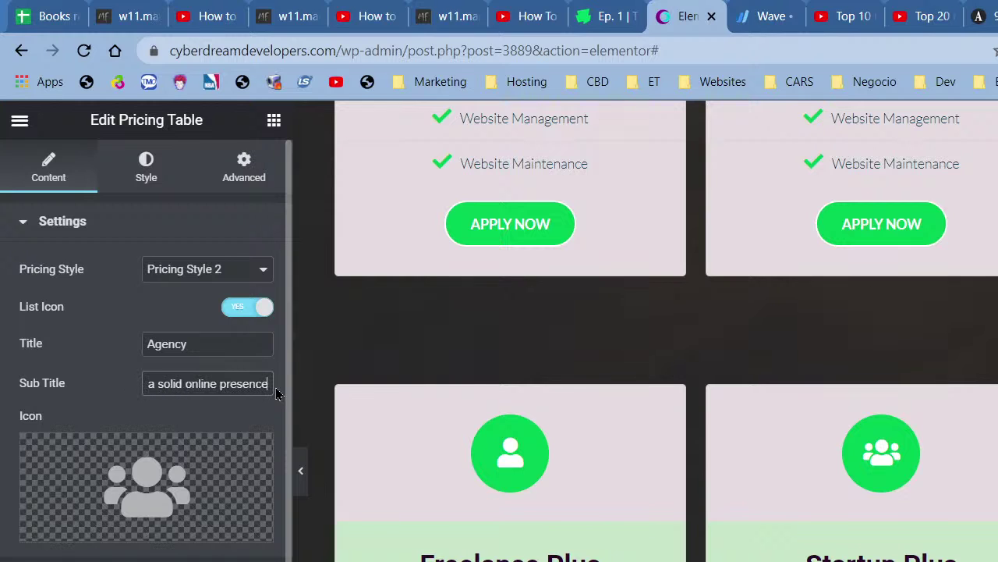
# Lowercase "small businesses" in the Startup Plus table's subtitle.
pyautogui.click(881, 453)
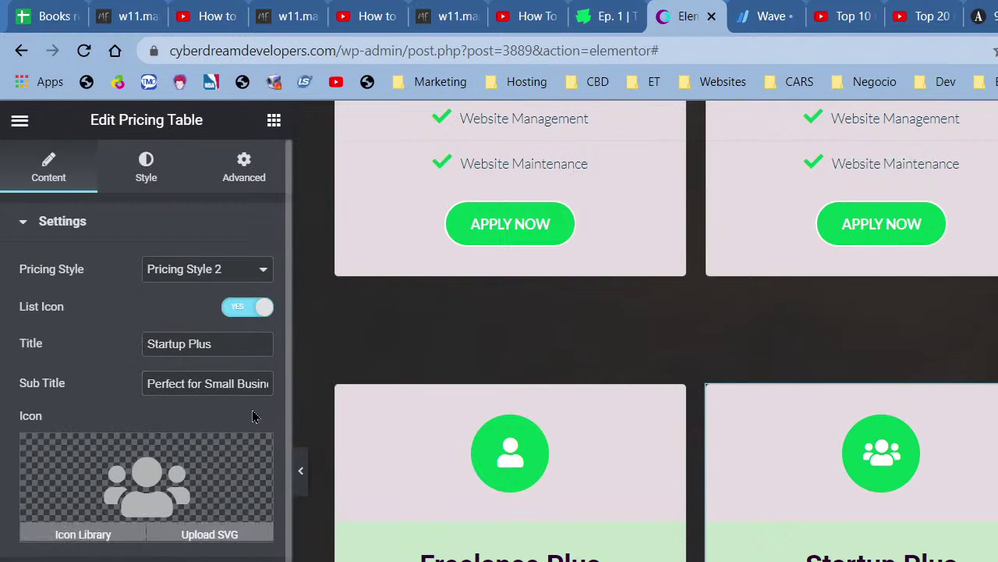
pyautogui.click(206, 383)
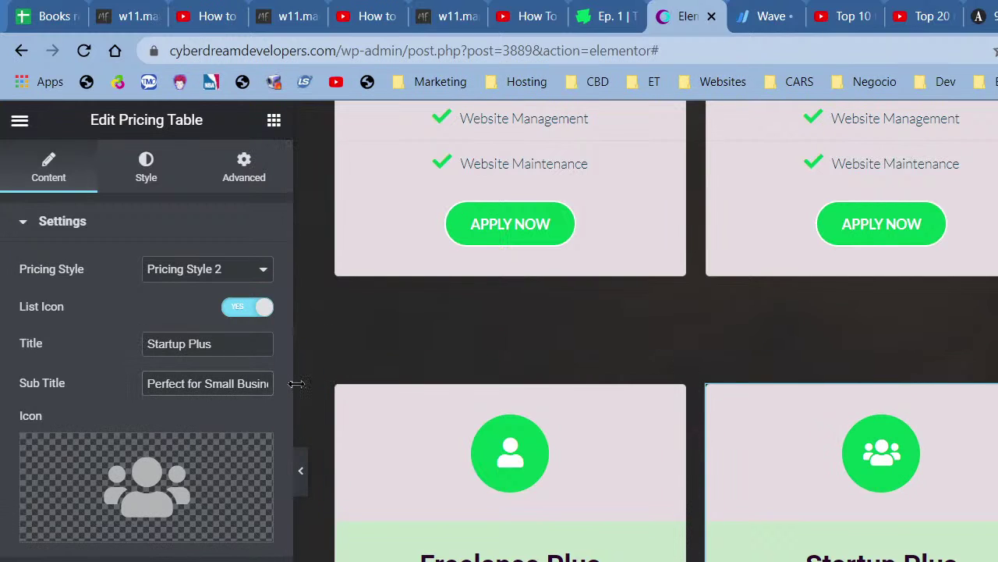
pyautogui.press('BackSpace')
pyautogui.write('s')
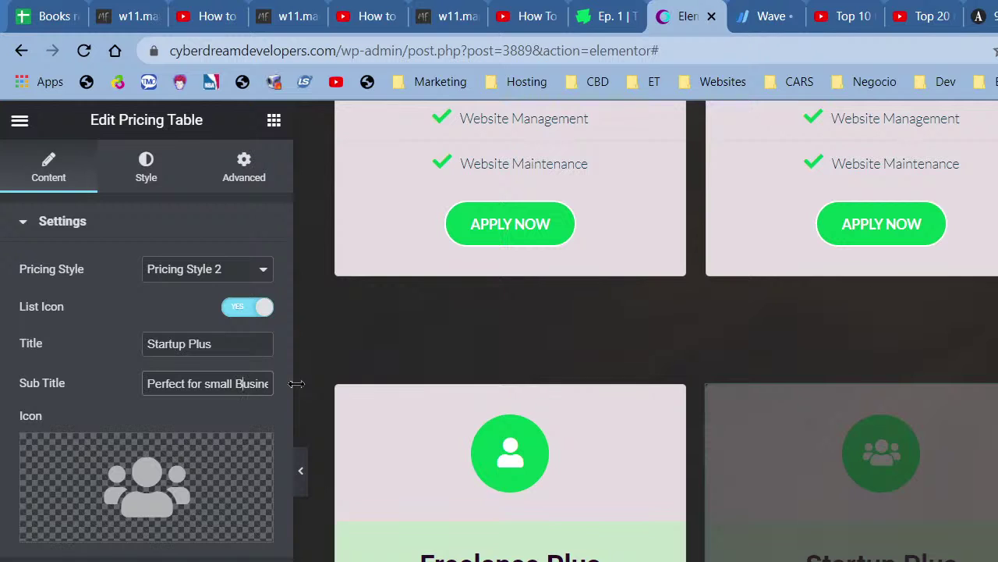
pyautogui.press('BackSpace')
pyautogui.write('b')
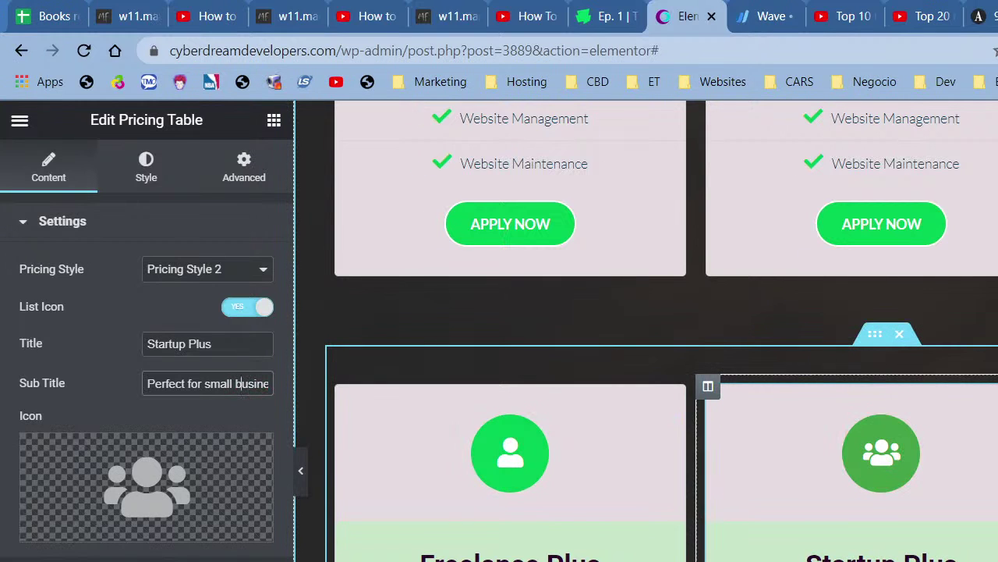
# Lowercase "growing businesses" in the original Agency table's subtitle in the upper row.
pyautogui.scroll(5, 511, 351)
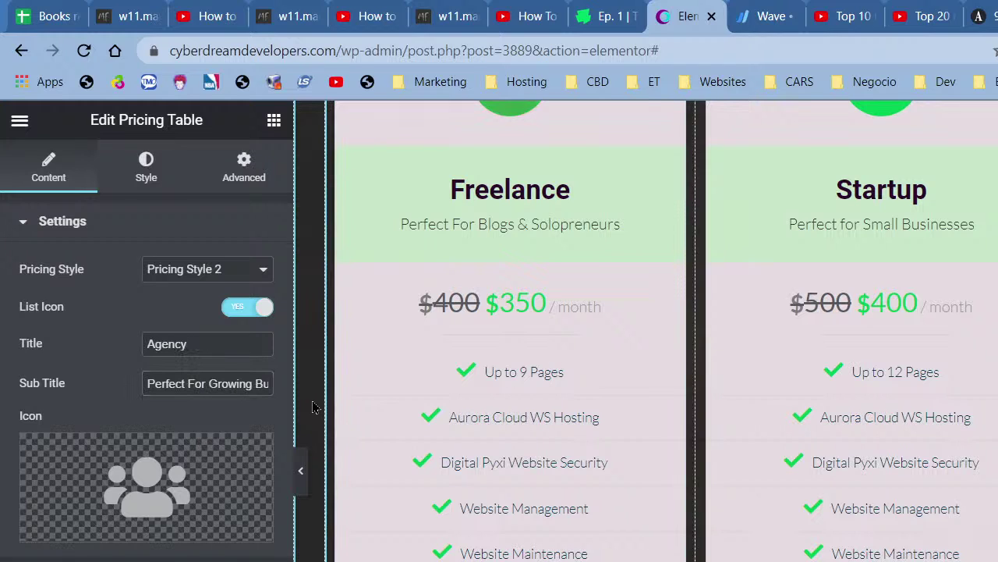
pyautogui.click(217, 383)
pyautogui.press('BackSpace')
pyautogui.write('g')
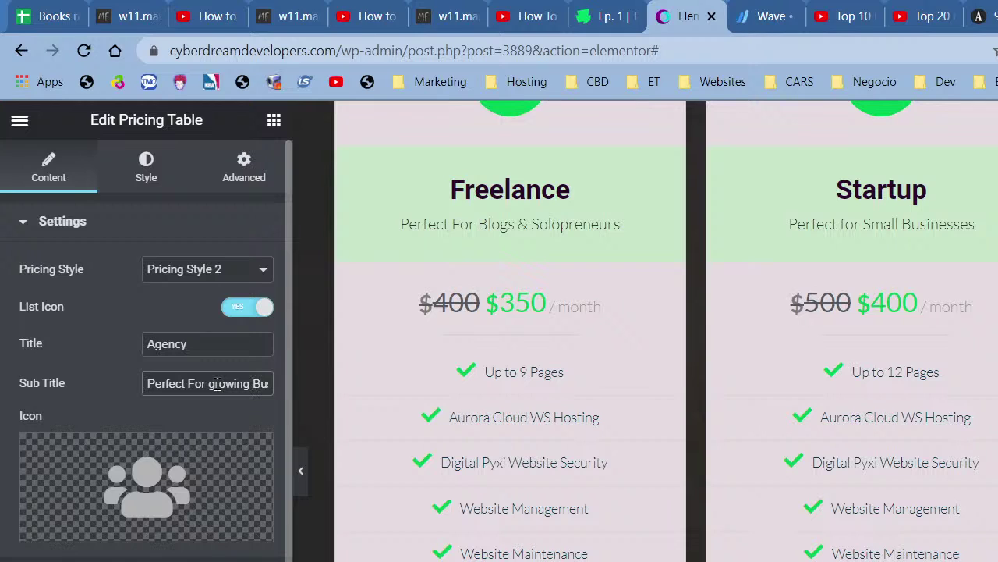
pyautogui.press('BackSpace')
pyautogui.write('bus')
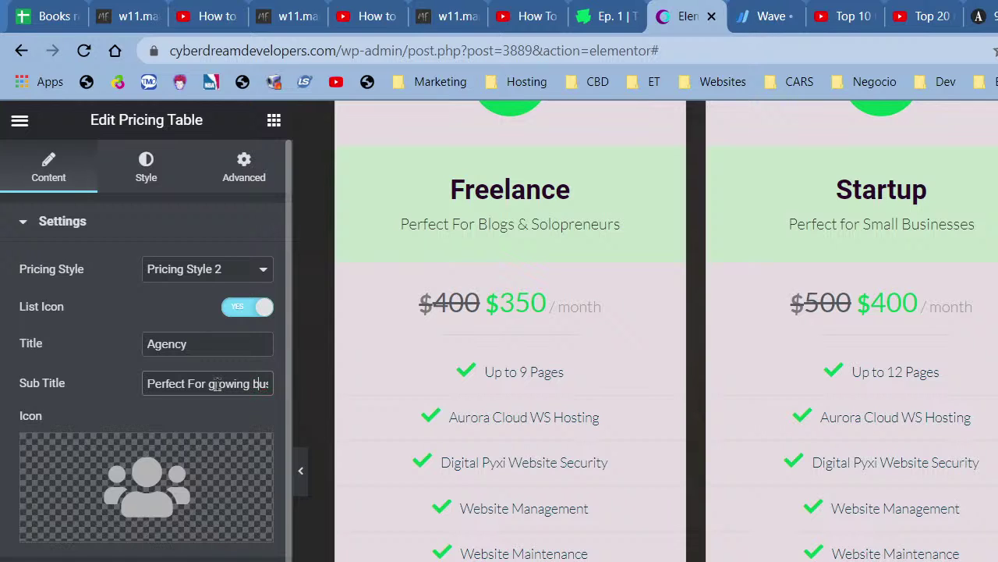
# Change the original Startup table's subtitle in the upper row to "Perfect for small businesses".
pyautogui.click(925, 248)
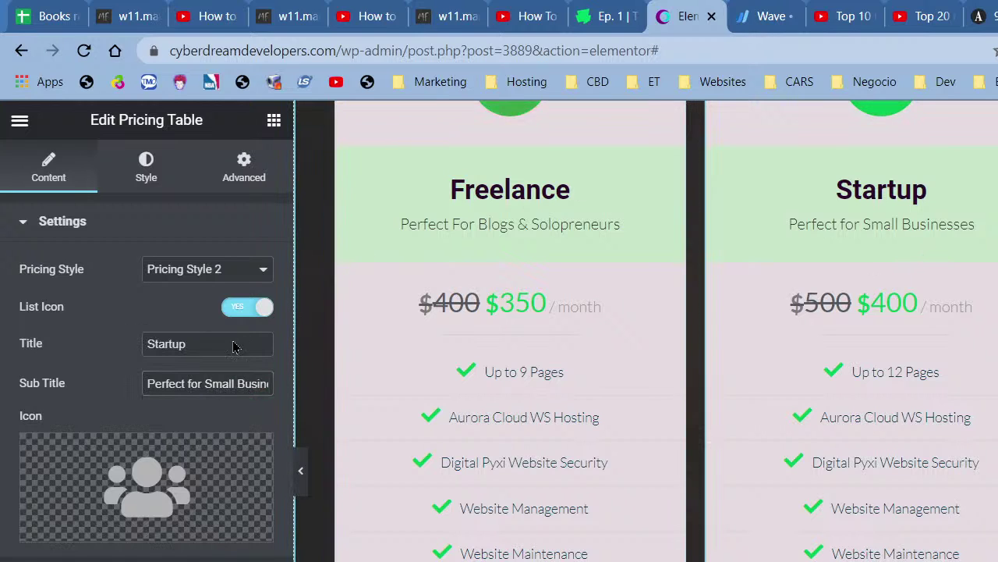
pyautogui.click(205, 383)
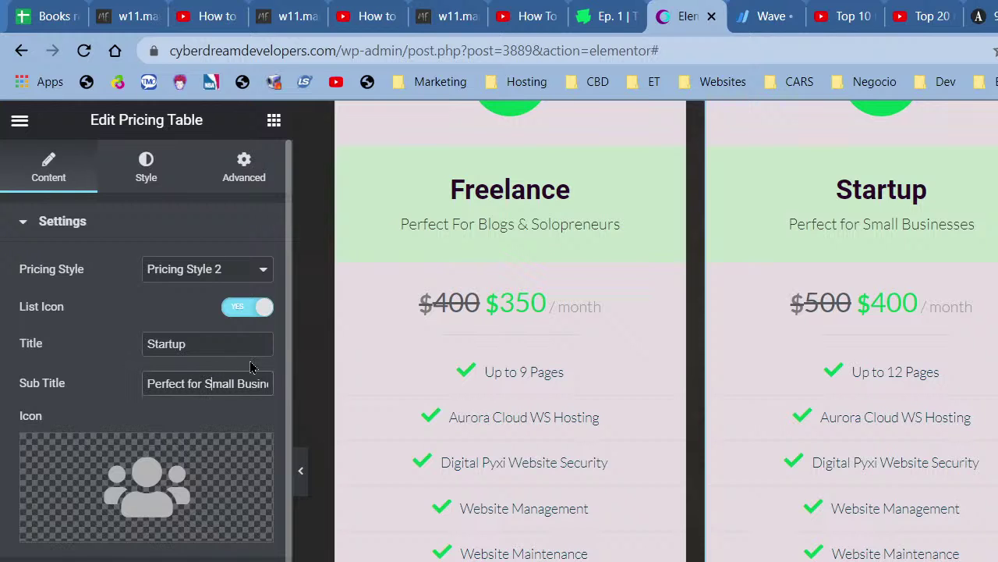
pyautogui.press('BackSpace')
pyautogui.write('s')
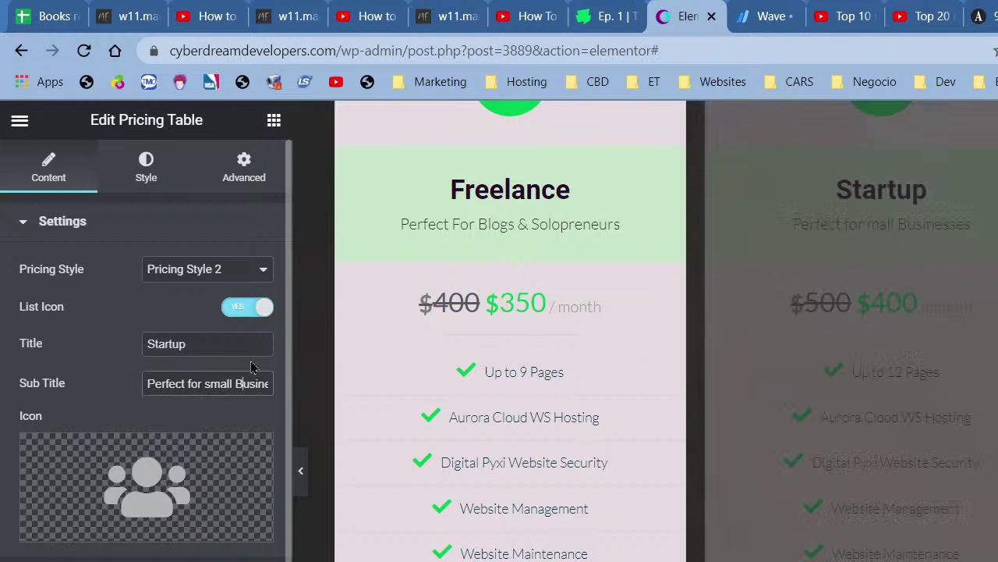
pyautogui.press('BackSpace')
pyautogui.write('b')
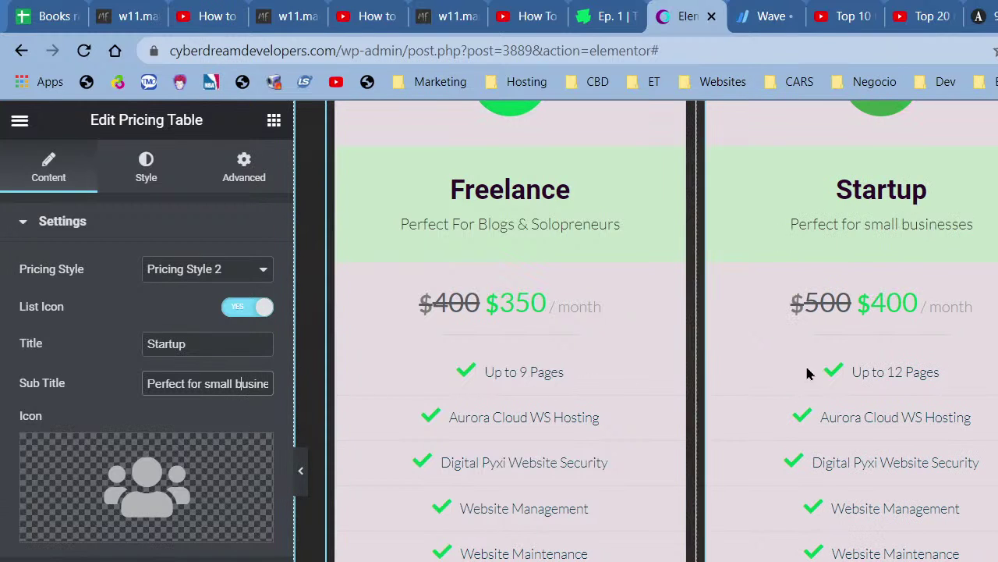
# Retitle the duplicated Agency table in the lower row "Agency Plus".
pyautogui.scroll(-1, 808, 373)
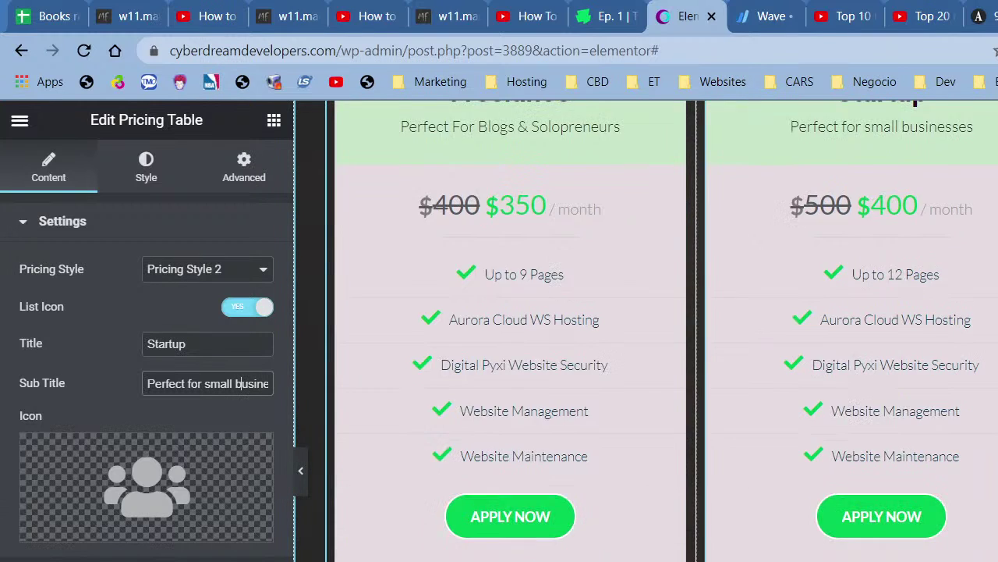
pyautogui.scroll(-3, 662, 332)
pyautogui.scroll(-2, 661, 332)
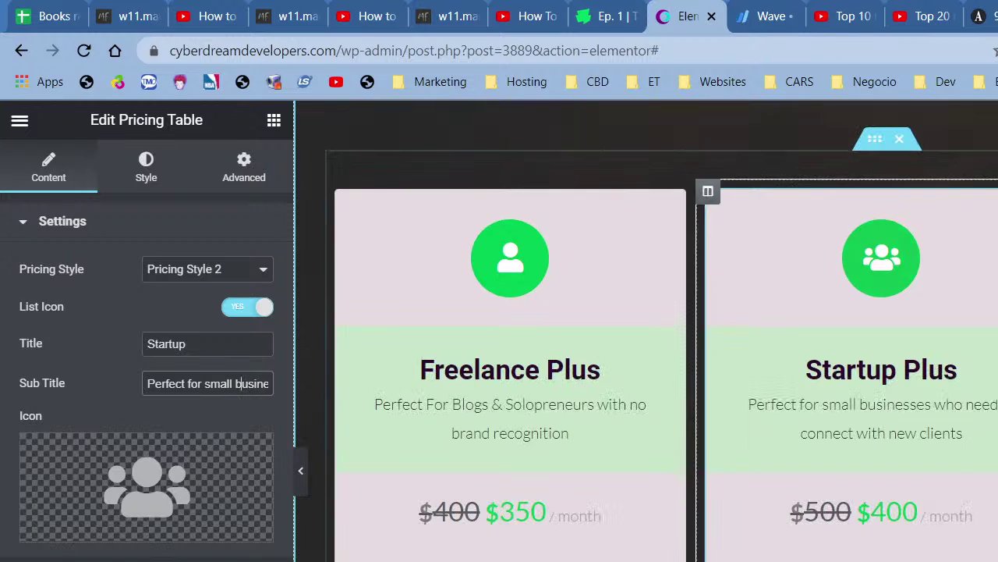
pyautogui.scroll(-1, 662, 331)
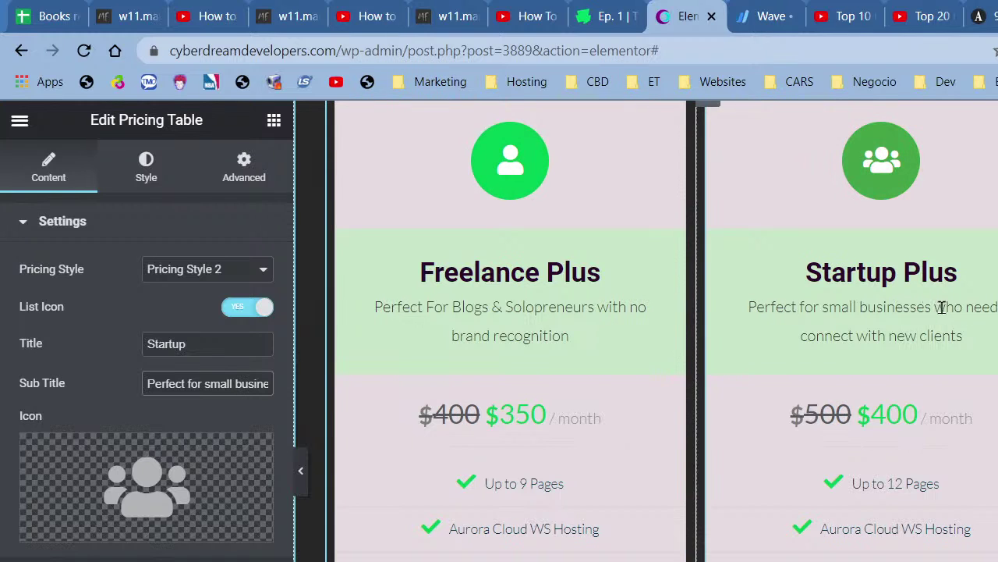
pyautogui.click(997, 308)
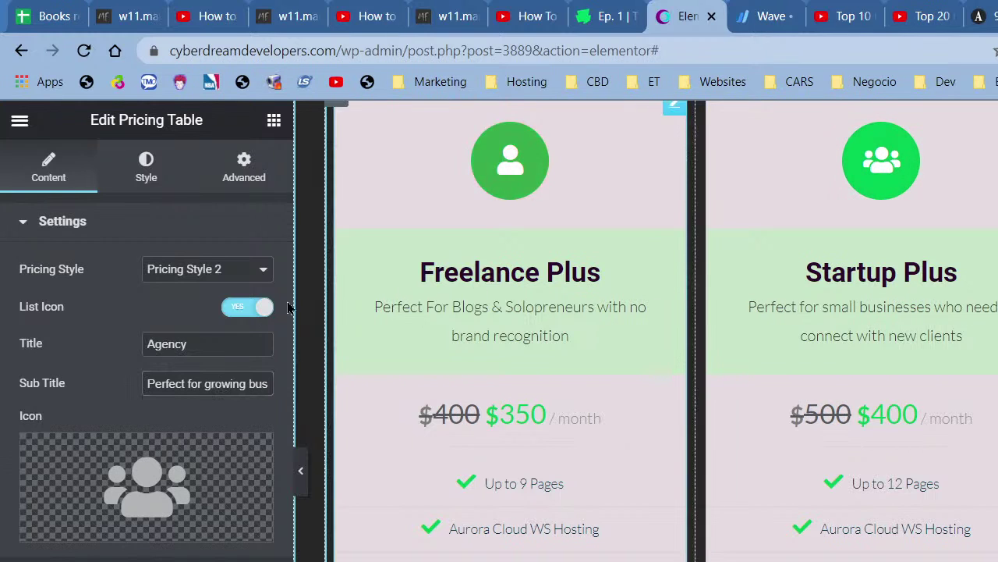
pyautogui.click(224, 336)
pyautogui.write('Plus')
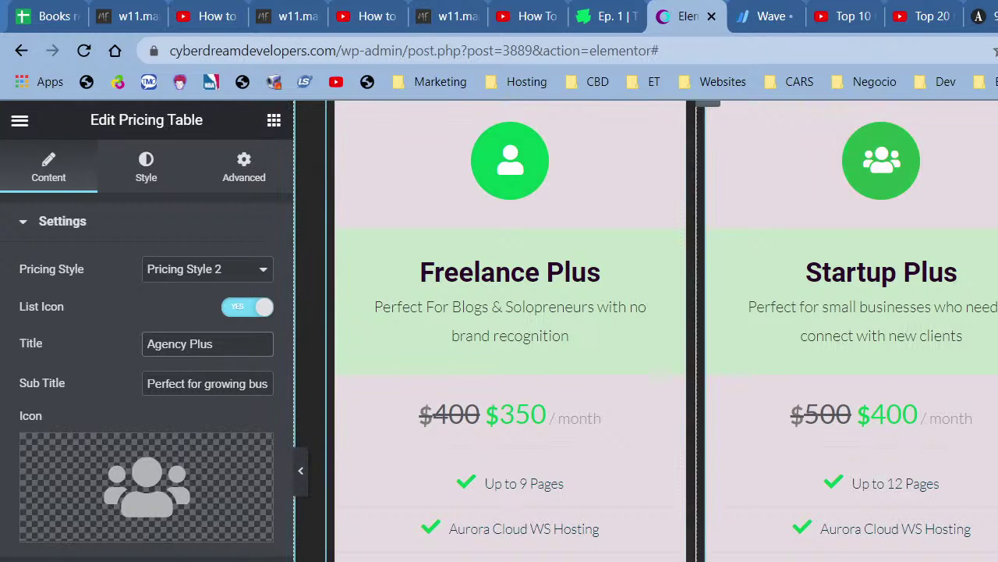
# Clear the sale price and the currency symbol of the Freelance pricing table.
pyautogui.scroll(-7, 842, 504)
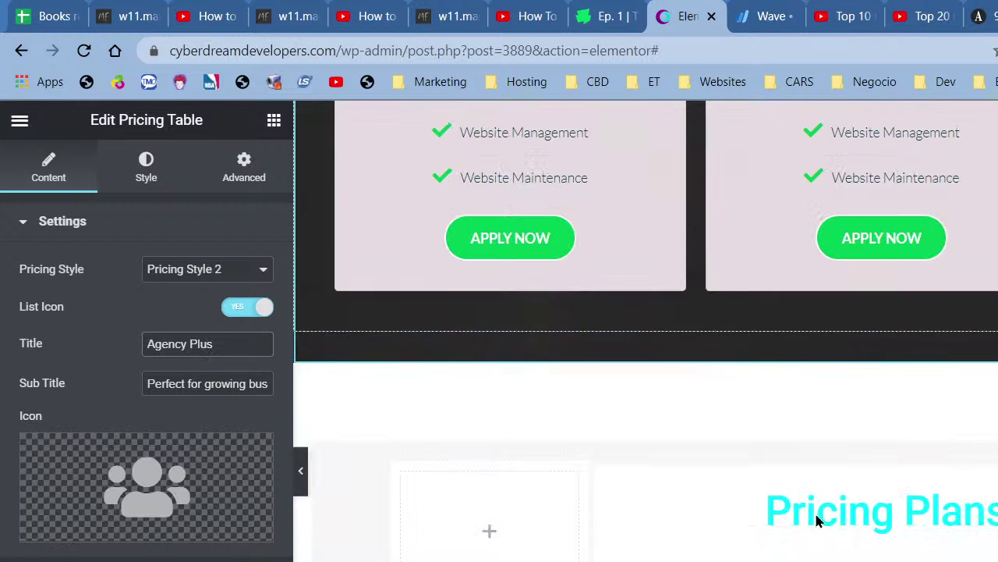
pyautogui.scroll(4, 815, 515)
pyautogui.scroll(-3, 816, 515)
pyautogui.scroll(6, 816, 515)
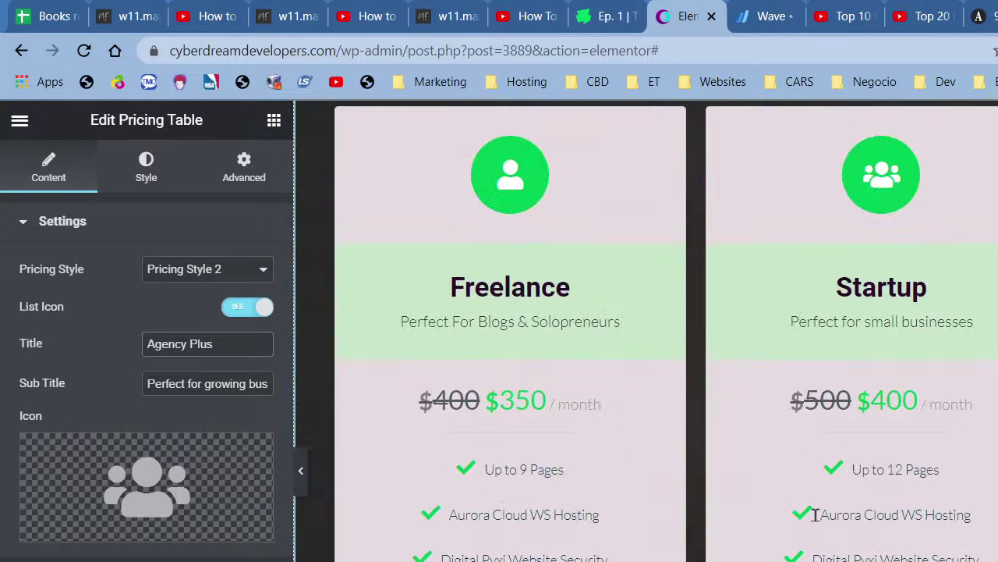
pyautogui.click(509, 403)
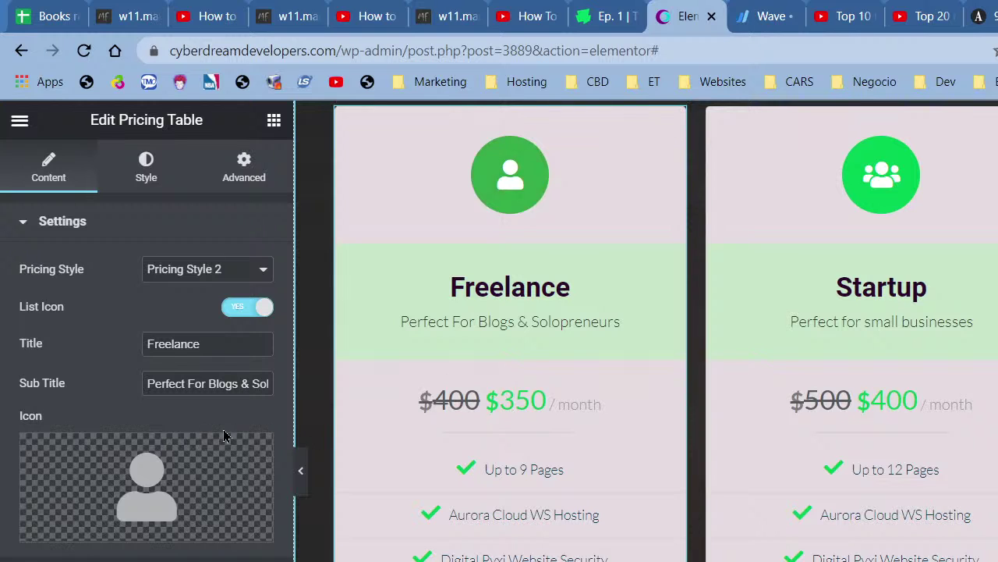
pyautogui.click(148, 560)
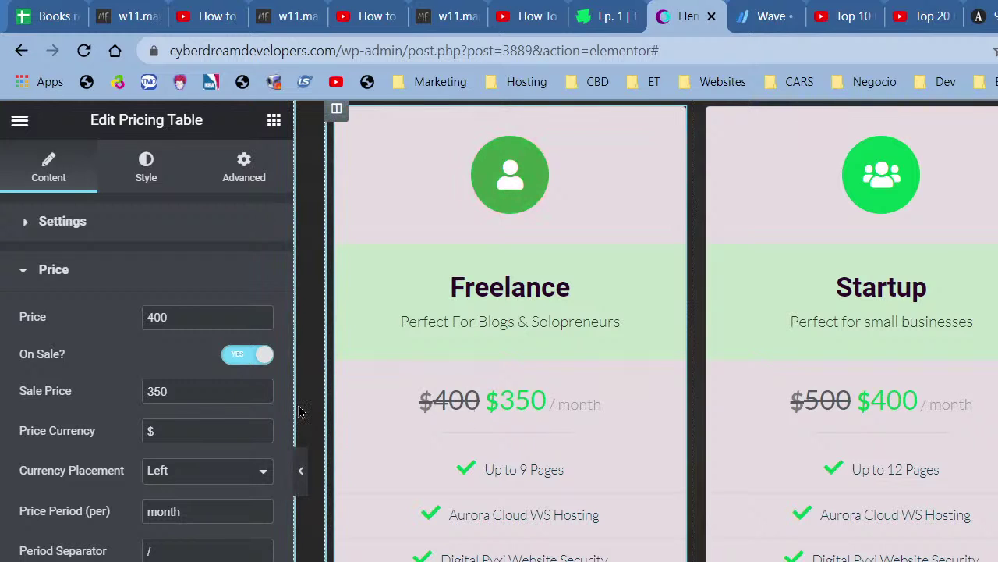
pyautogui.doubleClick(166, 392)
pyautogui.press('BackSpace')
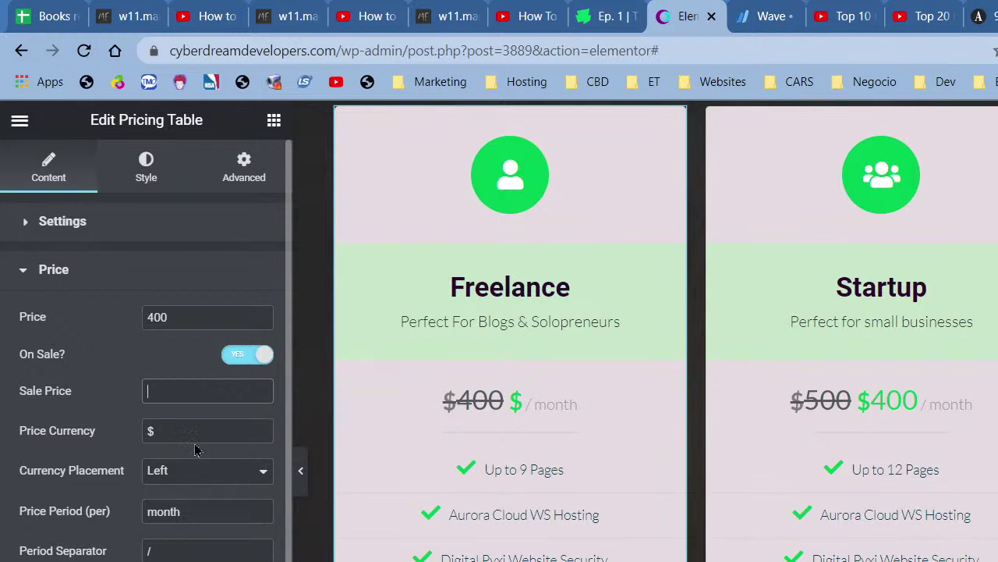
pyautogui.press('BackSpace')
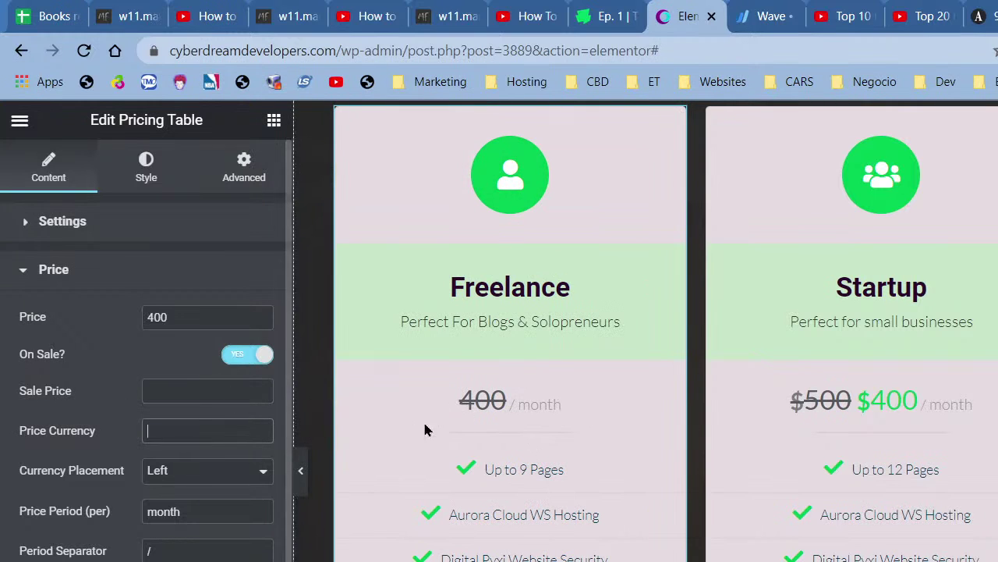
# Clear the sale price and the currency symbol of the Startup pricing table.
pyautogui.click(858, 419)
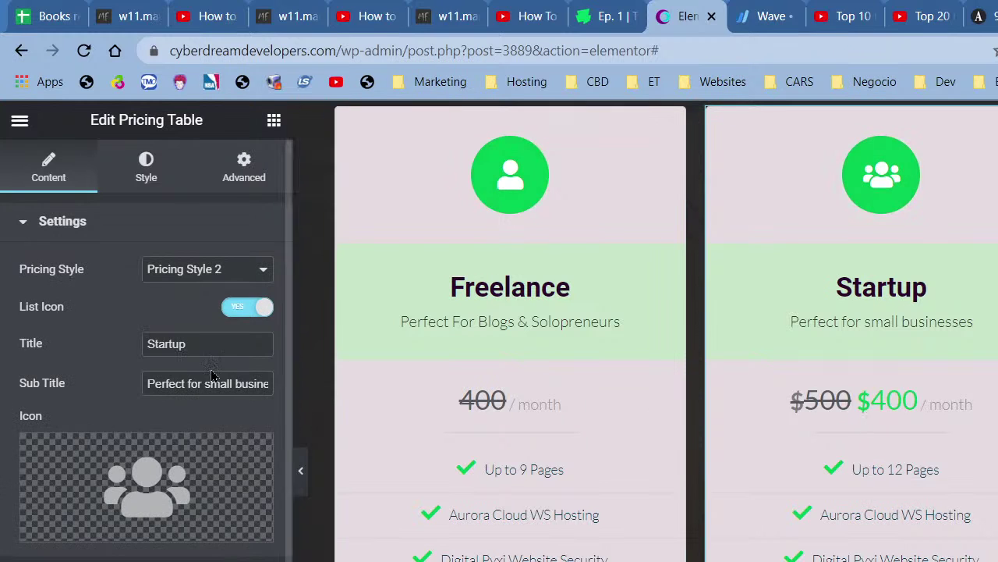
pyautogui.scroll(-2, 187, 437)
pyautogui.click(178, 478)
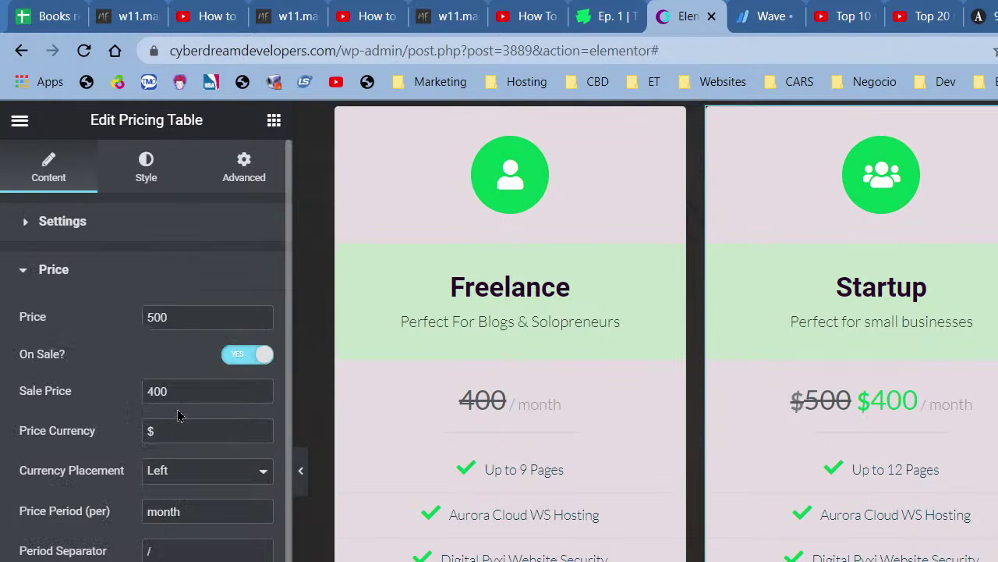
pyautogui.doubleClick(160, 391)
pyautogui.press('BackSpace')
pyautogui.click(148, 430)
pyautogui.press('BackSpace')
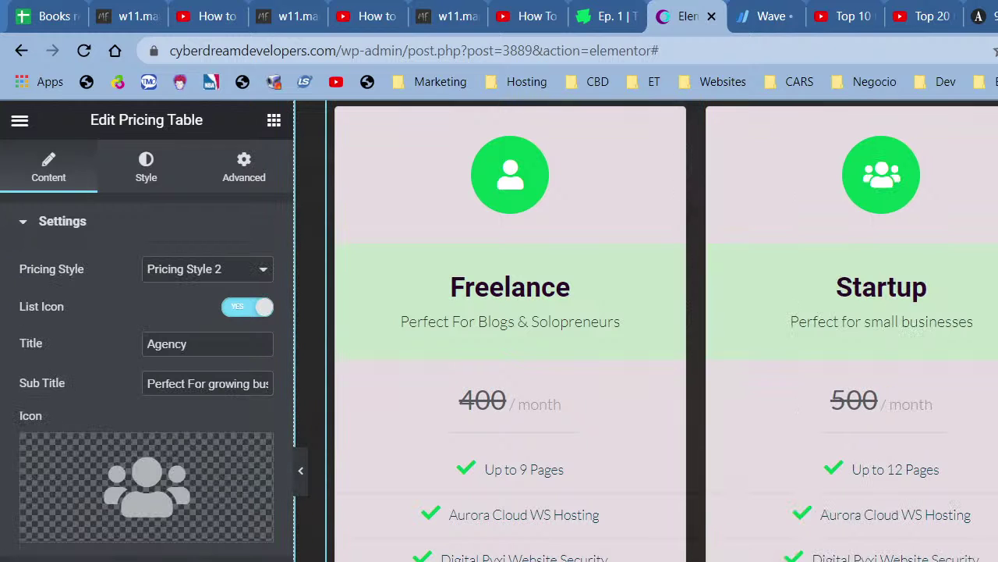
# Set the Freelance Plus pricing table's price to 1000 and its sale price to 950.
pyautogui.scroll(-10, 724, 542)
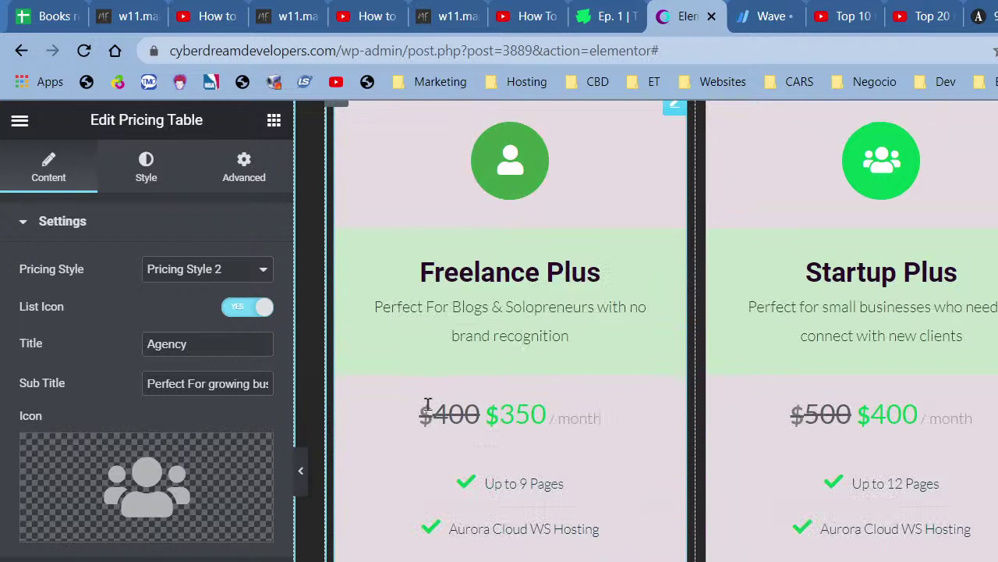
pyautogui.scroll(-8, 478, 411)
pyautogui.scroll(-10, 550, 476)
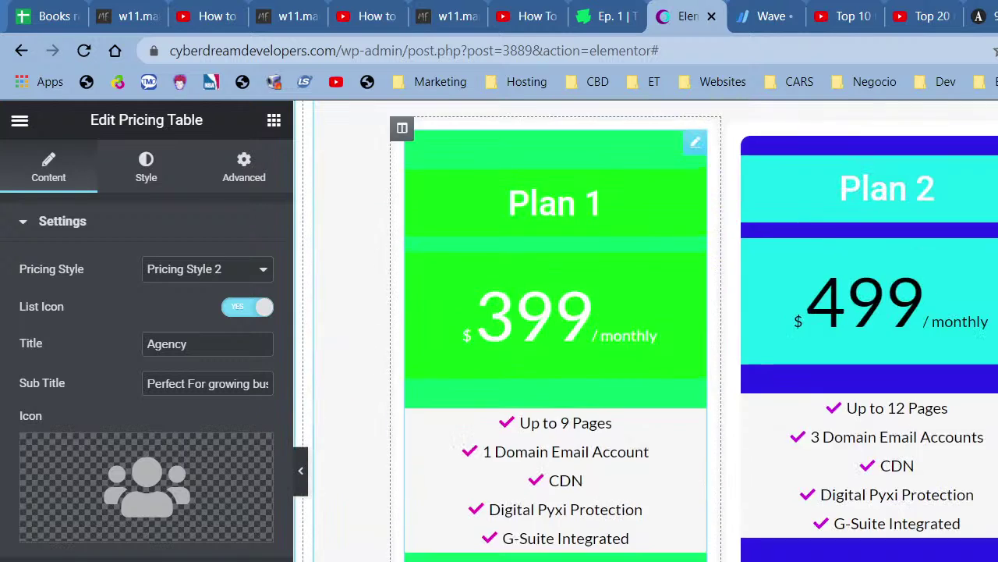
pyautogui.scroll(8, 555, 474)
pyautogui.scroll(8, 554, 474)
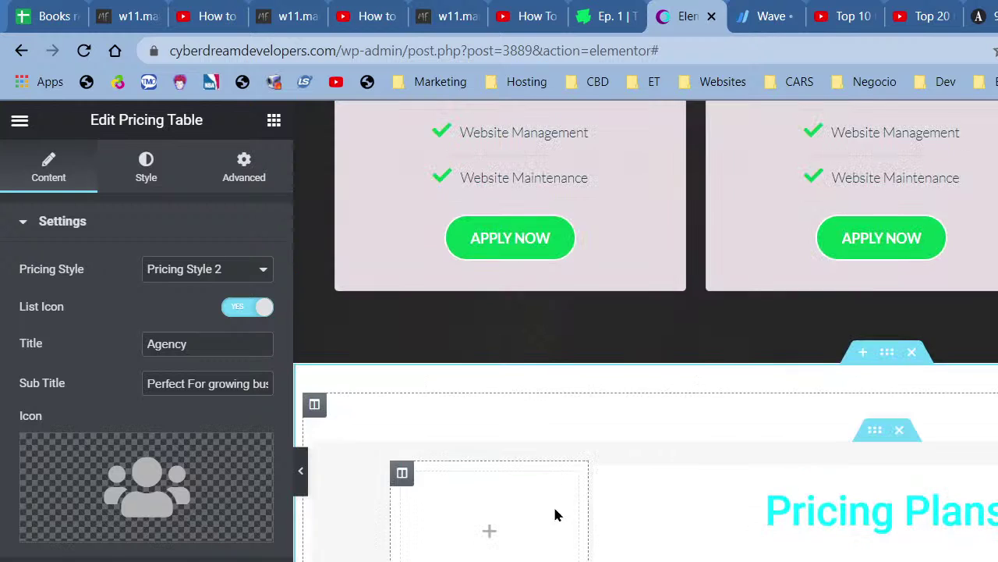
pyautogui.click(545, 403)
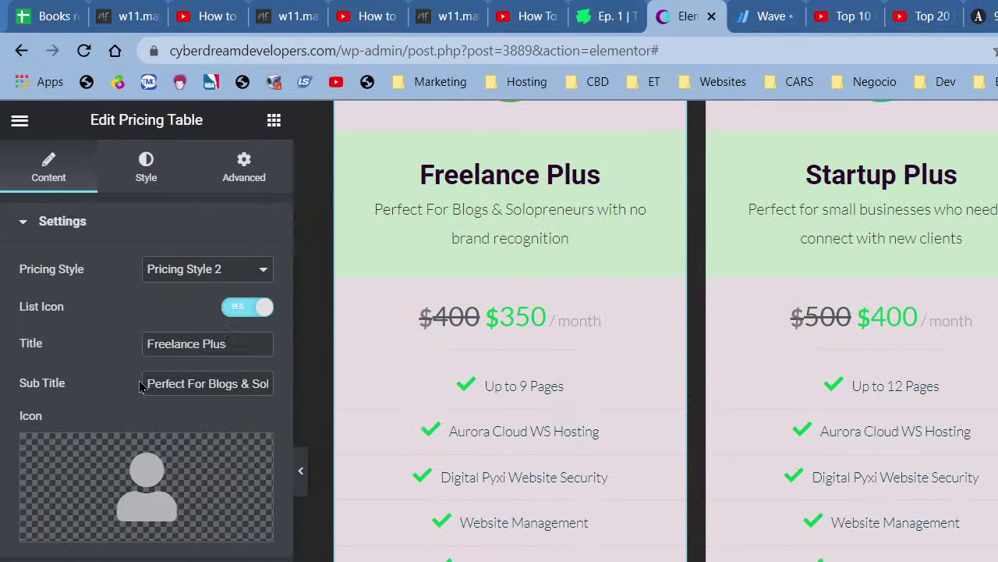
pyautogui.click(129, 555)
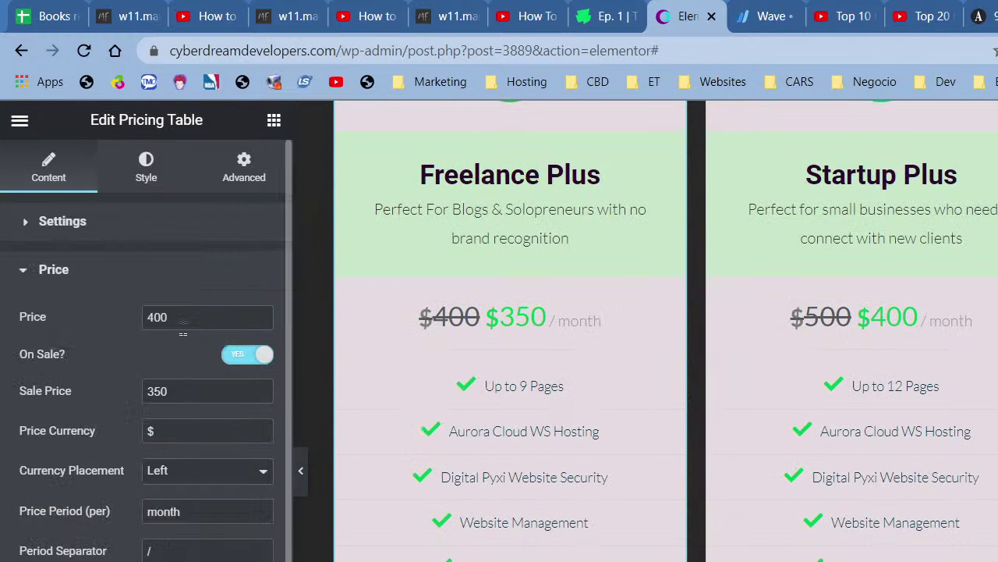
pyautogui.moveTo(182, 327); pyautogui.dragTo(127, 328)
pyautogui.write('1000')
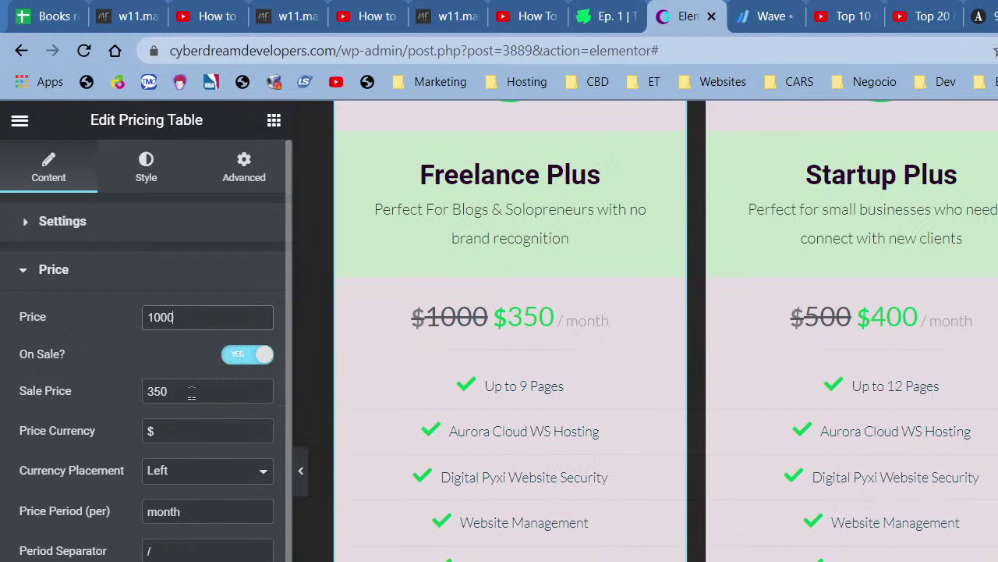
pyautogui.moveTo(178, 392); pyautogui.dragTo(138, 403)
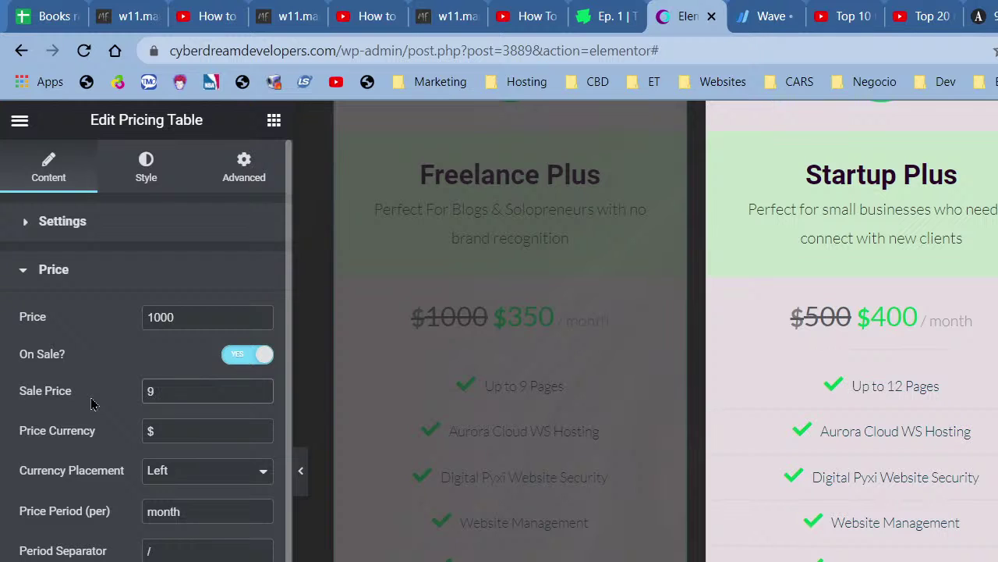
pyautogui.write('50')
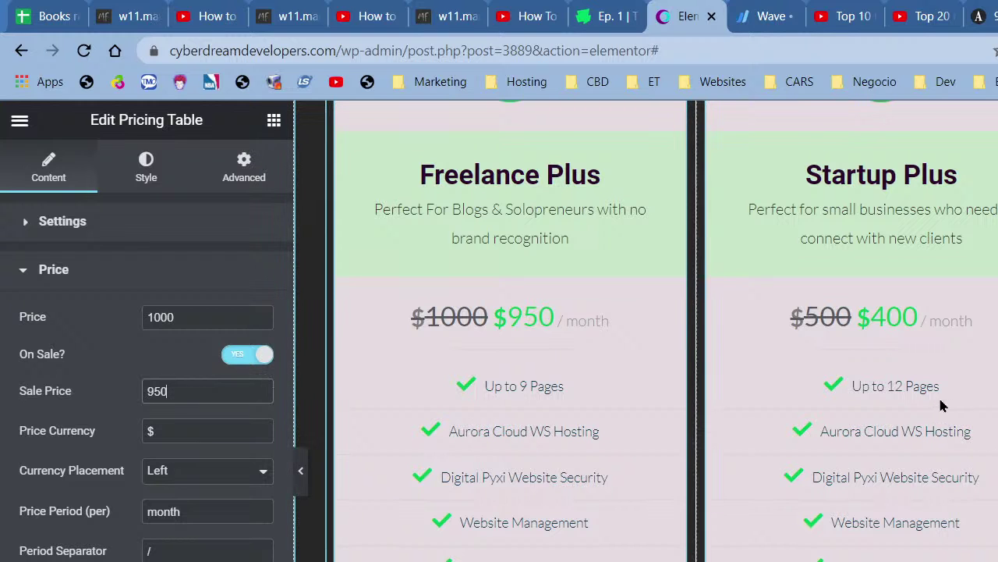
# Set the Startup Plus pricing table's price to 1100 and its sale price to 1000.
pyautogui.scroll(-5, 907, 459)
pyautogui.scroll(-5, 905, 458)
pyautogui.scroll(-10, 902, 486)
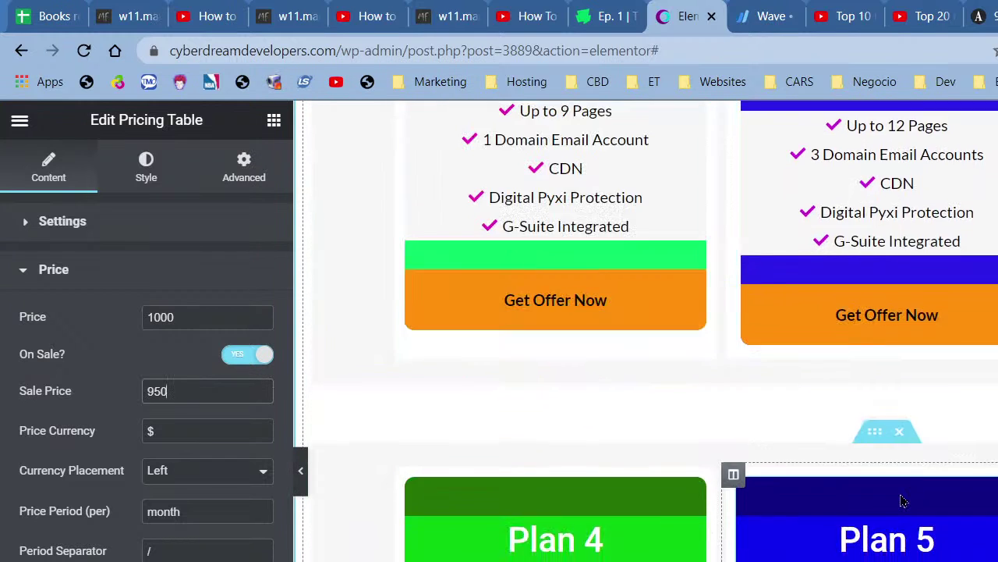
pyautogui.scroll(15, 902, 499)
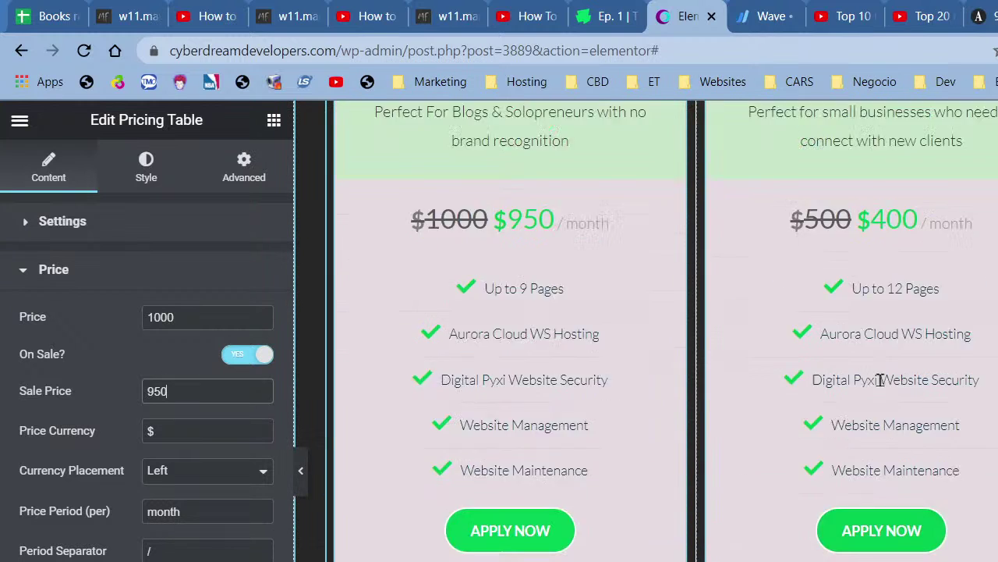
pyautogui.scroll(1, 880, 380)
pyautogui.click(882, 326)
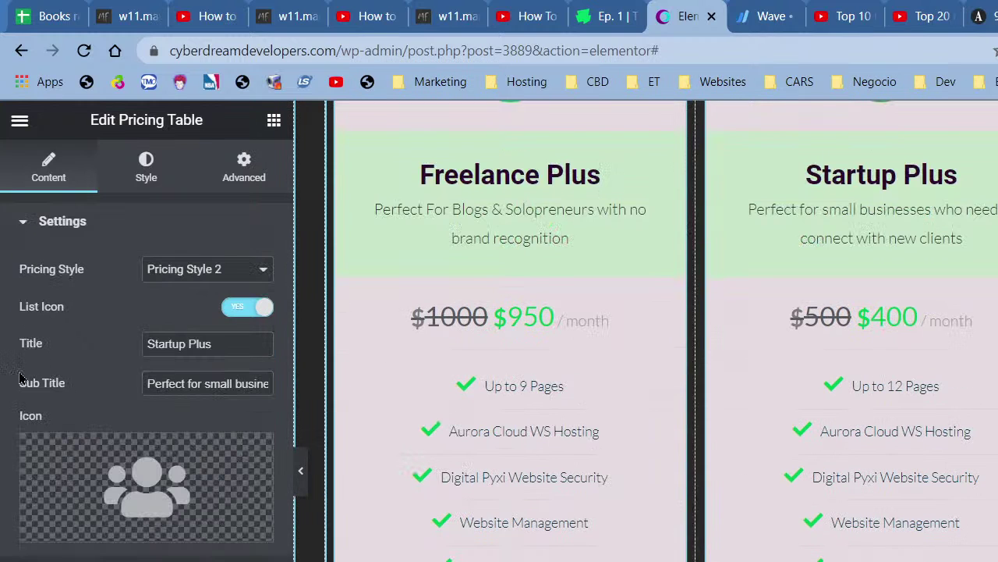
pyautogui.click(62, 220)
pyautogui.click(54, 269)
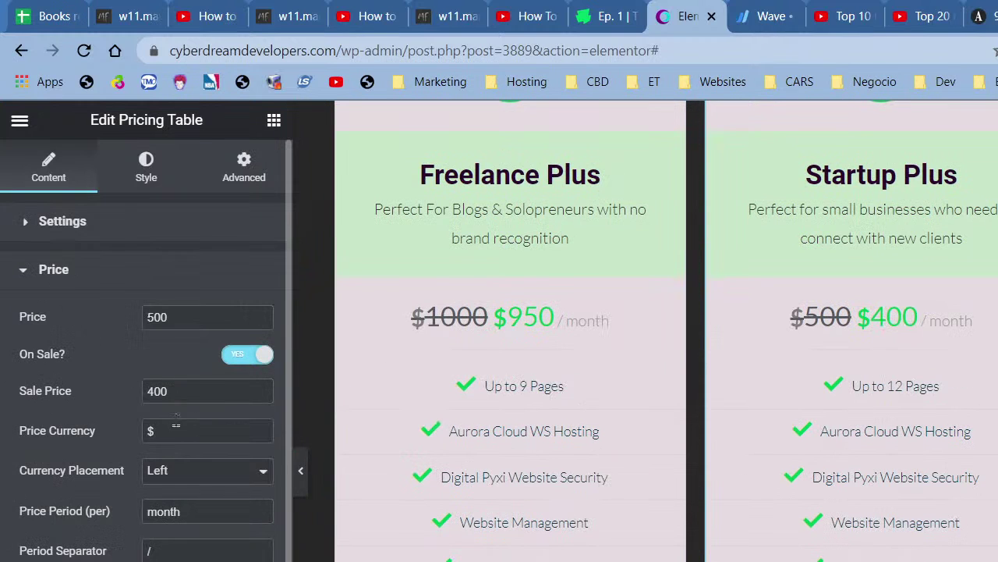
pyautogui.moveTo(187, 320); pyautogui.dragTo(101, 330)
pyautogui.write('11')
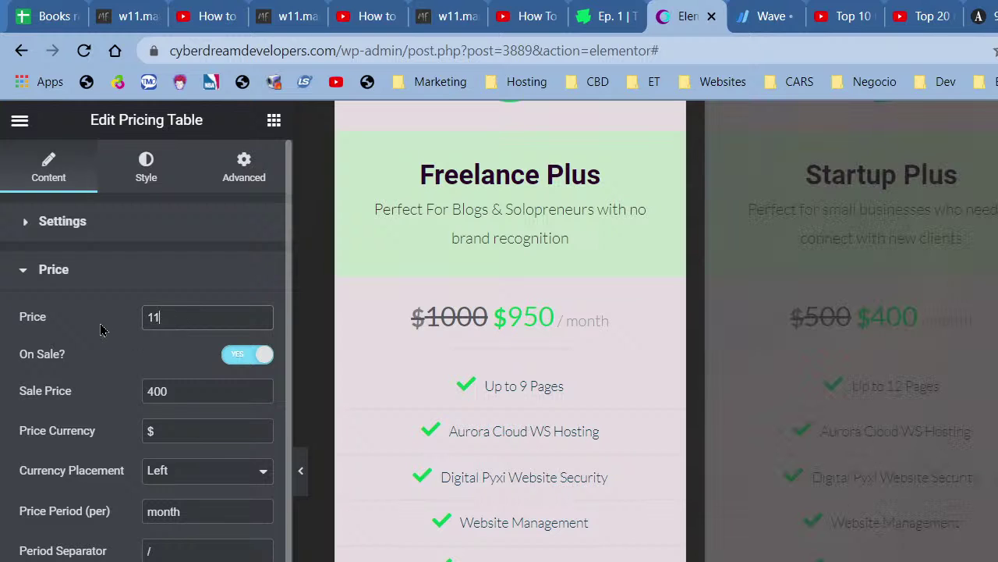
pyautogui.write('00')
pyautogui.moveTo(187, 391); pyautogui.dragTo(120, 402)
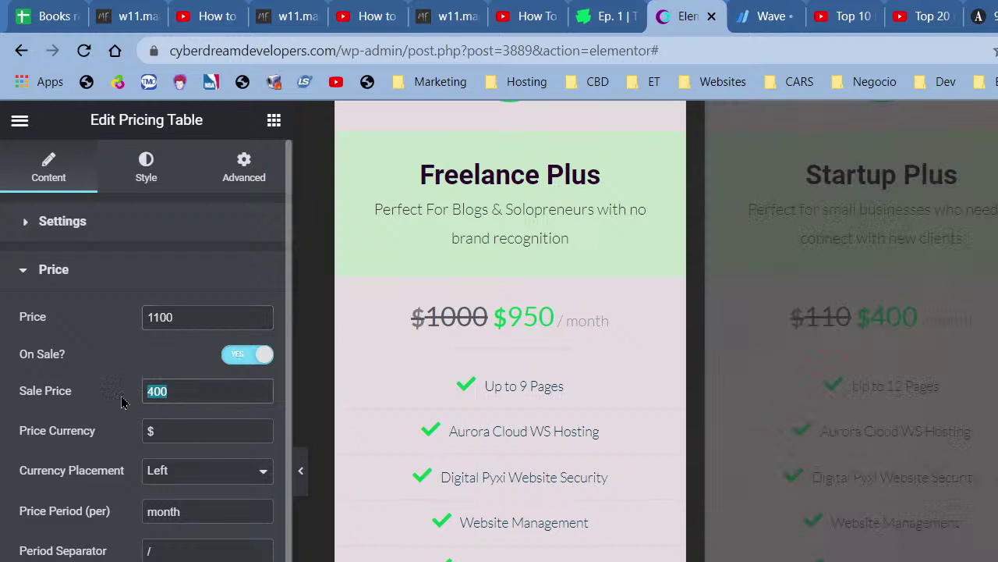
pyautogui.write('1000')
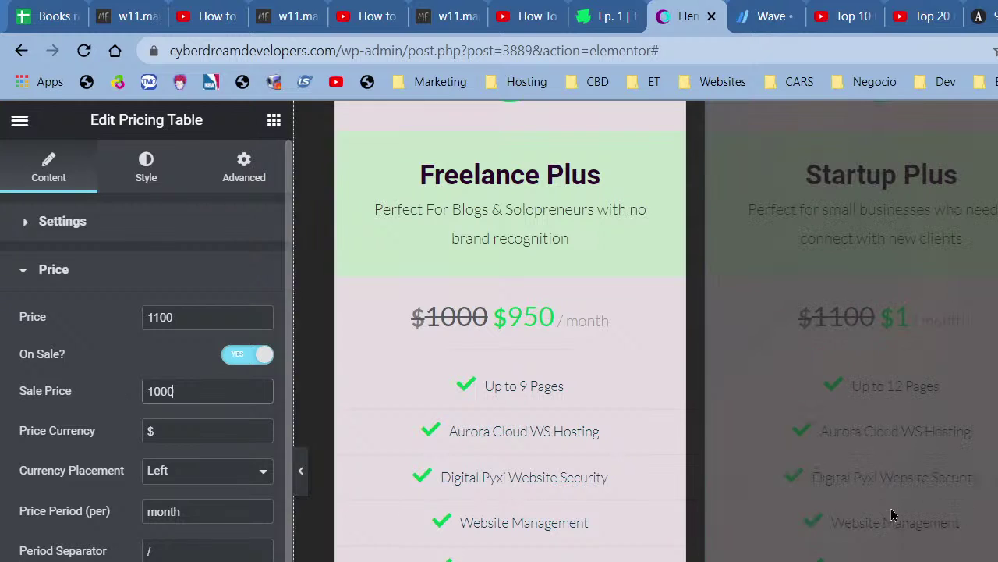
# Set the regular price of the Agency Plus pricing table to 1400.
pyautogui.scroll(-7, 894, 515)
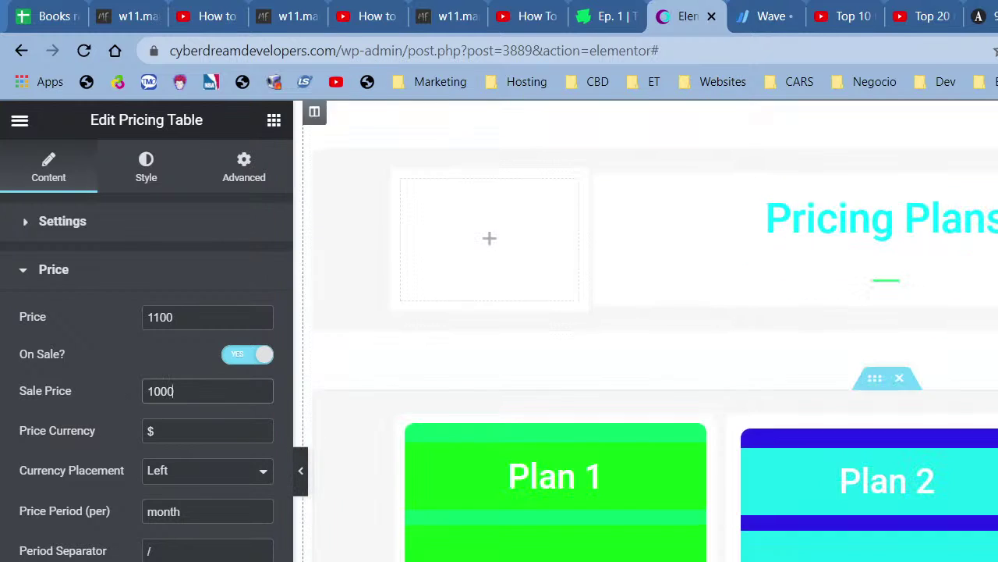
pyautogui.scroll(-5, 655, 331)
pyautogui.scroll(10, 655, 331)
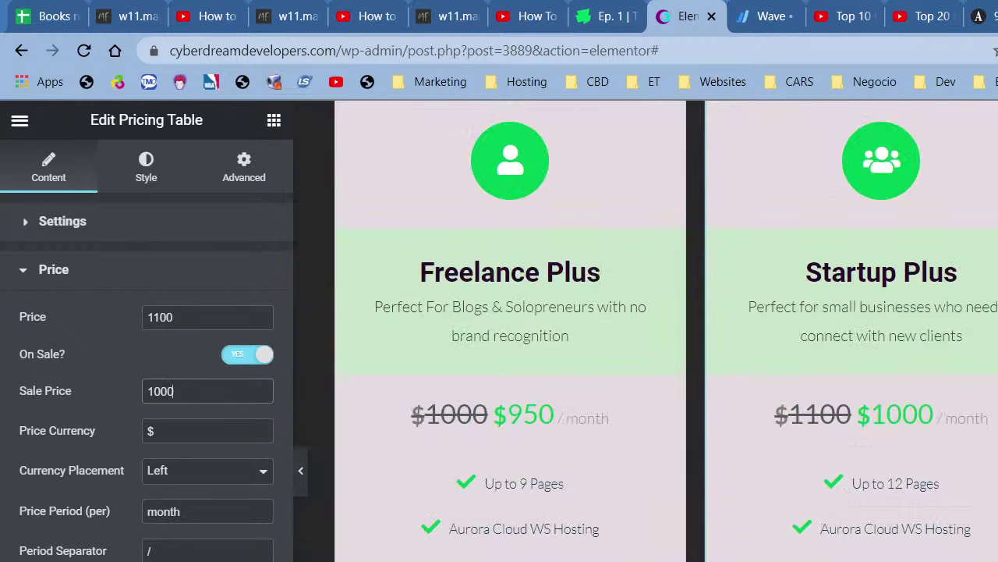
pyautogui.scroll(1, 981, 447)
pyautogui.click(981, 446)
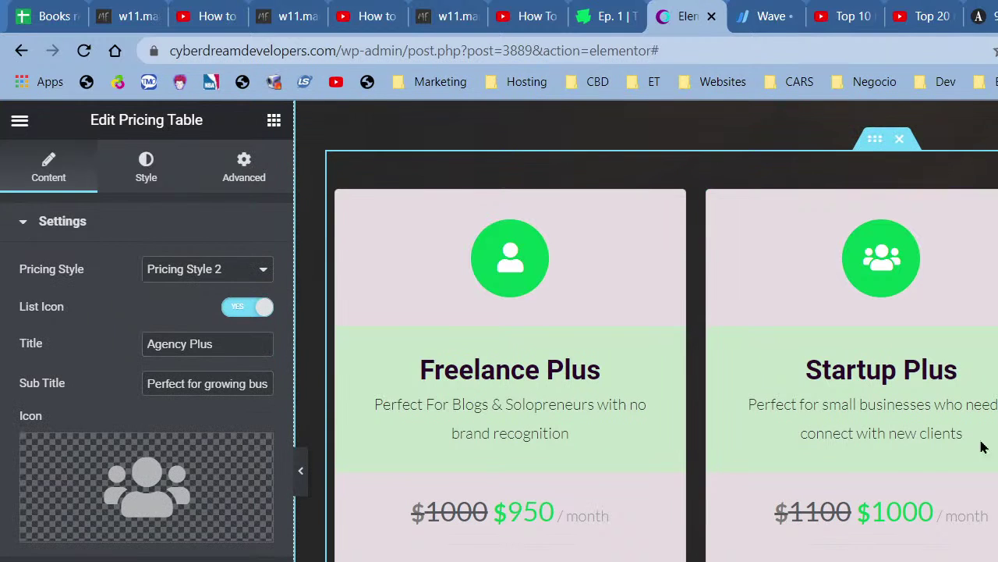
pyautogui.click(176, 560)
pyautogui.click(179, 317)
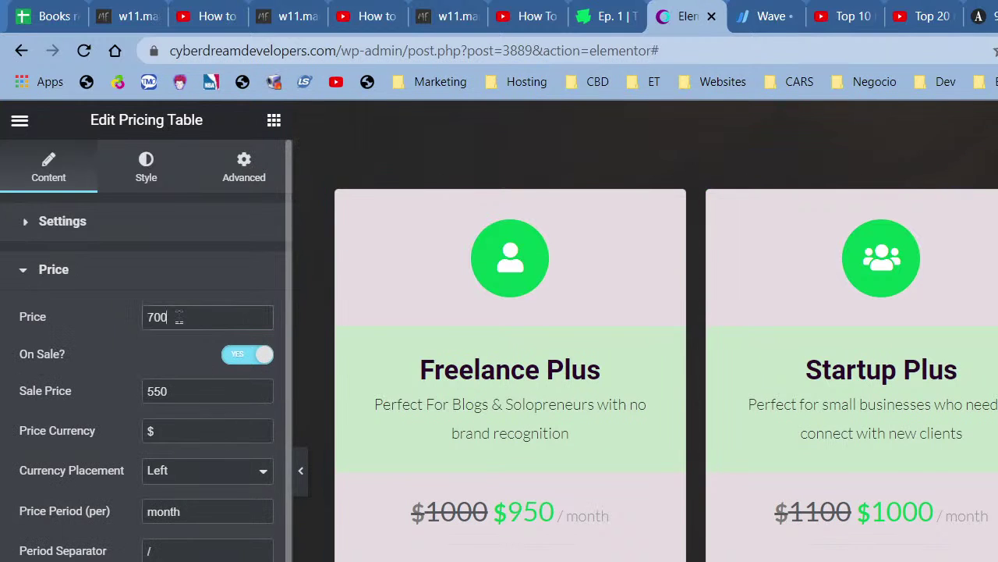
pyautogui.doubleClick(179, 318)
pyautogui.write('1400')
# Set the sale price of the Agency Plus pricing table to 1100.
pyautogui.moveTo(183, 390); pyautogui.dragTo(108, 392)
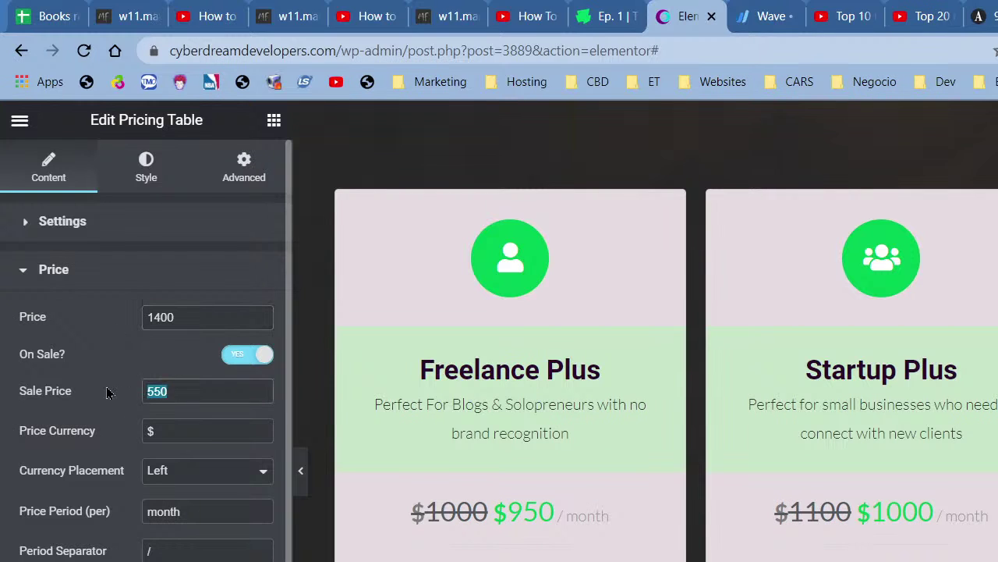
pyautogui.write('11')
pyautogui.write('50')
pyautogui.press('BackSpace')
pyautogui.press('BackSpace')
pyautogui.write('00')
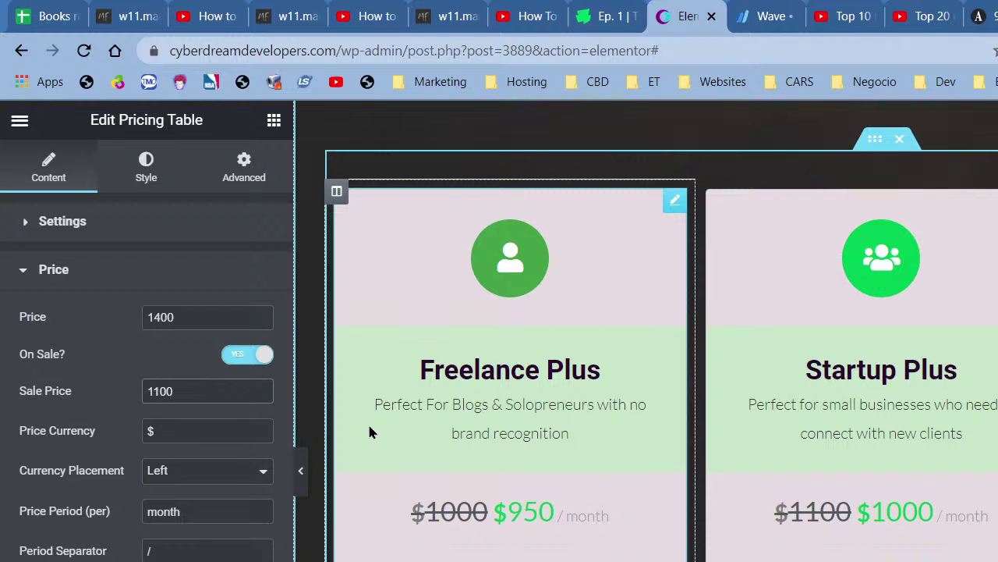
# Delete the old inner section holding the Plan 1 and Plan 2 tables below the Pricing Plans heading.
pyautogui.scroll(-10, 367, 422)
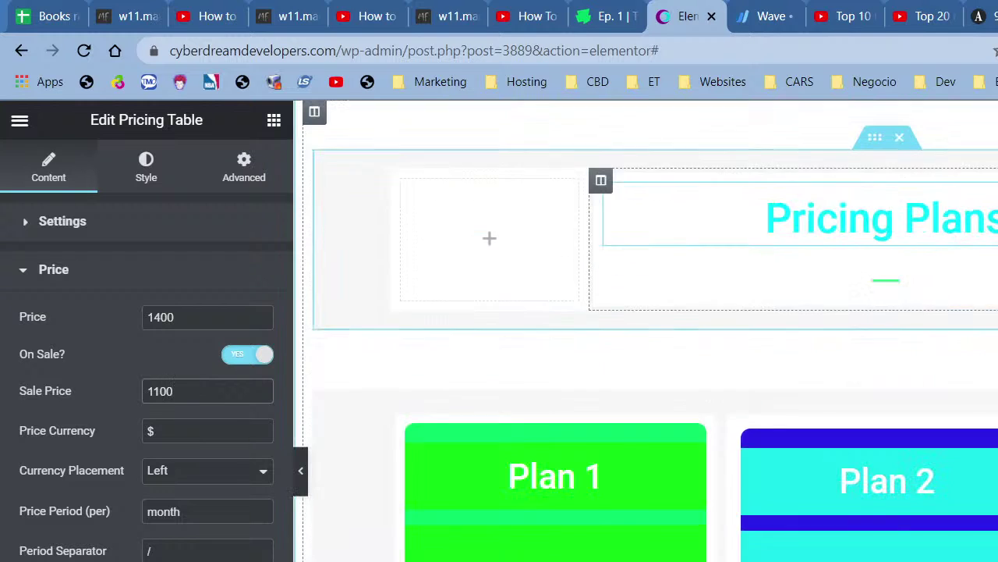
pyautogui.scroll(-5, 837, 482)
pyautogui.scroll(1, 837, 482)
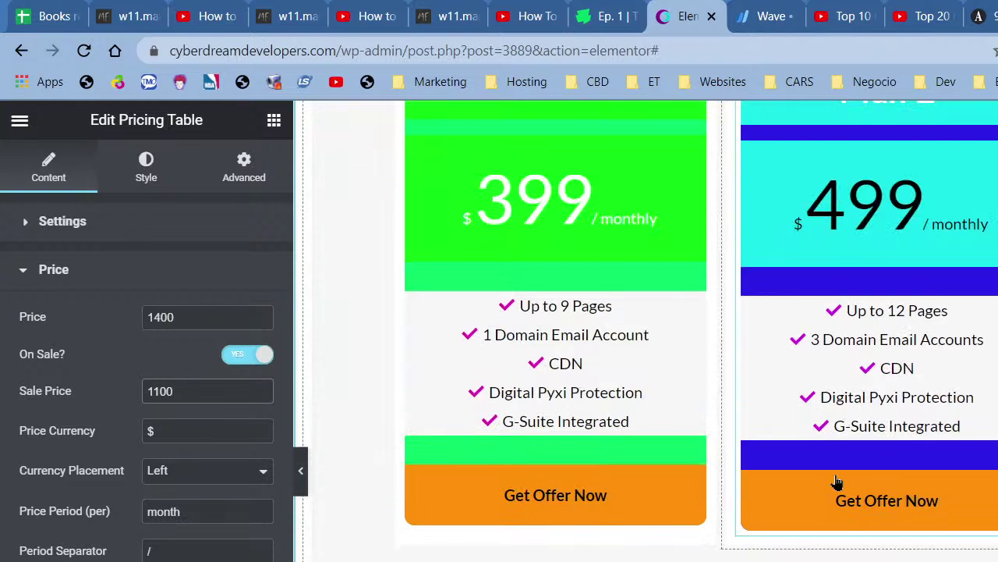
pyautogui.scroll(3, 837, 482)
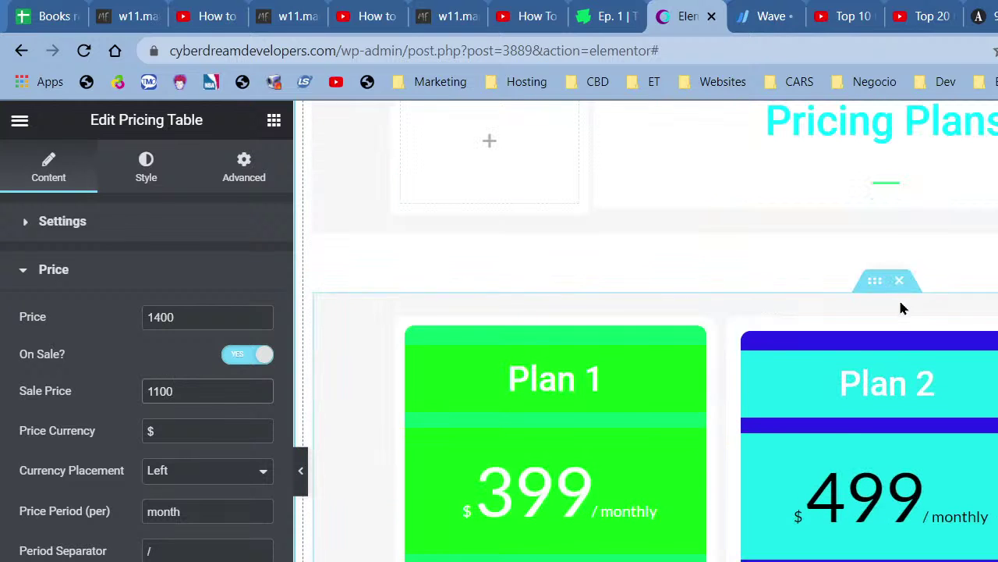
pyautogui.click(963, 456)
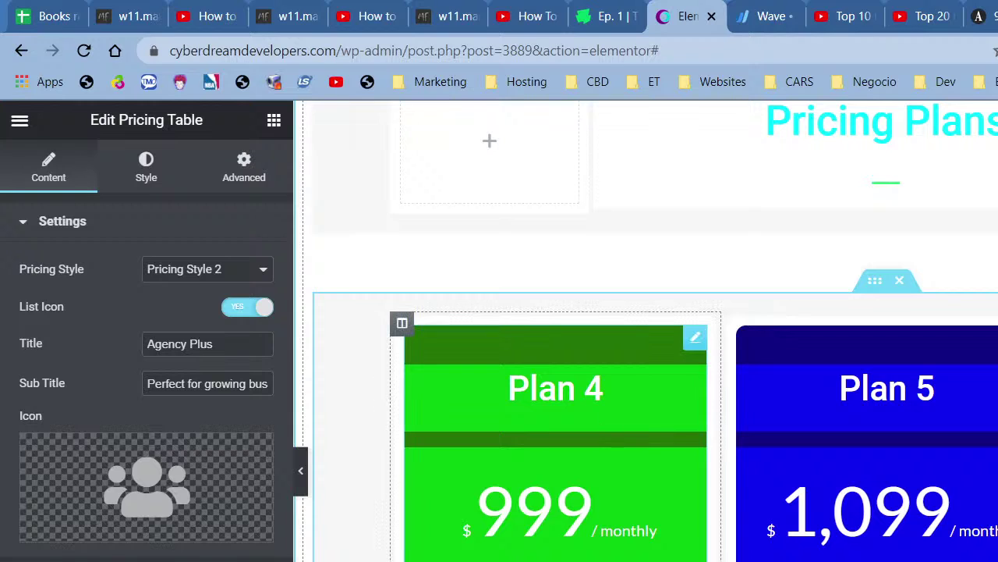
pyautogui.scroll(-1, 656, 351)
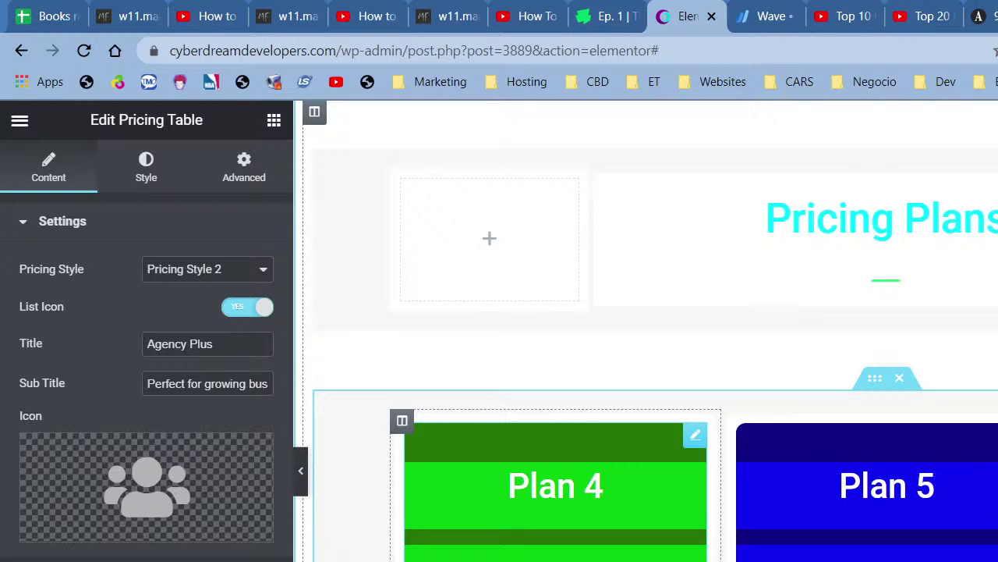
# Delete the old inner section holding the Pricing Plans heading above the Plan 4 and Plan 5 tables.
pyautogui.moveTo(878, 379); pyautogui.dragTo(865, 435)
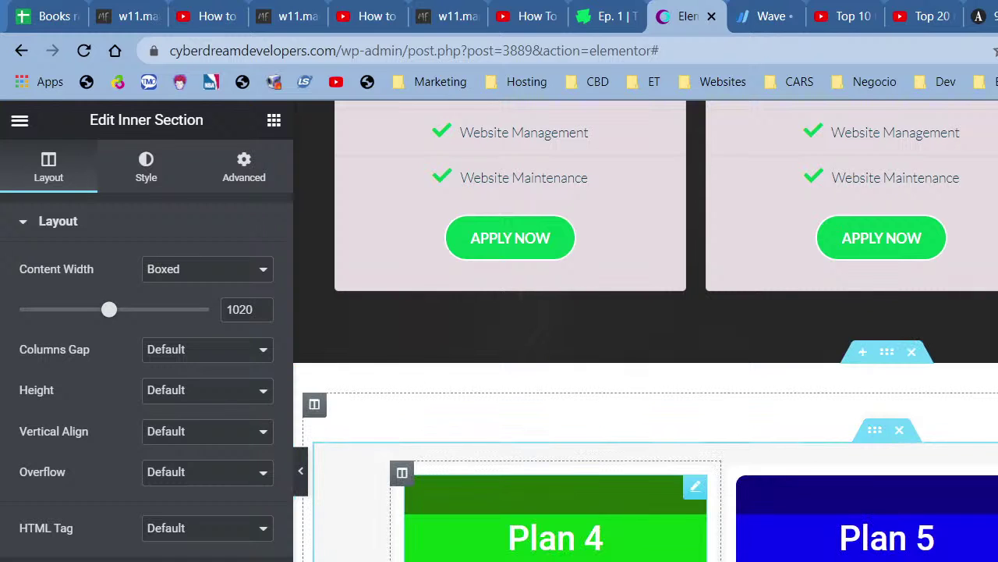
# Check the Plan 4 table's feature list and add a "Social Media Marketing" feature to the Freelance Plus pricing table.
pyautogui.click(555, 539)
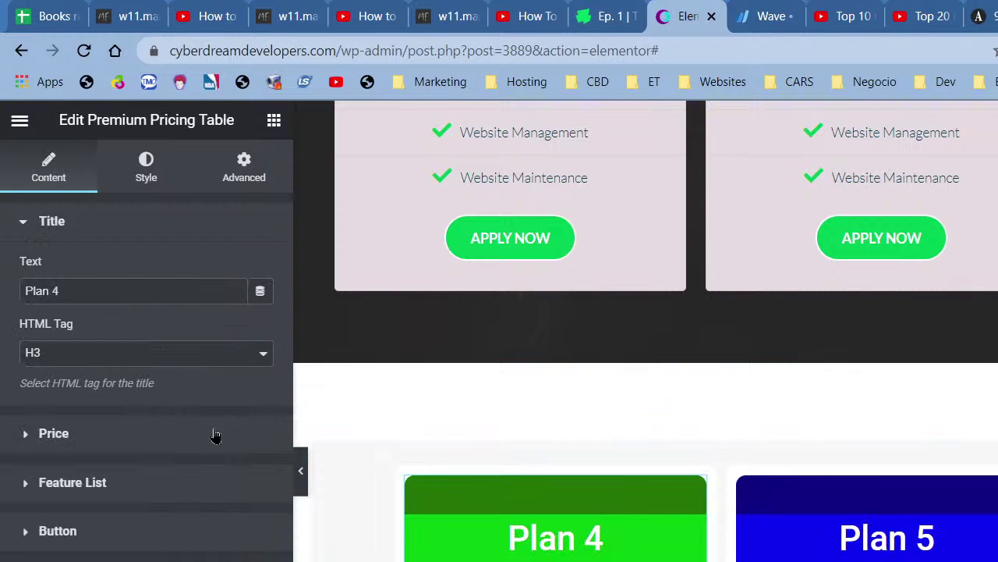
pyautogui.click(123, 500)
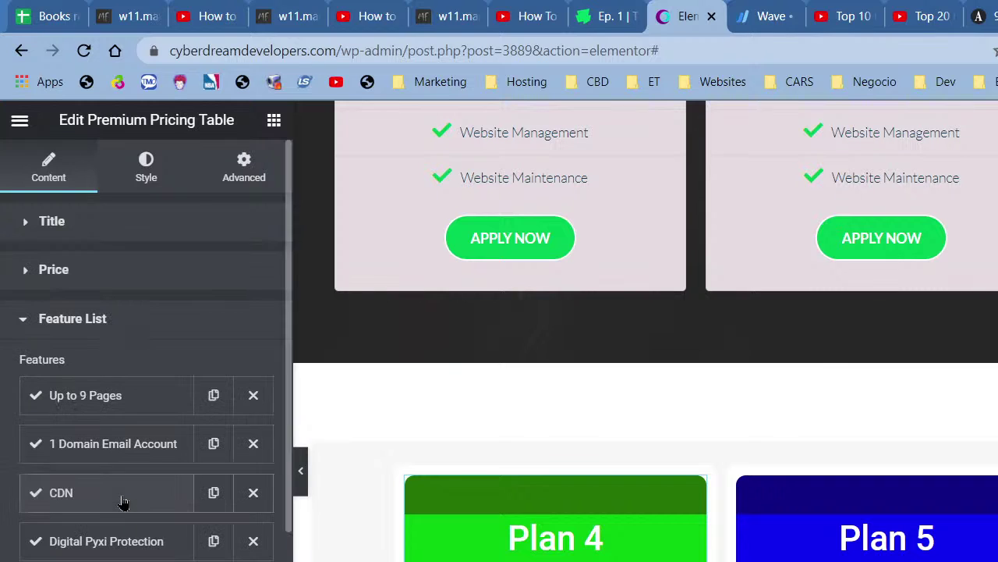
pyautogui.scroll(-4, 646, 331)
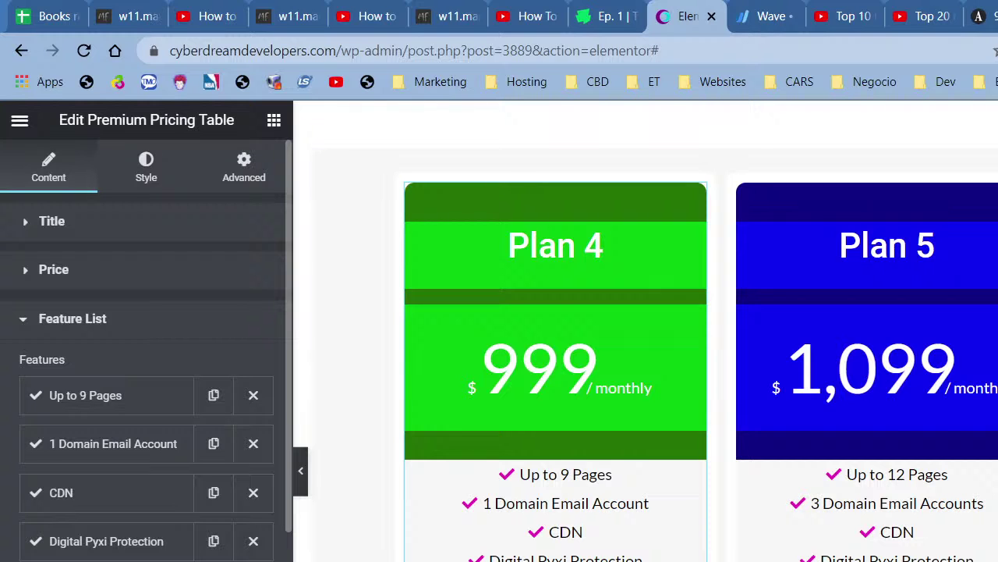
pyautogui.scroll(-10, 447, 456)
pyautogui.scroll(3, 447, 456)
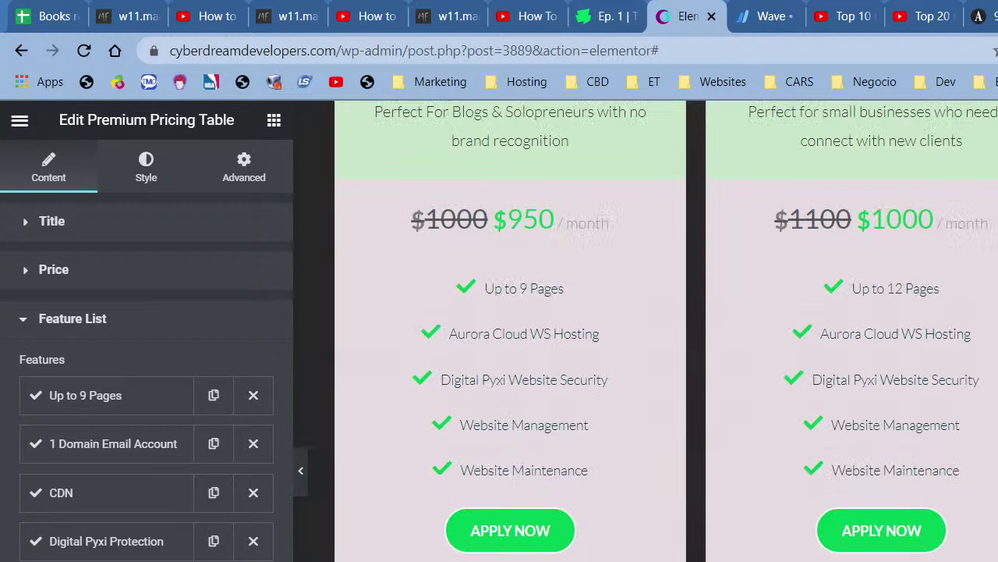
pyautogui.click(447, 456)
pyautogui.scroll(-2, 78, 507)
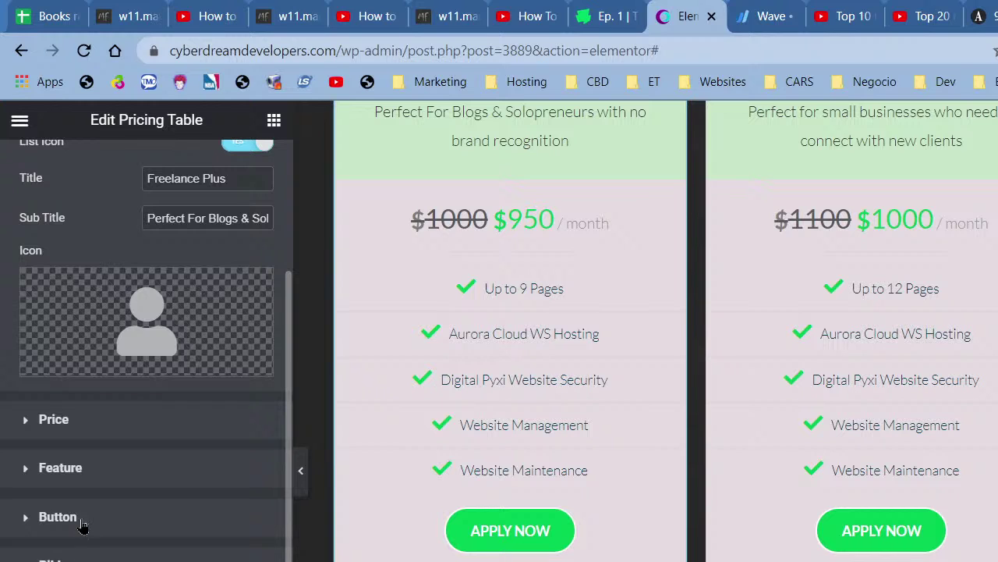
pyautogui.click(60, 468)
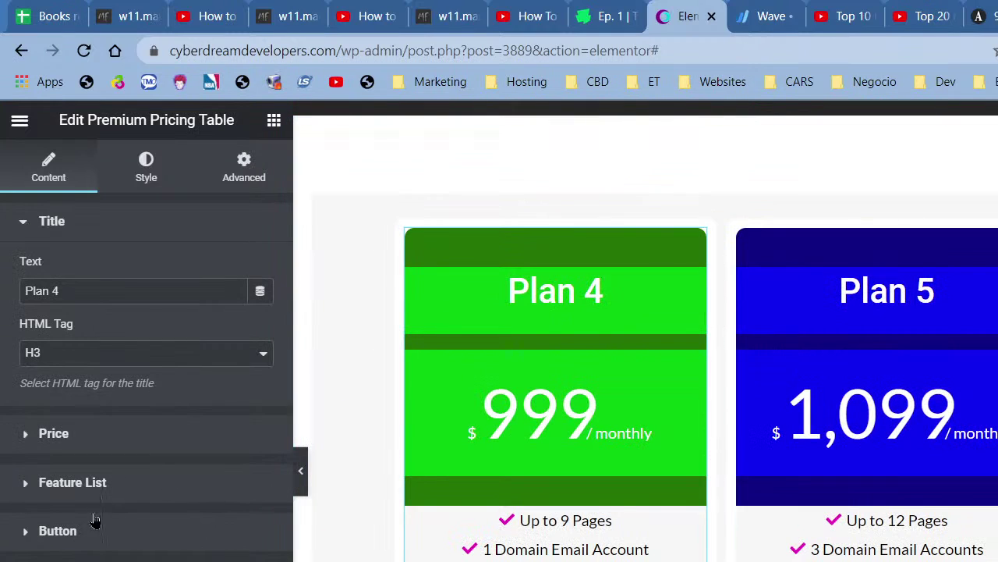
# Add "2 Social Media Accounts" from Plan 4's feature list as a new feature of the Freelance Plus pricing table.
pyautogui.click(72, 482)
pyautogui.scroll(-2, 147, 351)
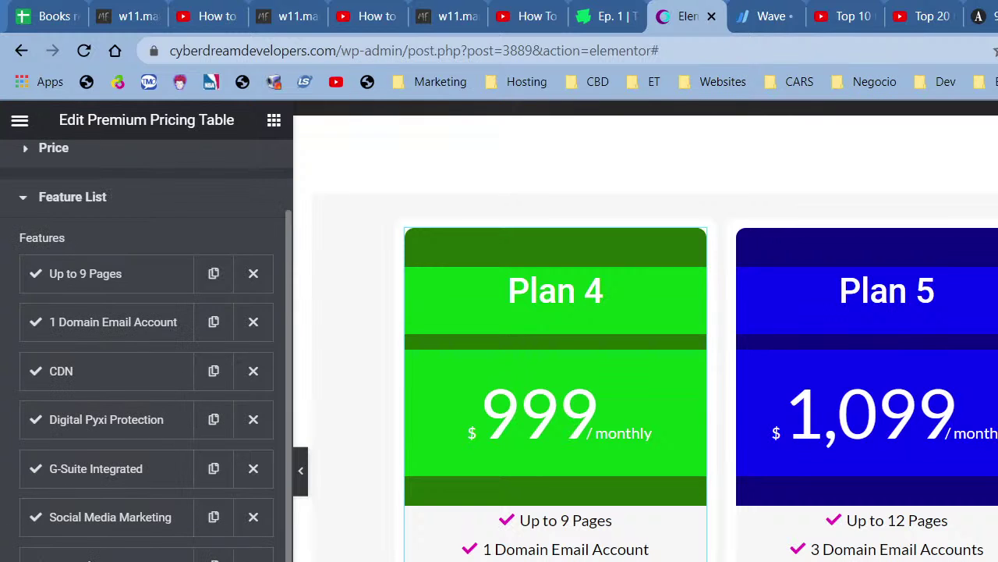
pyautogui.scroll(-5, 474, 414)
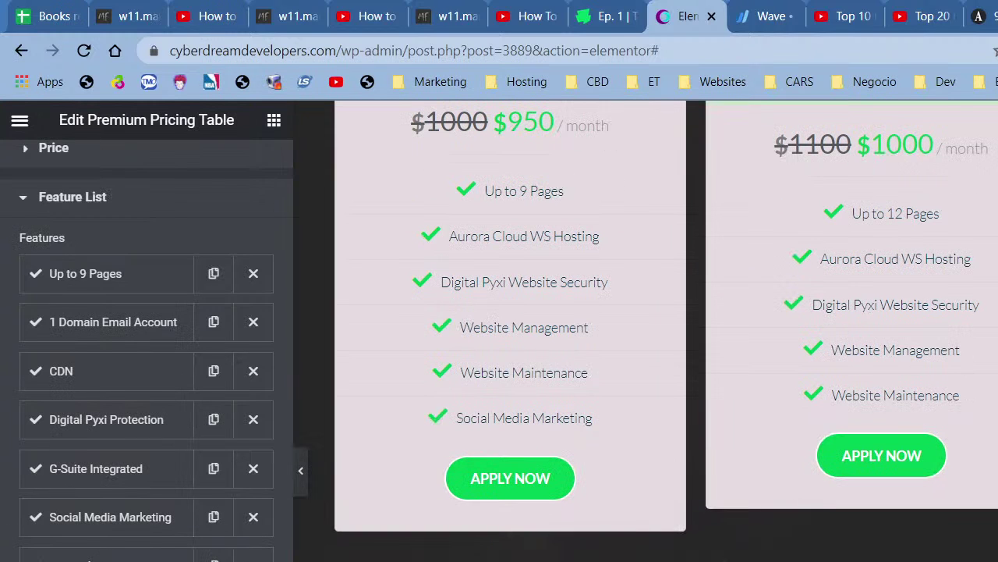
pyautogui.click(477, 413)
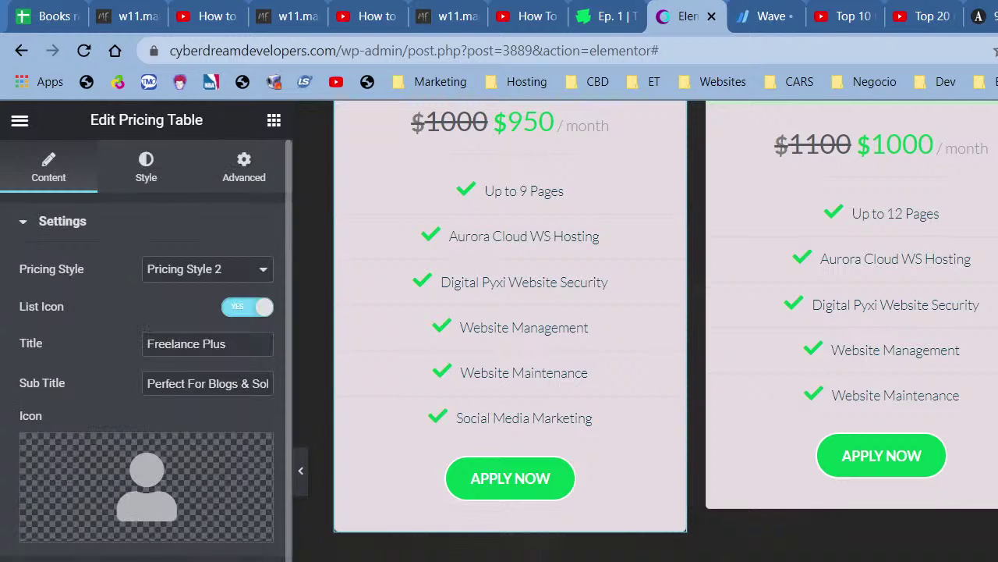
pyautogui.click(62, 222)
pyautogui.click(60, 318)
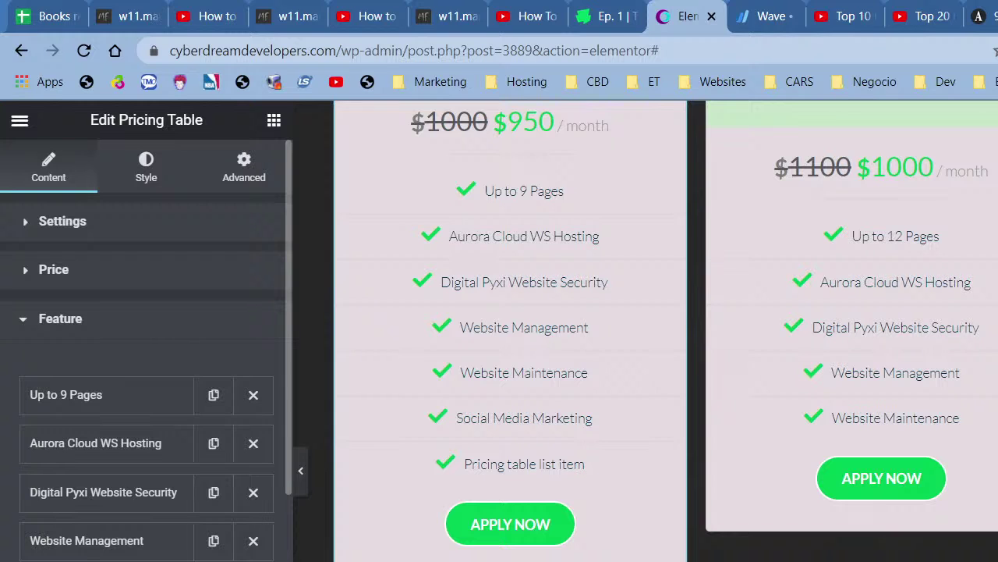
pyautogui.scroll(-10, 655, 363)
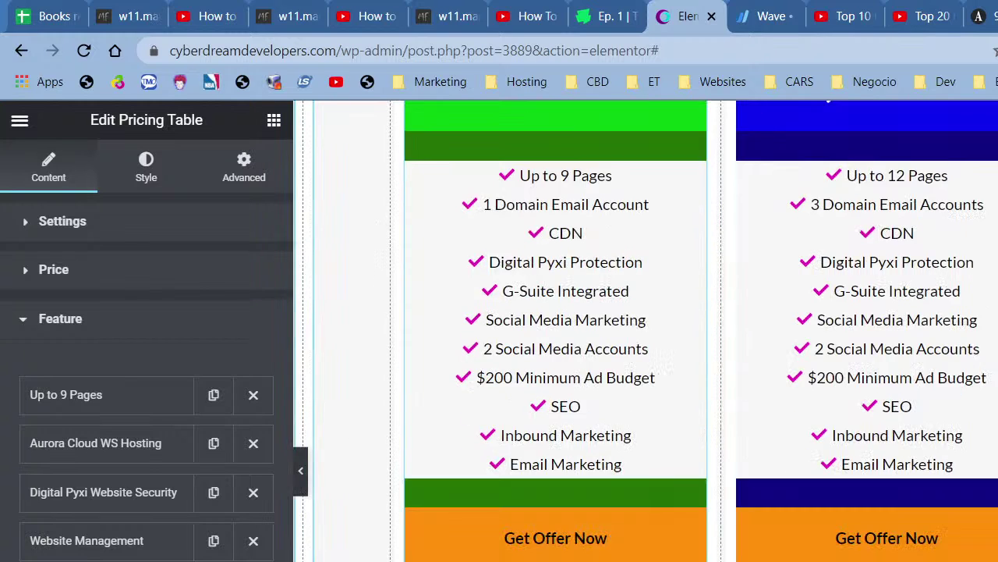
pyautogui.scroll(3, 655, 328)
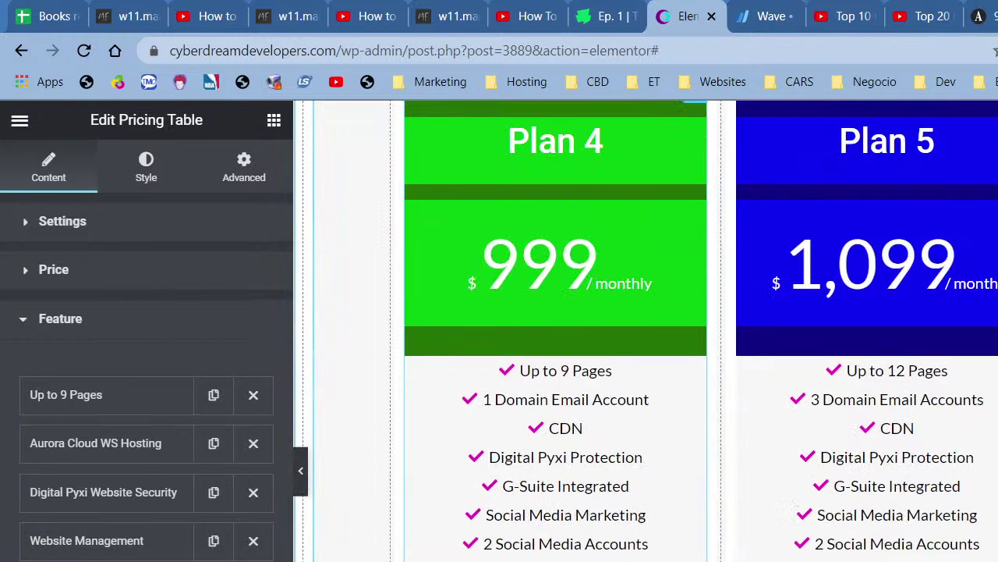
# Copy the text of the "$200 Minimum Ad Budget" feature from the old Plan 4 table.
pyautogui.click(561, 558)
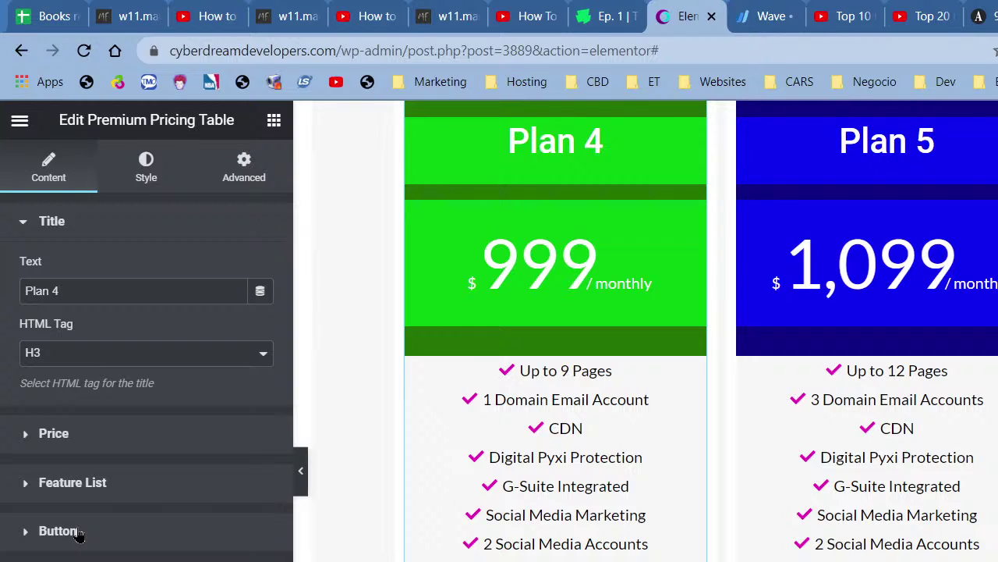
pyautogui.click(91, 490)
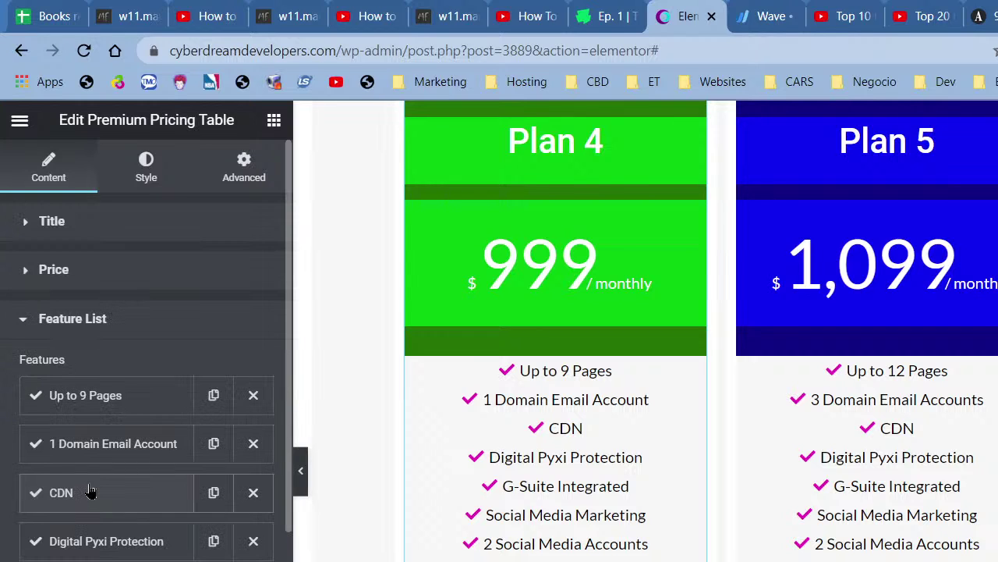
pyautogui.scroll(-3, 90, 550)
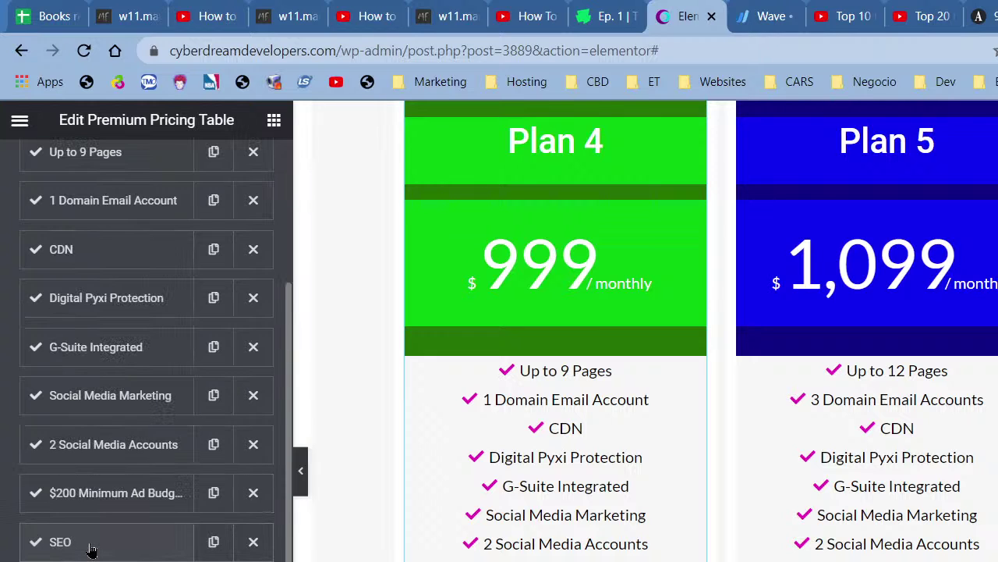
pyautogui.click(107, 493)
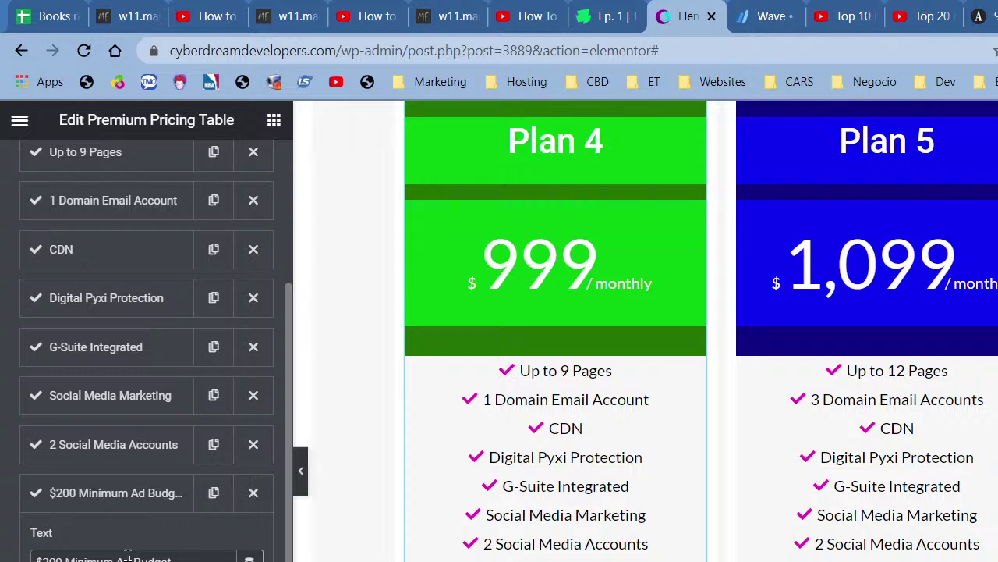
pyautogui.tripleClick(127, 556)
pyautogui.hotkey('ctrl', 'c')
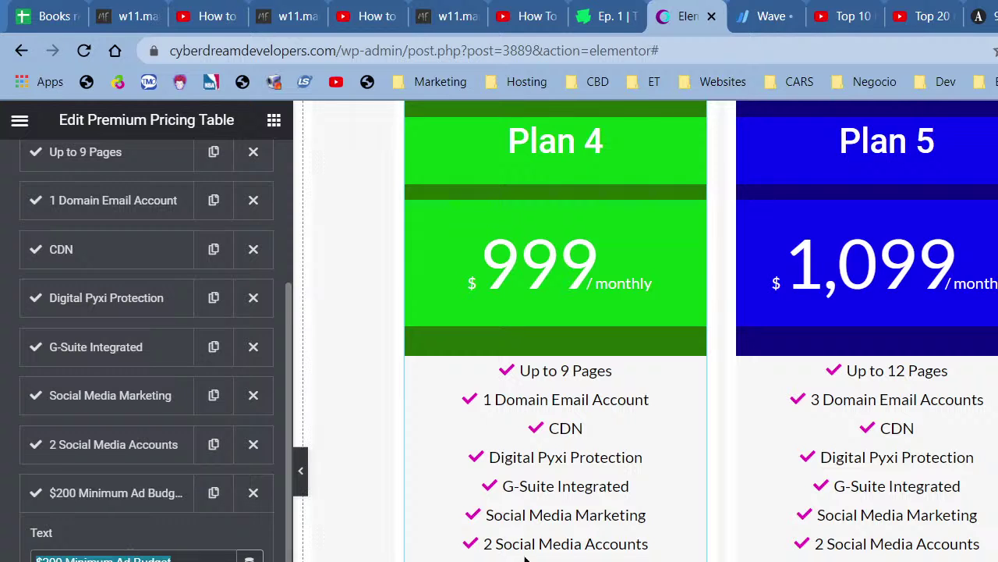
# Add a feature to the Freelance Plus pricing table and paste "$200 Minimum Ad Budget" as its text.
pyautogui.scroll(10, 515, 519)
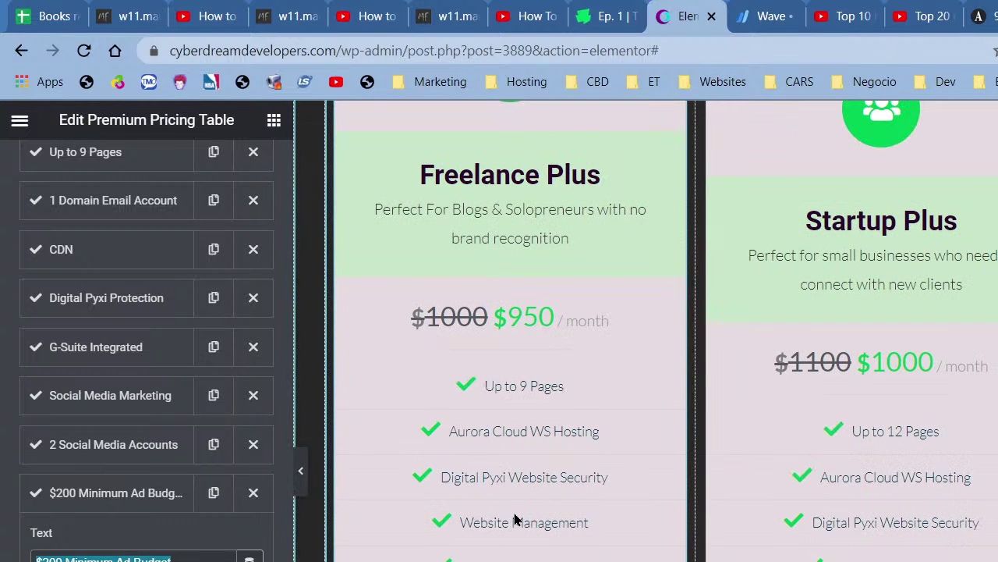
pyautogui.click(438, 521)
pyautogui.scroll(-5, 146, 351)
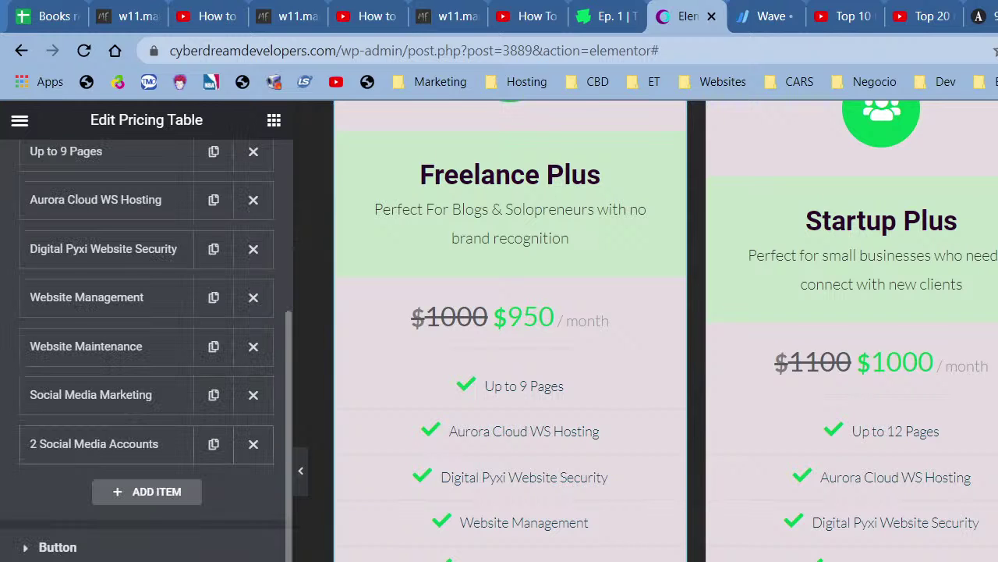
pyautogui.click(141, 489)
pyautogui.tripleClick(134, 558)
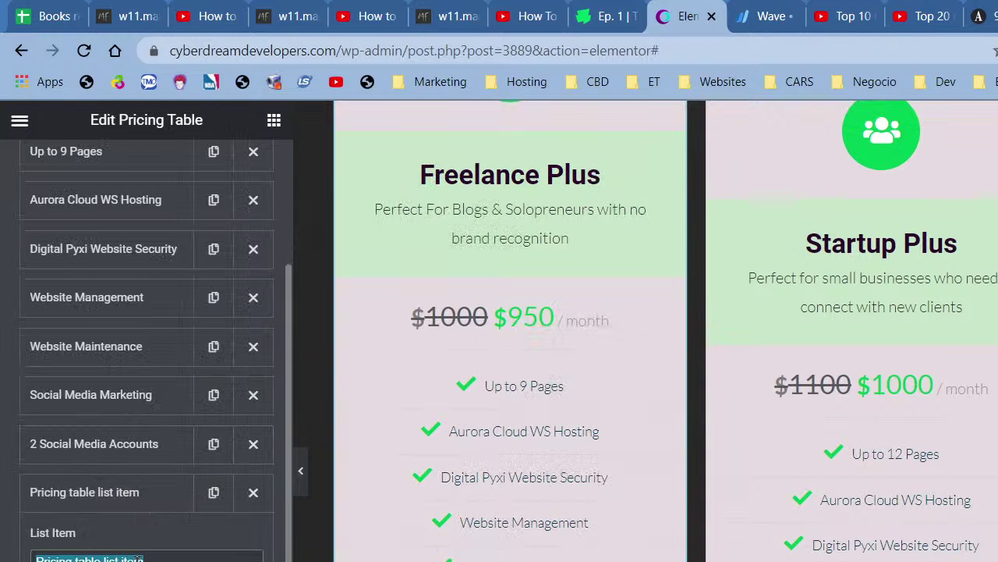
pyautogui.hotkey('ctrl', 'v')
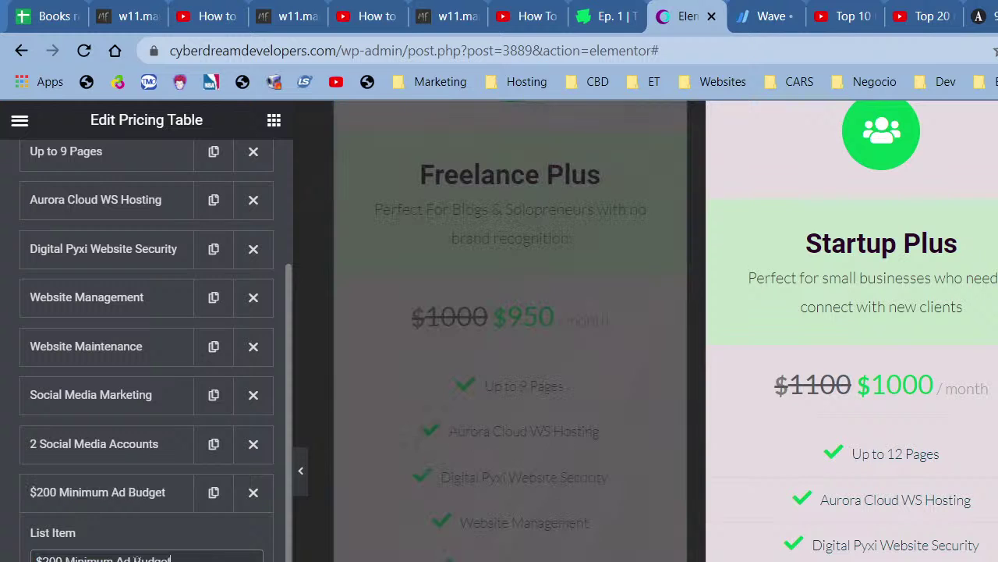
# Add an "SEO" feature below the ad budget item in the Freelance Plus pricing table.
pyautogui.scroll(-10, 630, 556)
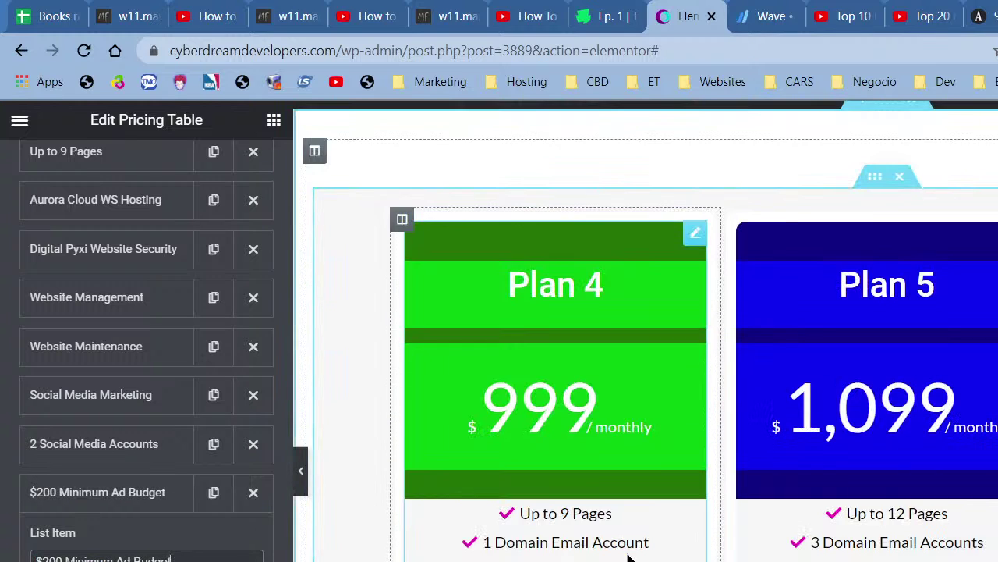
pyautogui.scroll(-3, 630, 555)
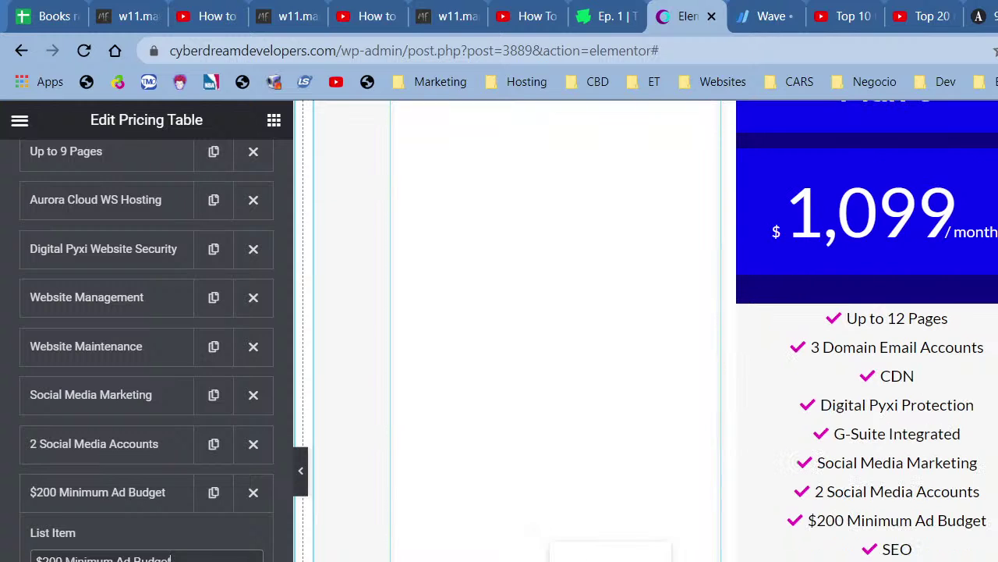
pyautogui.scroll(7, 539, 419)
pyautogui.scroll(-3, 146, 351)
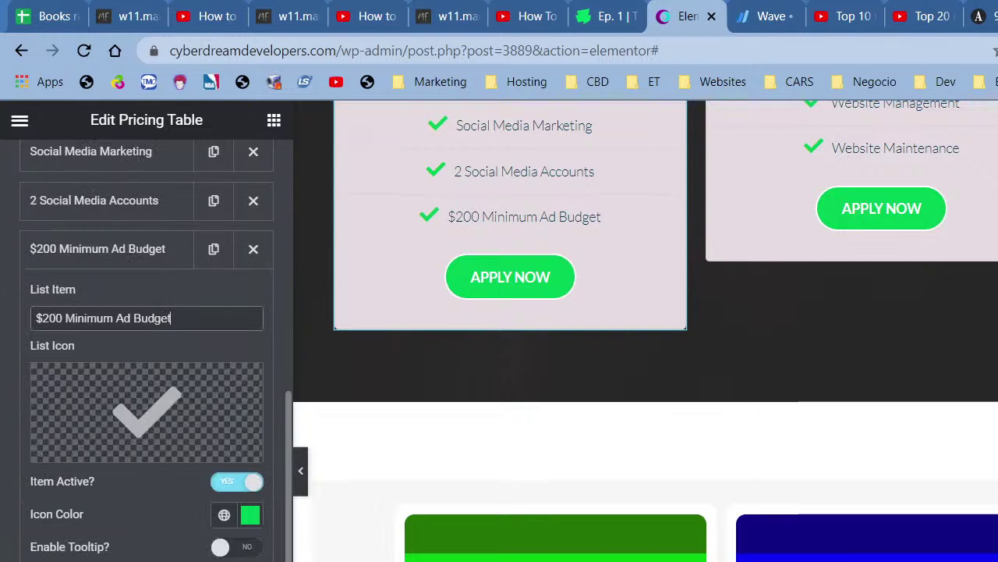
pyautogui.click(146, 556)
pyautogui.tripleClick(146, 366)
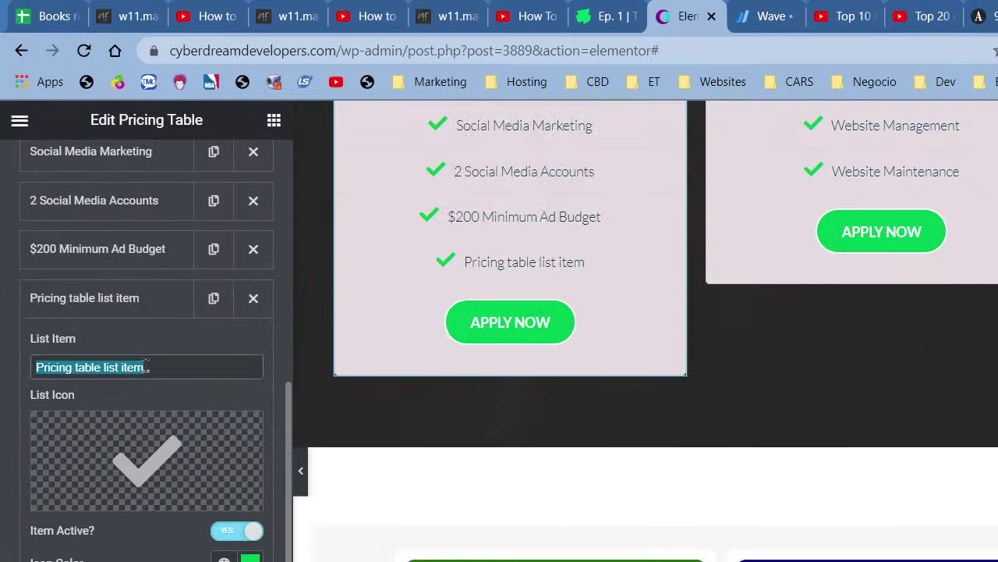
pyautogui.write('SEO')
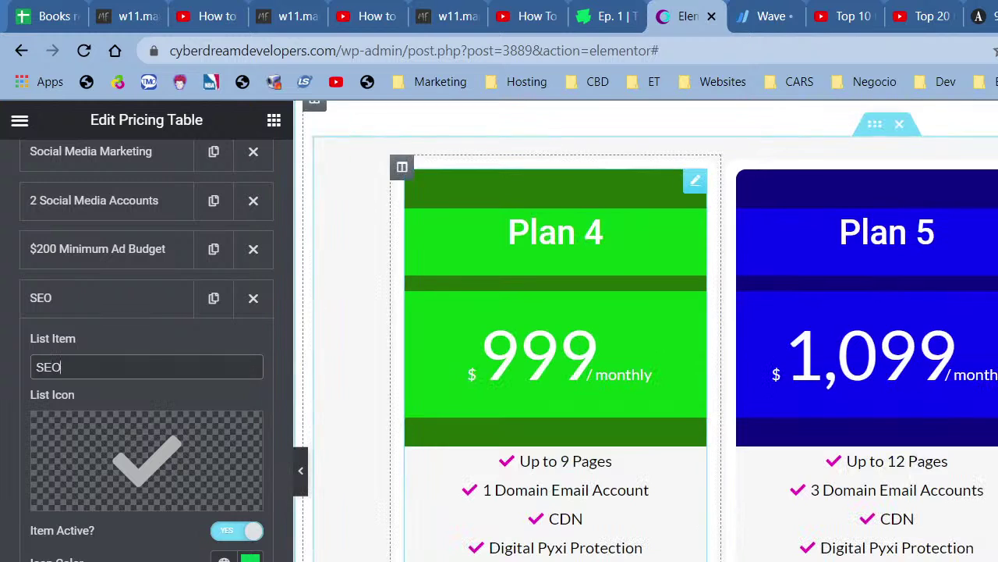
# Add an "Email Marketing" feature at the end of the Freelance Plus pricing table's list.
pyautogui.click(103, 295)
pyautogui.click(148, 346)
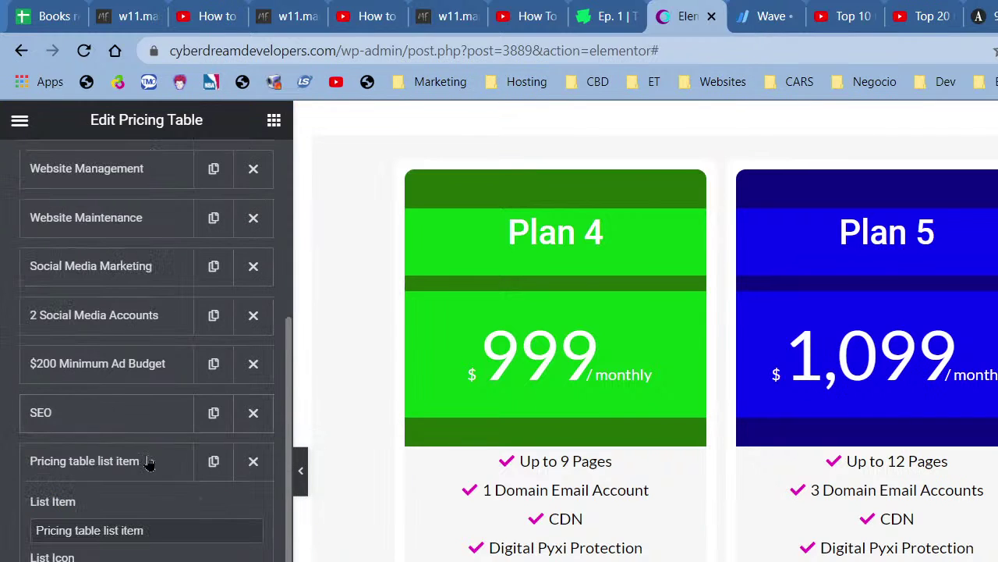
pyautogui.tripleClick(145, 531)
pyautogui.write('Email')
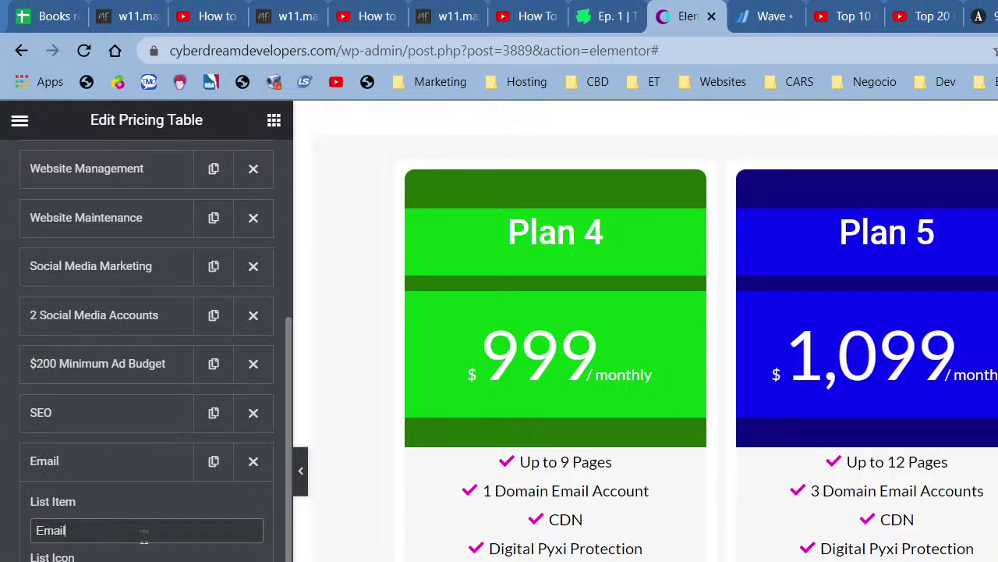
pyautogui.write(' Marketing')
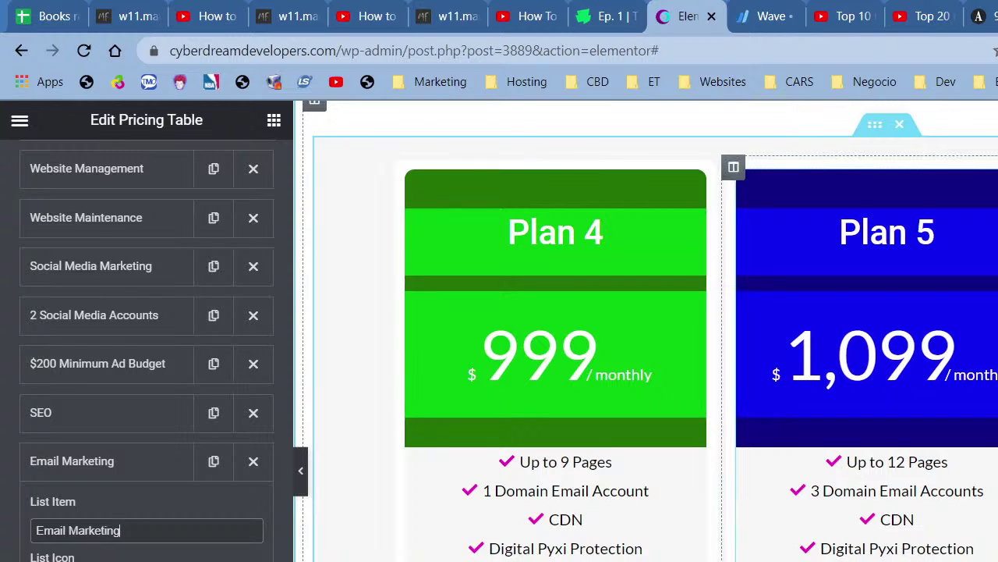
# Open the Startup Plus pricing table's features and add a "Social Media Marketing" item at the end of the list.
pyautogui.scroll(5, 646, 331)
pyautogui.scroll(5, 646, 331)
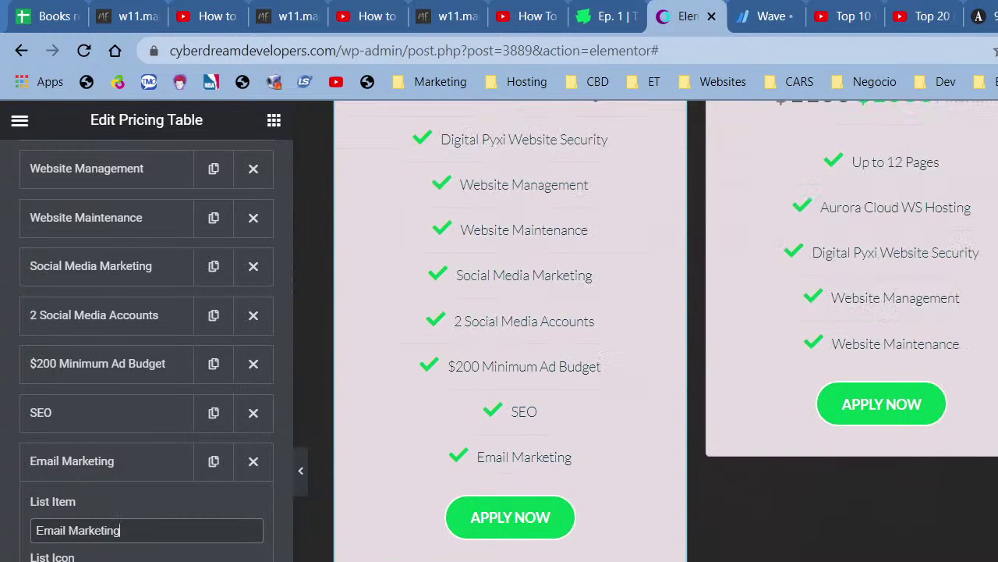
pyautogui.scroll(1, 646, 331)
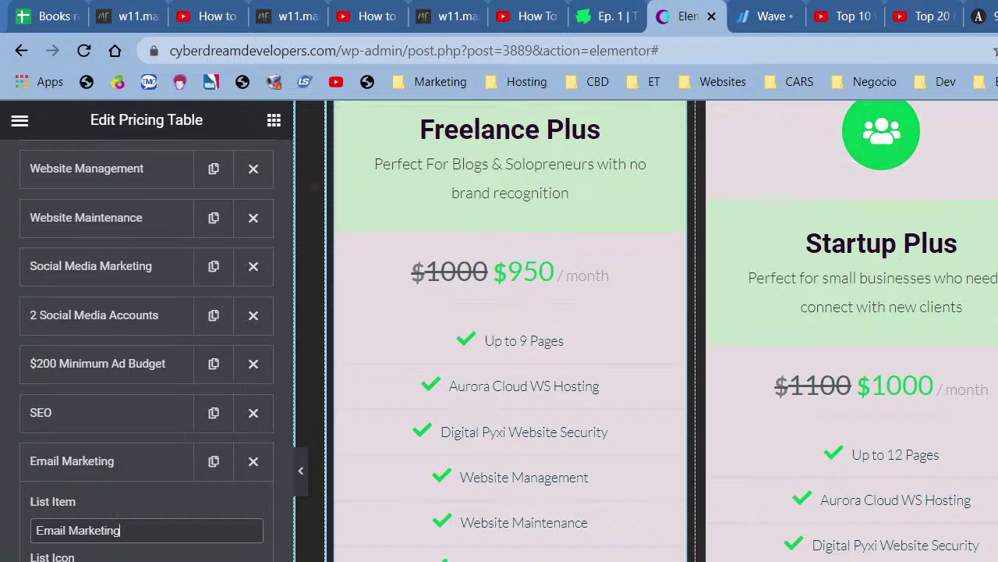
pyautogui.click(845, 540)
pyautogui.scroll(-10, 844, 540)
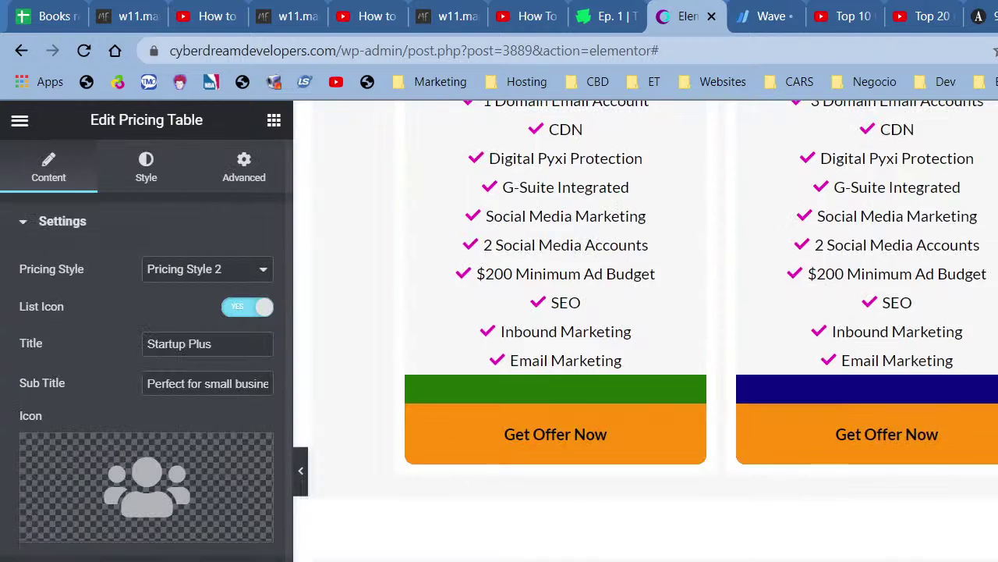
pyautogui.scroll(10, 897, 480)
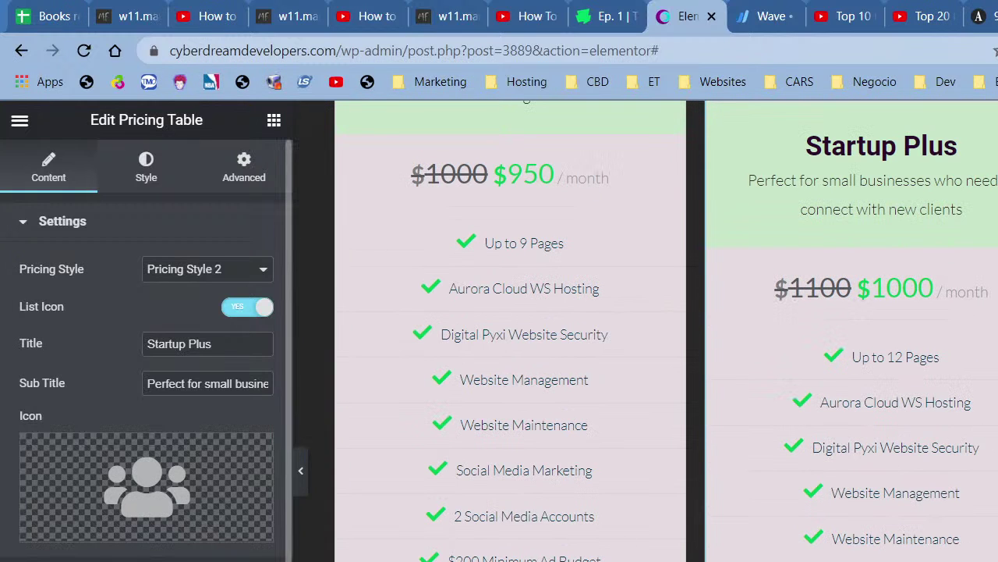
pyautogui.click(61, 559)
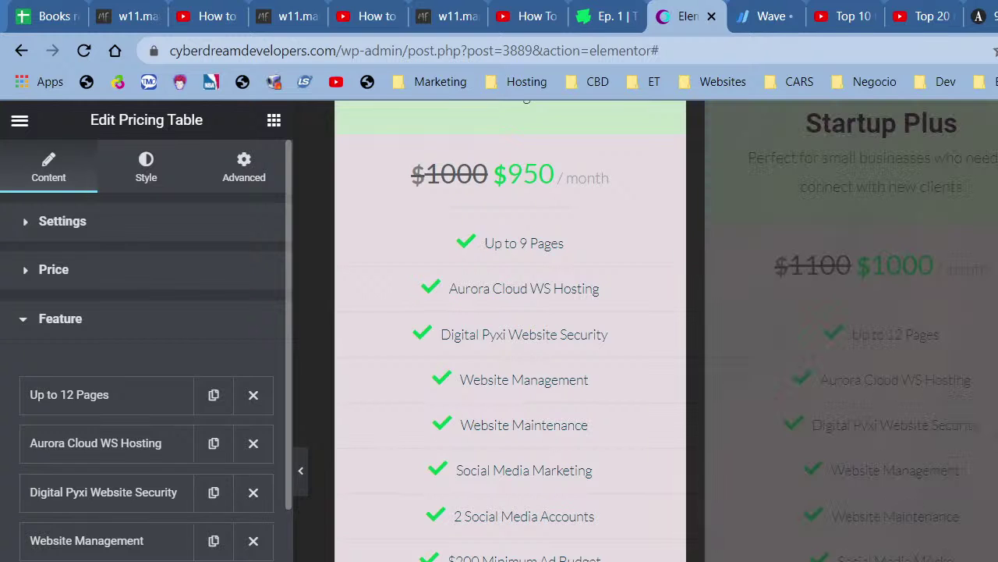
pyautogui.scroll(-1, 146, 351)
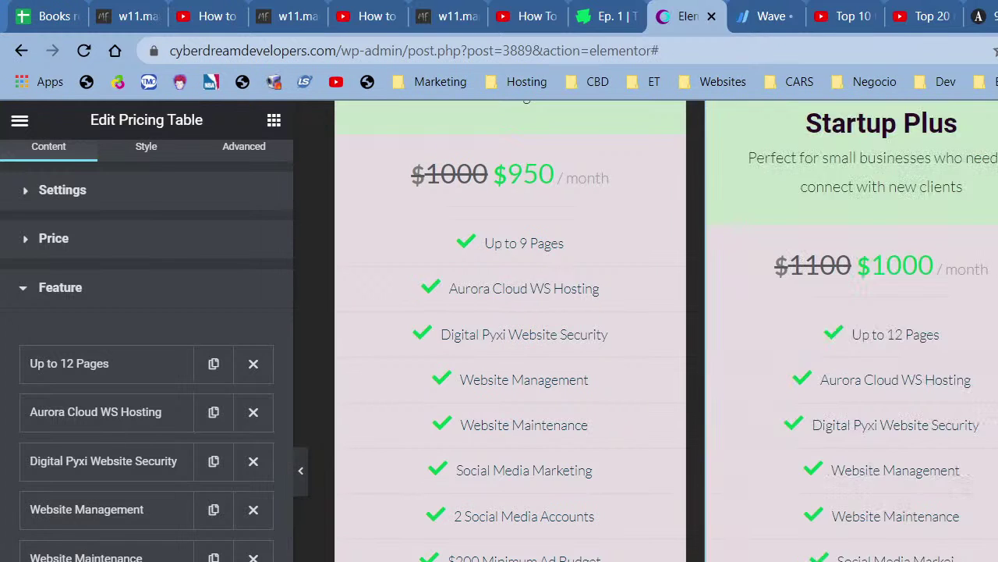
pyautogui.scroll(-2, 146, 351)
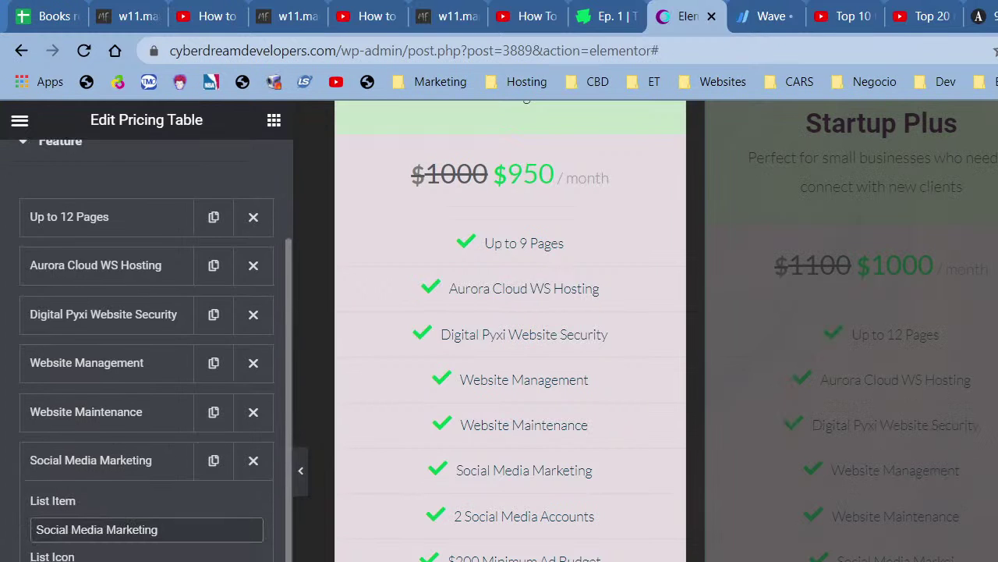
# Add a "2 Social Media Accounts" feature below Social Media Marketing in the Startup Plus pricing table.
pyautogui.click(146, 560)
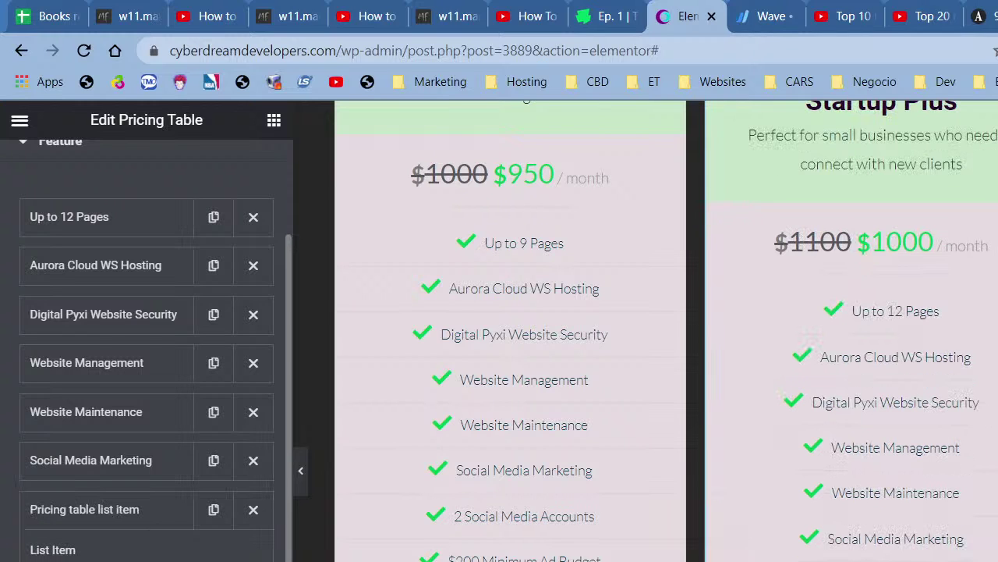
pyautogui.write('S')
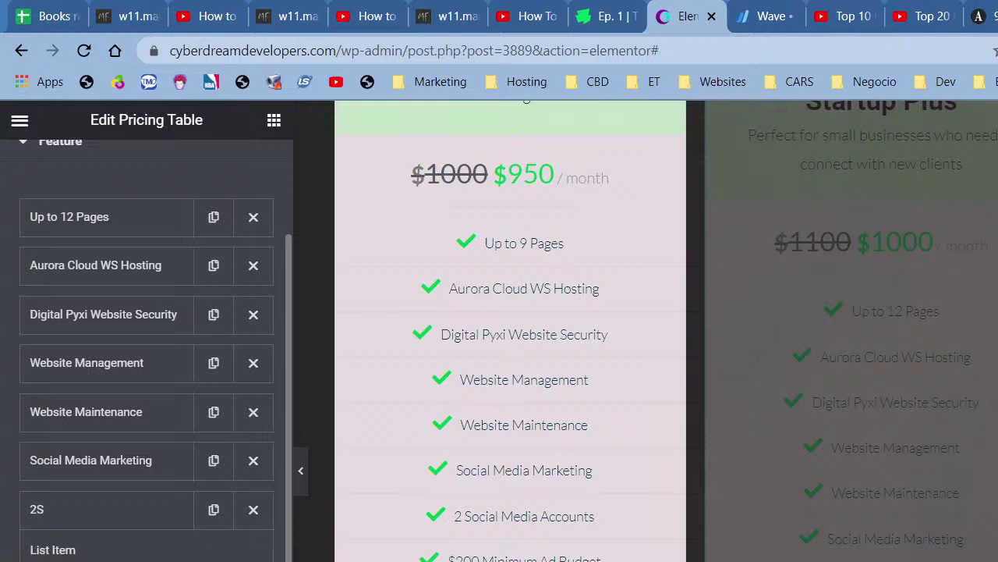
pyautogui.press('BackSpace')
pyautogui.write('SOcial')
pyautogui.press('BackSpace')
pyautogui.press('BackSpace')
pyautogui.press('BackSpace')
pyautogui.press('BackSpace')
pyautogui.press('BackSpace')
pyautogui.write('ocial Media Accounts')
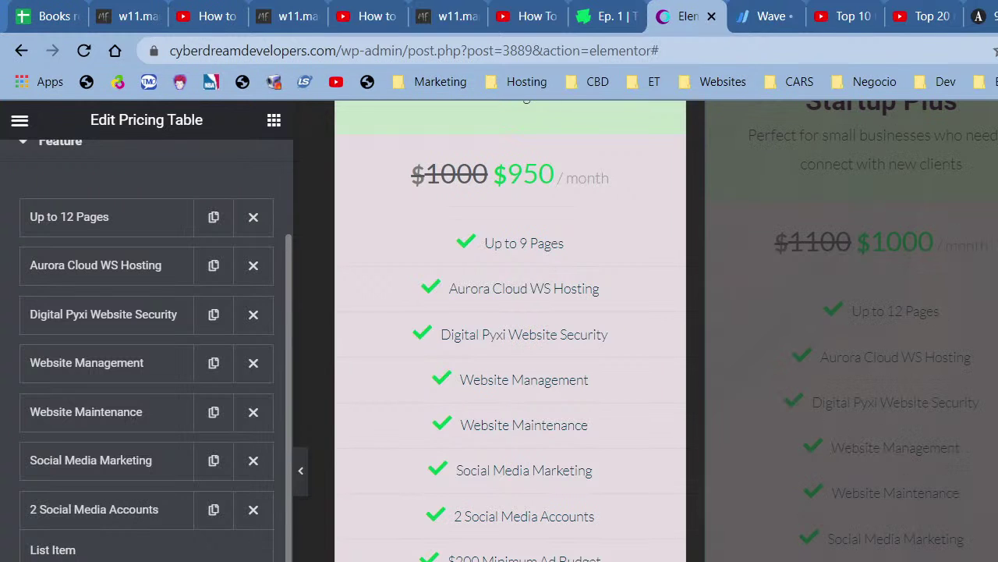
# Add a feature below the social media accounts item in the Startup Plus table, worded "$300 Minimum Ad Spend Monthly".
pyautogui.scroll(-3, 147, 351)
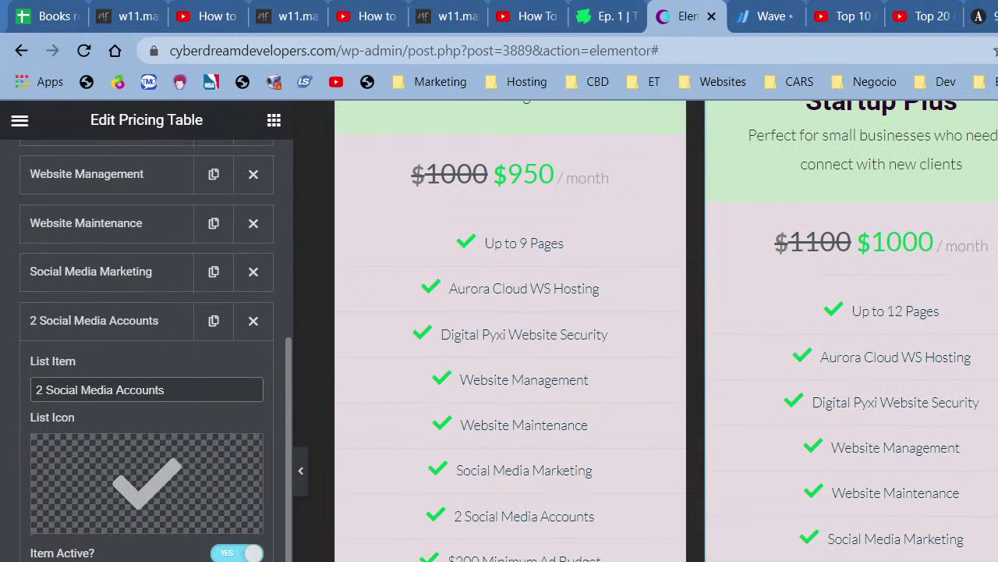
pyautogui.click(147, 560)
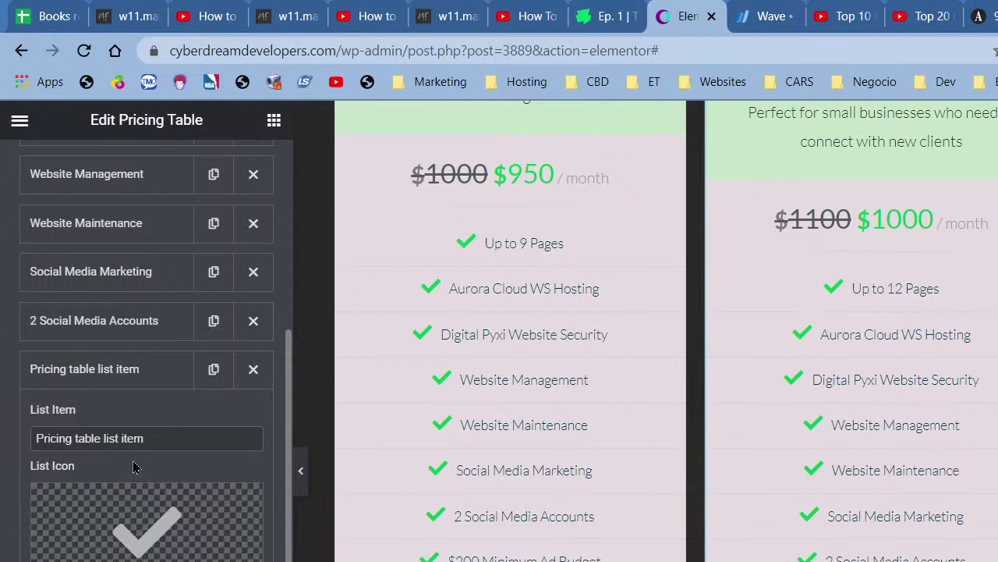
pyautogui.tripleClick(129, 438)
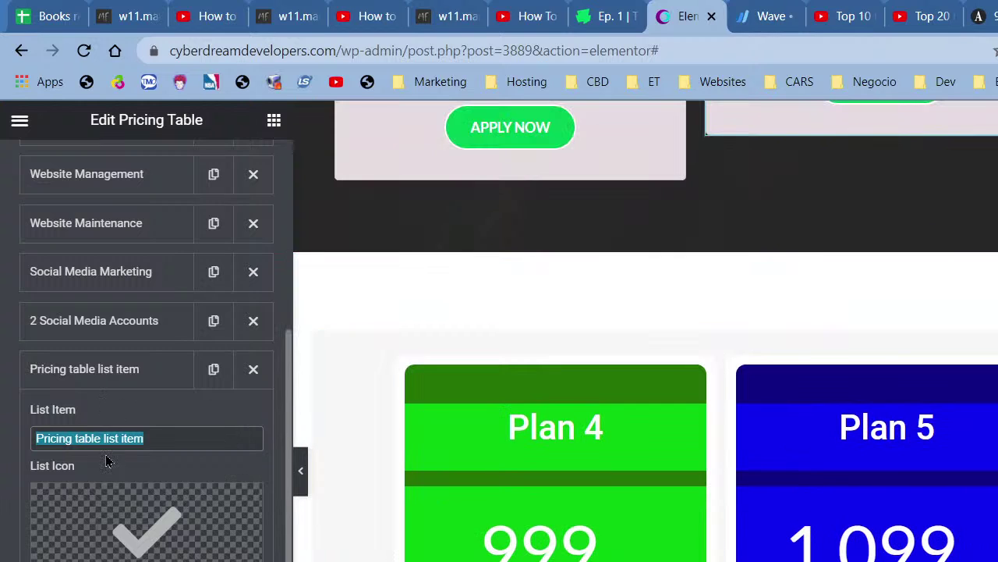
pyautogui.write('$300')
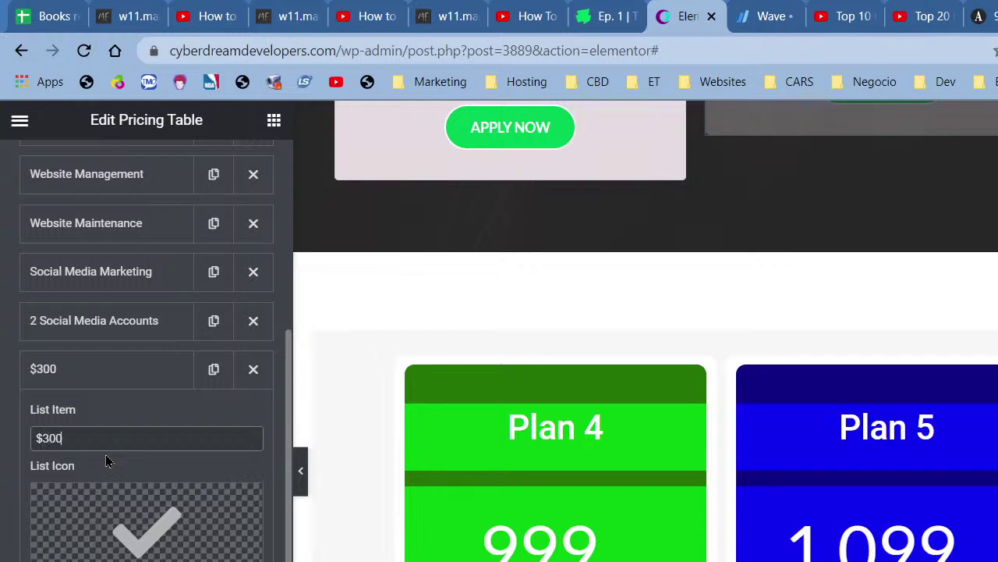
pyautogui.write(' Minimum Add')
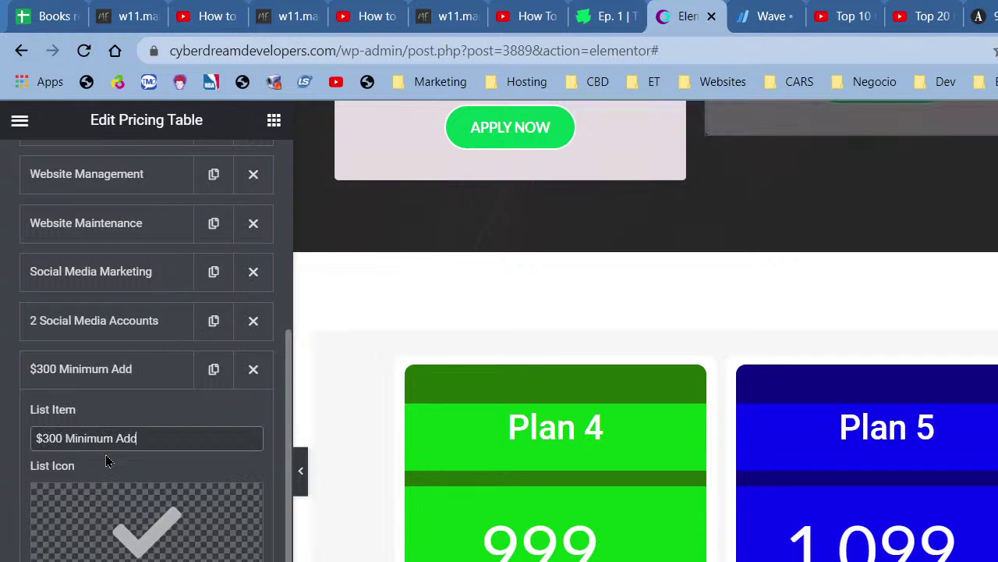
pyautogui.press('BackSpace')
pyautogui.write('Spend Monthly')
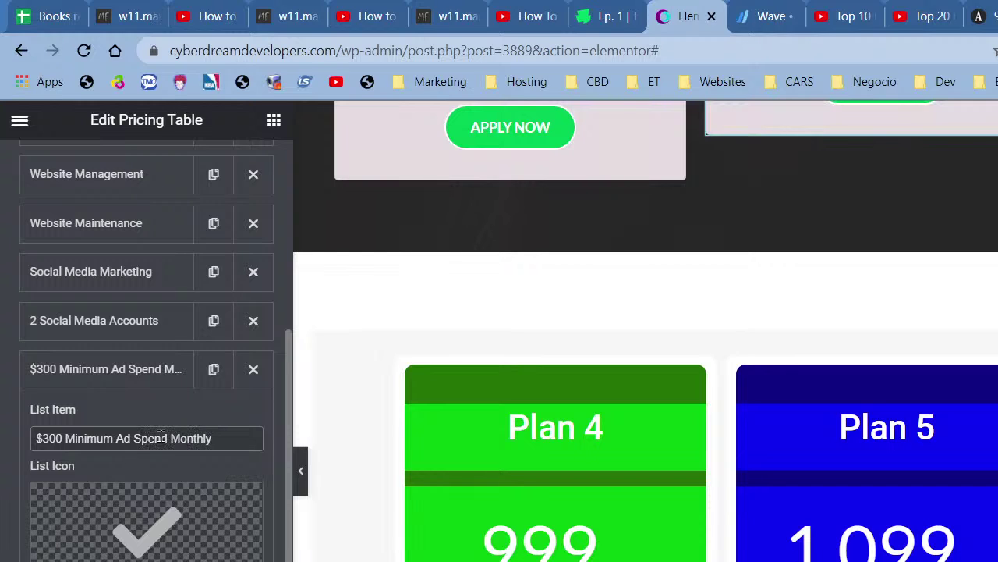
# Reword the new ad spend feature in the Startup Plus table as "$300 Minimum Ad Budget".
pyautogui.press('BackSpace')
pyautogui.press('BackSpace')
pyautogui.press('BackSpace')
pyautogui.press('BackSpace')
pyautogui.press('BackSpace')
pyautogui.press('BackSpace')
pyautogui.press('BackSpace')
pyautogui.press('BackSpace')
pyautogui.press('BackSpace')
pyautogui.press('BackSpace')
pyautogui.press('BackSpace')
pyautogui.press('BackSpace')
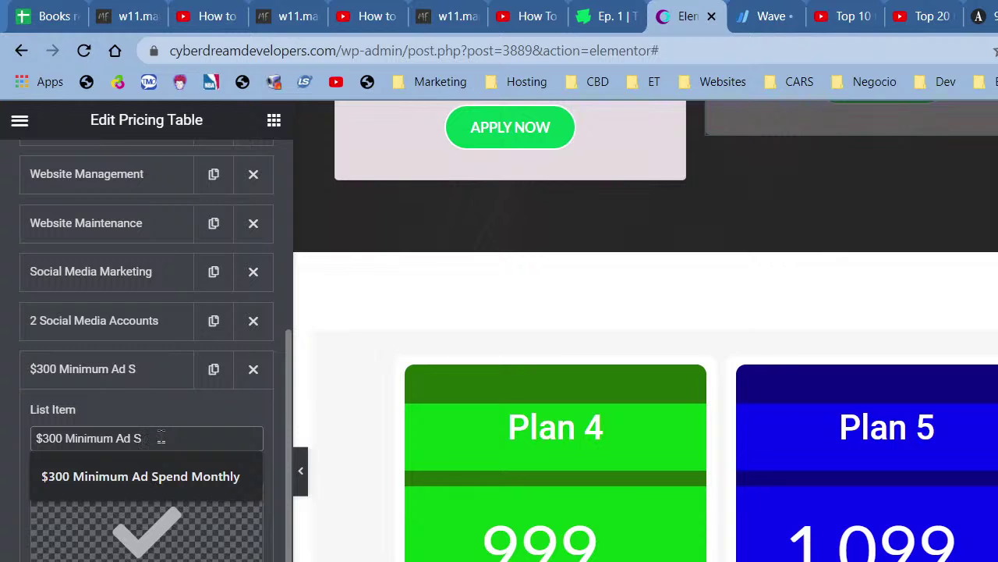
pyautogui.press('BackSpace')
pyautogui.write('Budget')
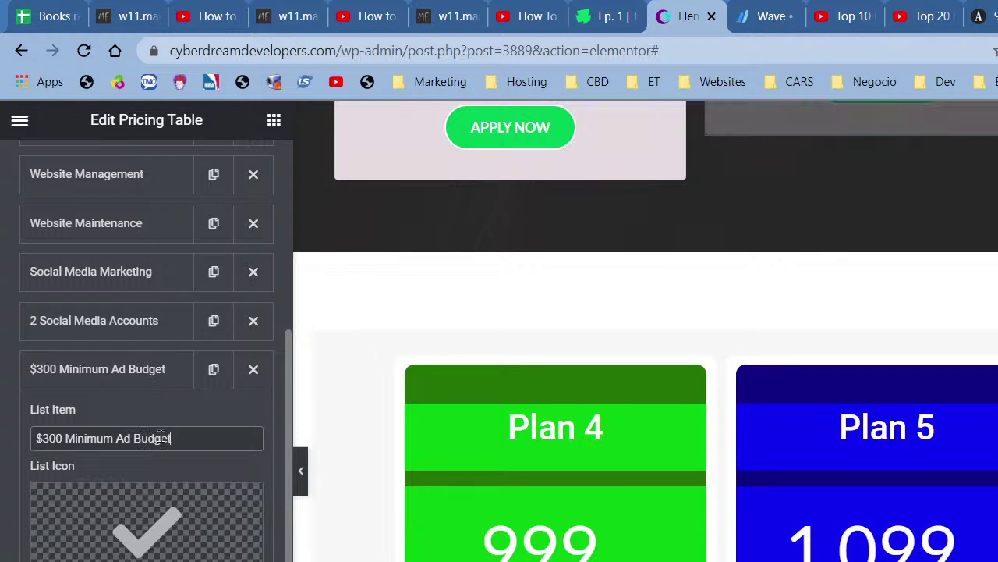
# Add an "SEO" feature below the ad budget item in the Startup Plus pricing table.
pyautogui.scroll(-5, 695, 549)
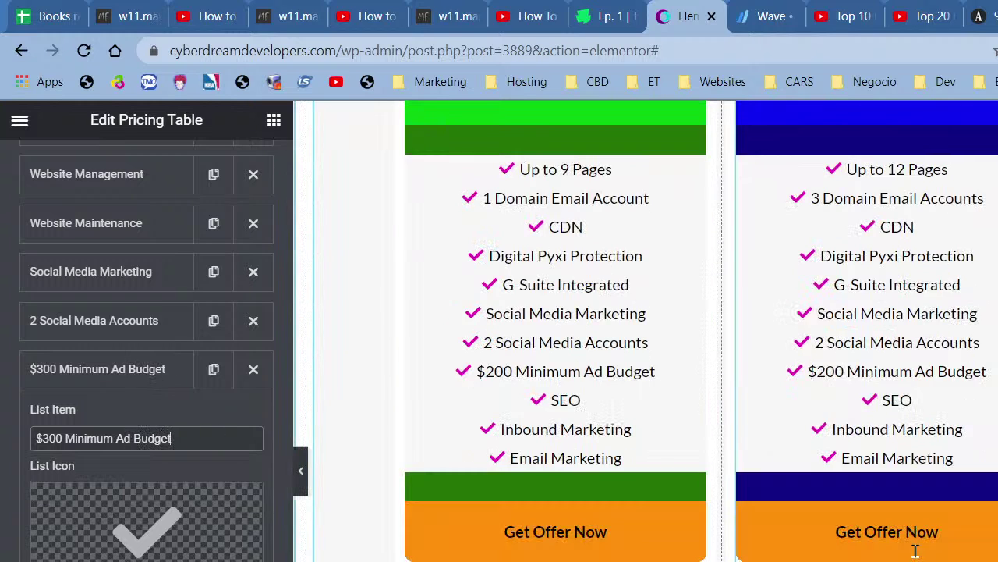
pyautogui.click(109, 379)
pyautogui.click(117, 418)
pyautogui.moveTo(36, 531); pyautogui.dragTo(149, 538)
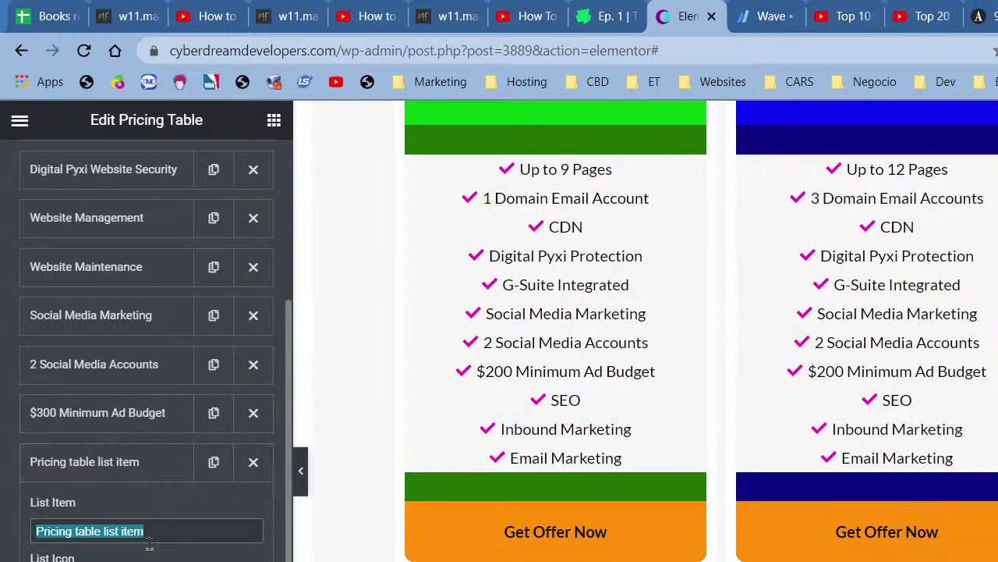
pyautogui.write('SEO')
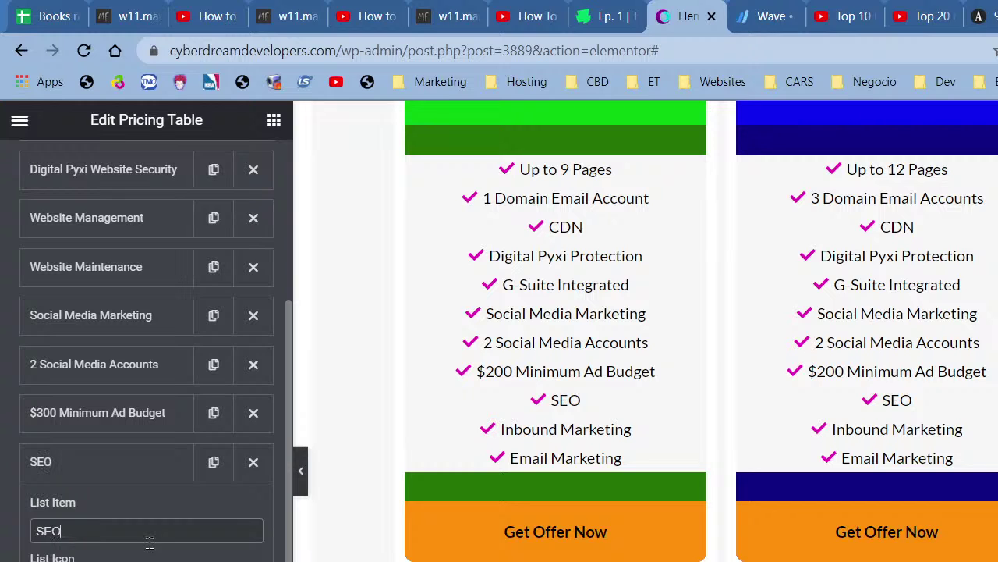
# Add an "Inbound Marketing" feature below SEO in the Startup Plus pricing table.
pyautogui.scroll(-2, 149, 544)
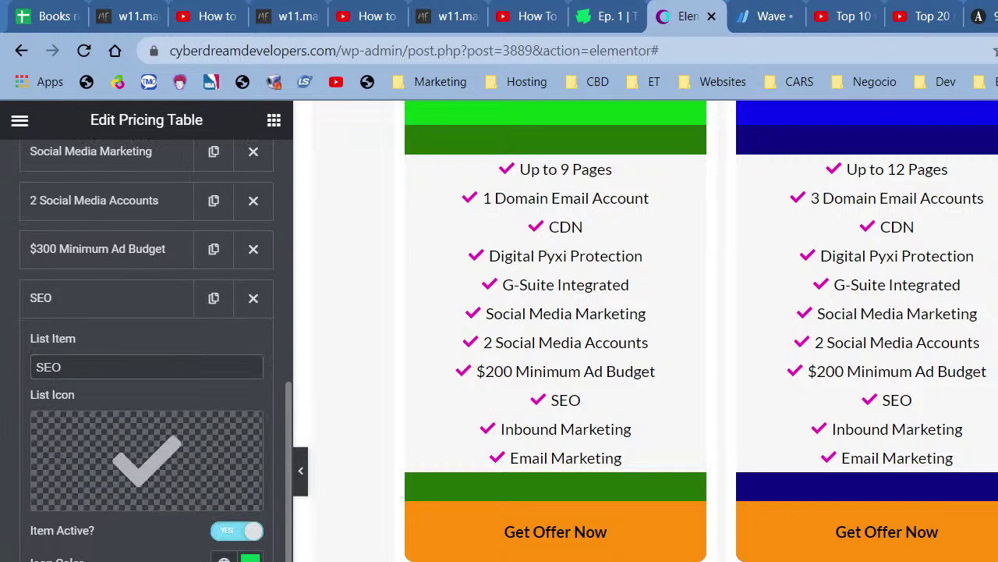
pyautogui.click(146, 556)
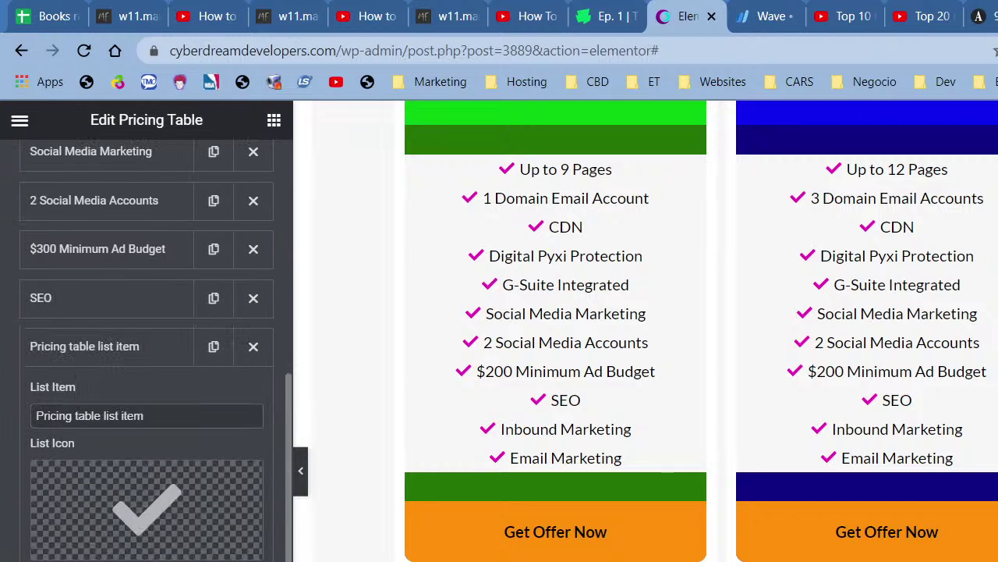
pyautogui.tripleClick(150, 416)
pyautogui.write('Inbou')
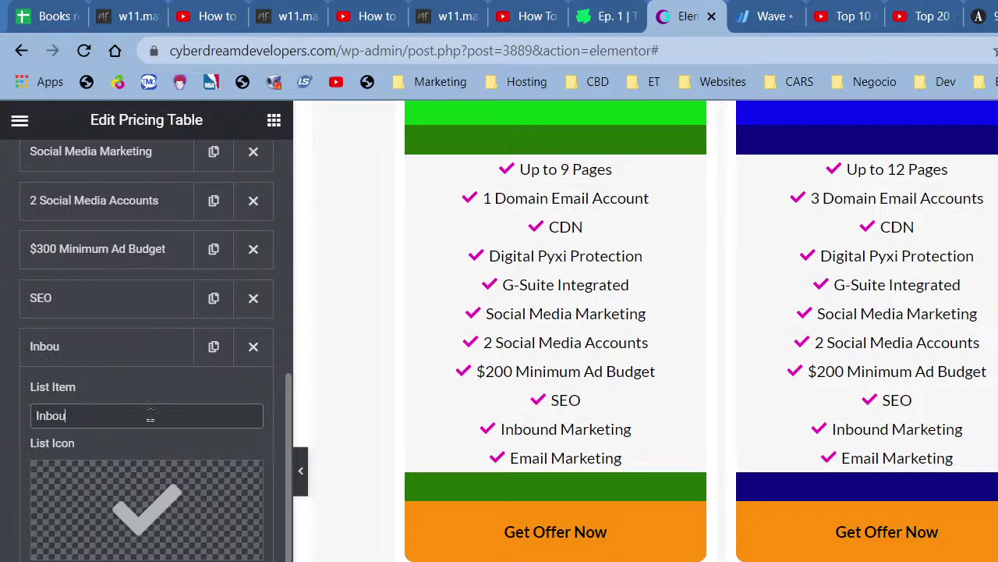
pyautogui.write('nd Marketing')
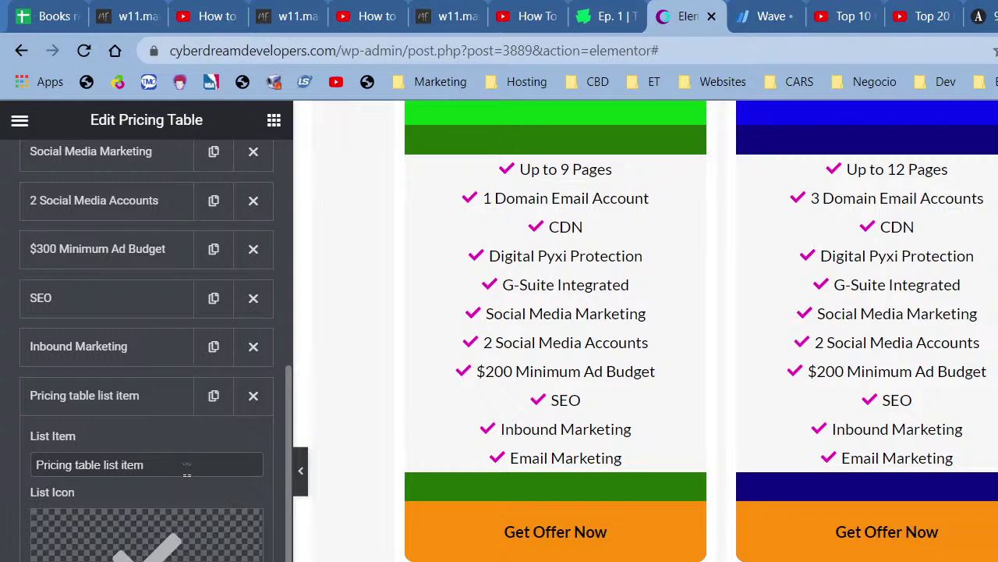
# Add an "Email Marketing" feature as the last item in the Startup Plus pricing table.
pyautogui.tripleClick(187, 465)
pyautogui.write('Email MArke')
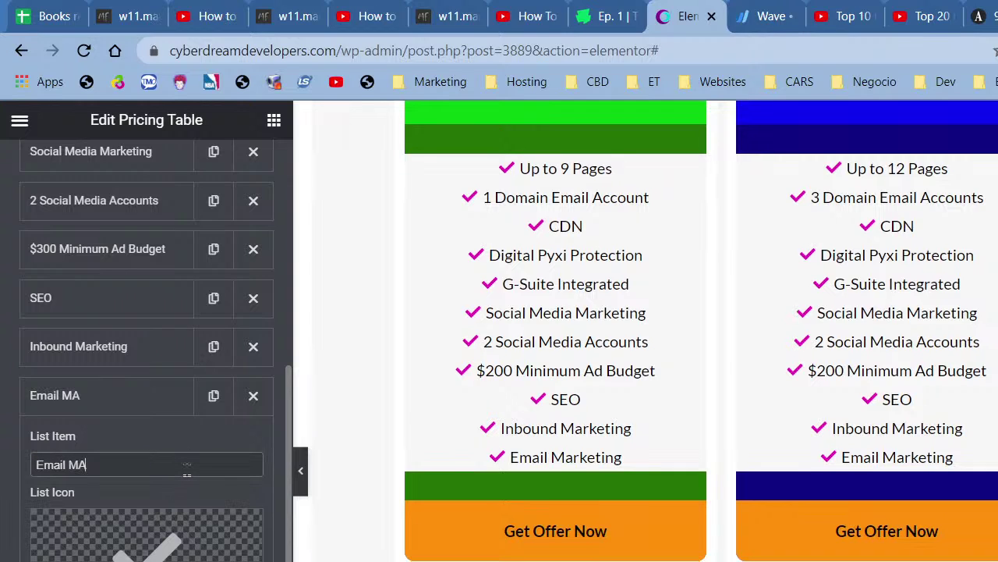
pyautogui.press('BackSpace')
pyautogui.press('BackSpace')
pyautogui.press('BackSpace')
pyautogui.press('BackSpace')
pyautogui.write('arketing')
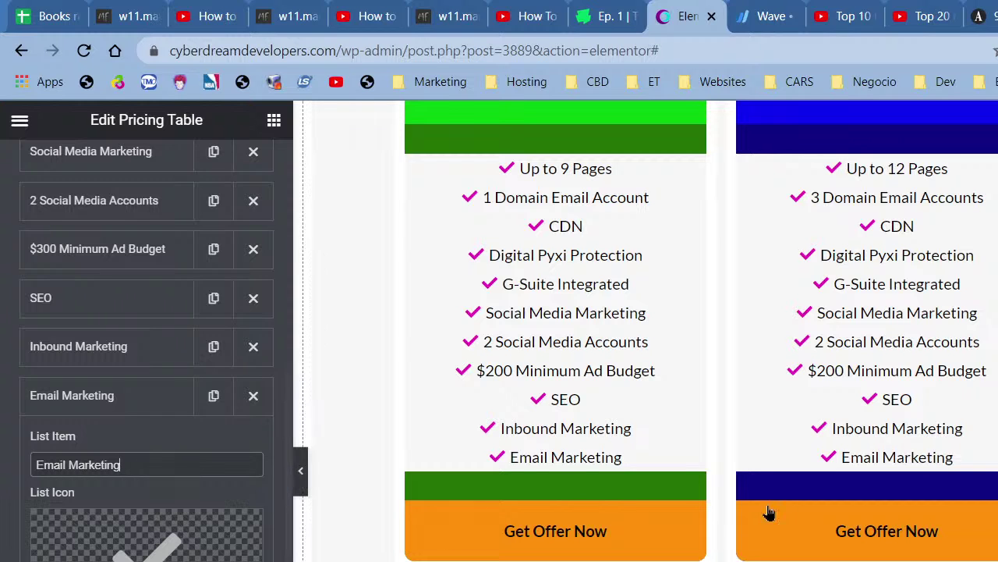
# Open the Agency Plus pricing table for editing and expand its feature list, checking the old Plan 4 and Plan 5 features.
pyautogui.scroll(3, 769, 513)
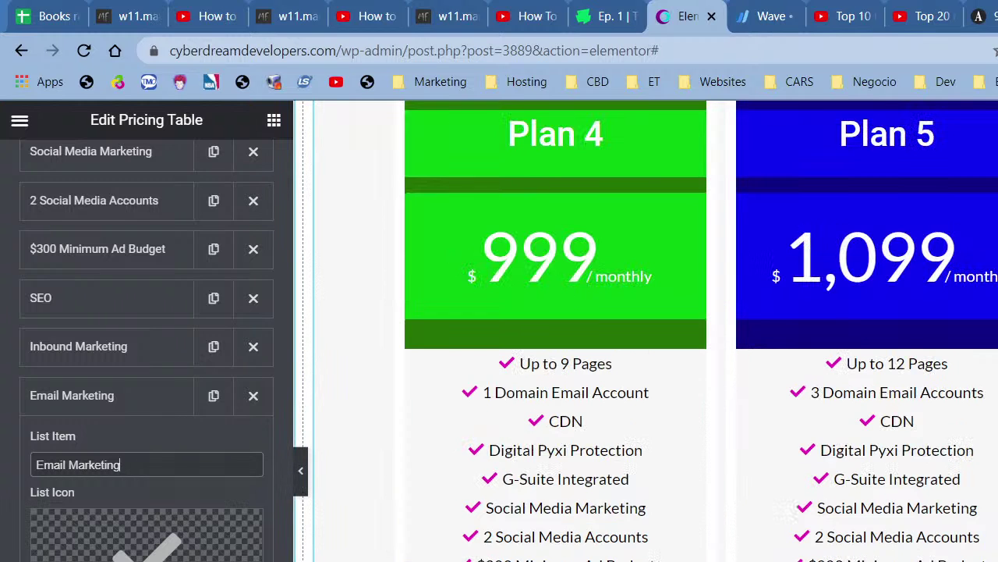
pyautogui.scroll(7, 769, 499)
pyautogui.click(989, 312)
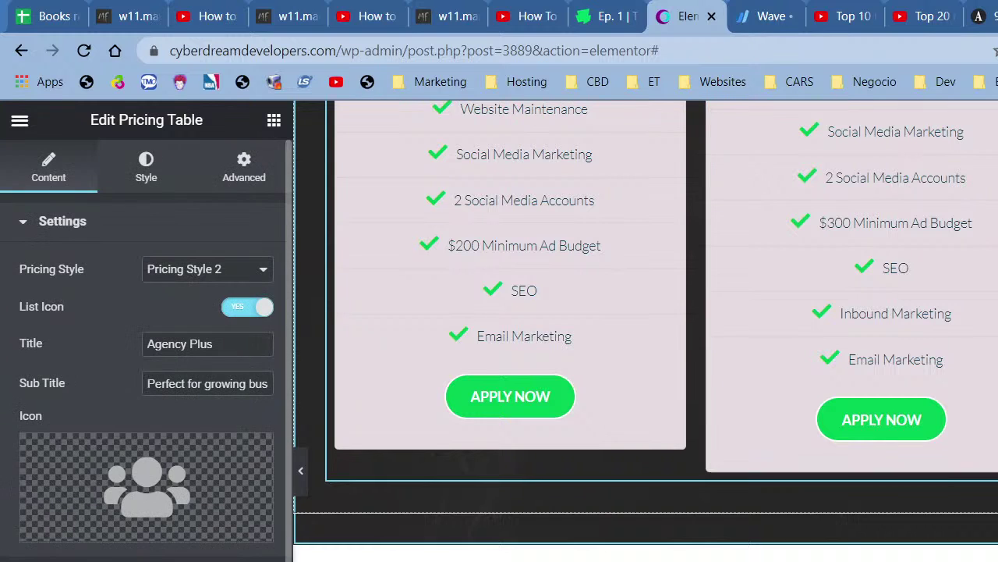
pyautogui.scroll(-9, 646, 331)
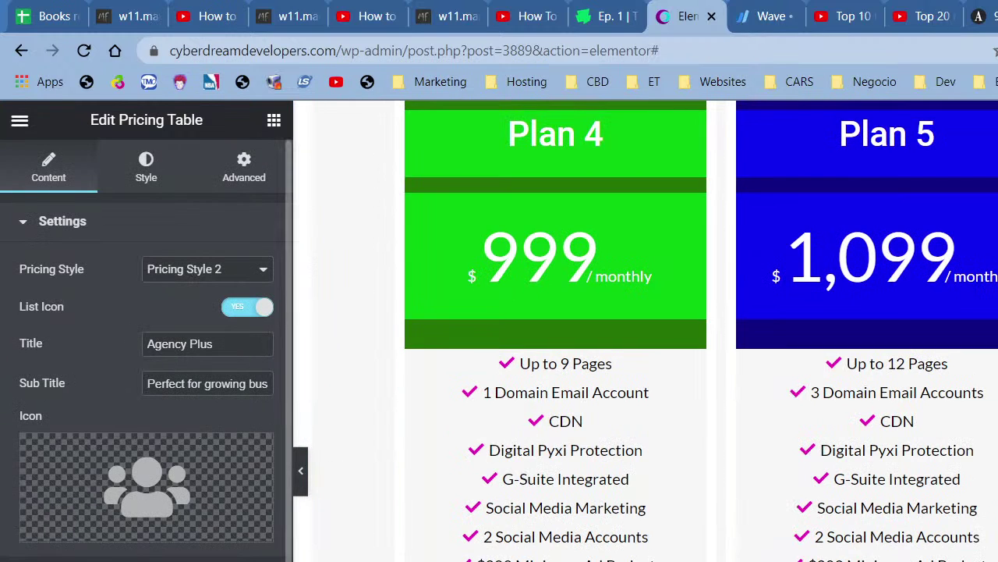
pyautogui.scroll(6, 899, 484)
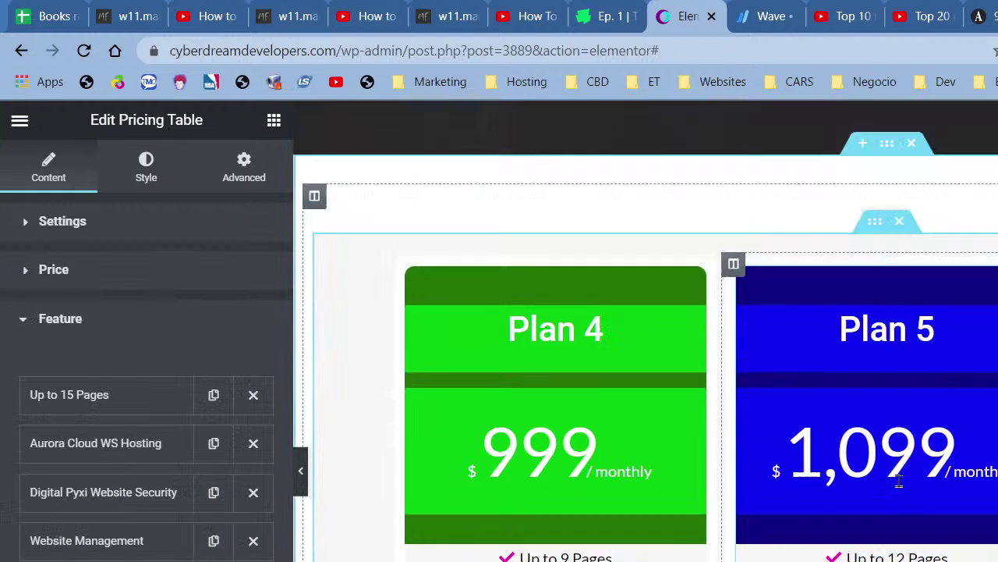
pyautogui.scroll(2, 900, 488)
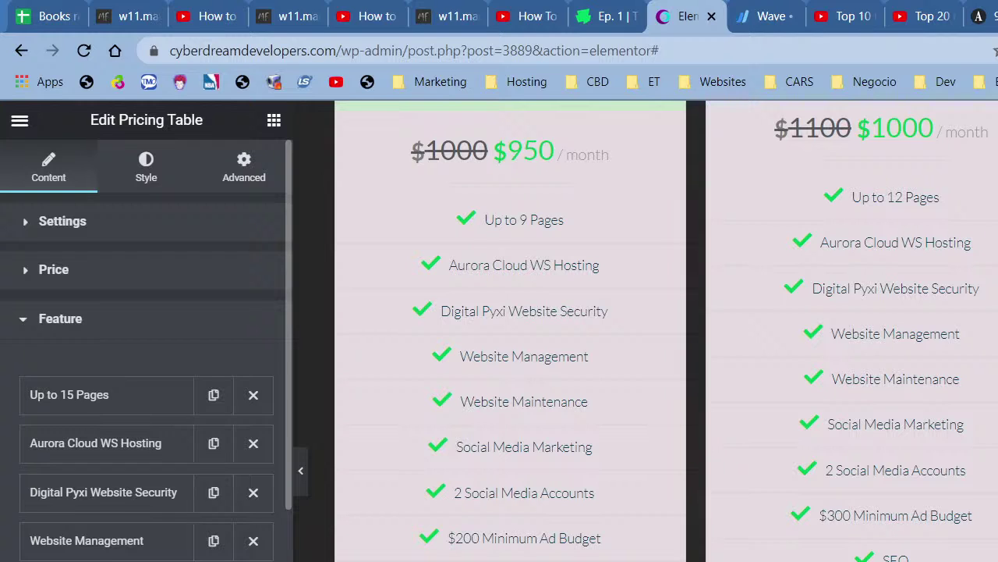
# Add Social Media Marketing, 3 Social Media Accounts, $500 Minimum Ad Budget, SEO and Inbound Marketing to the Agency Plus feature list.
pyautogui.scroll(-1, 147, 351)
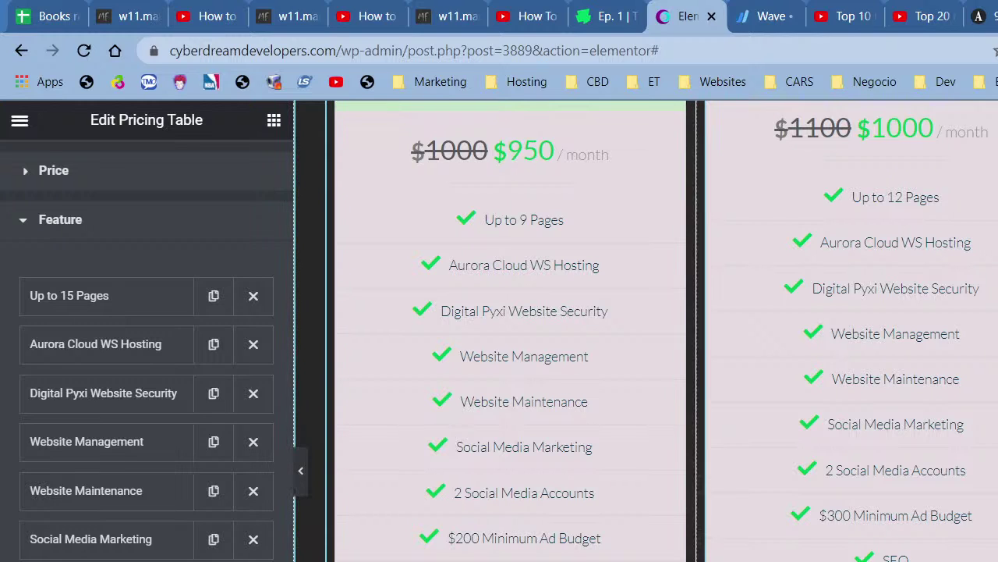
pyautogui.scroll(-10, 645, 327)
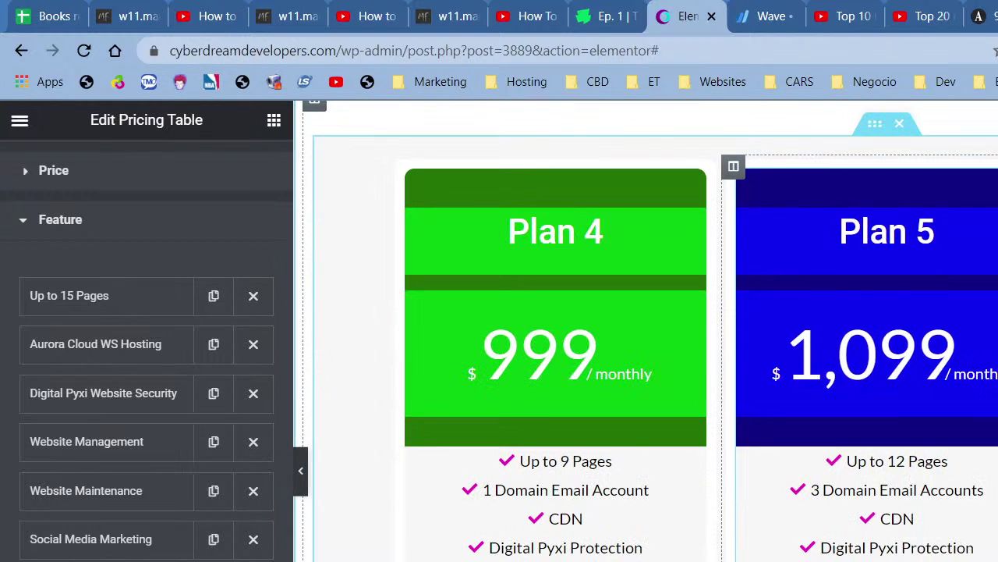
pyautogui.scroll(3, 646, 330)
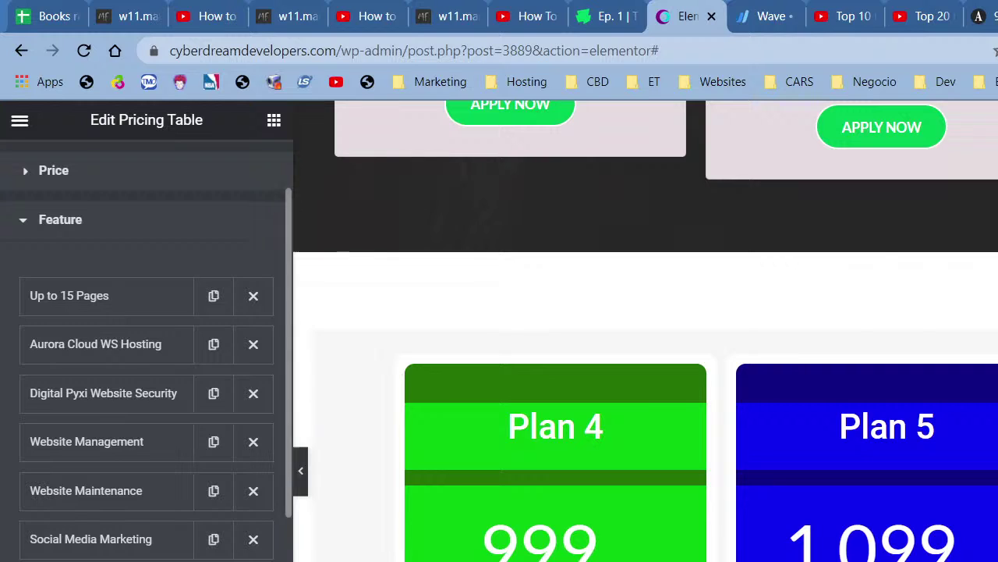
pyautogui.scroll(-7, 646, 331)
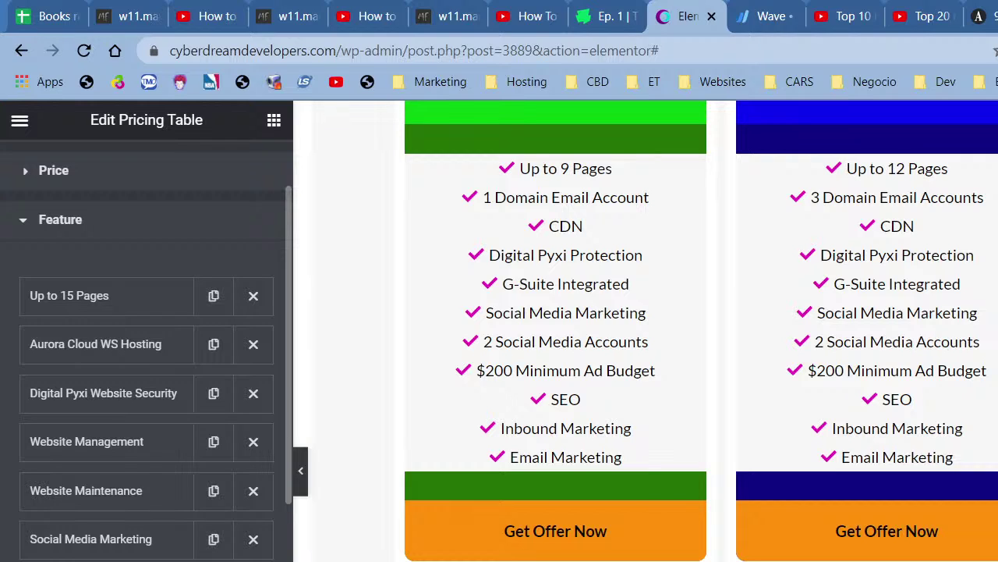
pyautogui.scroll(-1, 146, 351)
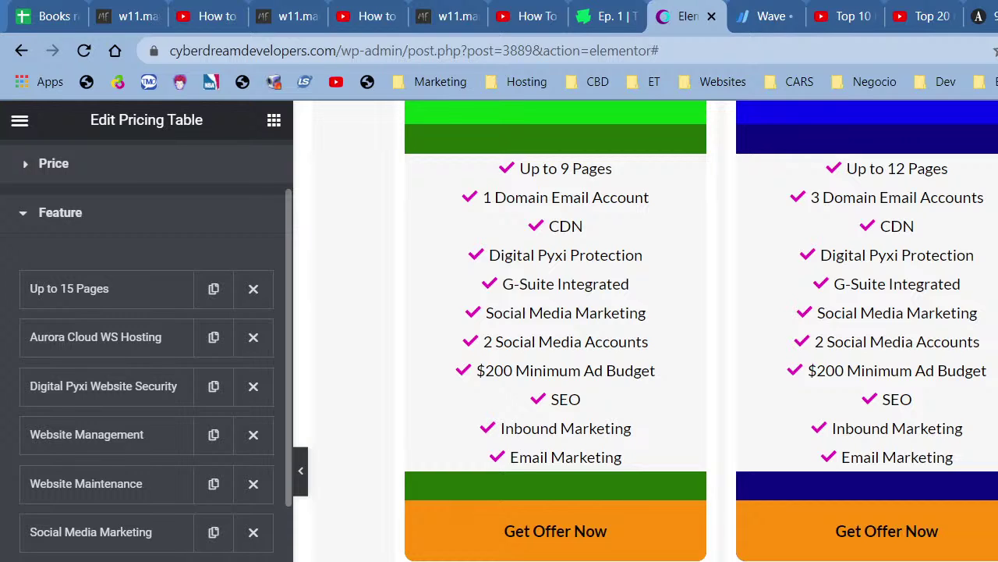
pyautogui.scroll(-4, 147, 351)
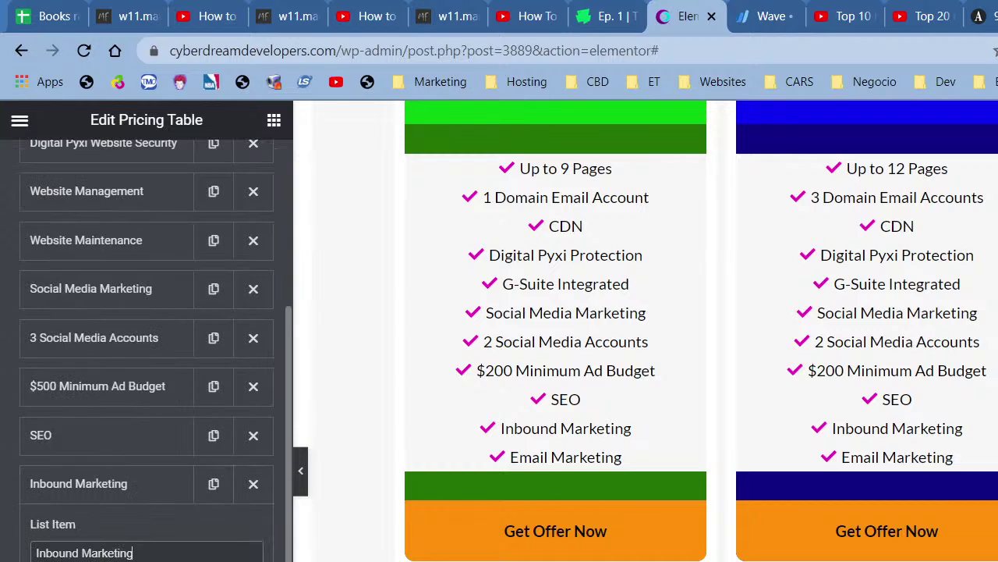
# Add an "Email Marketing" feature as the last item in the Agency Plus pricing table.
pyautogui.click(138, 484)
pyautogui.click(140, 530)
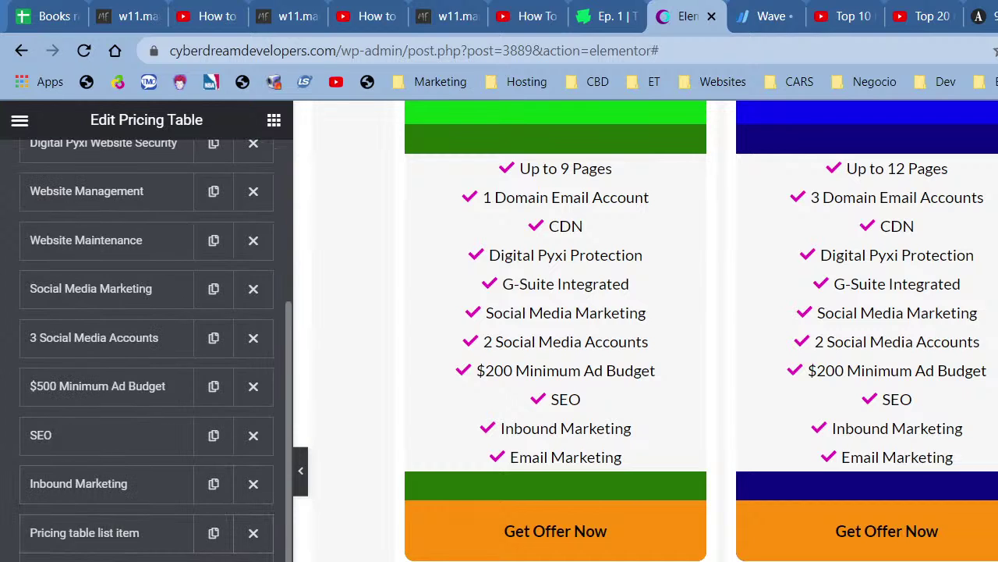
pyautogui.write('Email MAn')
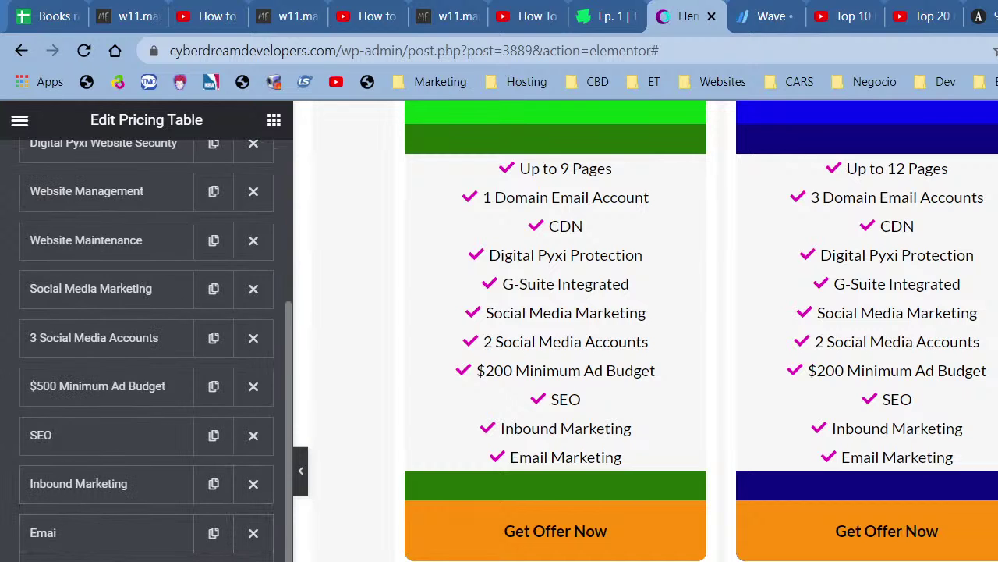
pyautogui.press('BackSpace')
pyautogui.write('a')
pyautogui.press('BackSpace')
pyautogui.press('BackSpace')
pyautogui.write('arketing')
pyautogui.click(127, 535)
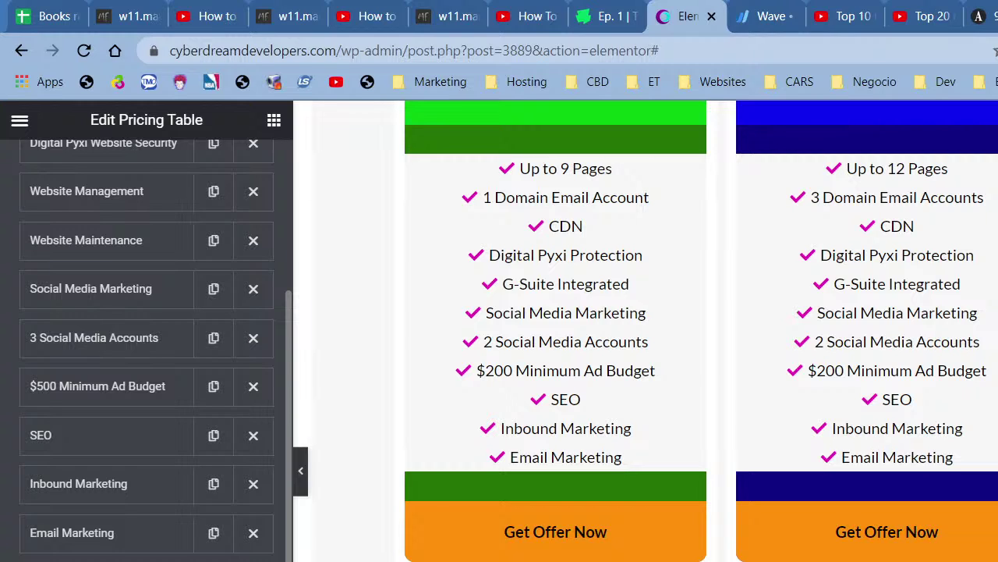
# Review the basic and Plus pricing tables without the editing panel, checking their layout, prices and features.
pyautogui.scroll(10, 645, 331)
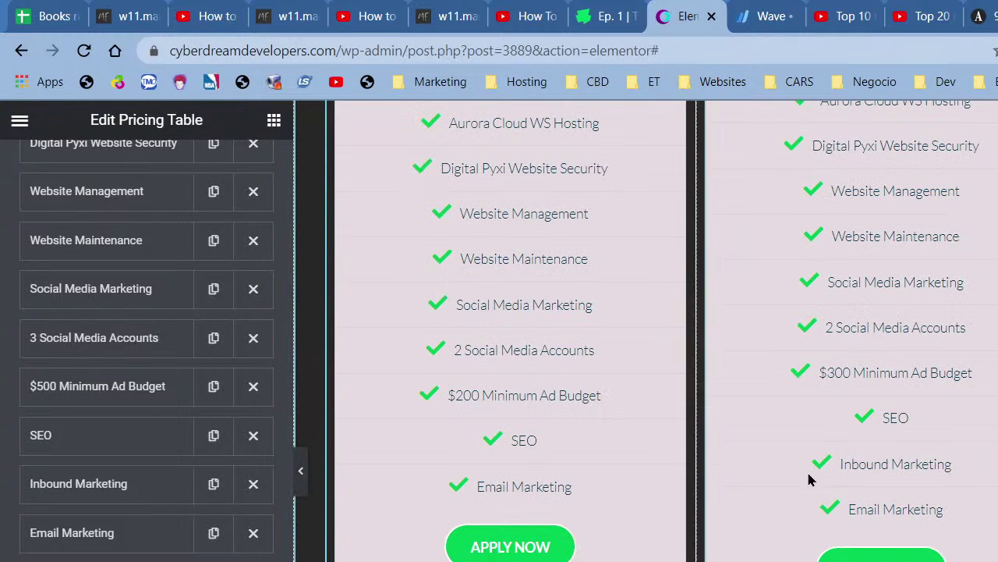
pyautogui.scroll(3, 663, 454)
pyautogui.scroll(-7, 663, 454)
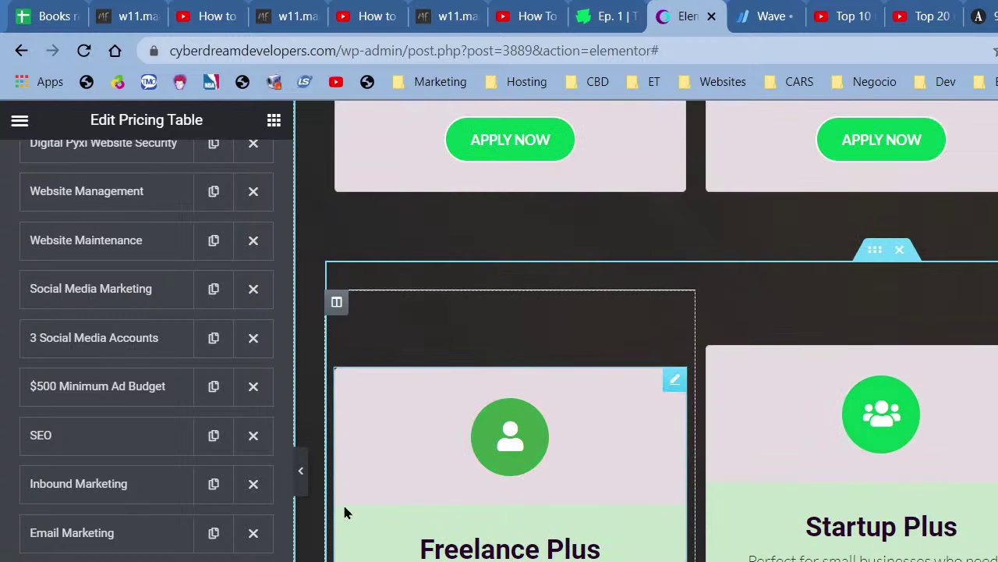
pyautogui.click(301, 480)
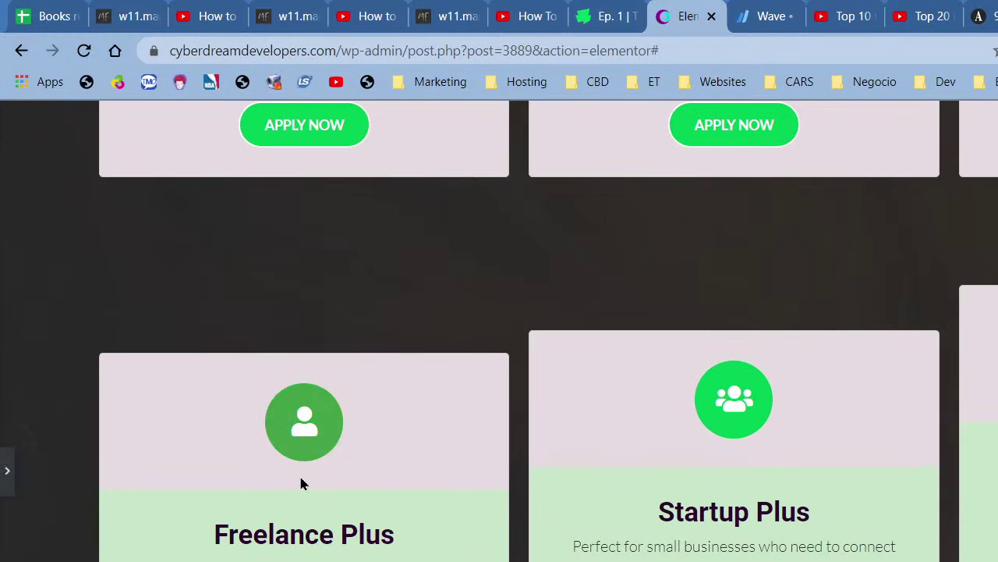
pyautogui.scroll(3, 825, 537)
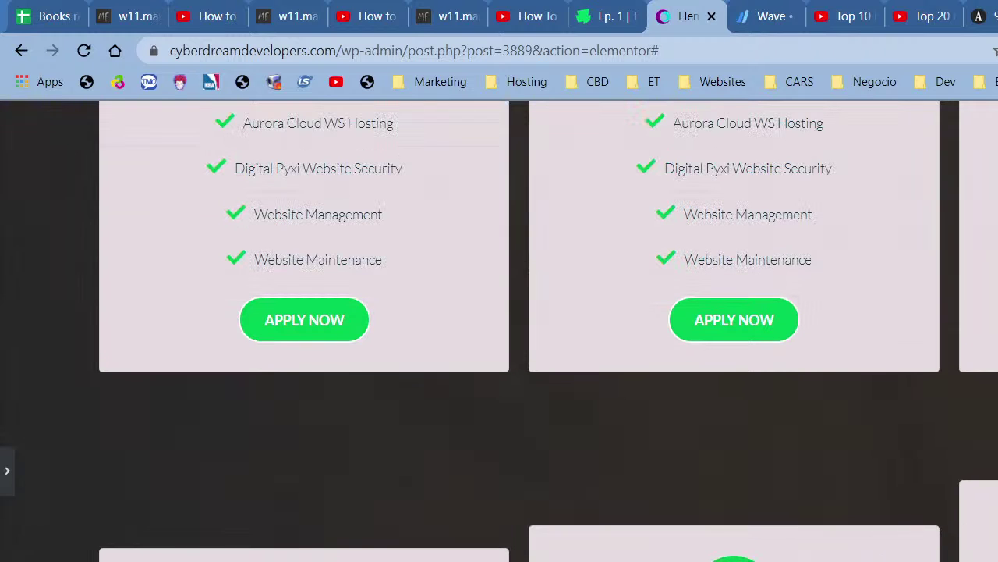
pyautogui.scroll(9, 776, 445)
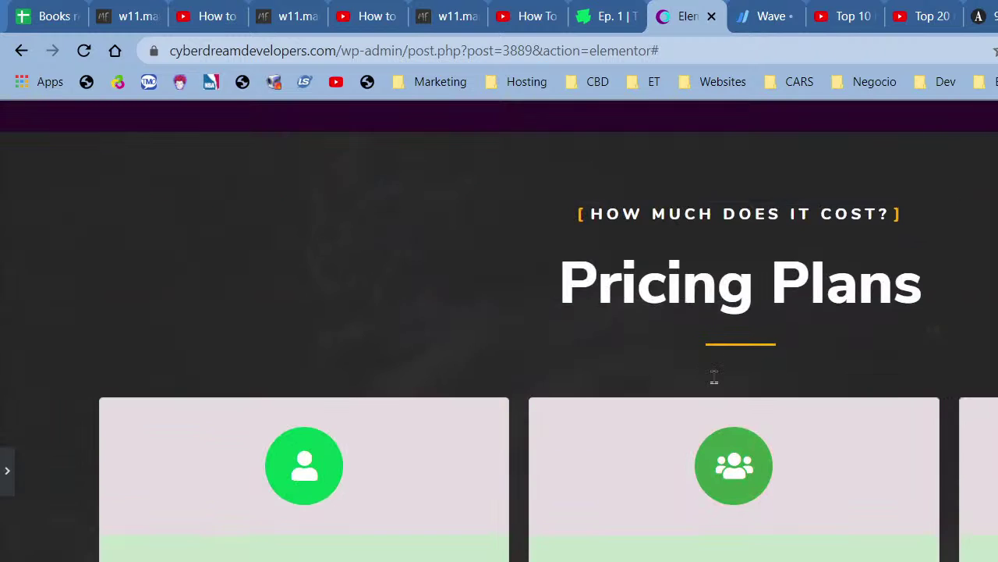
pyautogui.scroll(-5, 734, 409)
pyautogui.scroll(-8, 737, 413)
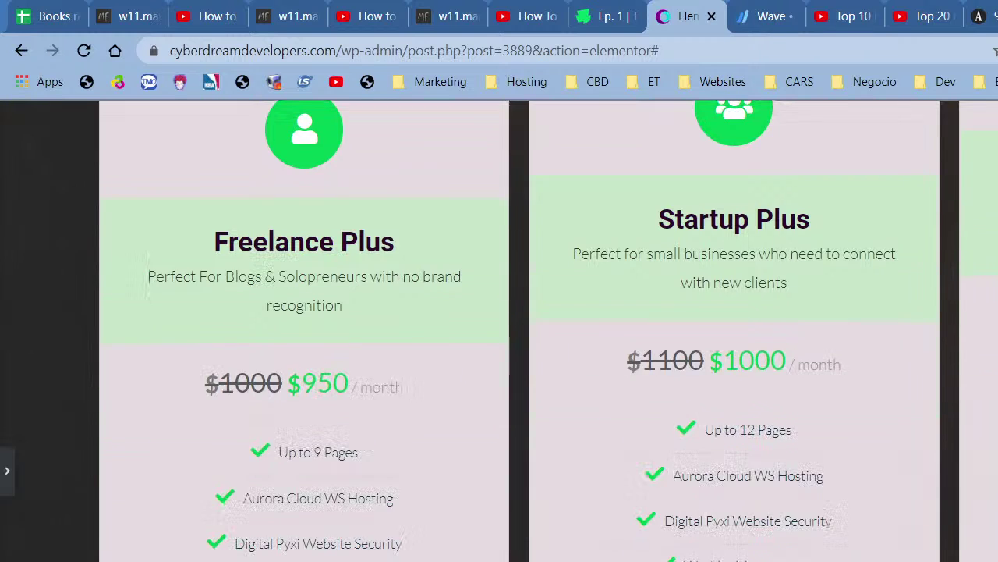
pyautogui.scroll(-4, 860, 461)
pyautogui.scroll(5, 780, 491)
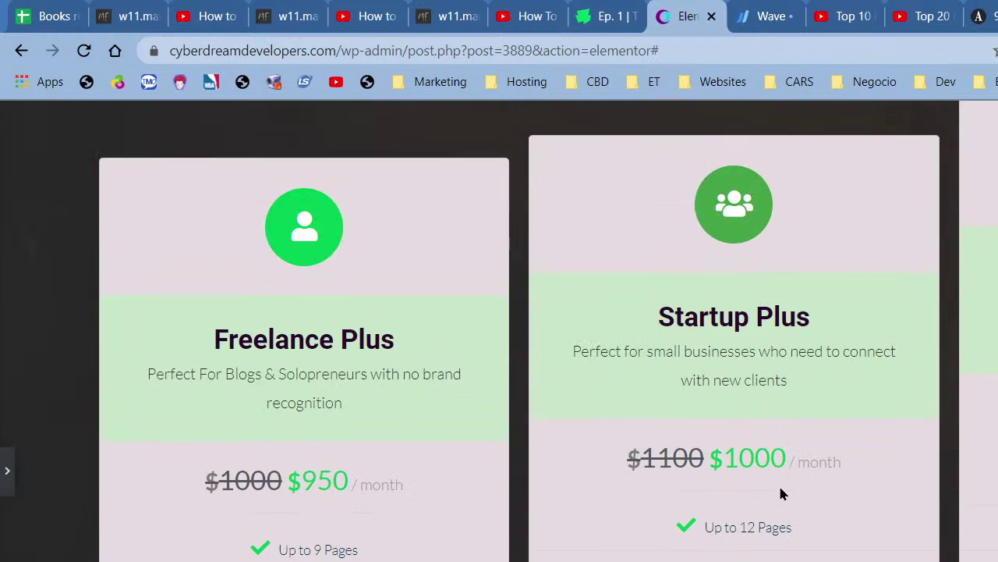
pyautogui.scroll(3, 884, 461)
pyautogui.scroll(-7, 780, 461)
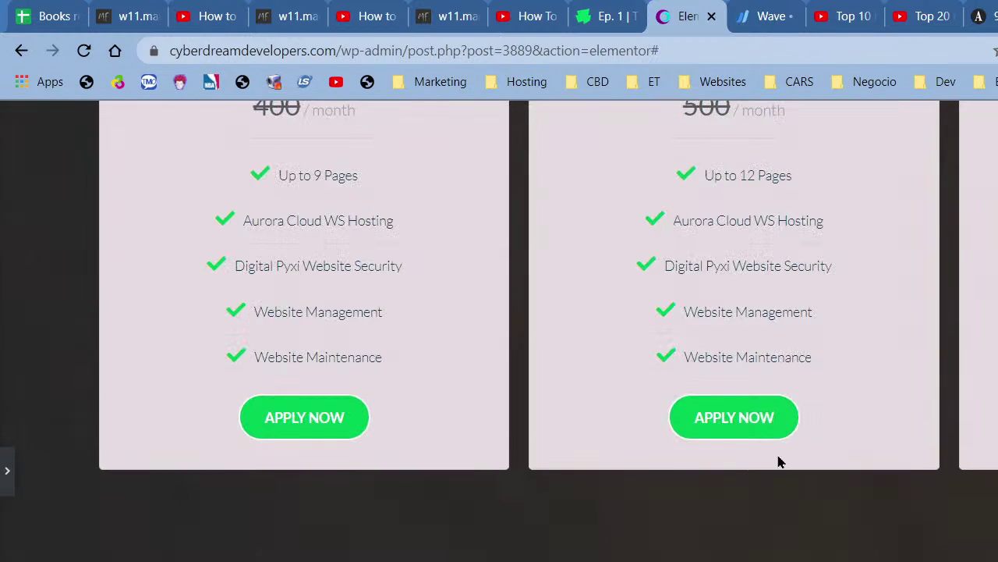
pyautogui.scroll(5, 781, 466)
pyautogui.scroll(10, 782, 466)
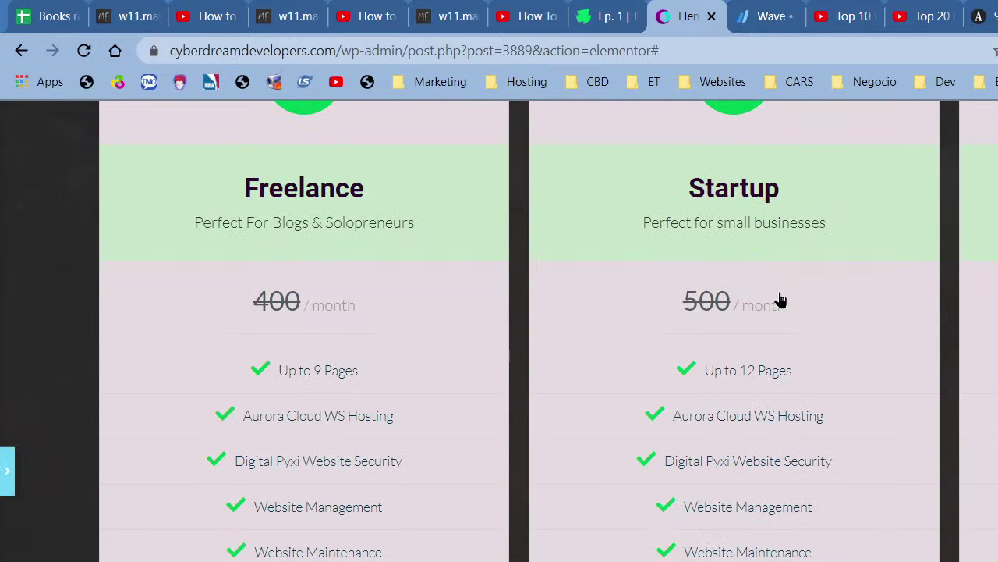
pyautogui.hotkey('ctrl', 'p')
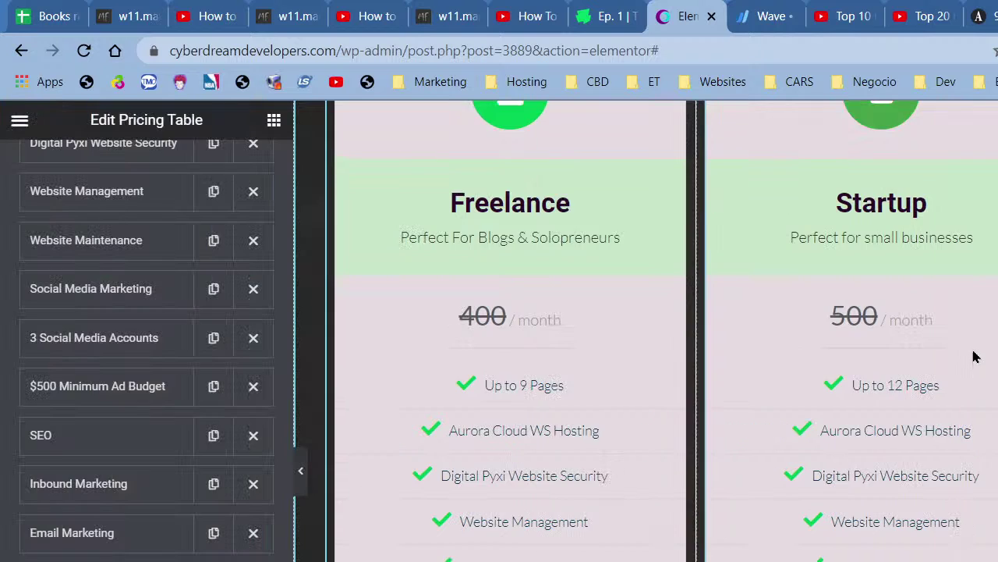
# Remove the background image and the background overlay color from the Pricing Plans section.
pyautogui.scroll(1, 979, 425)
pyautogui.scroll(2, 979, 425)
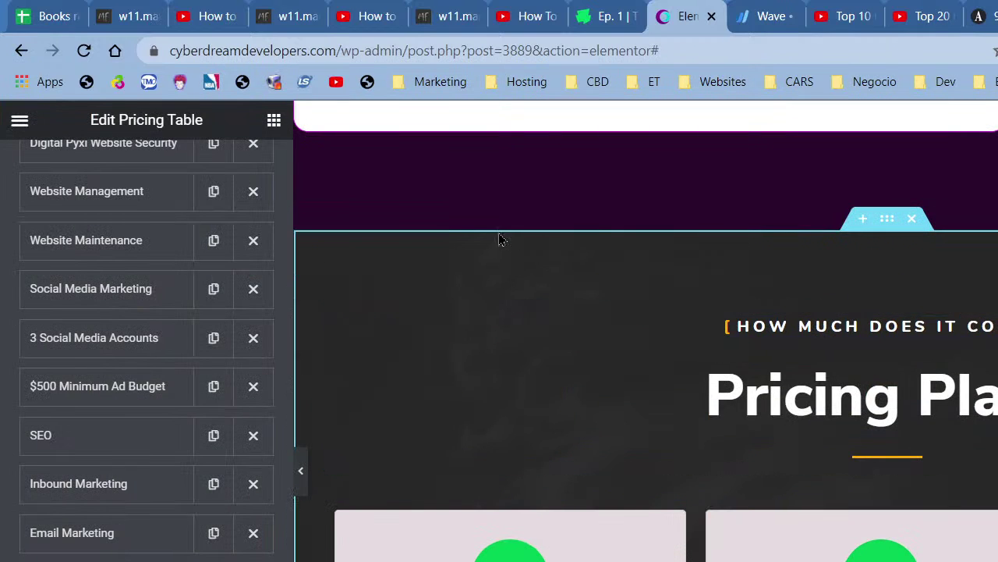
pyautogui.rightClick(429, 252)
pyautogui.click(483, 268)
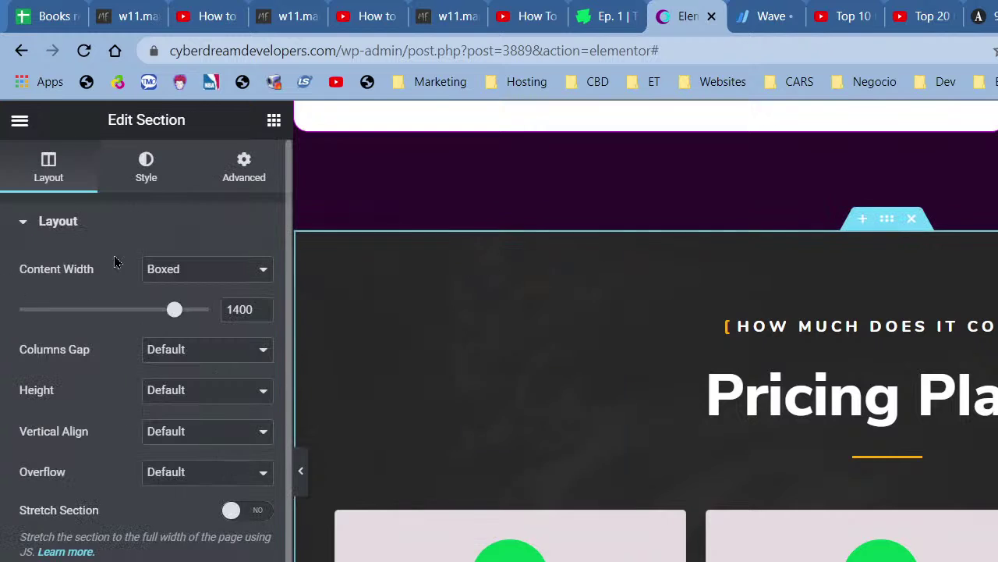
pyautogui.click(146, 186)
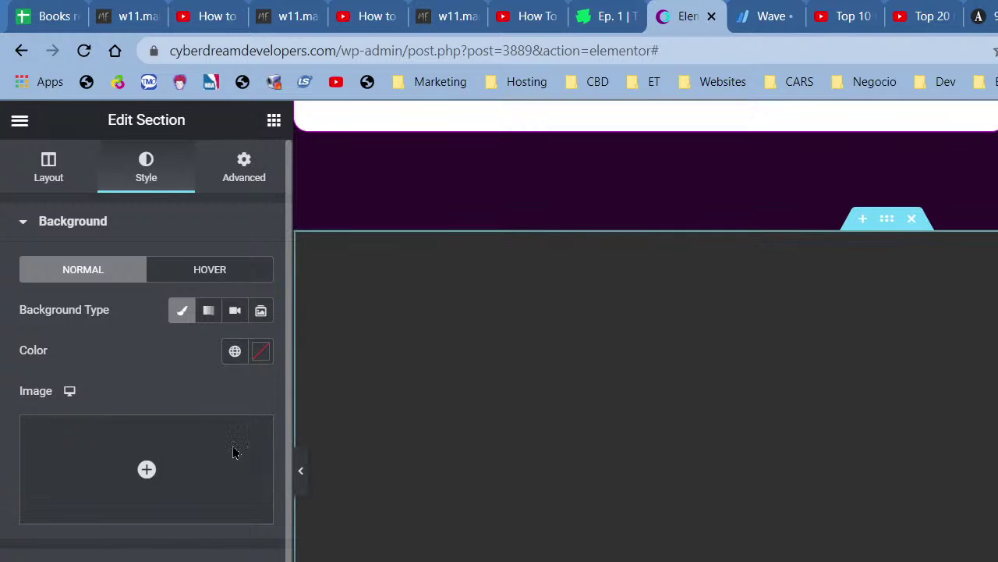
pyautogui.click(196, 558)
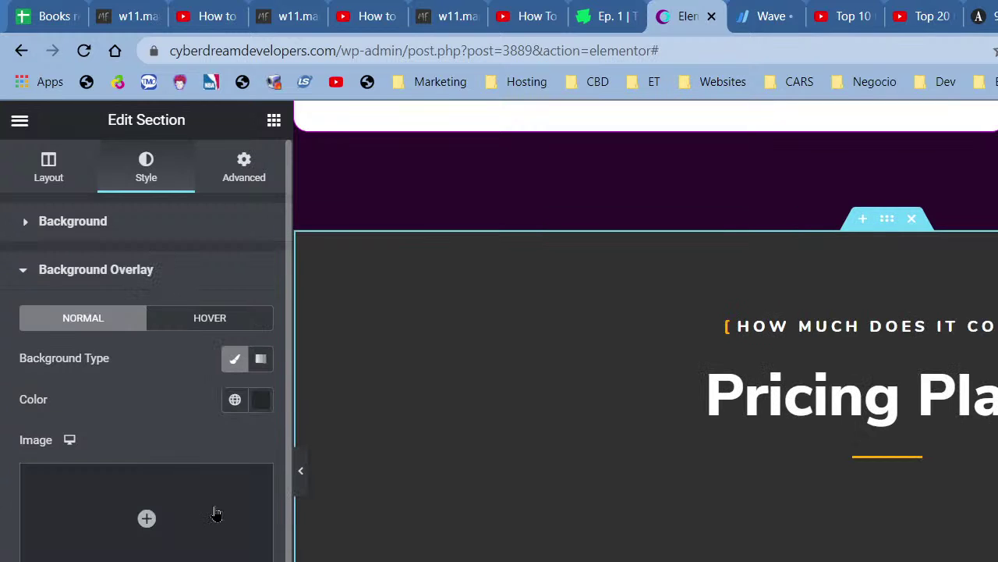
pyautogui.click(263, 401)
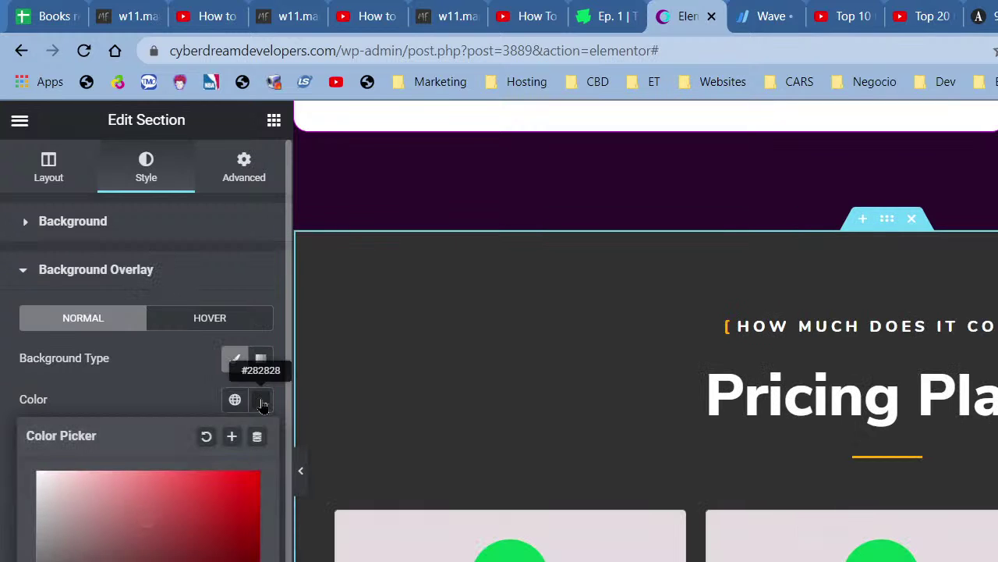
pyautogui.click(206, 436)
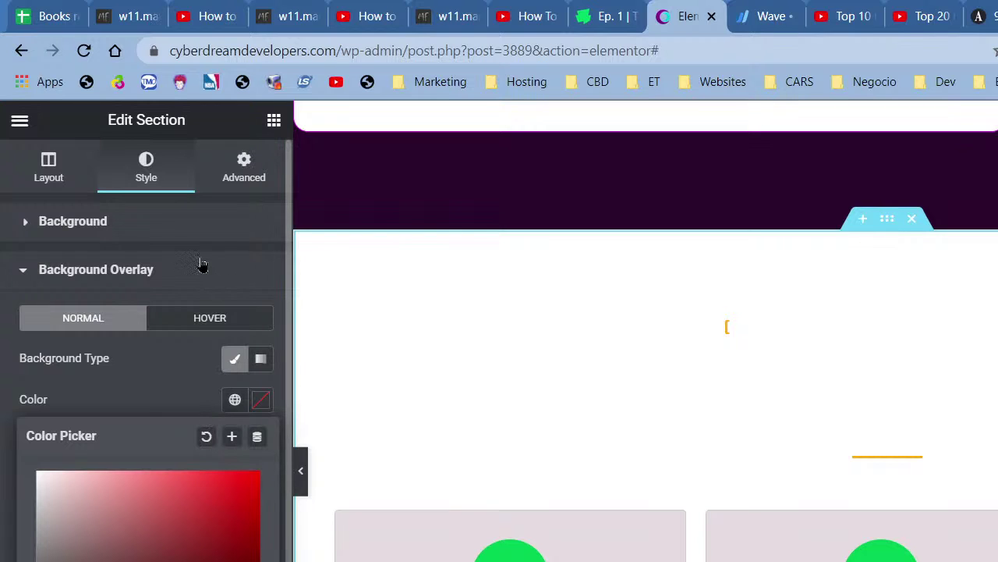
pyautogui.click(195, 271)
# Set the Pricing Plans section's background to the global color New Item #9 (#F7F3F5).
pyautogui.click(178, 234)
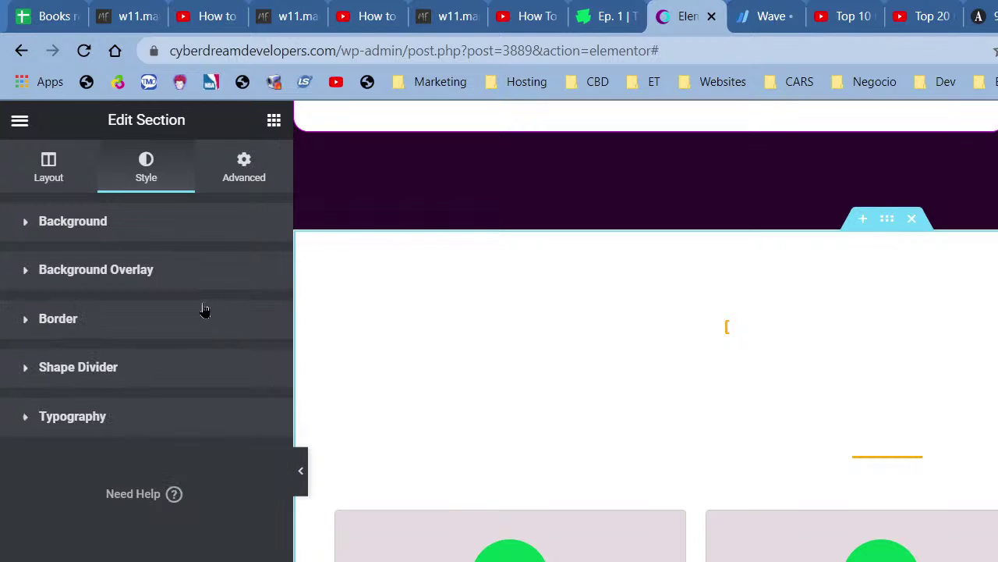
pyautogui.click(234, 350)
pyautogui.scroll(-4, 160, 546)
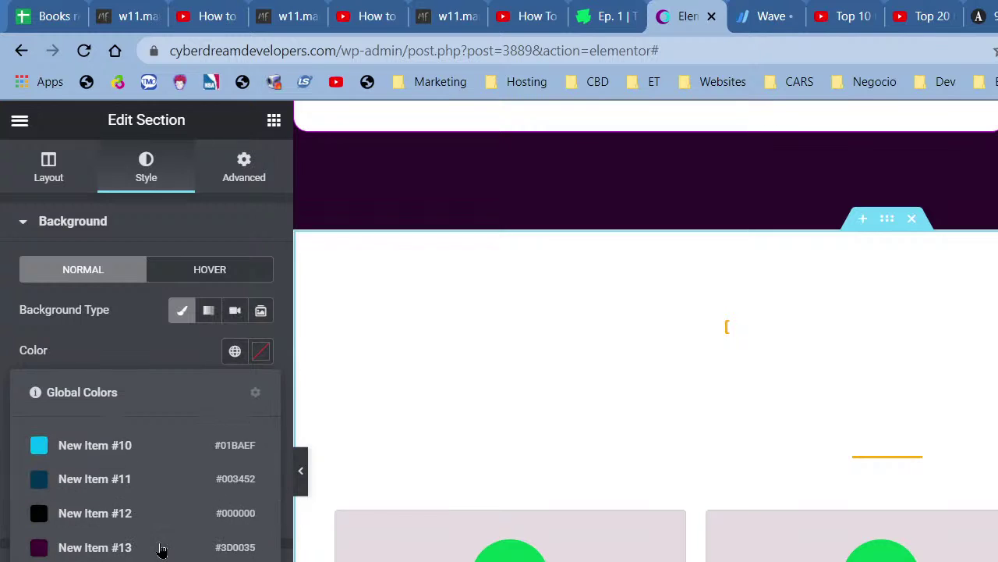
pyautogui.scroll(-5, 92, 546)
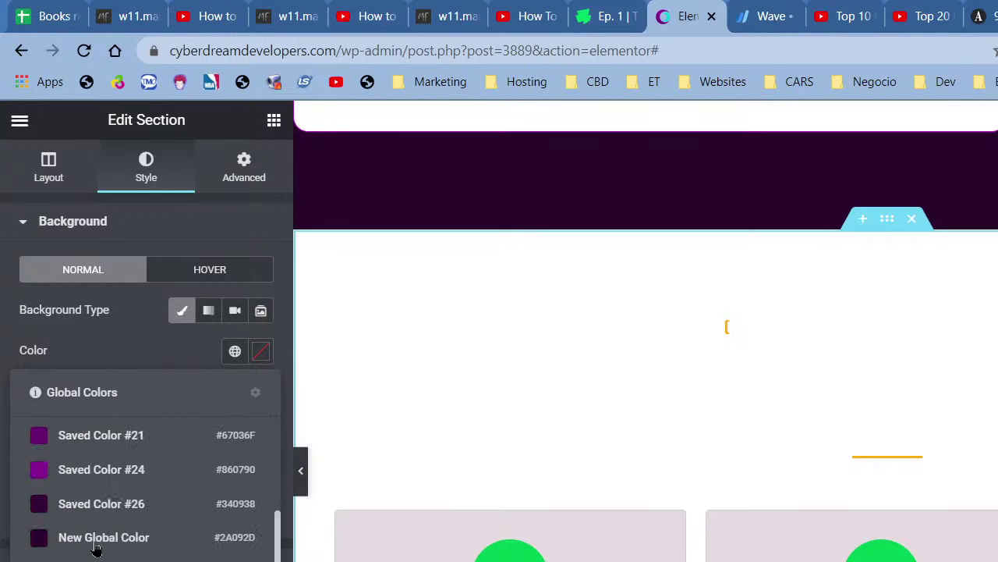
pyautogui.click(101, 560)
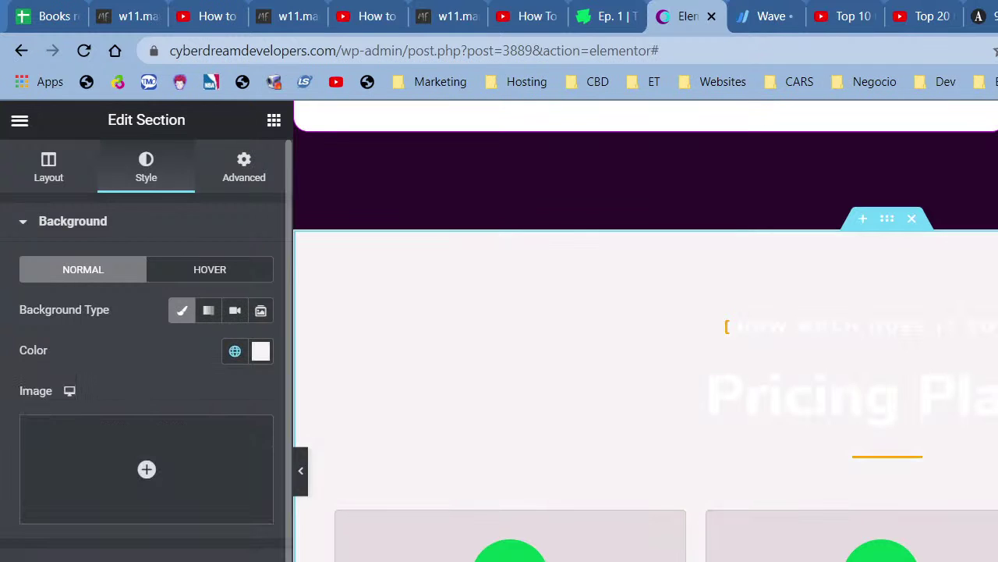
# Try the global color #E5DCE0 as the Pricing Plans section's background, and restore New Item #9 (#F7F3F5).
pyautogui.click(234, 351)
pyautogui.scroll(-2, 141, 484)
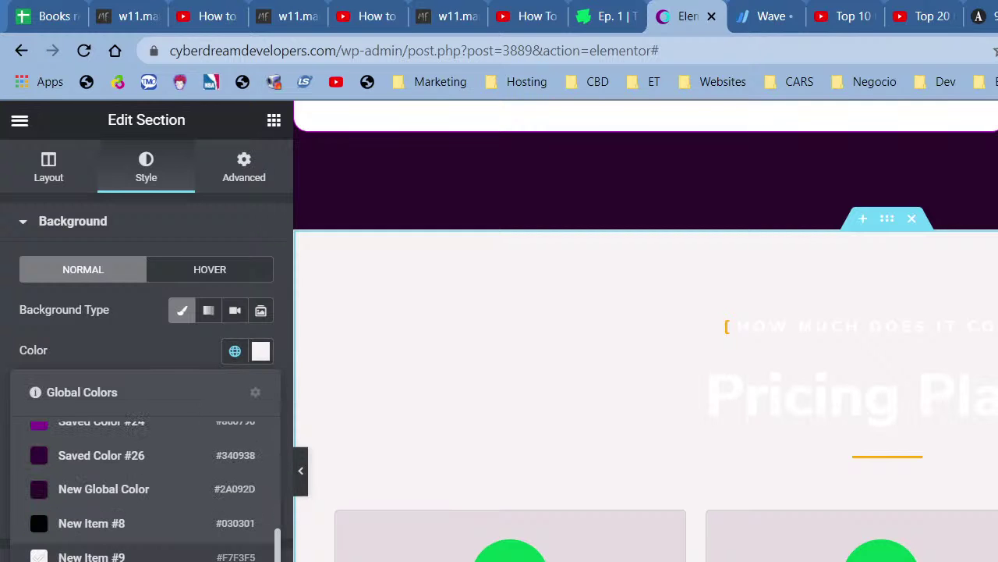
pyautogui.scroll(-3, 156, 546)
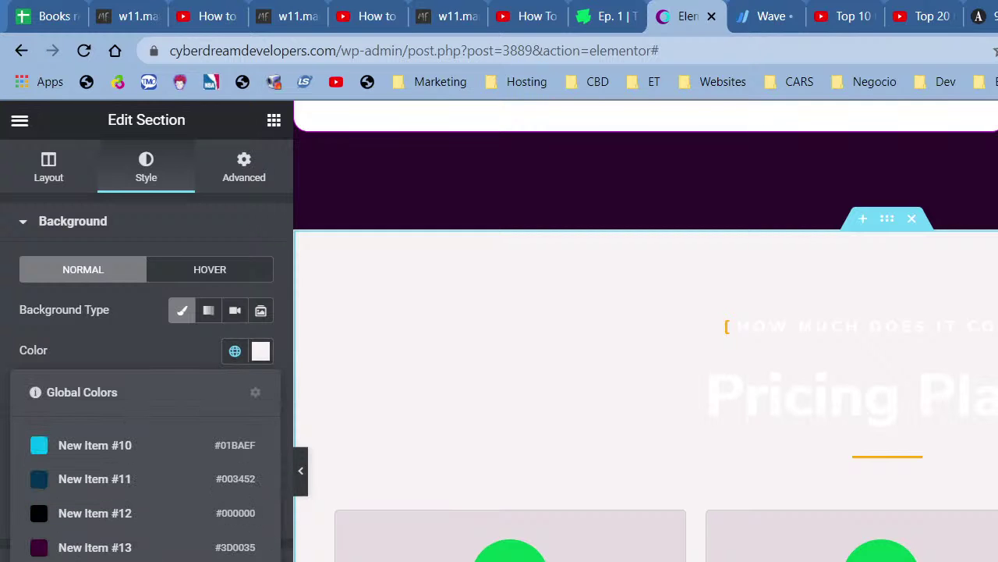
pyautogui.click(117, 558)
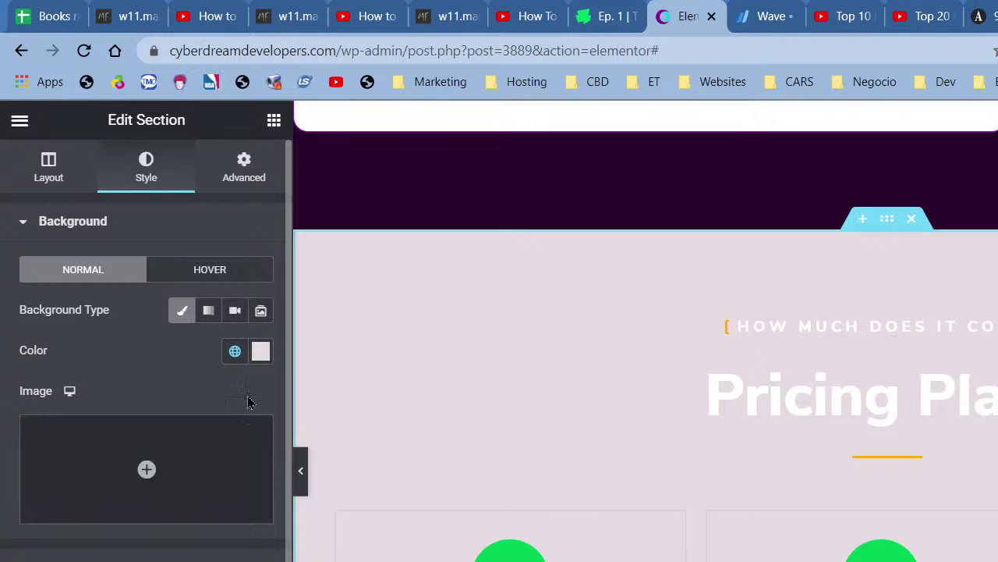
pyautogui.click(235, 351)
pyautogui.scroll(-1, 178, 541)
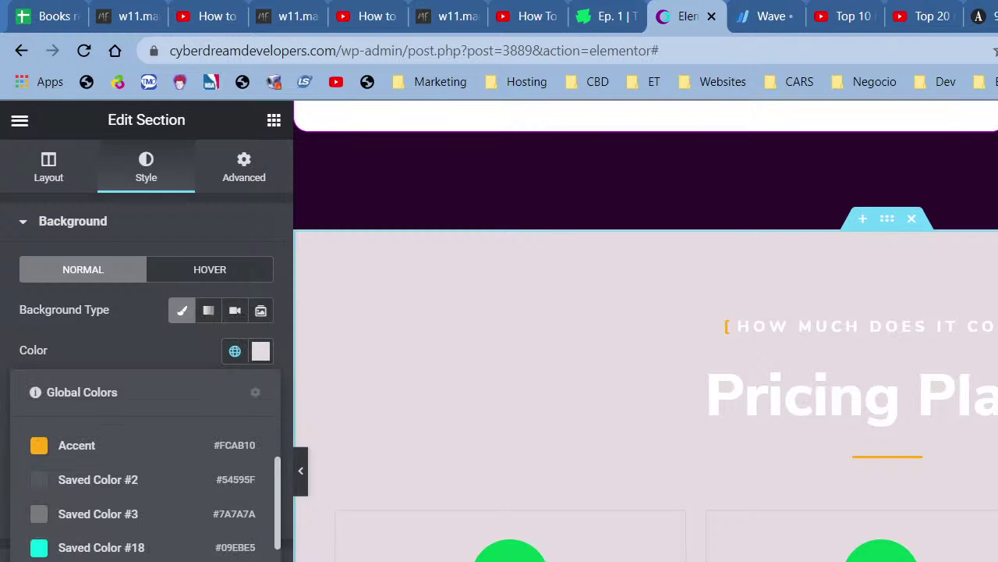
pyautogui.scroll(-1, 145, 488)
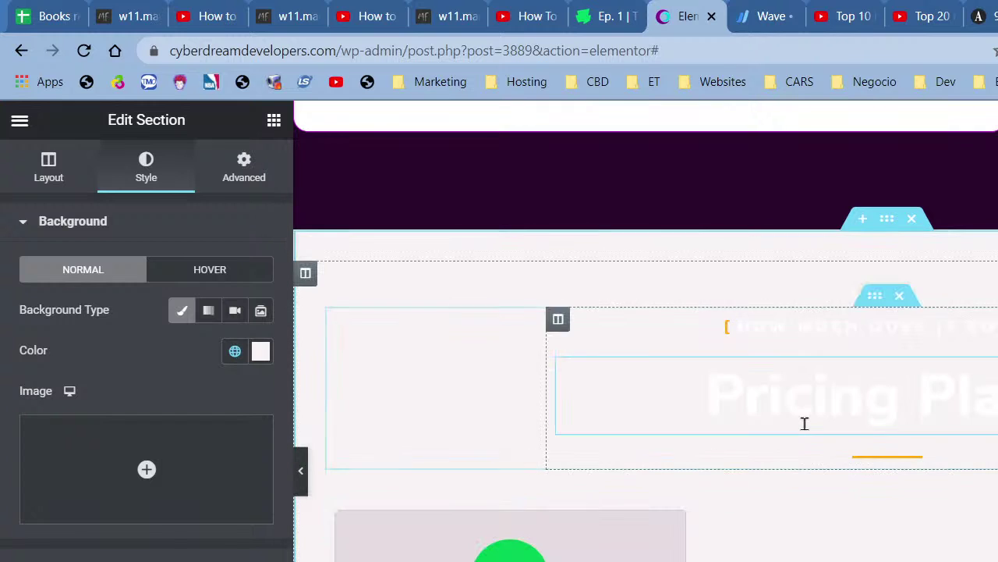
# Set the "Pricing Plans" heading's text color to the global color Primary (#2A092D).
pyautogui.click(804, 423)
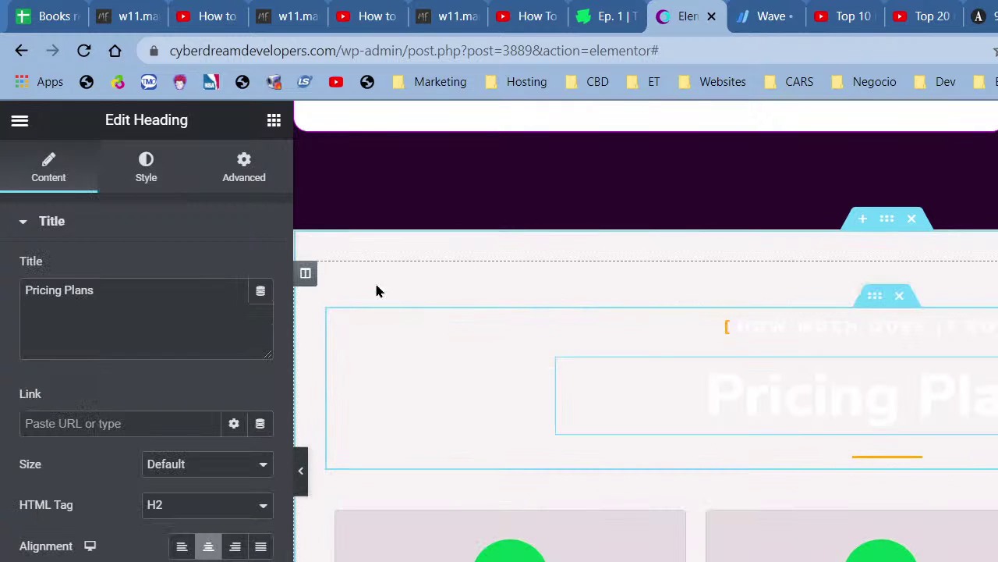
pyautogui.click(160, 175)
pyautogui.click(235, 269)
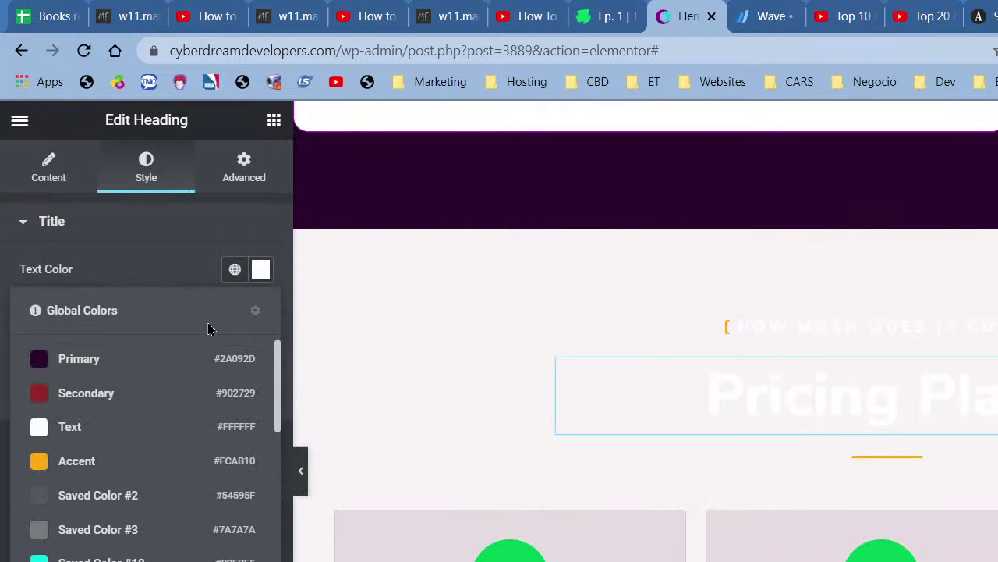
pyautogui.click(182, 356)
# Set the "How much does it cost?" heading's text color to the global color Saved Color #24 (#860790).
pyautogui.click(859, 329)
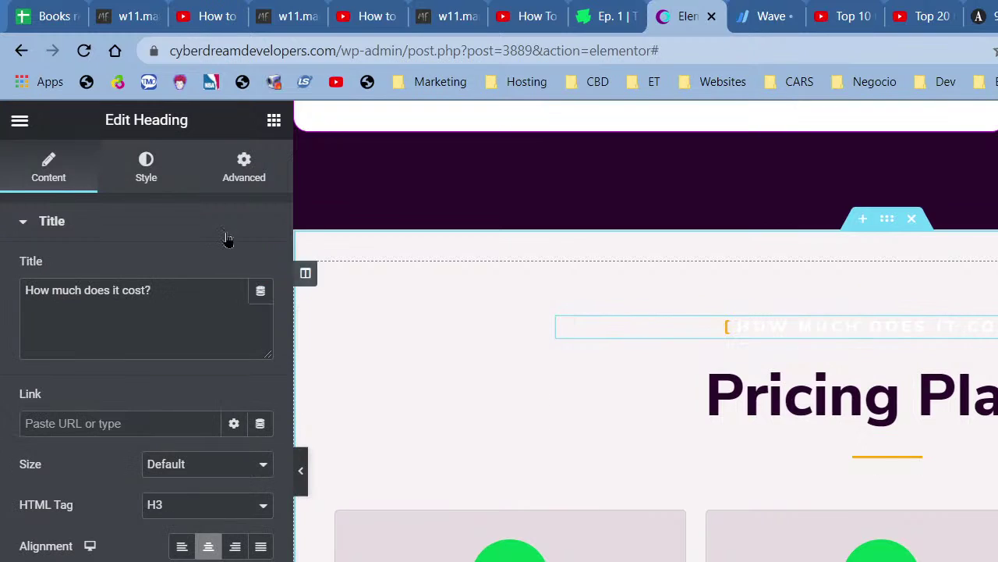
pyautogui.click(146, 167)
pyautogui.click(235, 269)
pyautogui.scroll(-10, 161, 448)
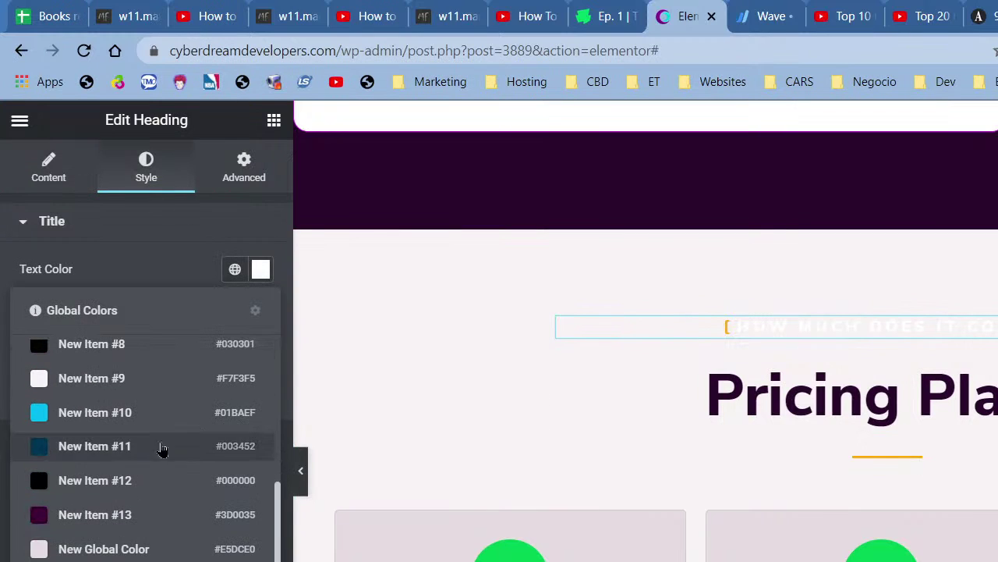
pyautogui.scroll(3, 107, 546)
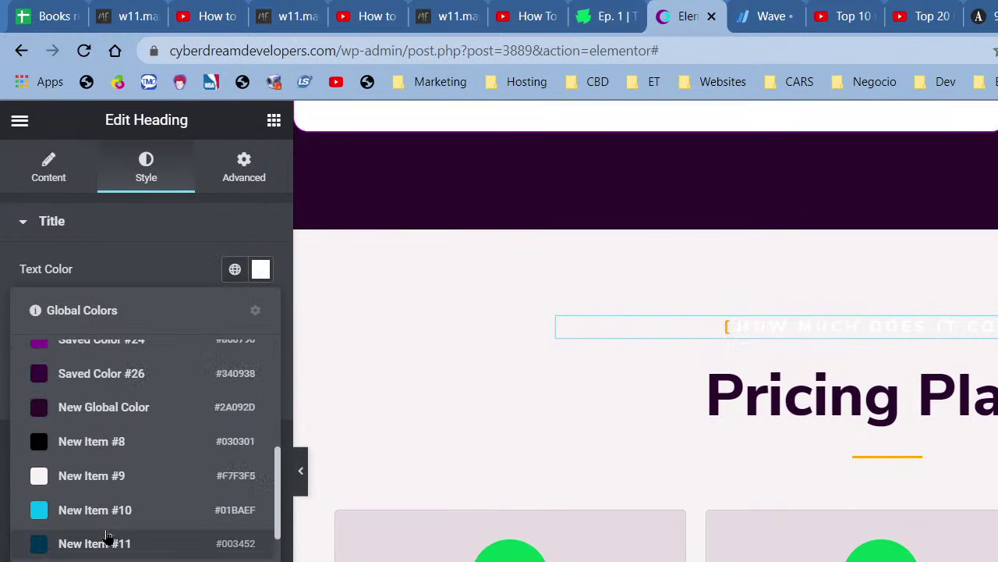
pyautogui.click(113, 353)
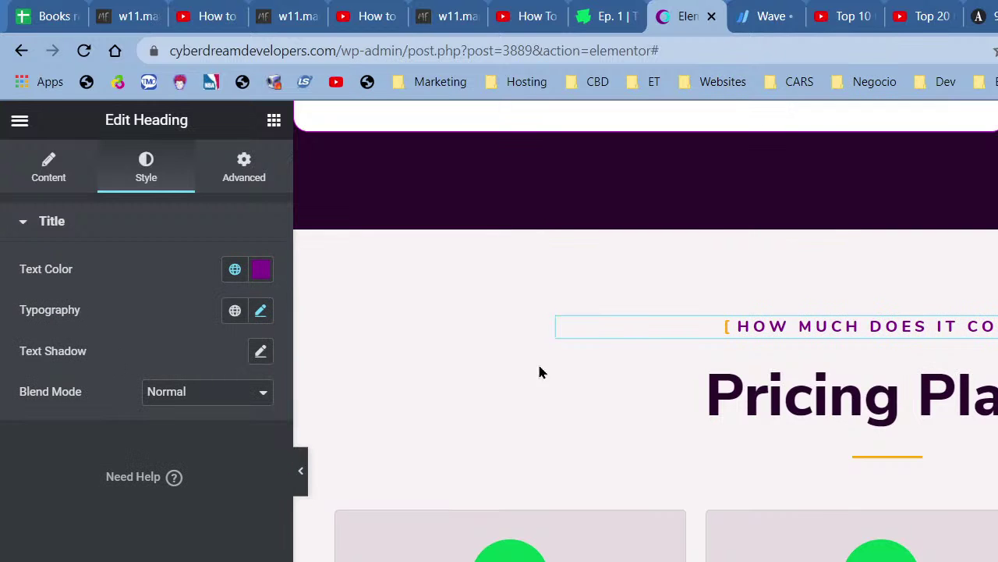
# Open the Freelance pricing table's style settings for editing.
pyautogui.scroll(-4, 483, 464)
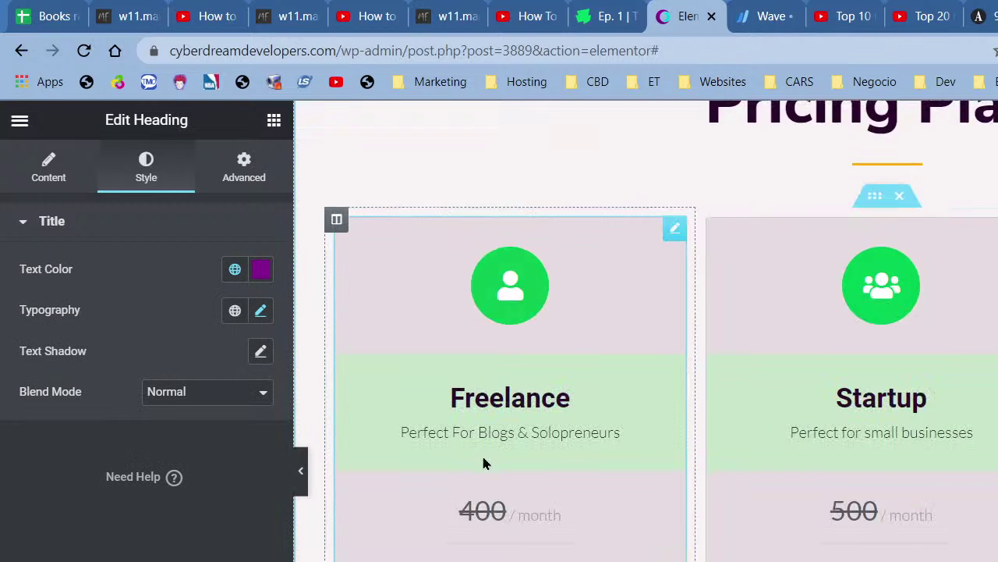
pyautogui.scroll(-3, 947, 397)
pyautogui.scroll(1, 641, 525)
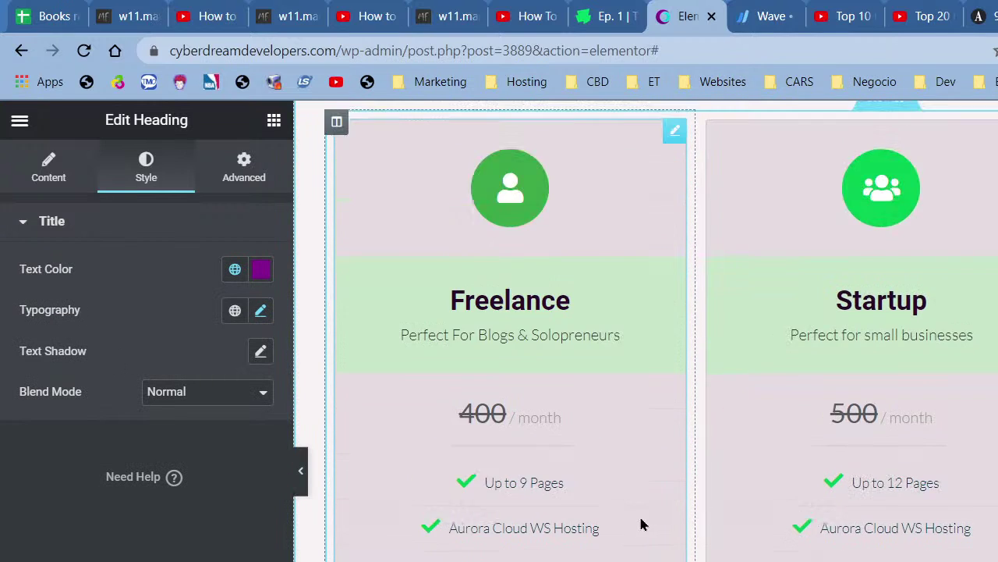
pyautogui.rightClick(389, 167)
pyautogui.click(430, 180)
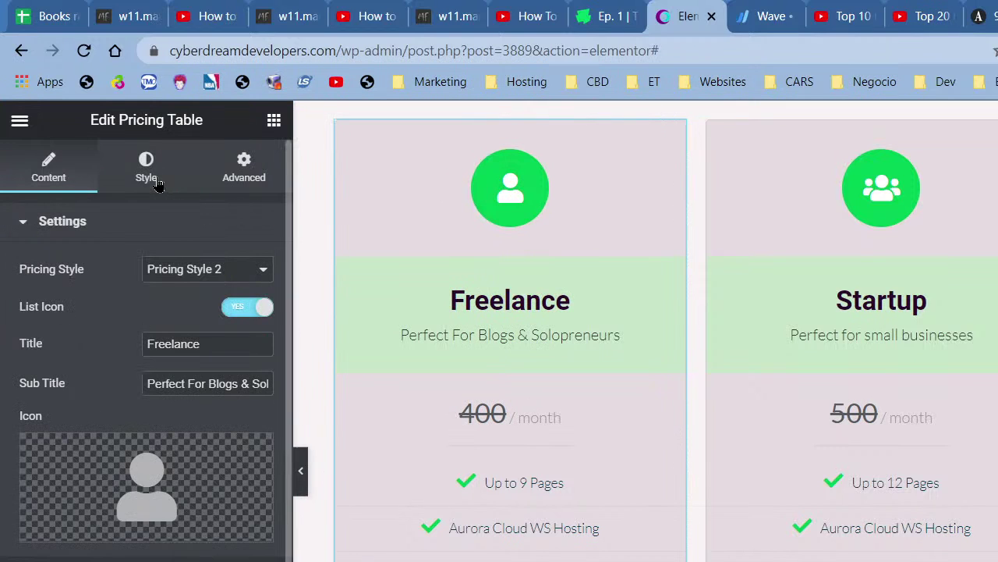
pyautogui.click(156, 181)
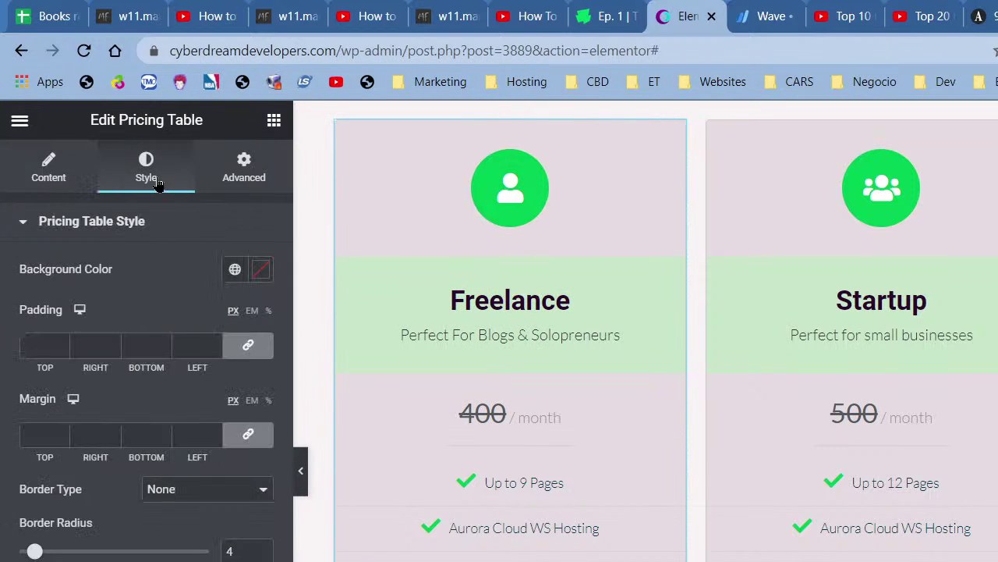
# Try Saved Color #21 (#67036F) as the Freelance pricing table's background, and restore the global color #E5DCE0.
pyautogui.click(230, 270)
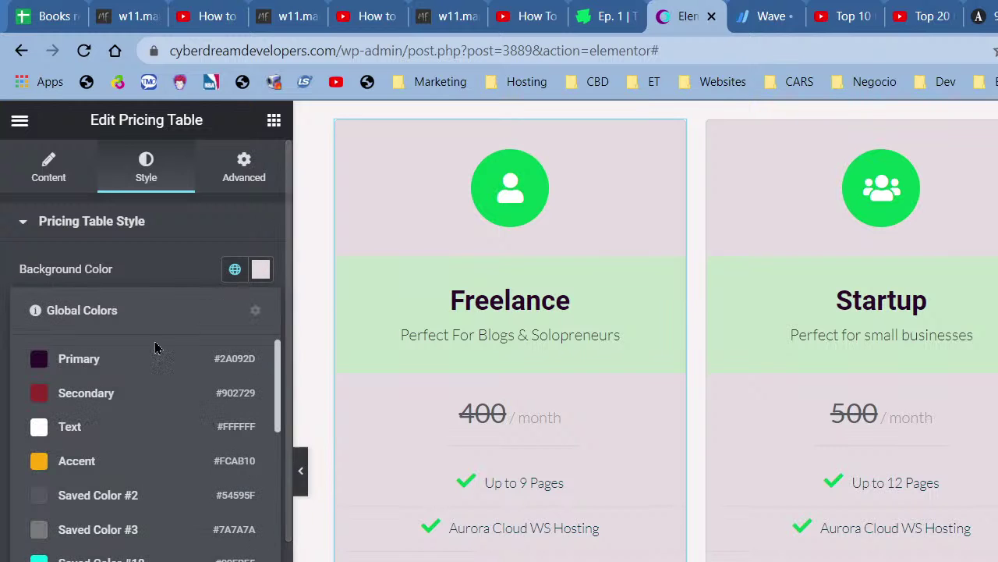
pyautogui.scroll(-5, 83, 426)
pyautogui.click(83, 404)
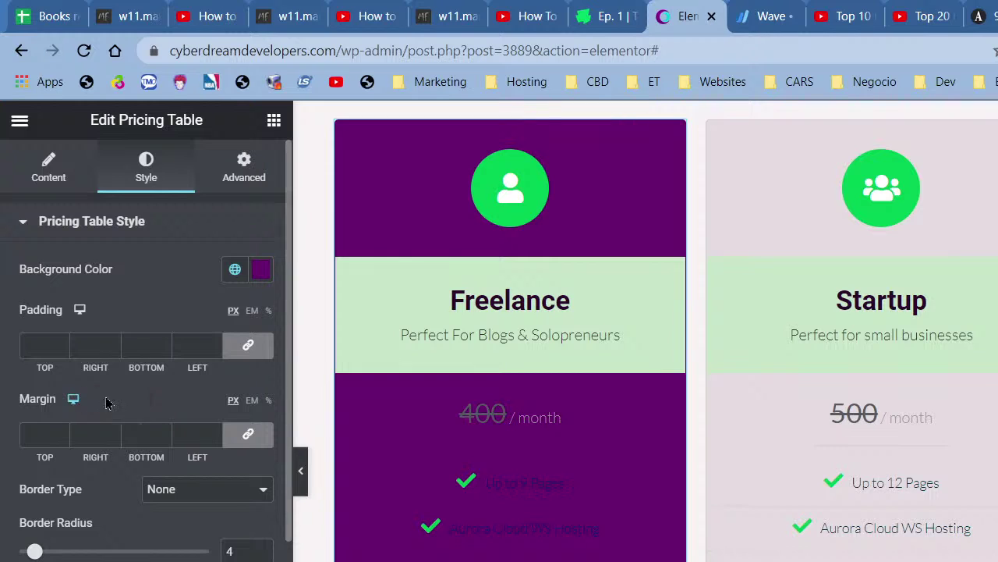
pyautogui.click(234, 270)
pyautogui.scroll(-5, 171, 452)
pyautogui.scroll(-3, 171, 452)
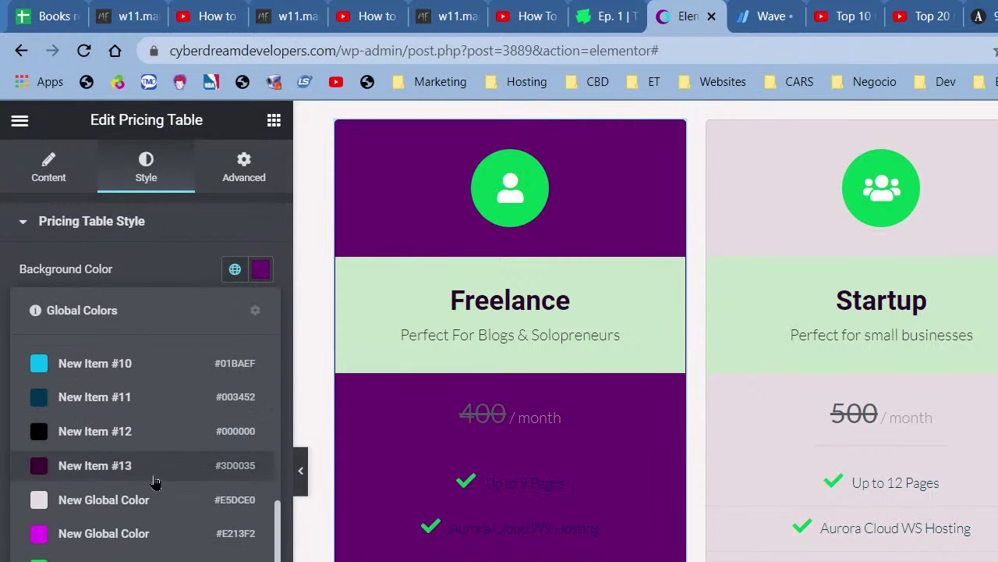
pyautogui.click(134, 505)
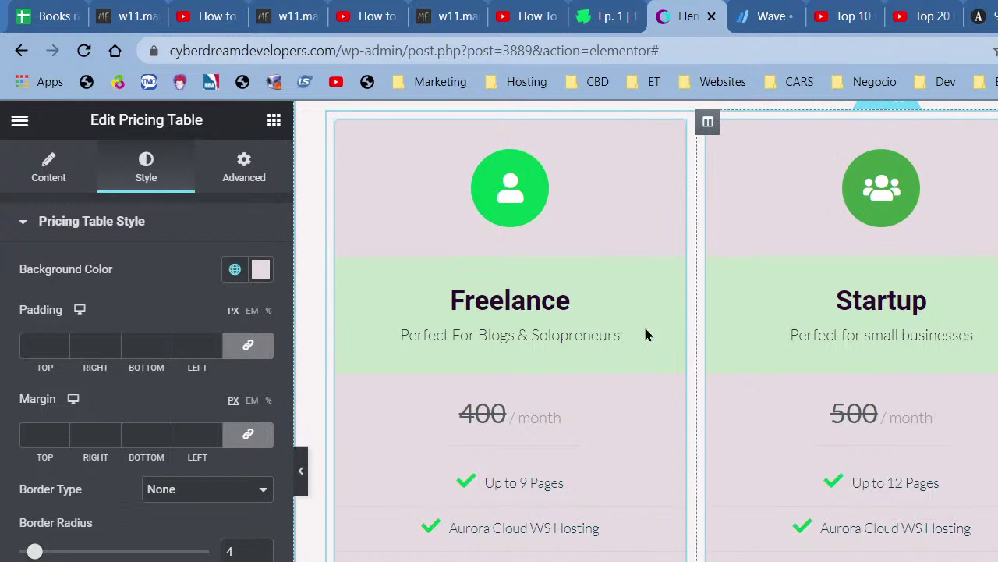
# Give the Freelance pricing table a solid 2 px border in a near-white global color.
pyautogui.click(174, 490)
pyautogui.click(185, 527)
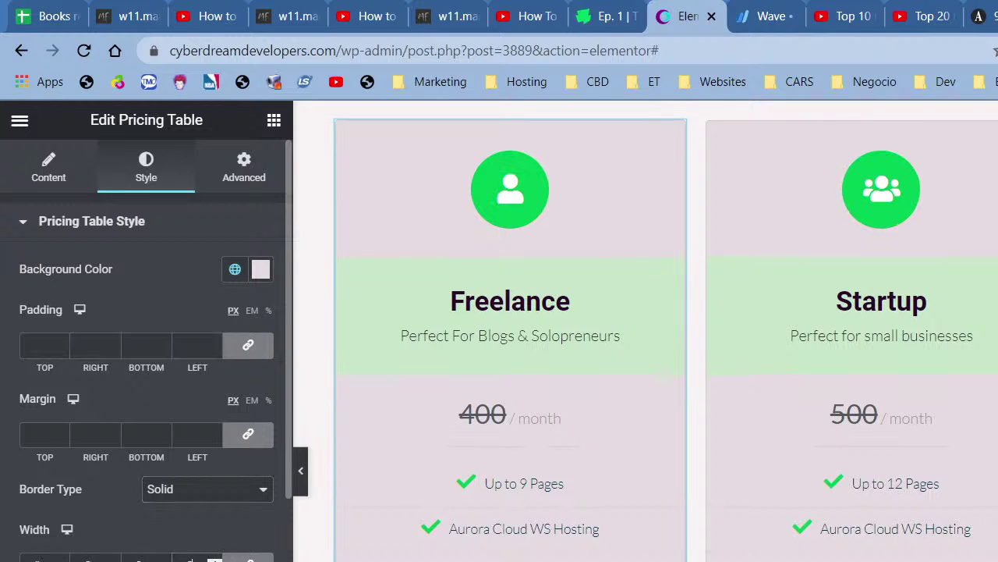
pyautogui.click(235, 269)
pyautogui.scroll(-5, 90, 511)
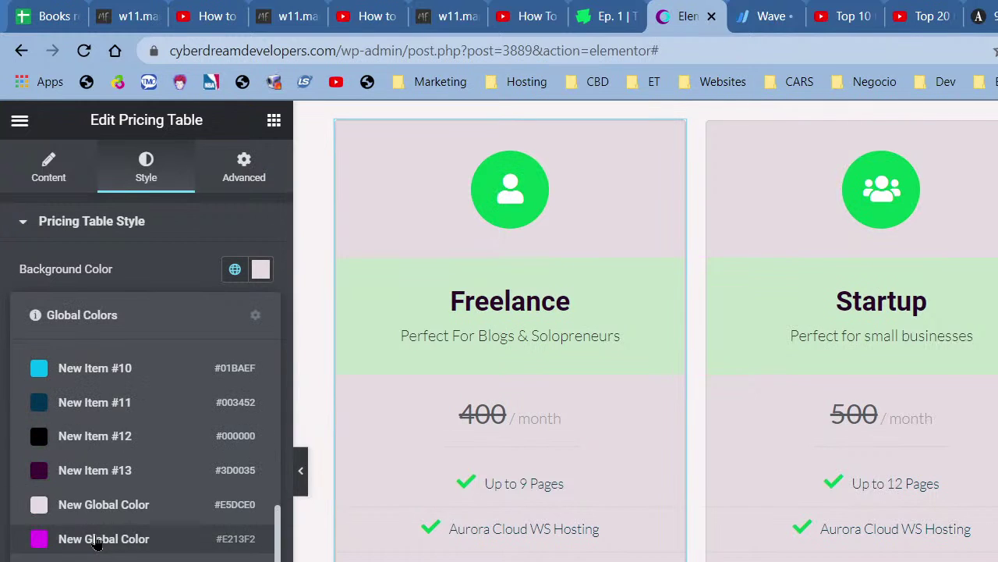
pyautogui.click(97, 538)
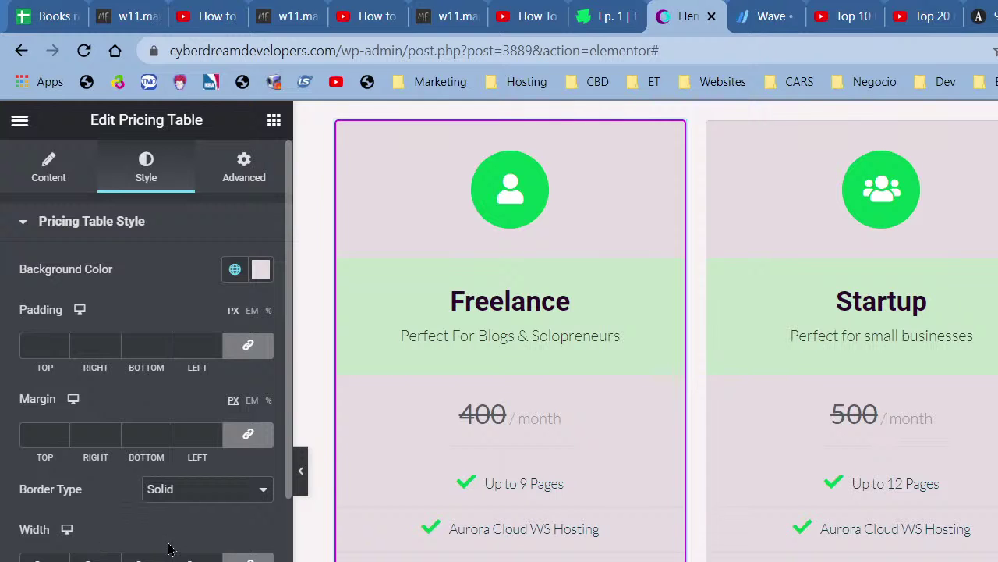
pyautogui.click(234, 268)
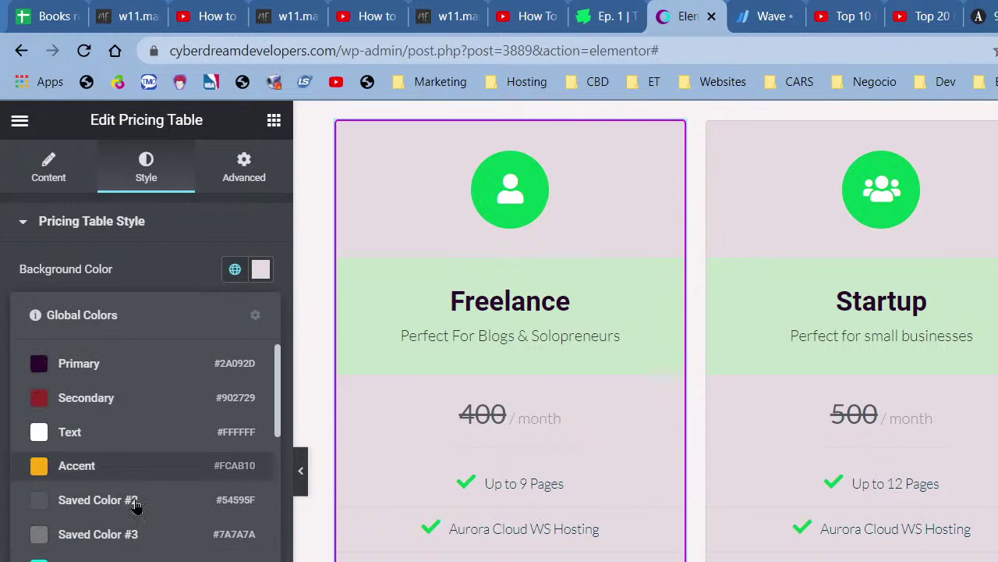
pyautogui.scroll(-5, 133, 504)
pyautogui.click(104, 388)
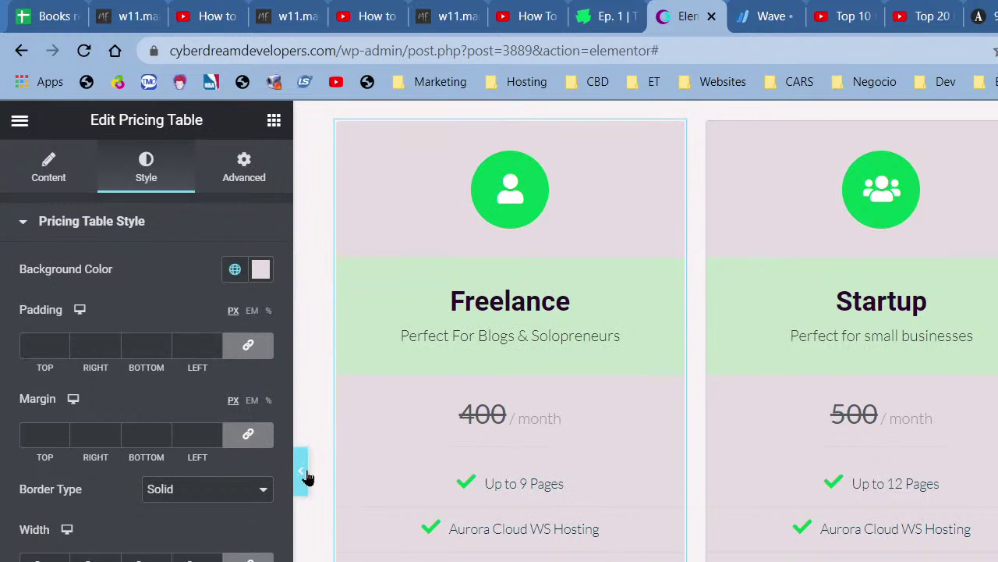
# Review the Freelance table's border beside the Startup table without the editing panel.
pyautogui.click(302, 472)
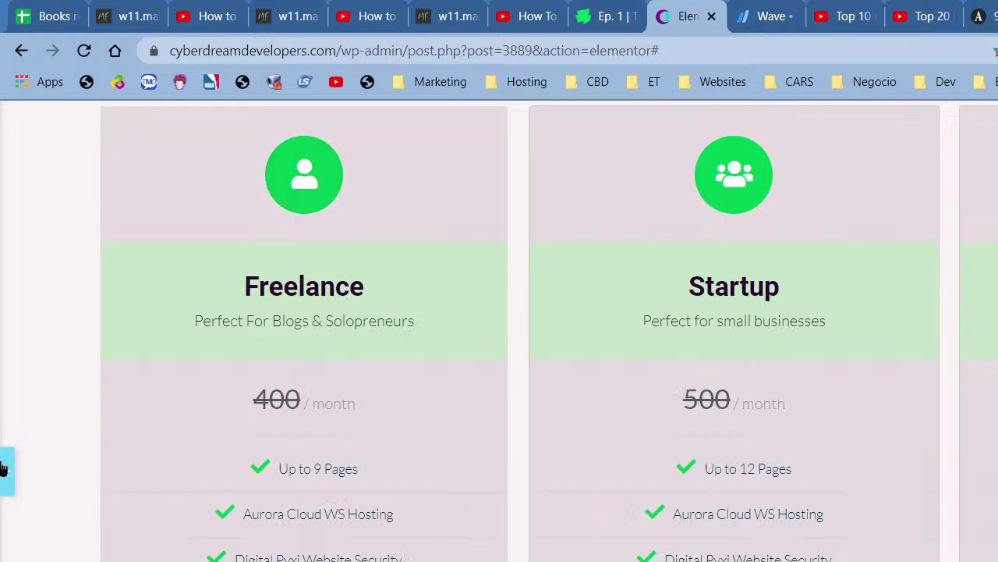
pyautogui.click(12, 482)
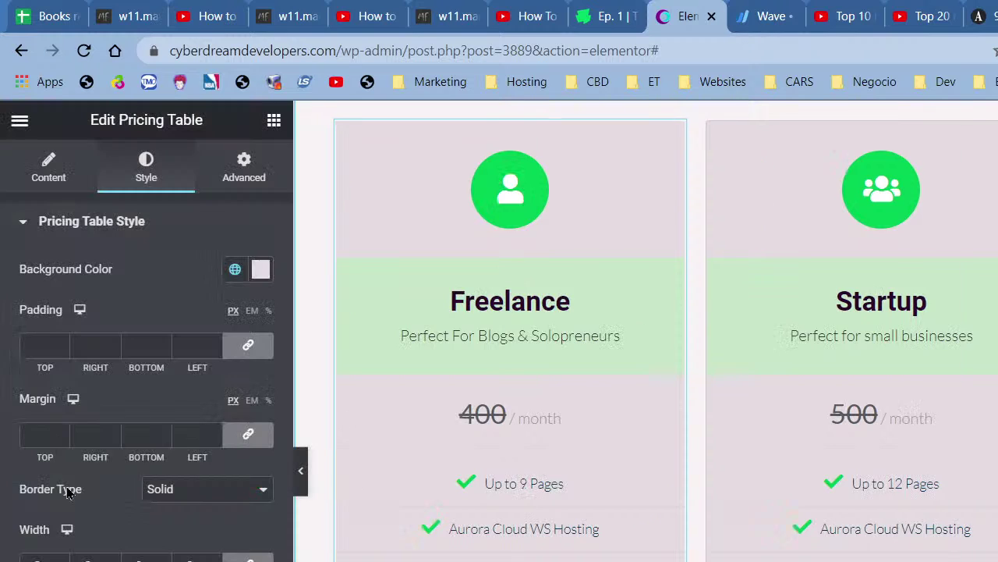
pyautogui.click(17, 483)
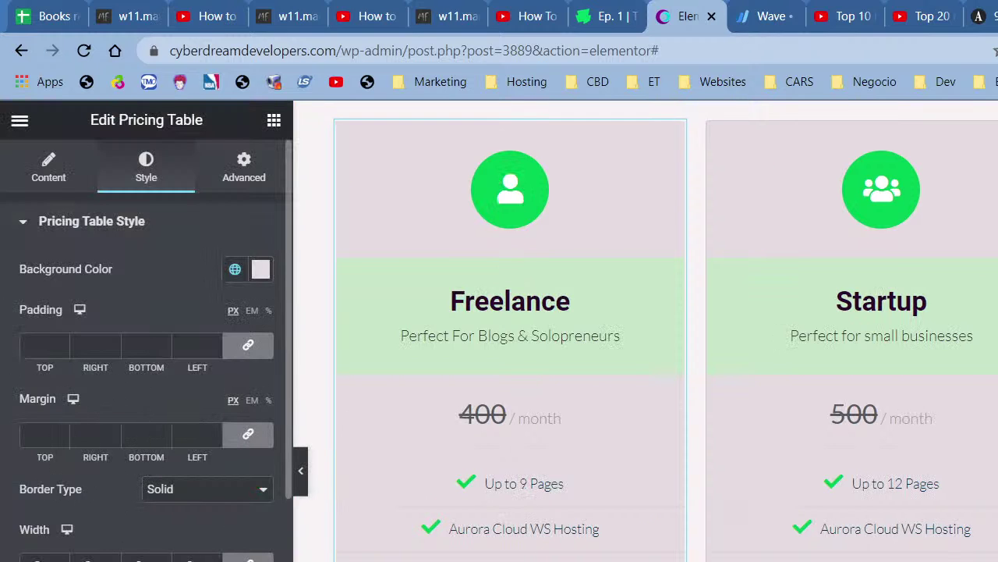
# Set the Freelance pricing table's border radius to 15 and check the rounded corners without the editing panel.
pyautogui.scroll(-2, 146, 351)
pyautogui.moveTo(233, 556); pyautogui.dragTo(221, 557)
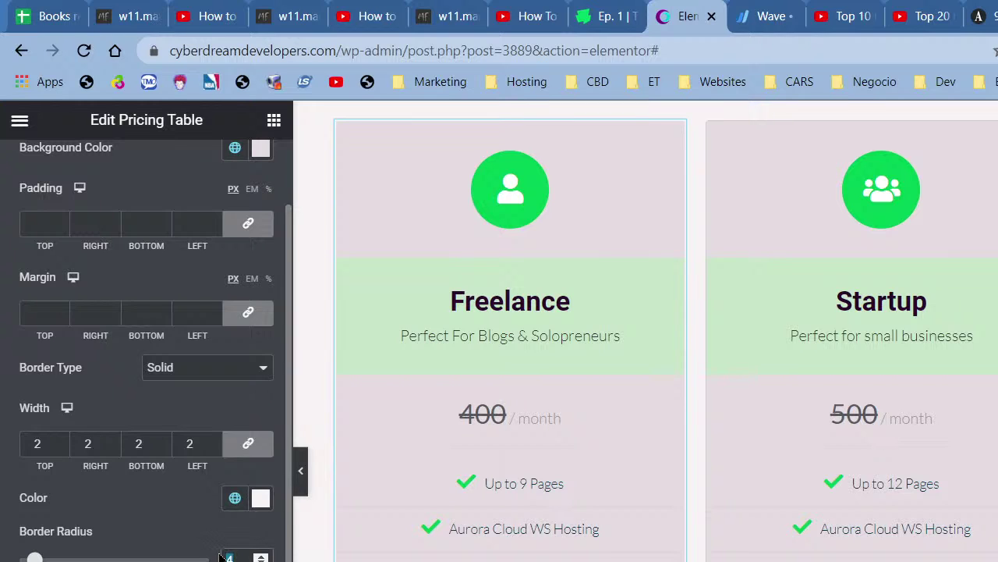
pyautogui.press('BackSpace')
pyautogui.write('15')
pyautogui.click(301, 471)
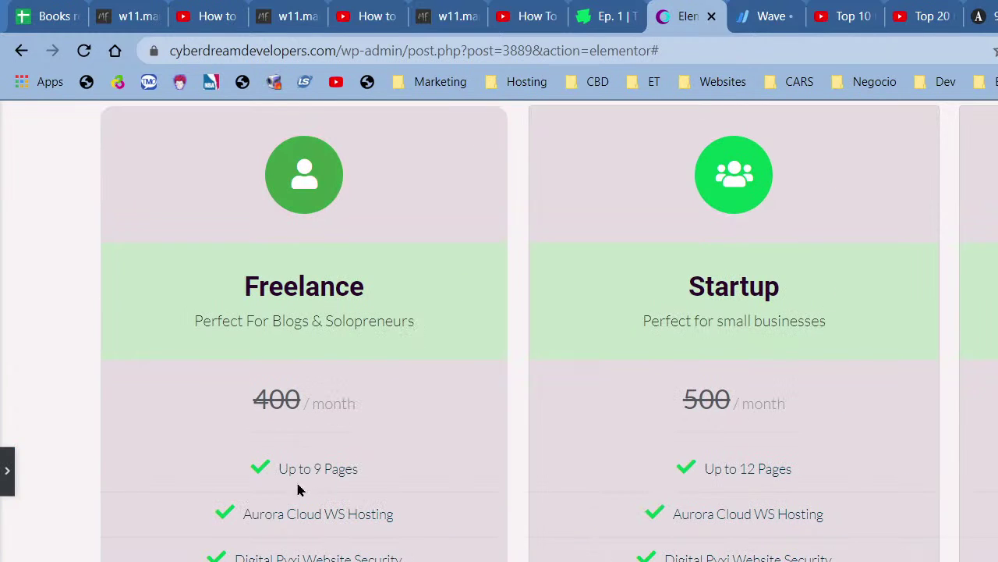
pyautogui.click(5, 478)
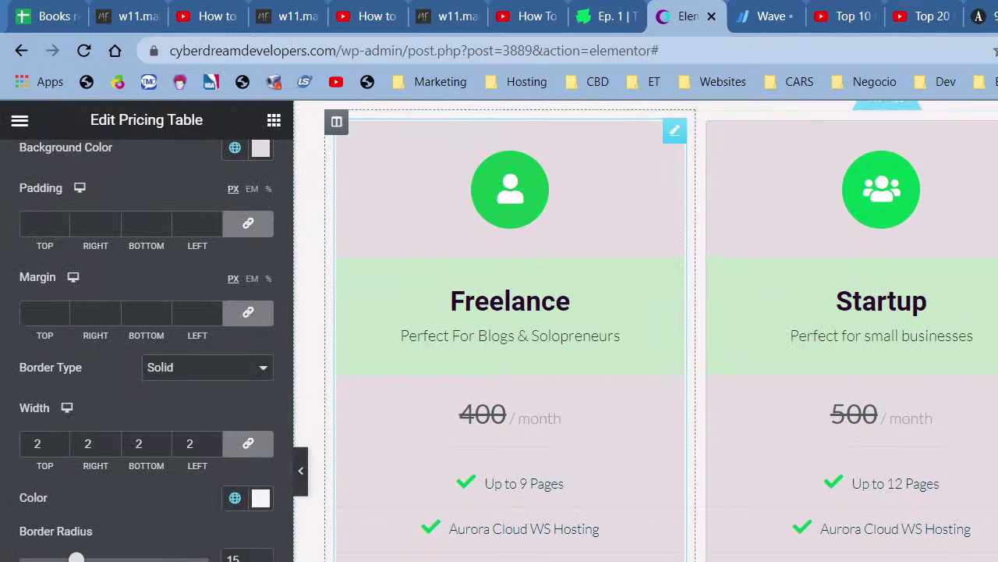
# Set the Freelance table header's background to the global color Primary (#2A092D).
pyautogui.scroll(-5, 113, 507)
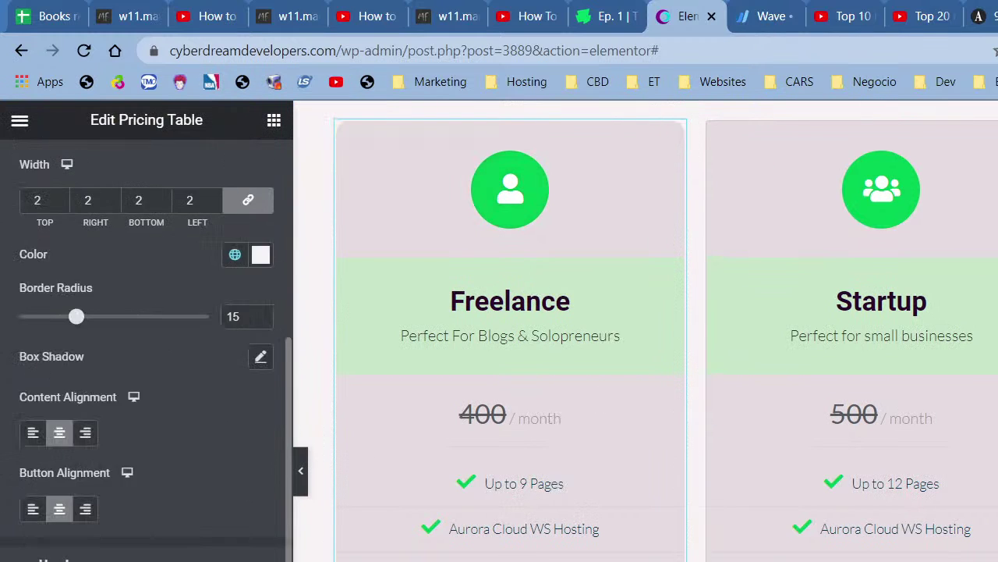
pyautogui.click(59, 442)
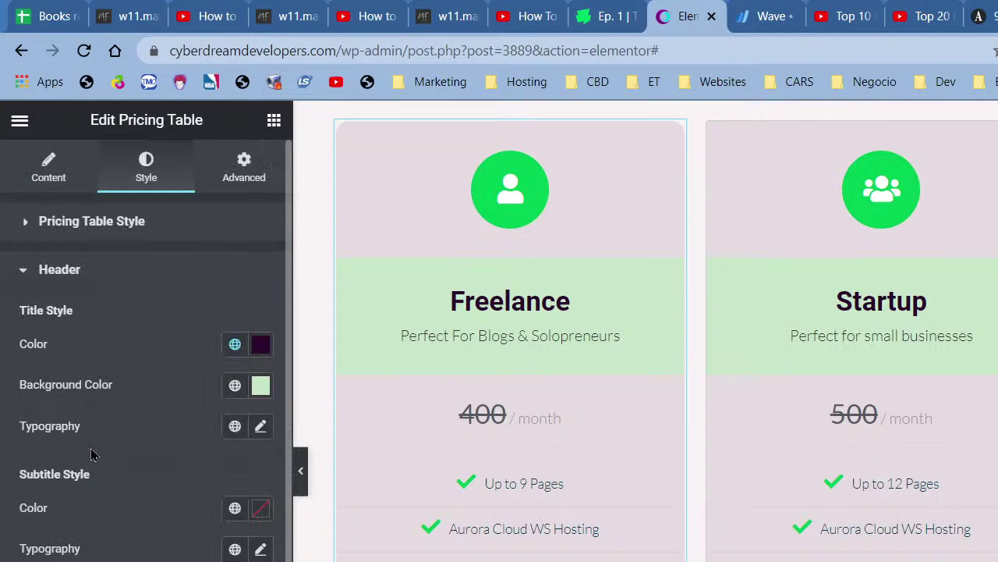
pyautogui.click(235, 385)
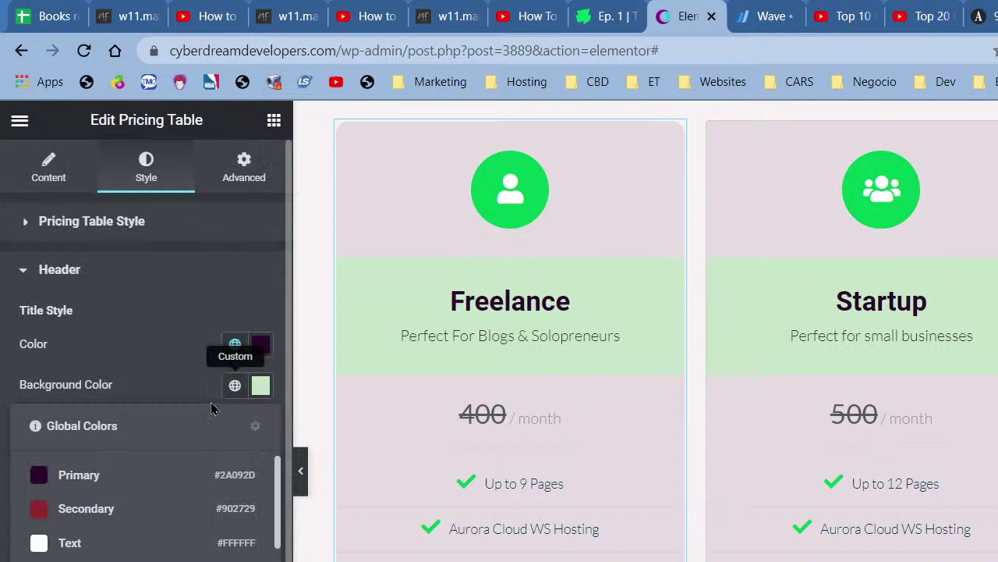
pyautogui.click(128, 491)
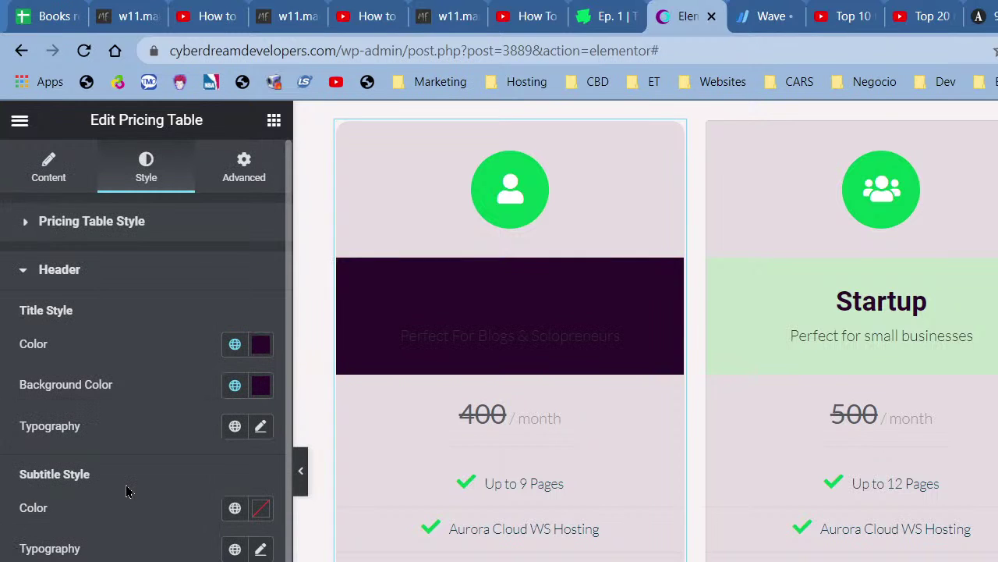
# Change the Freelance table header's background to the global color Saved Color #21 (#67036F).
pyautogui.click(235, 386)
pyautogui.scroll(-5, 128, 517)
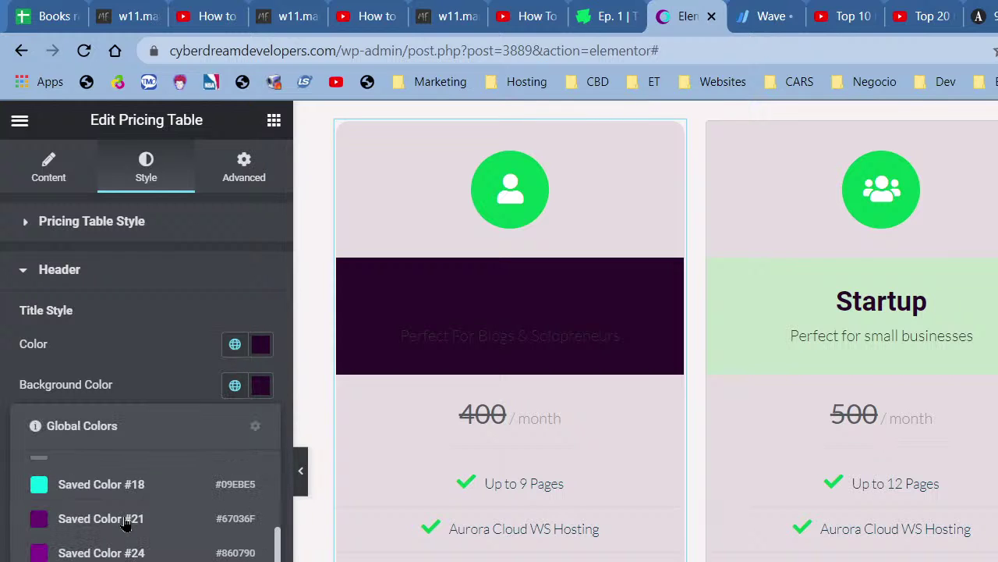
pyautogui.click(125, 528)
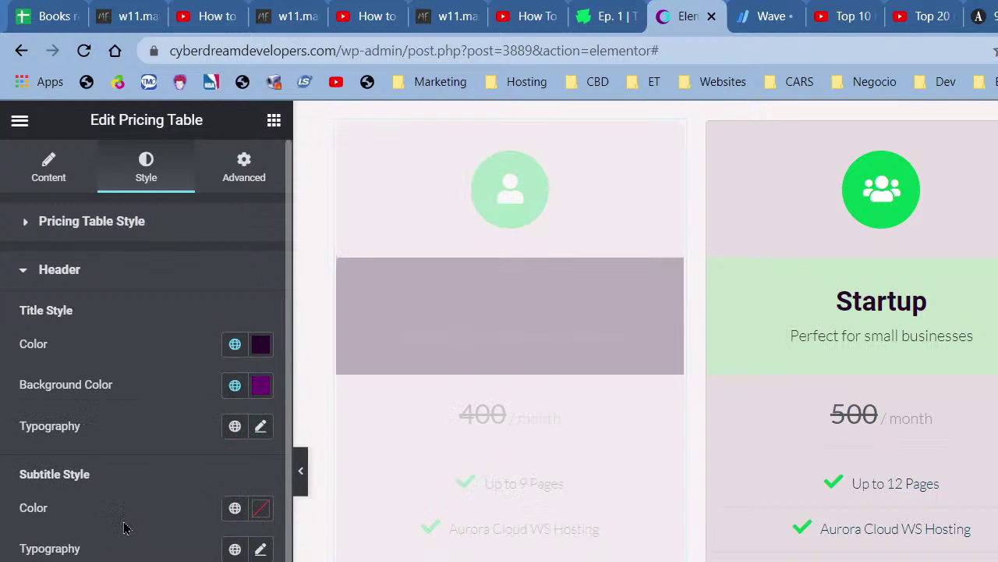
# Set the Freelance header's title color to Text (#FFFFFF) and its subtitle color to Saved Color #18 (#09EBE5).
pyautogui.click(233, 345)
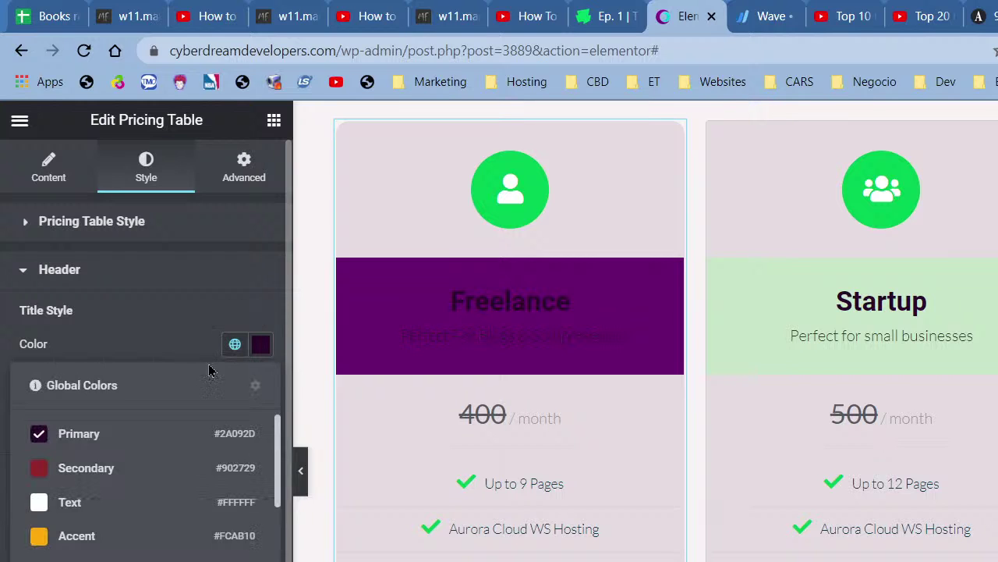
pyautogui.click(117, 505)
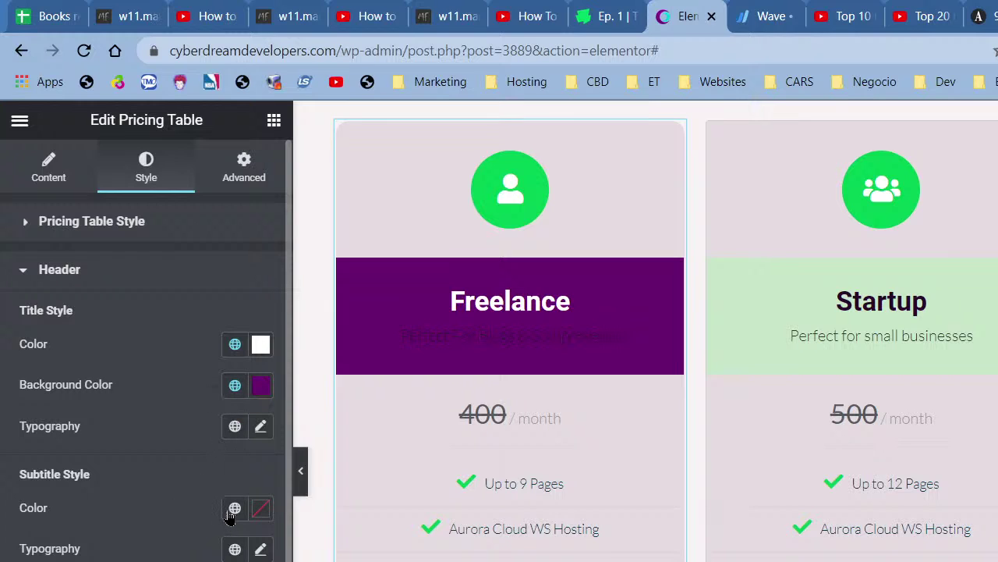
pyautogui.scroll(-2, 117, 468)
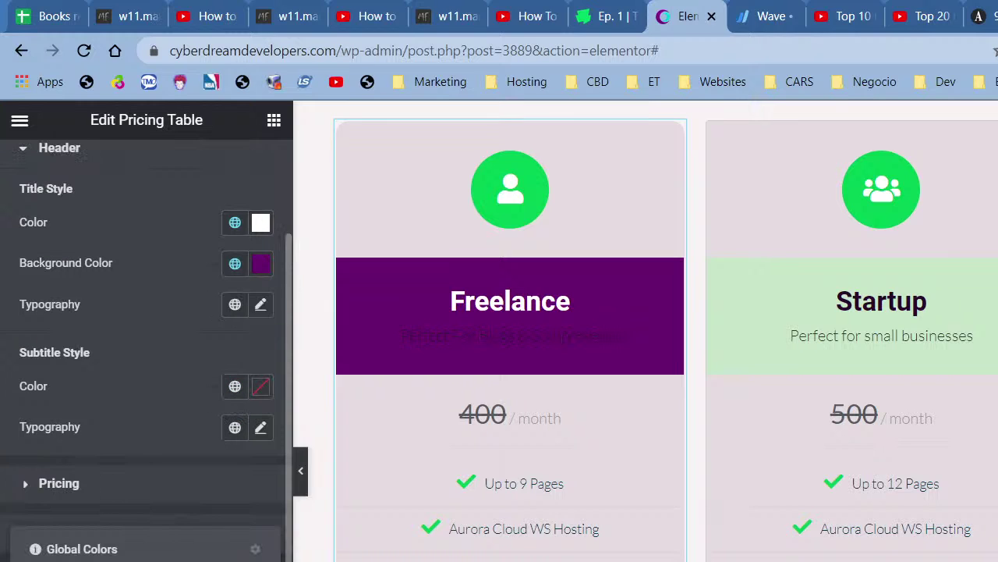
pyautogui.click(117, 558)
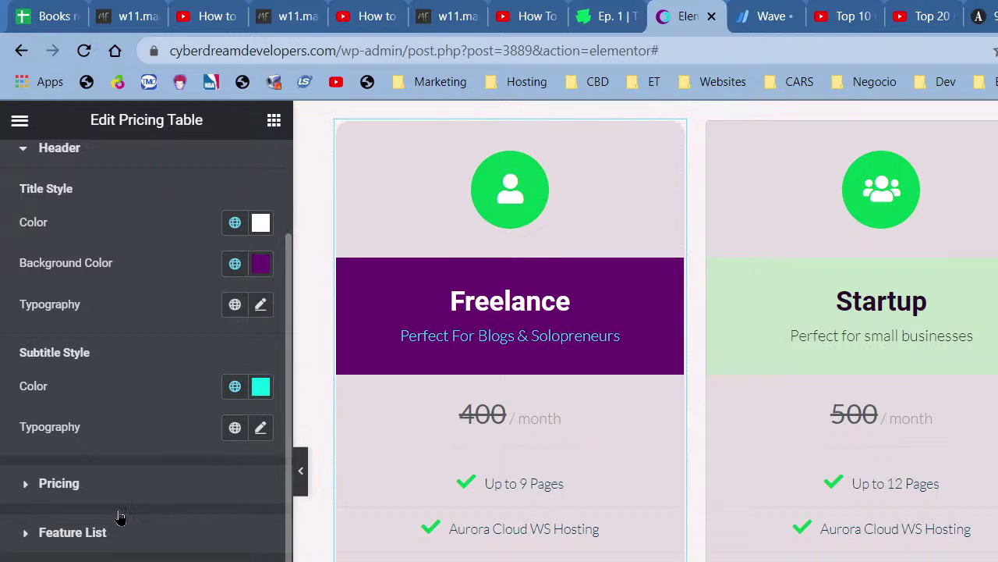
# Set the Freelance table's original price color to the green New Global Color (#00C853).
pyautogui.click(120, 484)
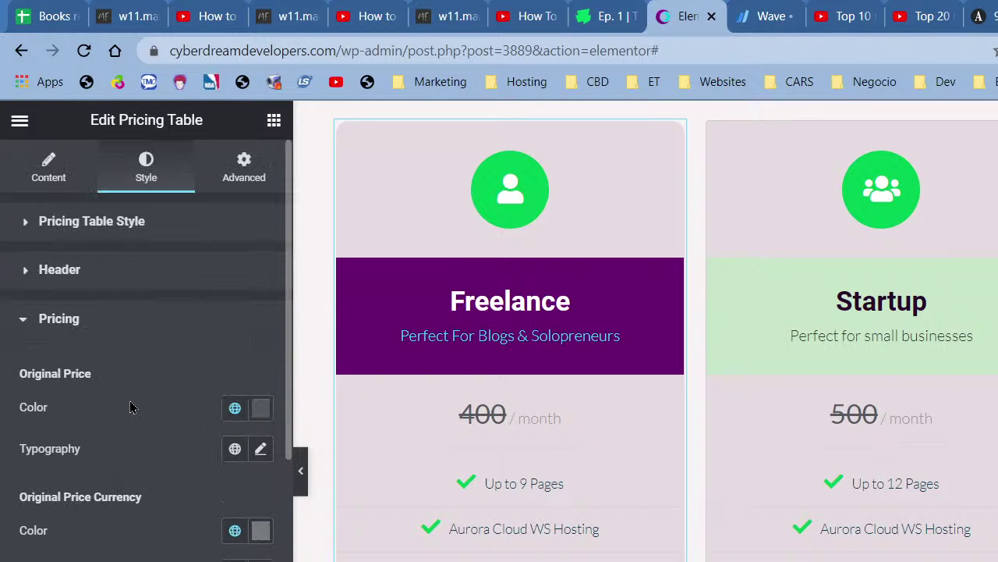
pyautogui.click(236, 408)
pyautogui.scroll(-5, 146, 507)
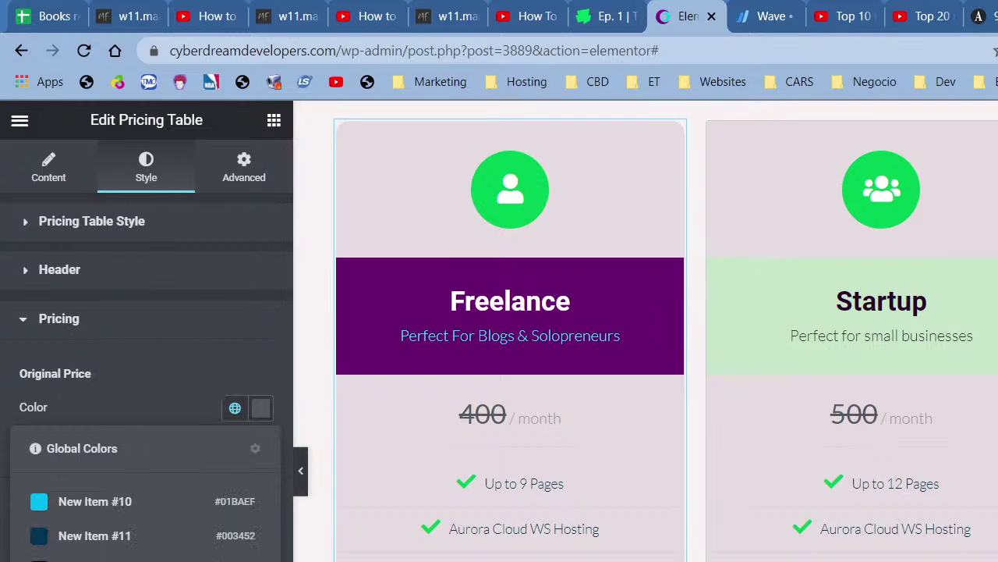
pyautogui.click(125, 558)
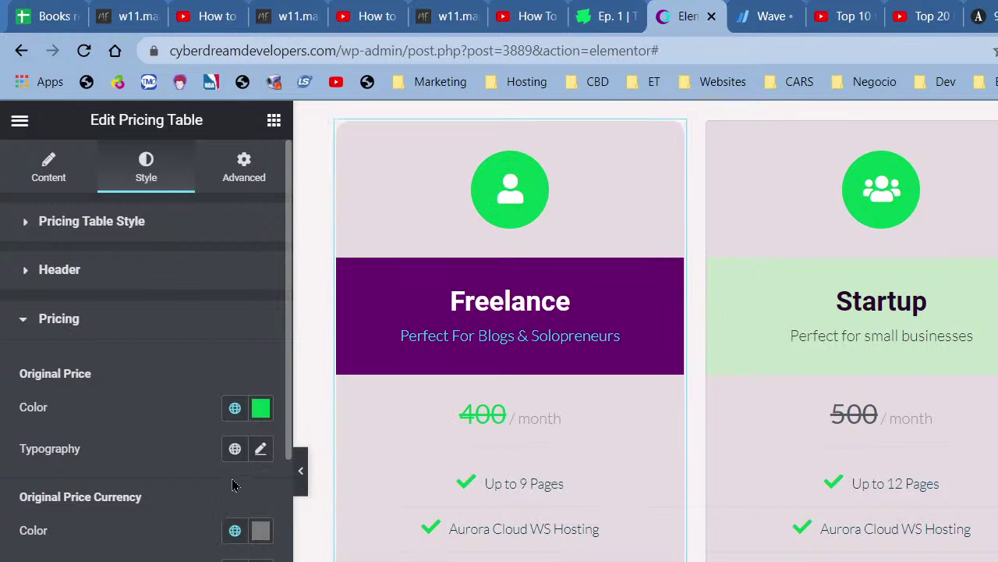
# Add $ as the Freelance table's price currency and turn off its On Sale option.
pyautogui.click(44, 181)
pyautogui.click(54, 555)
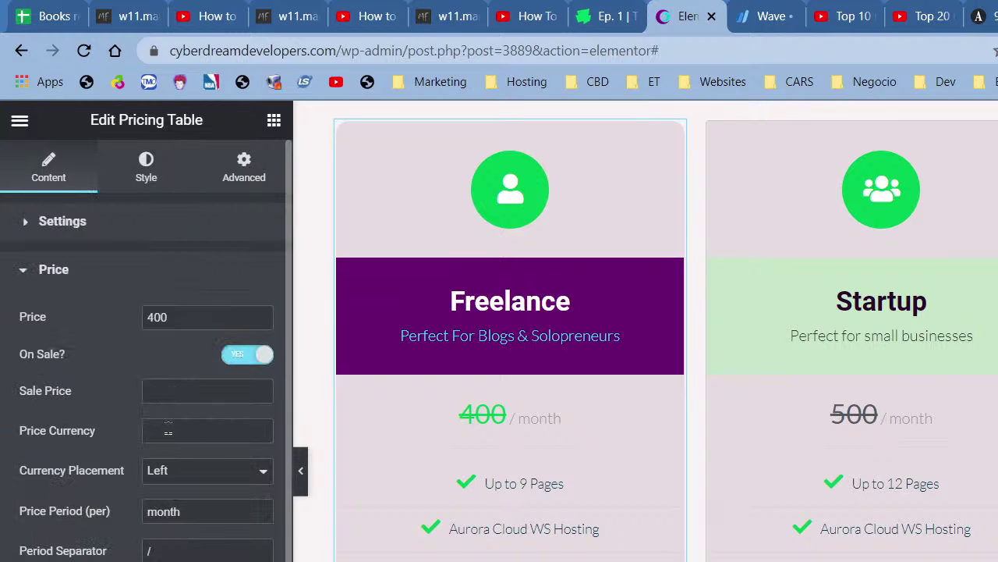
pyautogui.click(168, 429)
pyautogui.write('$')
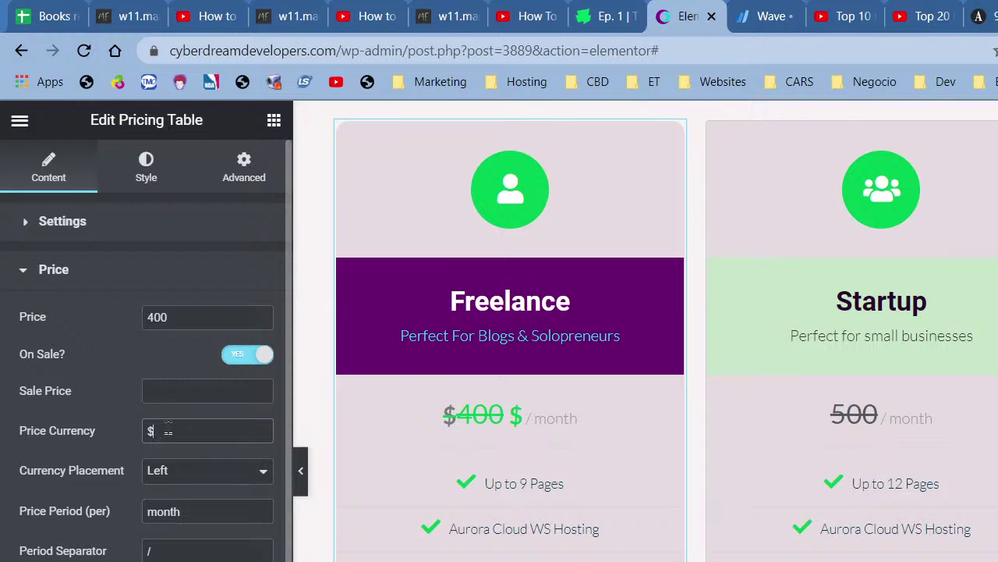
pyautogui.click(238, 360)
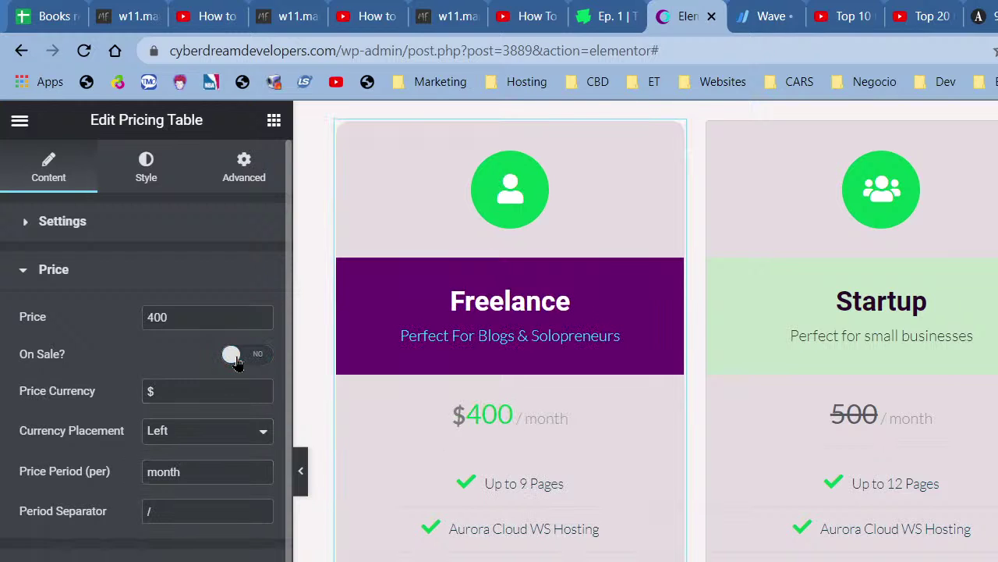
# Set the Freelance table's original price currency color to the green New Global Color (#00C853).
pyautogui.click(161, 165)
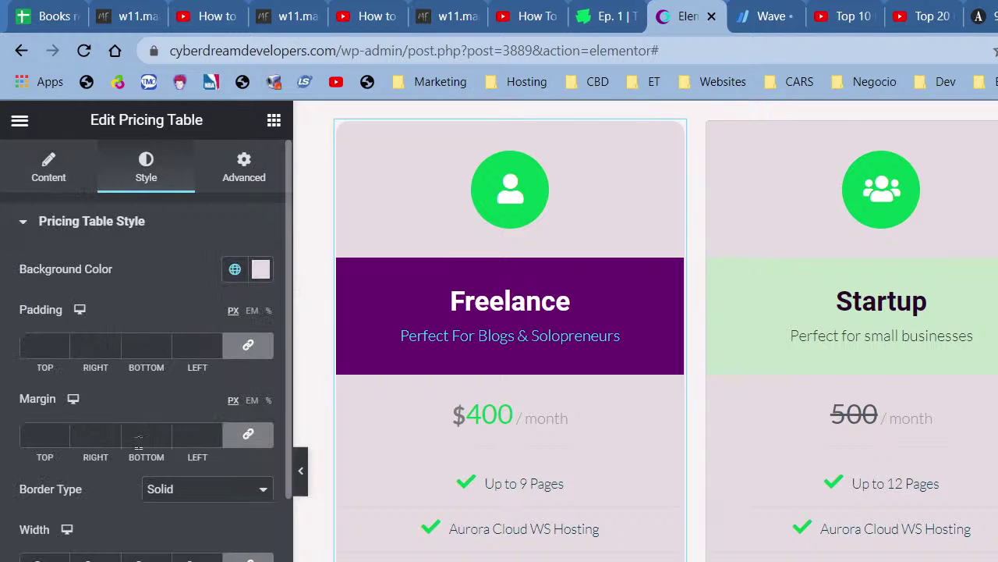
pyautogui.scroll(-5, 138, 441)
pyautogui.click(69, 496)
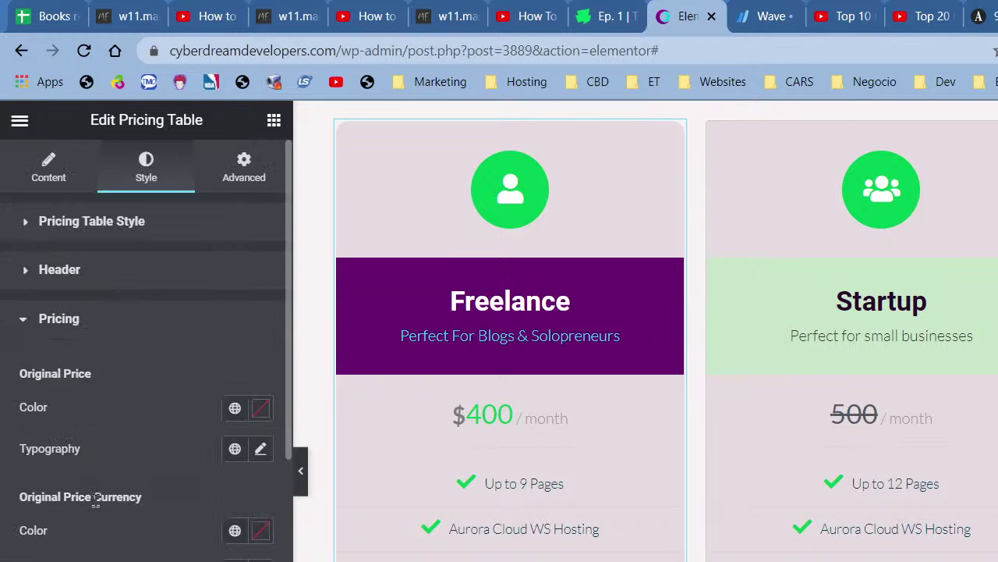
pyautogui.click(235, 530)
pyautogui.scroll(-3, 107, 355)
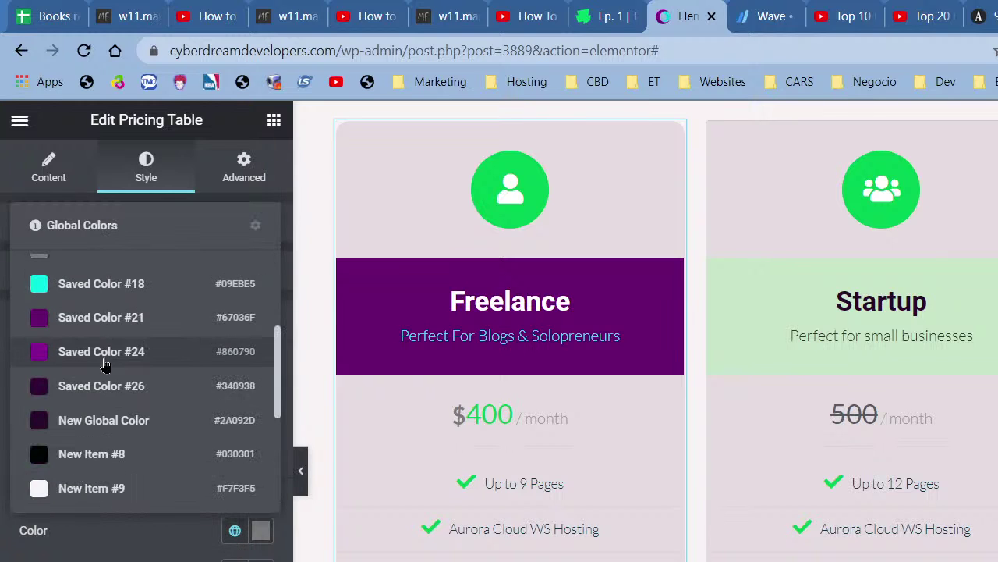
pyautogui.scroll(-3, 100, 351)
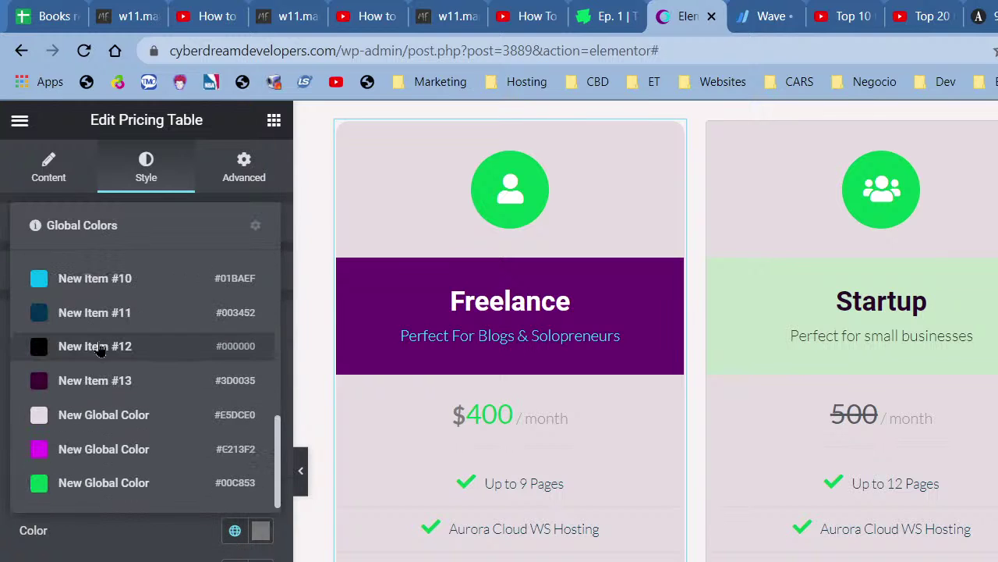
pyautogui.click(100, 482)
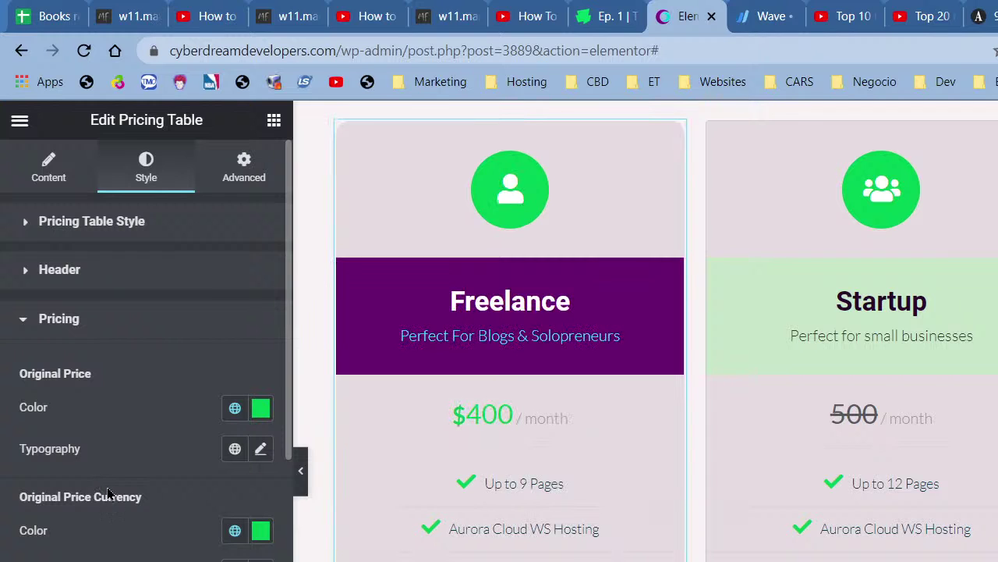
# Try Saved Color #18 (#09EBE5) on the Freelance table's original price, and return it to the green global color.
pyautogui.scroll(-5, 117, 499)
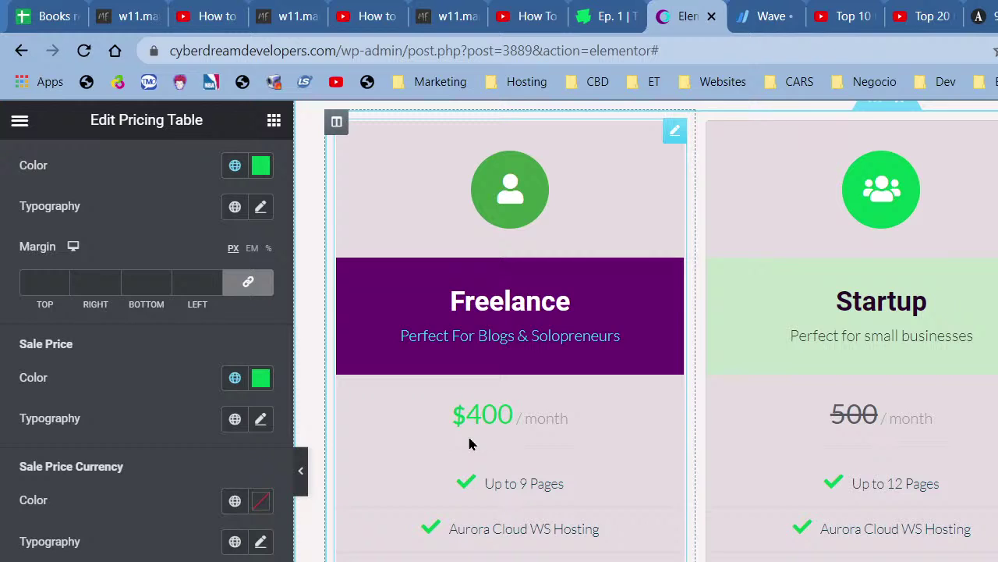
pyautogui.scroll(2, 255, 332)
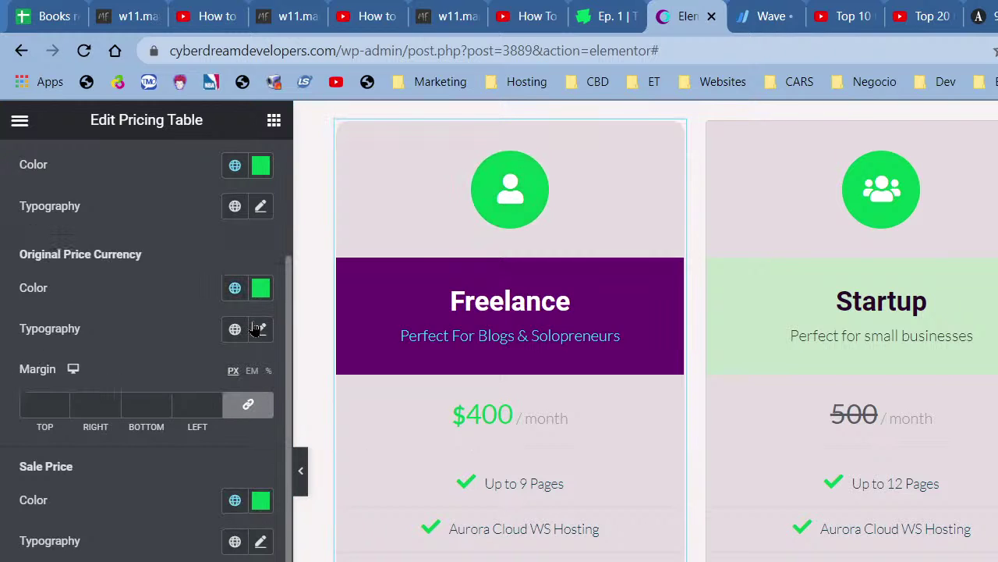
pyautogui.scroll(3, 255, 328)
pyautogui.click(234, 288)
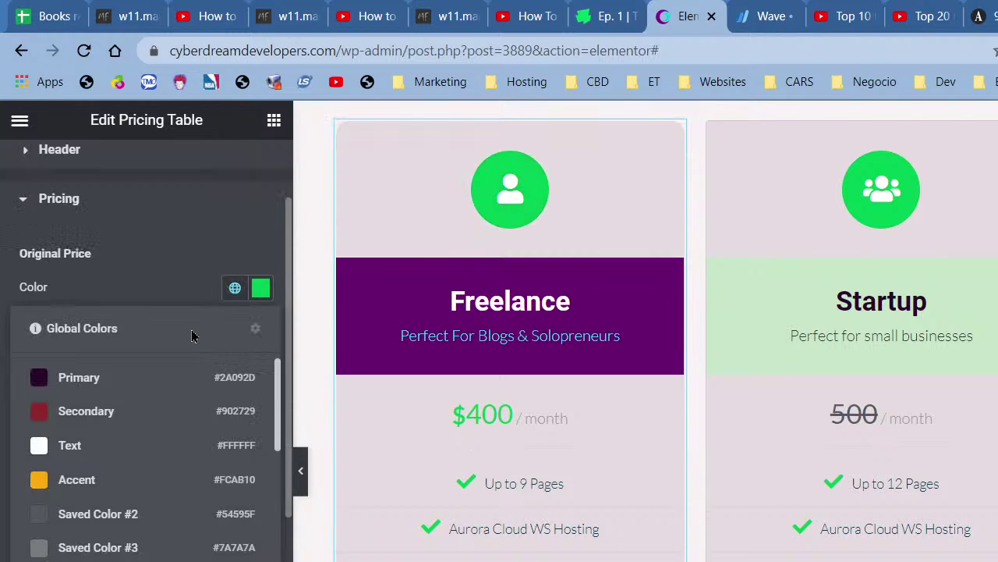
pyautogui.scroll(-3, 130, 460)
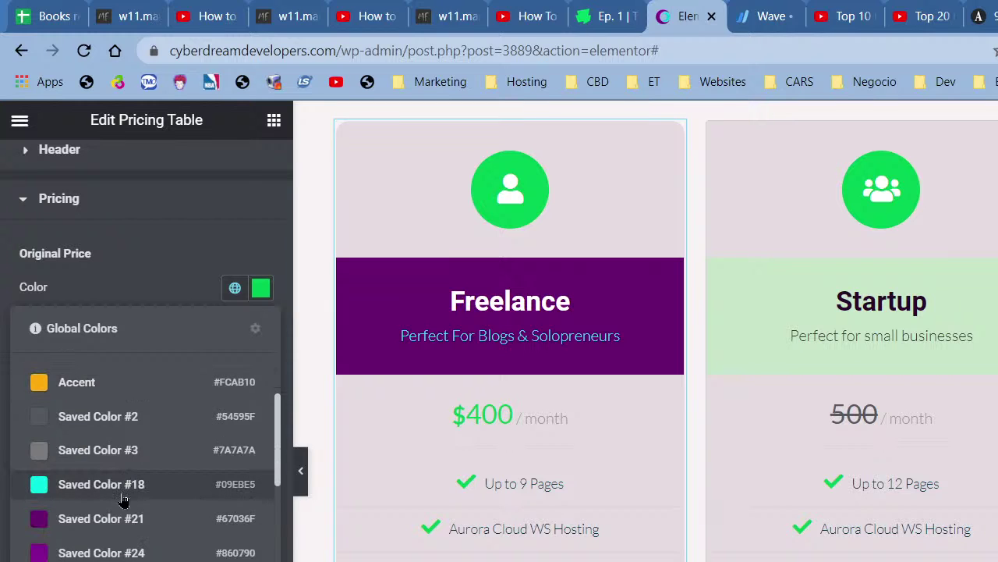
pyautogui.click(102, 485)
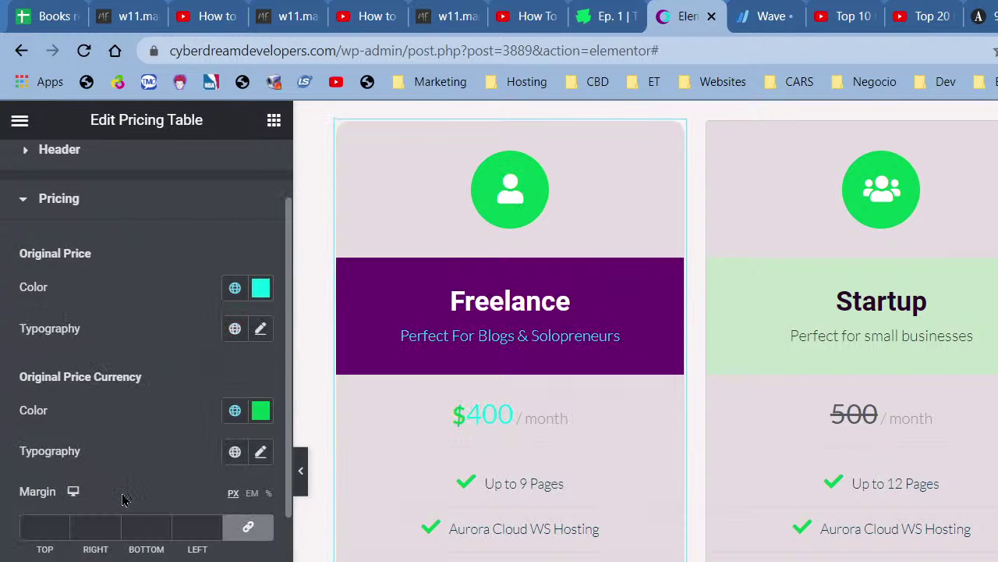
pyautogui.click(235, 288)
pyautogui.scroll(-5, 207, 371)
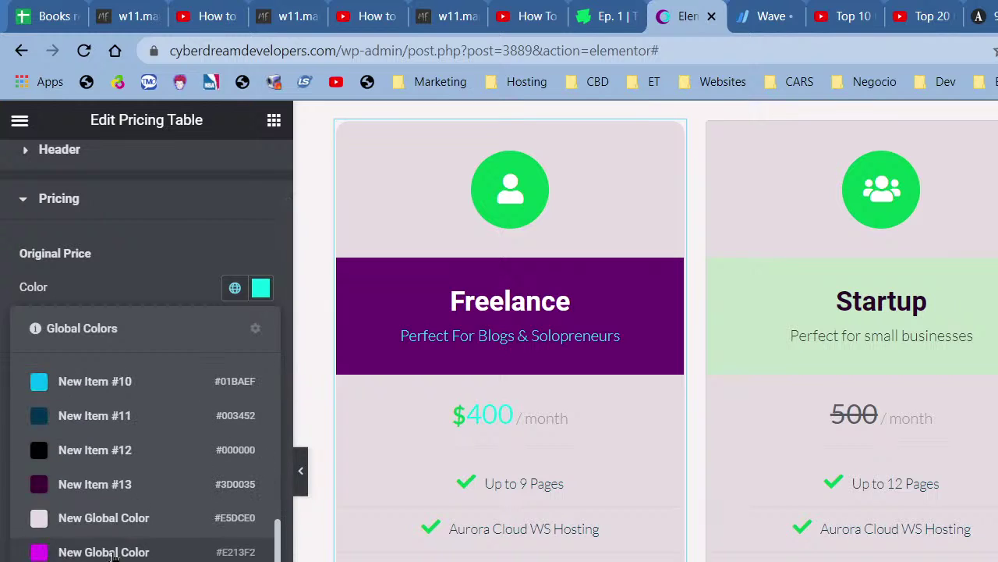
pyautogui.click(115, 554)
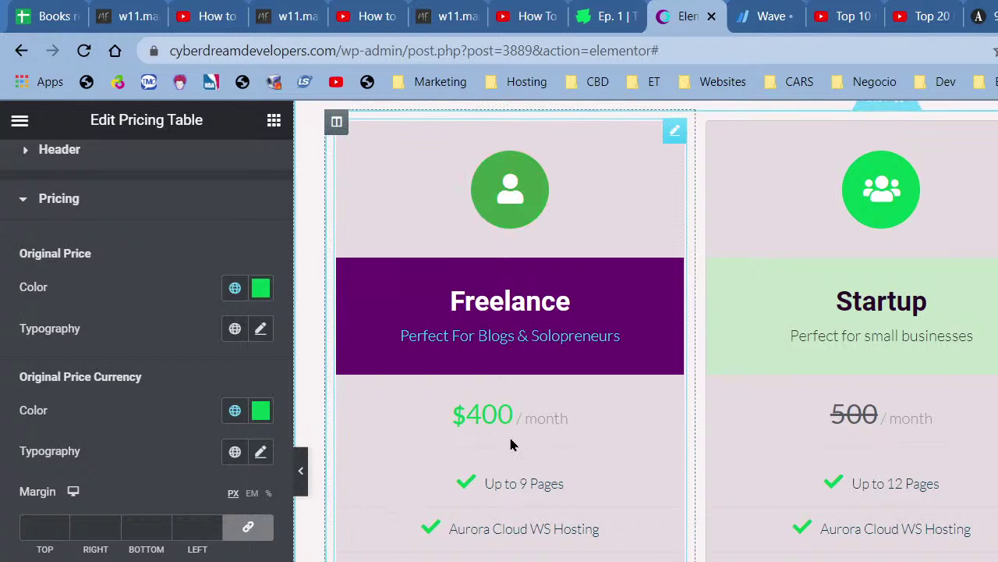
# Set the Freelance table's pricing period and sale price currency colors to the global color Primary (#2A092D).
pyautogui.scroll(-3, 147, 351)
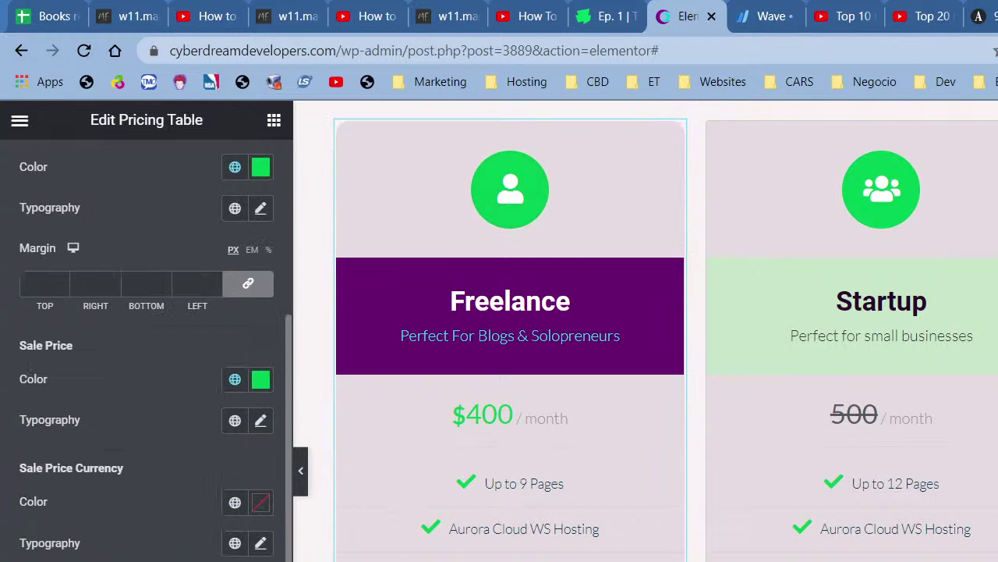
pyautogui.scroll(-5, 146, 351)
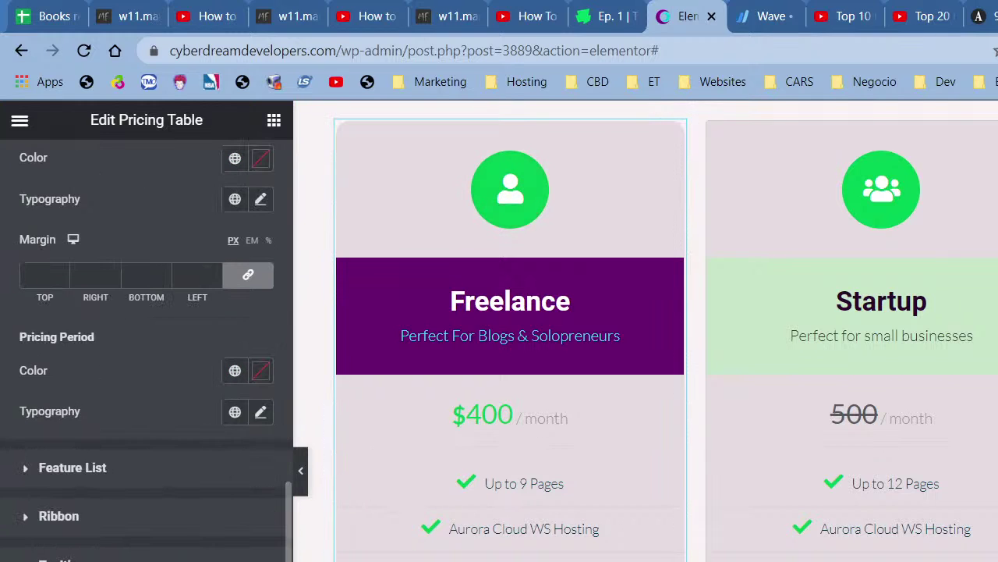
pyautogui.click(234, 373)
pyautogui.click(163, 468)
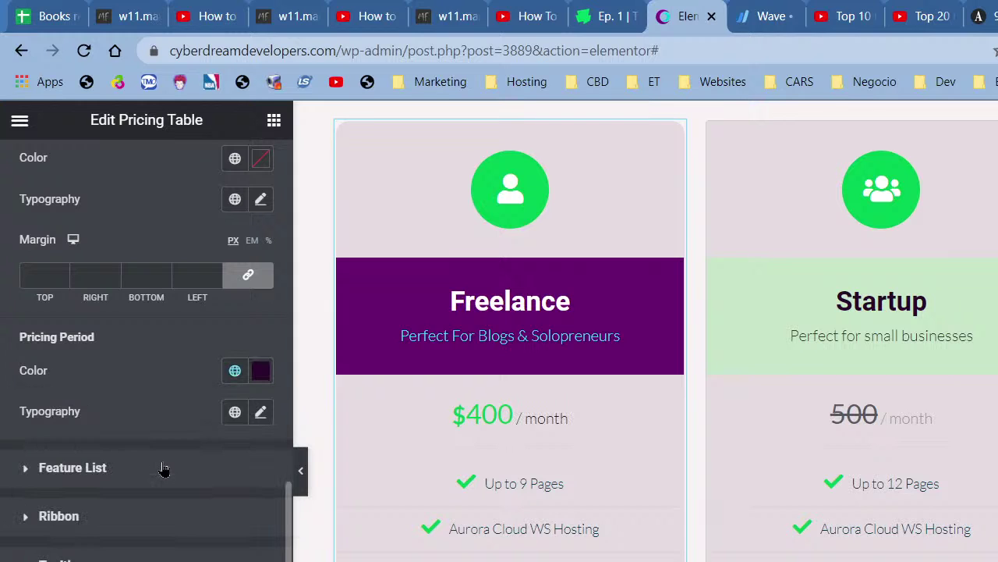
pyautogui.click(234, 160)
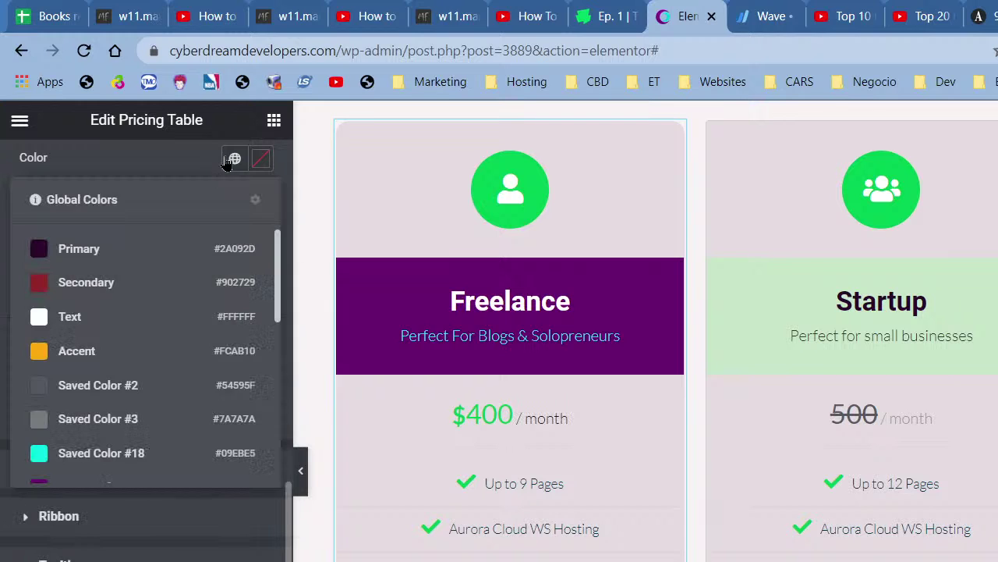
pyautogui.click(123, 260)
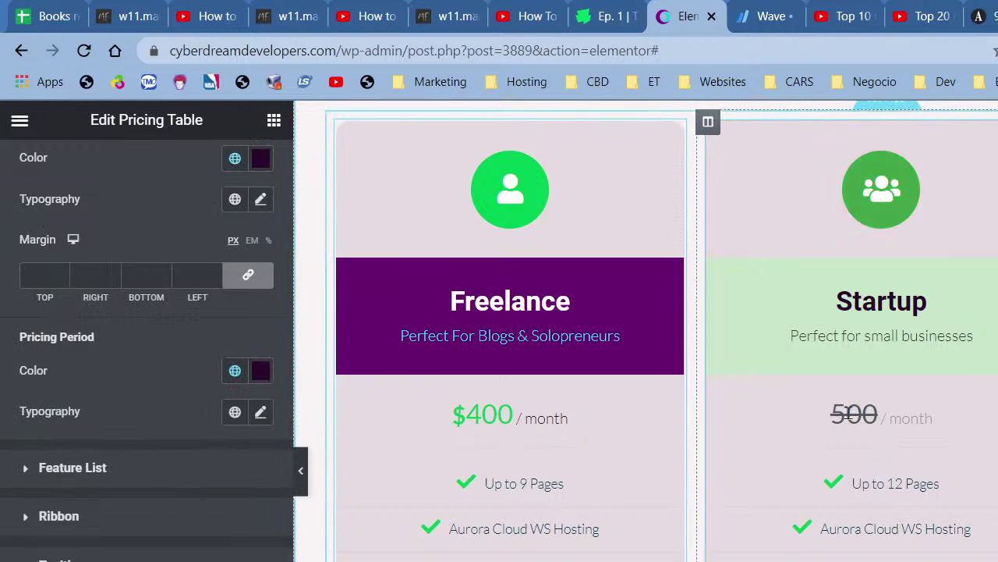
# Examine the Freelance table's feature list typography options and its icon background settings.
pyautogui.click(106, 466)
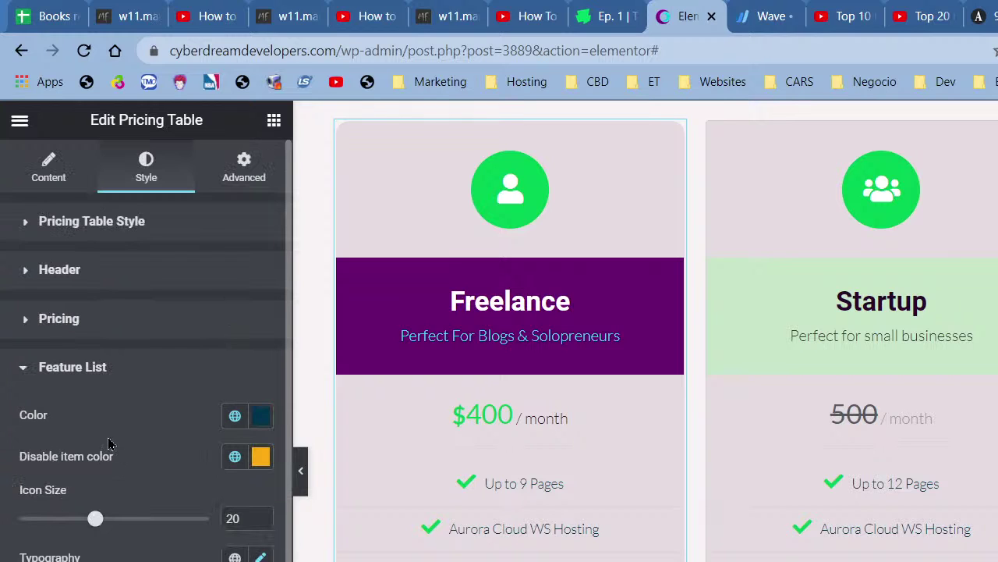
pyautogui.click(262, 556)
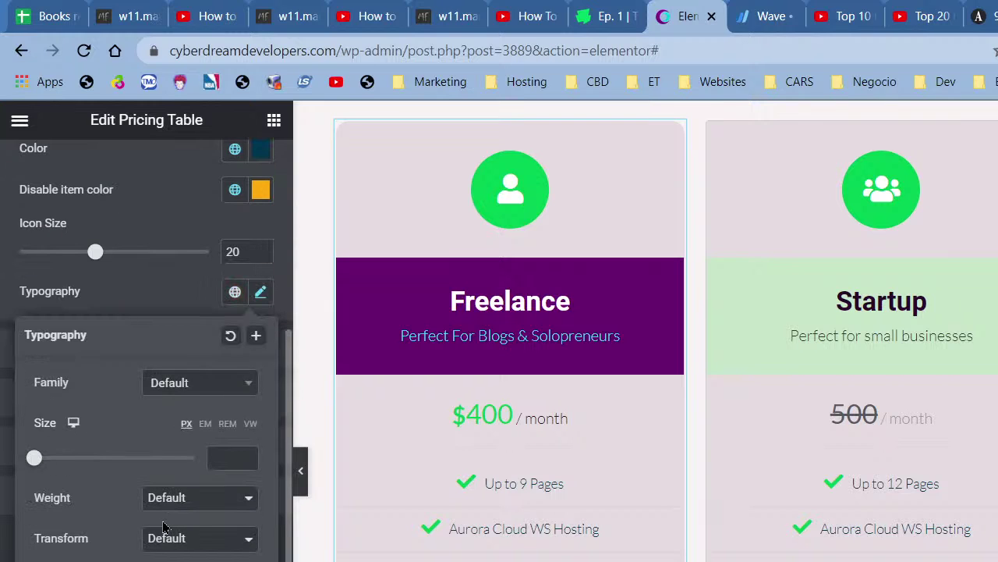
pyautogui.scroll(3, 160, 522)
pyautogui.click(149, 447)
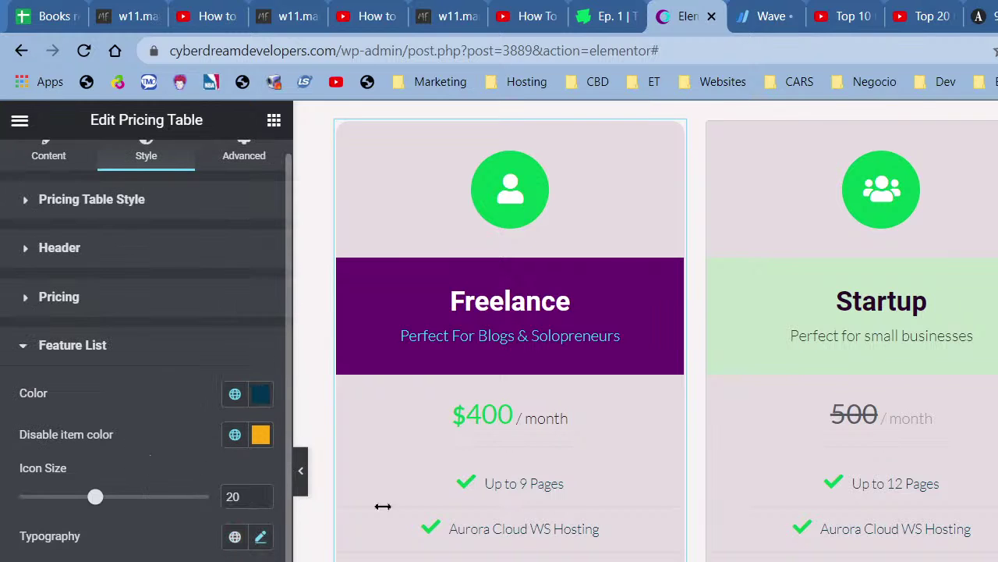
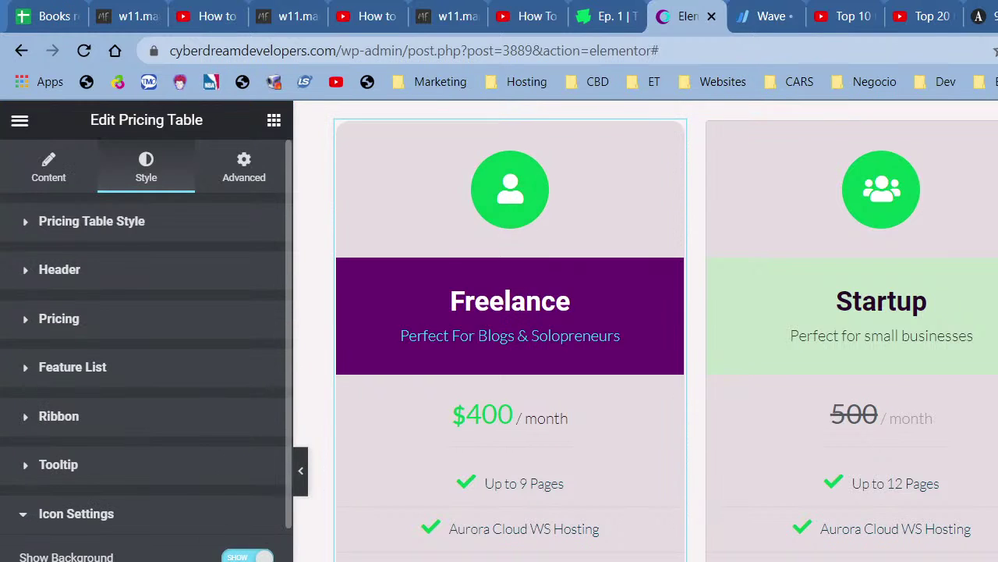
pyautogui.scroll(-2, 147, 351)
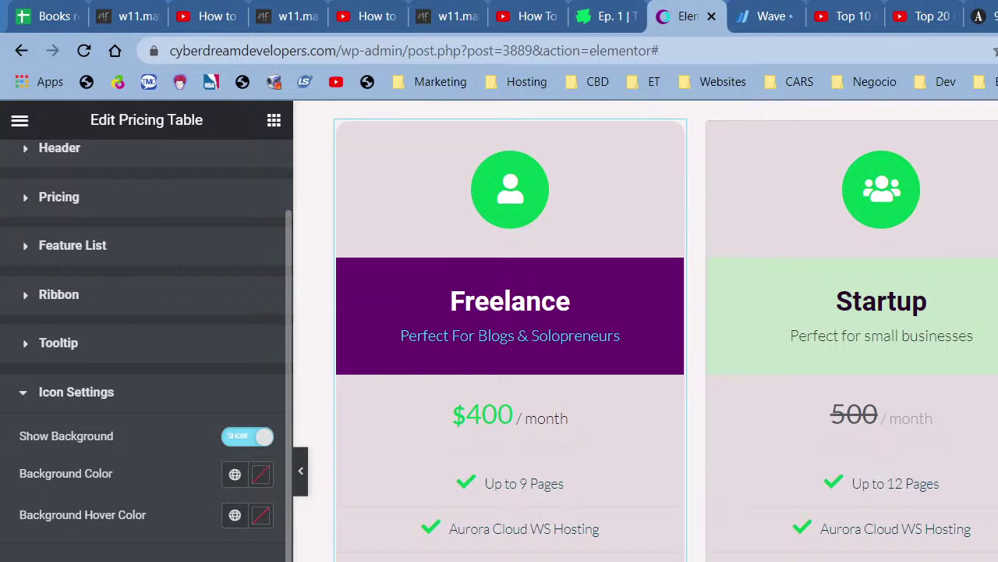
pyautogui.scroll(-6, 147, 351)
pyautogui.scroll(6, 147, 351)
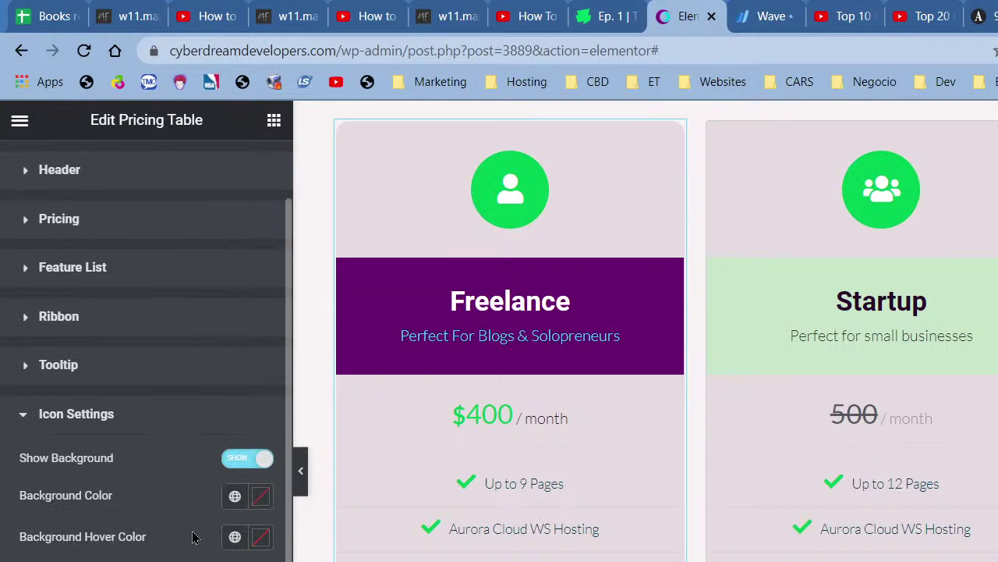
# Set the Freelance table's icon background color to the purple Saved Color #24 (#860790) and its background hover color to Accent (#FCAB10).
pyautogui.scroll(3, 463, 522)
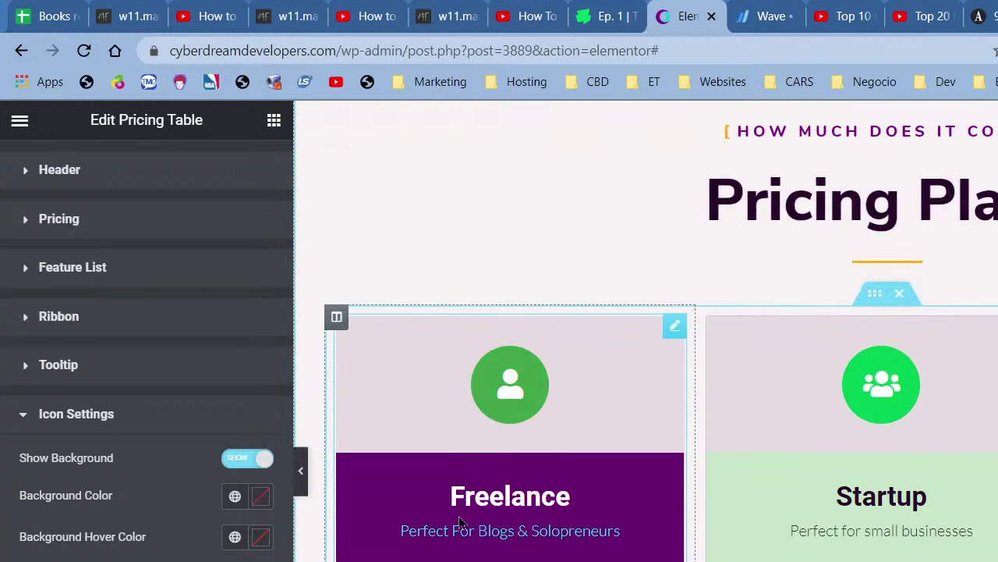
pyautogui.click(234, 497)
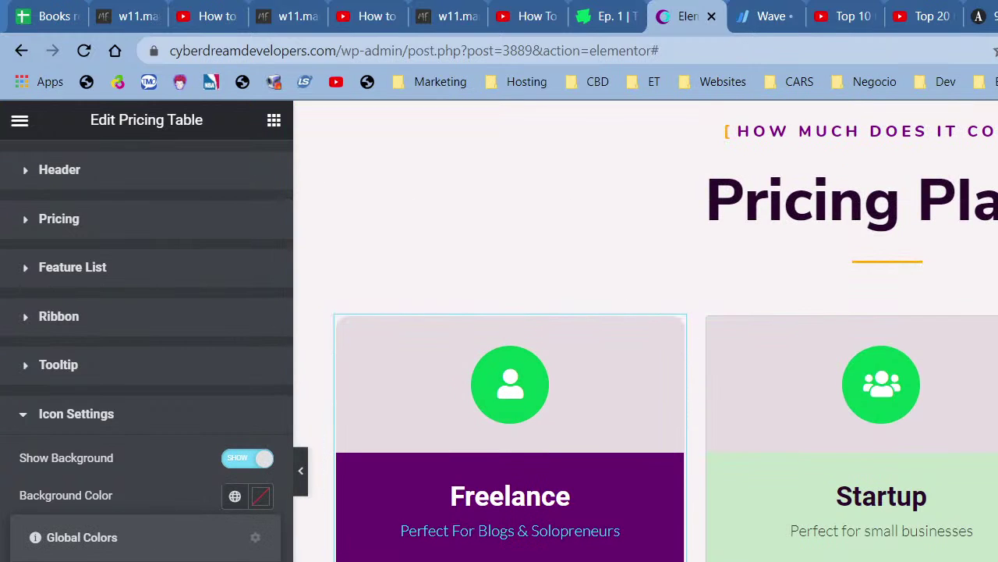
pyautogui.click(117, 559)
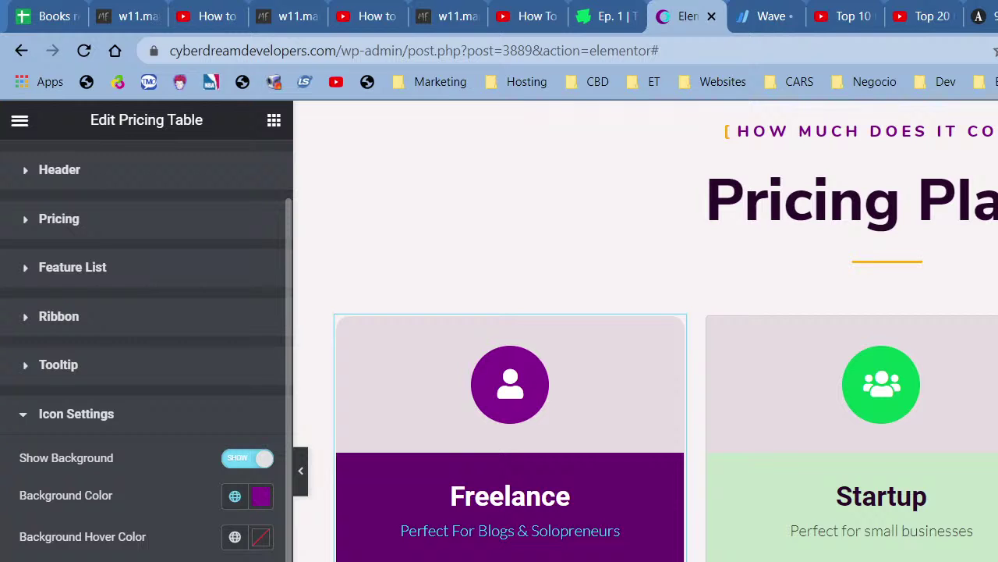
pyautogui.click(234, 537)
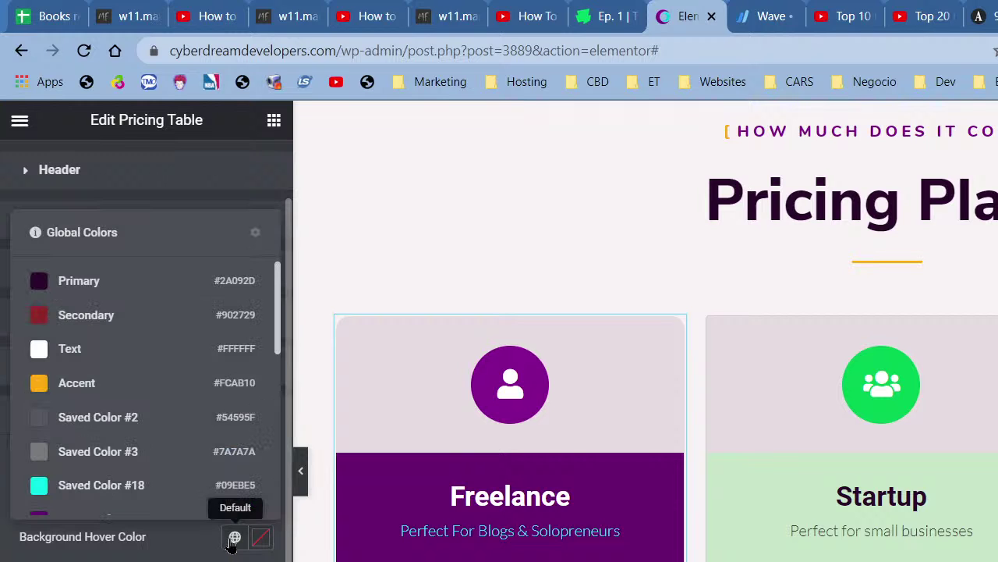
pyautogui.click(139, 383)
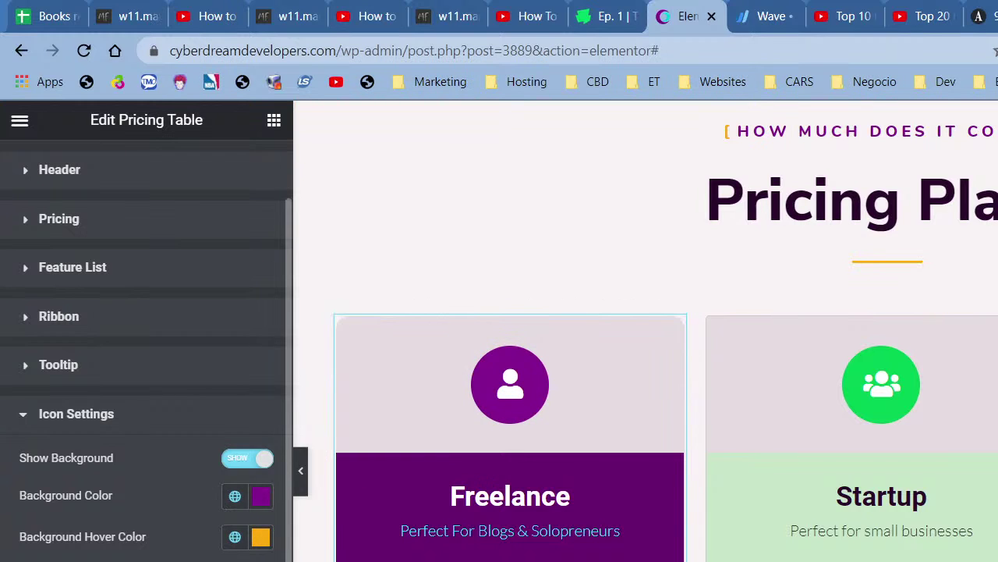
# Set the Freelance table's icon color to the global color Text (#FFFFFF) and its icon hover color to Primary (#2A092D).
pyautogui.scroll(-5, 234, 551)
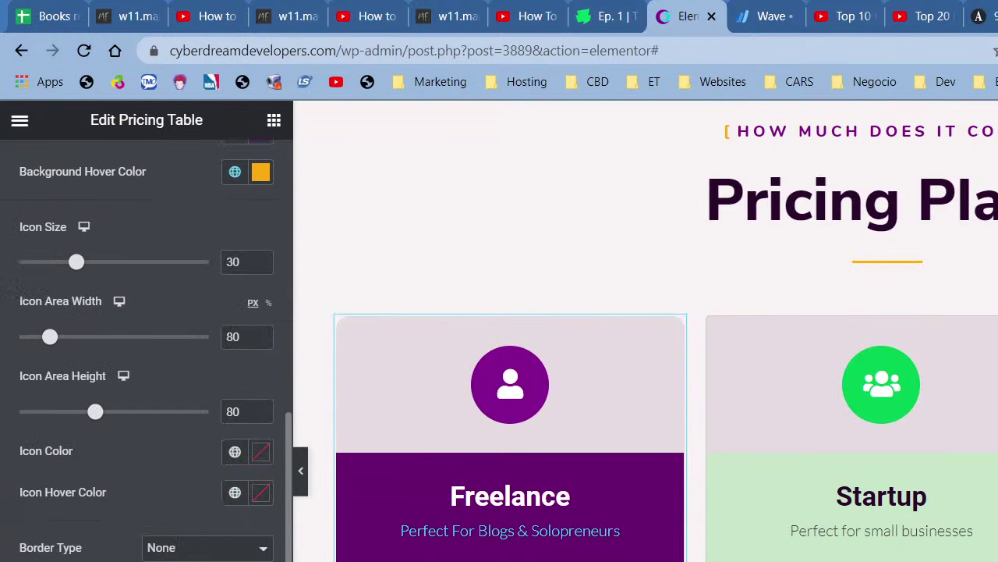
pyautogui.click(234, 452)
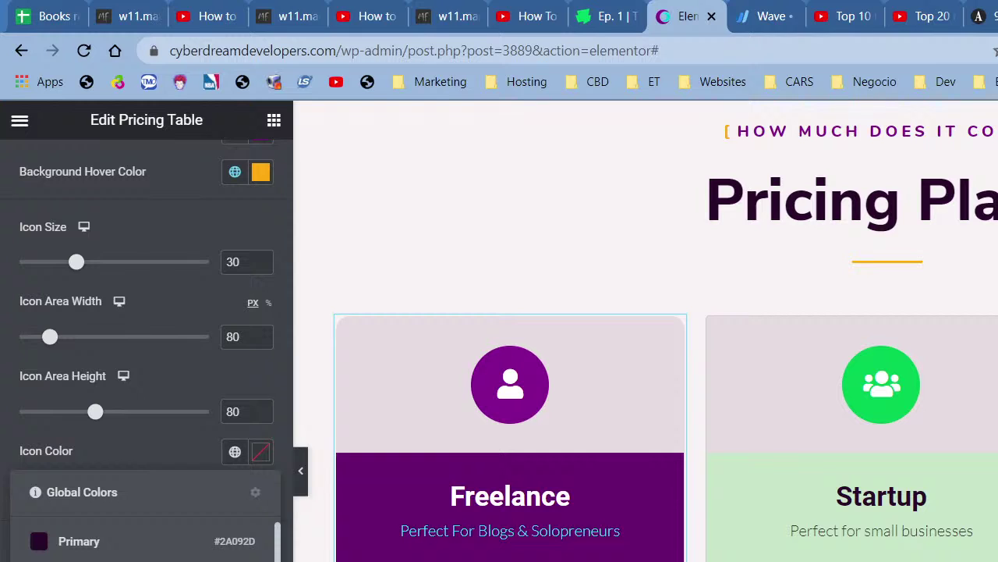
pyautogui.click(148, 559)
pyautogui.click(235, 492)
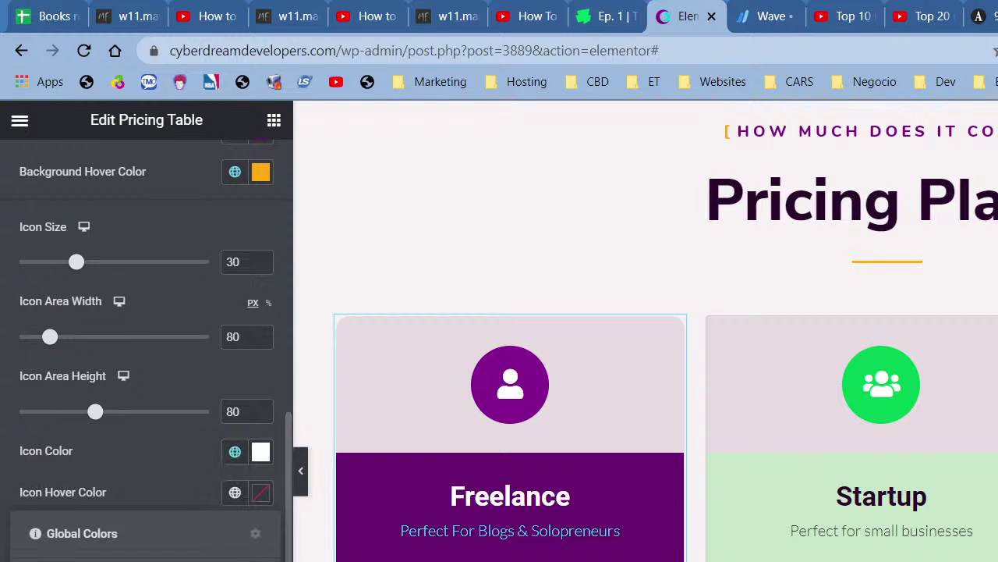
pyautogui.click(148, 559)
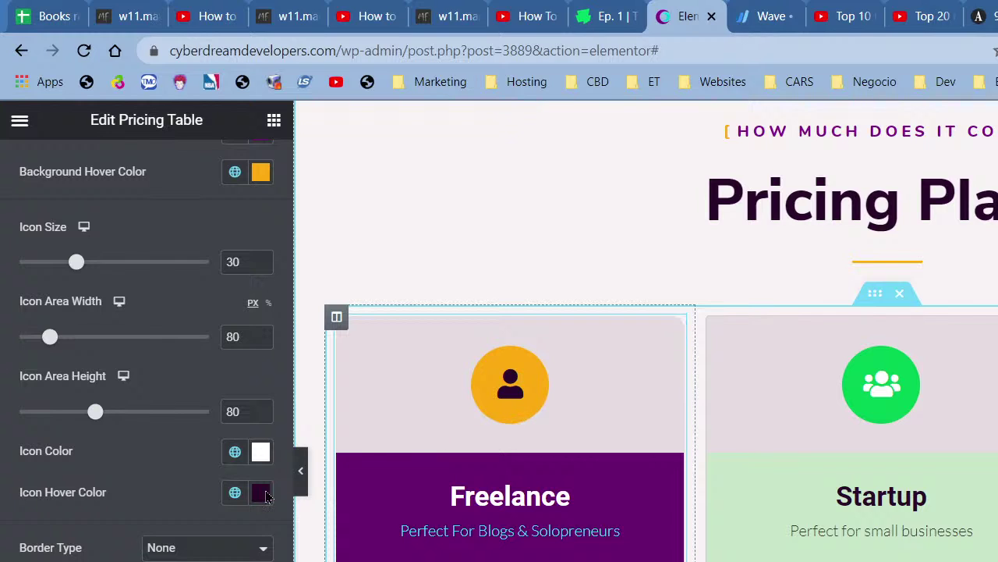
# Try Accent (#FCAB10) as the Freelance table's icon hover color over a Primary (#2A092D) background hover color.
pyautogui.click(226, 500)
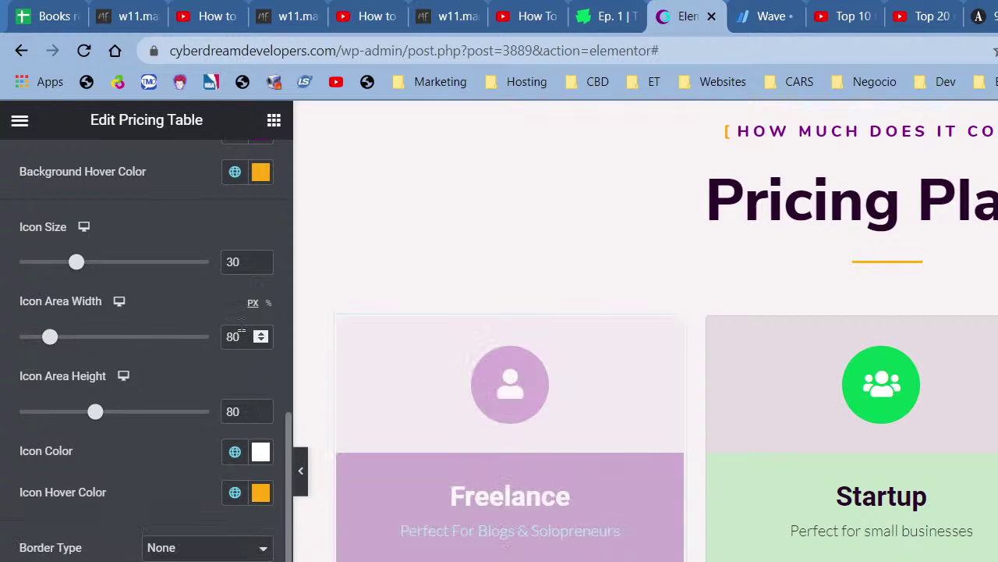
pyautogui.click(235, 171)
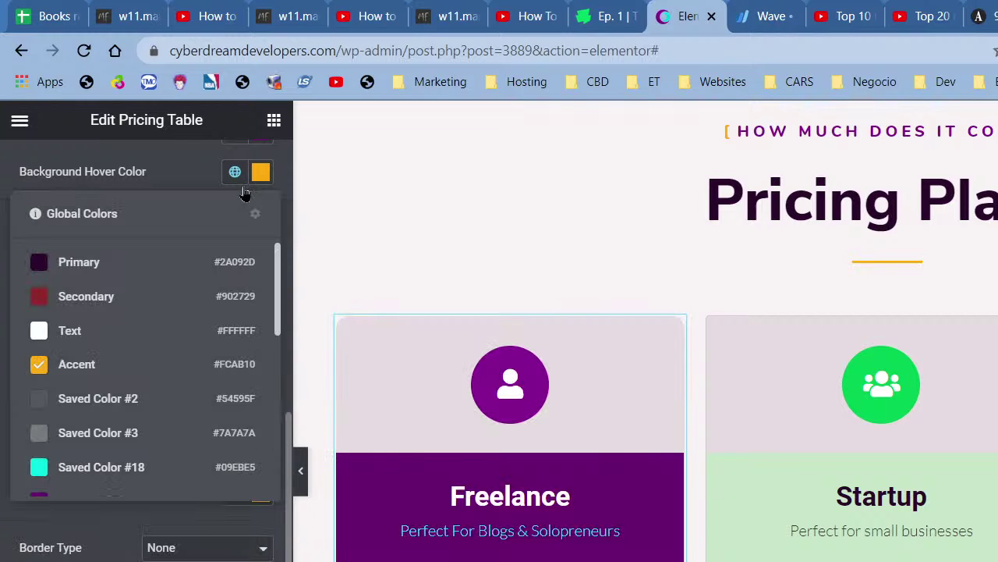
pyautogui.click(177, 271)
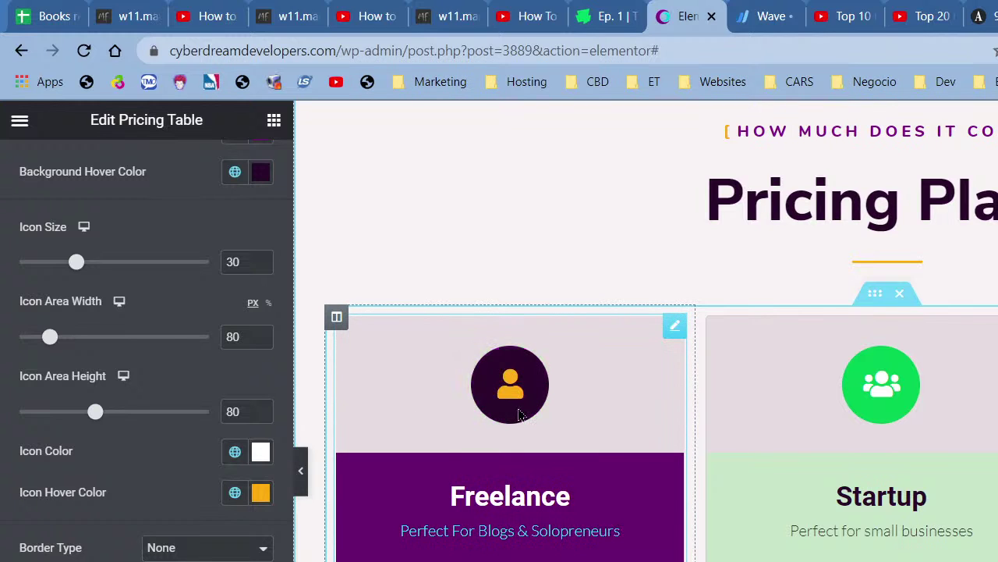
# Set the Freelance icon's background hover color to Saved Color #18 (#09EBE5) and its icon hover color to Primary (#2A092D).
pyautogui.scroll(2, 234, 344)
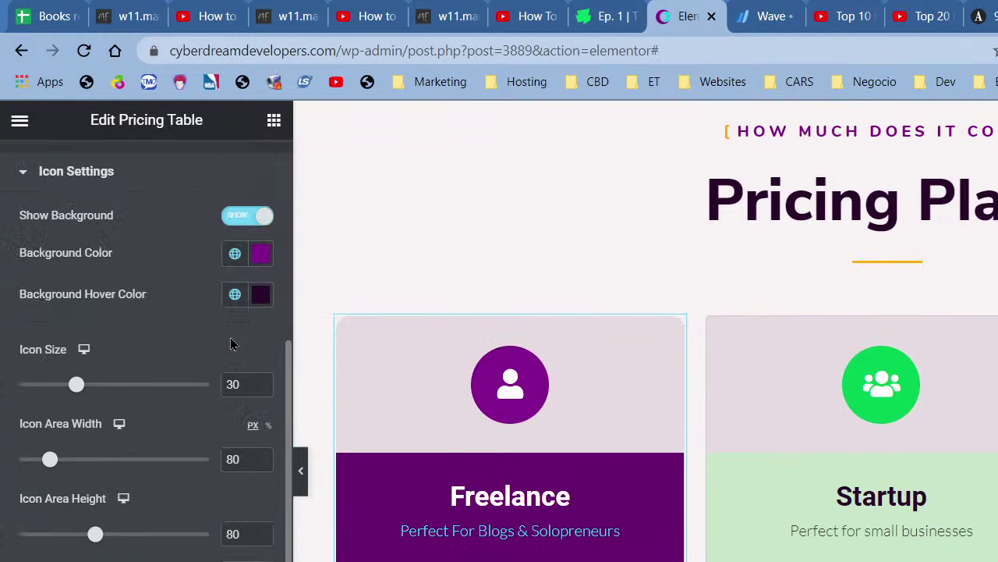
pyautogui.click(234, 294)
pyautogui.click(106, 540)
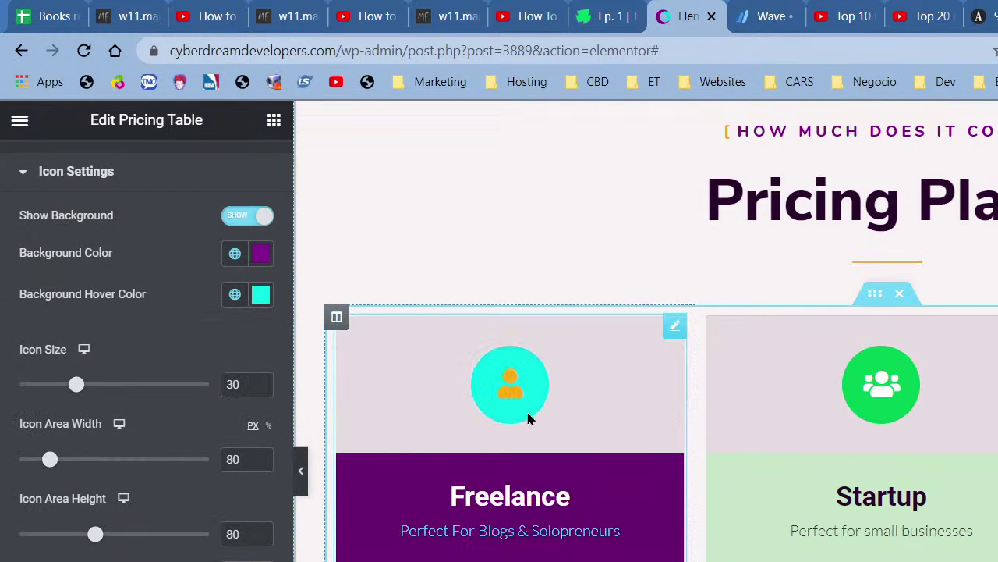
pyautogui.click(235, 253)
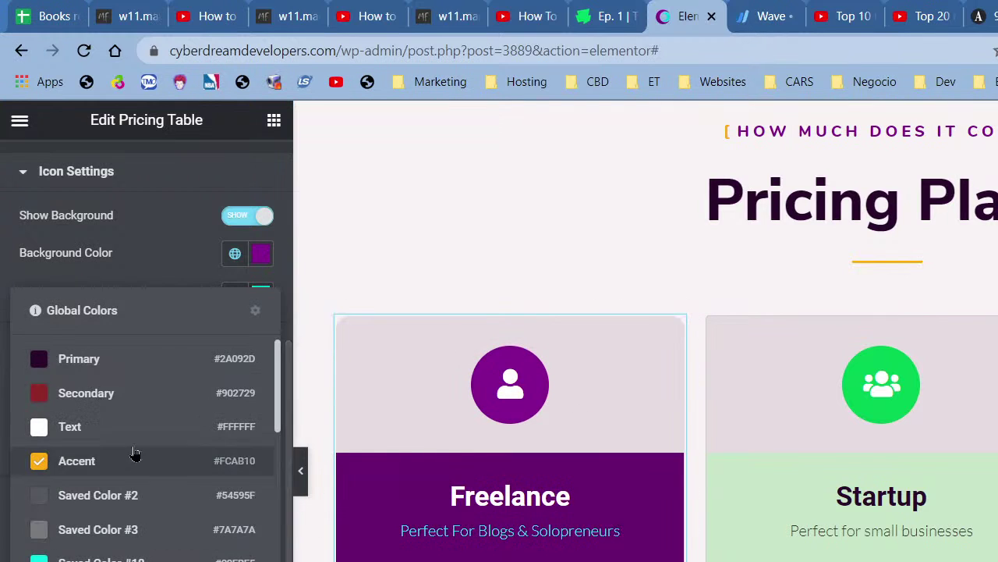
pyautogui.click(105, 362)
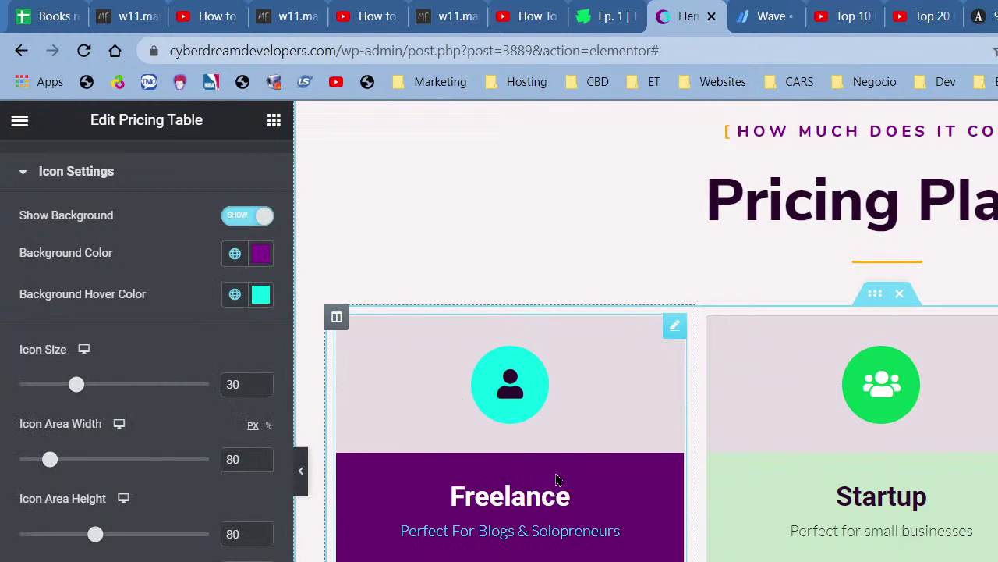
# Set the Freelance table button's hover text color to the global color Primary (#2A092D).
pyautogui.scroll(-5, 556, 479)
pyautogui.scroll(-2, 481, 556)
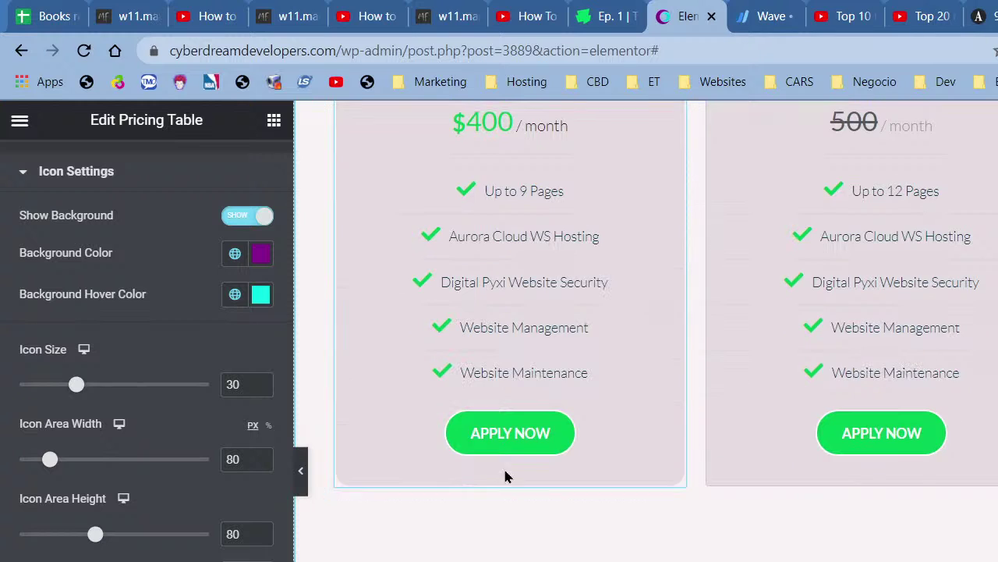
pyautogui.scroll(-2, 178, 538)
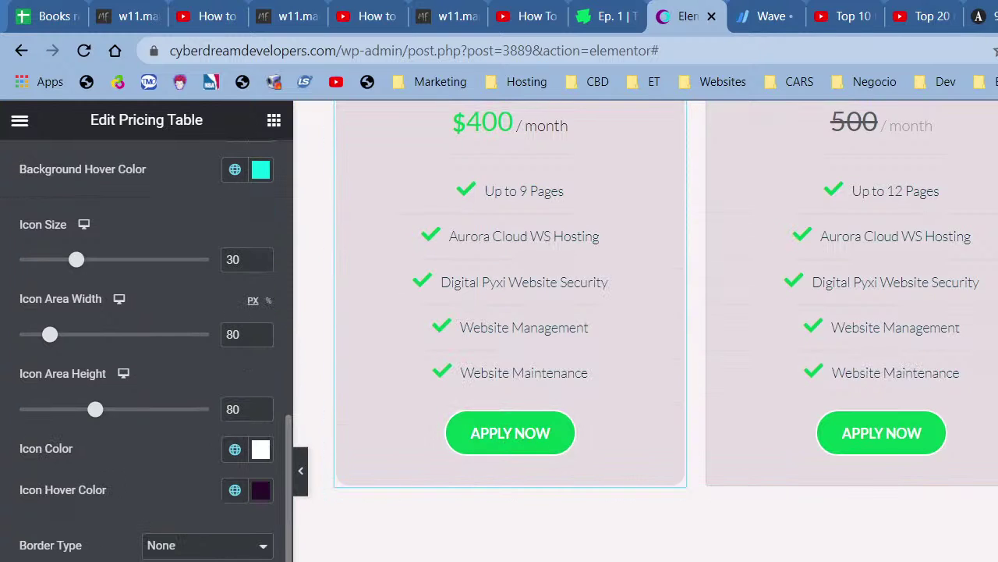
pyautogui.click(125, 559)
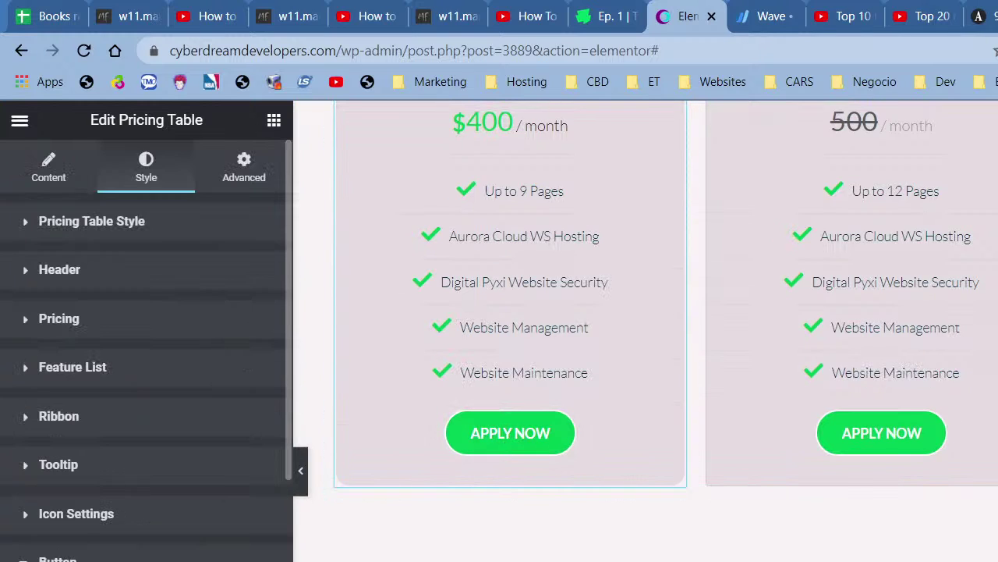
pyautogui.scroll(-7, 146, 351)
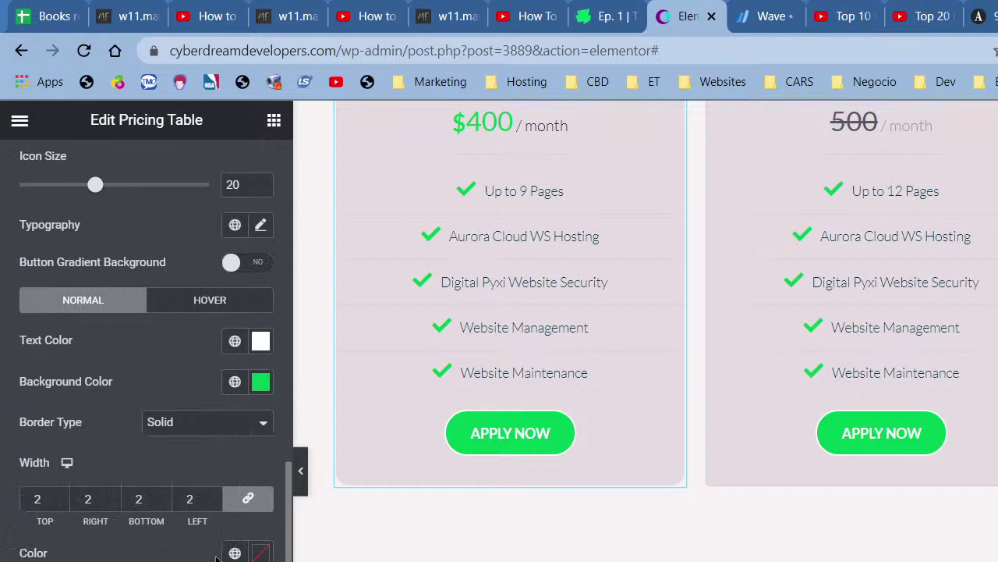
pyautogui.click(218, 305)
pyautogui.scroll(3, 218, 314)
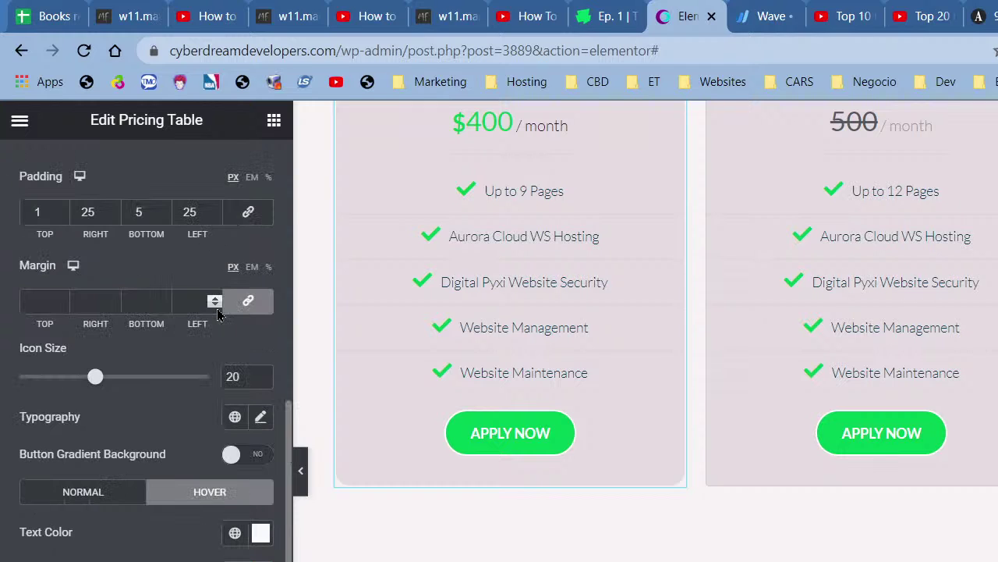
pyautogui.click(230, 541)
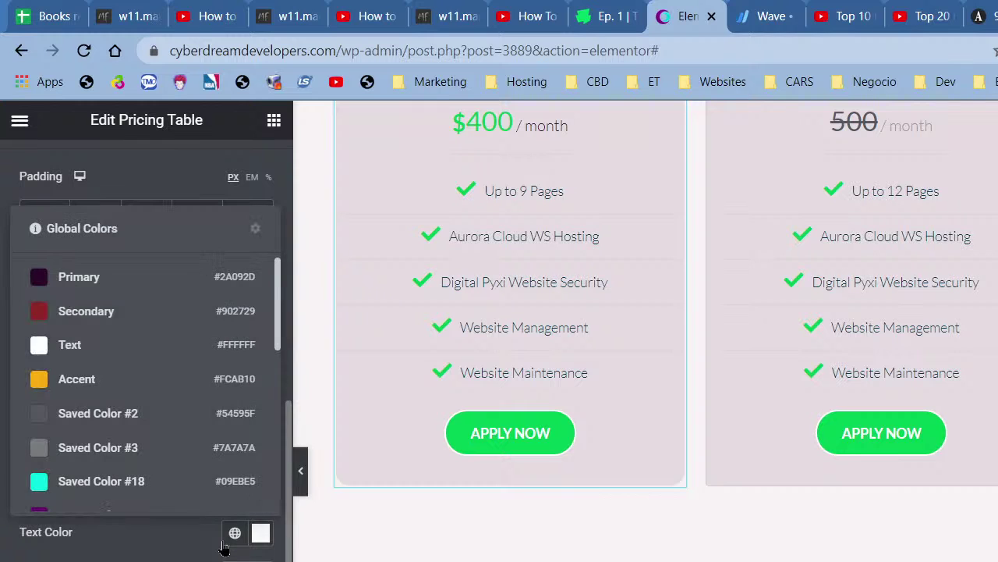
pyautogui.click(99, 283)
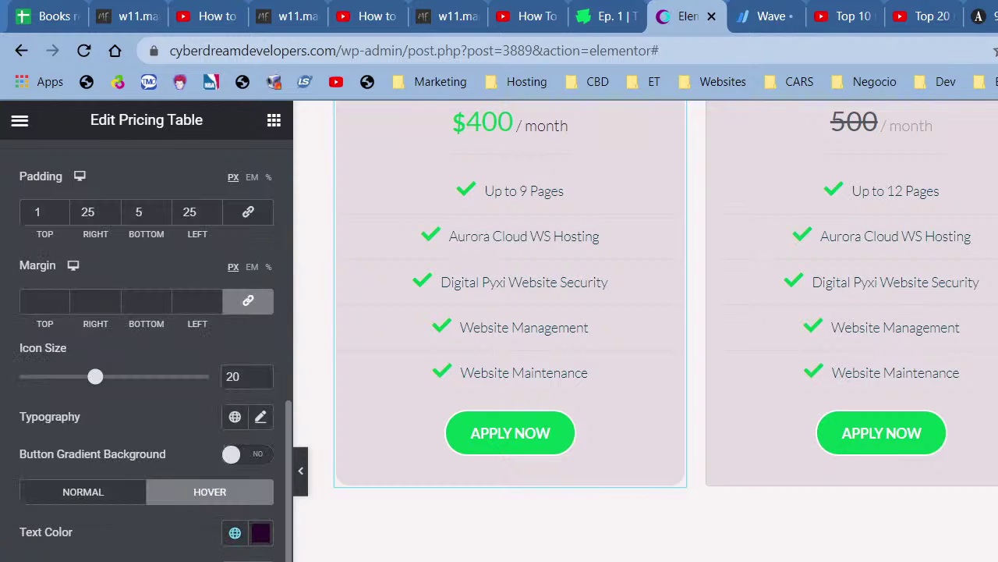
# Try the white Text color (#FFFFFF) as the Freelance button's hover background with a purple global color as its hover border.
pyautogui.click(235, 532)
pyautogui.click(145, 401)
pyautogui.click(235, 561)
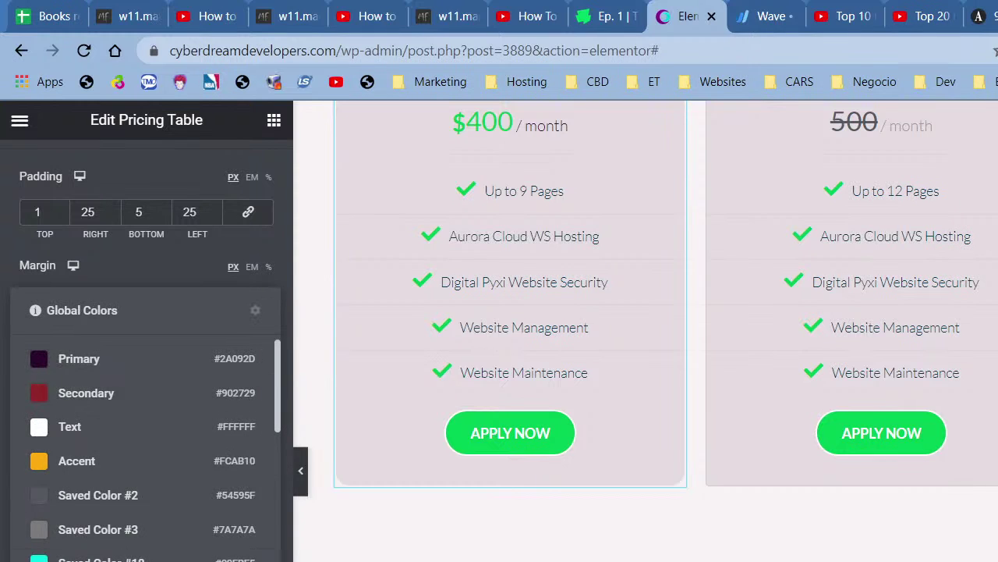
pyautogui.click(129, 561)
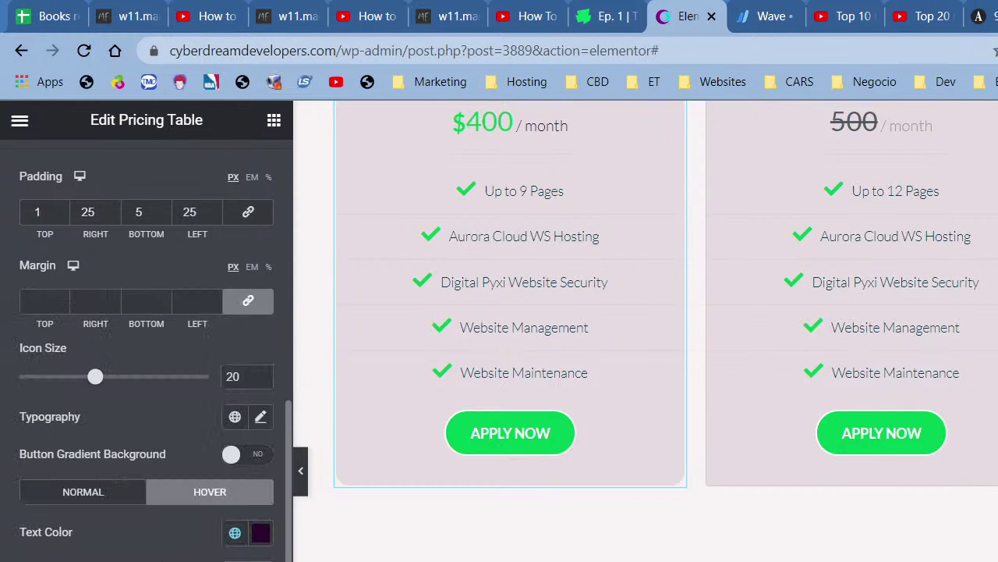
# Set the Freelance button's hover background color to Saved Color #21 (#67036F) and its hover text color to Accent (#FCAB10).
pyautogui.click(234, 532)
pyautogui.scroll(-2, 156, 449)
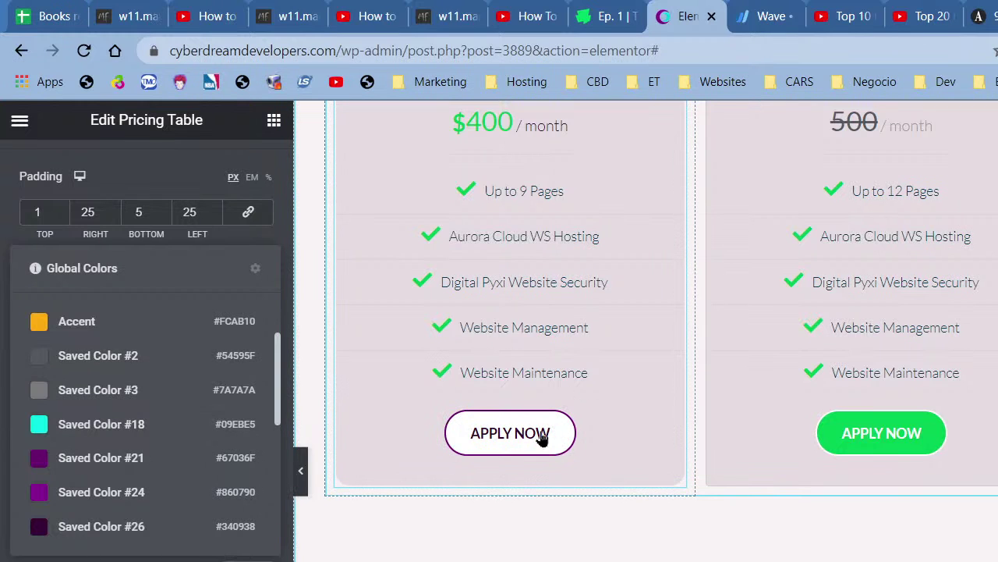
pyautogui.click(200, 464)
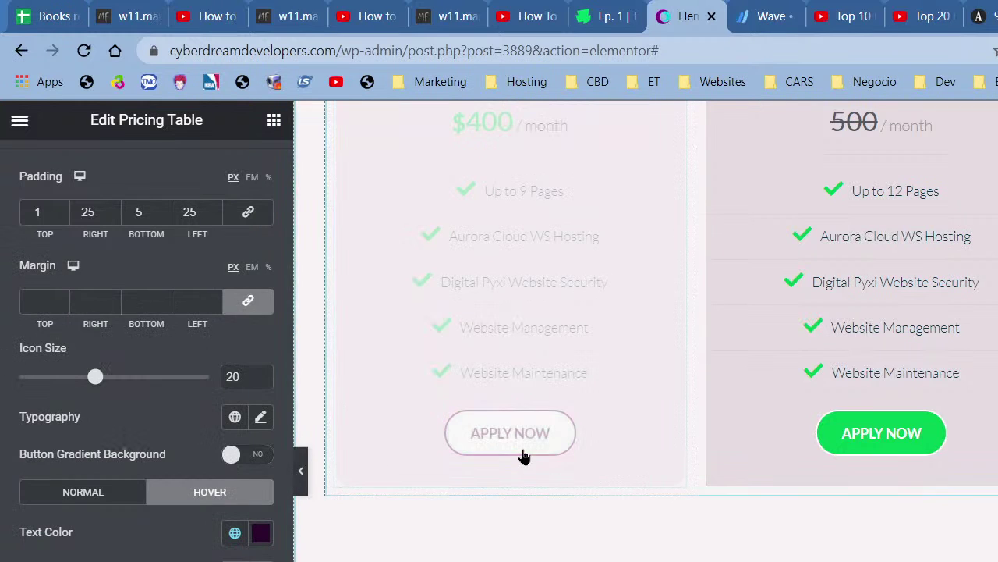
pyautogui.click(234, 532)
pyautogui.scroll(-5, 122, 407)
pyautogui.scroll(5, 122, 407)
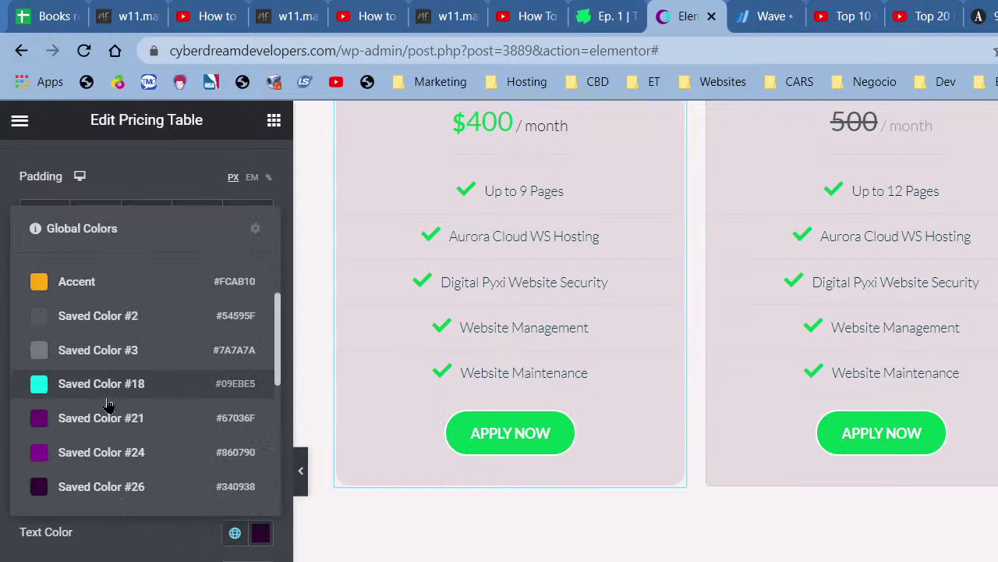
pyautogui.click(119, 290)
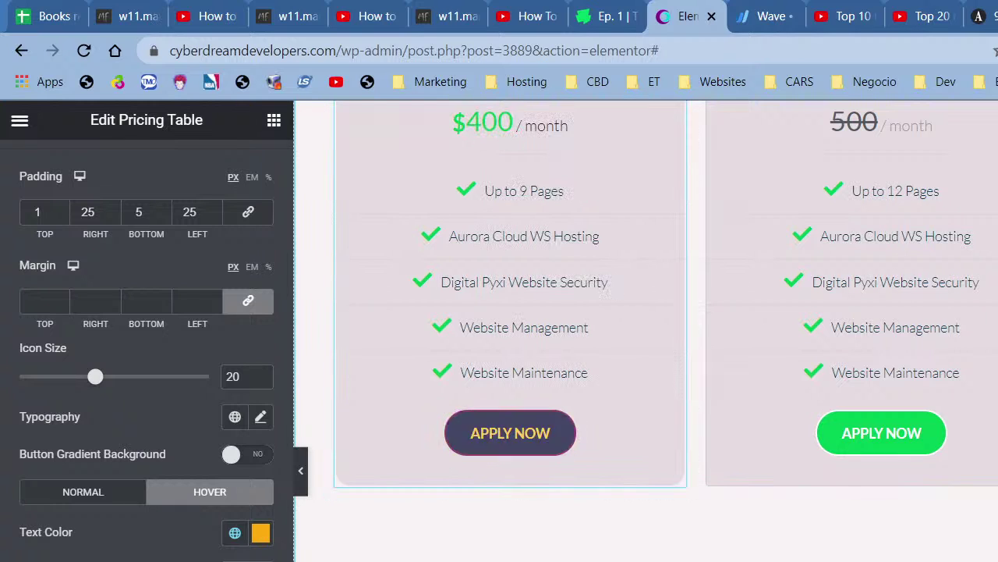
# Set the Freelance button's hover border color to the global color Accent (#FCAB10).
pyautogui.scroll(2, 146, 335)
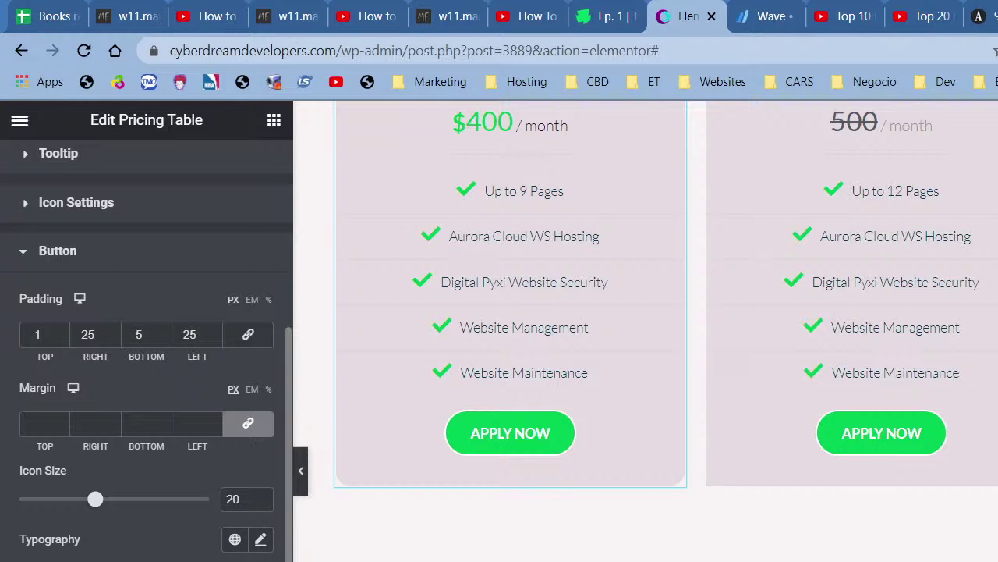
pyautogui.scroll(-2, 147, 336)
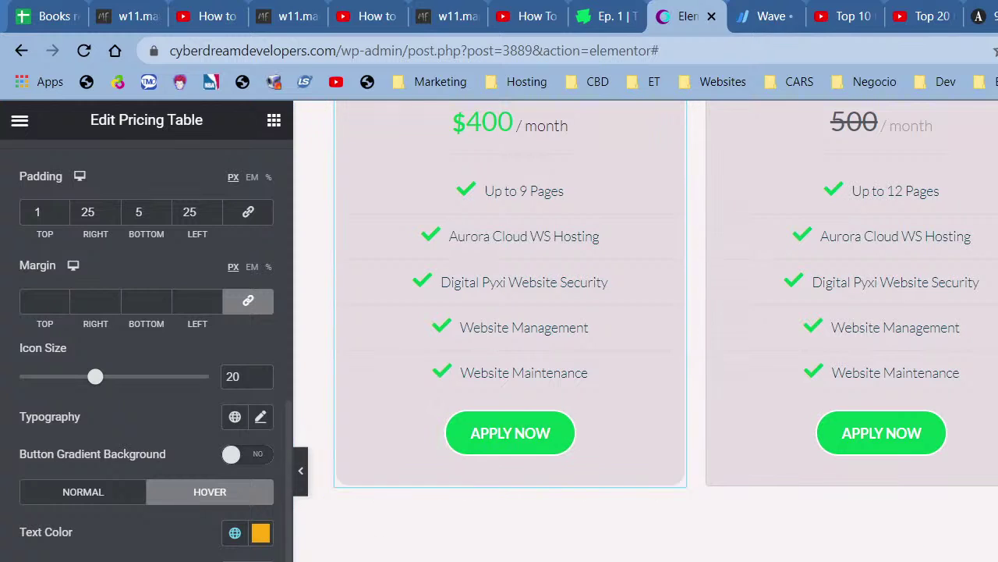
pyautogui.click(234, 533)
pyautogui.click(54, 464)
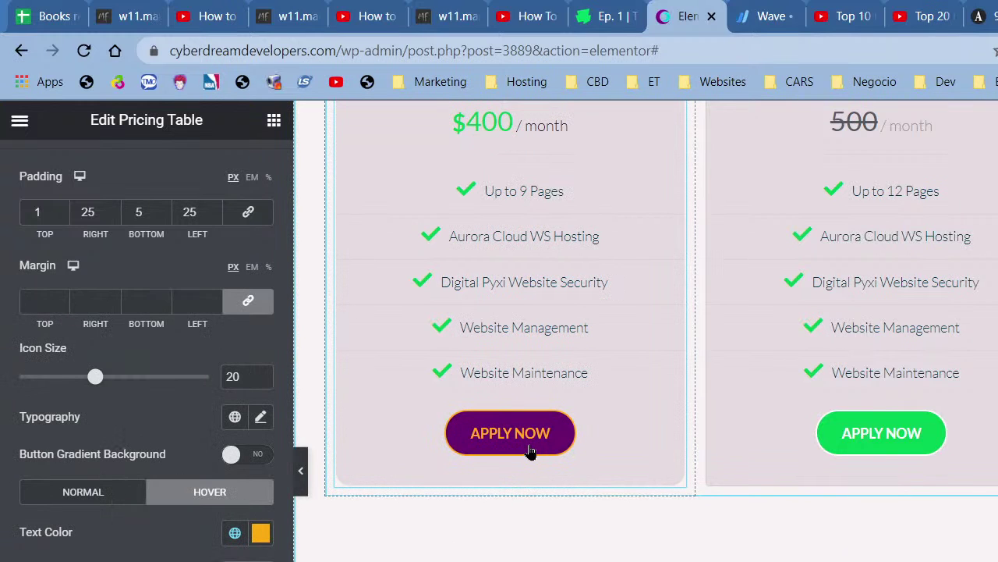
pyautogui.scroll(5, 702, 445)
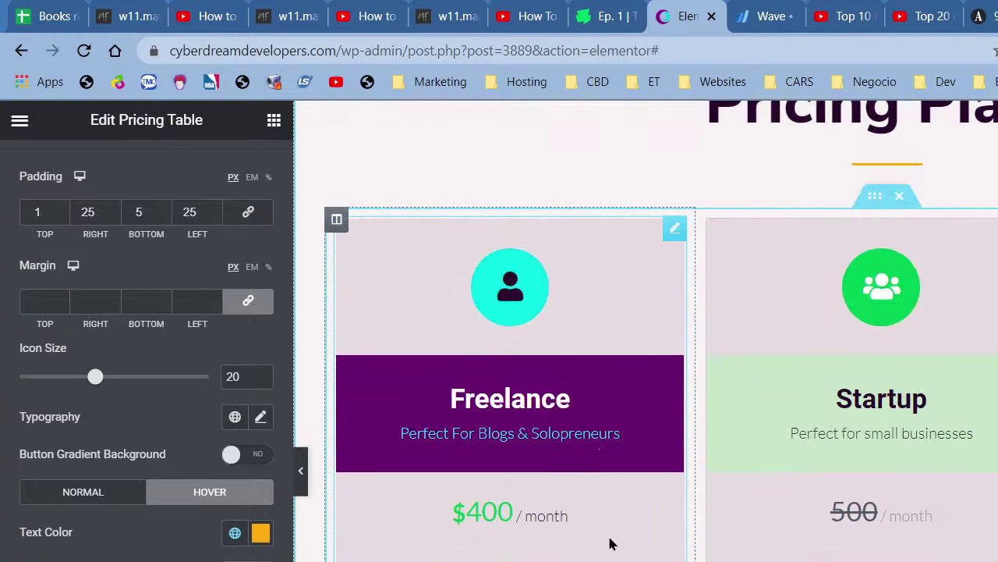
pyautogui.rightClick(641, 529)
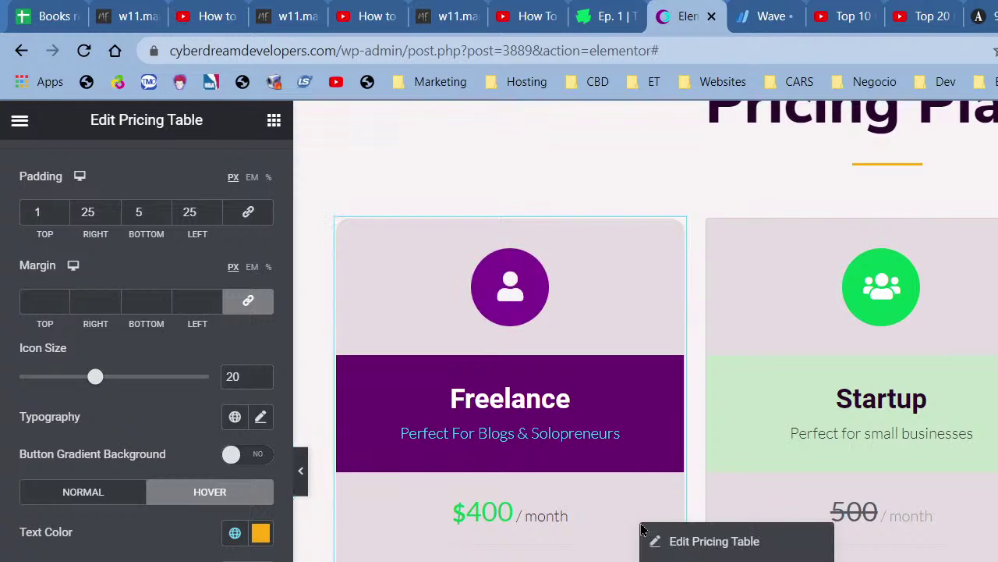
pyautogui.press('Escape')
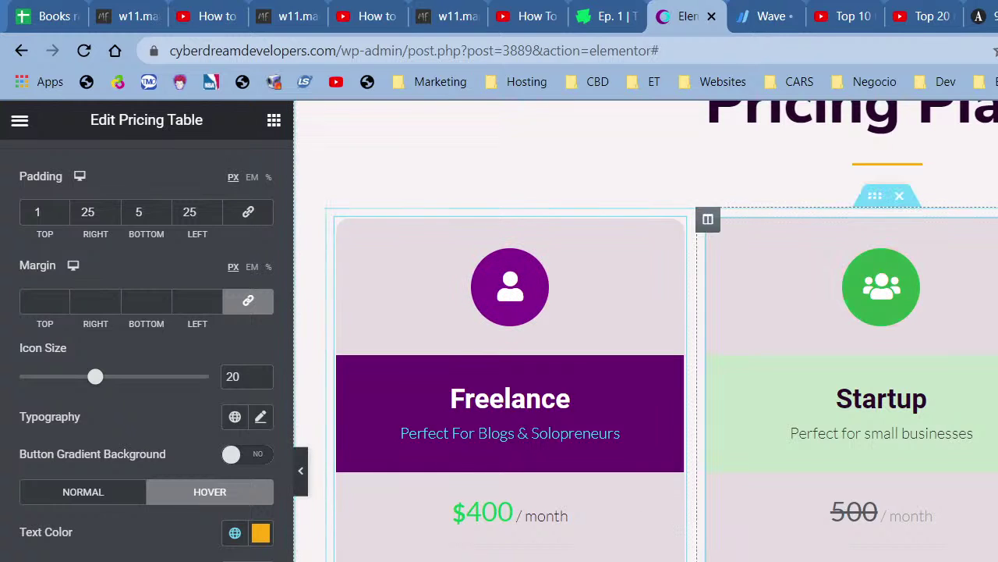
# Paste the Freelance table's style onto the Startup table and open the Startup table for editing.
pyautogui.rightClick(846, 554)
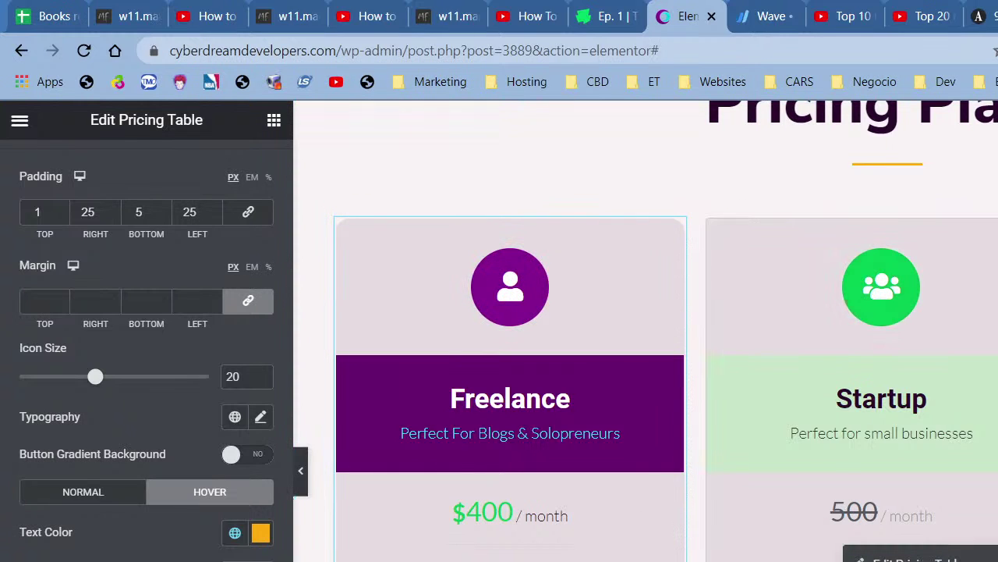
pyautogui.click(916, 559)
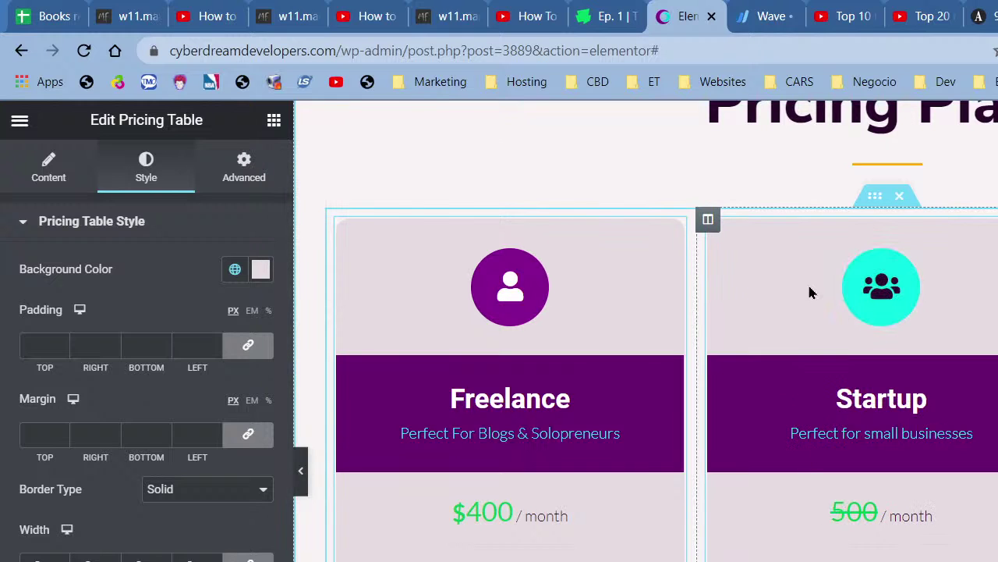
pyautogui.click(352, 289)
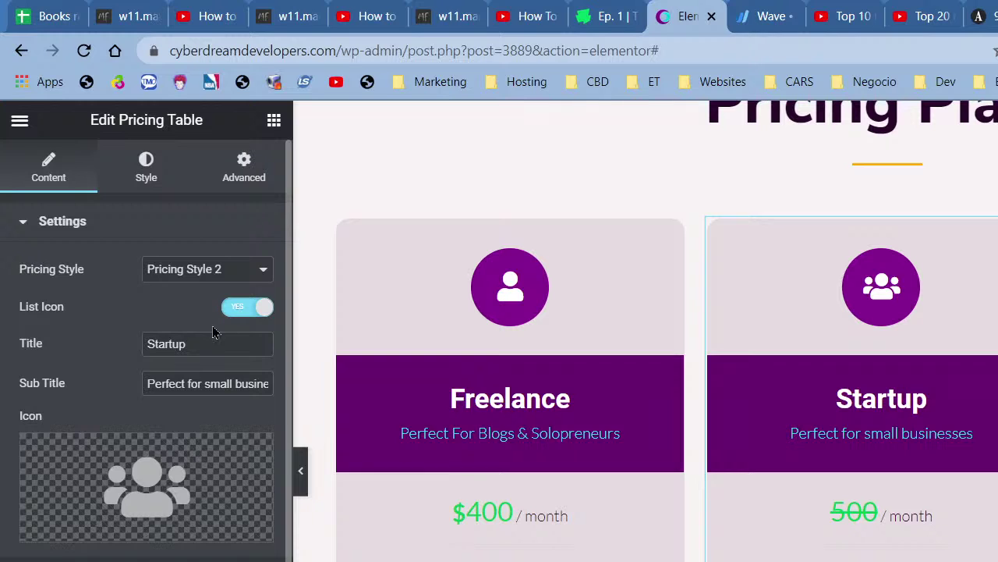
# Turn off the Startup table's sale pricing and set its price currency to $.
pyautogui.click(204, 560)
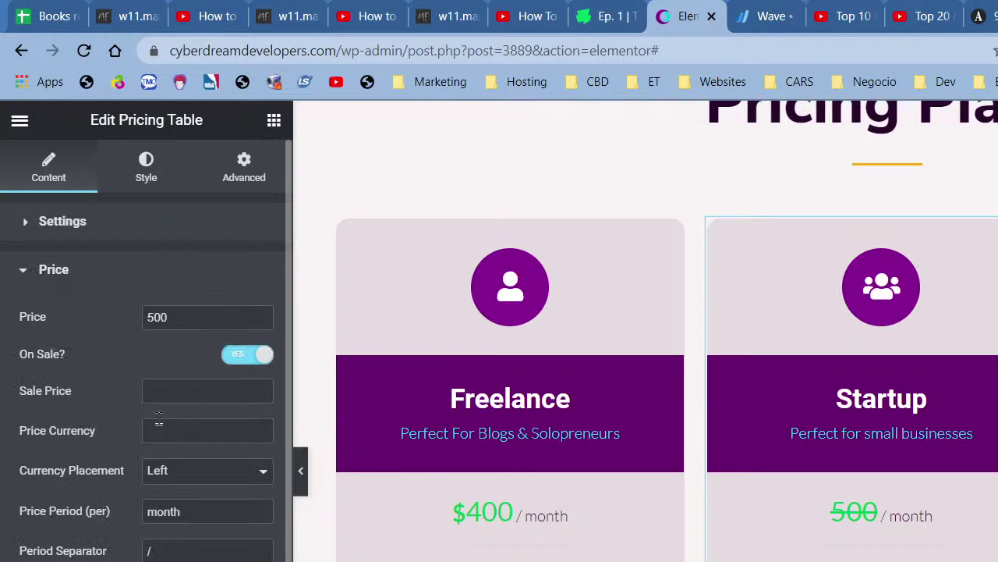
pyautogui.click(246, 357)
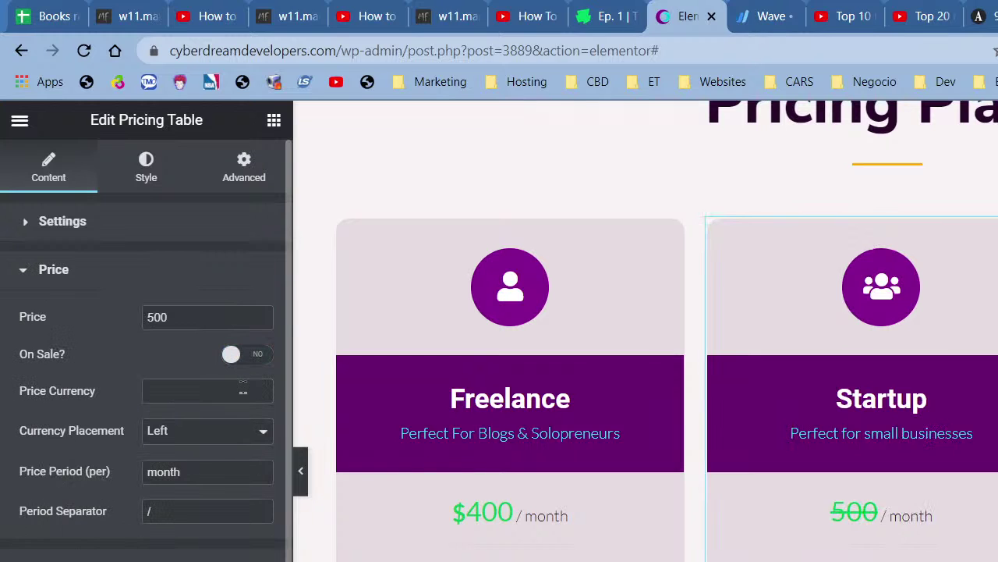
pyautogui.click(169, 392)
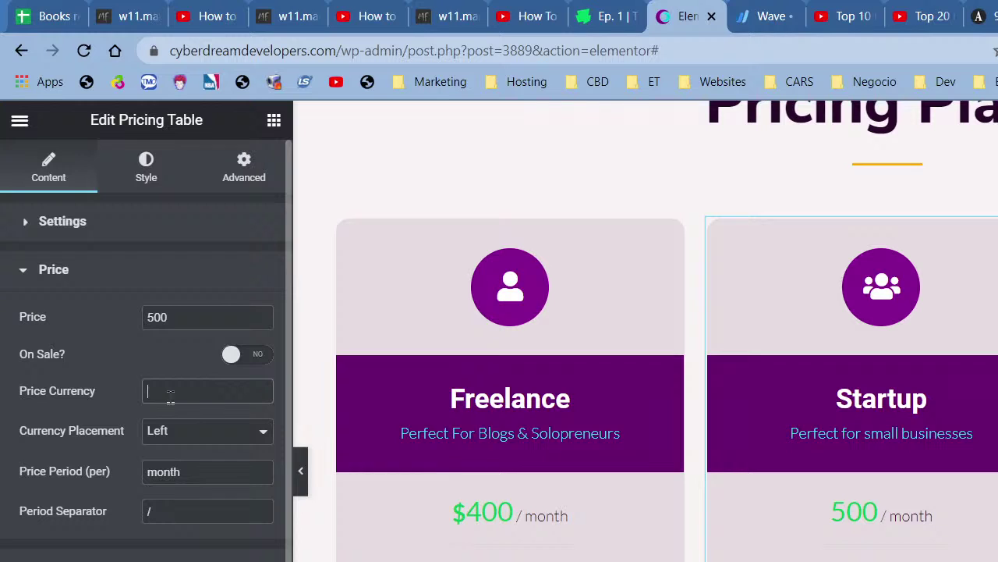
pyautogui.write('$')
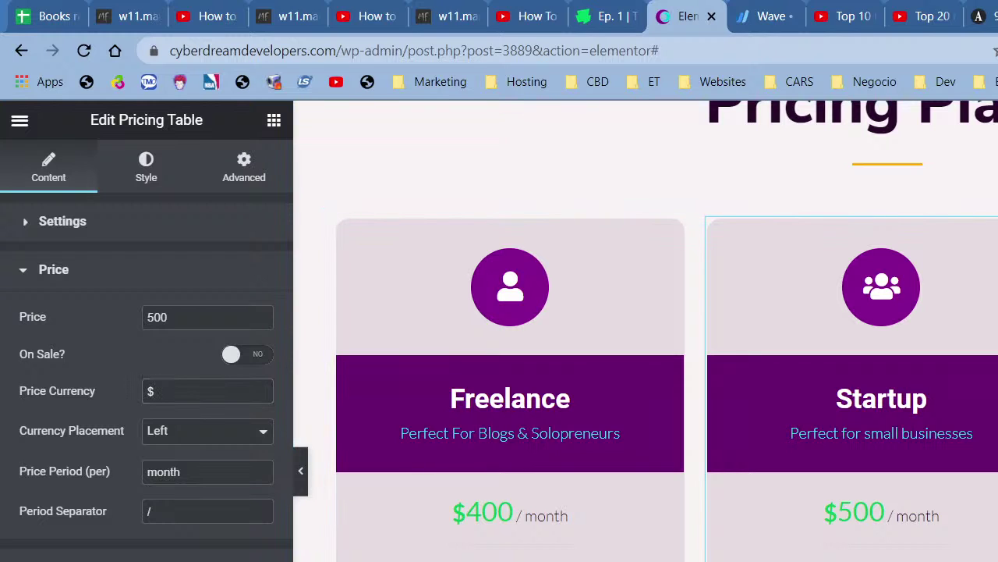
pyautogui.click(62, 221)
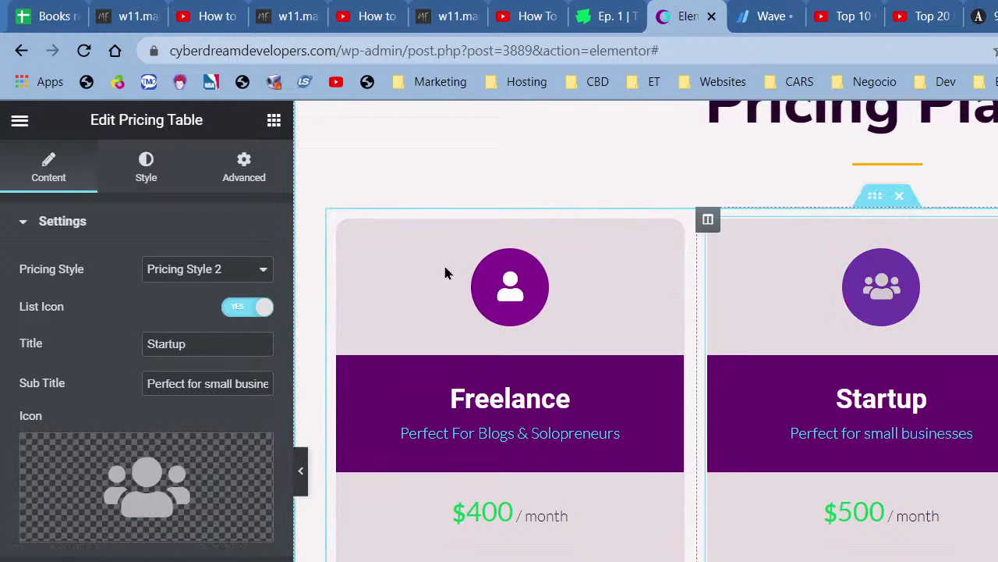
# Try Saved Color #24 (#860790) as the Startup table's original price color, and undo the change.
pyautogui.click(146, 178)
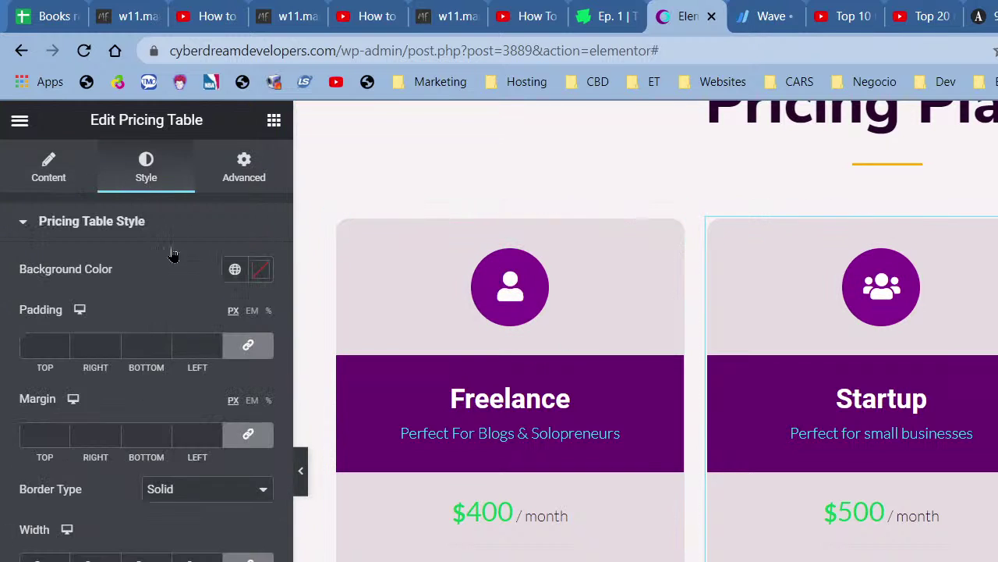
pyautogui.scroll(-5, 175, 289)
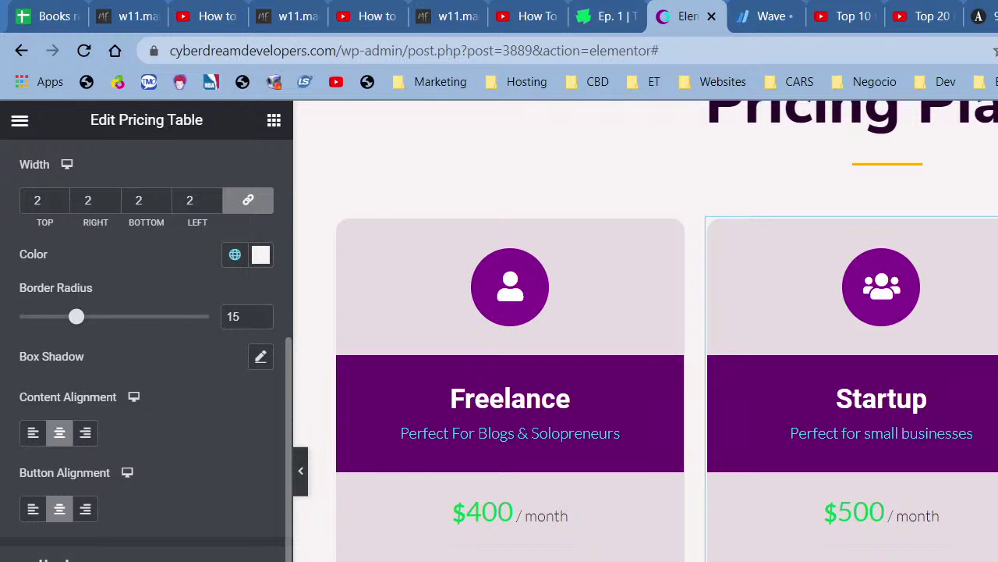
pyautogui.click(120, 518)
pyautogui.scroll(-2, 163, 330)
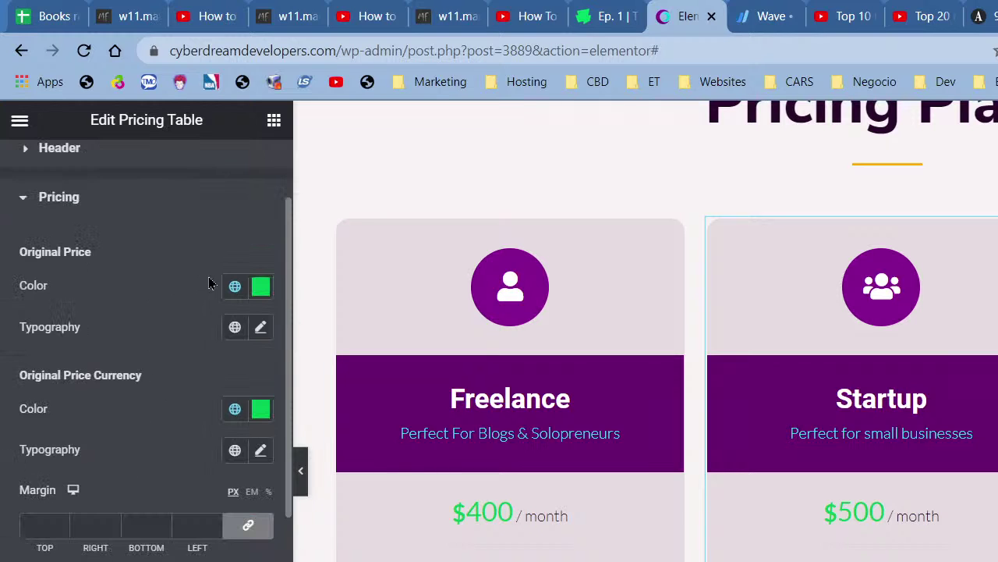
pyautogui.click(235, 286)
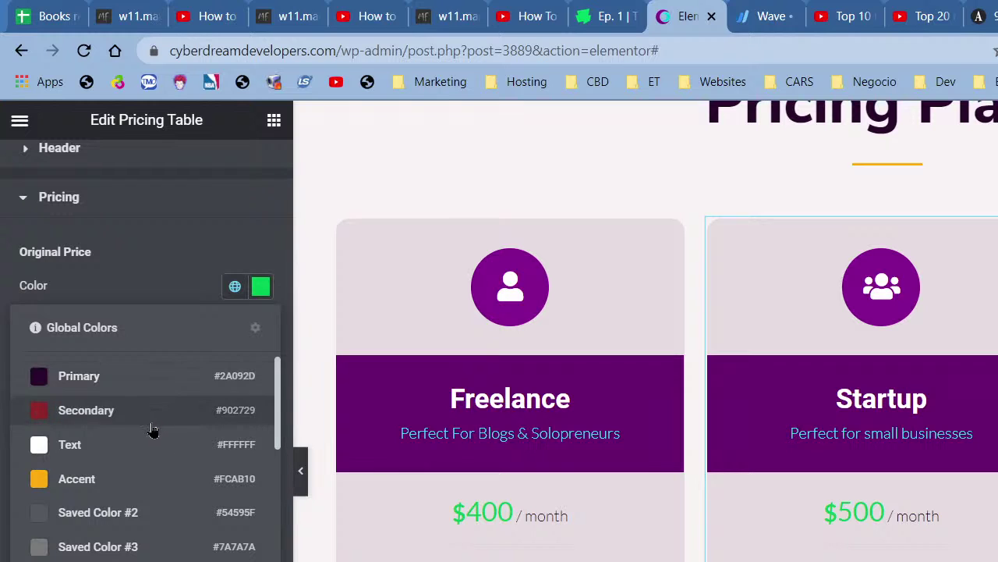
pyautogui.scroll(-1, 107, 542)
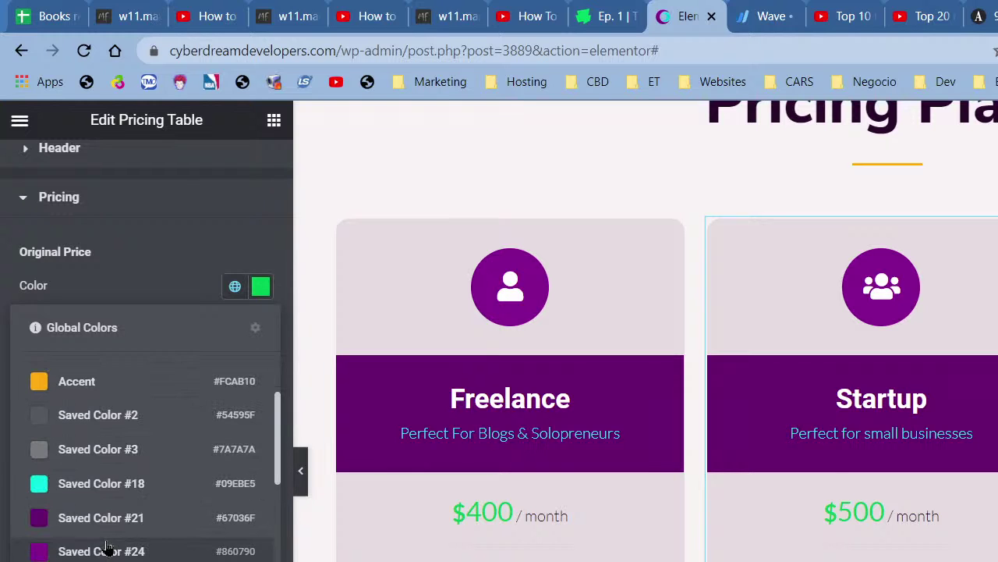
pyautogui.click(107, 548)
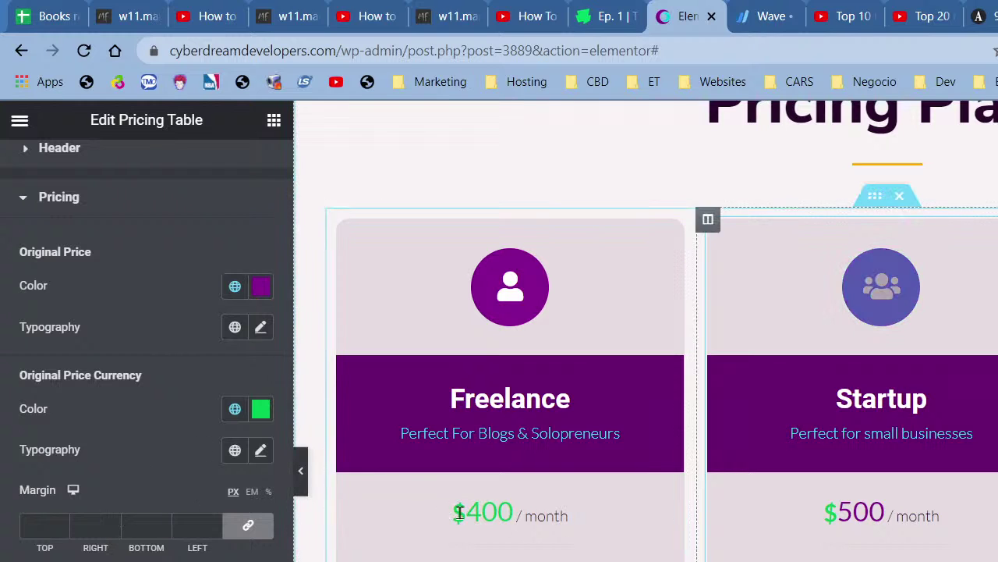
pyautogui.click(234, 285)
pyautogui.hotkey('ctrl', 'z')
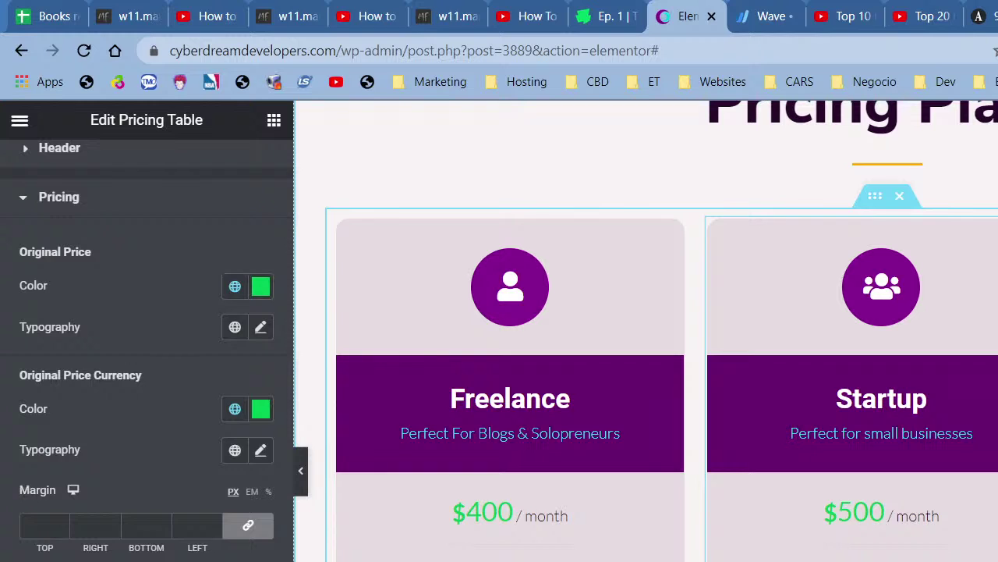
# Set the Agency table's original price color to the global color Accent (#FCAB10).
pyautogui.click(997, 312)
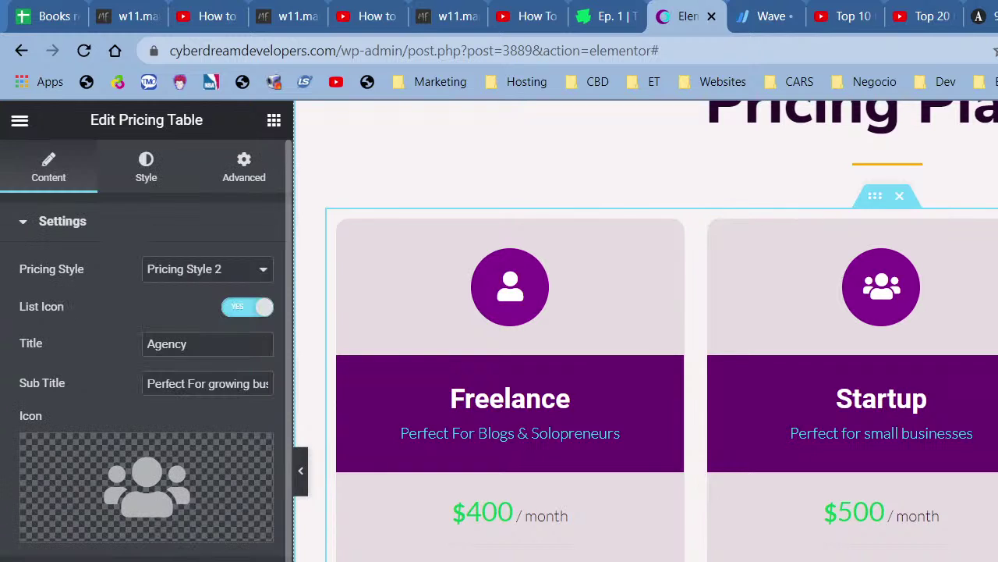
pyautogui.click(167, 153)
pyautogui.scroll(-5, 176, 156)
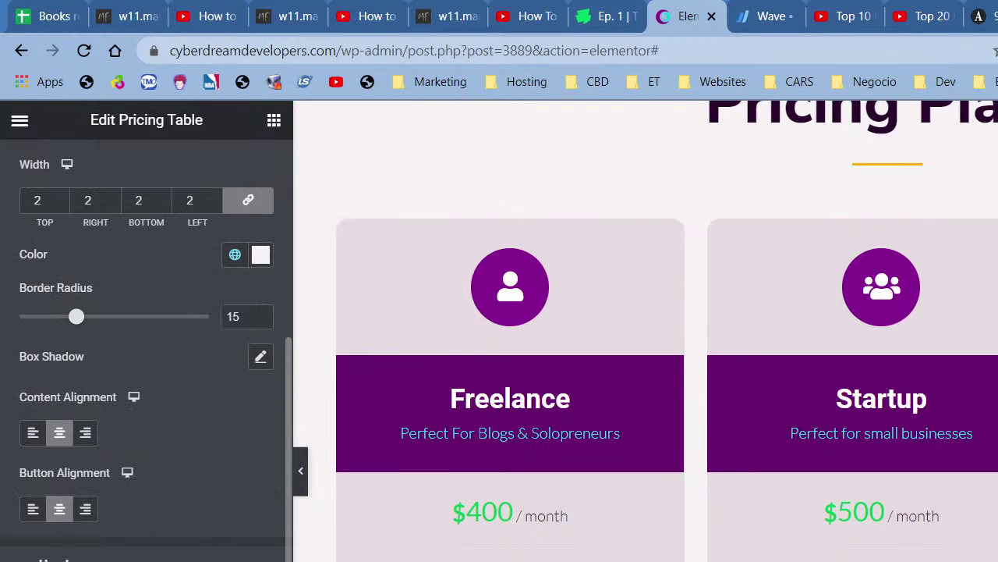
pyautogui.click(141, 561)
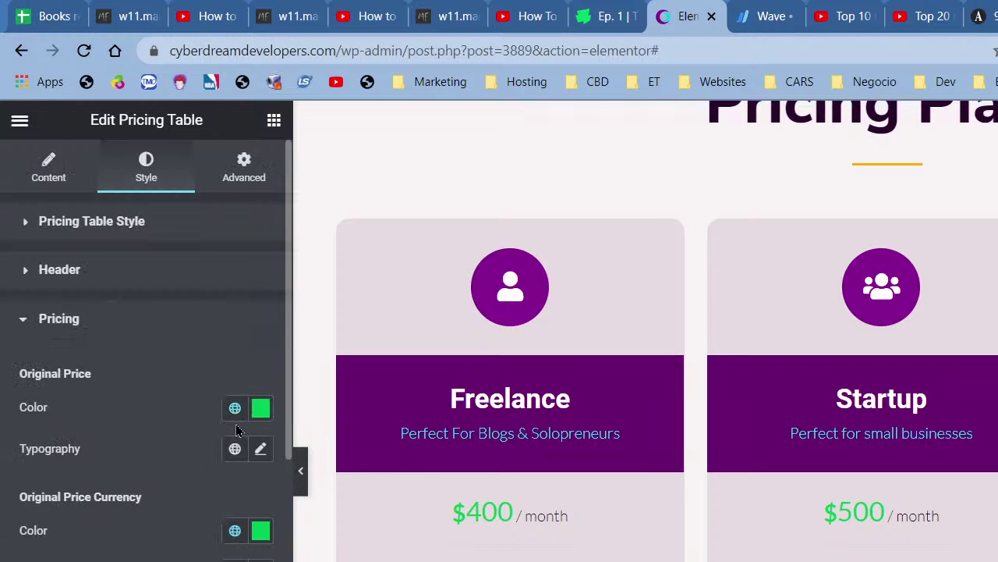
pyautogui.click(235, 408)
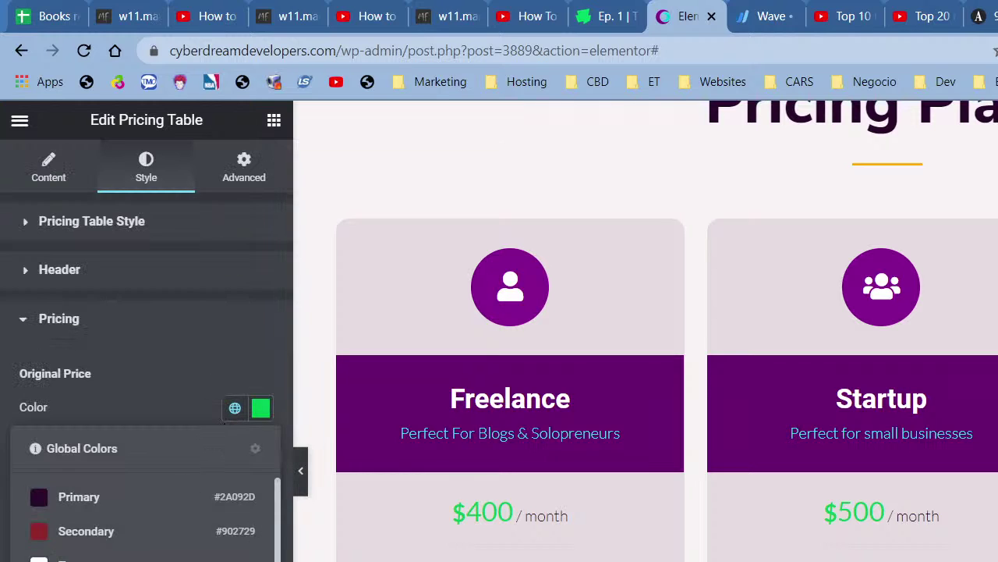
pyautogui.click(149, 547)
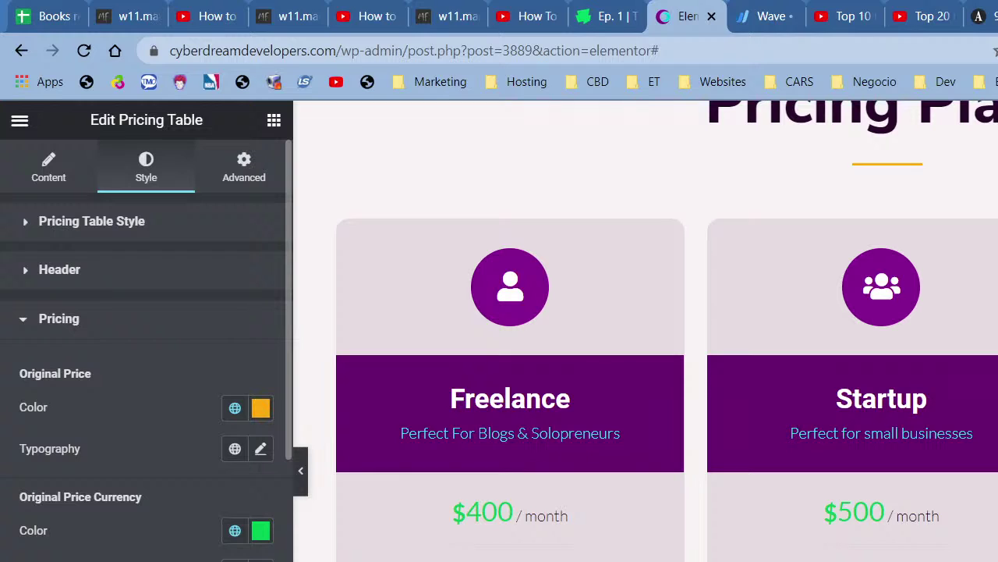
# Set the Agency table's original price currency color to the global color Accent (#FCAB10).
pyautogui.click(260, 449)
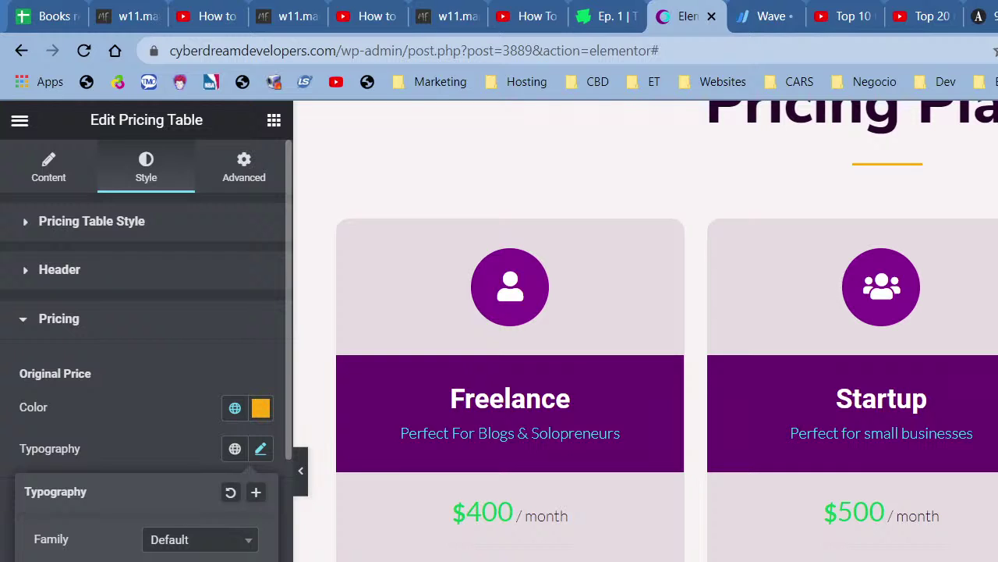
pyautogui.click(149, 401)
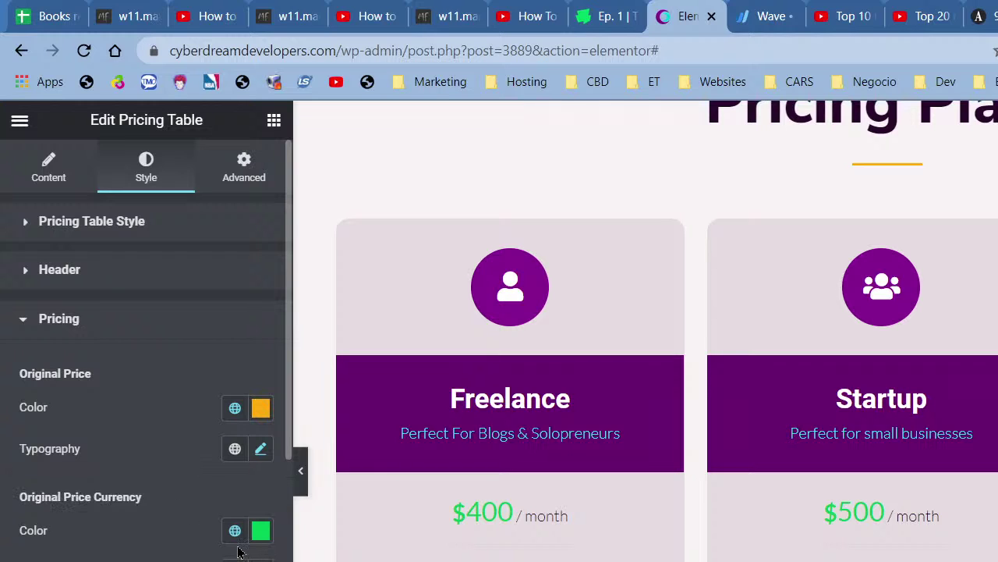
pyautogui.click(235, 532)
pyautogui.click(117, 377)
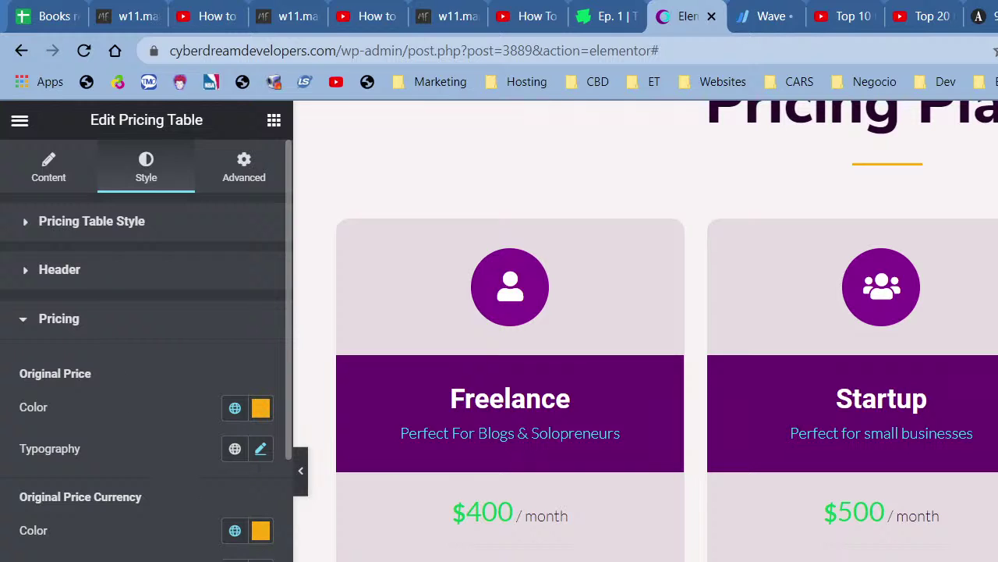
# Try a custom red as the Agency table's original price currency color.
pyautogui.click(261, 530)
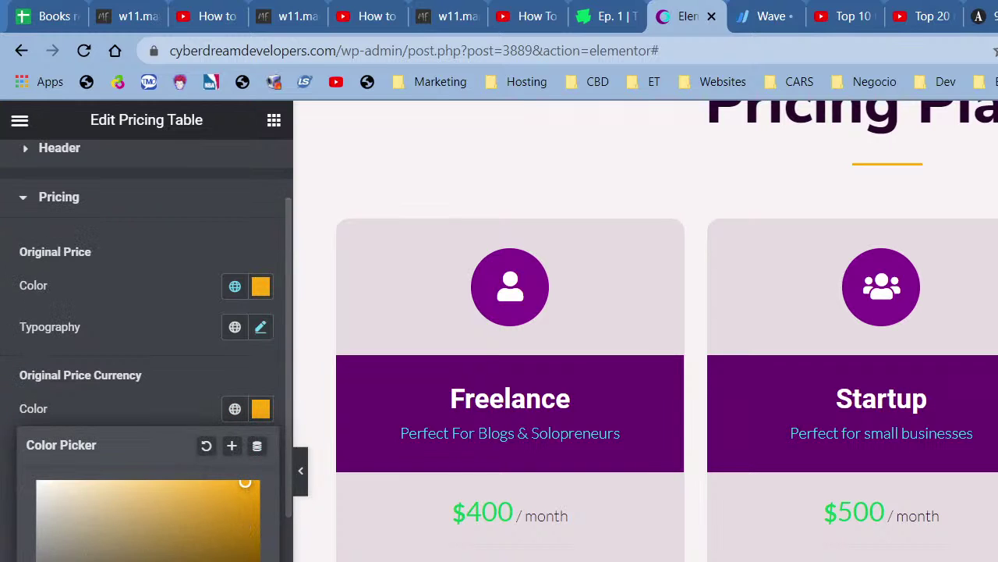
pyautogui.click(249, 561)
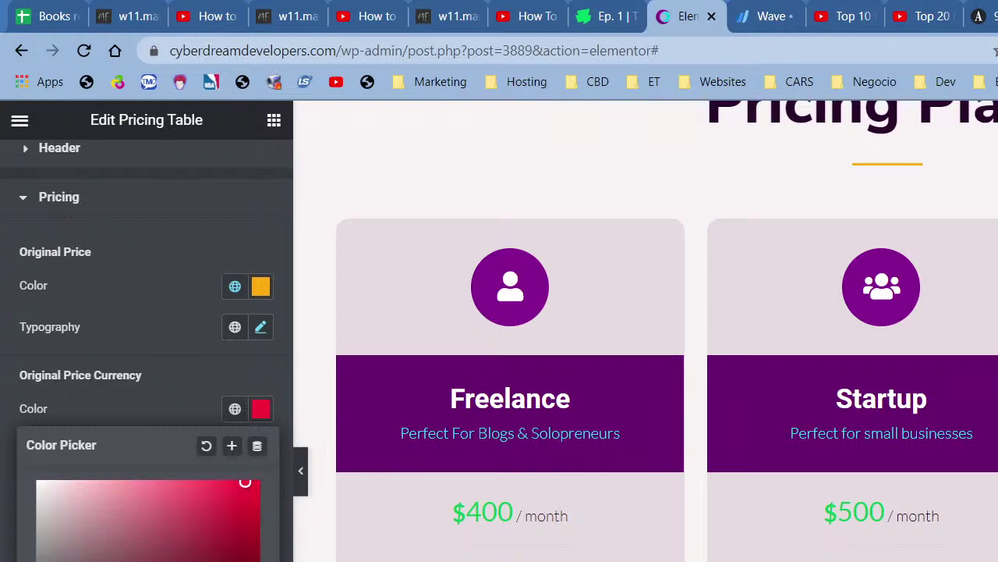
pyautogui.click(251, 516)
pyautogui.click(192, 370)
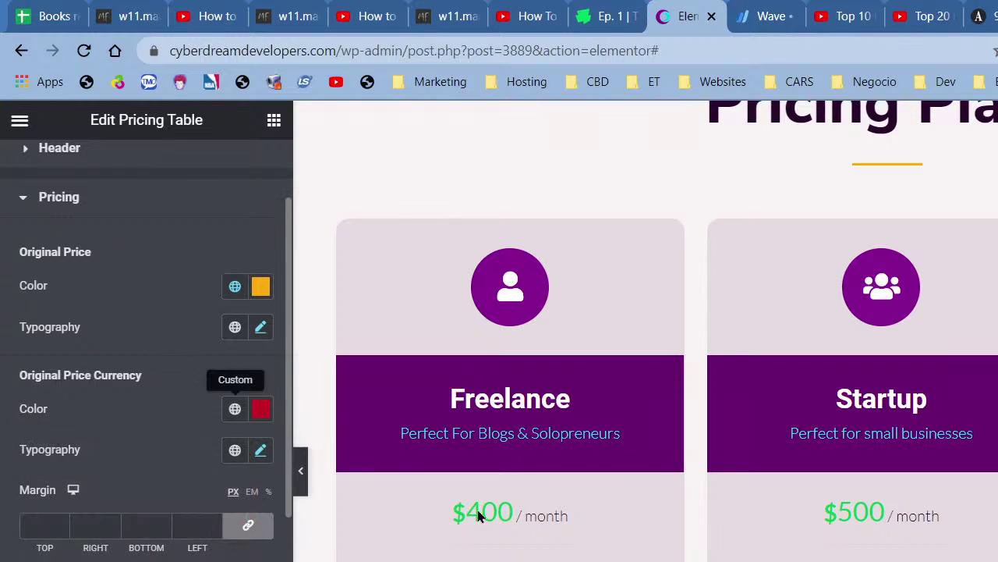
pyautogui.click(234, 408)
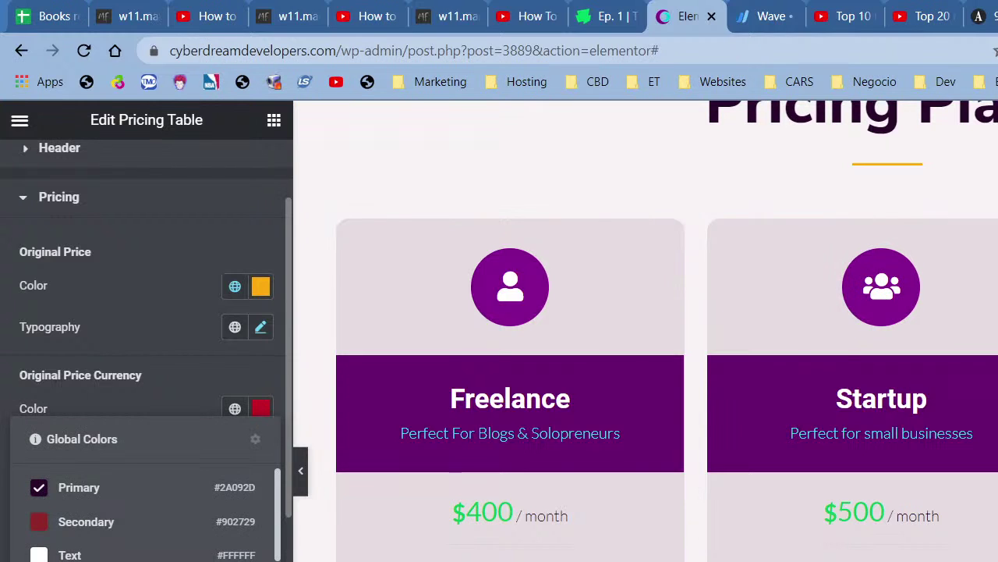
pyautogui.scroll(-5, 146, 507)
pyautogui.click(95, 557)
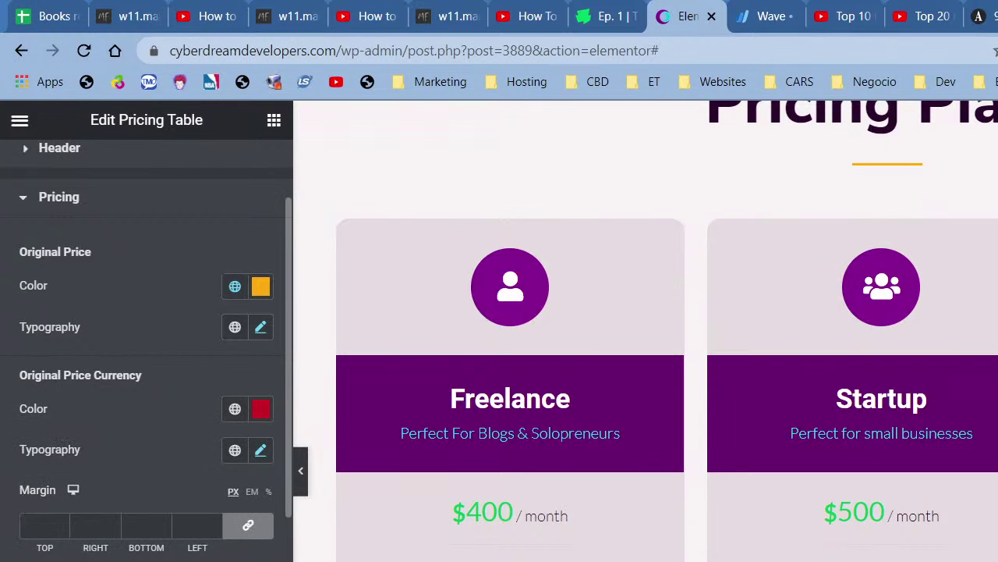
# Set the Freelance table's normal button background color to the global color Saved Color #24 (#860790).
pyautogui.scroll(-3, 249, 434)
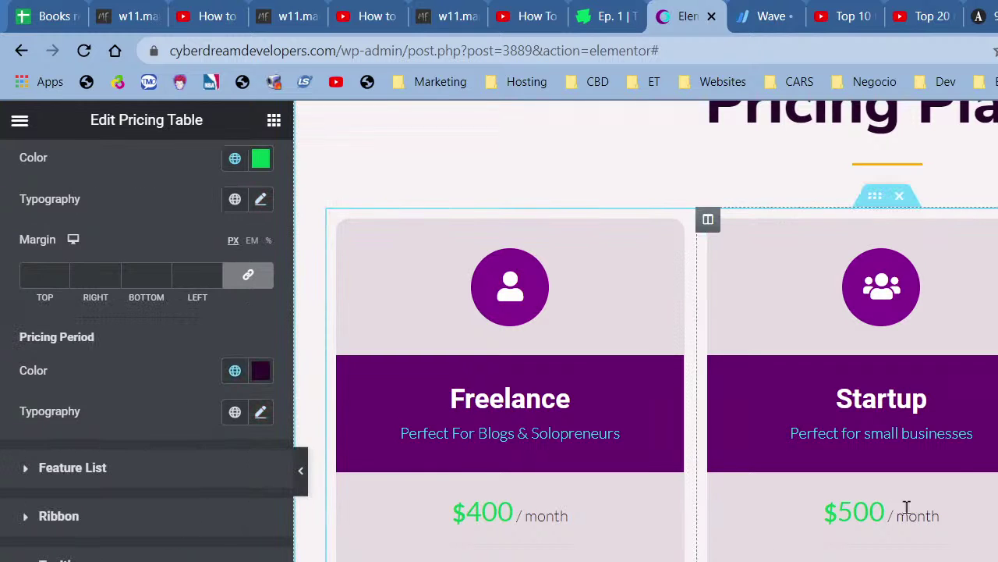
pyautogui.scroll(-3, 645, 330)
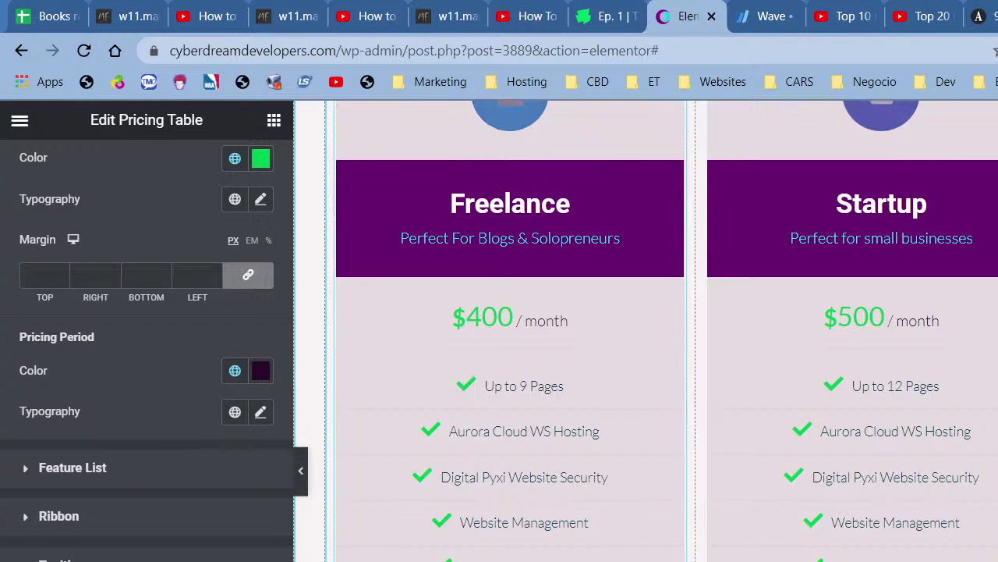
pyautogui.scroll(3, 662, 331)
pyautogui.scroll(-3, 661, 331)
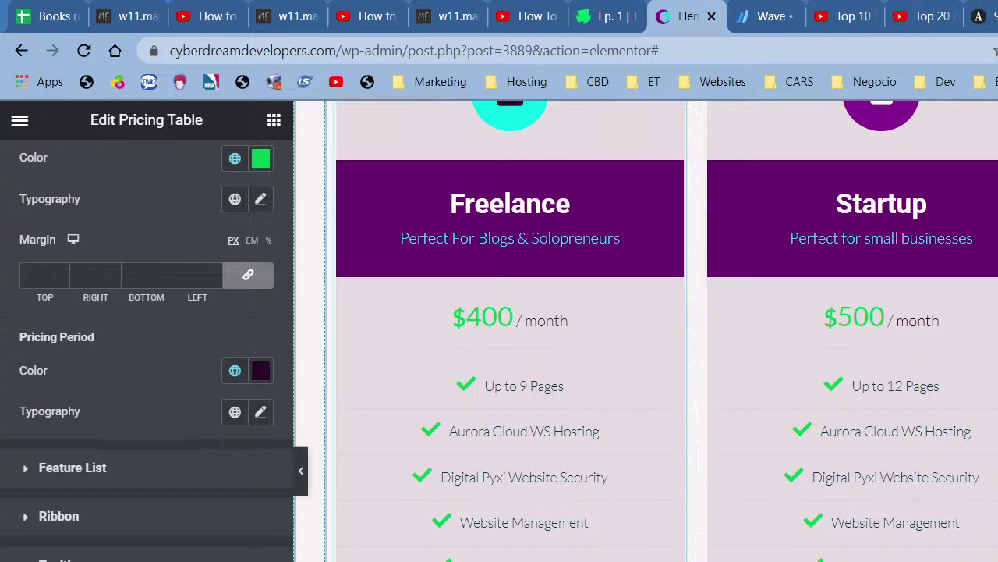
pyautogui.scroll(10, 146, 331)
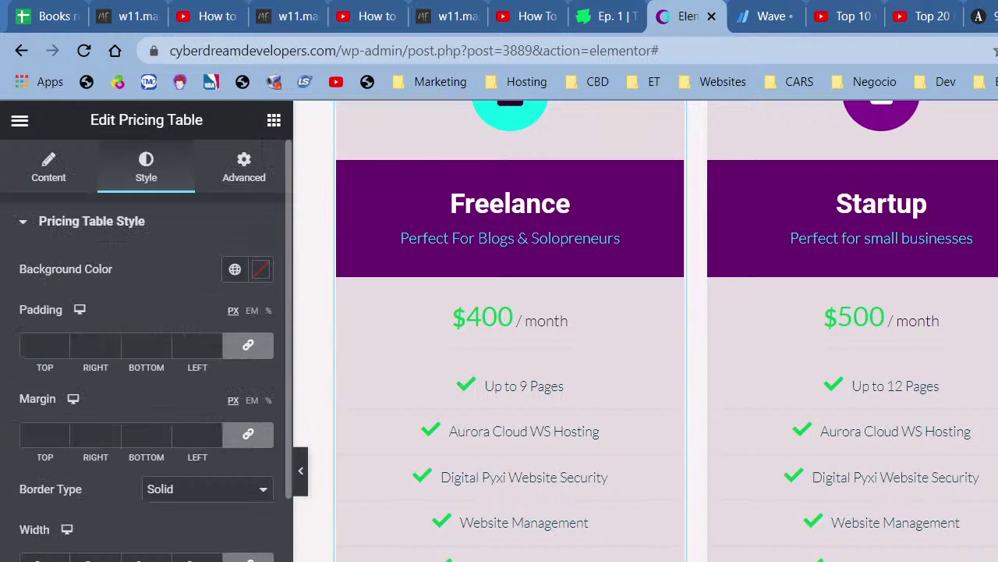
pyautogui.scroll(-5, 147, 330)
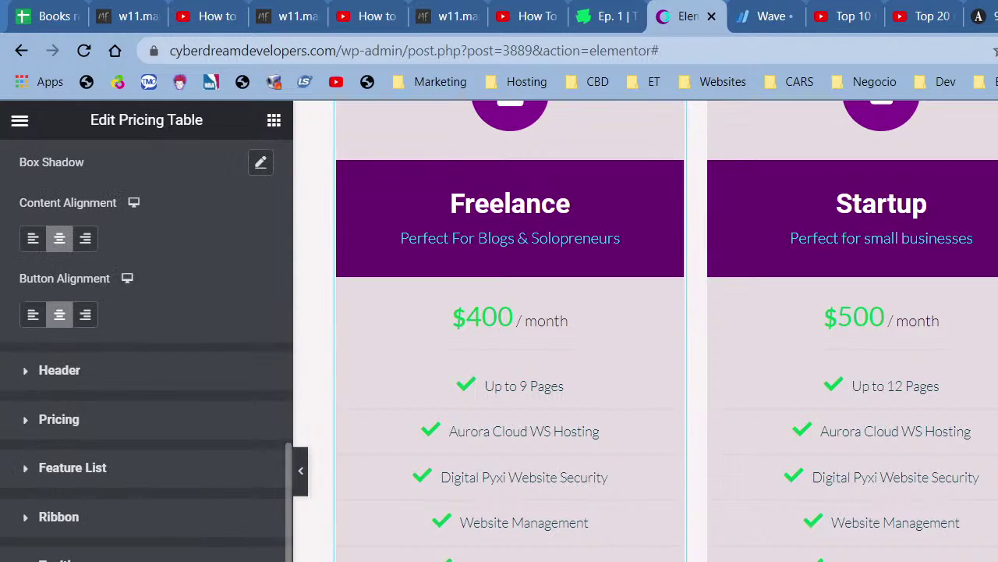
pyautogui.click(146, 560)
pyautogui.scroll(-8, 146, 351)
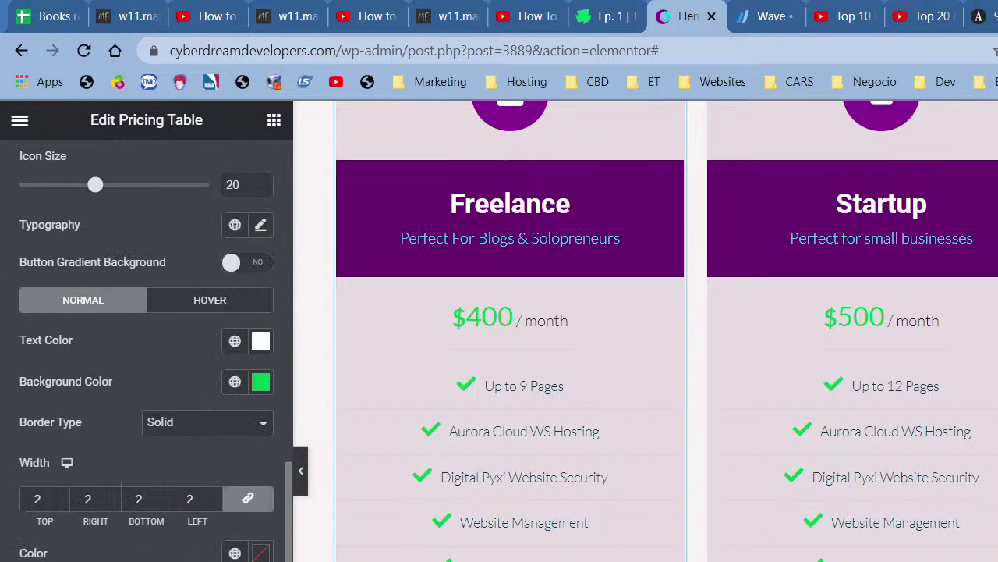
pyautogui.click(235, 381)
pyautogui.scroll(-5, 146, 500)
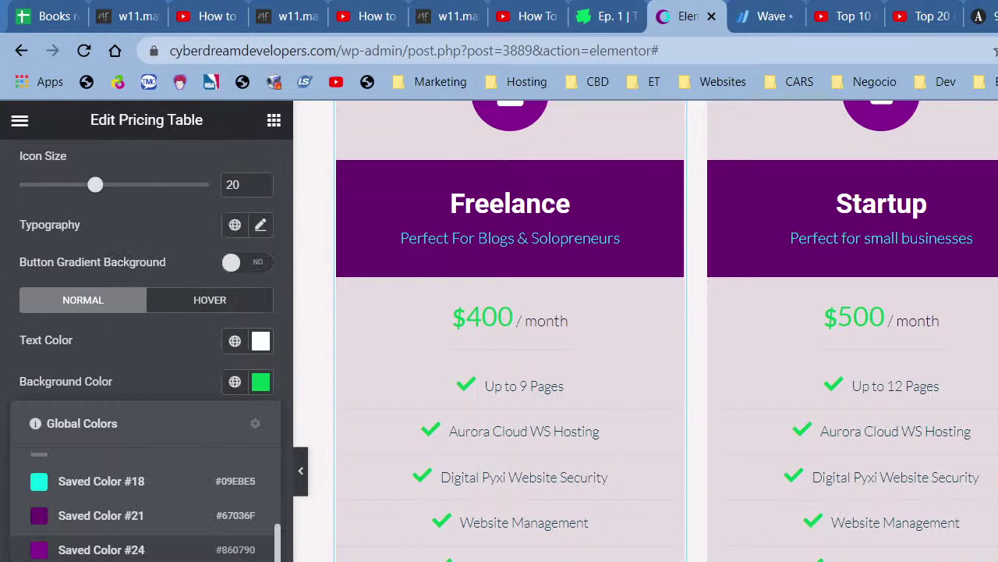
pyautogui.click(109, 550)
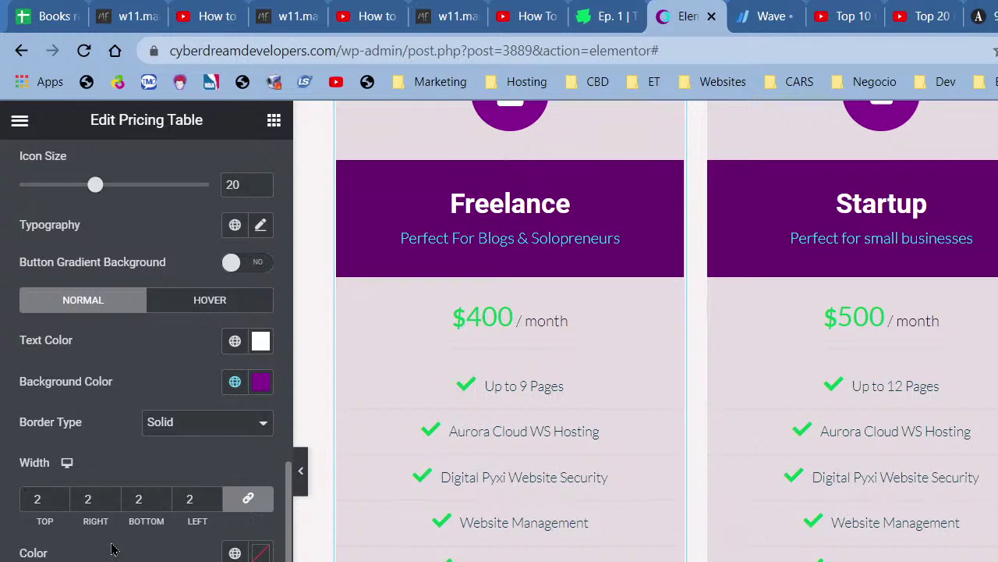
# Set the Freelance table's button border color to the global color Text (#FFFFFF).
pyautogui.click(235, 552)
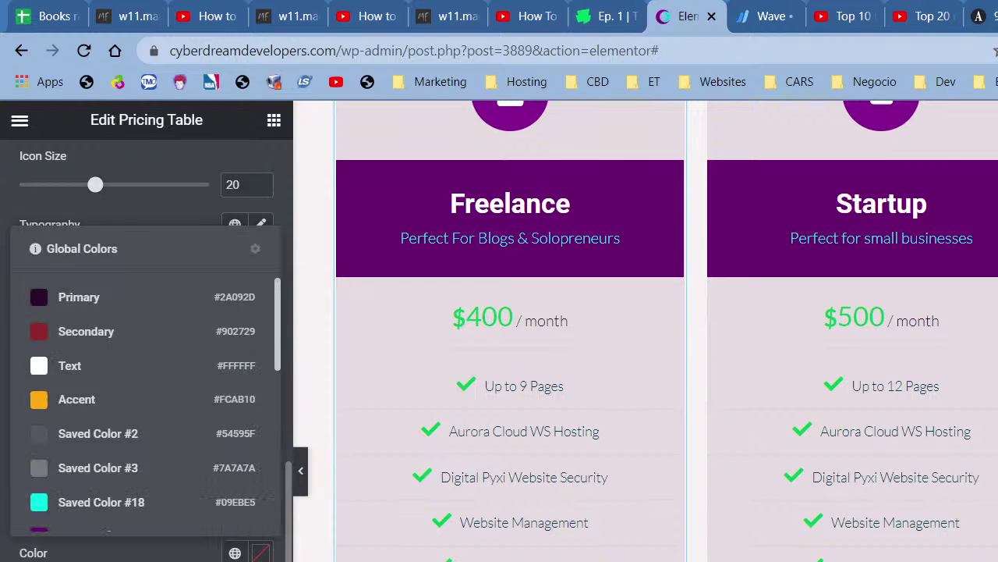
pyautogui.click(85, 368)
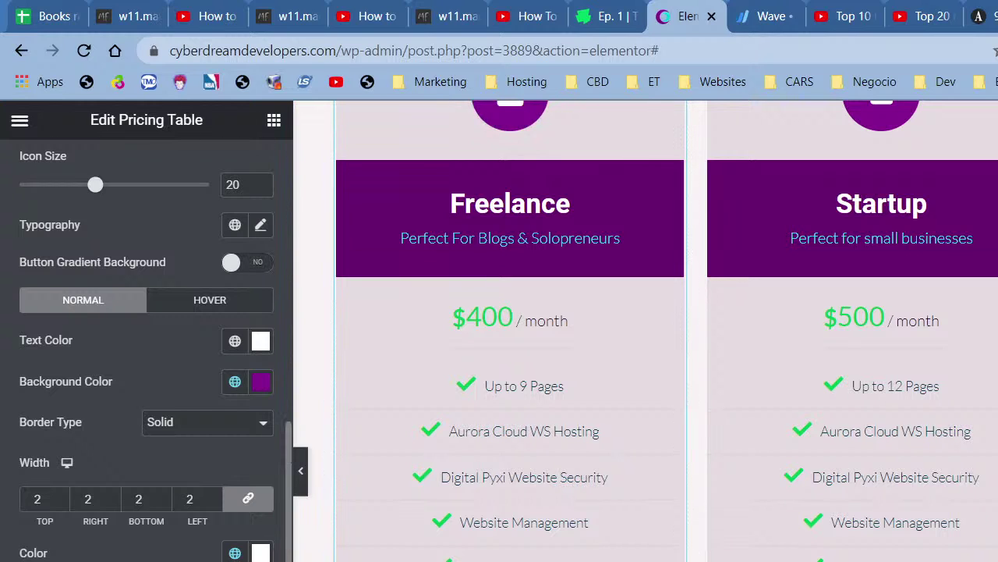
pyautogui.scroll(-2, 146, 351)
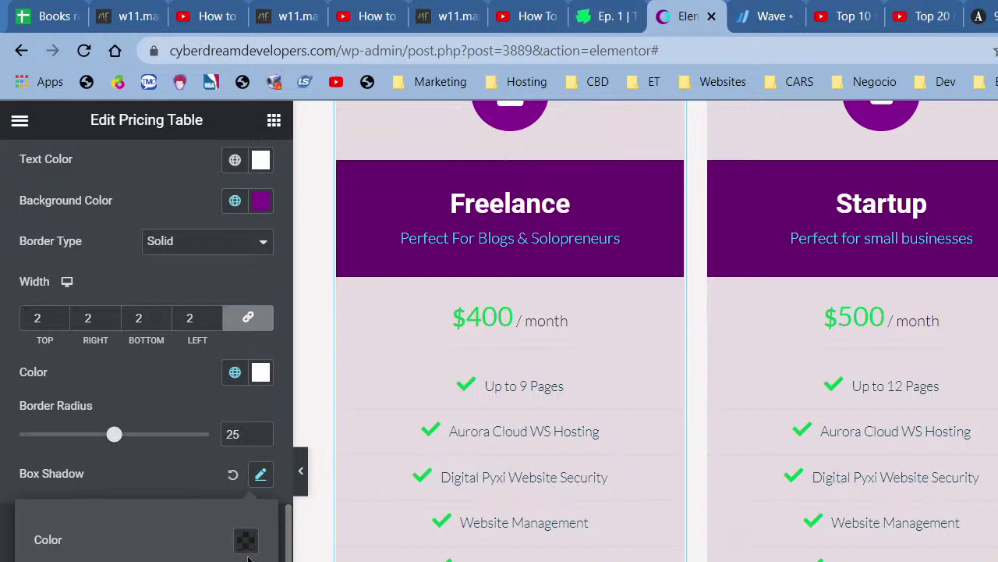
pyautogui.click(301, 485)
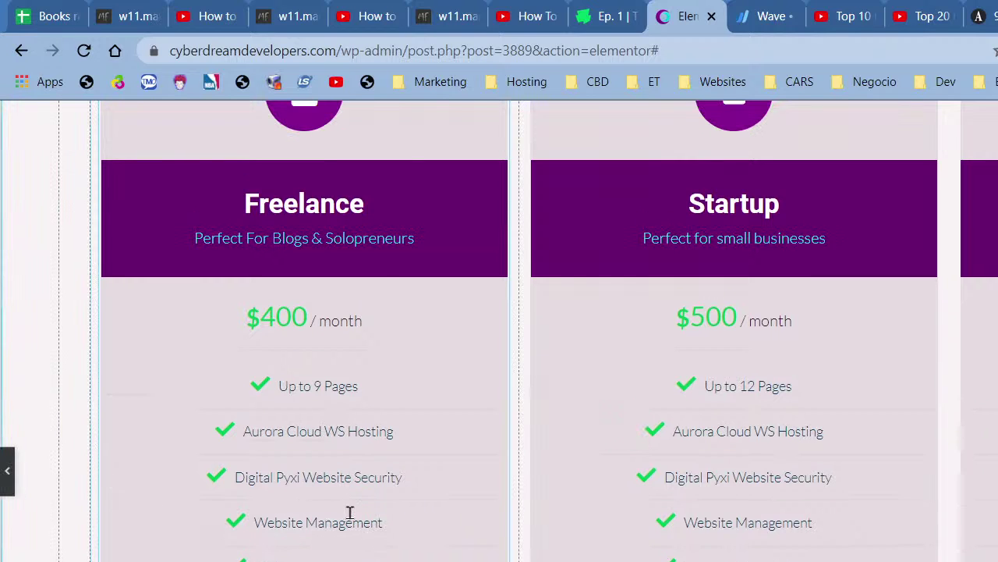
pyautogui.click(350, 515)
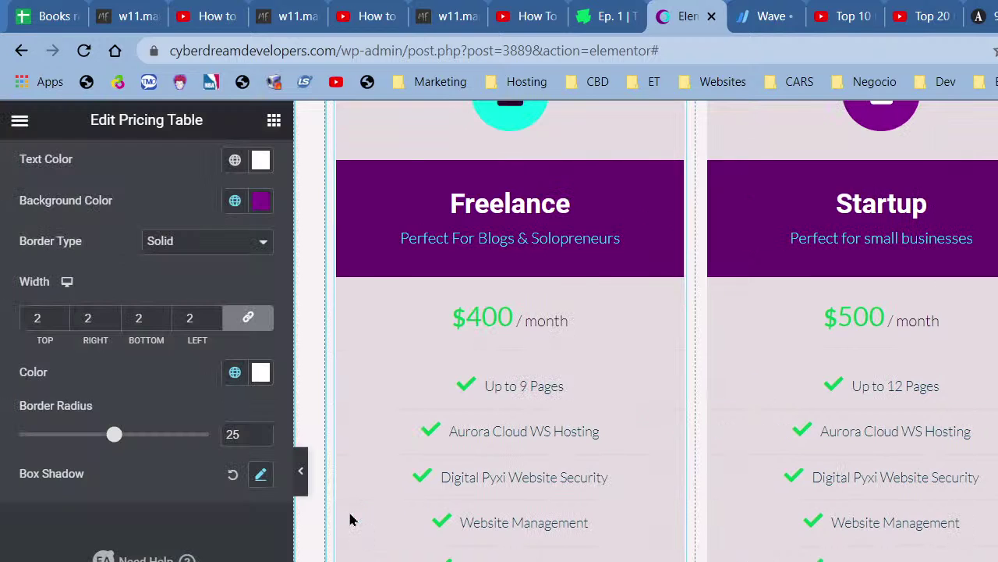
# Copy the Freelance pricing table and paste its style onto the Startup table.
pyautogui.rightClick(379, 385)
pyautogui.click(461, 464)
pyautogui.rightClick(743, 415)
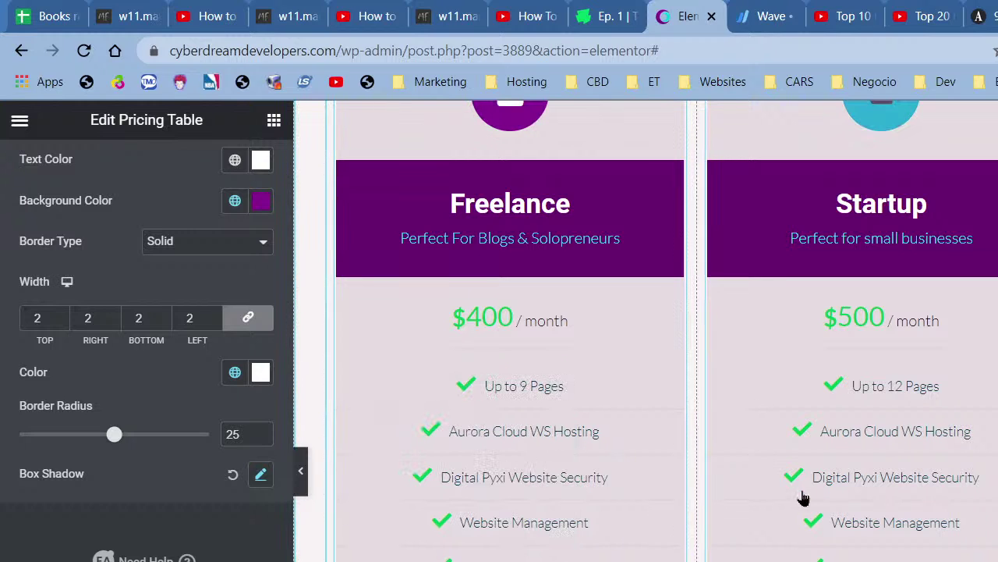
pyautogui.click(823, 548)
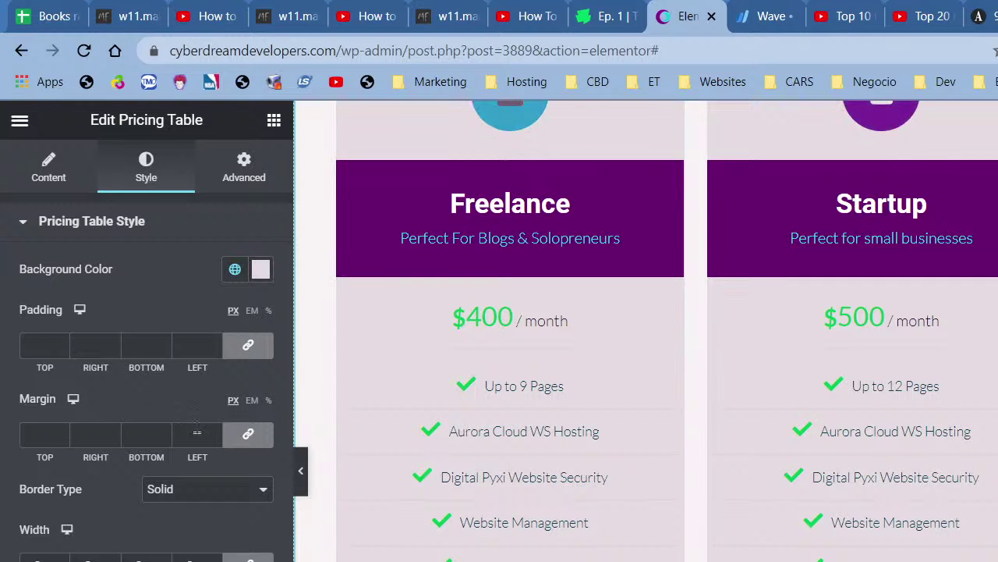
# Open the Agency table's pricing style settings at the sale price colors.
pyautogui.scroll(-5, 146, 328)
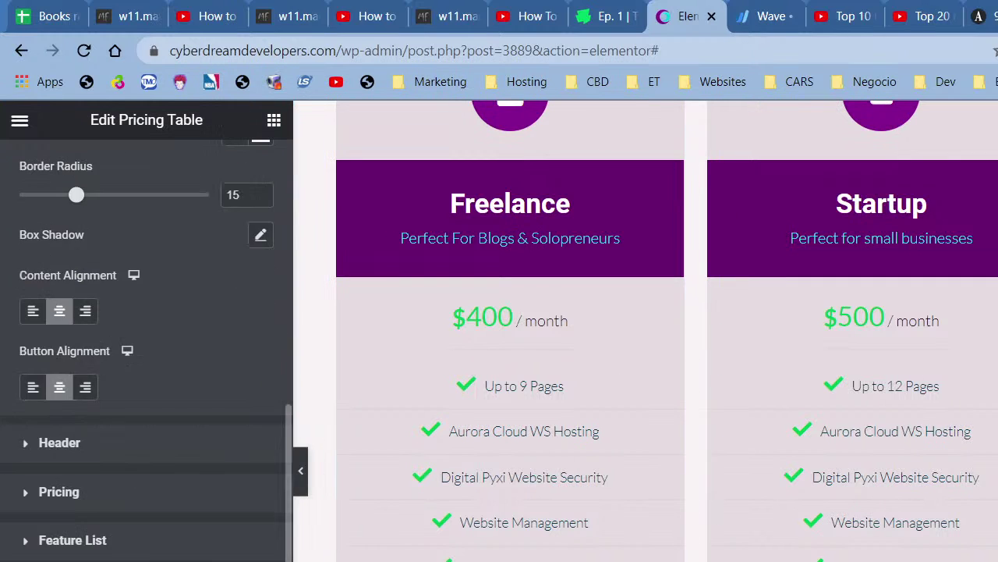
pyautogui.scroll(5, 147, 328)
pyautogui.scroll(-5, 147, 328)
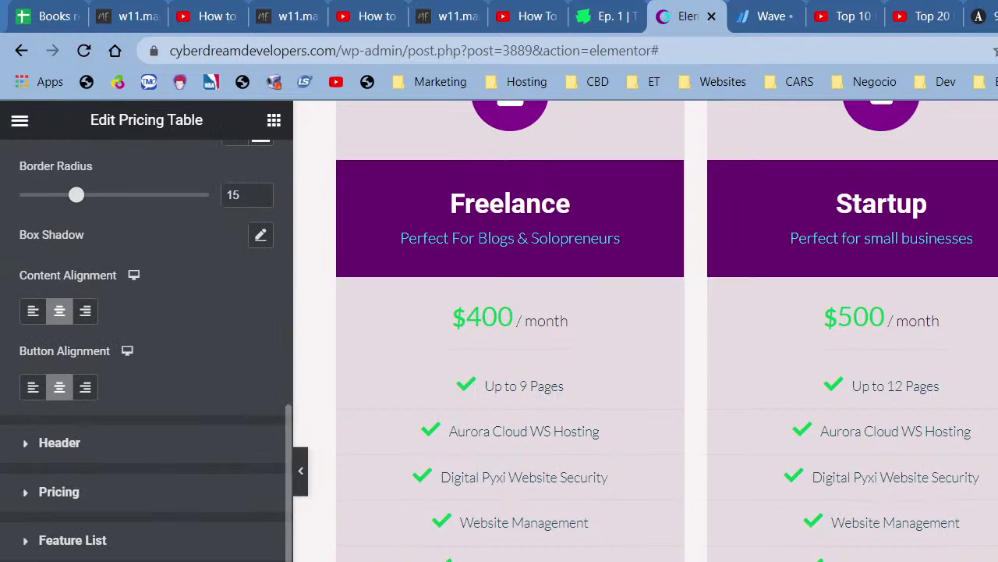
pyautogui.click(153, 499)
pyautogui.scroll(-6, 155, 494)
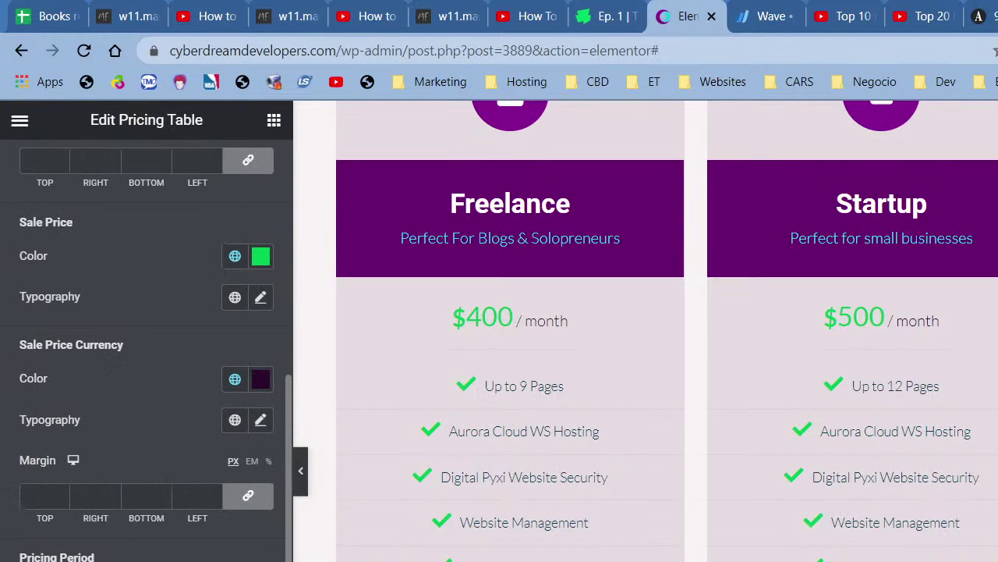
pyautogui.scroll(2, 218, 554)
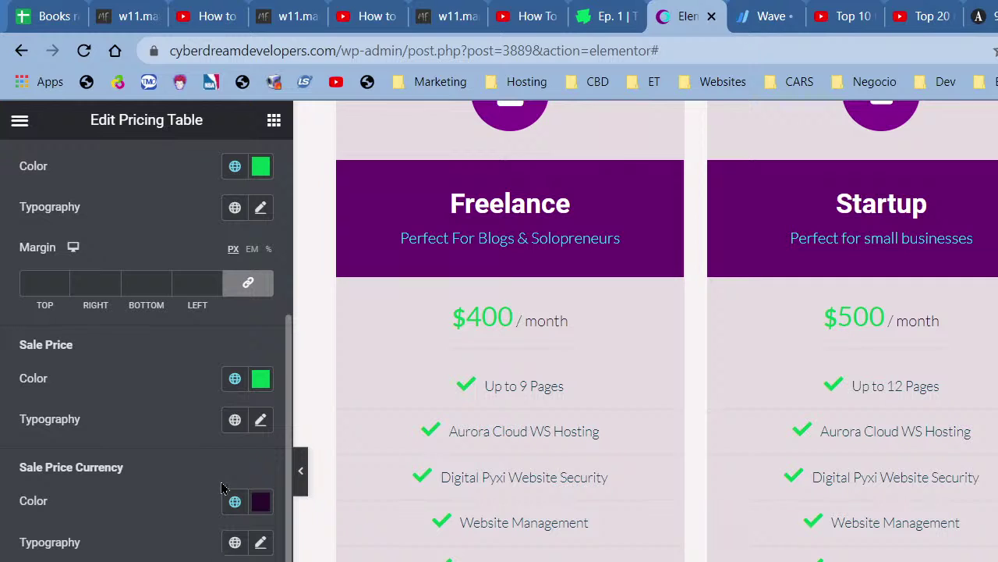
# Try the global color Secondary (#902729) as the Agency table's sale price color, and restore the global green.
pyautogui.click(233, 378)
pyautogui.click(146, 503)
pyautogui.click(233, 380)
pyautogui.scroll(-5, 179, 447)
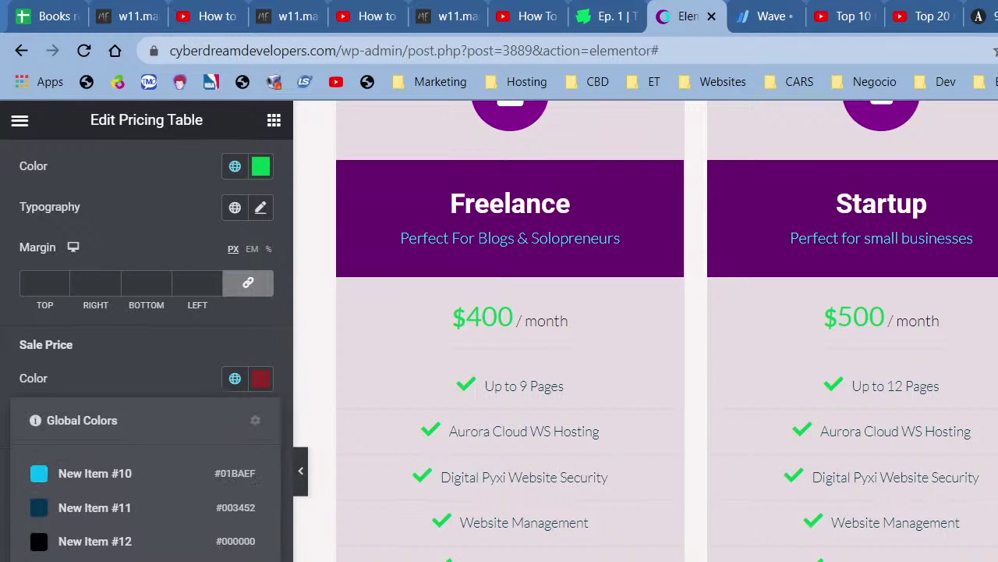
pyautogui.click(125, 554)
# Set the Agency table's original price color to the global color Secondary (#902729).
pyautogui.scroll(5, 141, 442)
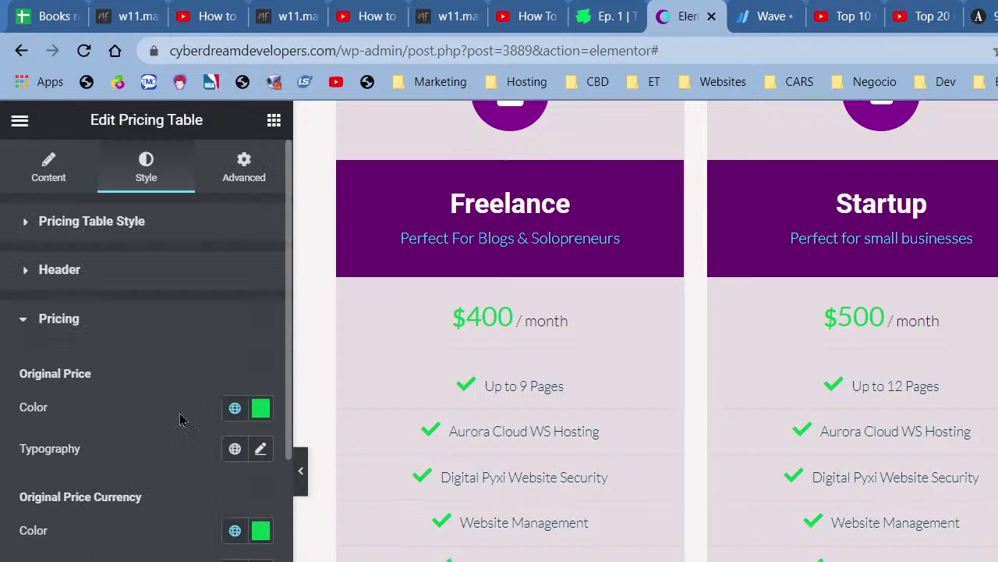
pyautogui.click(226, 411)
pyautogui.scroll(-10, 141, 550)
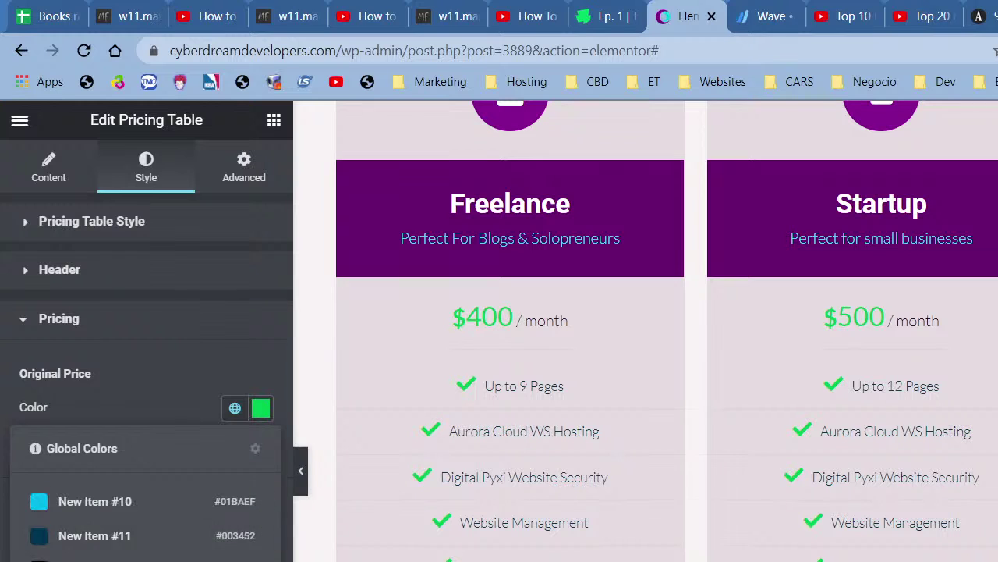
pyautogui.scroll(10, 117, 538)
pyautogui.click(115, 530)
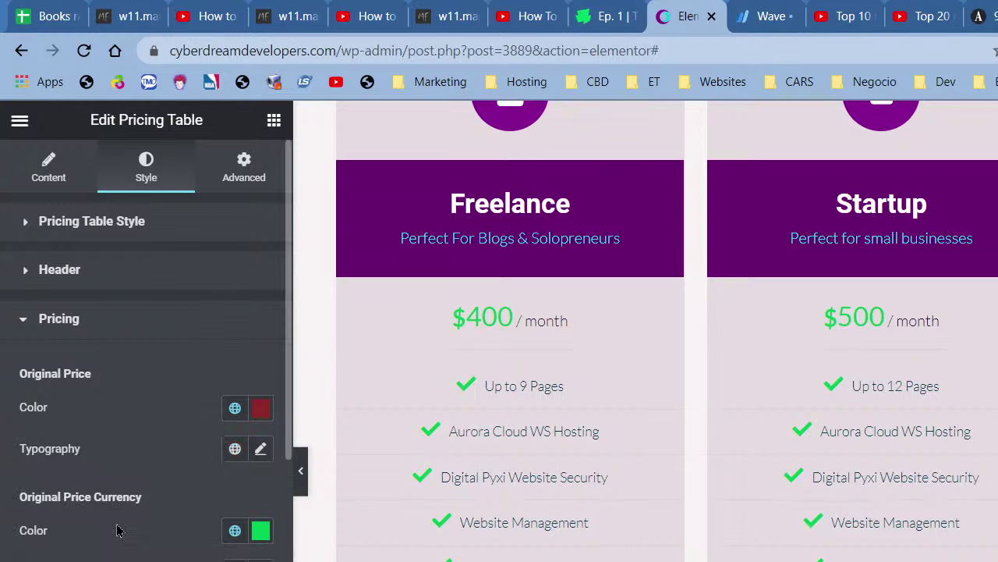
# Set the Agency table's original price currency color to the global color Secondary (#902729).
pyautogui.click(235, 531)
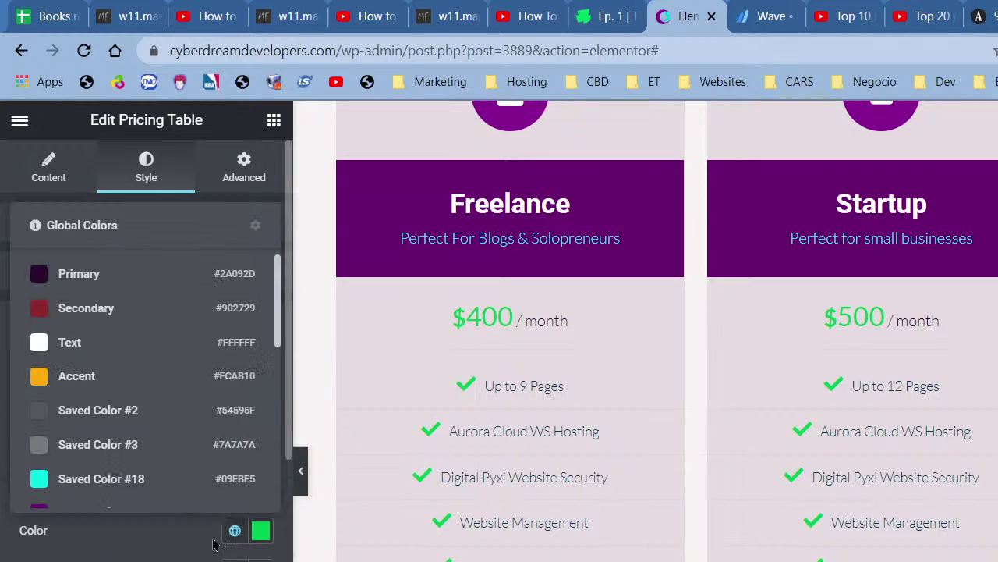
pyautogui.click(107, 312)
pyautogui.click(260, 448)
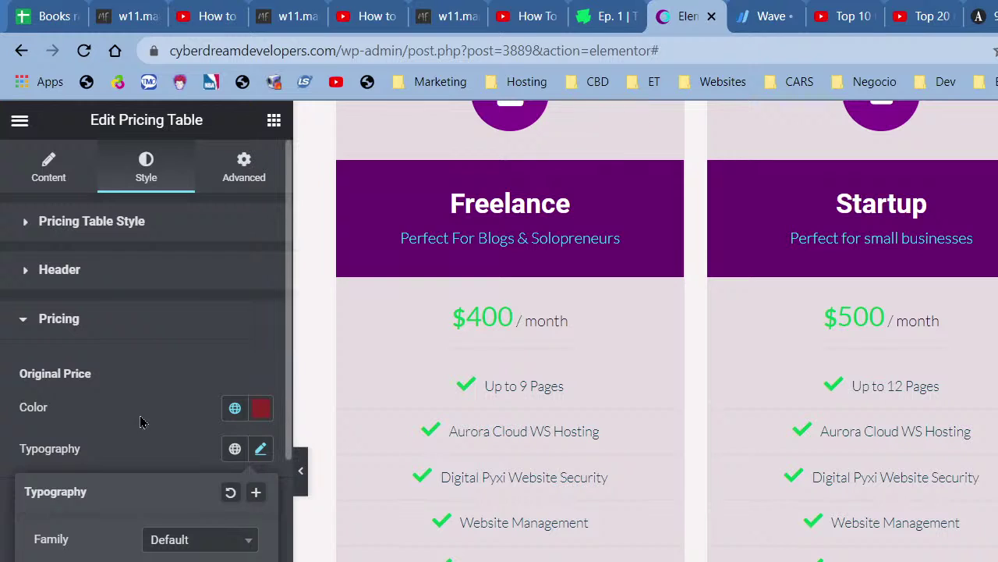
pyautogui.click(175, 454)
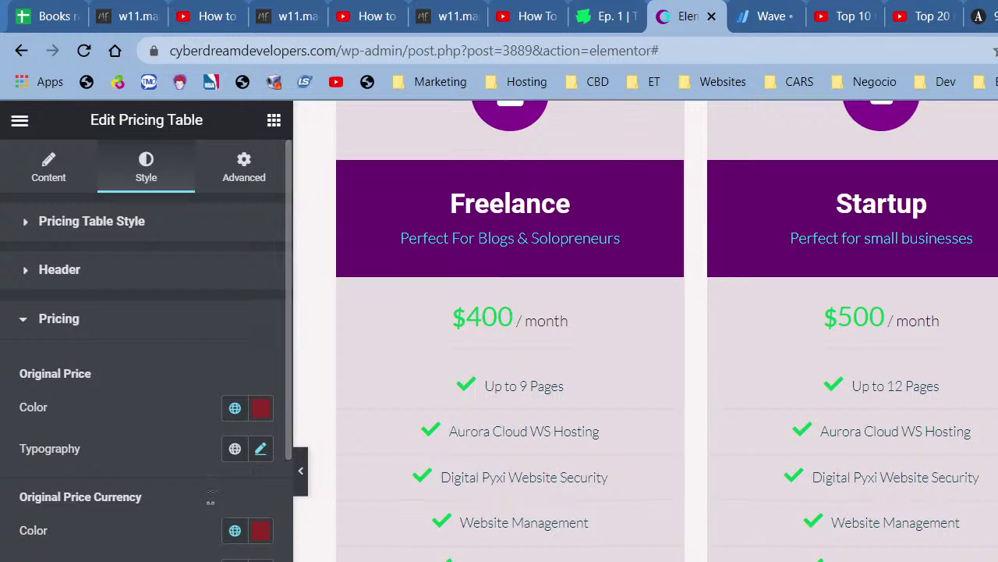
# Set the Agency table's sale price currency color to the global green used for the sale price.
pyautogui.scroll(-3, 147, 351)
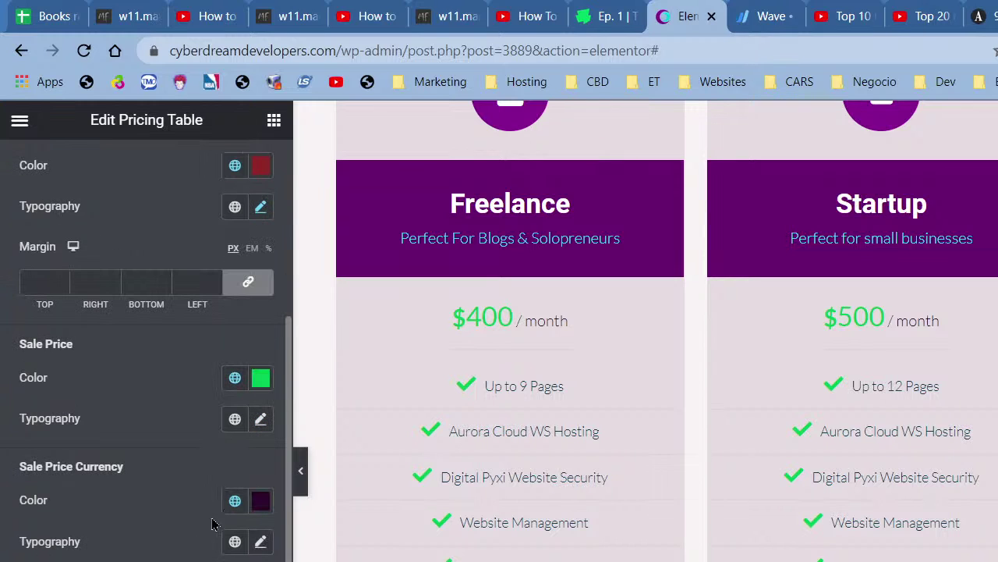
pyautogui.click(235, 500)
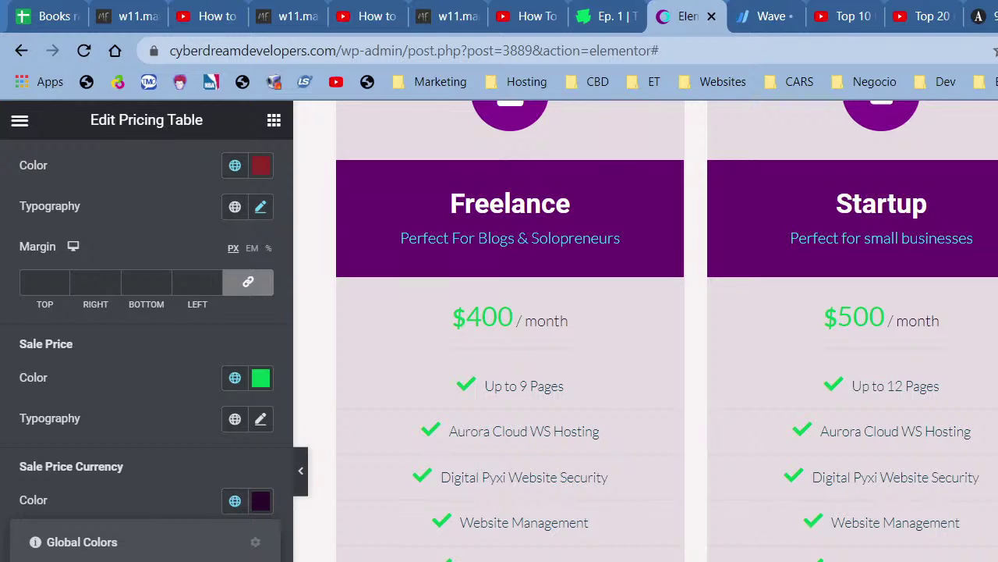
pyautogui.click(145, 560)
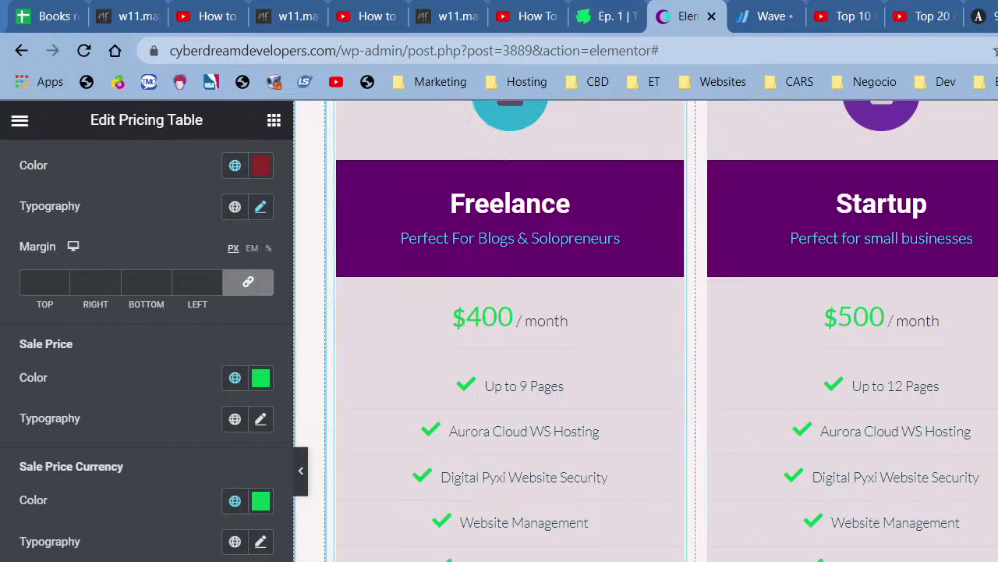
pyautogui.scroll(3, 662, 330)
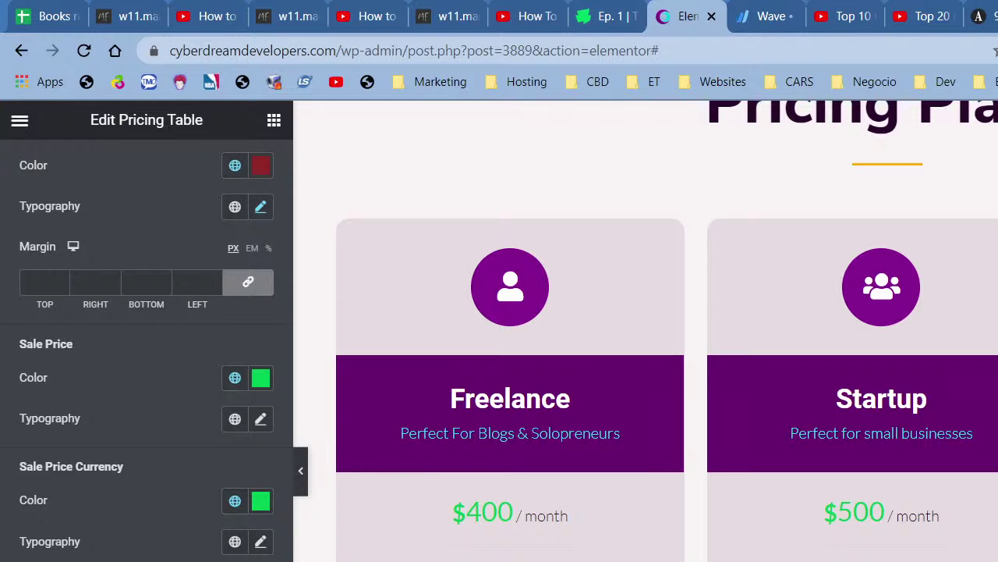
# Paste the copied pricing table style onto the Freelance Plus and Startup Plus pricing tables.
pyautogui.scroll(-8, 646, 331)
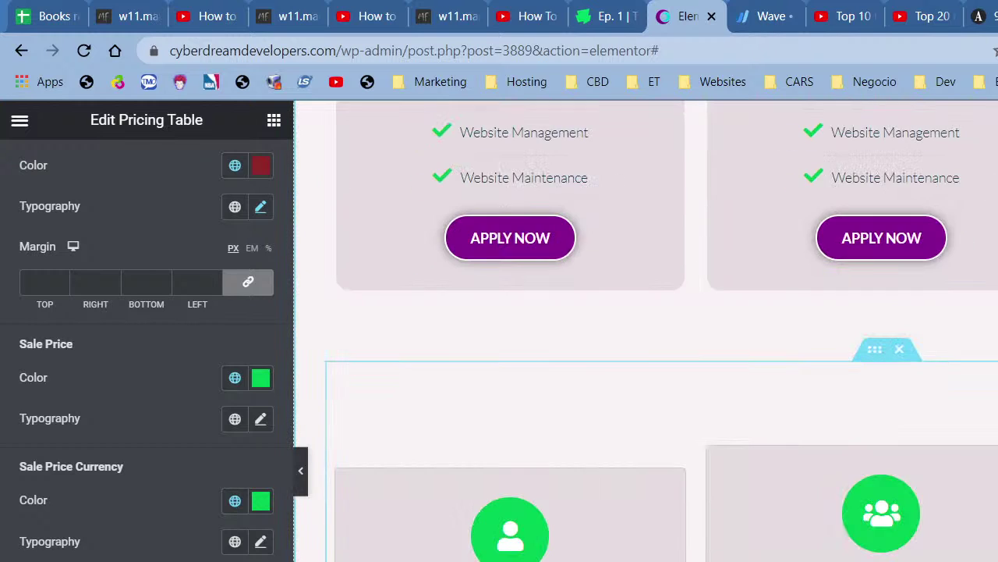
pyautogui.scroll(-4, 708, 511)
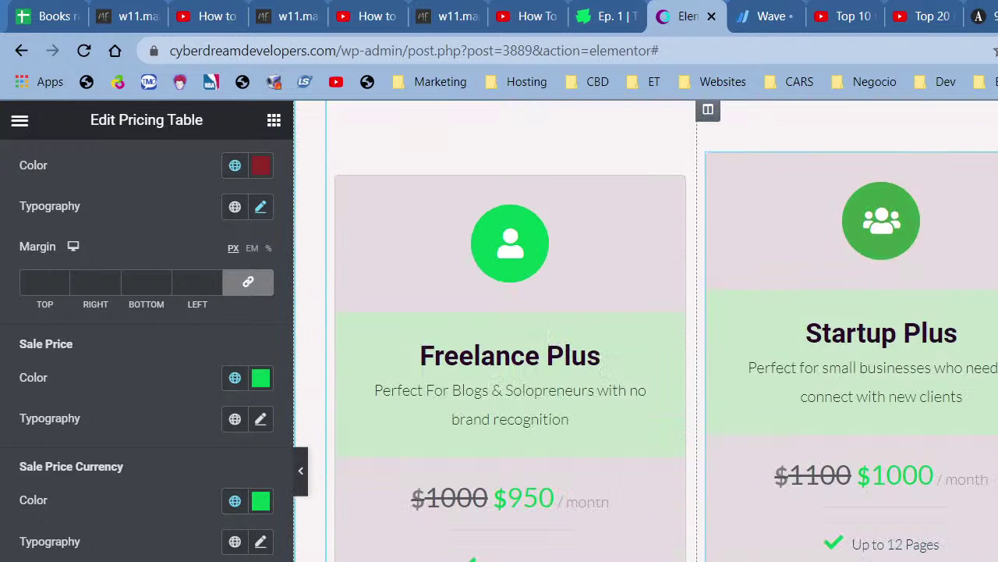
pyautogui.rightClick(343, 245)
pyautogui.click(927, 394)
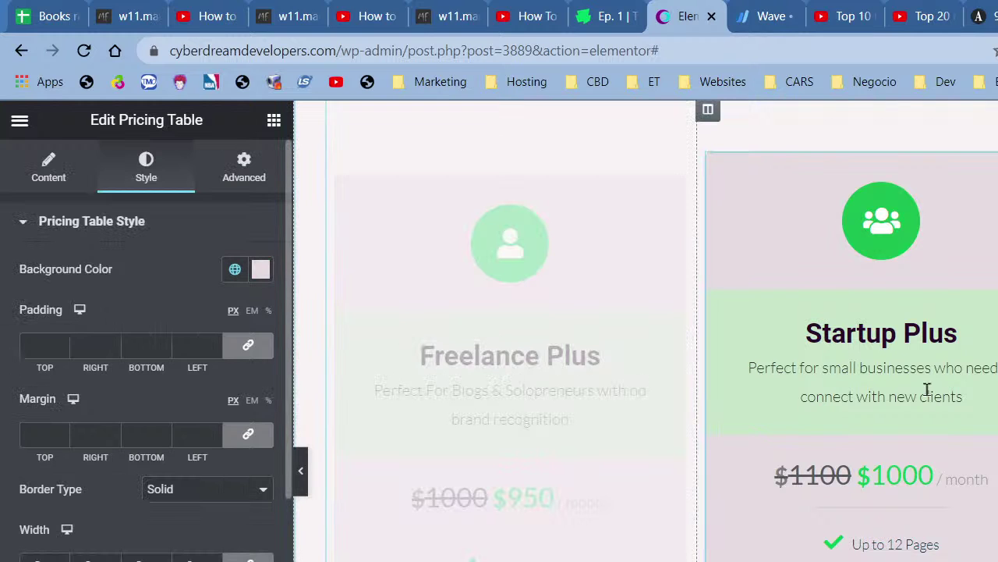
pyautogui.rightClick(926, 390)
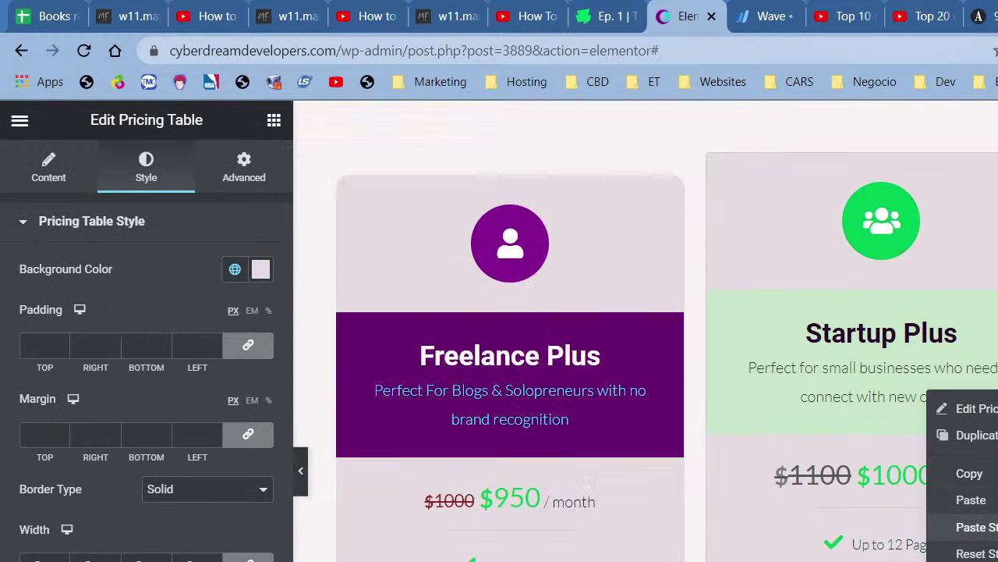
pyautogui.click(975, 527)
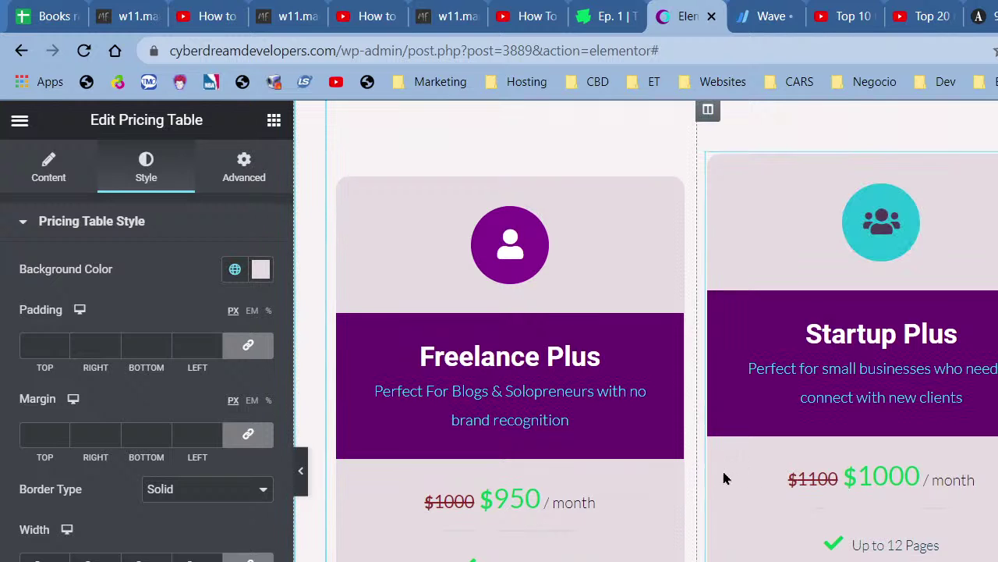
# Paste the orange monthly-payments note as an inner section below the Freelance and Startup pricing tables.
pyautogui.scroll(-2, 705, 478)
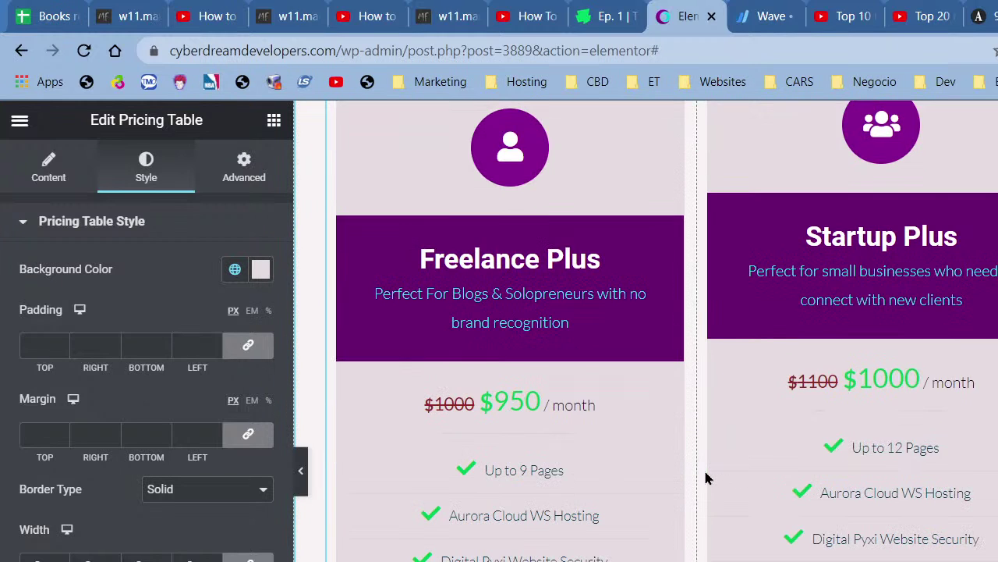
pyautogui.scroll(-6, 705, 477)
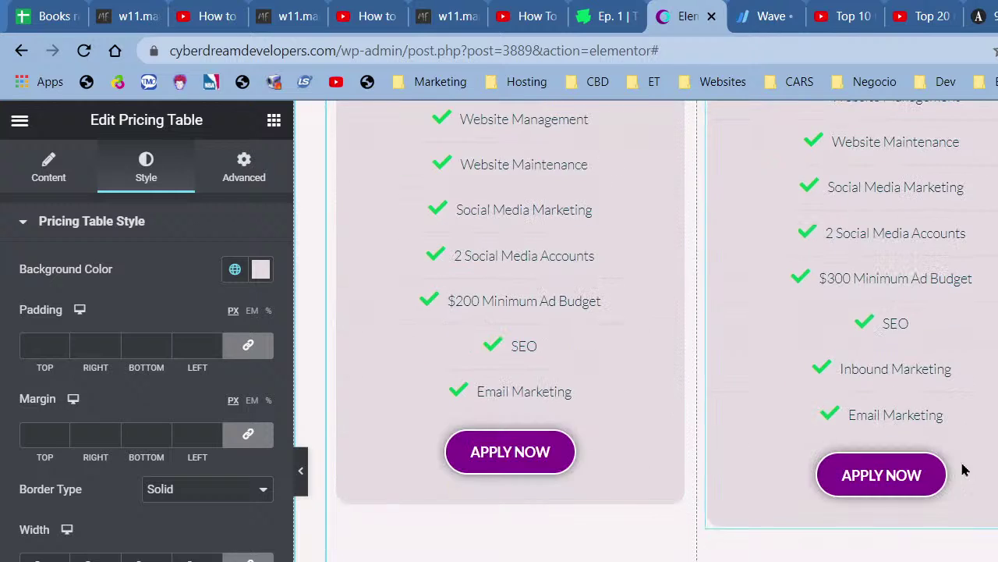
pyautogui.scroll(14, 723, 476)
pyautogui.scroll(-5, 714, 422)
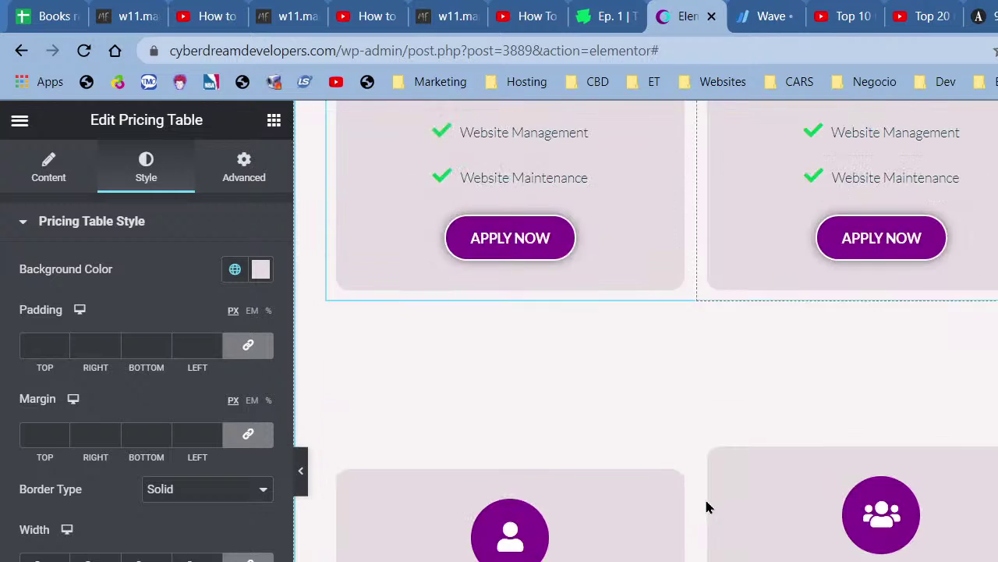
pyautogui.scroll(-15, 706, 501)
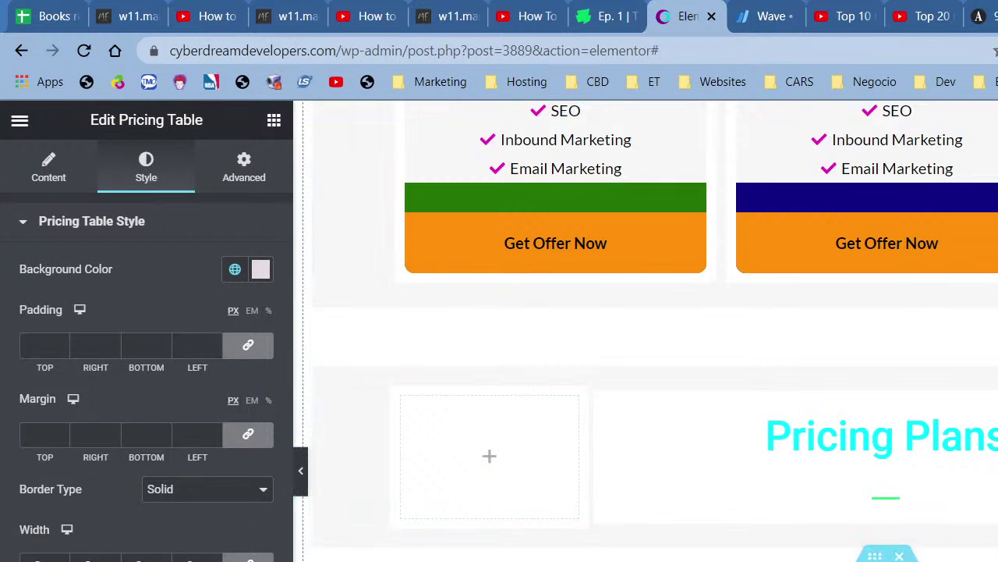
pyautogui.scroll(5, 507, 554)
pyautogui.scroll(8, 826, 429)
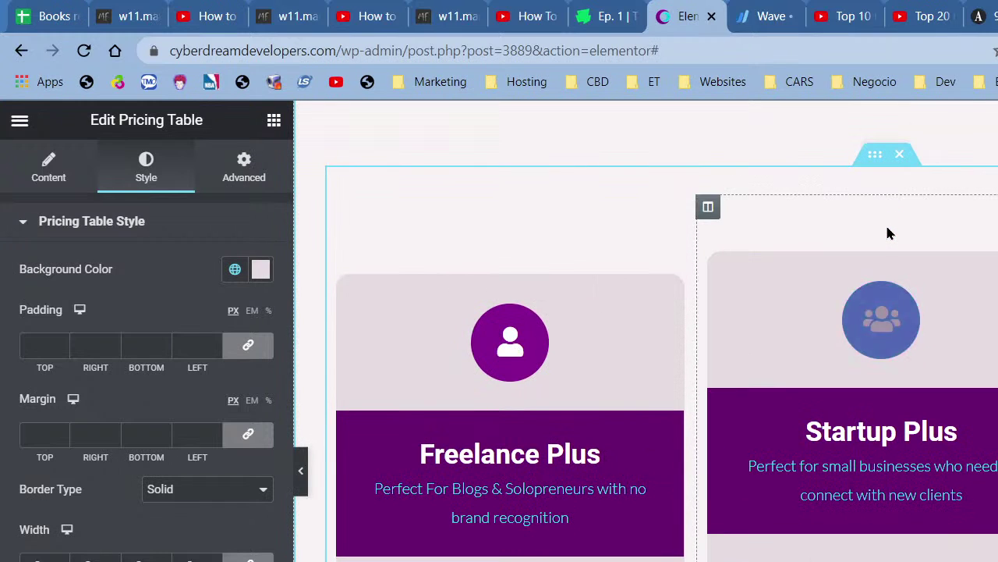
pyautogui.scroll(-15, 851, 257)
pyautogui.scroll(5, 854, 260)
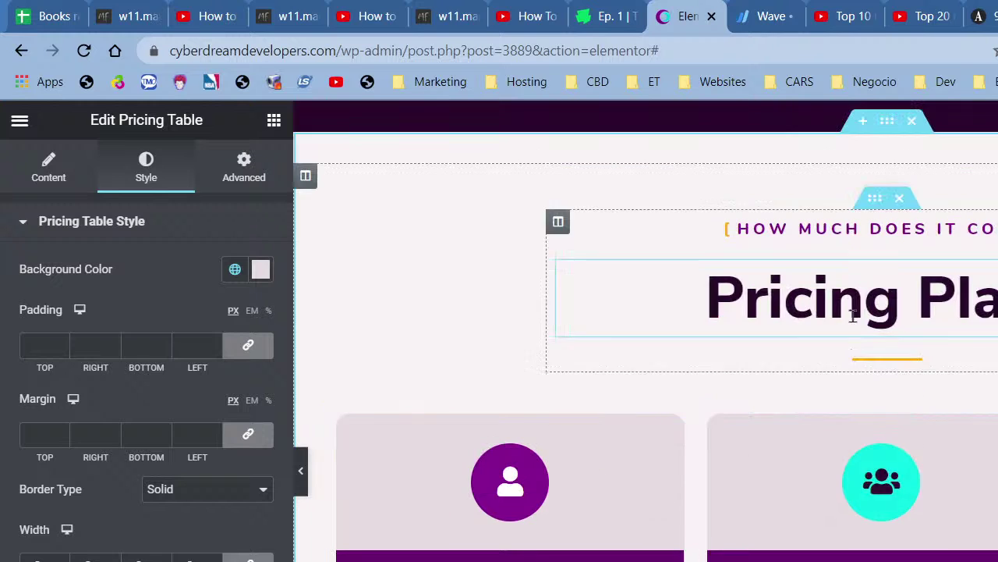
pyautogui.rightClick(875, 402)
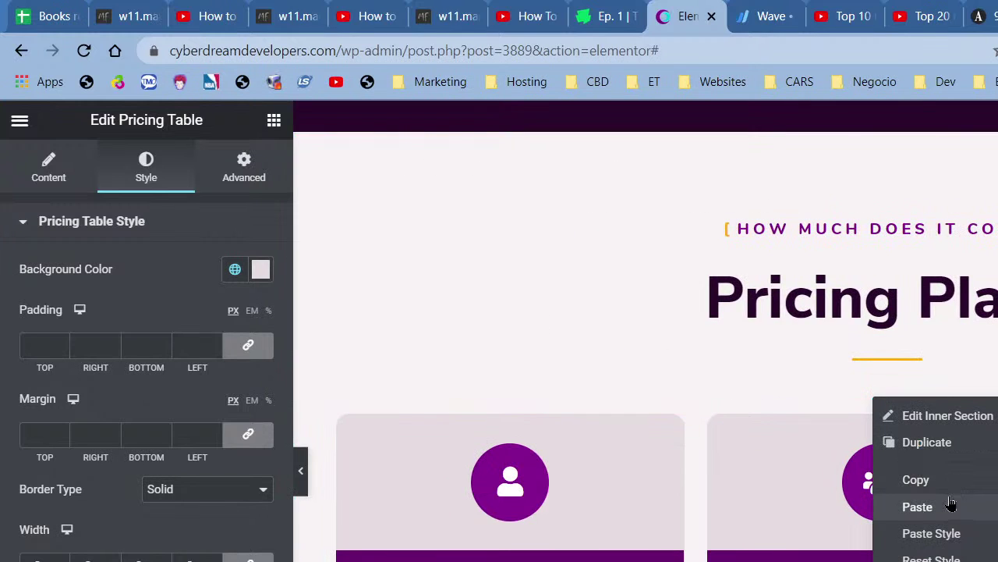
pyautogui.click(918, 506)
pyautogui.scroll(-5, 954, 499)
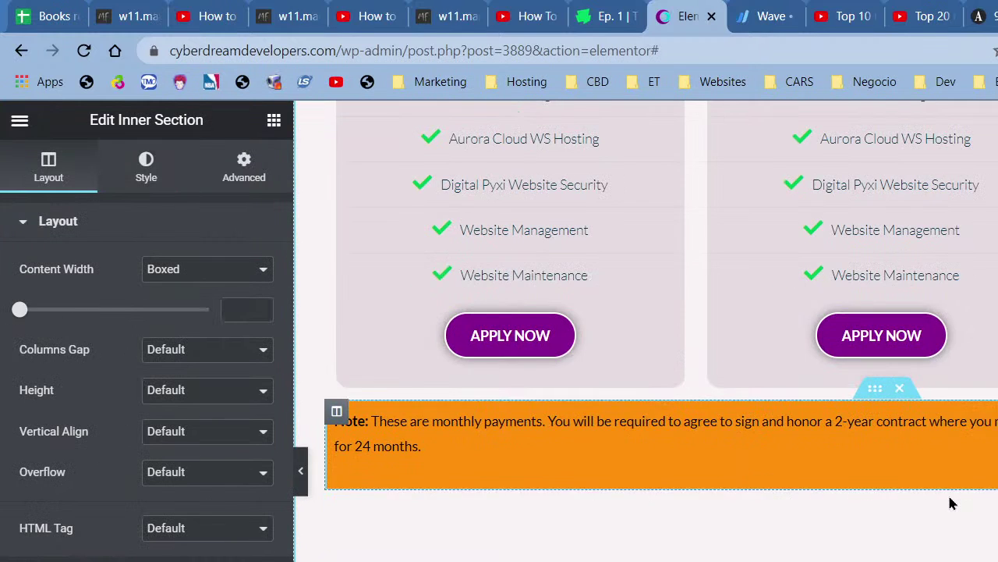
# Append "Discounts apply to the first 2 months of the payment period." to the end of the orange note's text.
pyautogui.click(491, 448)
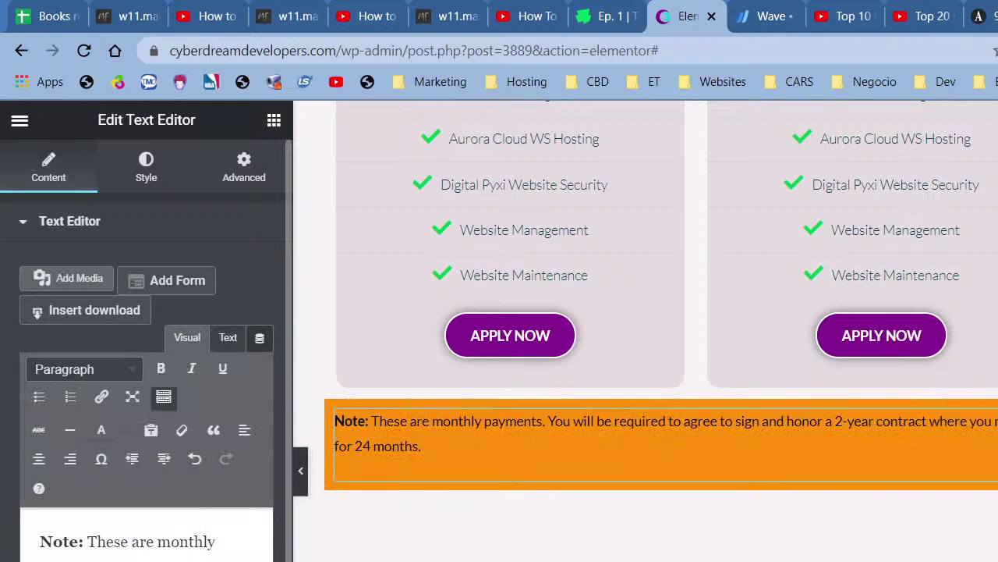
pyautogui.write('Discounts apply to the f')
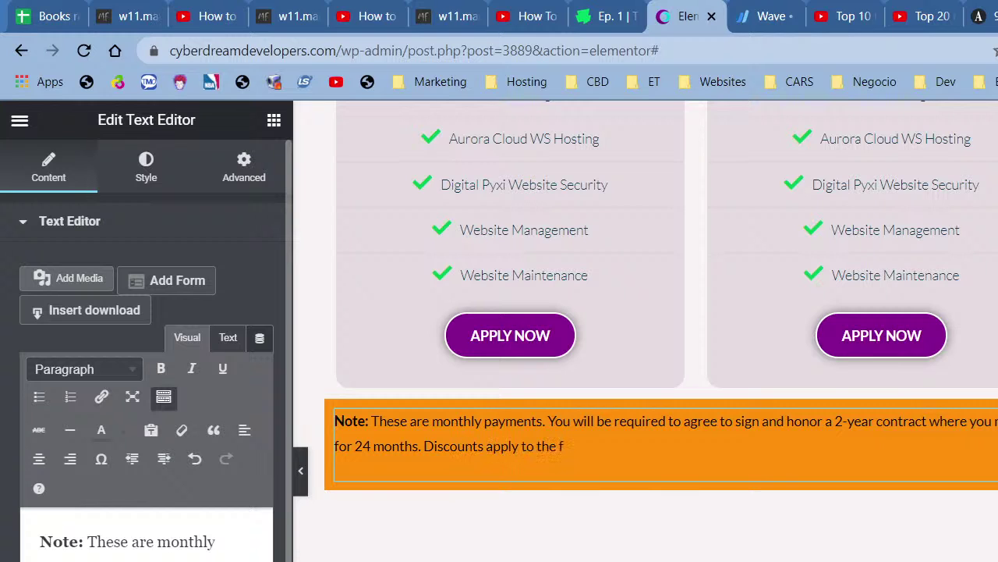
pyautogui.write('irst 2 months of the pa')
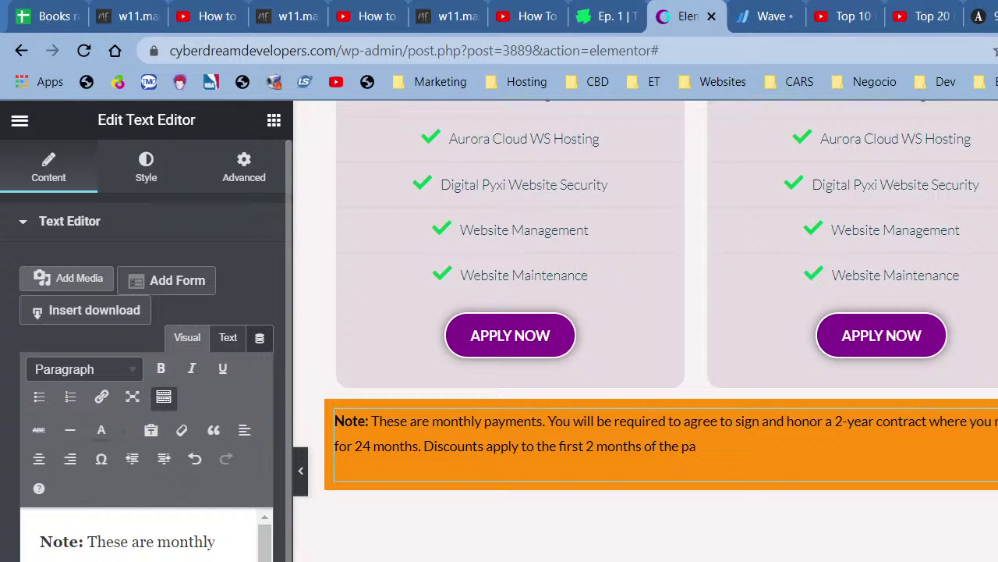
pyautogui.write('y')
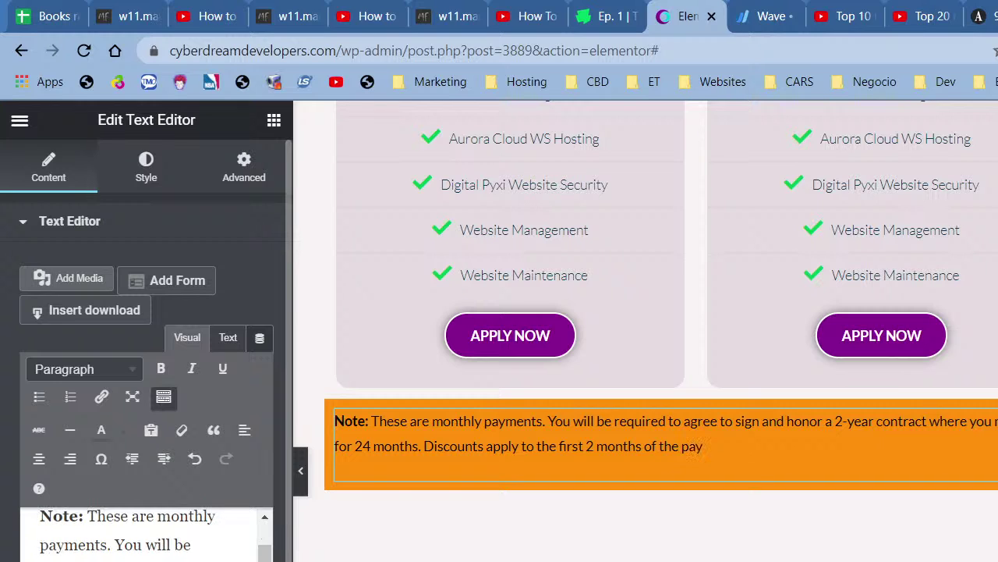
pyautogui.write('ment period.')
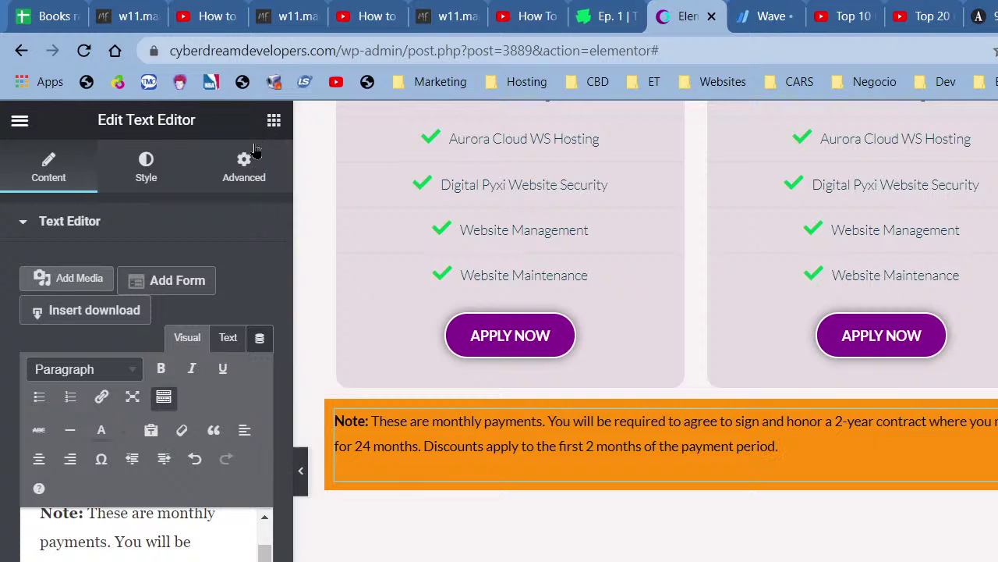
# Try an unlinked top margin of 80 px on the note's text widget.
pyautogui.click(234, 171)
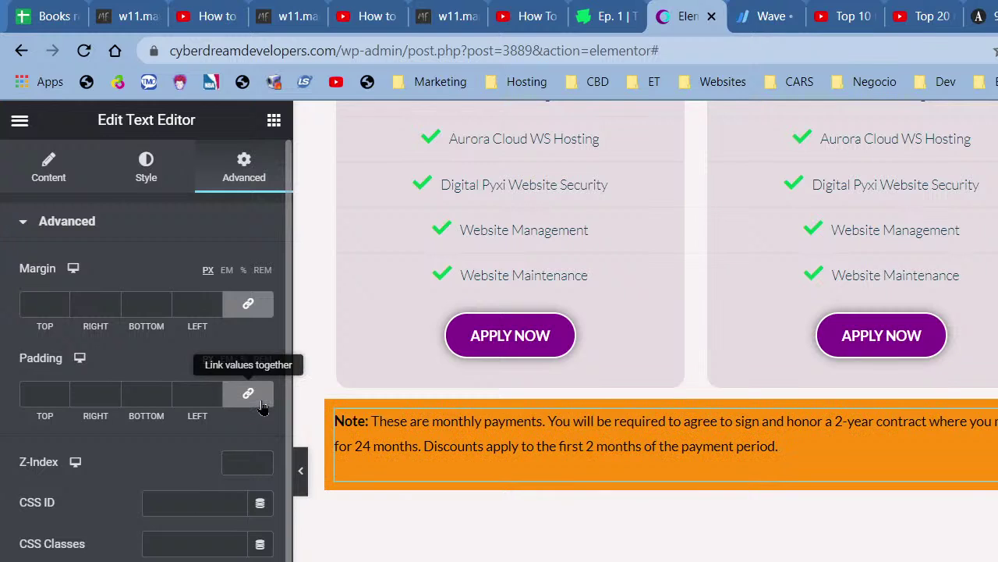
pyautogui.click(248, 304)
pyautogui.click(23, 309)
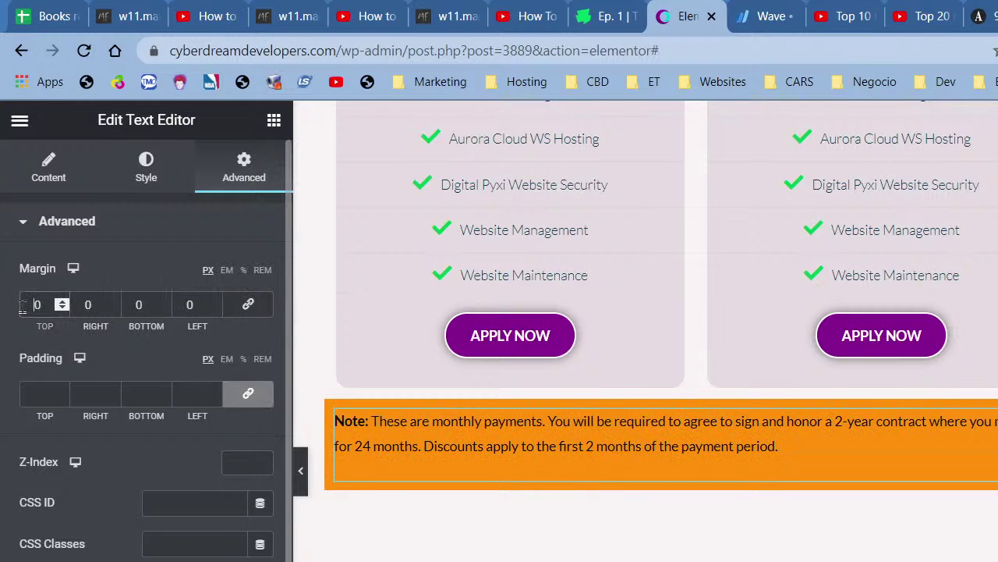
pyautogui.write('8')
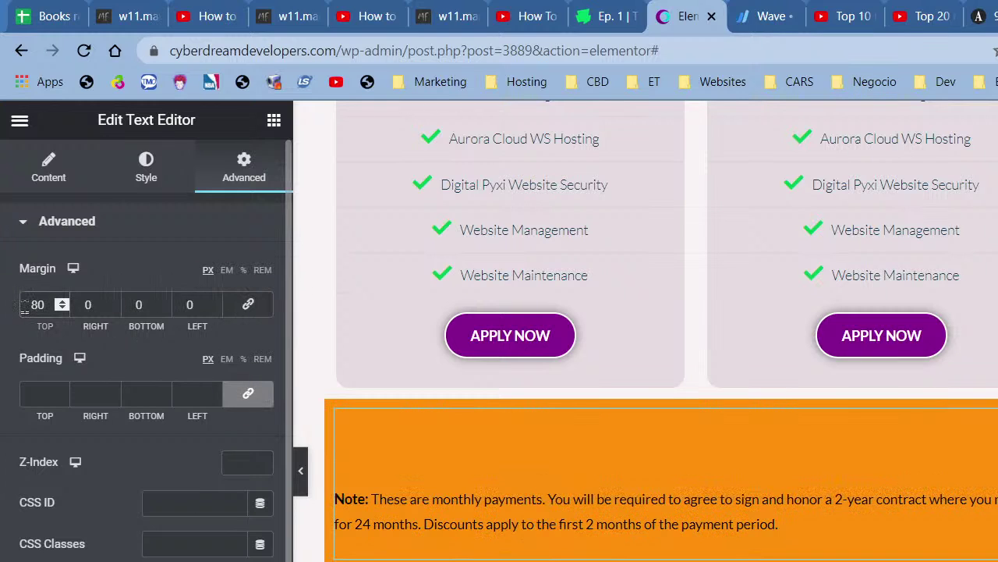
pyautogui.press('BackSpace')
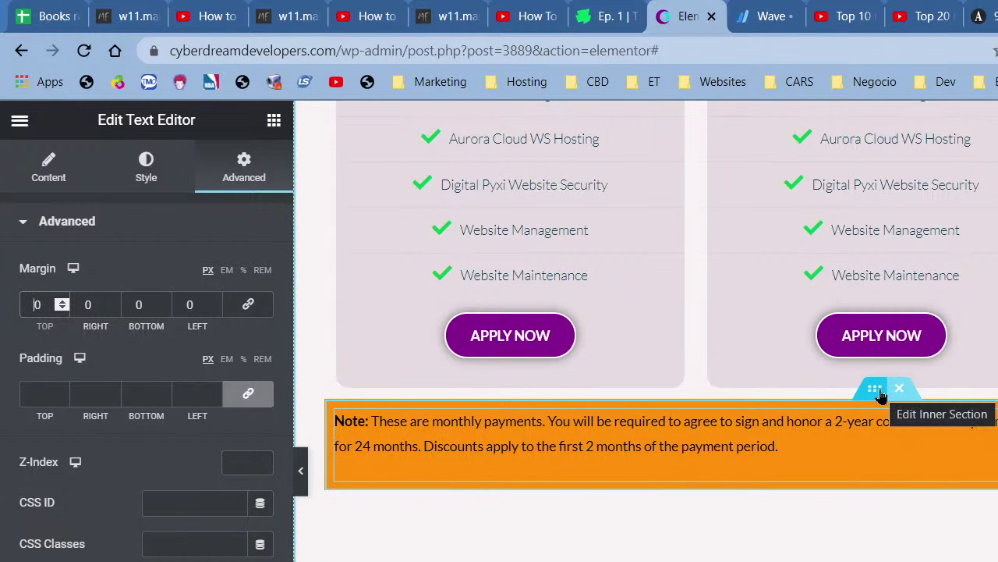
# Unlink the margins of the inner section holding the note and set its top margin to 80 px.
pyautogui.rightClick(880, 394)
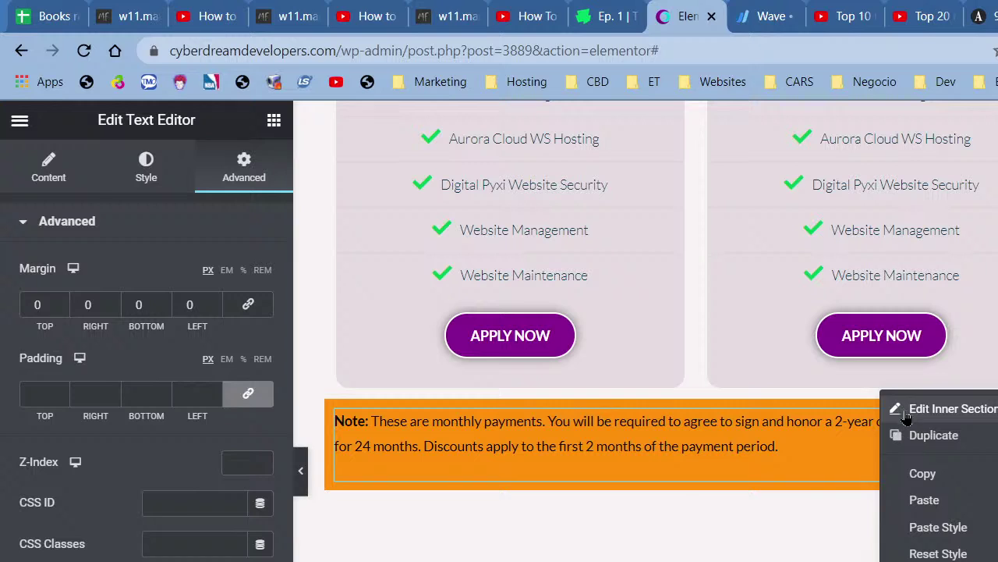
pyautogui.click(909, 411)
pyautogui.click(248, 165)
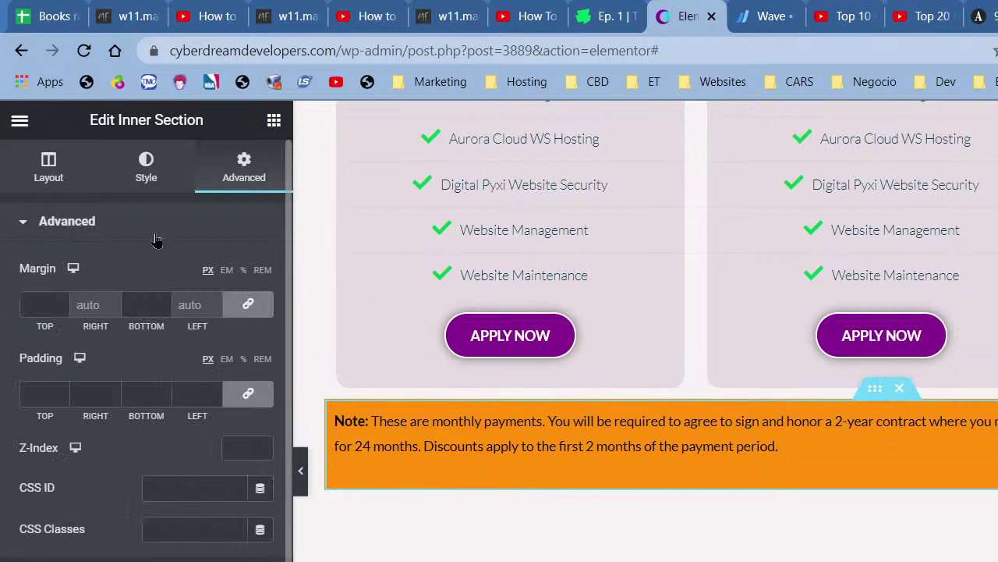
pyautogui.click(248, 304)
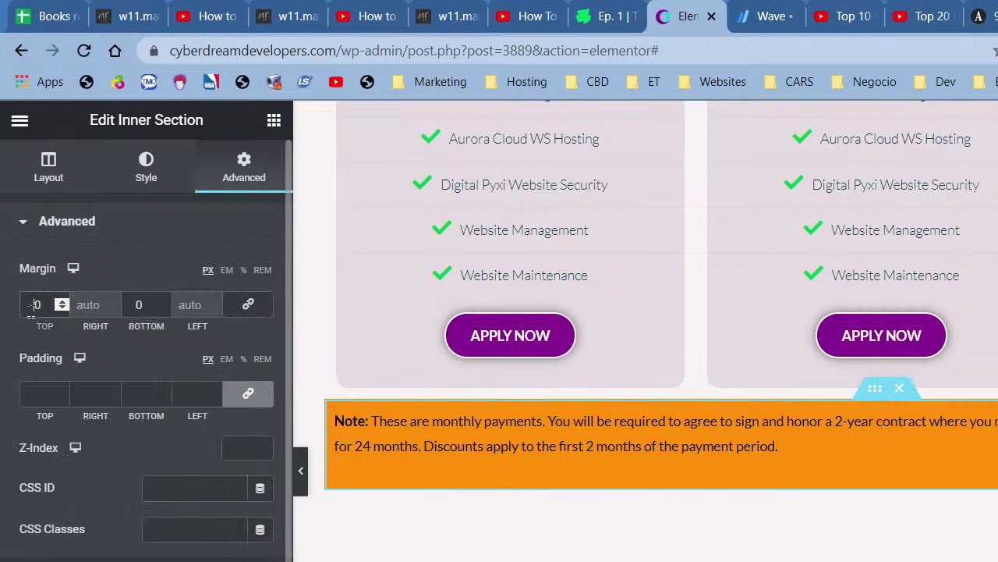
pyautogui.write('80')
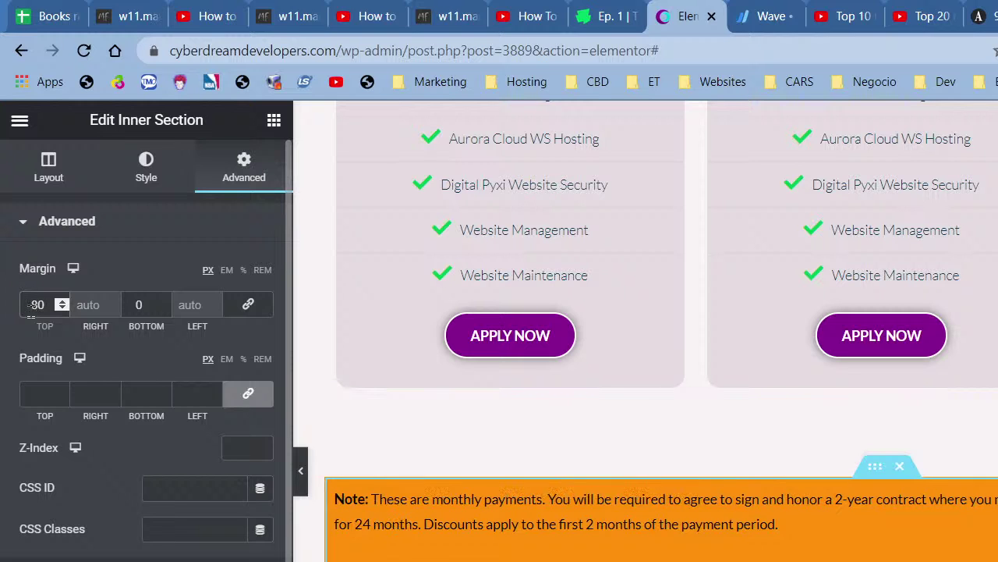
# Add a new section between the Plus pricing tables and the dark section headed "Power Up My".
pyautogui.scroll(-10, 811, 480)
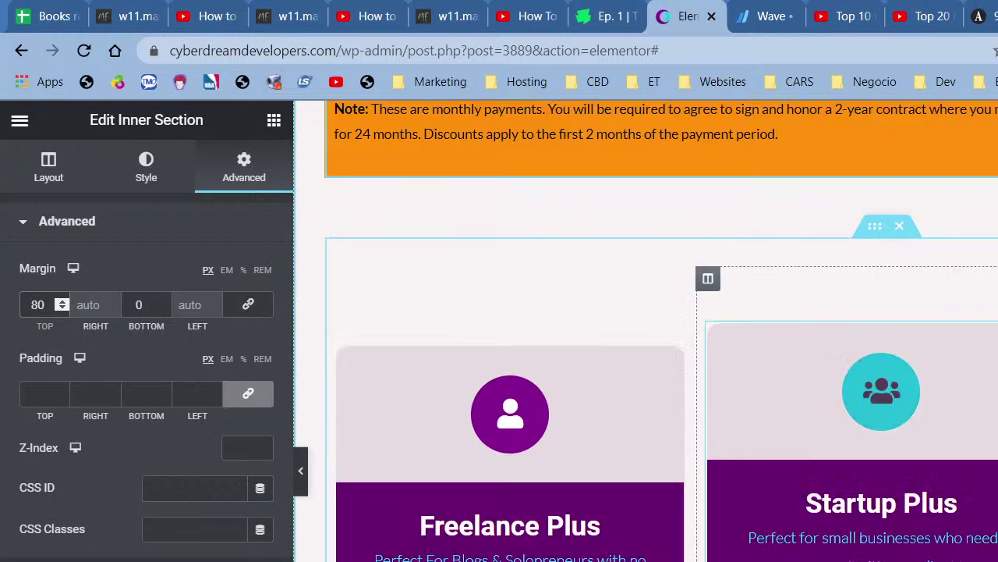
pyautogui.scroll(7, 833, 335)
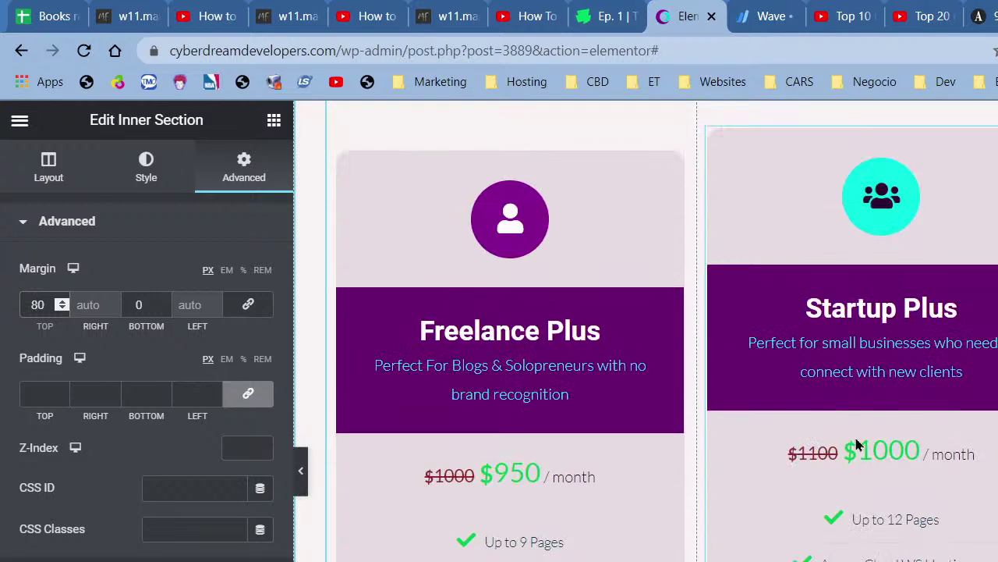
pyautogui.scroll(-5, 912, 332)
pyautogui.scroll(-8, 647, 327)
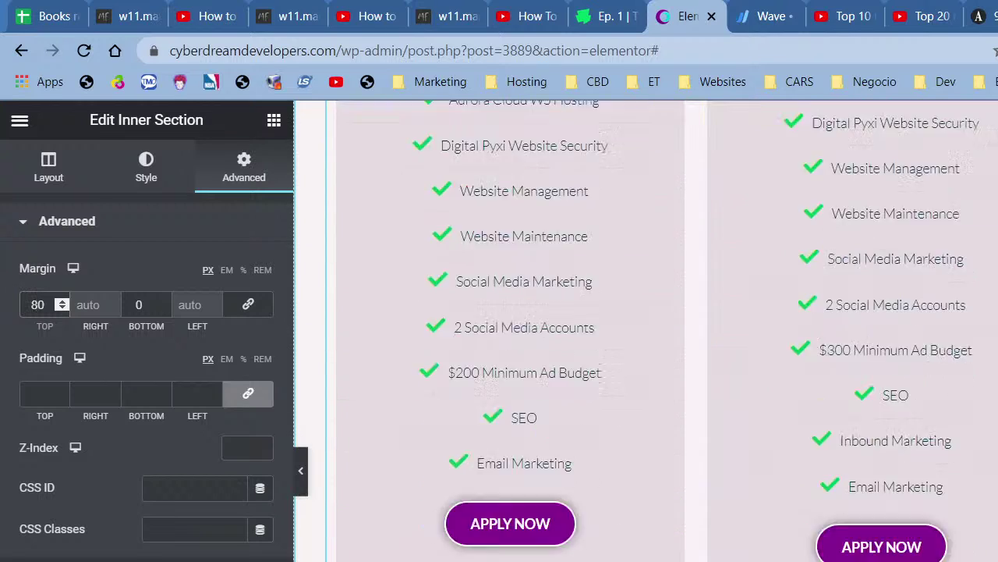
pyautogui.scroll(9, 648, 328)
pyautogui.scroll(-6, 648, 327)
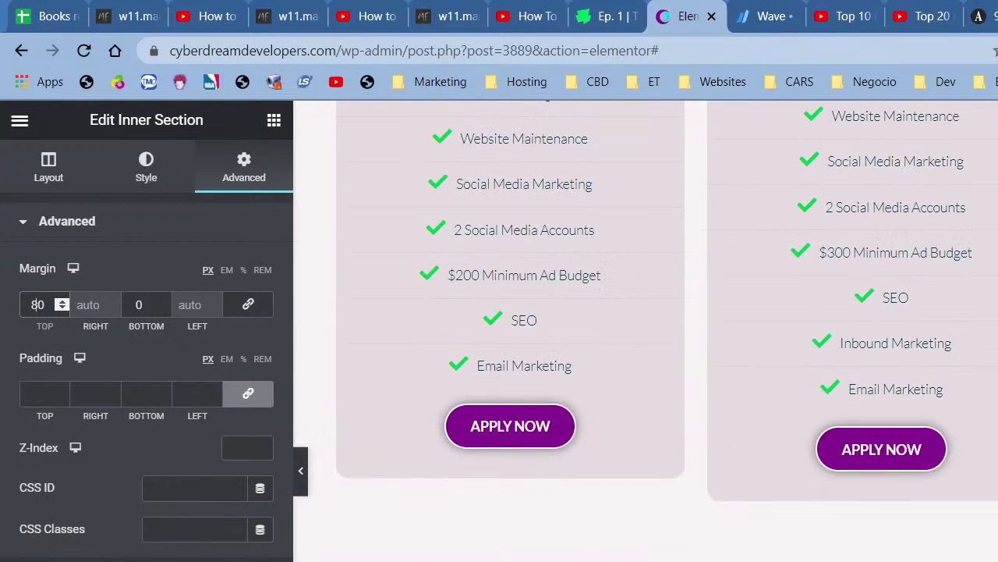
pyautogui.scroll(-9, 647, 328)
pyautogui.scroll(5, 806, 528)
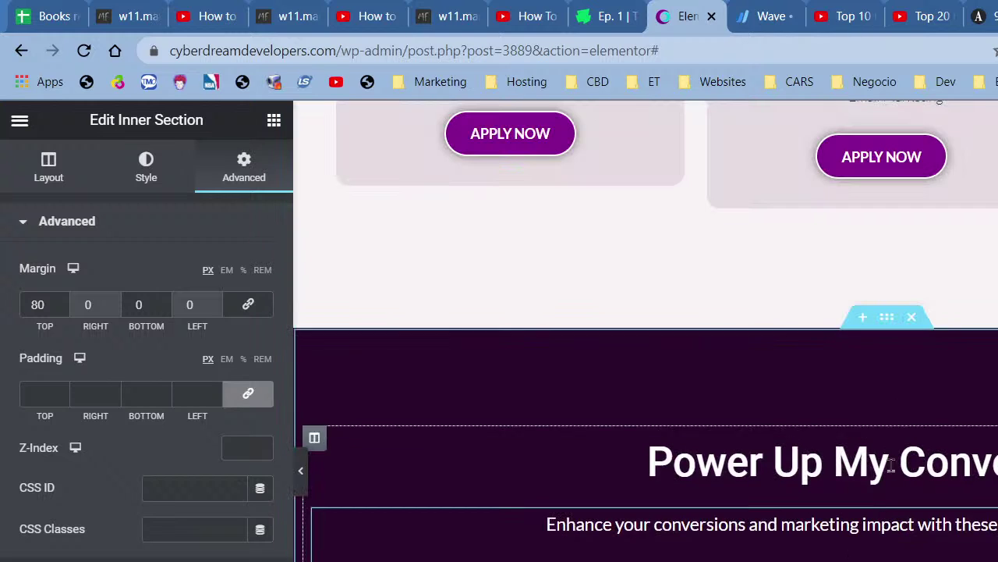
pyautogui.click(863, 316)
pyautogui.click(817, 421)
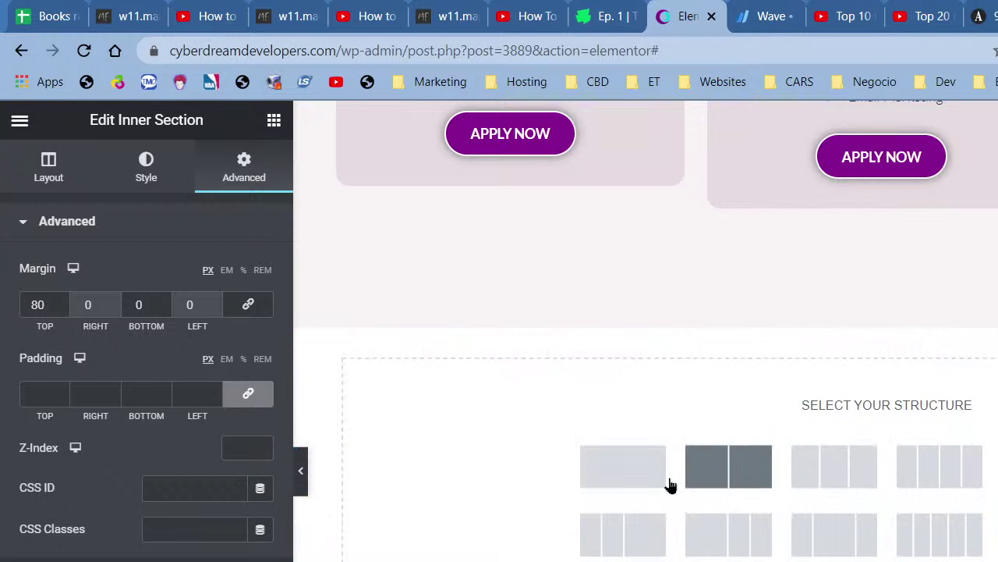
pyautogui.click(865, 465)
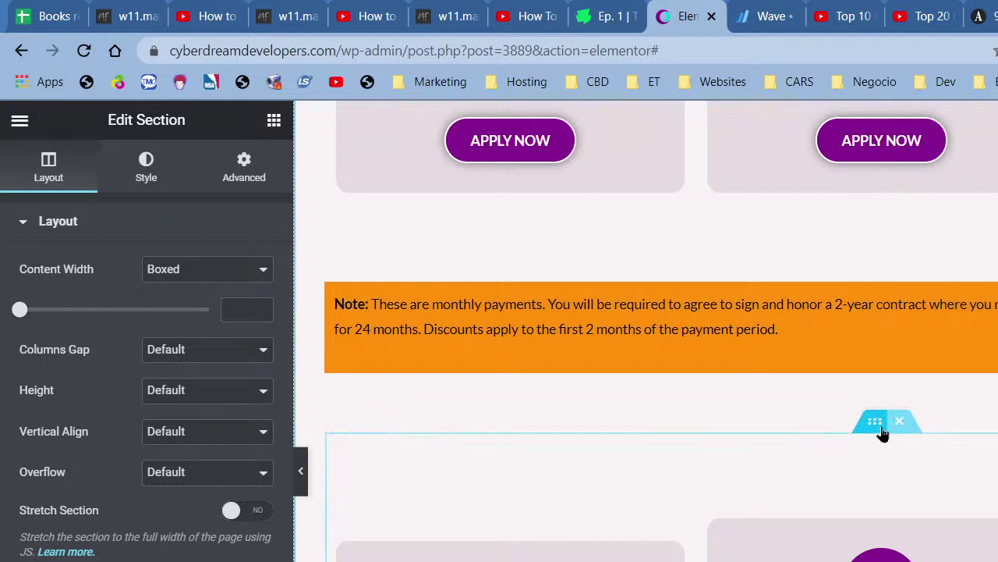
# Copy the inner section holding the Plus pricing tables into the new section below it.
pyautogui.moveTo(886, 429); pyautogui.dragTo(862, 412)
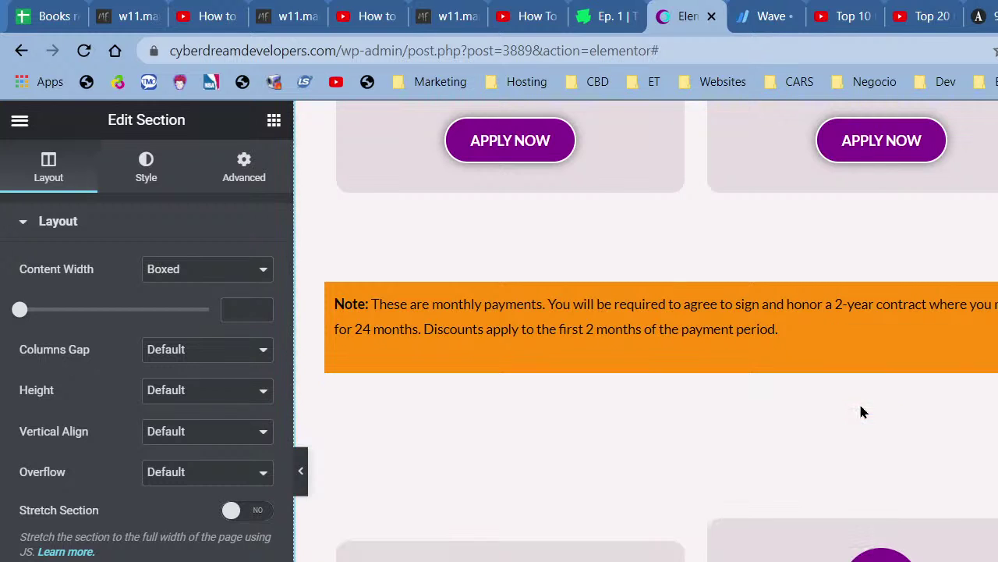
pyautogui.rightClick(897, 480)
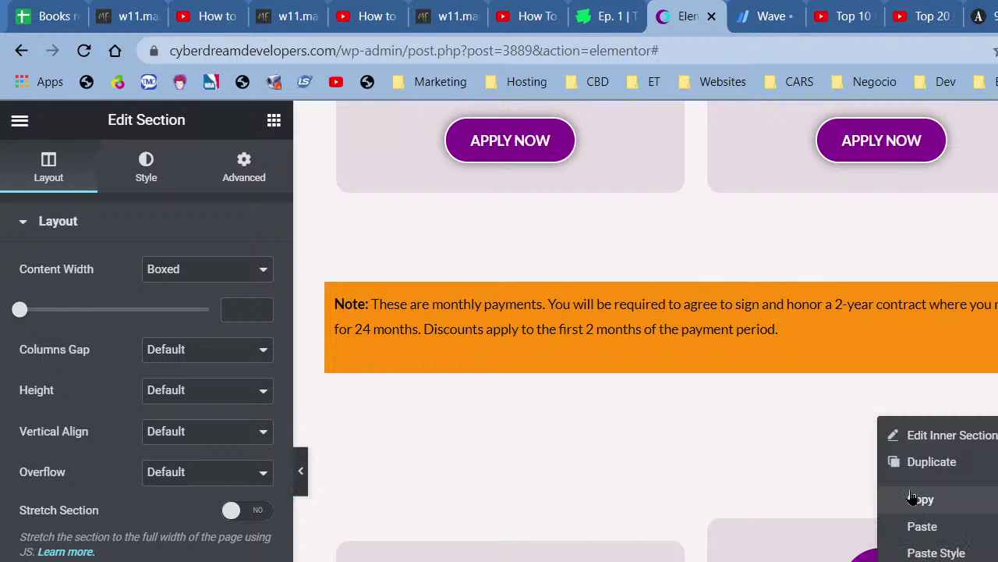
pyautogui.click(911, 503)
pyautogui.scroll(-5, 911, 506)
pyautogui.scroll(-5, 911, 506)
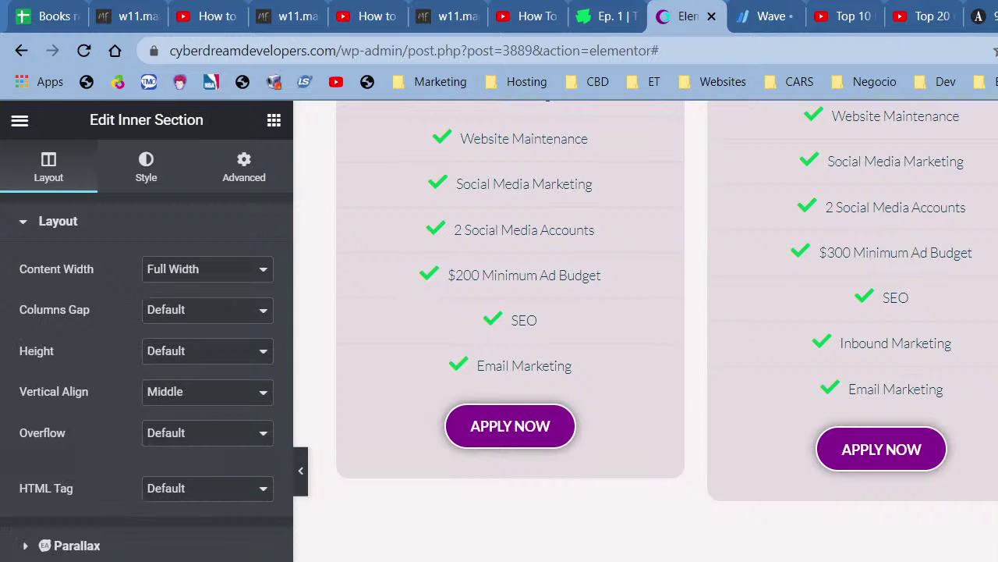
# Try to copy the inner section with the "How much does it cost?" heading into the new section.
pyautogui.scroll(10, 891, 559)
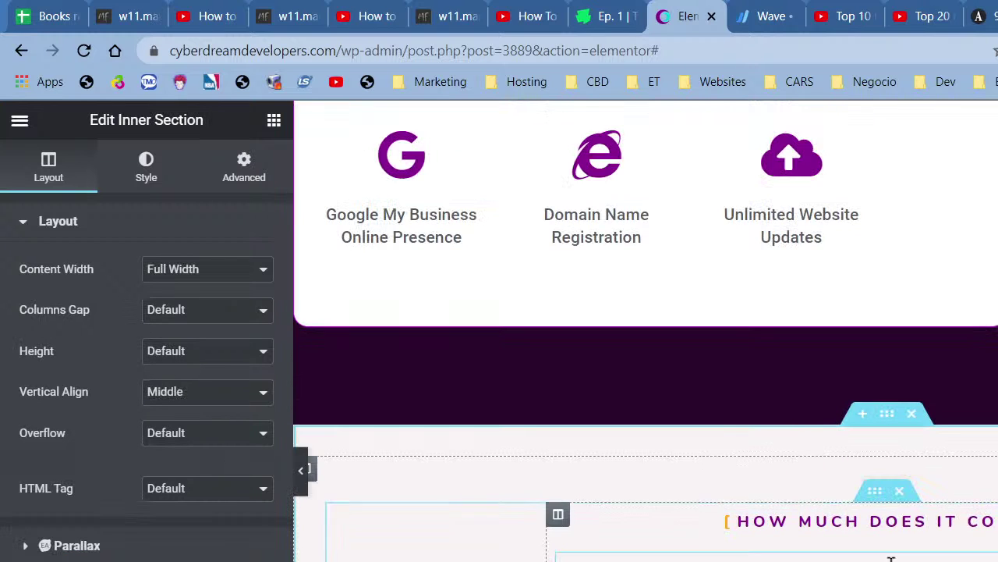
pyautogui.scroll(-15, 891, 558)
pyautogui.scroll(12, 892, 558)
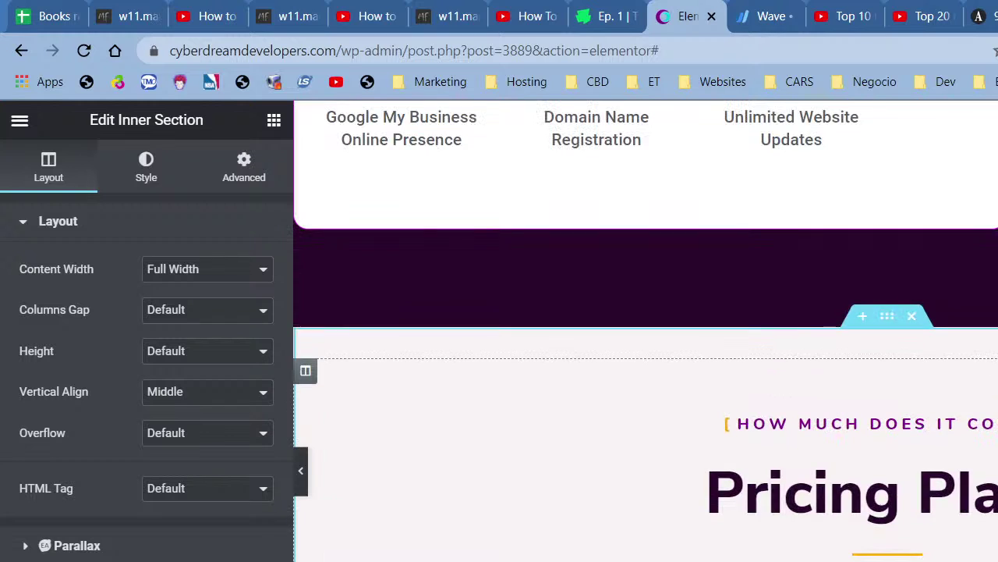
pyautogui.rightClick(848, 507)
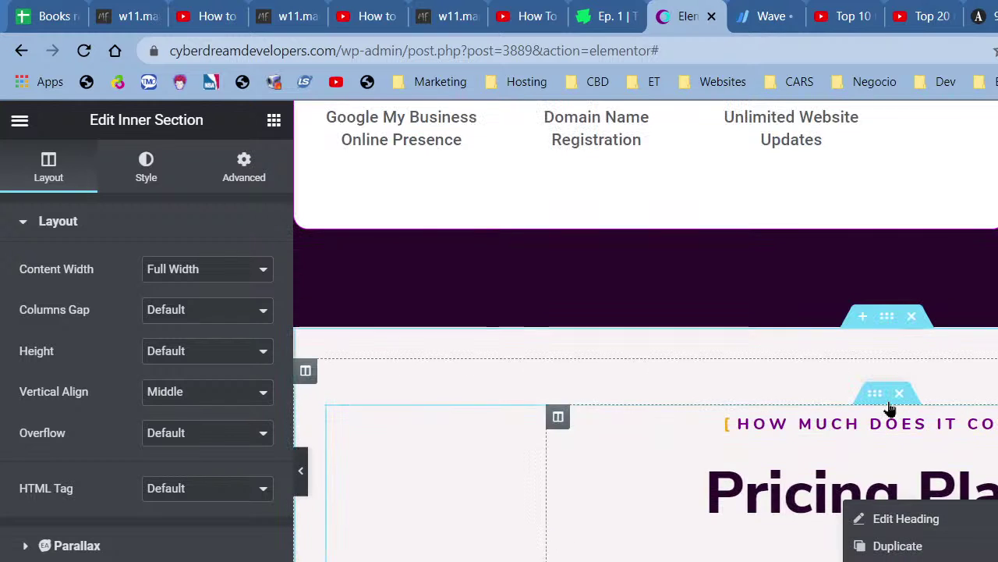
pyautogui.rightClick(890, 408)
pyautogui.click(954, 471)
pyautogui.scroll(-5, 954, 464)
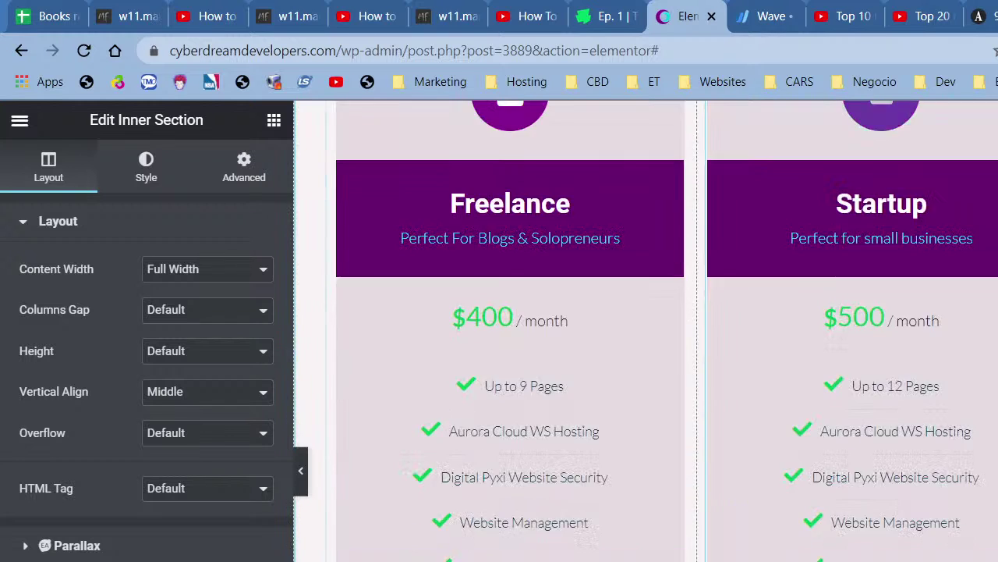
pyautogui.scroll(5, 878, 383)
pyautogui.rightClick(867, 325)
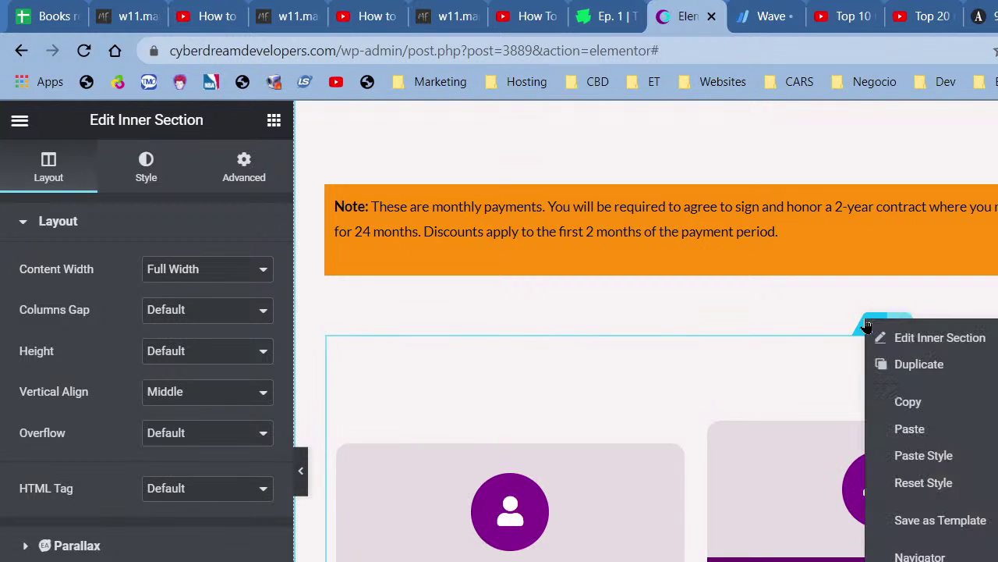
pyautogui.scroll(-5, 769, 503)
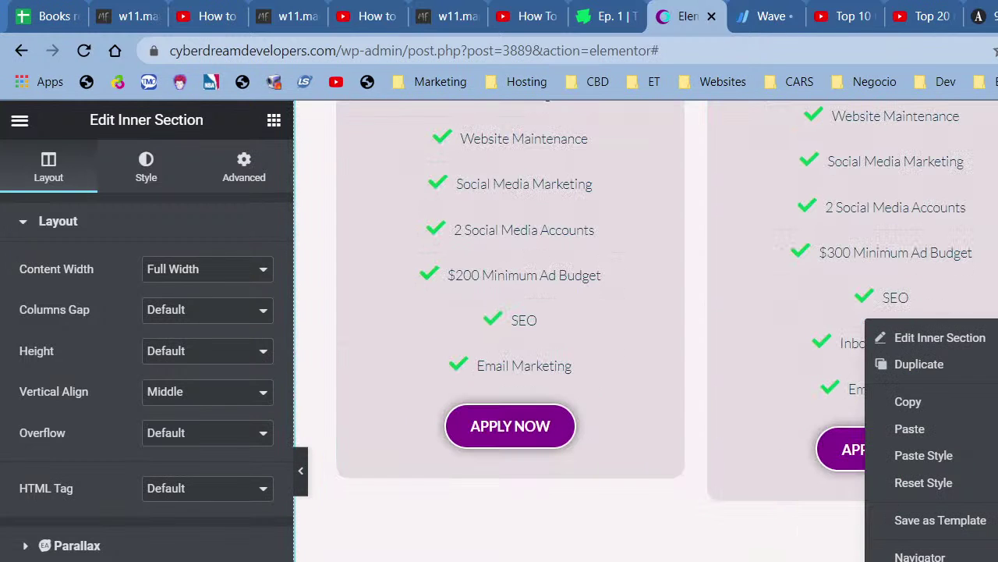
pyautogui.rightClick(862, 545)
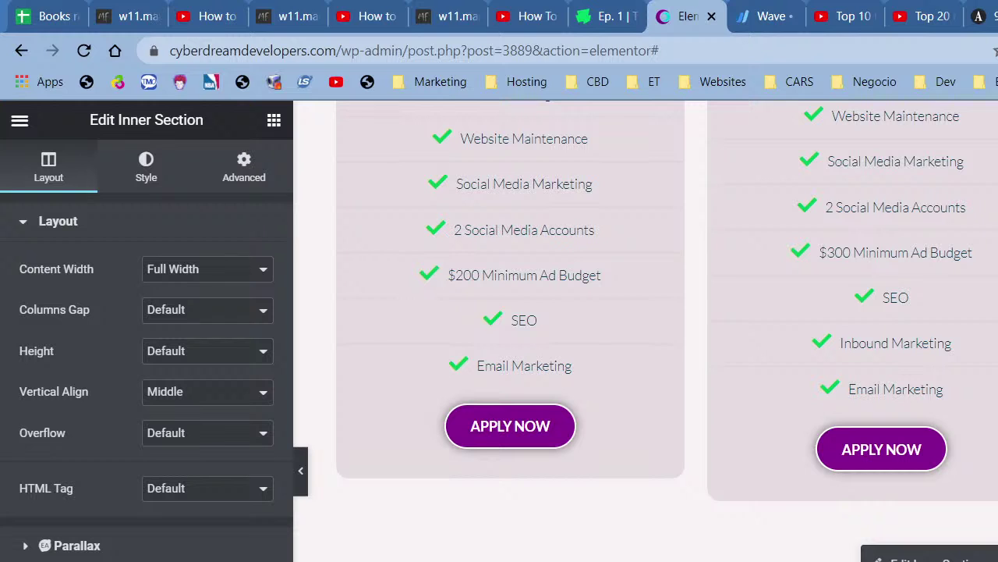
pyautogui.rightClick(791, 546)
pyautogui.rightClick(823, 542)
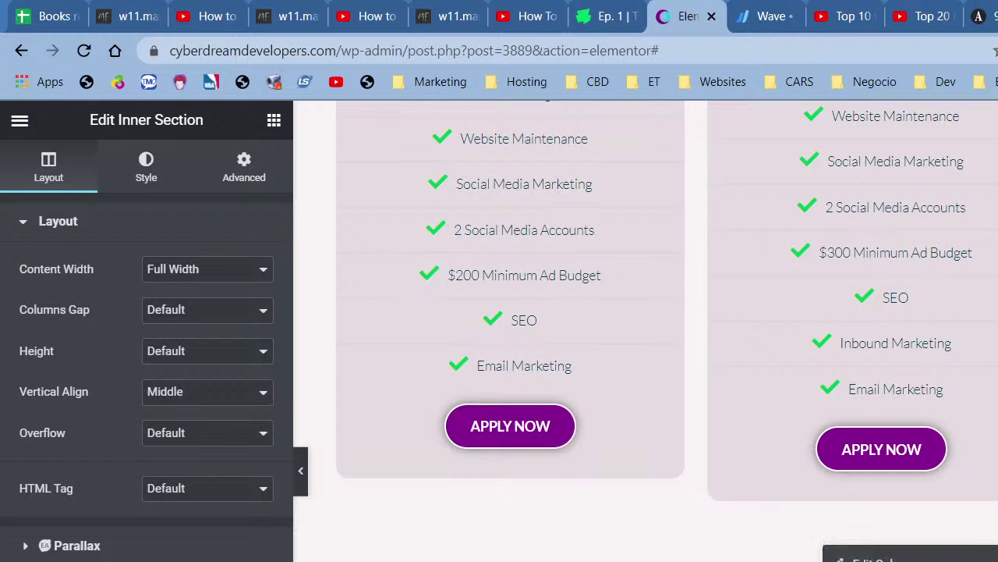
# Copy the inner section with the "How much does it cost?" heading and paste it into the new section's column.
pyautogui.scroll(10, 877, 497)
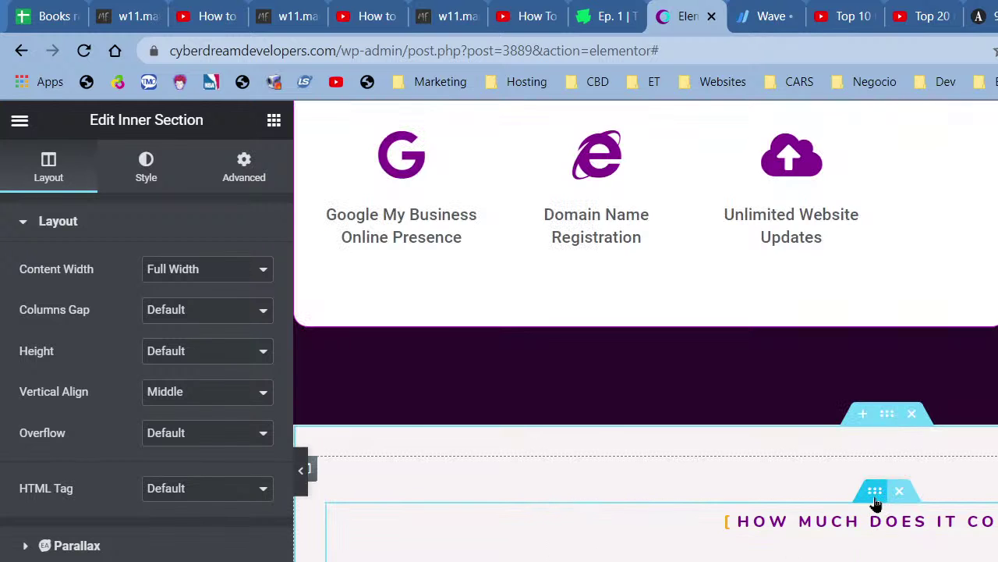
pyautogui.rightClick(876, 496)
pyautogui.scroll(-10, 645, 331)
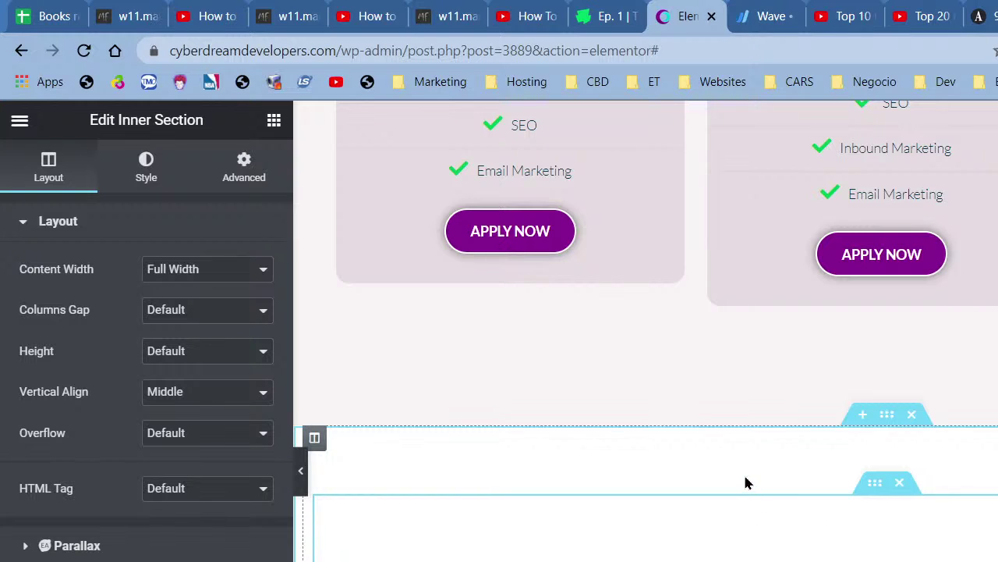
pyautogui.rightClick(745, 483)
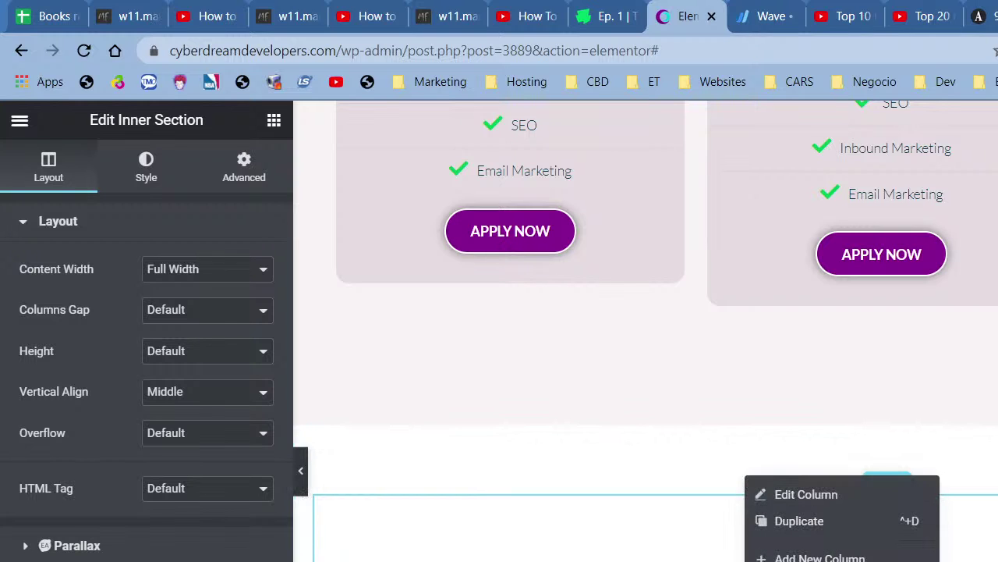
pyautogui.click(798, 560)
# Move the pasted heading block above the Plus pricing tables at the start of the new section.
pyautogui.scroll(-10, 646, 330)
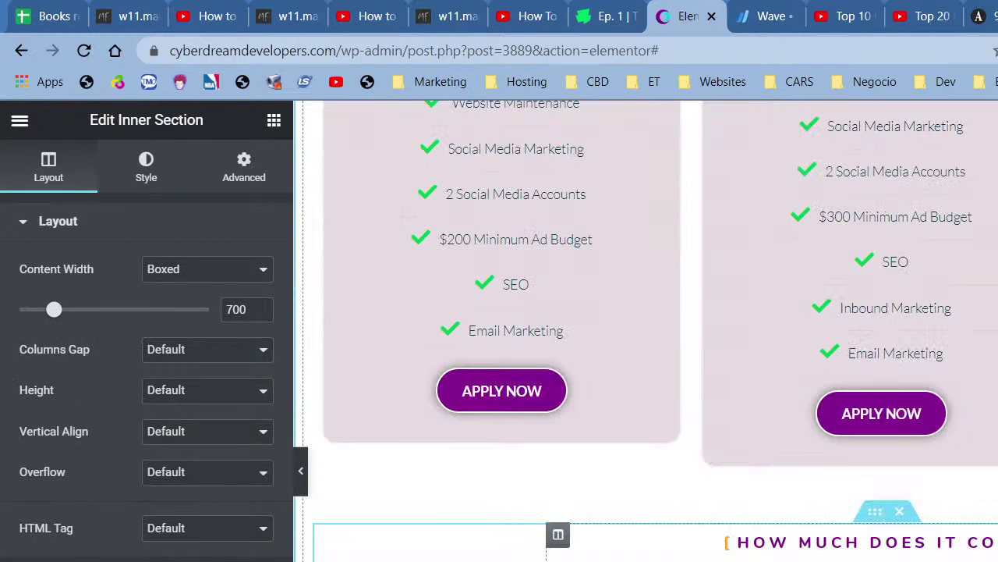
pyautogui.moveTo(875, 511); pyautogui.dragTo(862, 362)
pyautogui.scroll(5, 864, 390)
pyautogui.scroll(6, 864, 390)
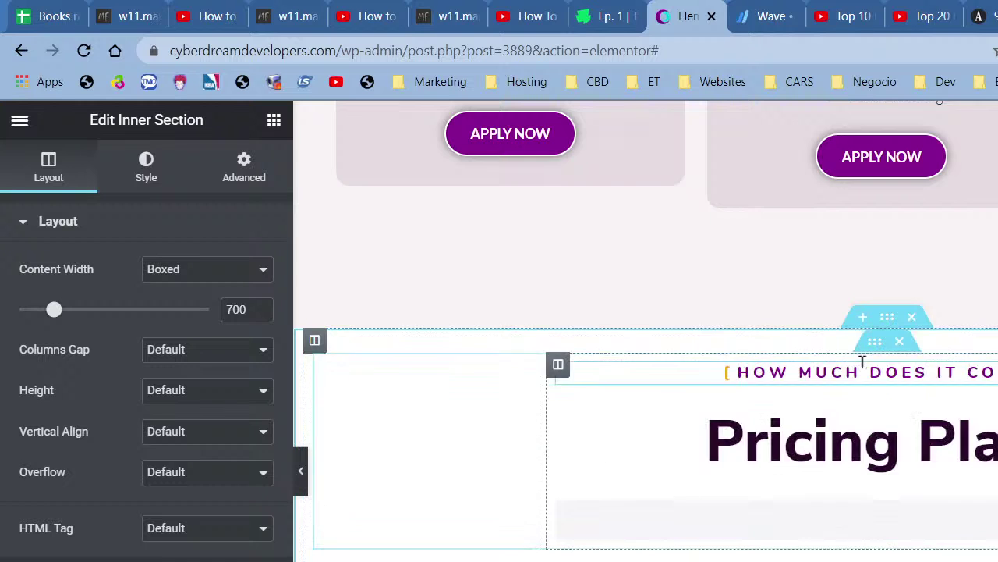
# Copy the inner section with the orange payment note and paste it below the Plus tables in the new section.
pyautogui.scroll(-6, 843, 408)
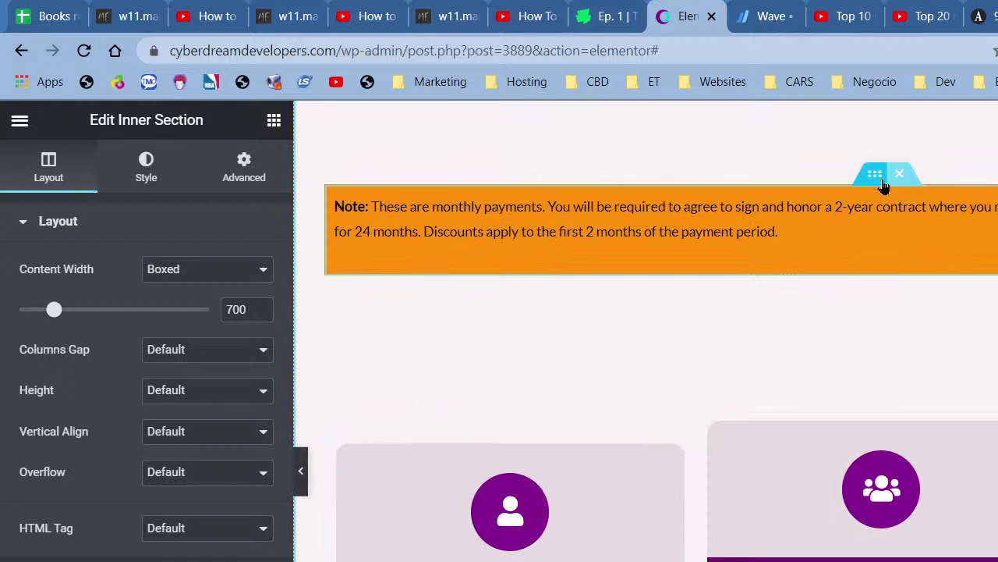
pyautogui.rightClick(882, 178)
pyautogui.click(990, 263)
pyautogui.scroll(14, 986, 277)
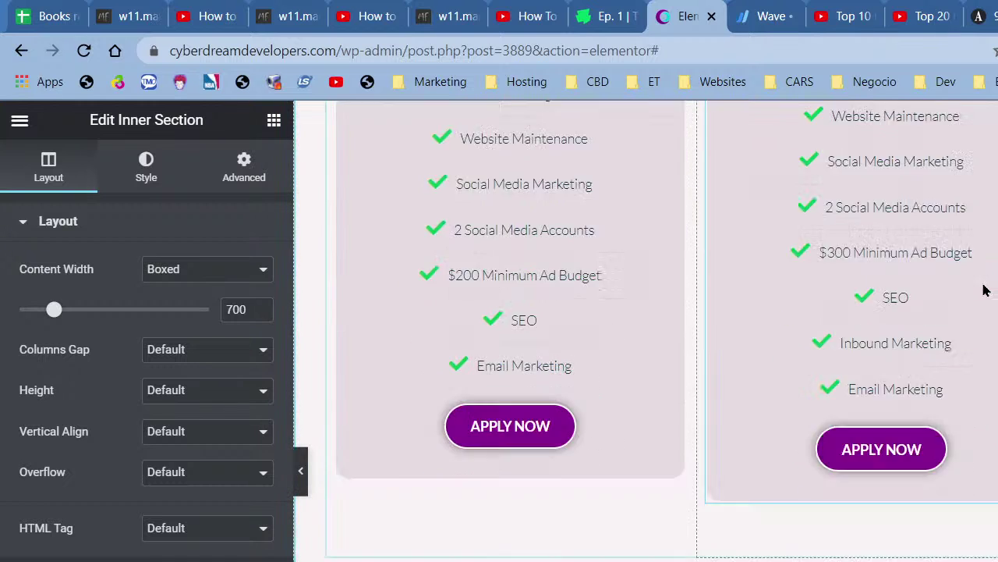
pyautogui.scroll(-9, 941, 468)
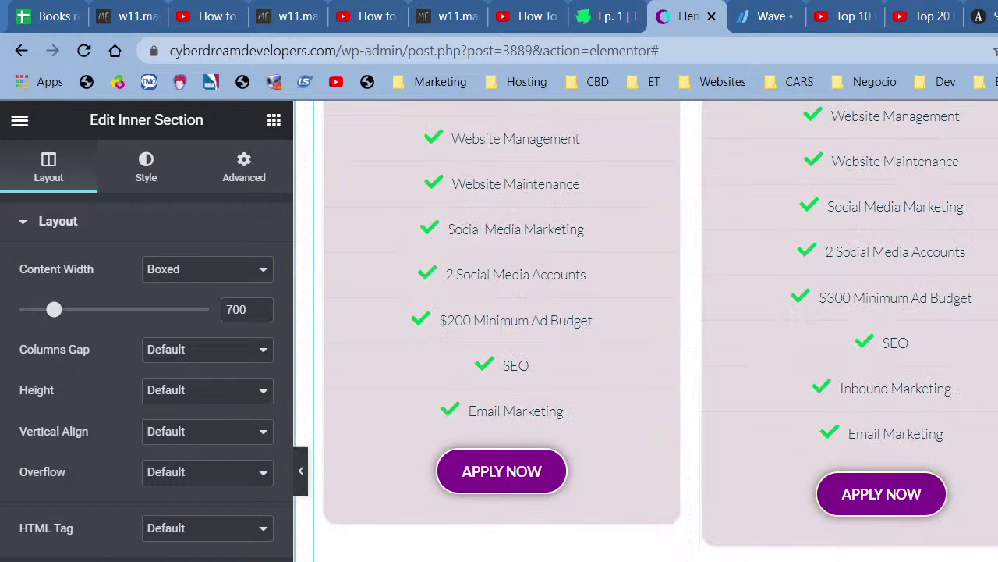
pyautogui.scroll(10, 897, 328)
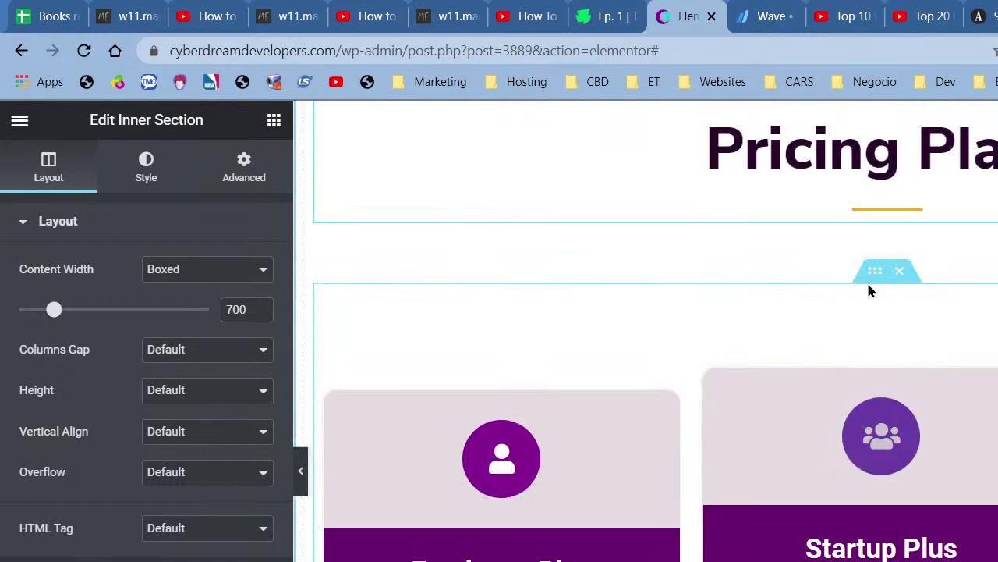
pyautogui.rightClick(871, 271)
pyautogui.click(977, 386)
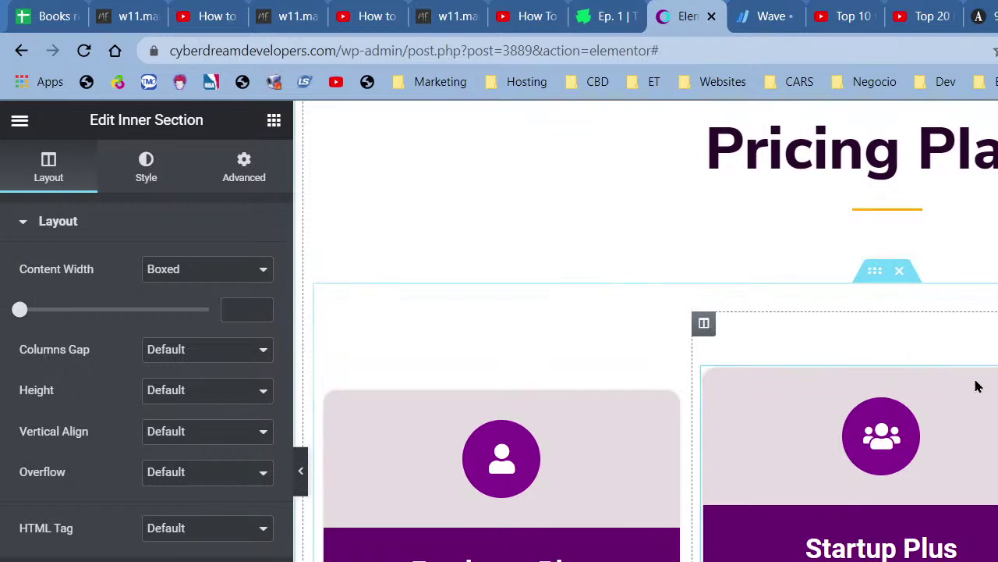
# Set the bottom margin of the copied note's inner section to 40 px.
pyautogui.scroll(-10, 931, 491)
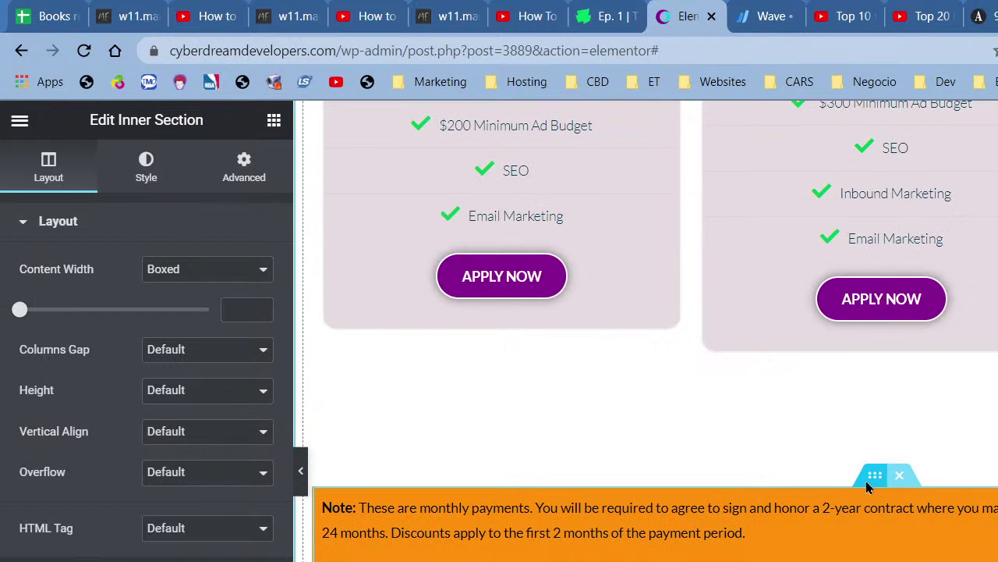
pyautogui.rightClick(868, 487)
pyautogui.click(936, 501)
pyautogui.click(244, 167)
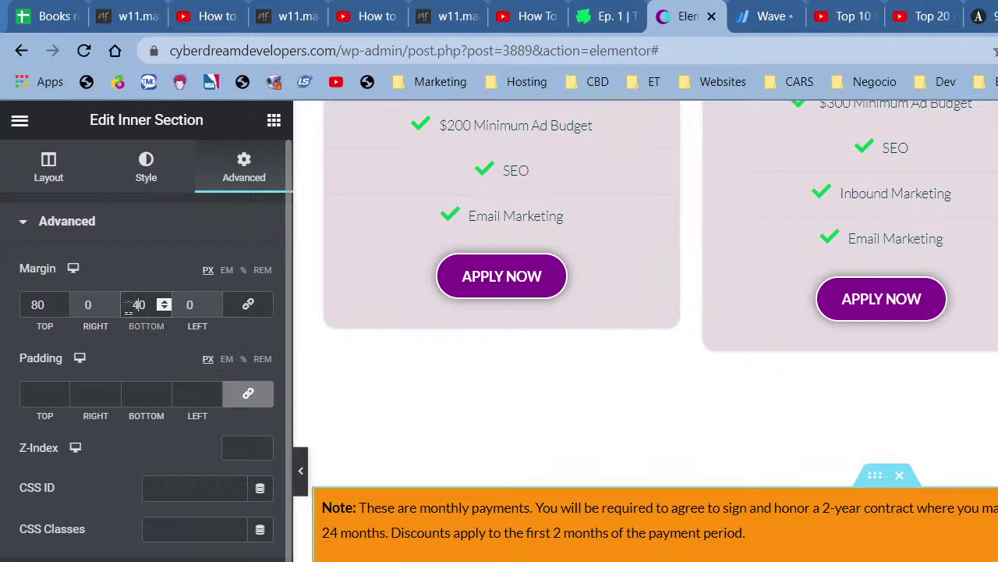
# Unlink the margins of the new Plus section and set its bottom margin to 50 px.
pyautogui.scroll(2, 757, 416)
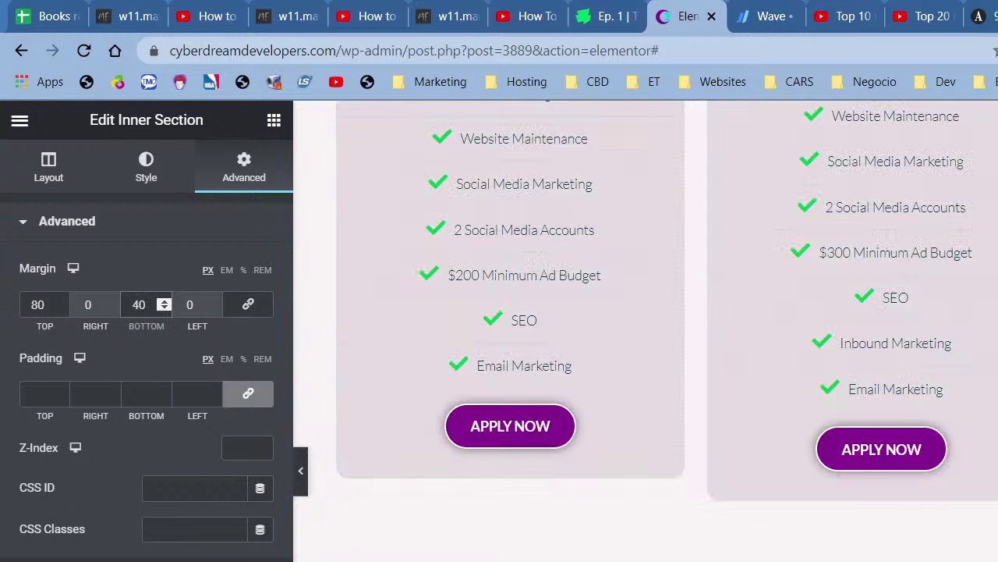
pyautogui.click(395, 245)
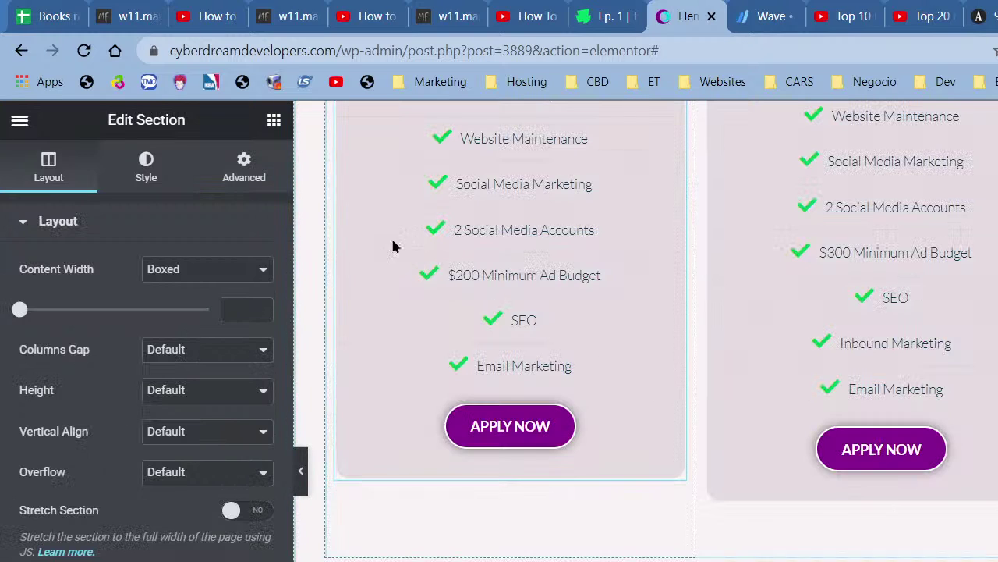
pyautogui.click(264, 169)
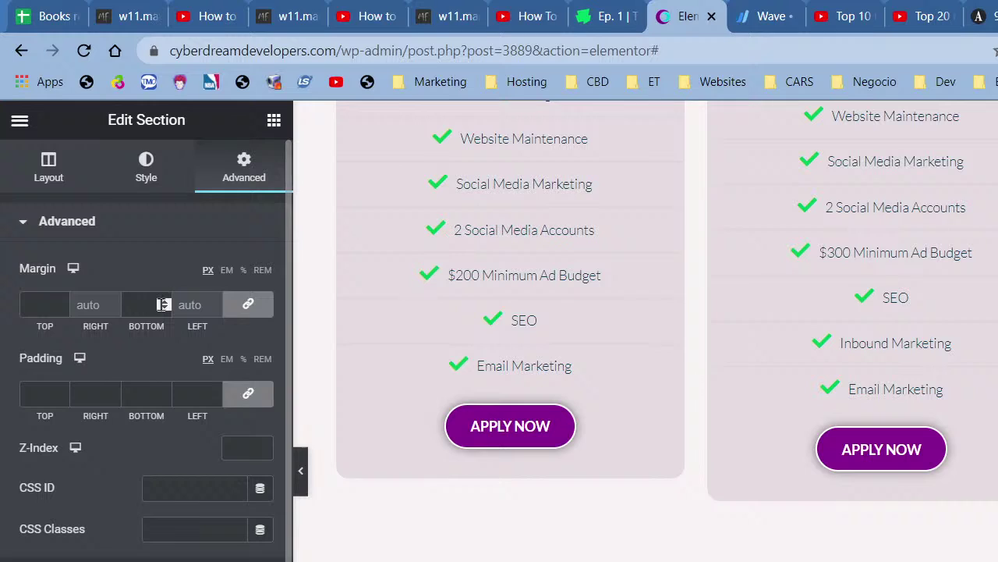
pyautogui.click(247, 304)
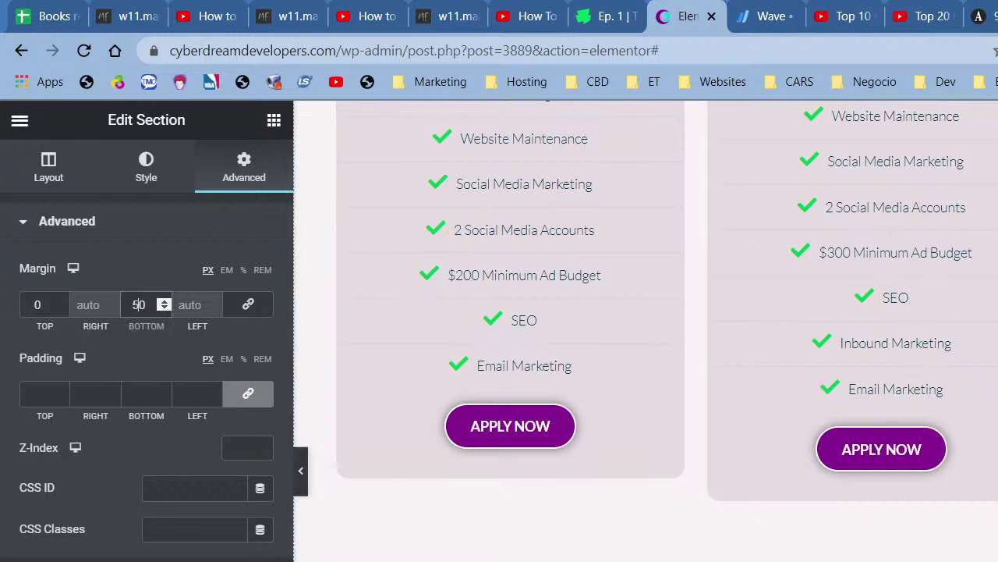
pyautogui.scroll(9, 646, 330)
pyautogui.scroll(-9, 646, 330)
pyautogui.scroll(-3, 740, 507)
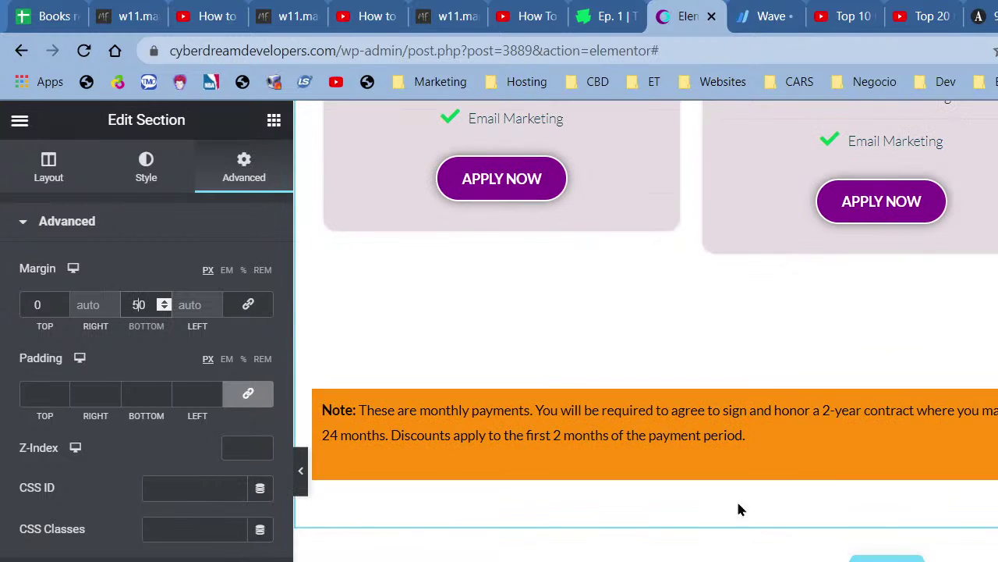
# Unlink the Plus section's padding and set its bottom padding to 20 px.
pyautogui.click(248, 393)
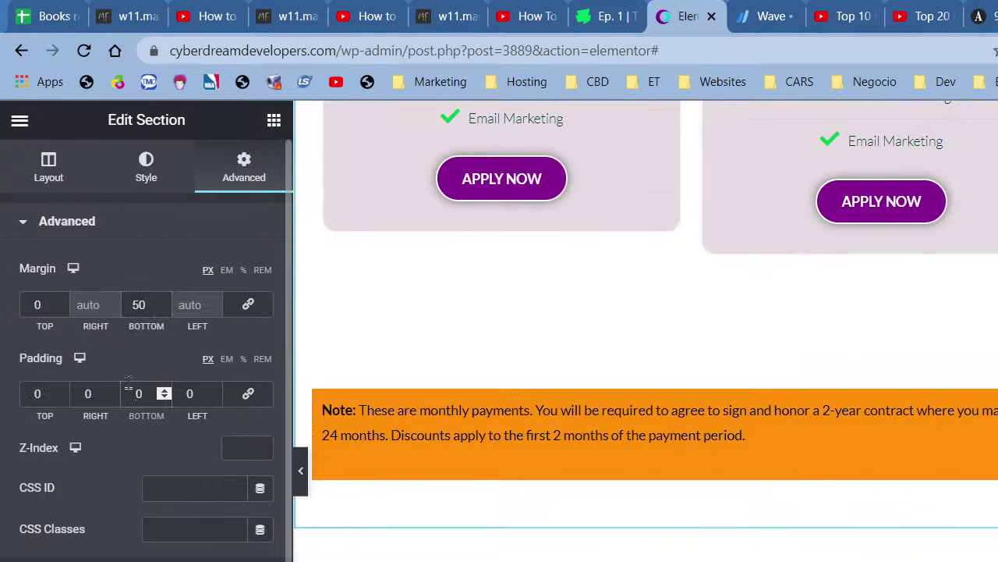
pyautogui.click(129, 387)
pyautogui.write('2')
# Open the small "How much does it cost?" heading in the new Plus section for editing and select its title text.
pyautogui.scroll(5, 942, 506)
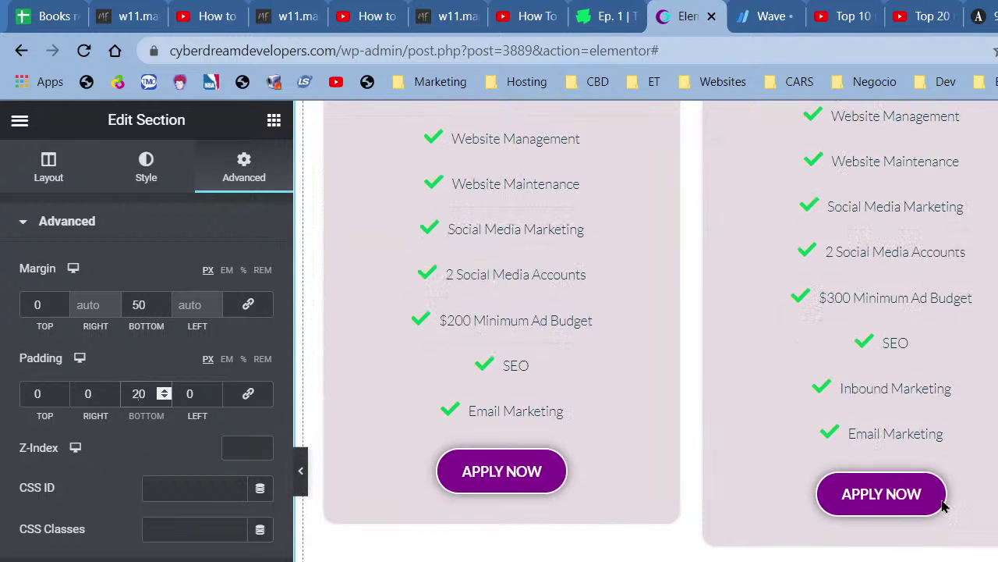
pyautogui.scroll(10, 942, 506)
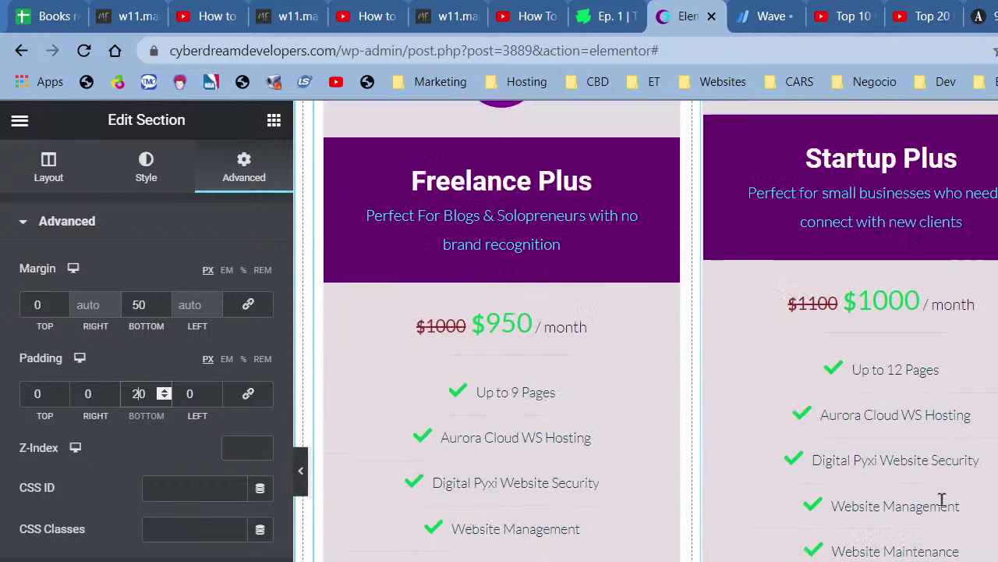
pyautogui.scroll(3, 943, 499)
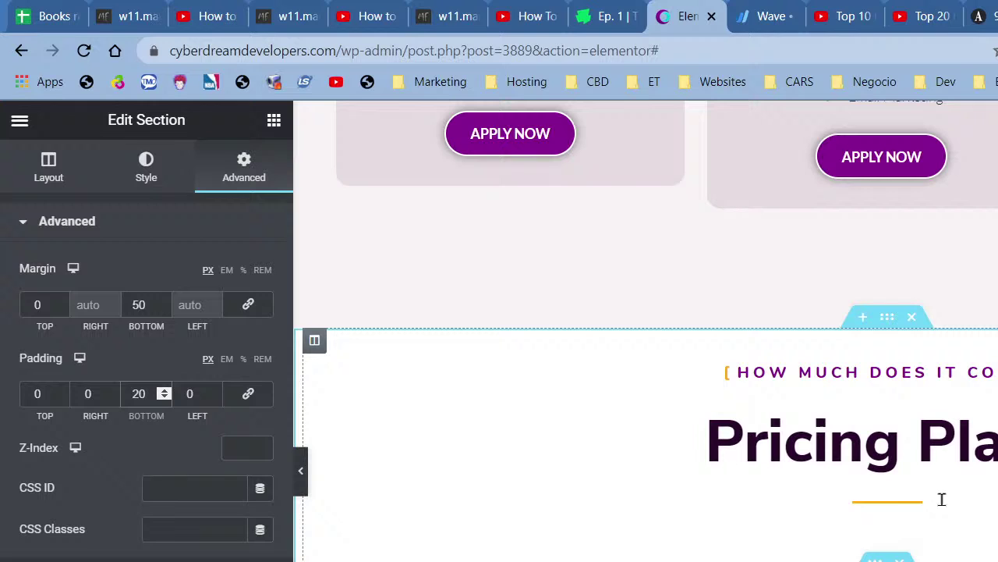
pyautogui.click(866, 370)
pyautogui.tripleClick(192, 328)
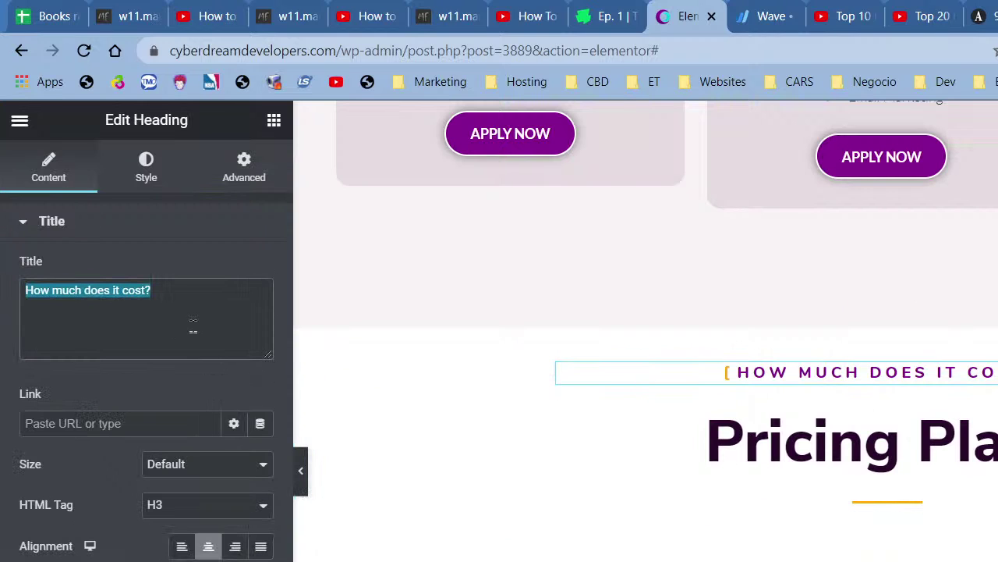
pyautogui.write('Neede')
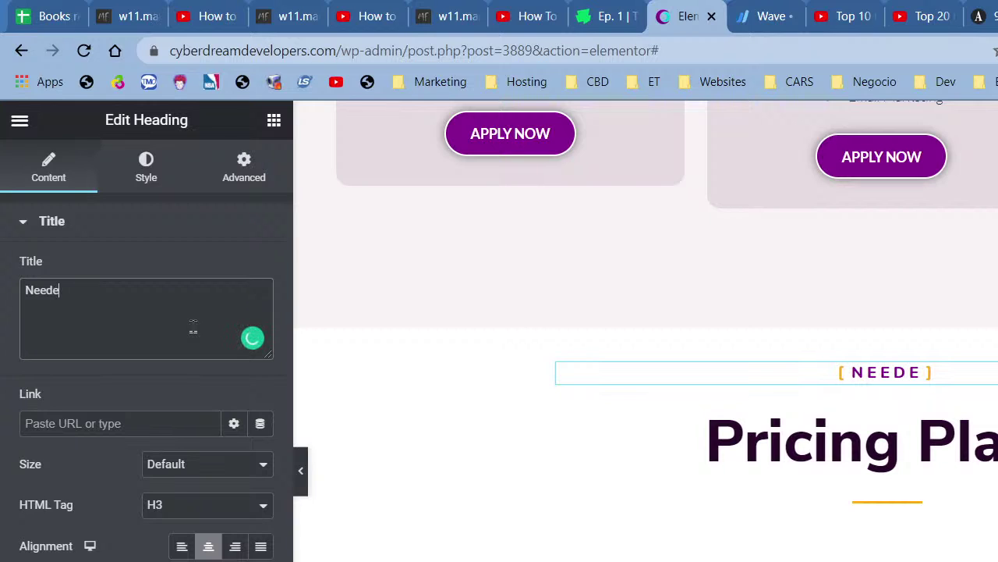
pyautogui.write('dee')
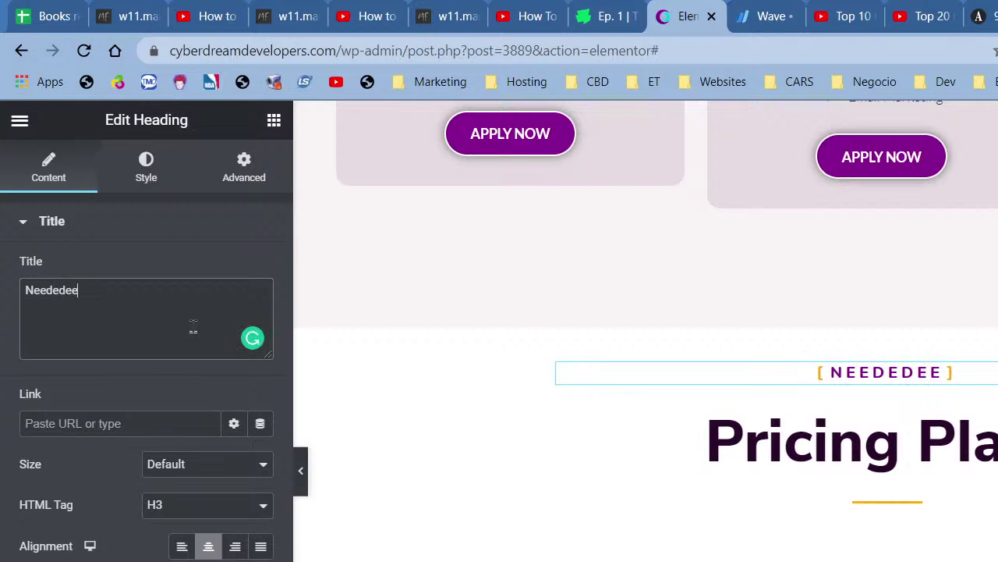
pyautogui.write('de')
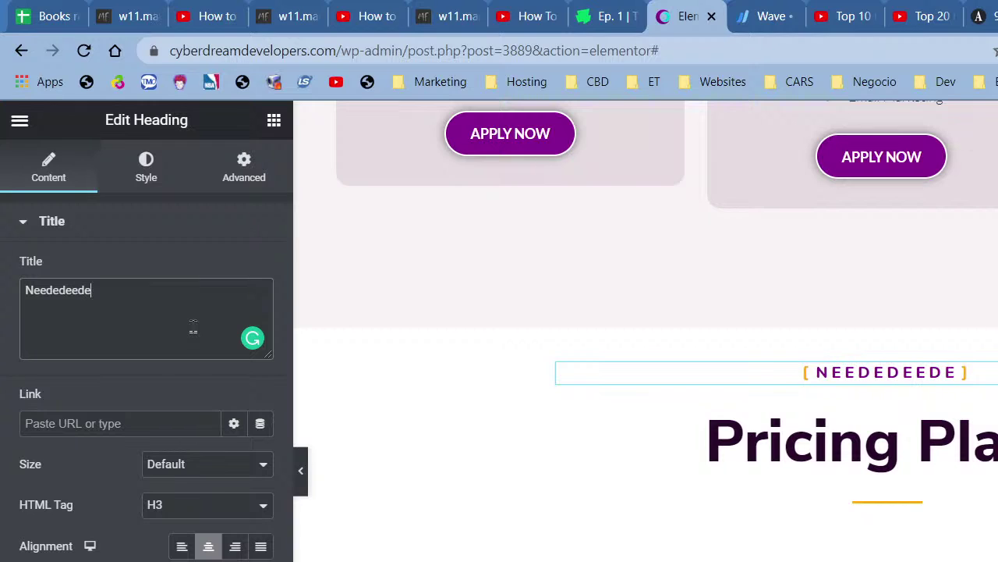
pyautogui.write('4ed44edede')
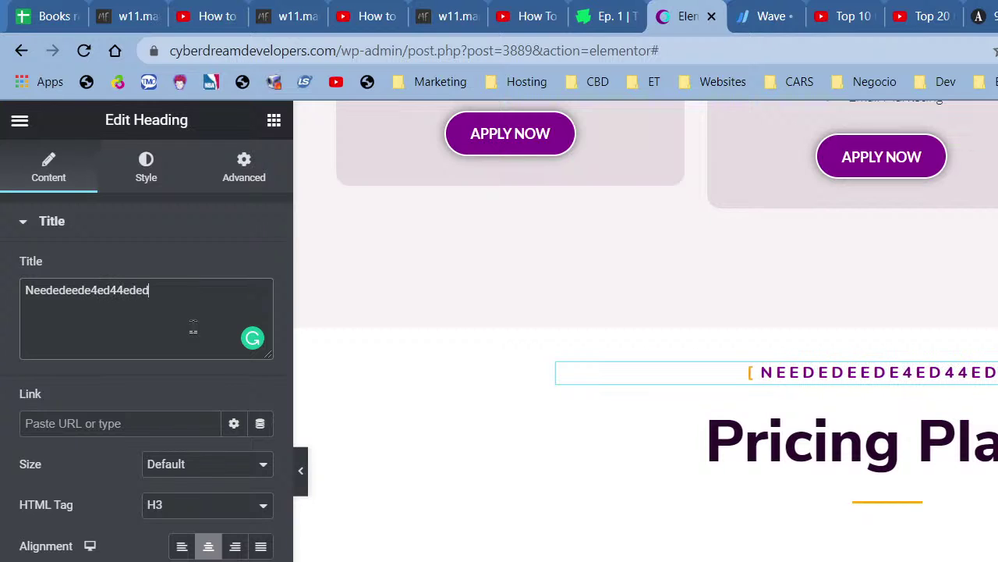
pyautogui.press('BackSpace')
pyautogui.press('BackSpace')
pyautogui.press('BackSpace')
pyautogui.press('BackSpace')
pyautogui.press('BackSpace')
pyautogui.press('BackSpace')
pyautogui.press('BackSpace')
pyautogui.press('BackSpace')
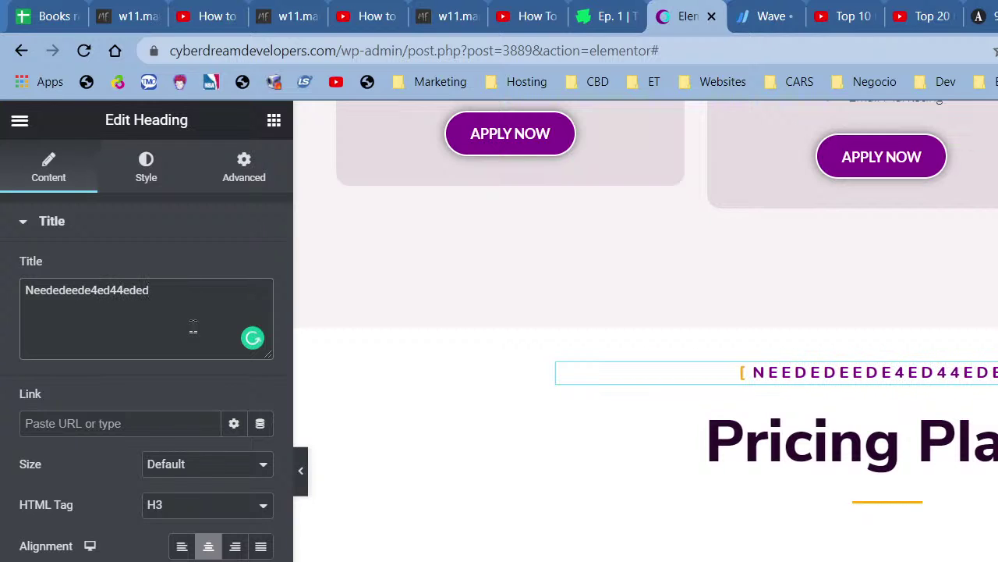
pyautogui.press('BackSpace')
pyautogui.press('BackSpace')
pyautogui.press('BackSpace')
pyautogui.press('BackSpace')
pyautogui.press('BackSpace')
pyautogui.press('BackSpace')
pyautogui.press('BackSpace')
pyautogui.press('BackSpace')
pyautogui.press('BackSpace')
pyautogui.press('BackSpace')
pyautogui.press('BackSpace')
pyautogui.press('BackSpace')
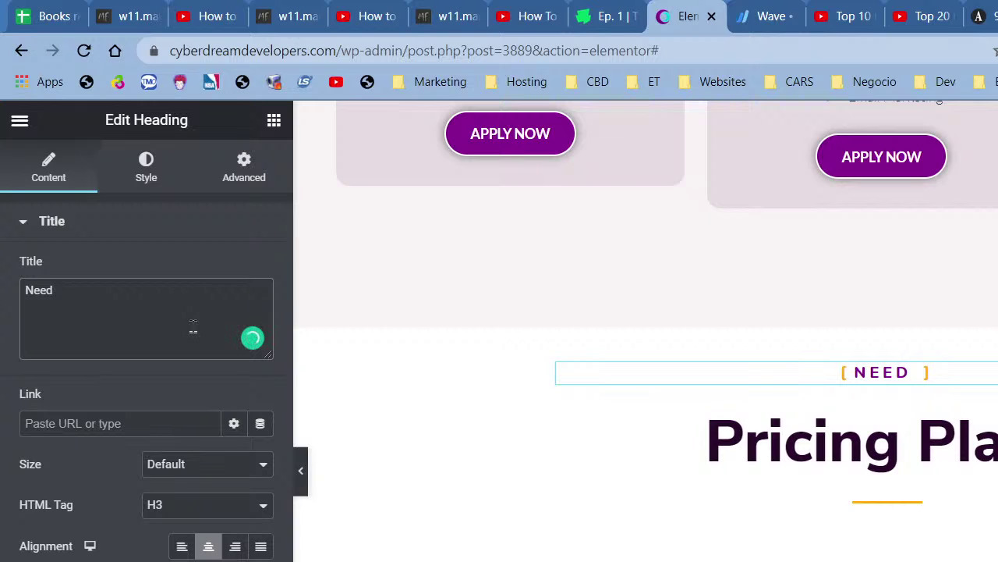
# Retitle the small heading above "Pricing Plans" in the Plus section as "Need A Client Generation System?".
pyautogui.write('Need A C')
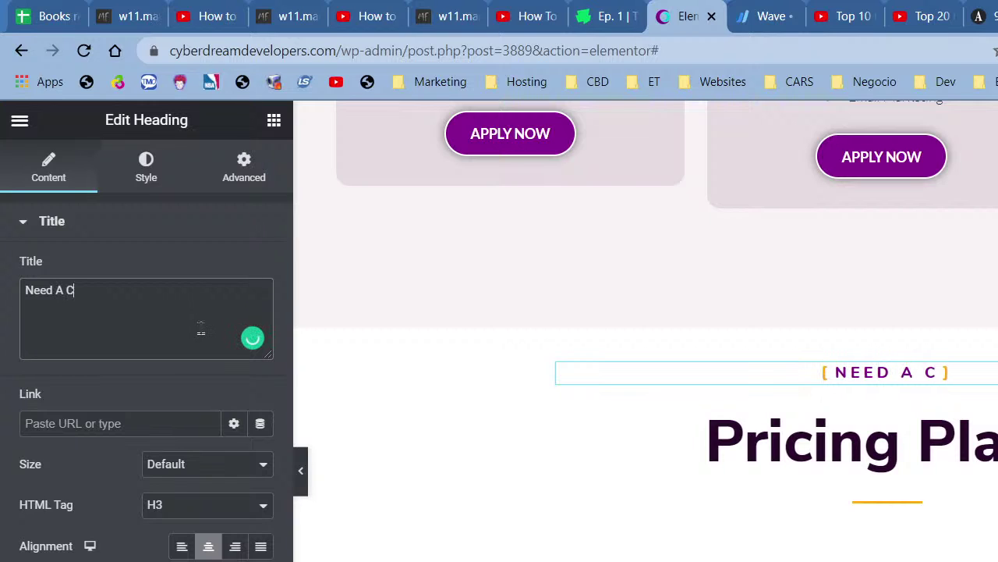
pyautogui.write('lient')
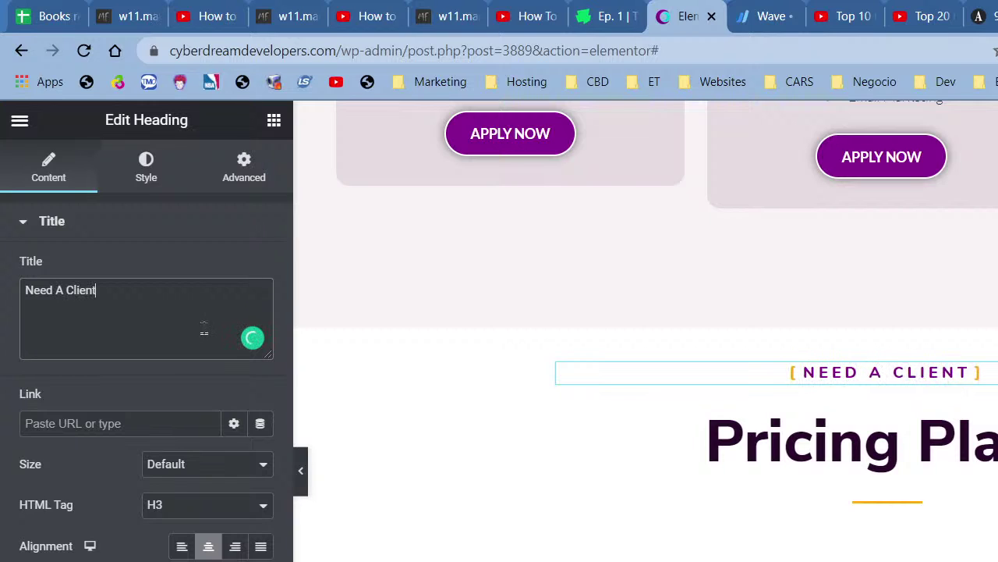
pyautogui.write(' Ge')
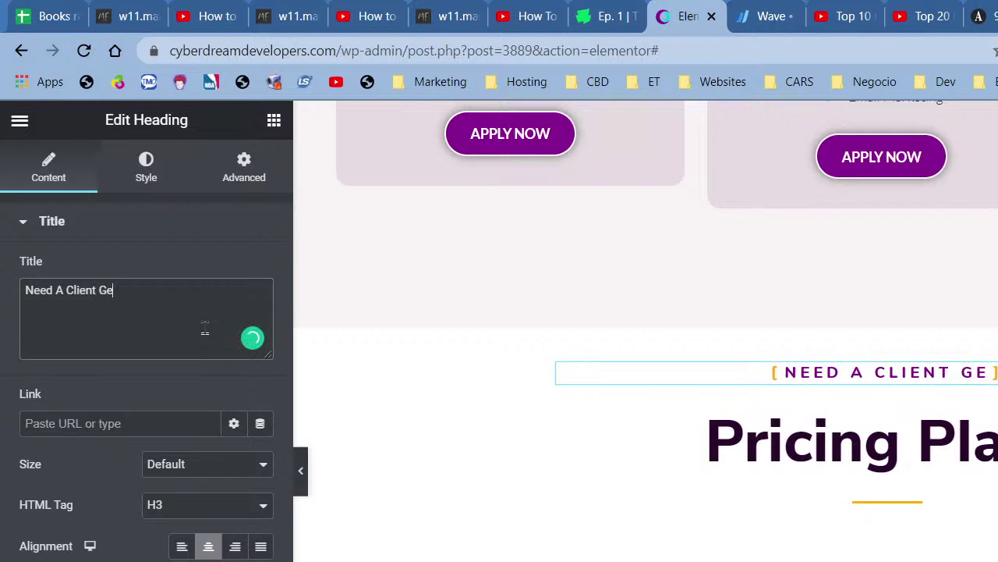
pyautogui.write('neration')
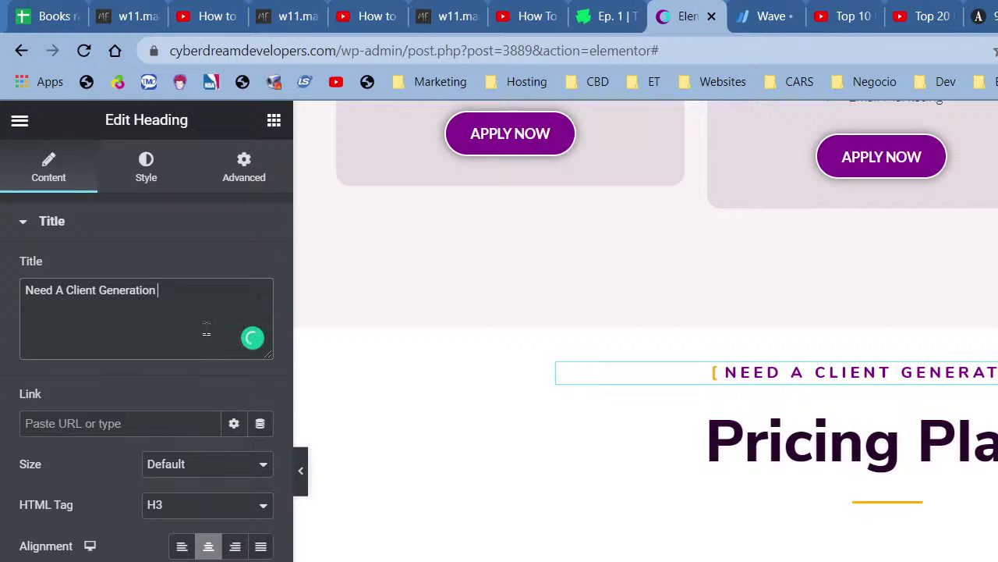
pyautogui.write(' Syste')
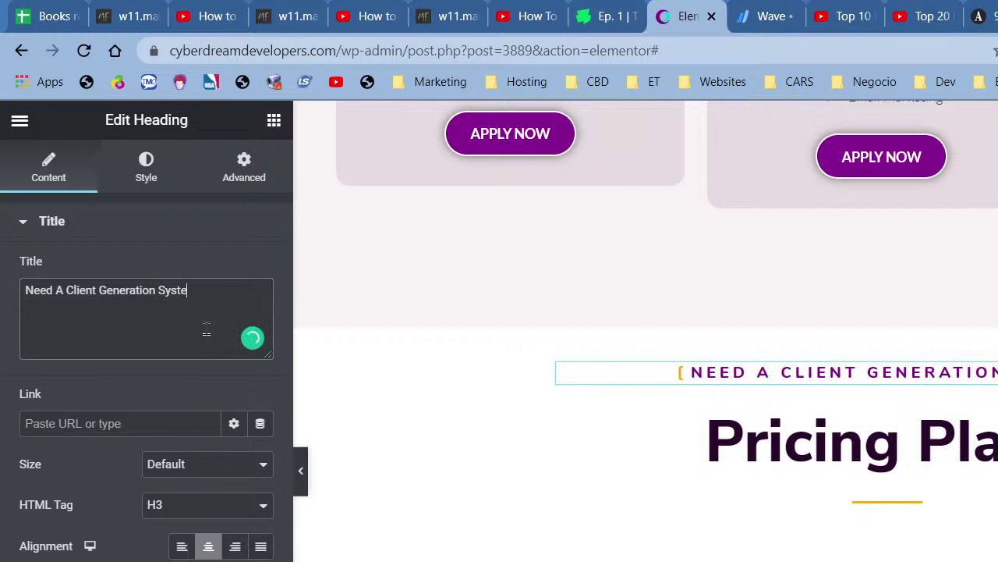
pyautogui.write('m?')
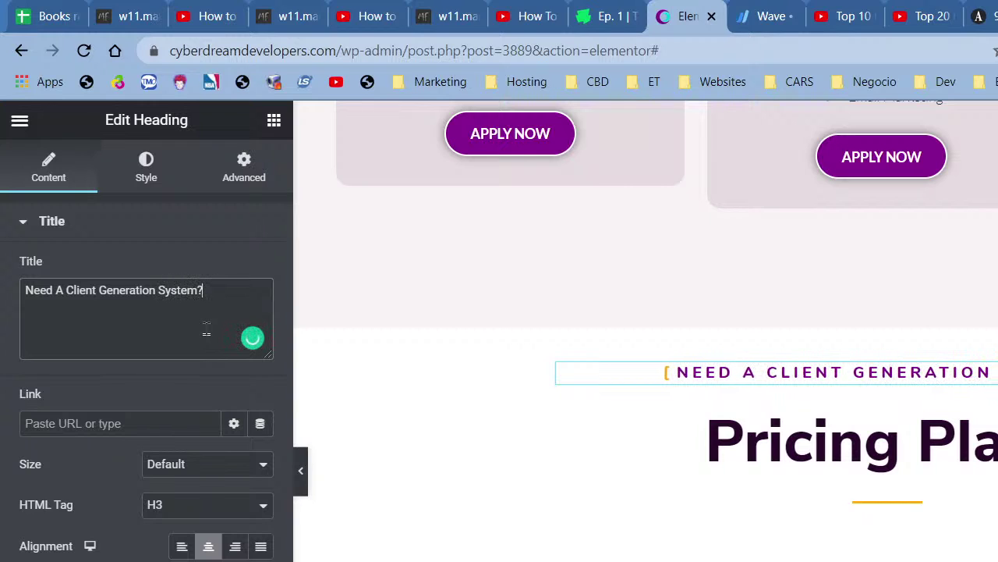
# Replace the Plus section's main "Pricing Plans" heading text with "Convert Visitors To Clients".
pyautogui.click(740, 412)
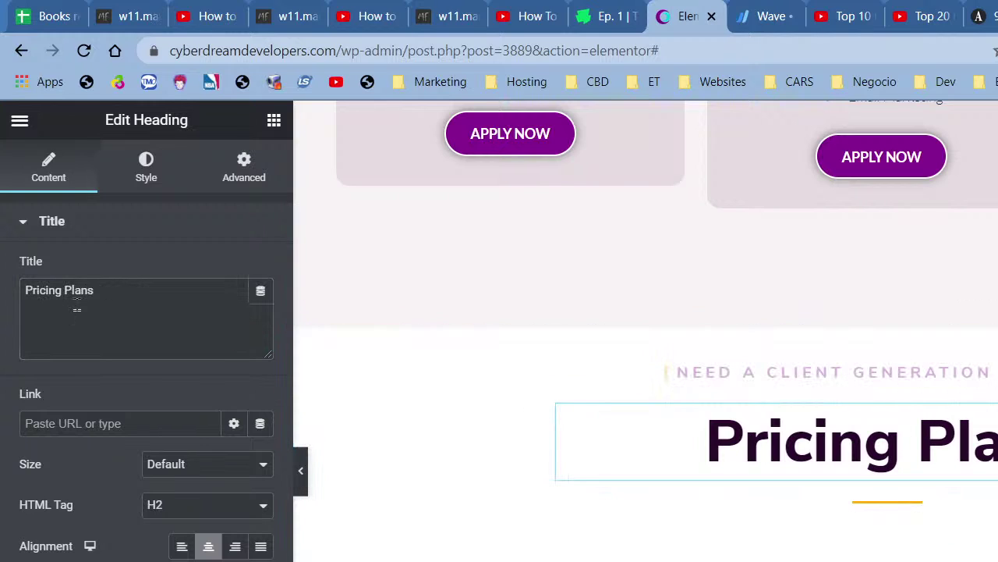
pyautogui.write('C')
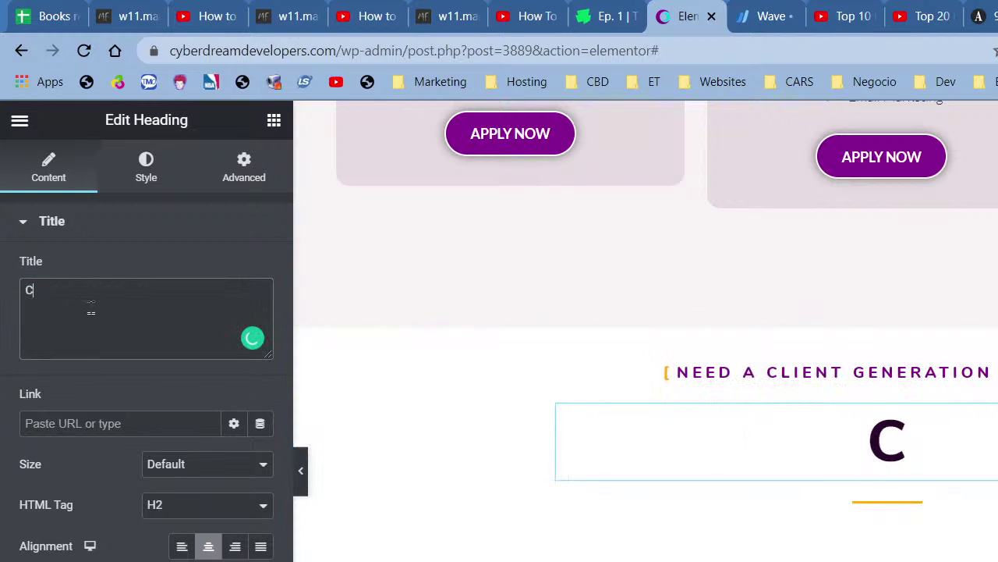
pyautogui.write('onvert ')
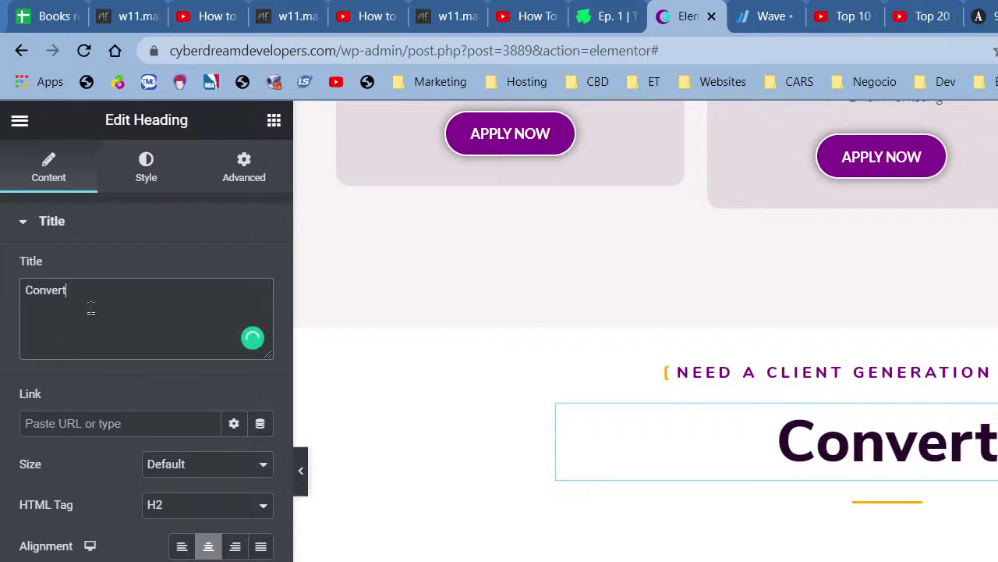
pyautogui.write('Visi')
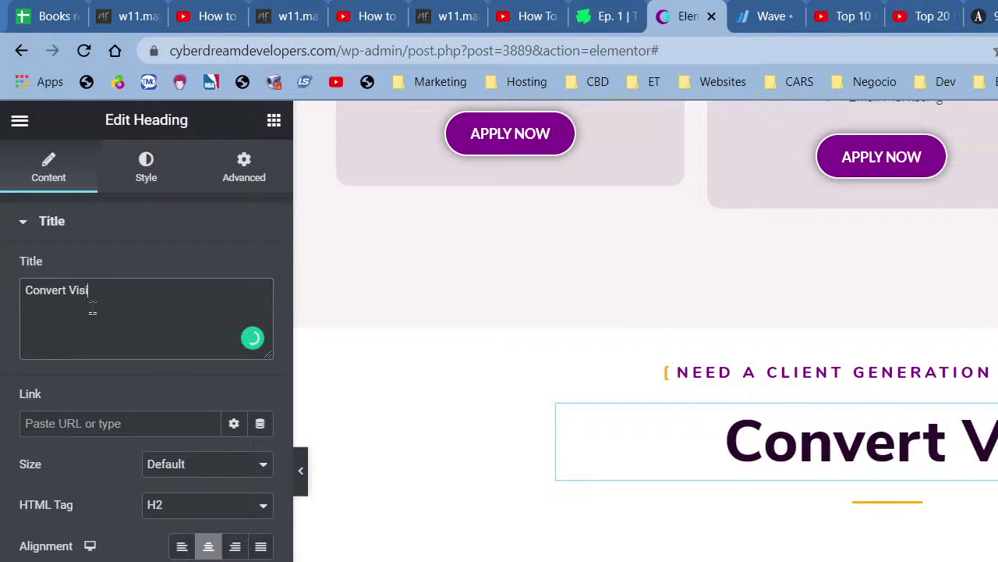
pyautogui.write('o')
pyautogui.press('BackSpace')
pyautogui.write('t')
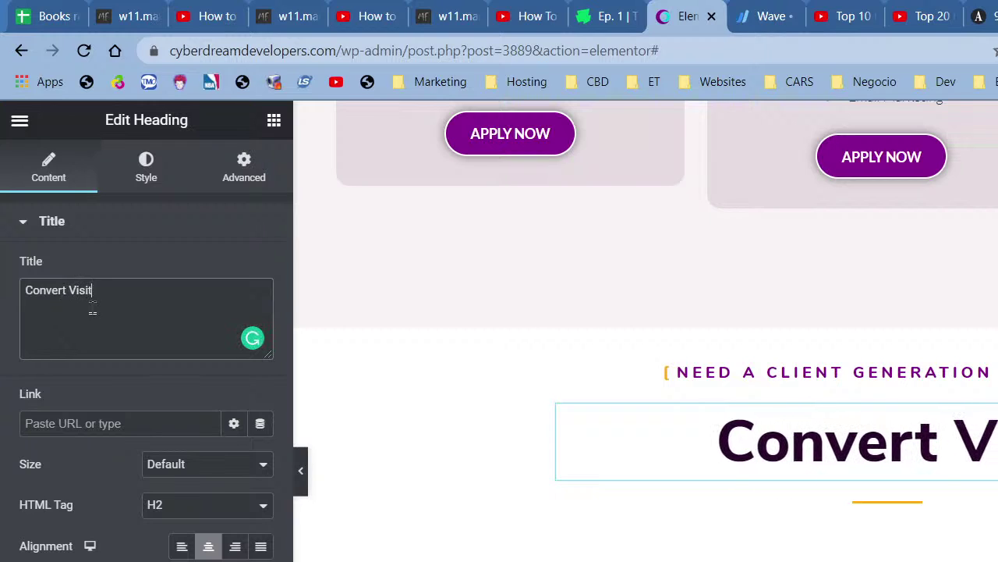
pyautogui.write('ors')
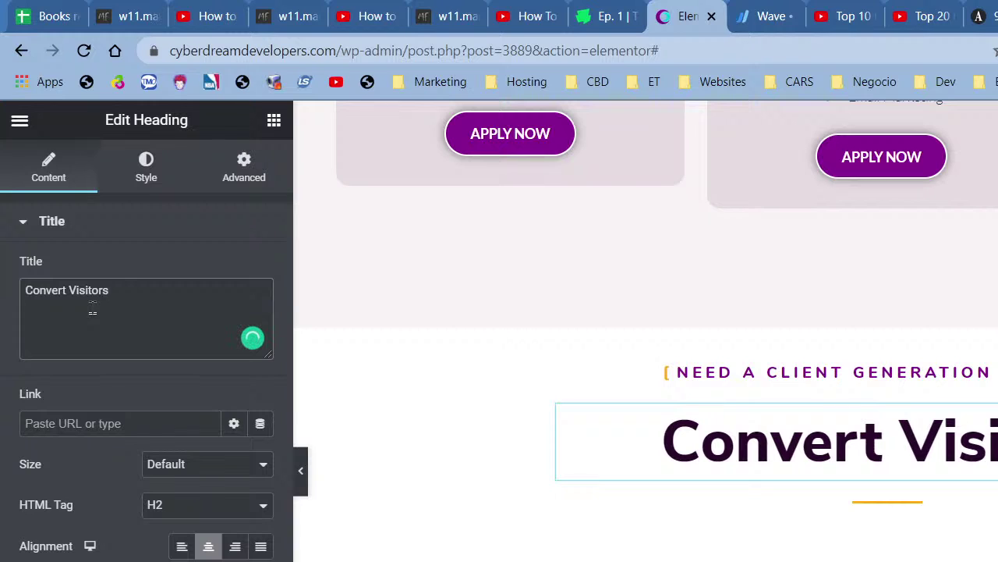
pyautogui.write('To ')
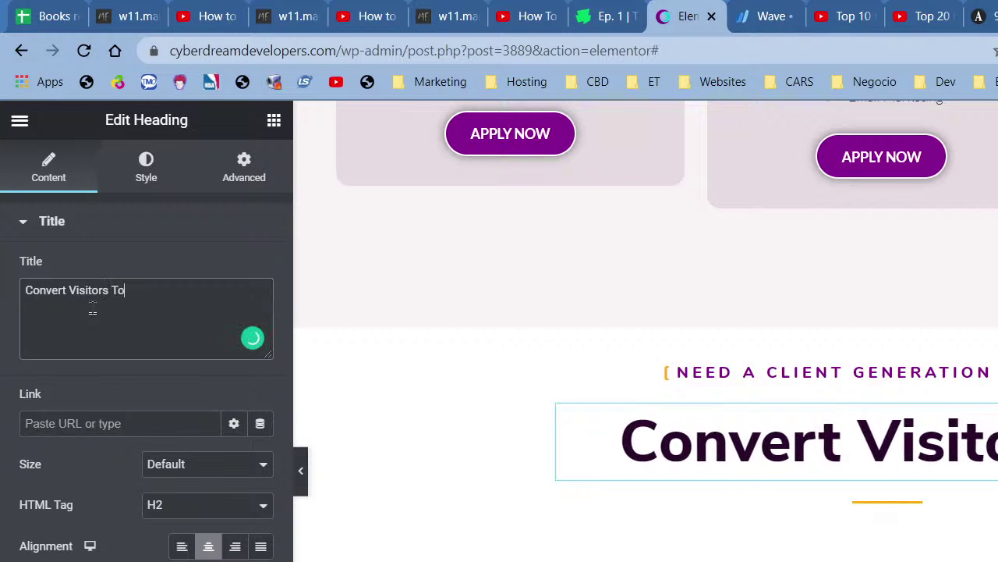
pyautogui.write('Clie')
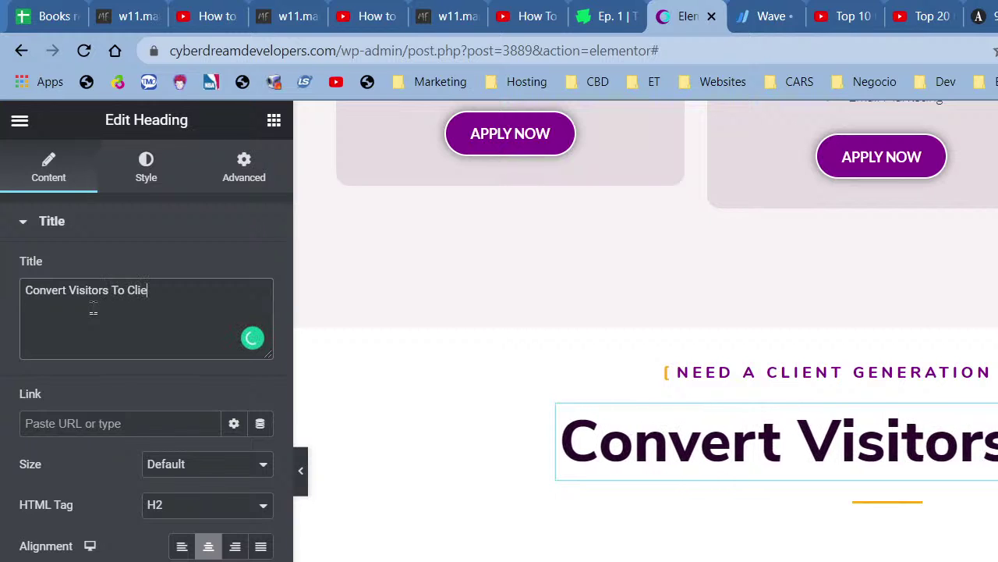
pyautogui.write('nts')
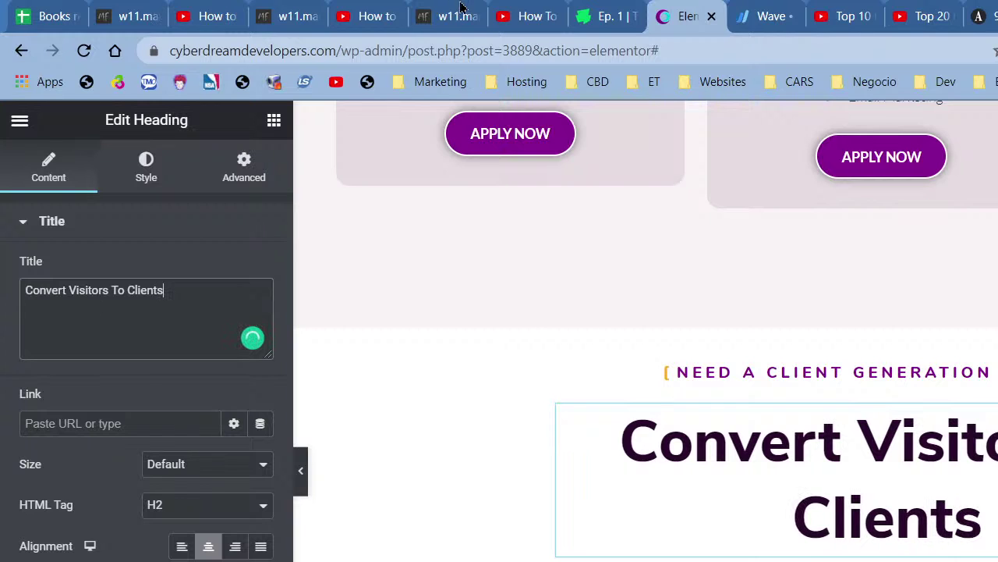
# Switch the main heading's font size unit to pixels and set the size to 54 px.
pyautogui.click(129, 175)
pyautogui.click(260, 310)
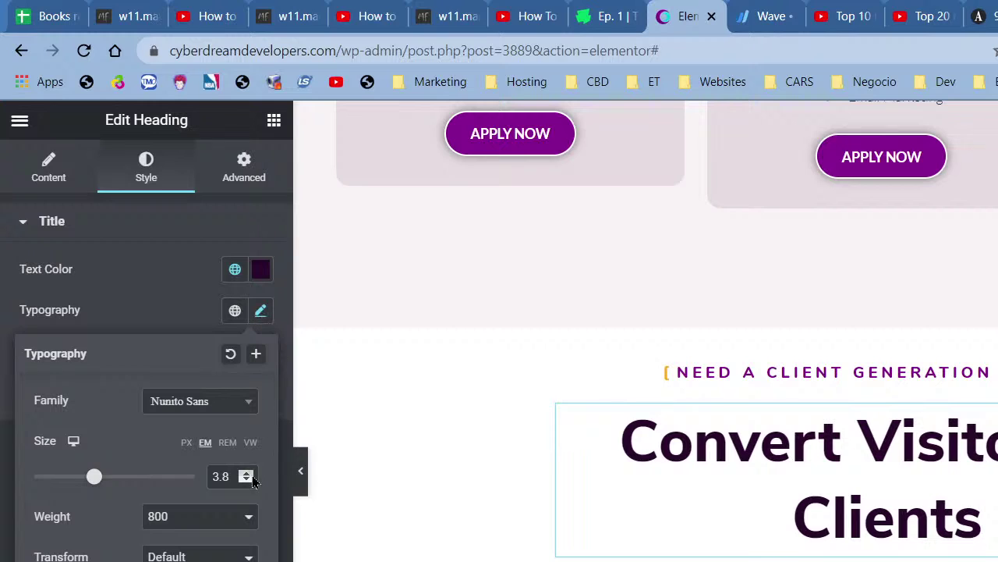
pyautogui.click(187, 443)
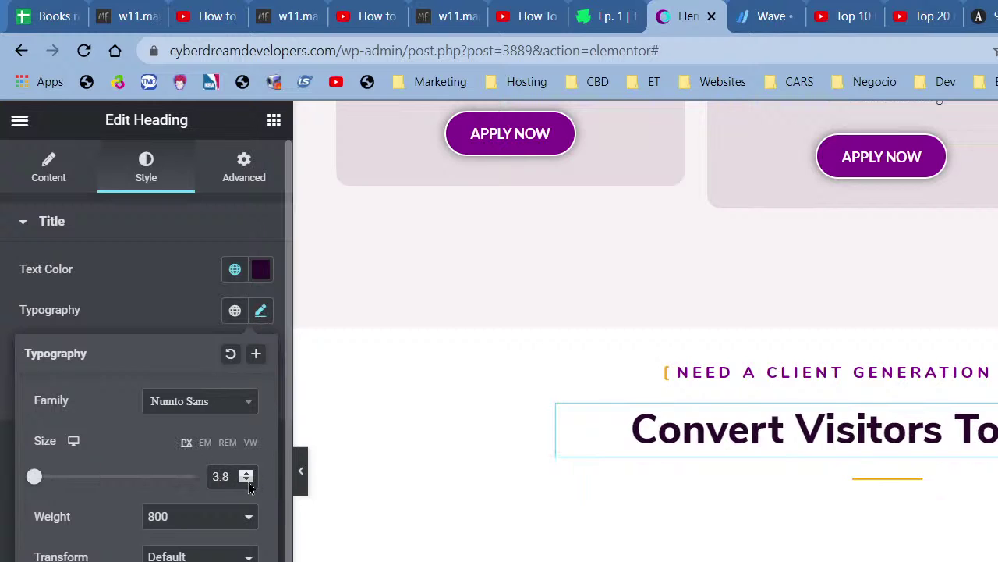
pyautogui.click(245, 473)
pyautogui.moveTo(245, 474); pyautogui.dragTo(243, 479)
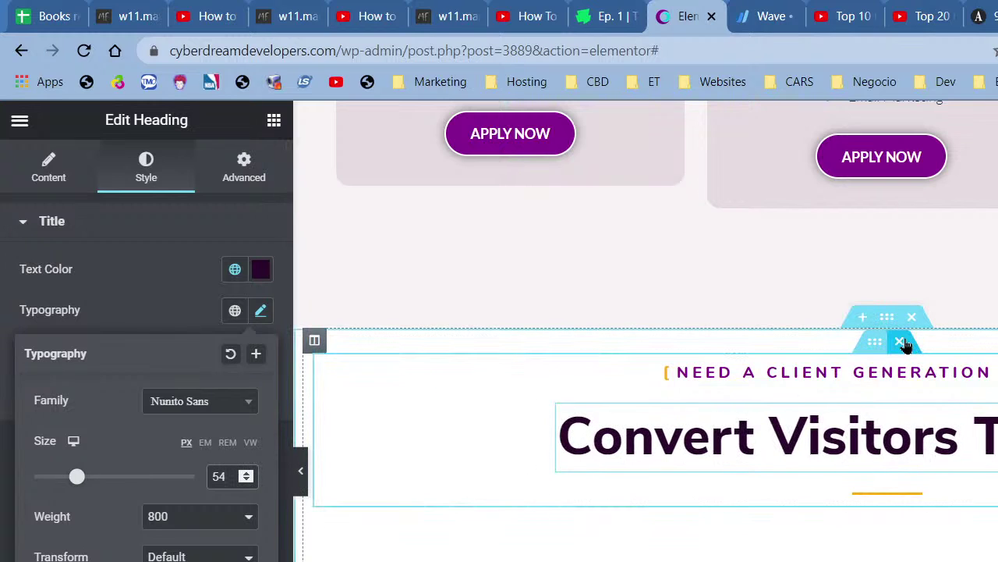
# Set the top margin of the Plus section to 90 px.
pyautogui.rightClick(893, 332)
pyautogui.click(947, 335)
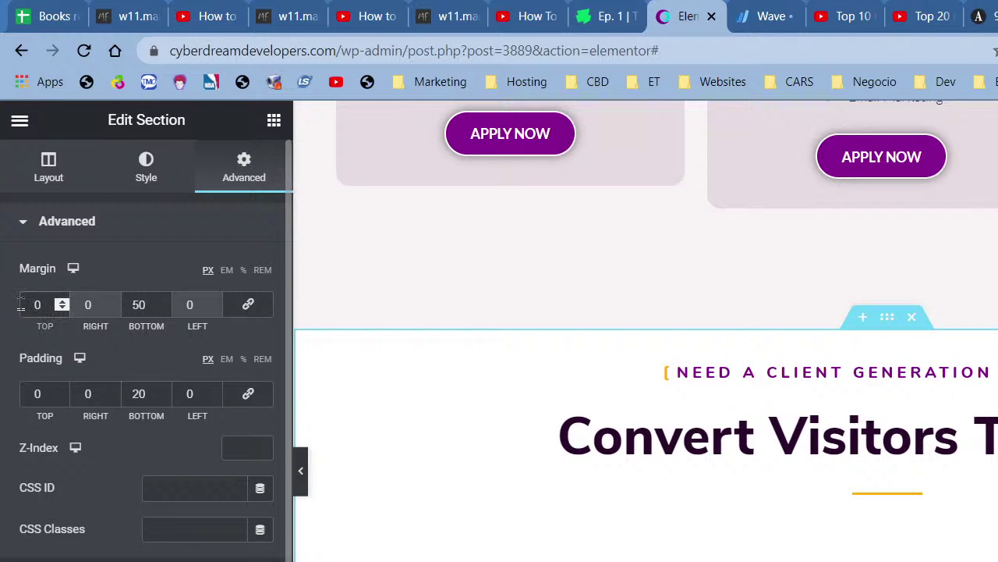
pyautogui.write('6')
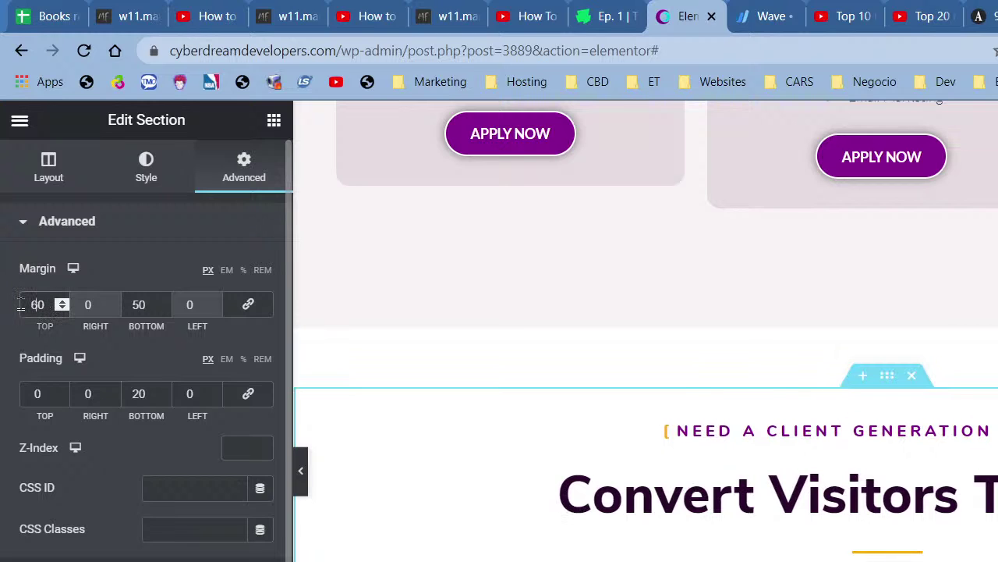
pyautogui.press('BackSpace')
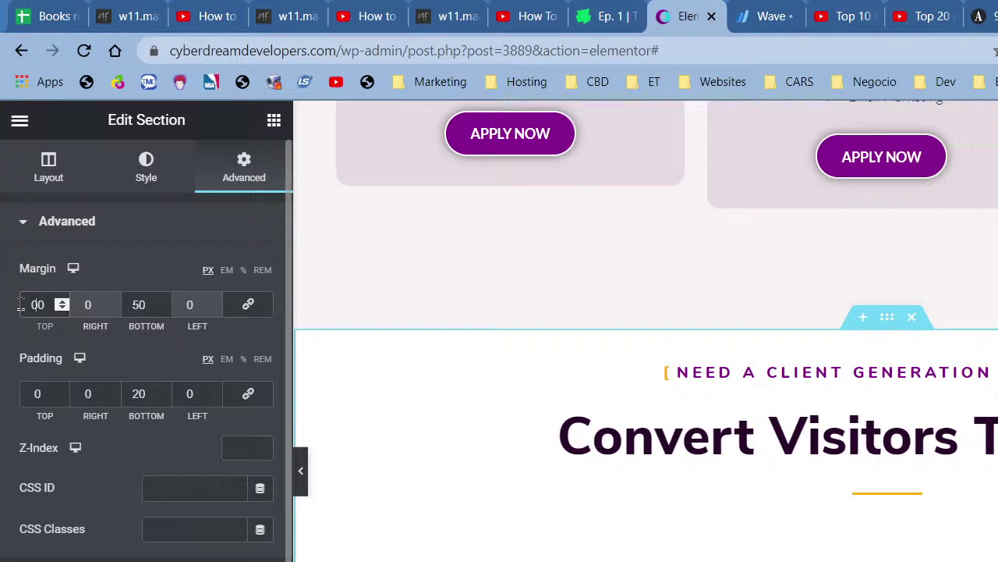
pyautogui.write('9')
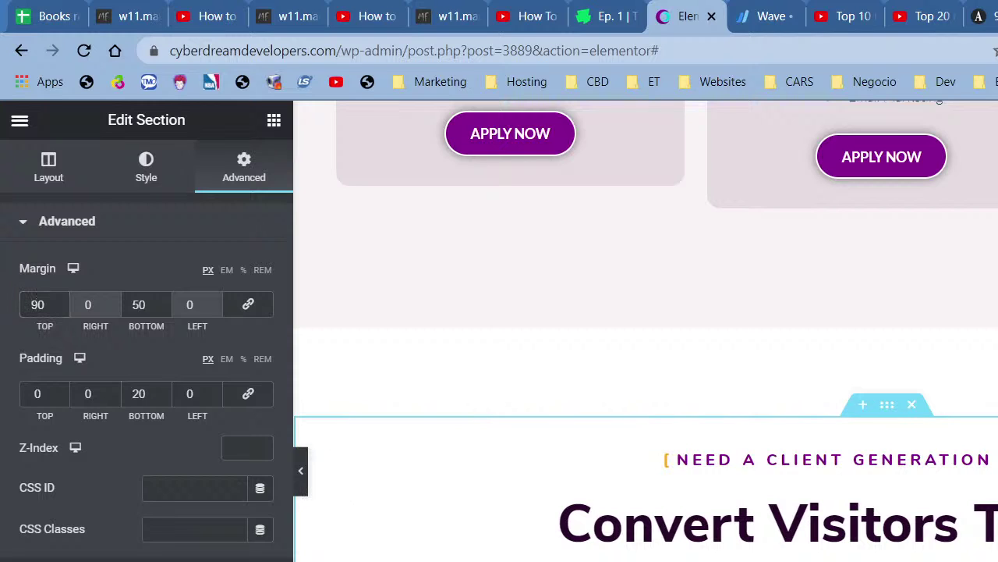
# Hide the editor panel and review the pricing sections above the "Convert Visitors To Clients" heading at full width.
pyautogui.click(301, 468)
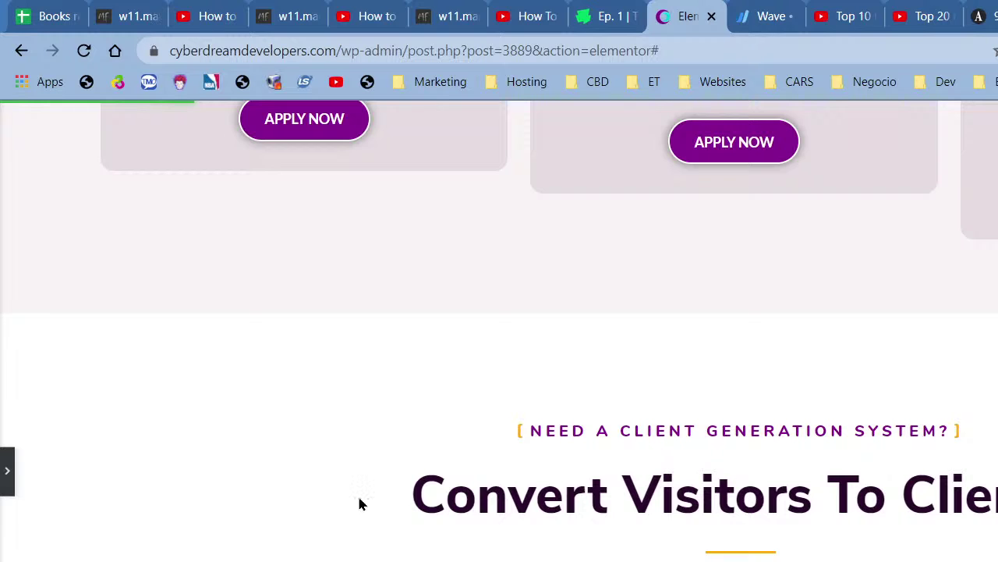
pyautogui.scroll(3, 359, 503)
pyautogui.scroll(14, 359, 503)
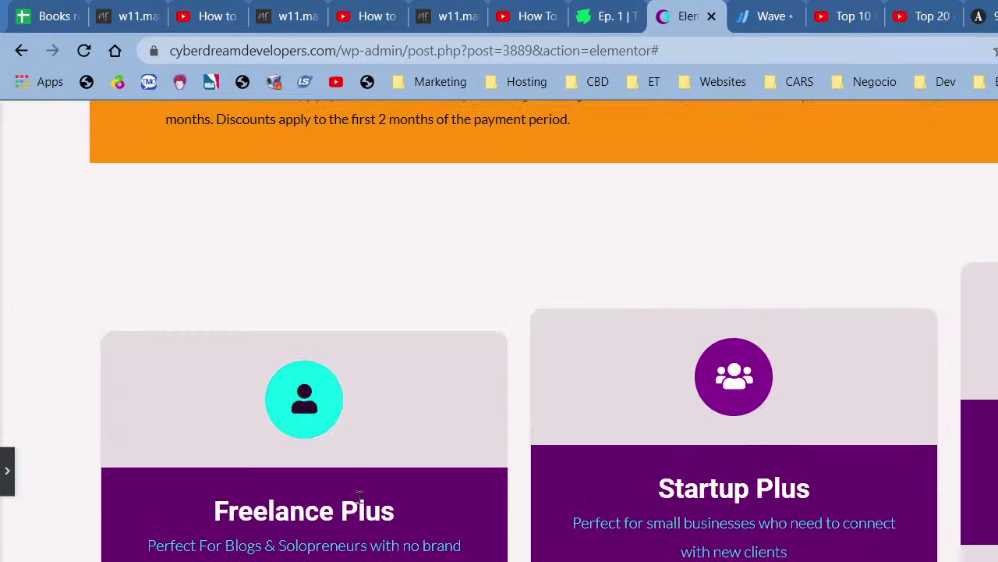
pyautogui.scroll(3, 359, 497)
pyautogui.scroll(12, 359, 503)
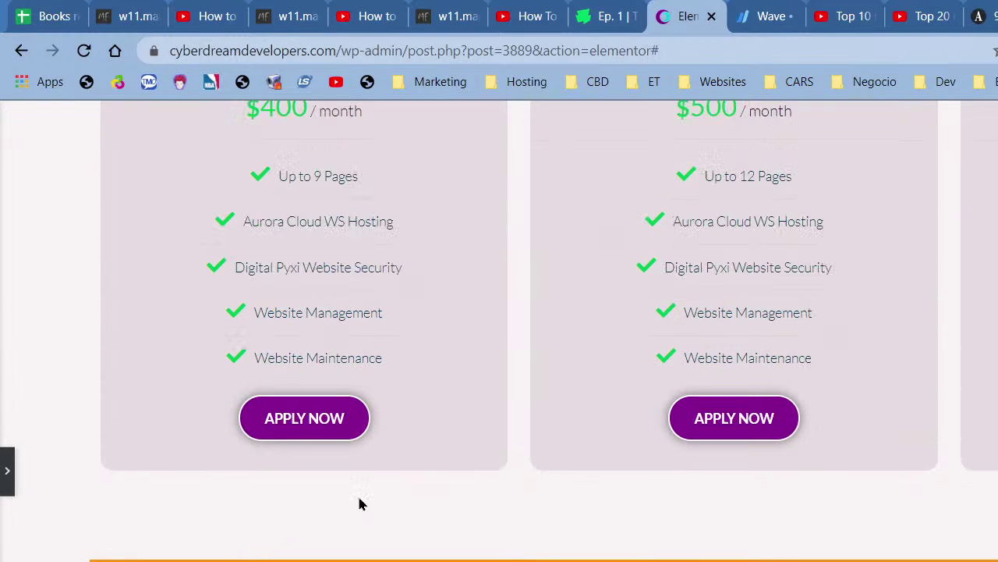
# Review the basic and Plus pricing tables, the payment note and the "Convert Visitors To Clients" section at full width.
pyautogui.scroll(-15, 359, 503)
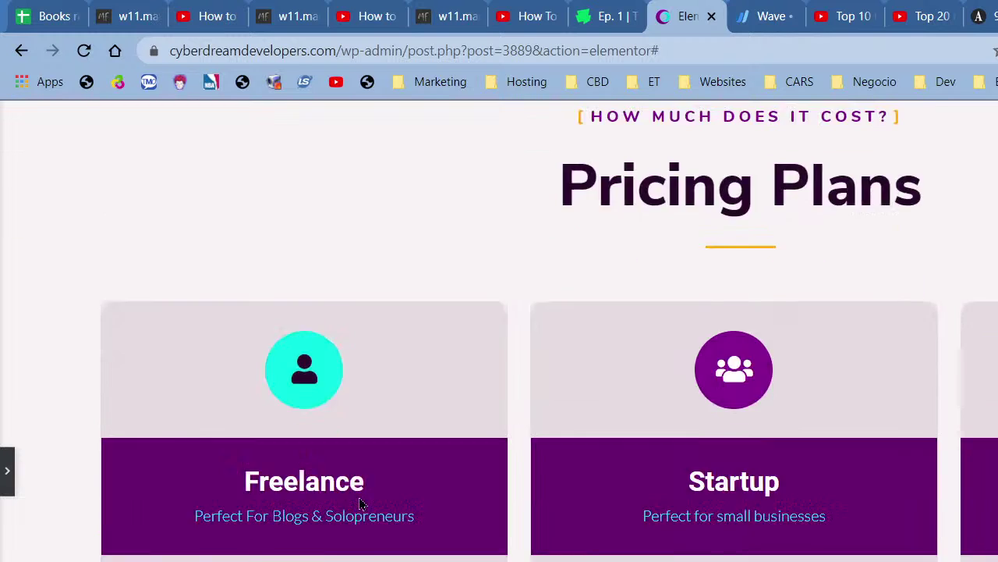
pyautogui.scroll(-15, 358, 496)
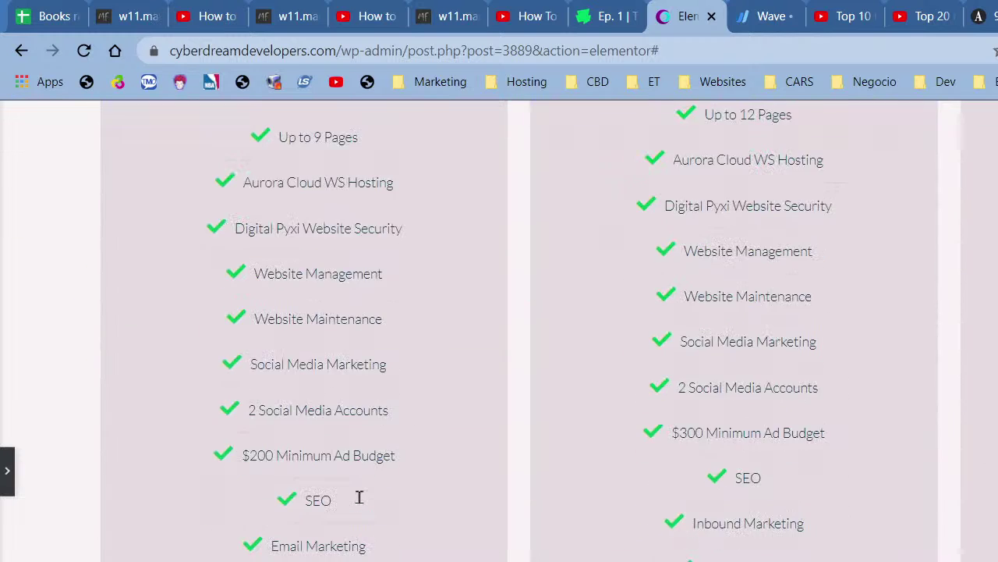
pyautogui.scroll(-20, 358, 496)
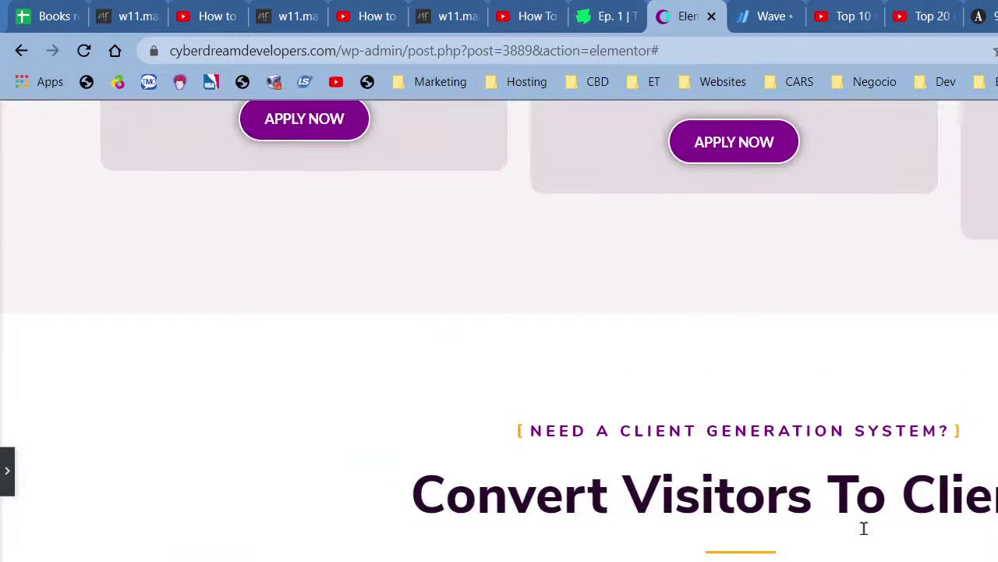
pyautogui.scroll(-10, 765, 471)
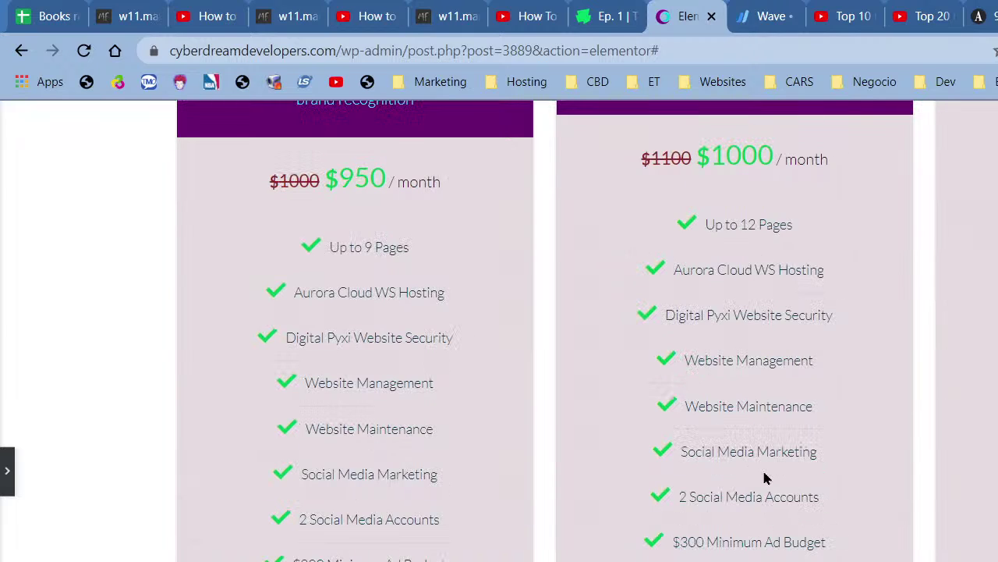
pyautogui.scroll(-15, 764, 478)
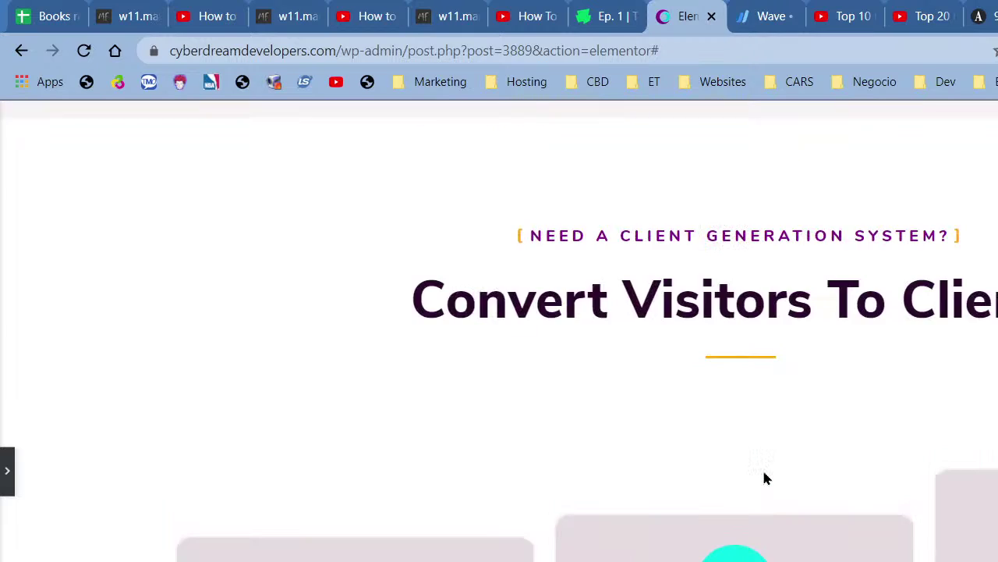
pyautogui.scroll(15, 764, 478)
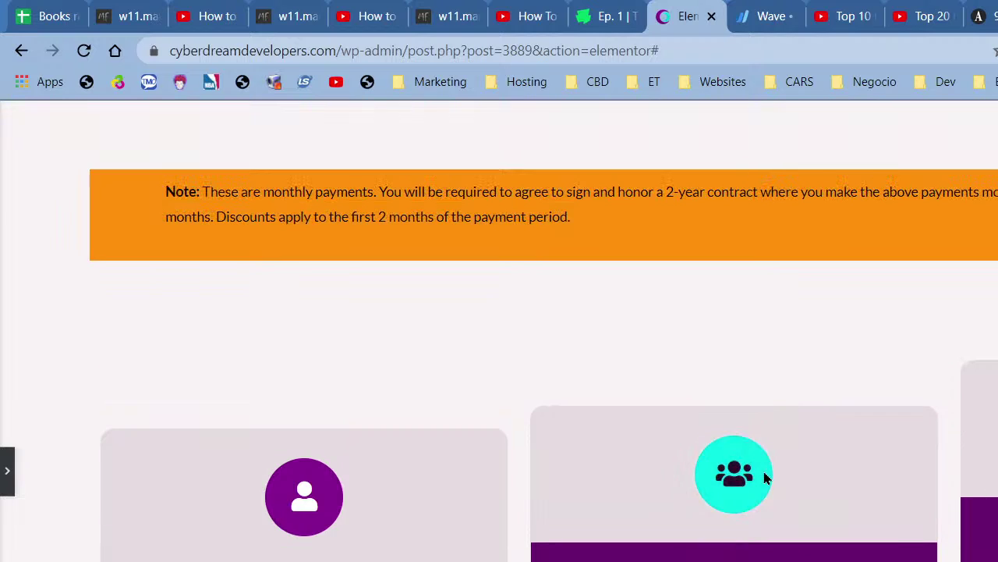
pyautogui.scroll(2, 765, 476)
pyautogui.scroll(-5, 765, 477)
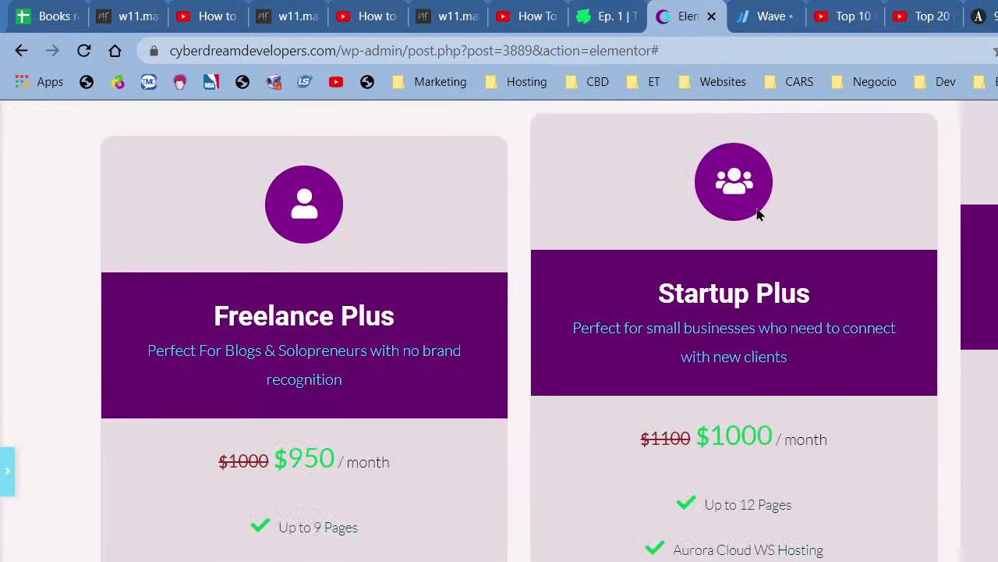
# Delete the inner section with the duplicate Plus pricing tables below the orange payment note in the upper pricing section.
pyautogui.scroll(1, 765, 234)
pyautogui.hotkey('ctrl', 'p')
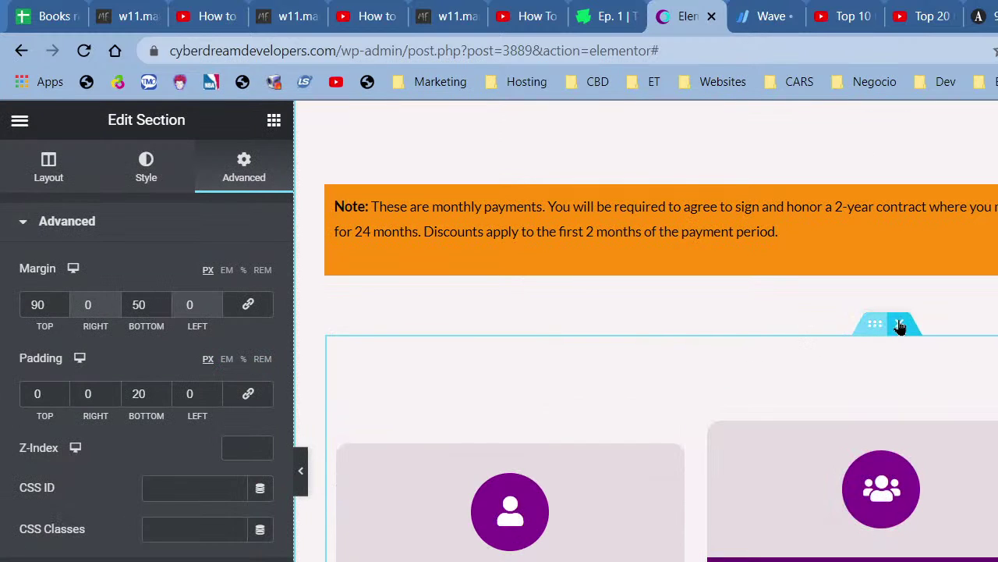
pyautogui.press('Delete')
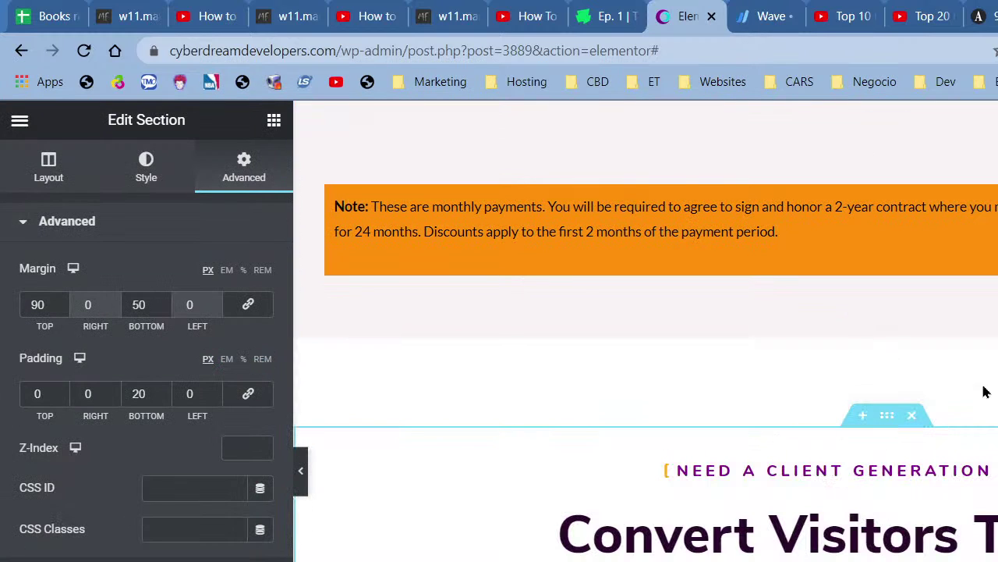
pyautogui.hotkey('ctrl', 'z')
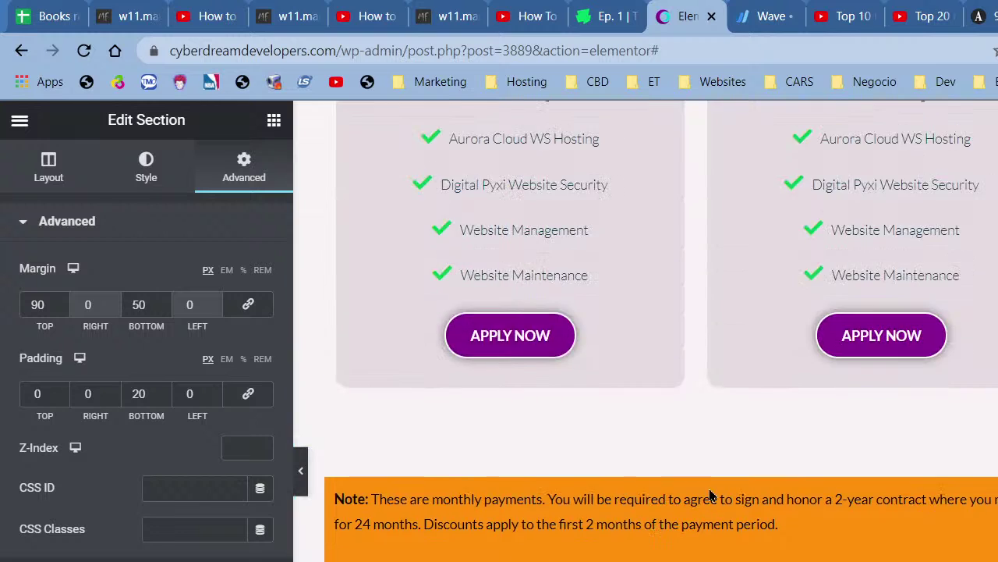
# Compare the backgrounds and spacing of the "Pricing Plans" section and the Plus section at full width.
pyautogui.scroll(10, 708, 495)
pyautogui.rightClick(443, 287)
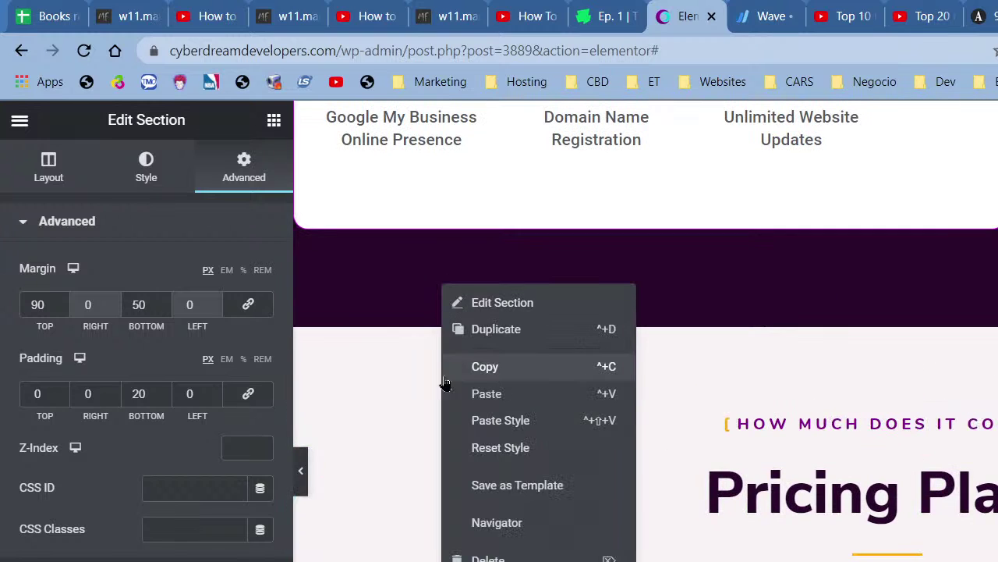
pyautogui.click(301, 474)
pyautogui.click(301, 473)
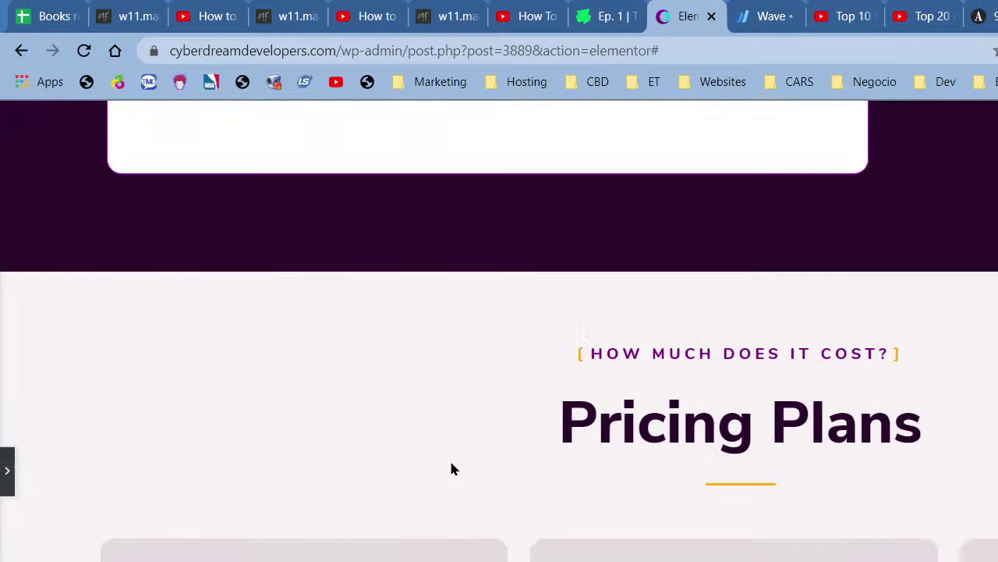
pyautogui.scroll(-8, 452, 468)
pyautogui.scroll(-10, 521, 437)
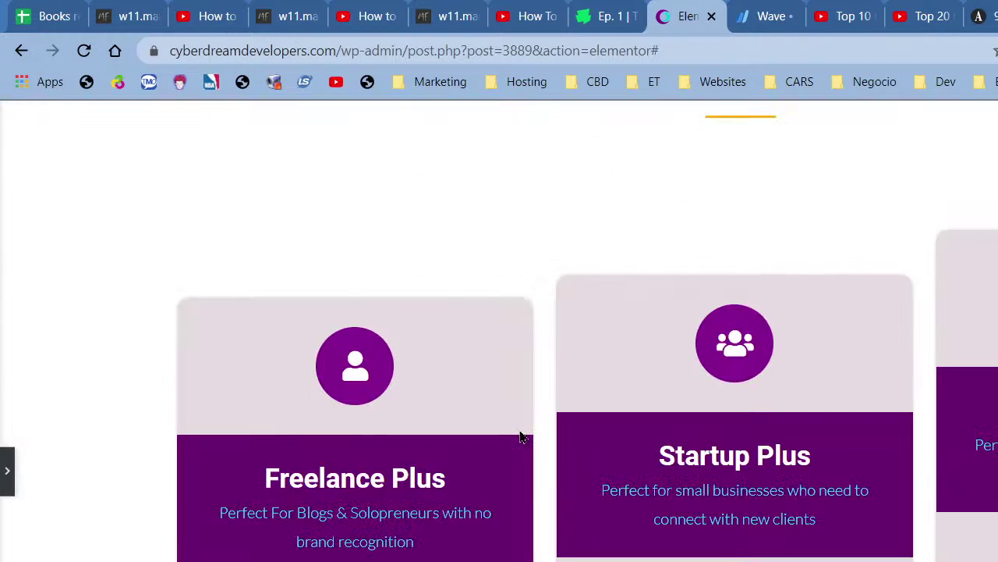
pyautogui.scroll(-5, 521, 437)
pyautogui.scroll(15, 521, 437)
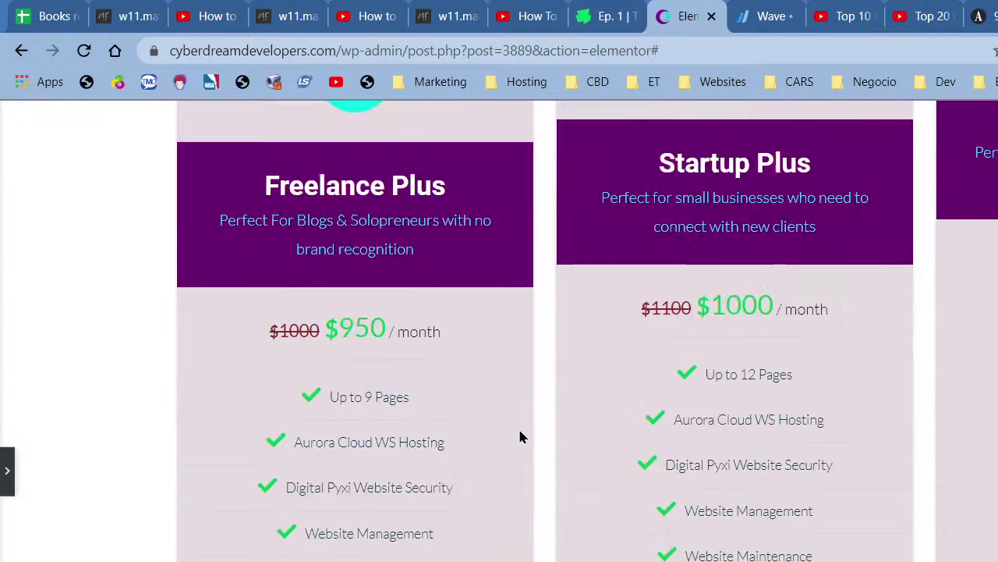
pyautogui.scroll(10, 521, 437)
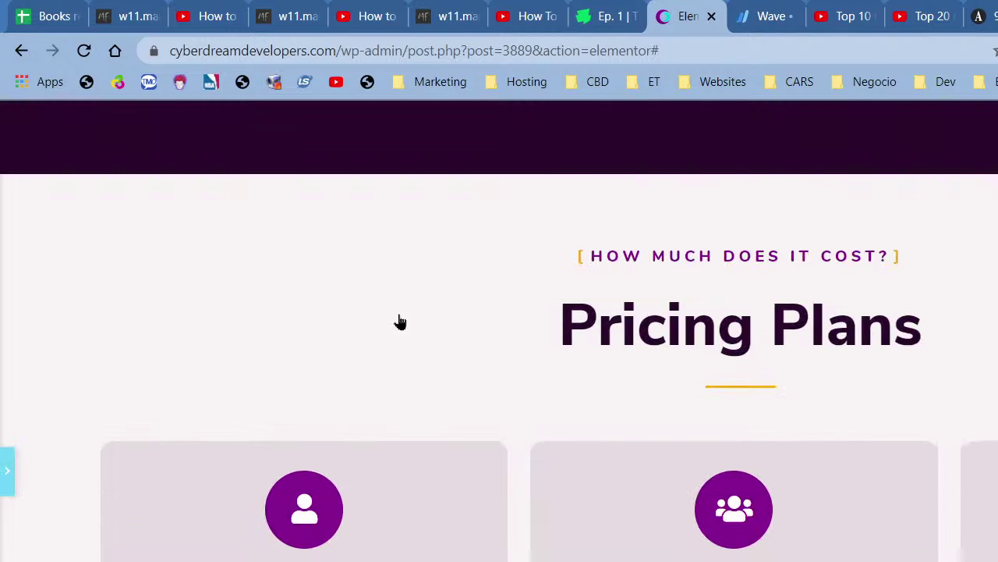
pyautogui.scroll(-5, 702, 491)
pyautogui.scroll(10, 702, 488)
# Copy the upper pricing section and paste its style onto the column holding the "Convert Visitors To Clients" heading.
pyautogui.click(333, 335)
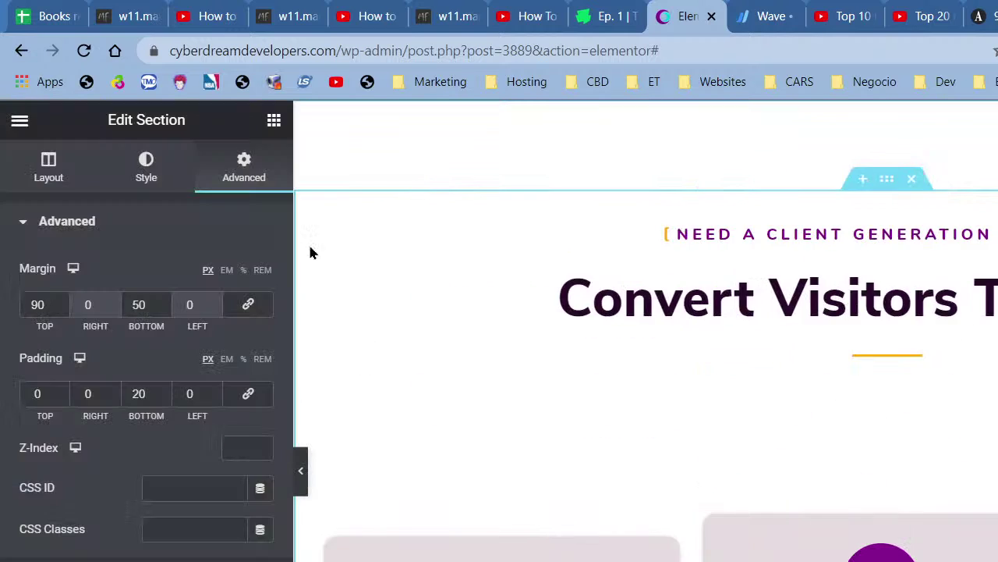
pyautogui.scroll(1, 333, 259)
pyautogui.rightClick(343, 267)
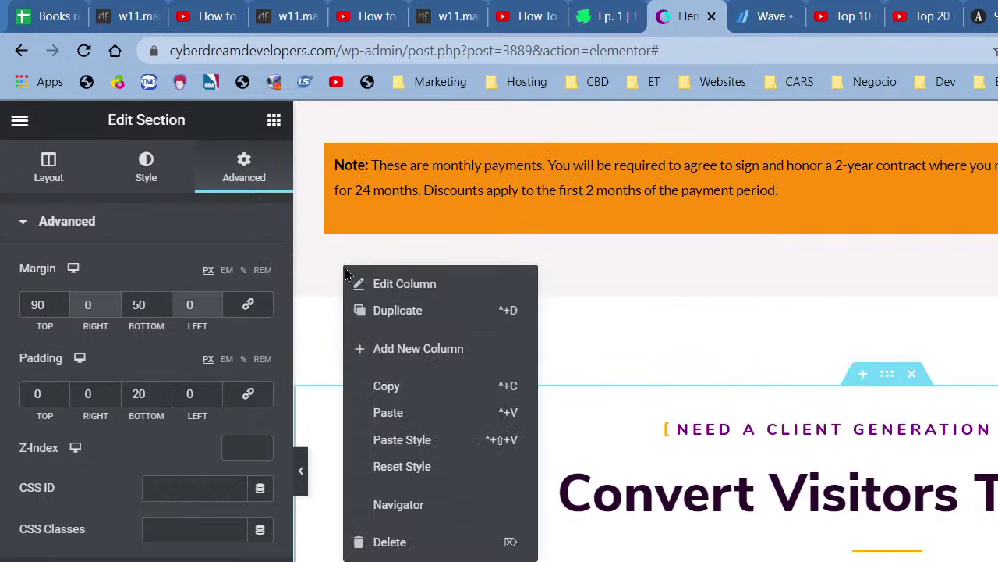
pyautogui.rightClick(324, 280)
pyautogui.click(396, 370)
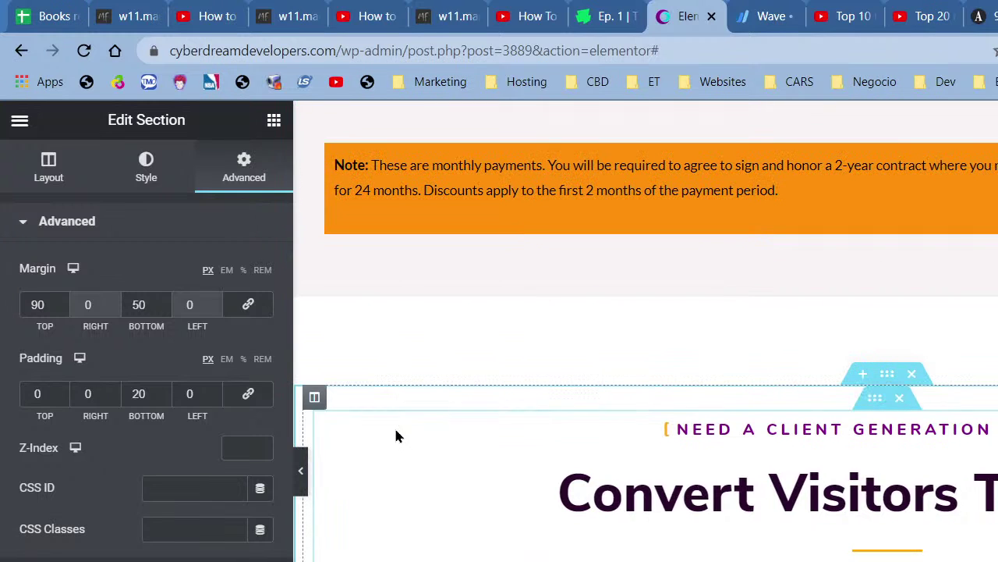
pyautogui.rightClick(363, 401)
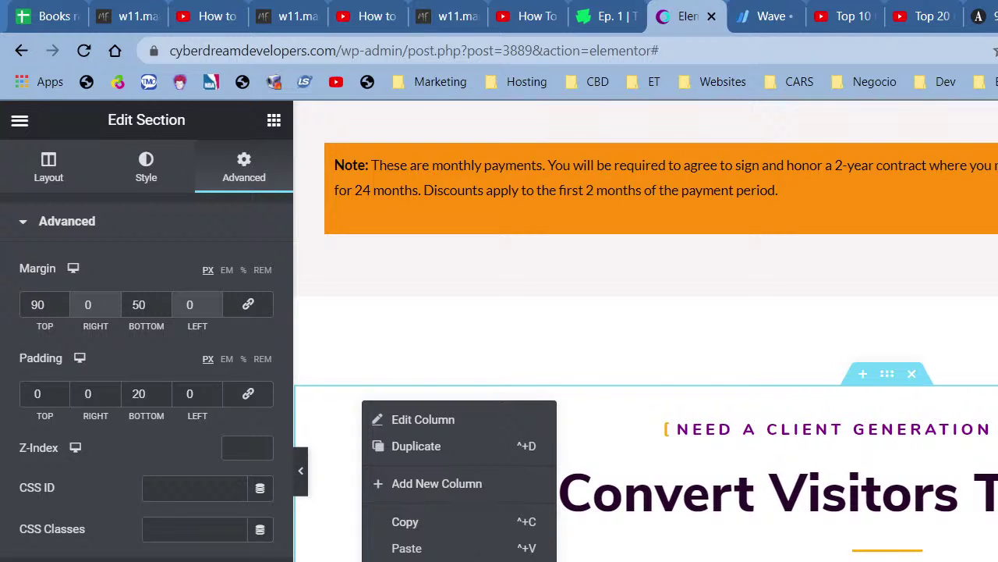
pyautogui.click(407, 547)
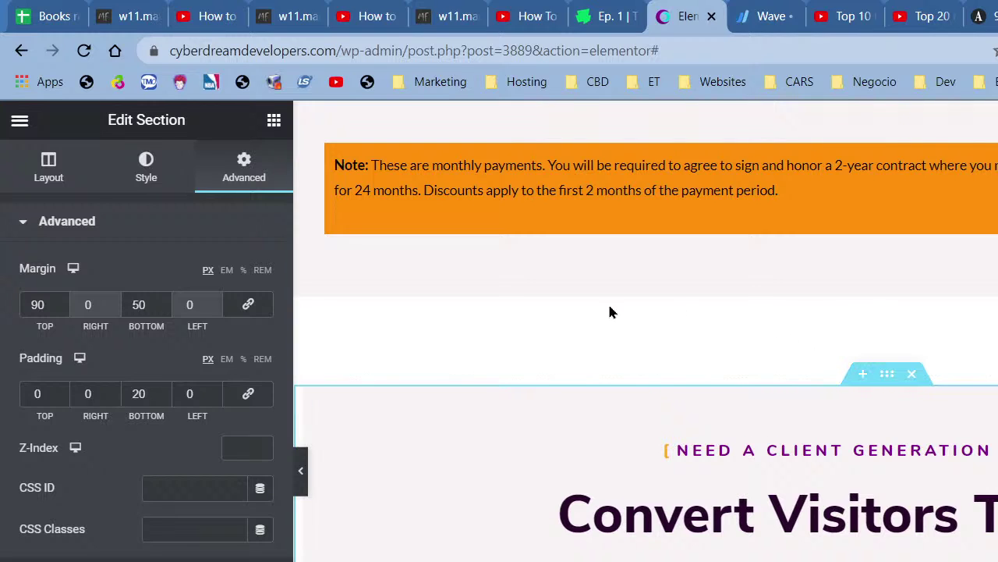
# Examine the Plus section's background, side edges and the gap above it at full width and in the editor.
pyautogui.scroll(1, 610, 312)
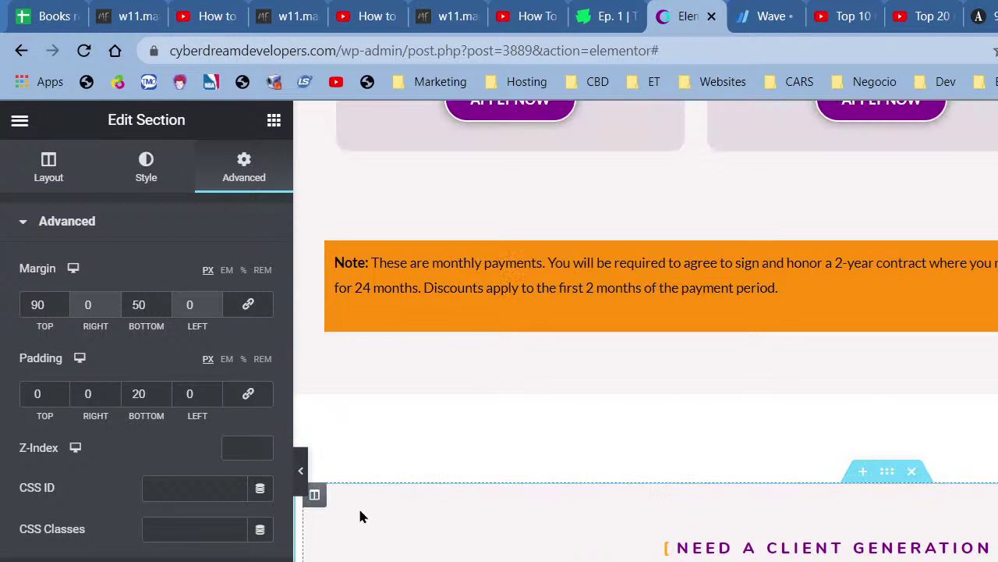
pyautogui.click(302, 474)
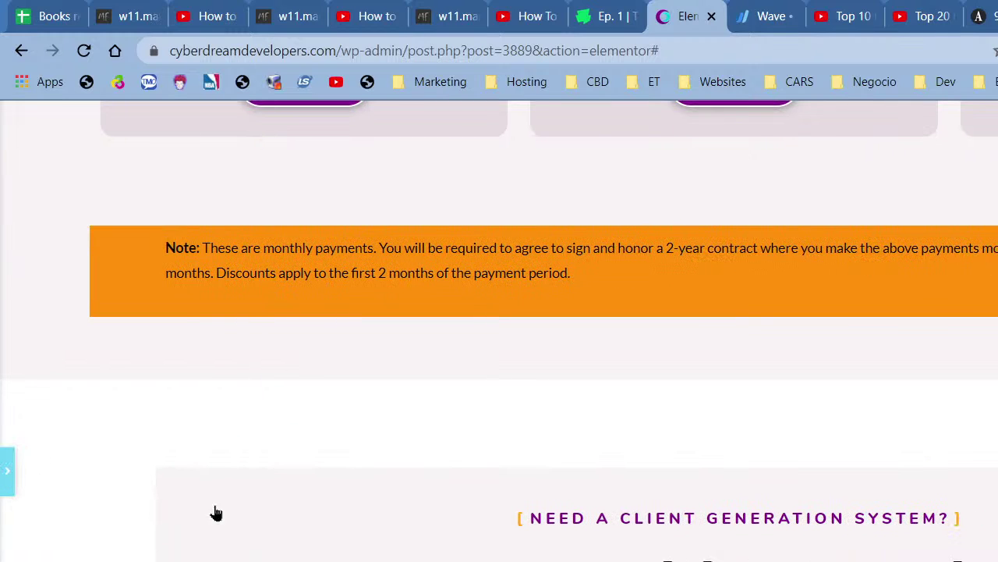
pyautogui.click(654, 481)
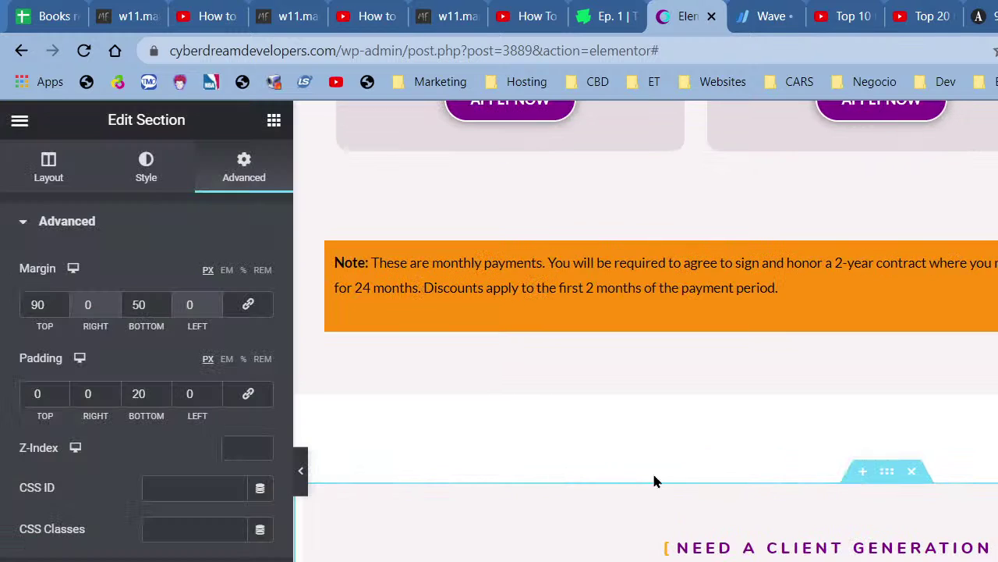
pyautogui.rightClick(848, 428)
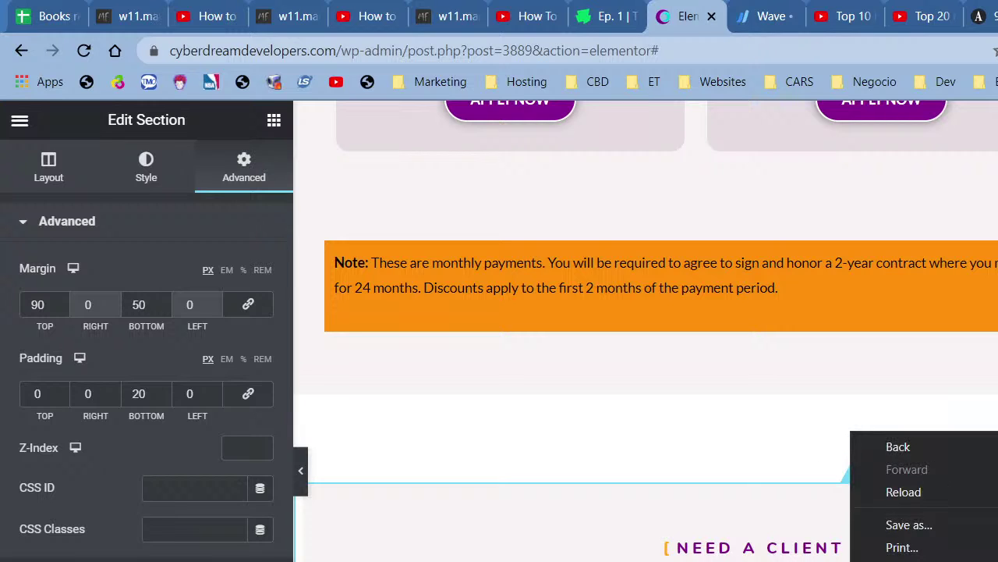
pyautogui.click(579, 434)
pyautogui.rightClick(580, 434)
pyautogui.click(329, 452)
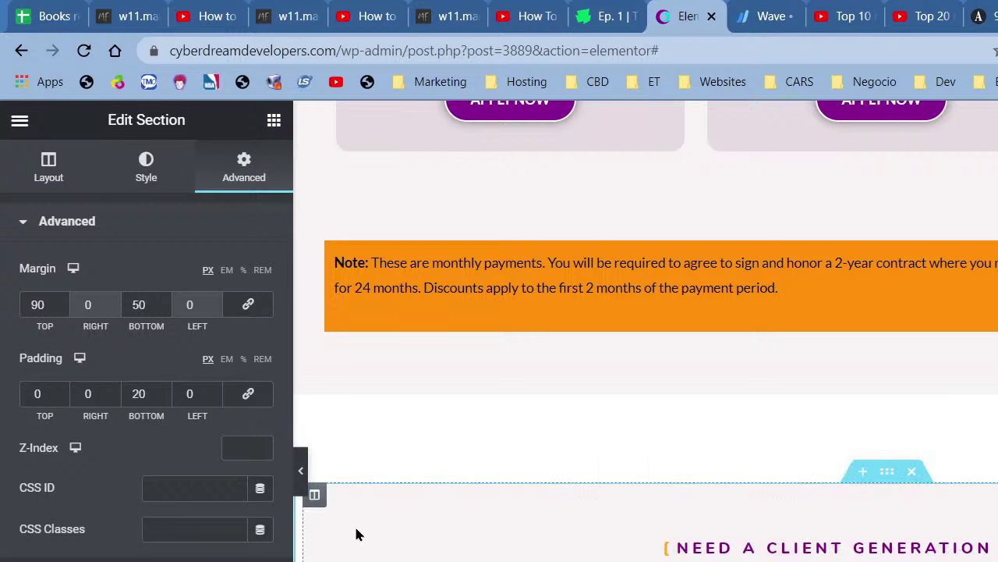
pyautogui.rightClick(359, 443)
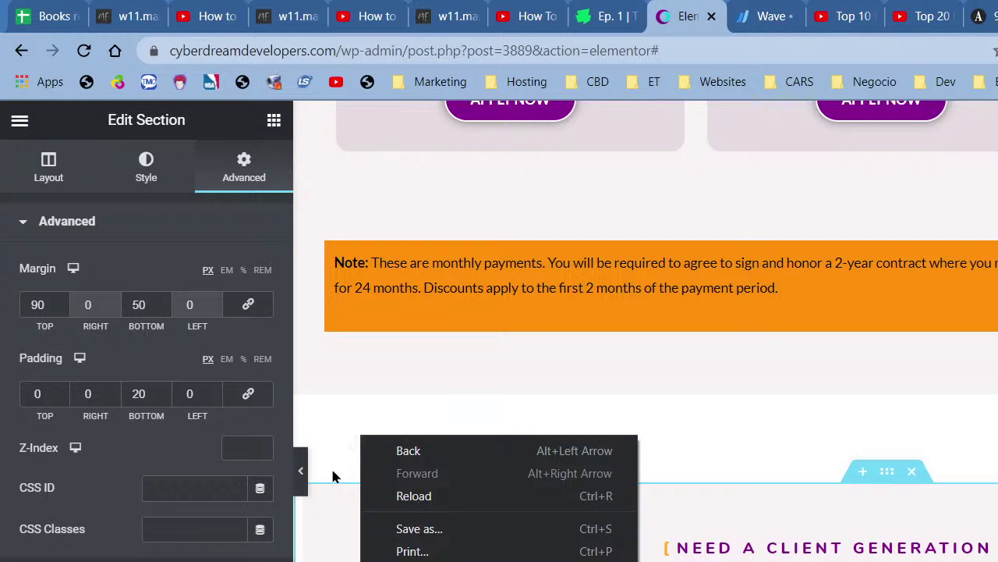
pyautogui.click(303, 486)
pyautogui.scroll(-5, 780, 449)
pyautogui.hotkey('ctrl', 'p')
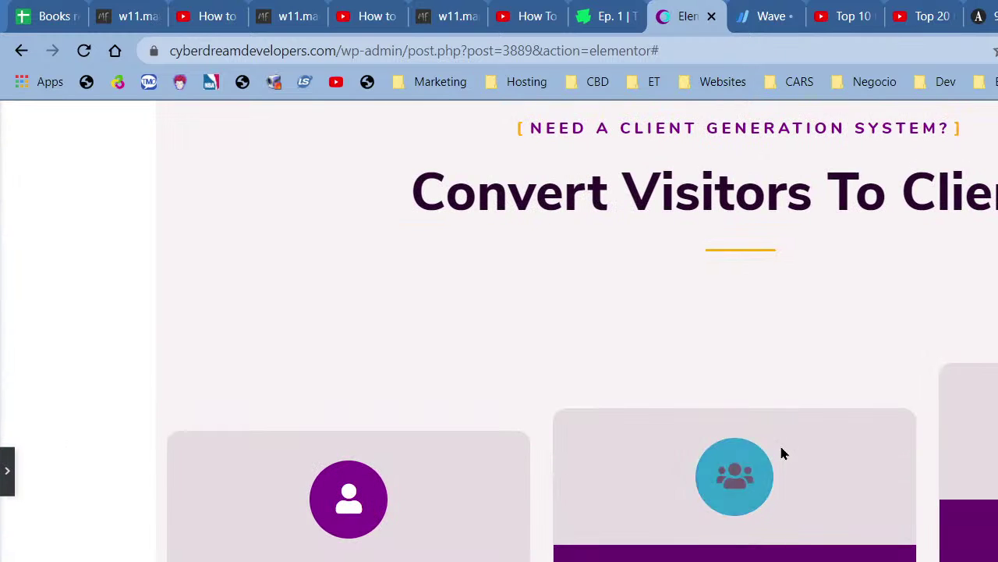
pyautogui.scroll(-1, 780, 454)
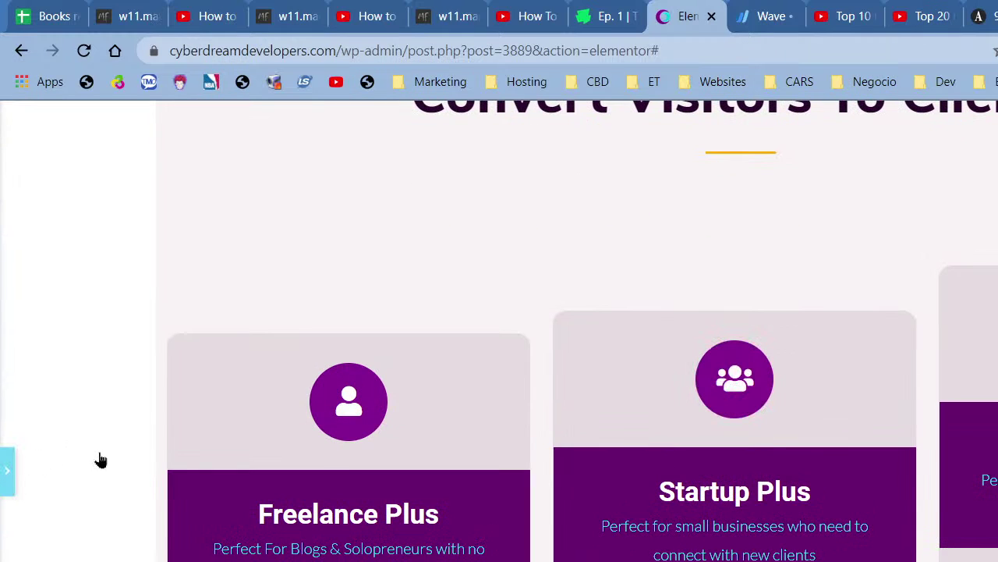
pyautogui.click(7, 470)
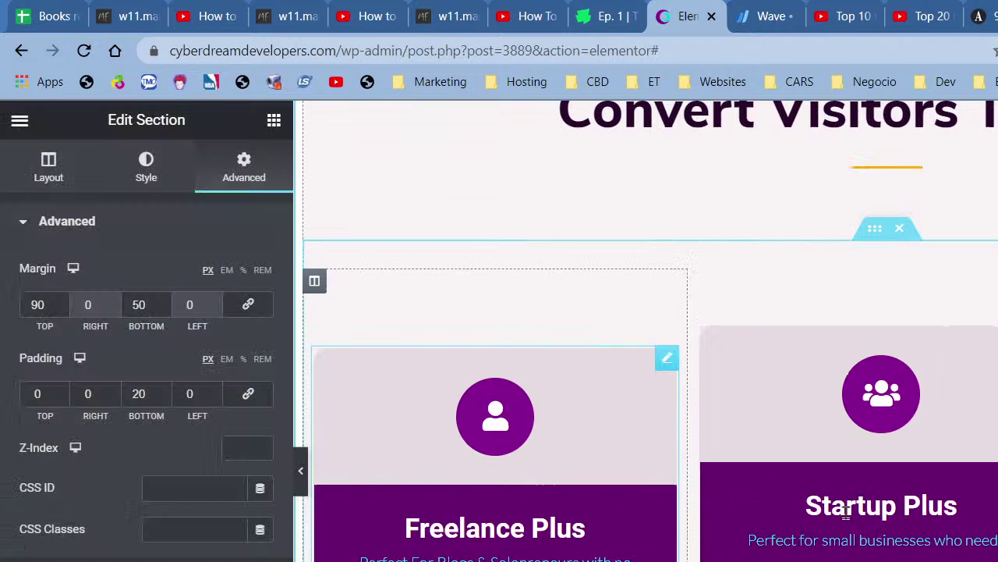
# Try pasting the copied style onto the orange payment note's inner section, and undo the pasted note and column styles.
pyautogui.scroll(10, 860, 559)
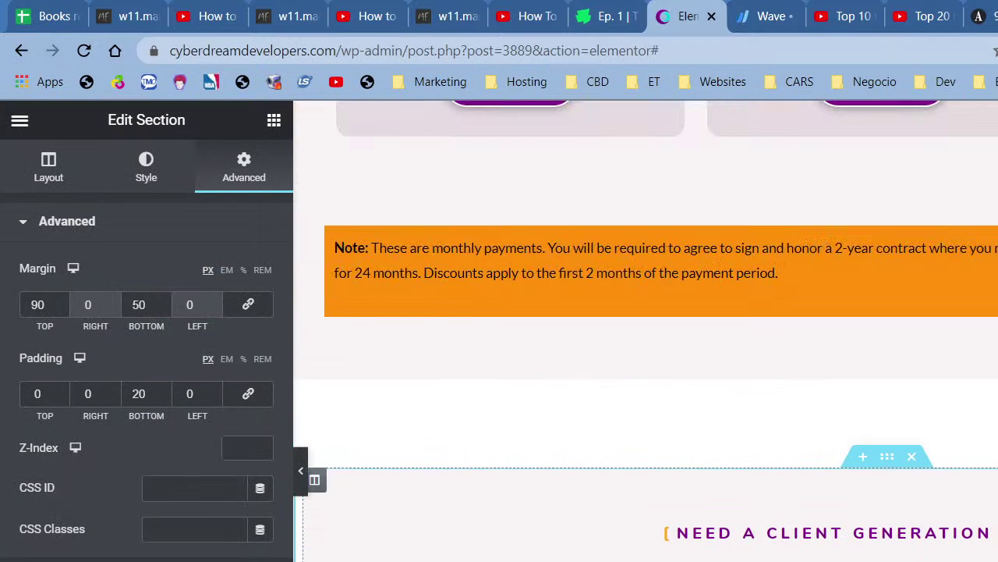
pyautogui.scroll(-3, 860, 558)
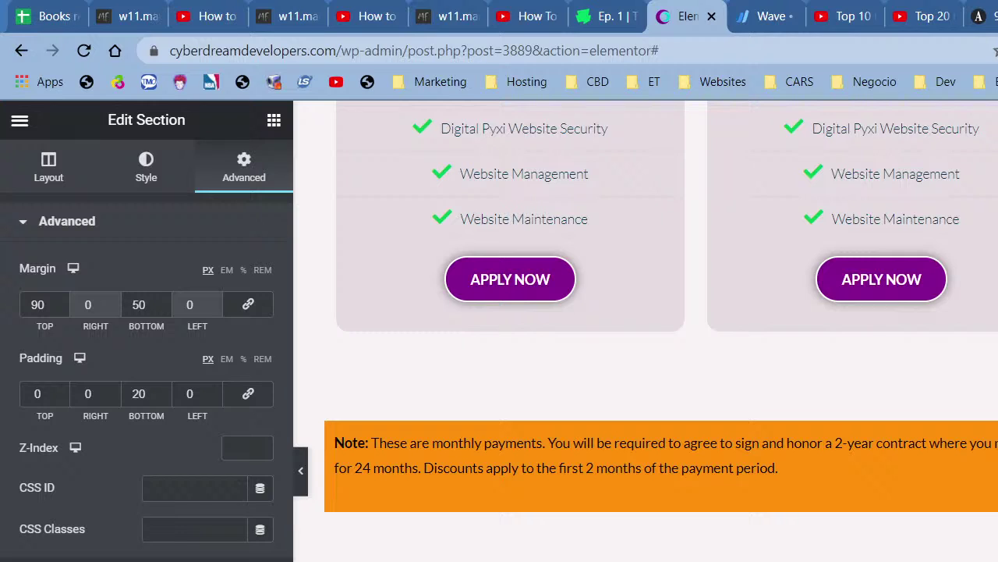
pyautogui.rightClick(877, 410)
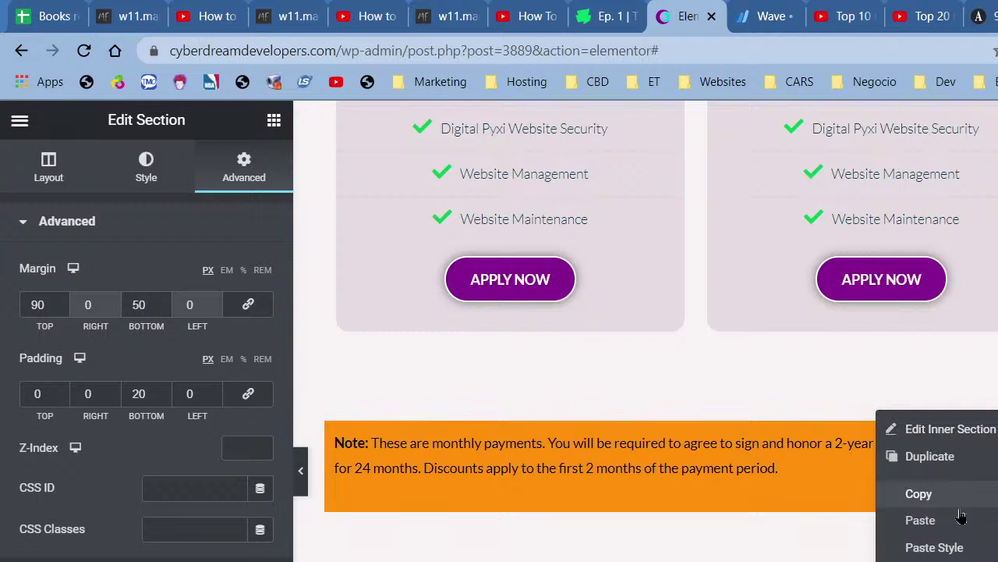
pyautogui.click(959, 549)
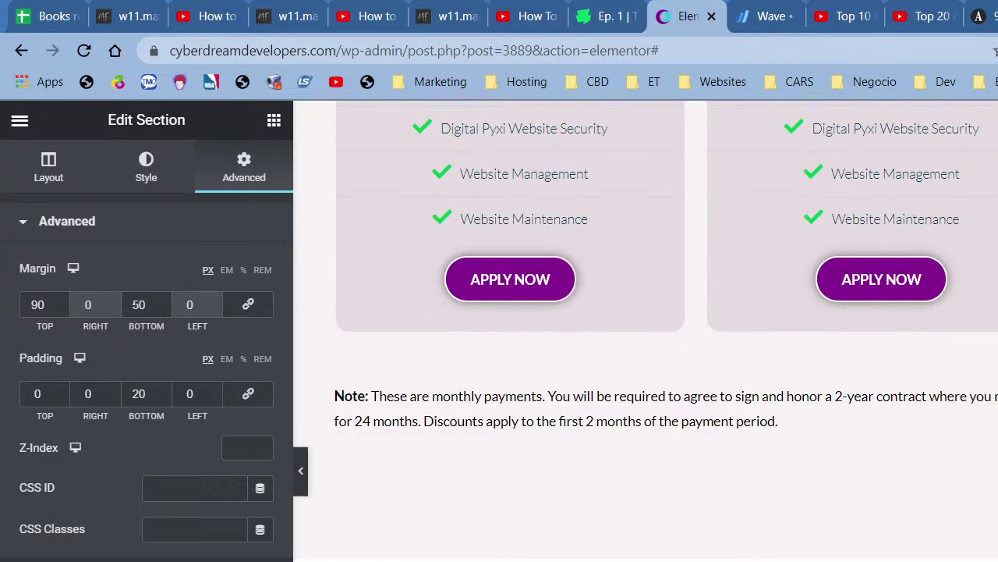
pyautogui.hotkey('ctrl', 'shift', 'h')
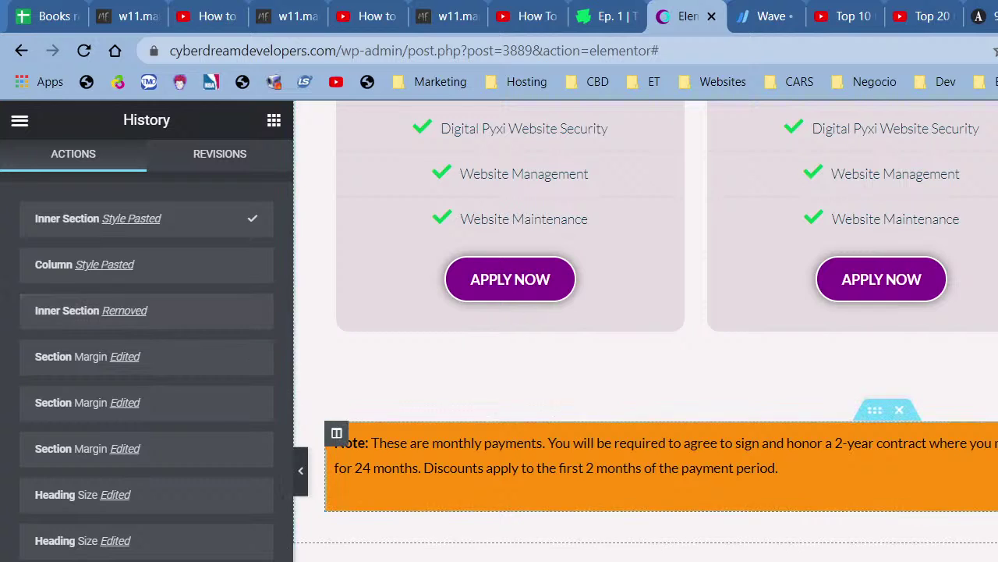
pyautogui.scroll(-2, 797, 542)
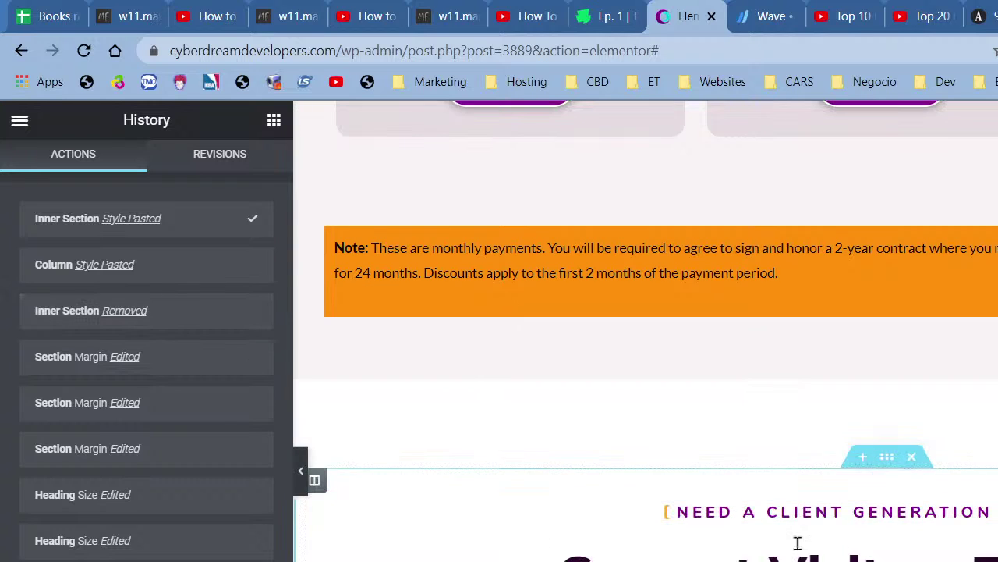
# Set the background of the section holding "Convert Visitors To Clients" to the global color New Item #9 (#F7F3F5).
pyautogui.rightClick(892, 457)
pyautogui.click(932, 475)
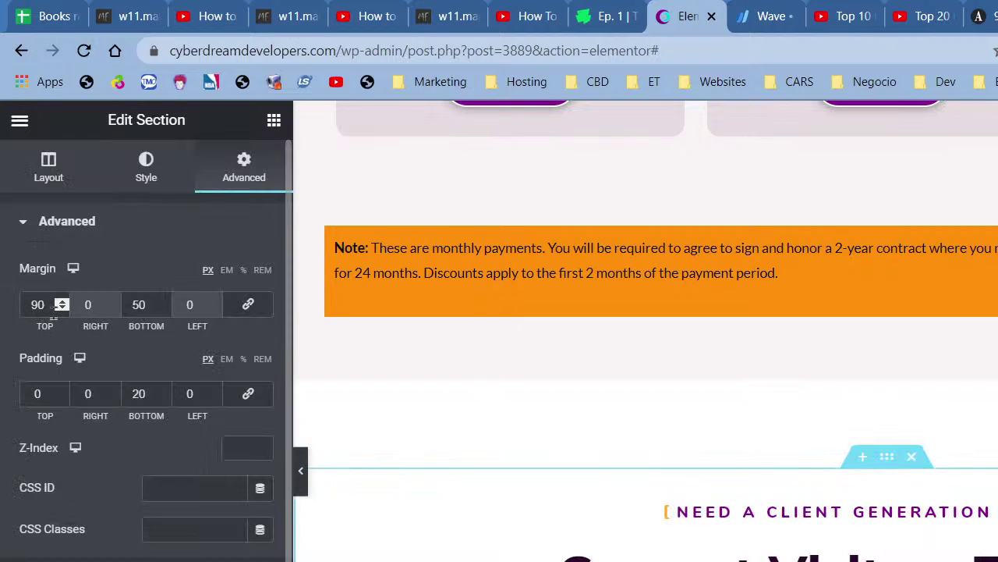
pyautogui.click(146, 166)
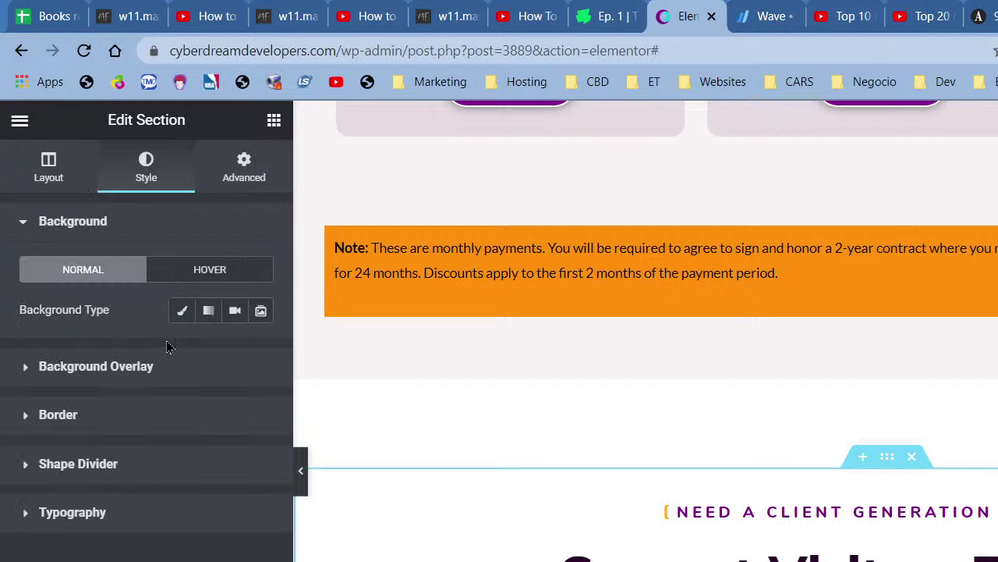
pyautogui.click(182, 310)
pyautogui.click(235, 350)
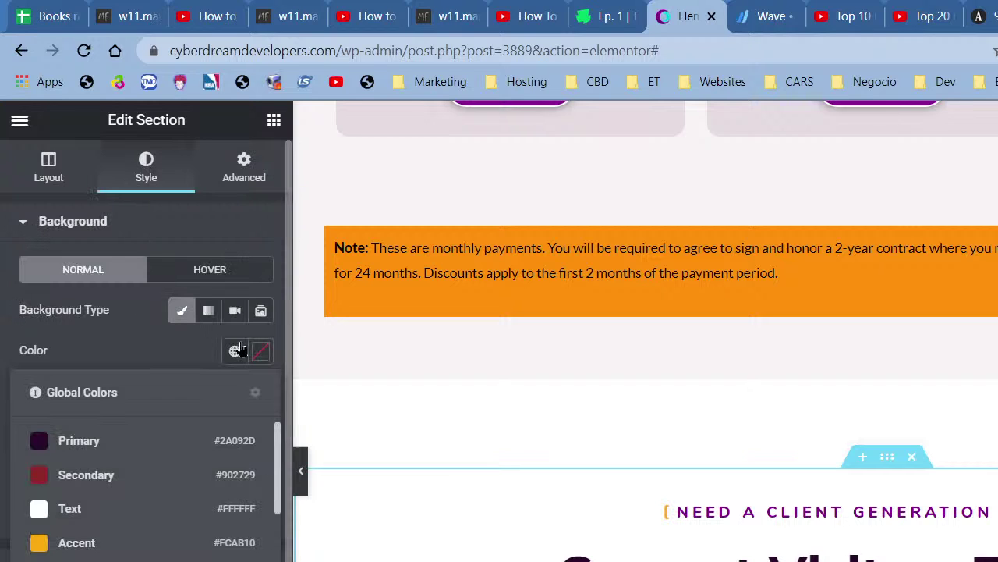
pyautogui.scroll(-5, 156, 491)
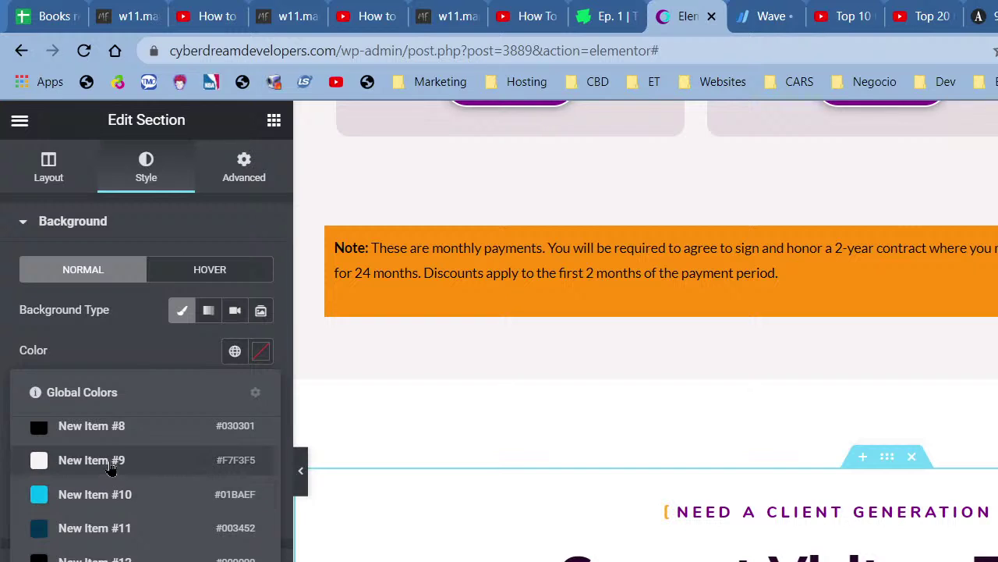
pyautogui.click(111, 460)
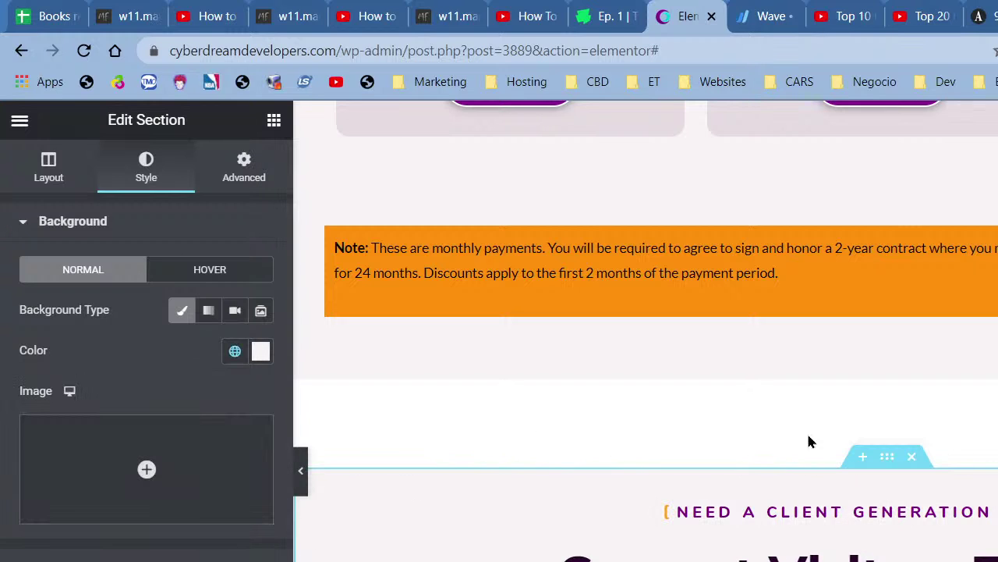
# Compare the pricing section, the payment note and the Plus section at full width, including the gap between them.
pyautogui.scroll(15, 858, 440)
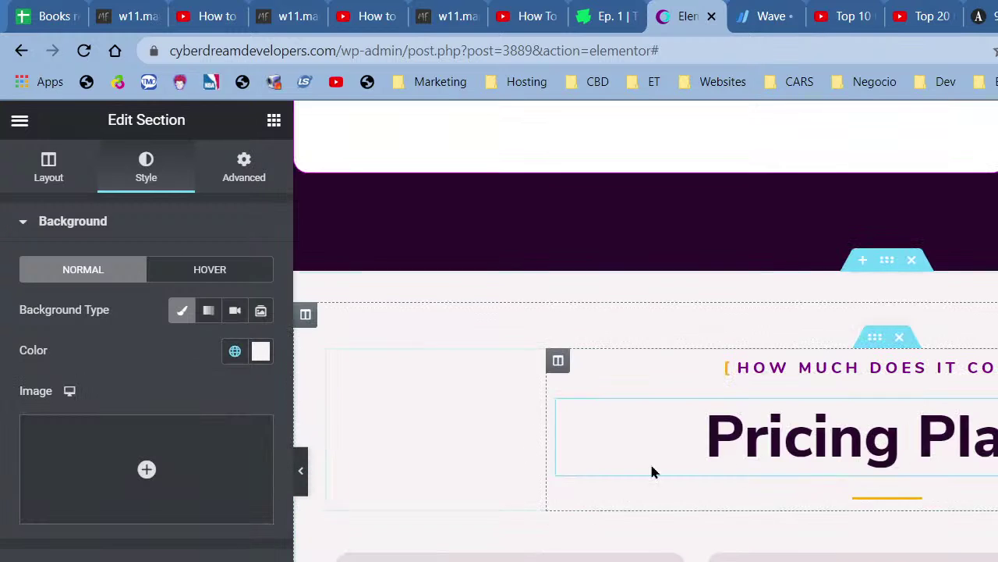
pyautogui.click(303, 477)
pyautogui.scroll(-10, 304, 479)
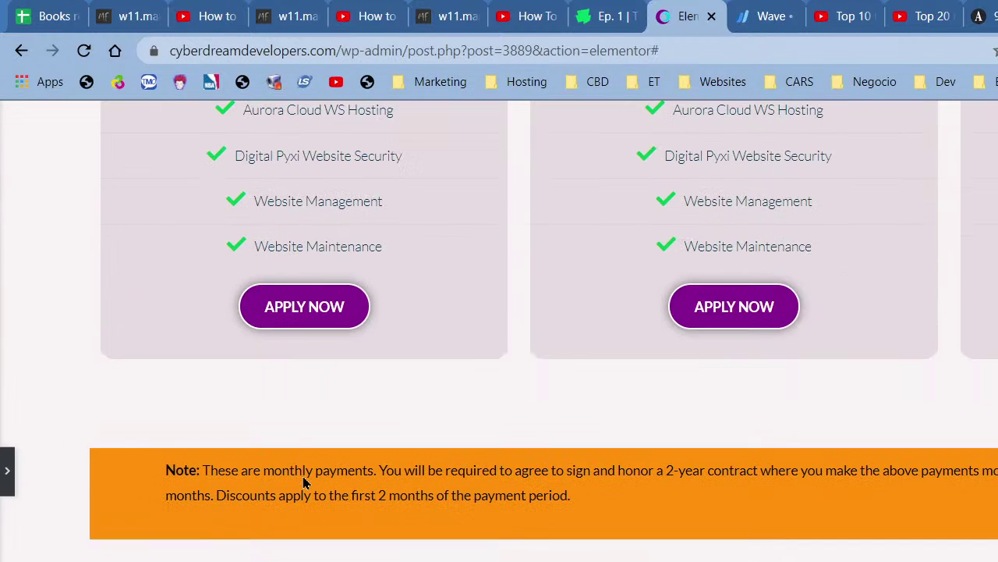
pyautogui.scroll(-1, 295, 527)
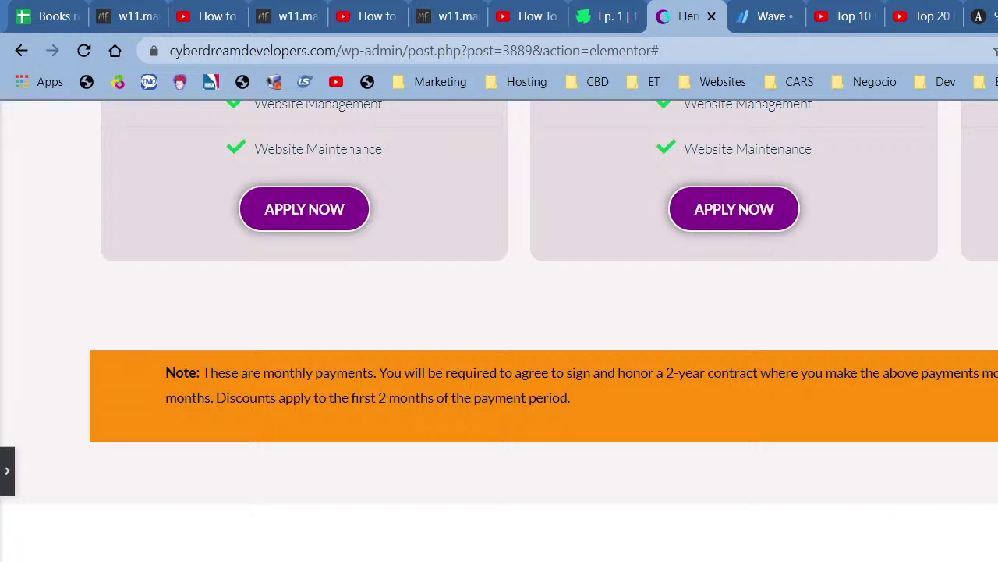
pyautogui.scroll(-2, 499, 328)
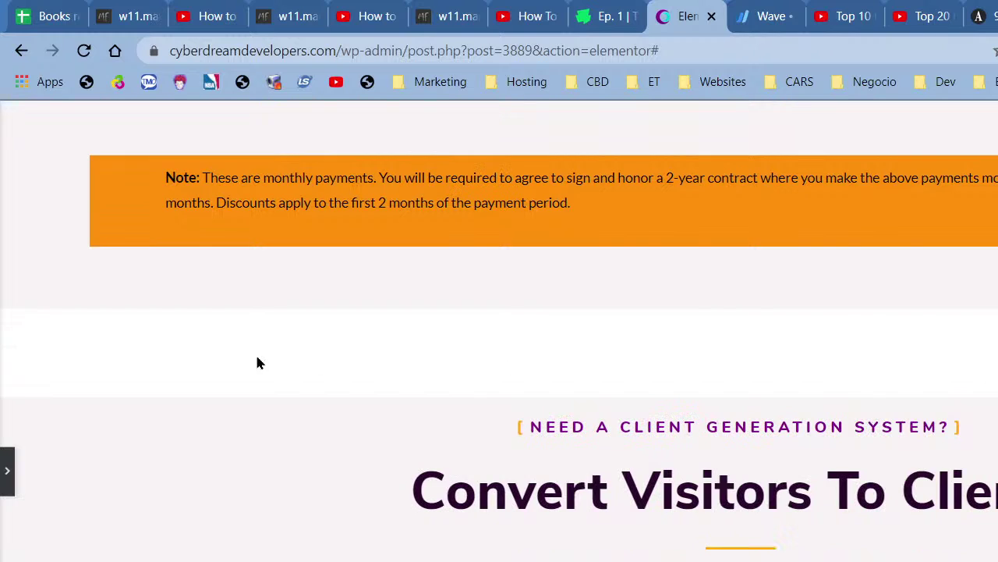
pyautogui.scroll(-10, 259, 362)
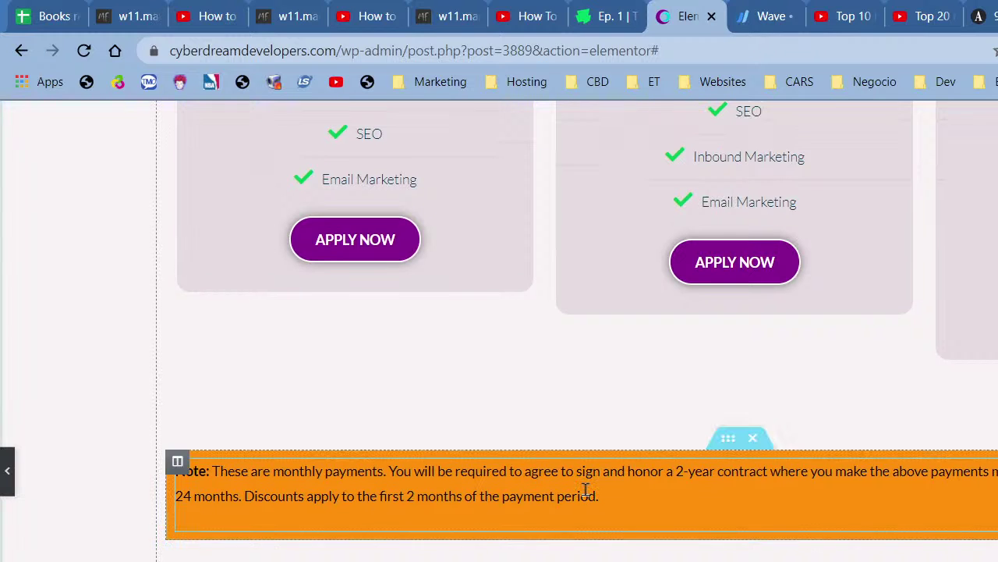
pyautogui.click(741, 498)
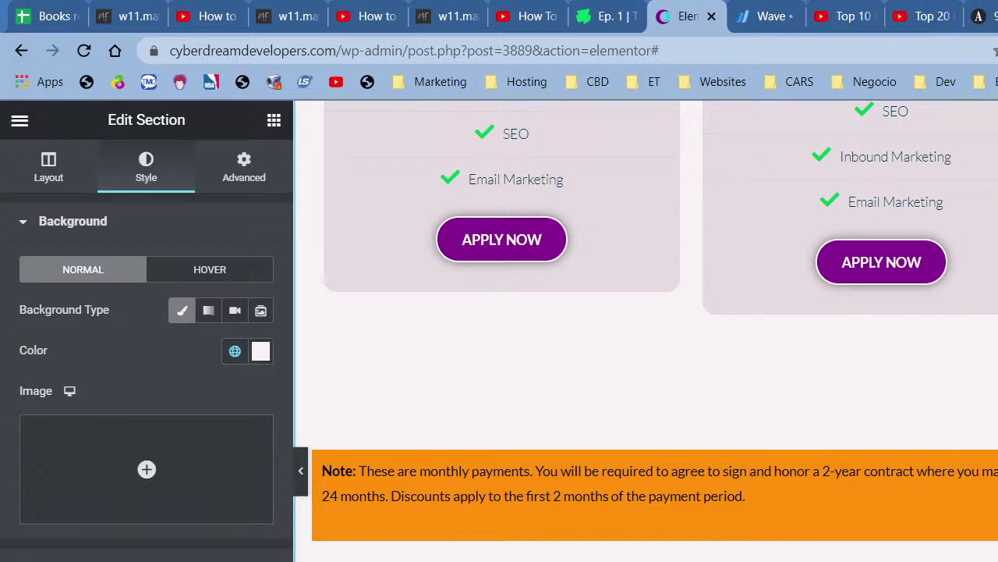
# Give the inner section with the Plus pricing tables a classic background in the global color New Item #9 (#F7F3F5).
pyautogui.scroll(10, 890, 487)
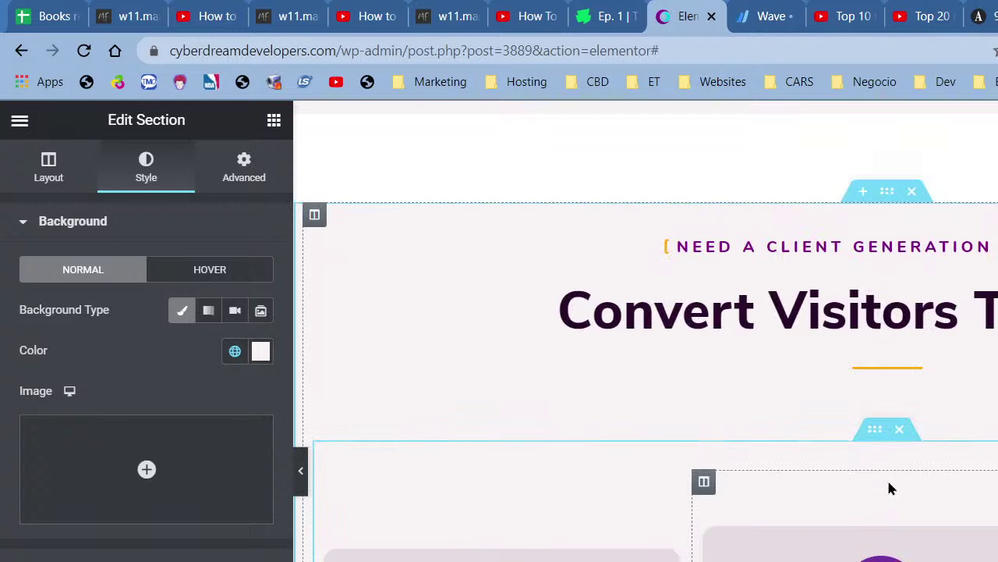
pyautogui.rightClick(880, 435)
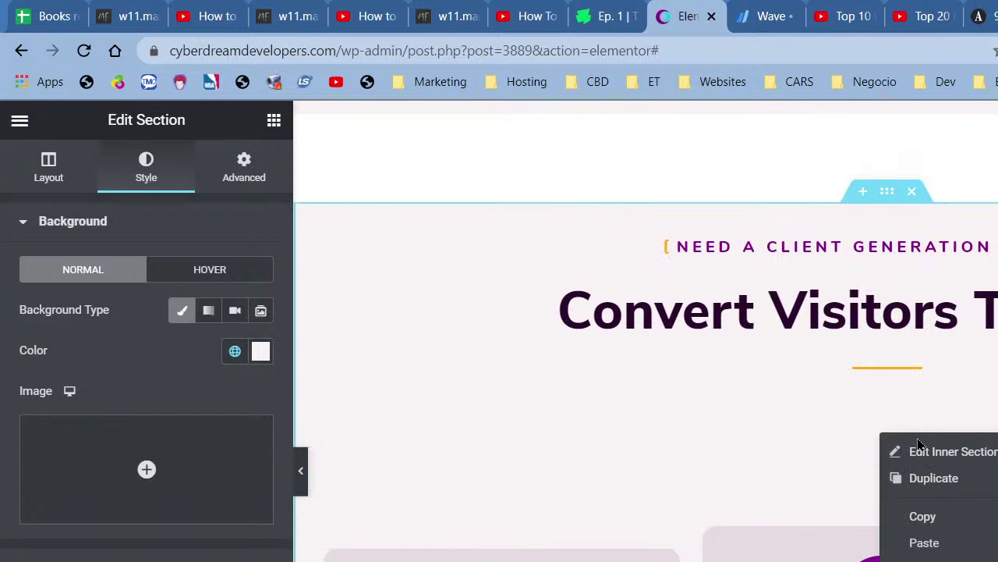
pyautogui.click(910, 450)
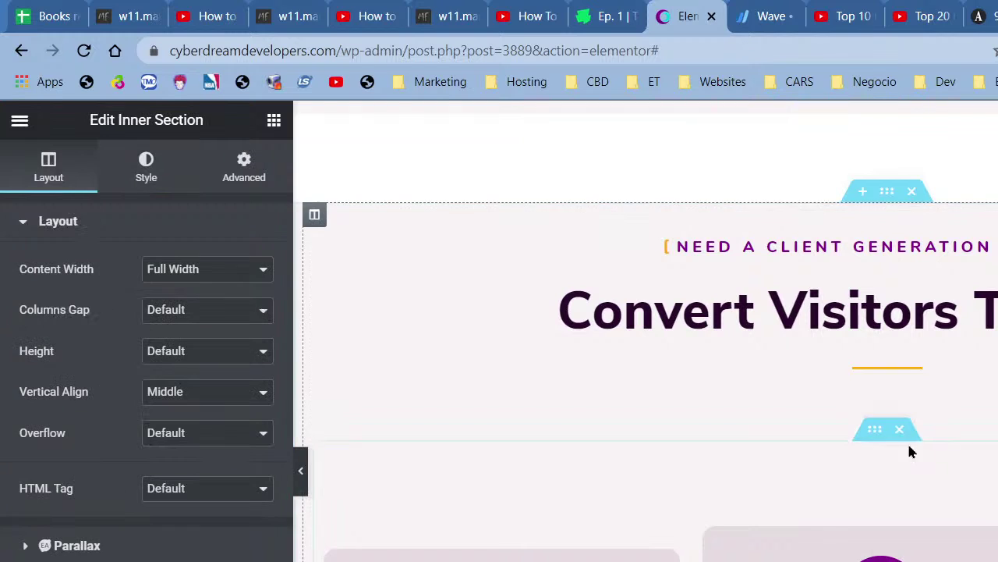
pyautogui.click(146, 166)
pyautogui.click(181, 310)
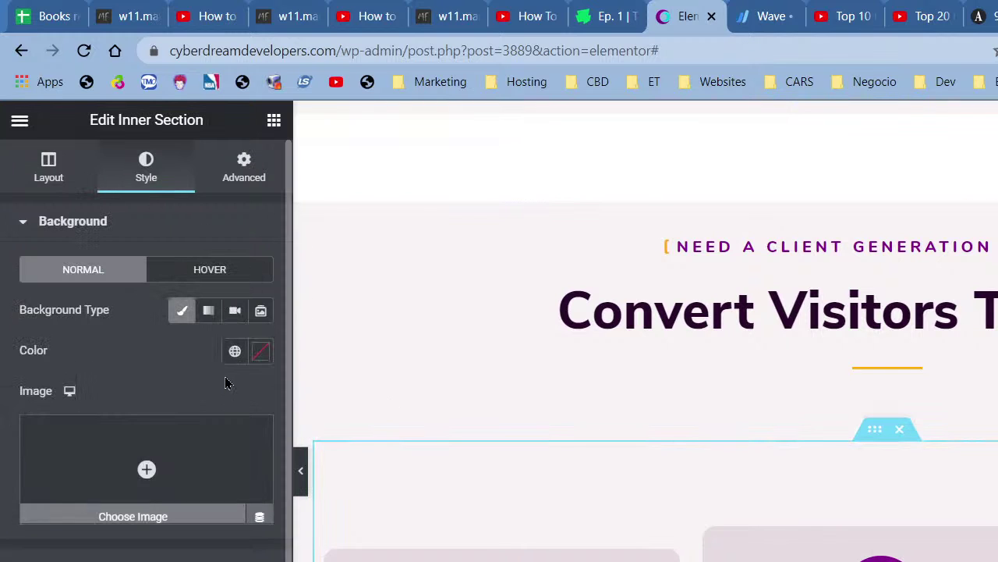
pyautogui.click(234, 350)
pyautogui.scroll(-10, 144, 484)
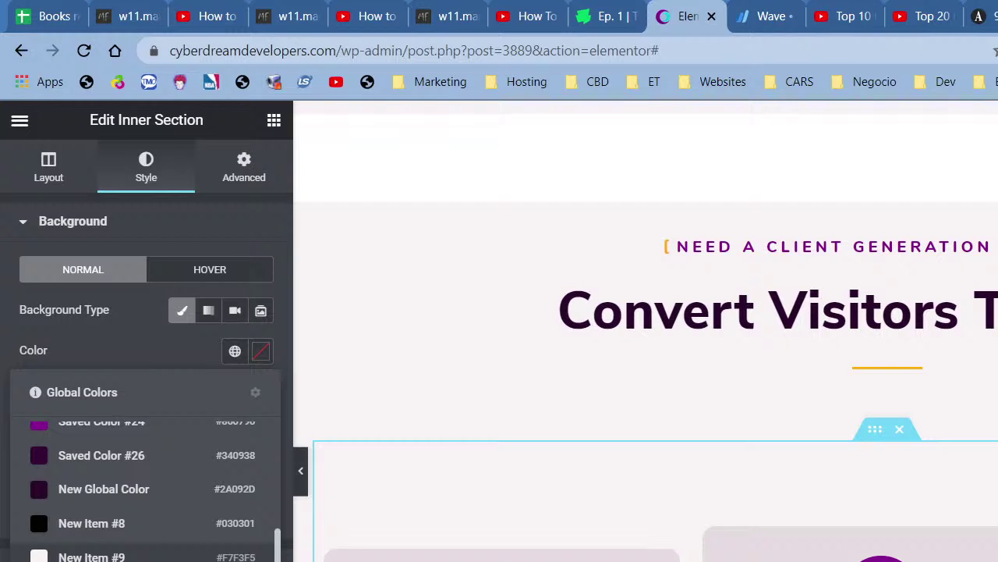
pyautogui.click(92, 556)
pyautogui.scroll(-14, 646, 499)
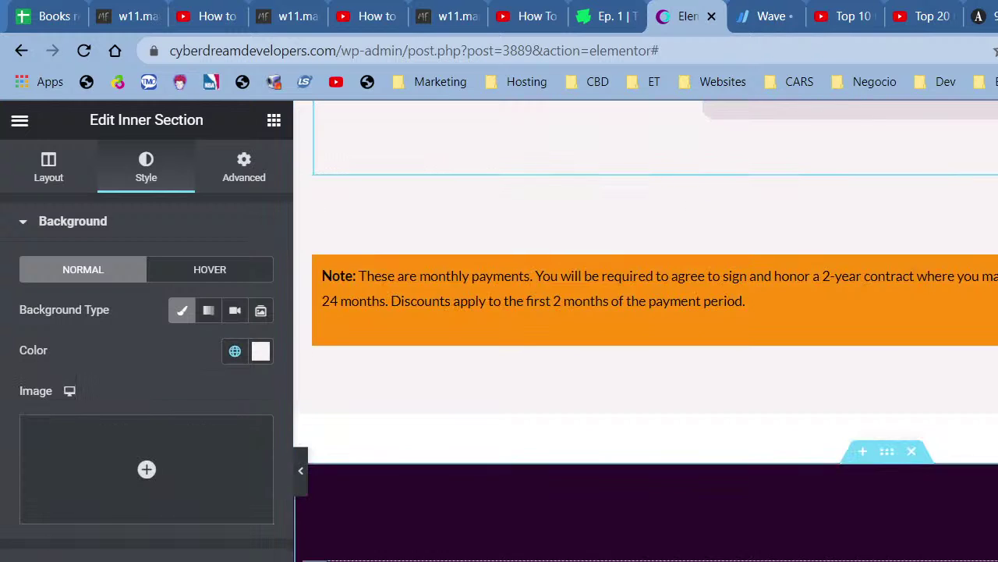
# Review the upper "Pricing Plans" section and its background color setting against the Plus section.
pyautogui.scroll(20, 697, 416)
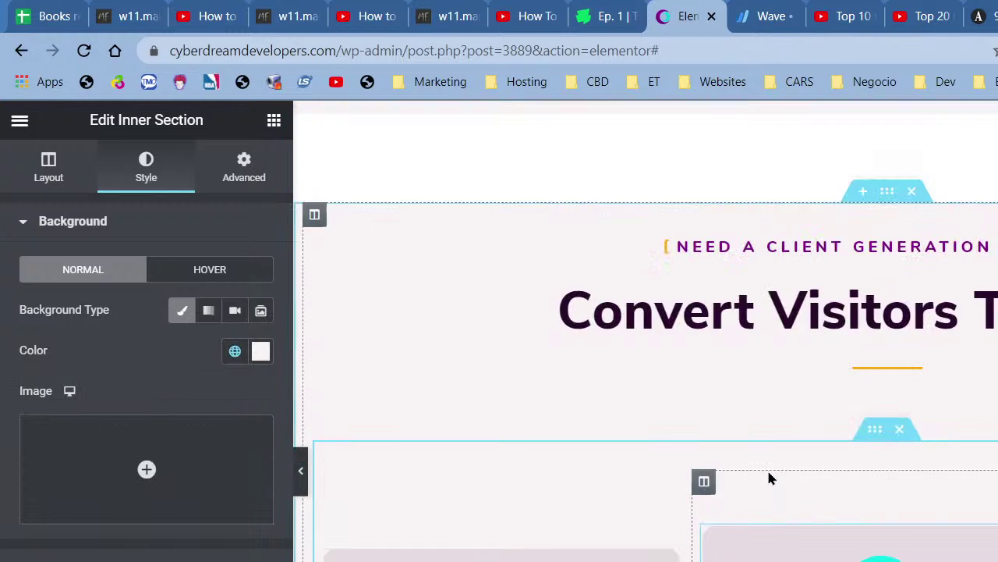
pyautogui.scroll(5, 769, 478)
pyautogui.scroll(8, 653, 445)
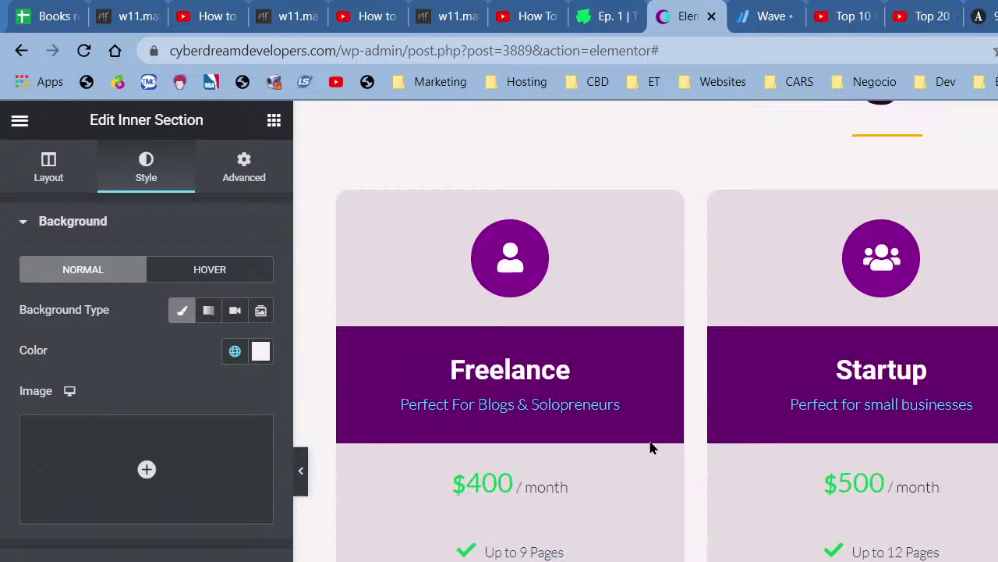
pyautogui.scroll(8, 653, 445)
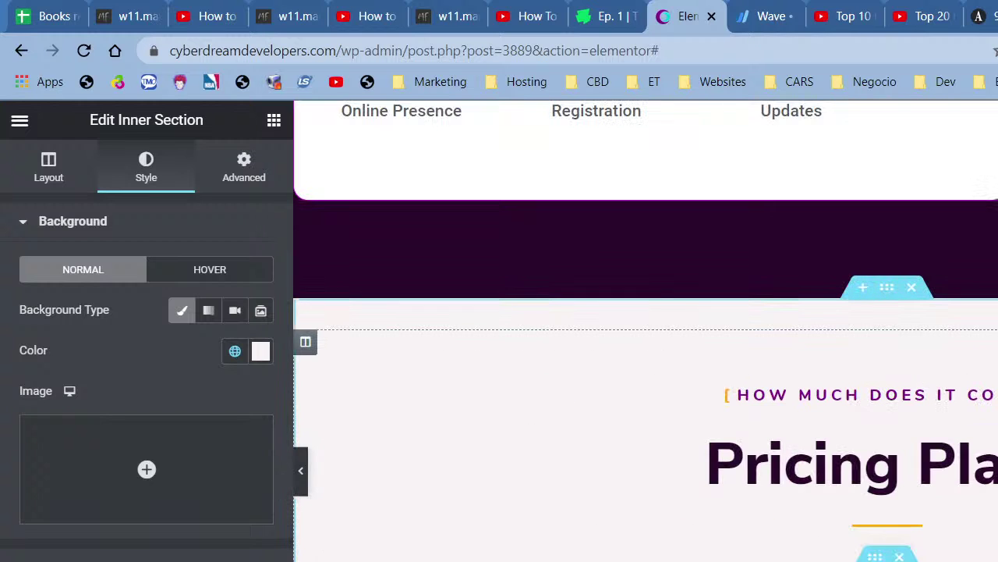
pyautogui.scroll(-8, 646, 330)
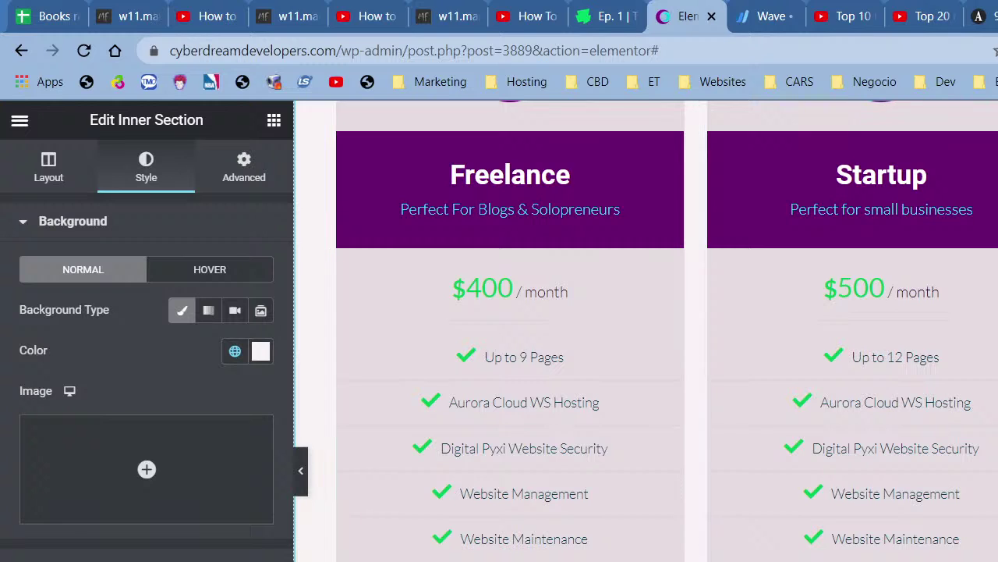
pyautogui.scroll(5, 645, 331)
pyautogui.scroll(-15, 646, 331)
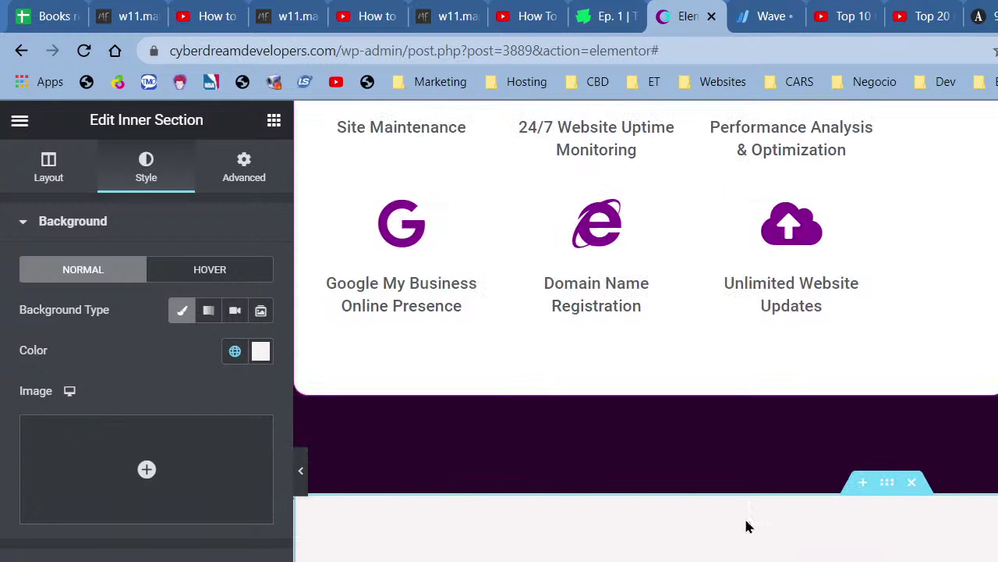
pyautogui.rightClick(821, 517)
pyautogui.press('Escape')
pyautogui.rightClick(858, 515)
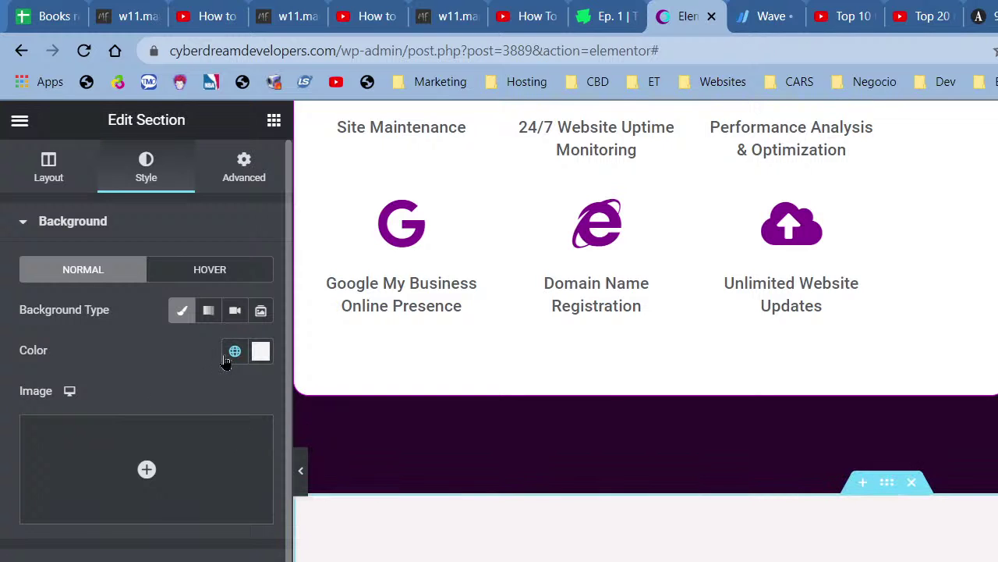
# Examine the white gap between the upper payment note and the "Convert Visitors To Clients" section at full width.
pyautogui.scroll(-6, 720, 546)
pyautogui.scroll(-9, 718, 544)
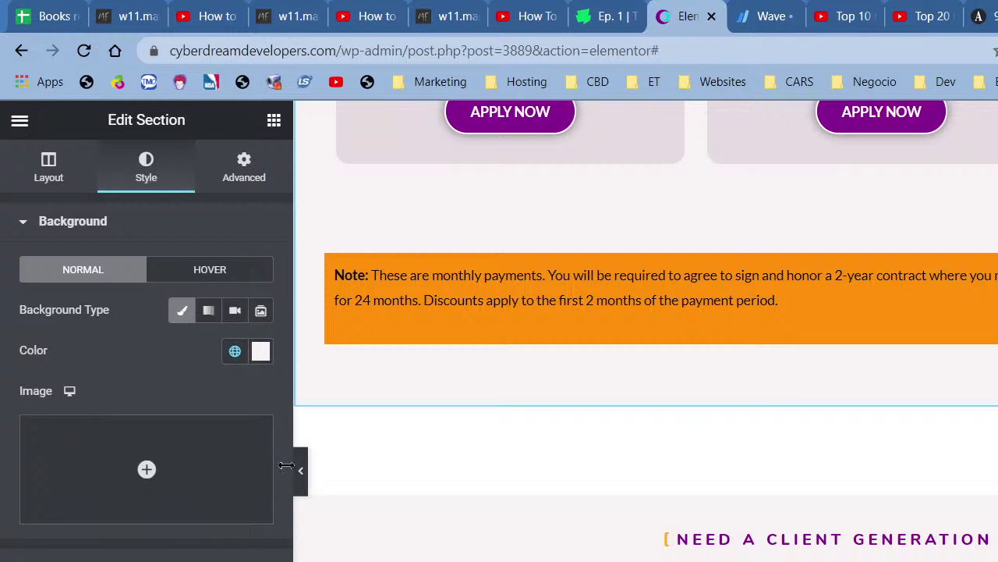
pyautogui.scroll(-1, 304, 473)
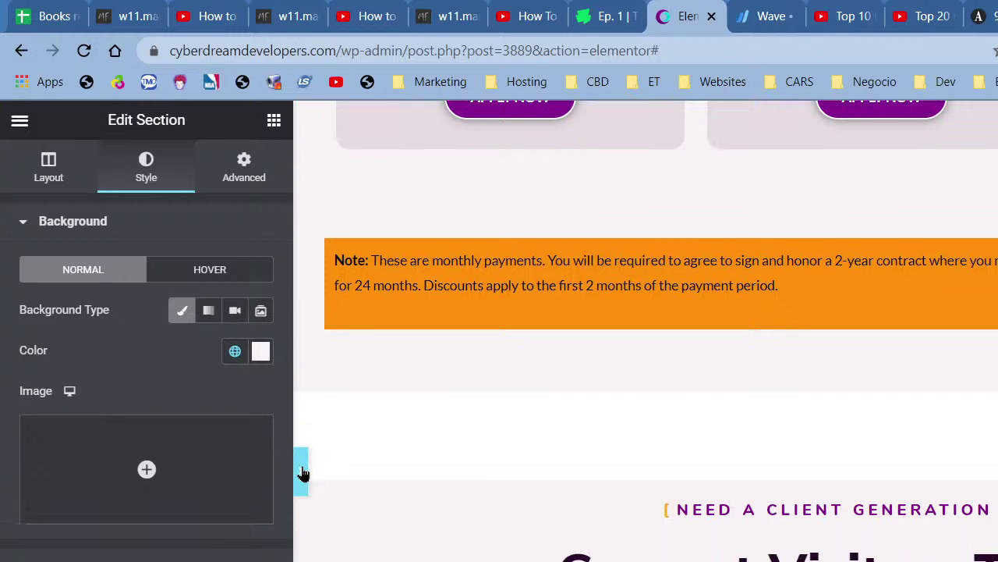
pyautogui.click(302, 472)
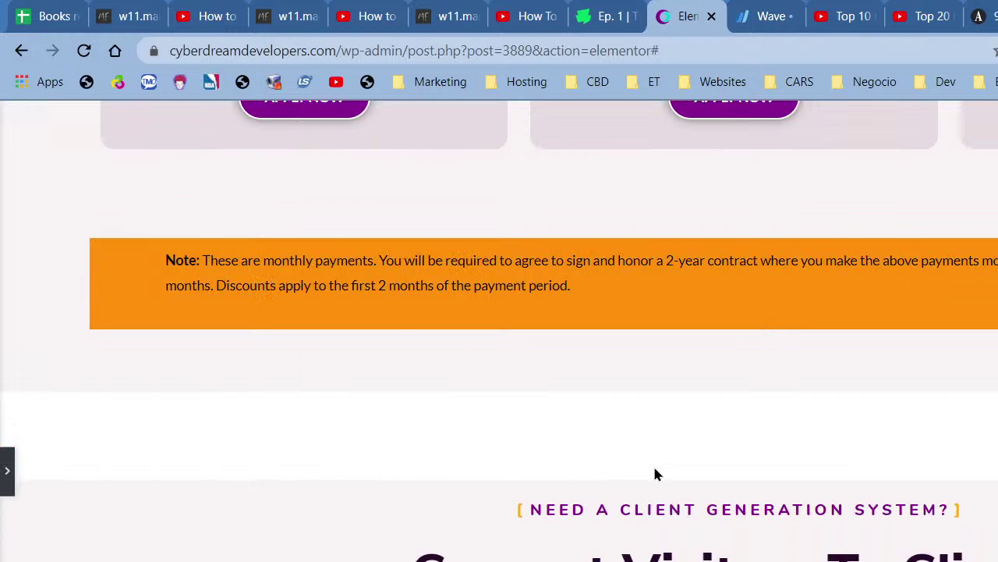
pyautogui.scroll(1, 659, 472)
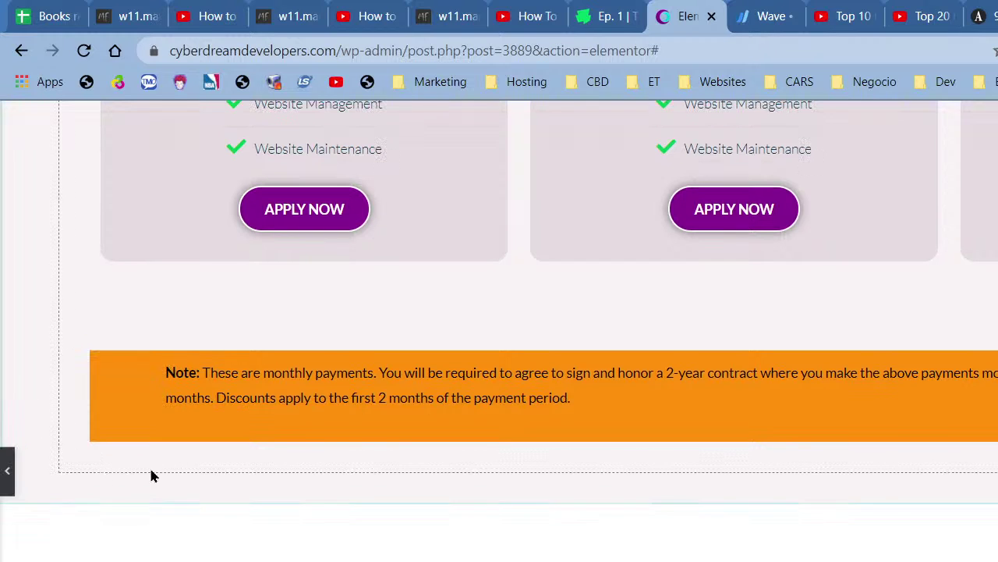
# Open the border settings of the orange payment note's inner section below the upper pricing tables.
pyautogui.click(348, 459)
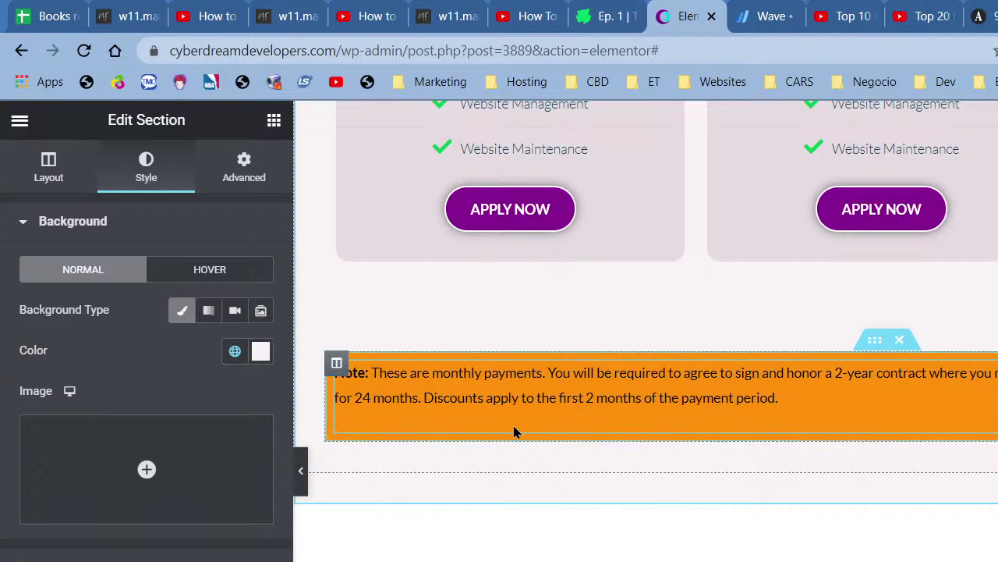
pyautogui.rightClick(877, 348)
pyautogui.click(950, 366)
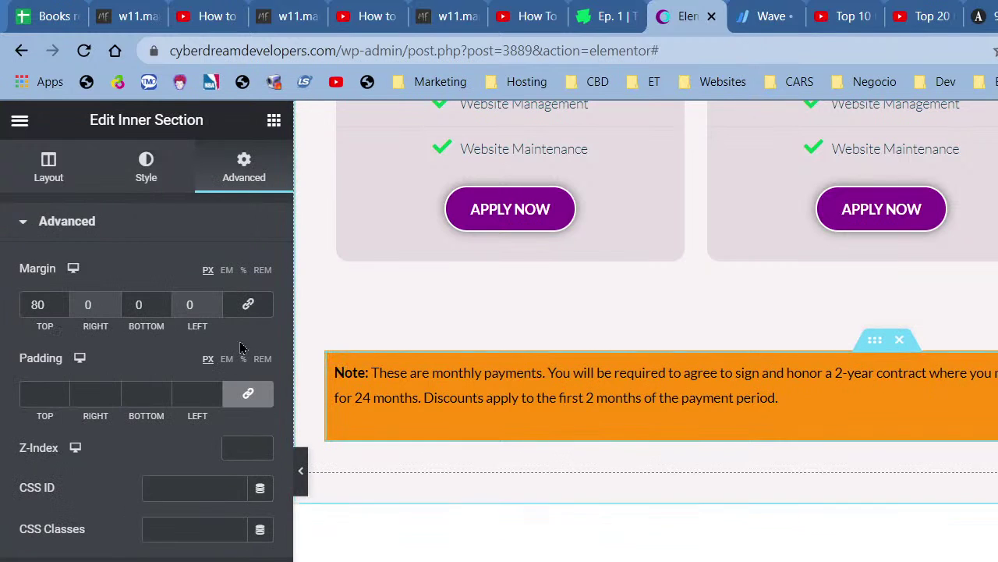
pyautogui.click(148, 168)
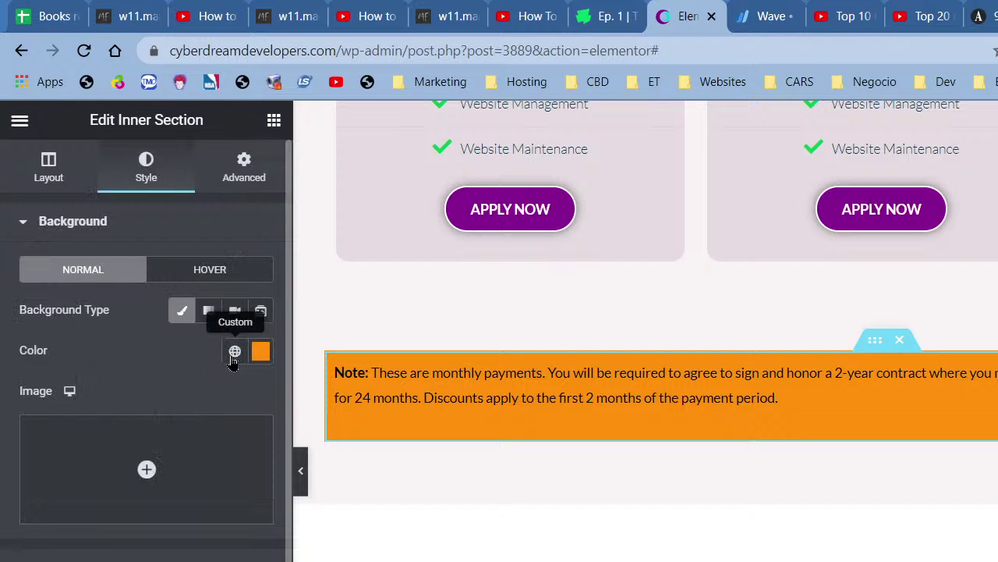
pyautogui.click(58, 560)
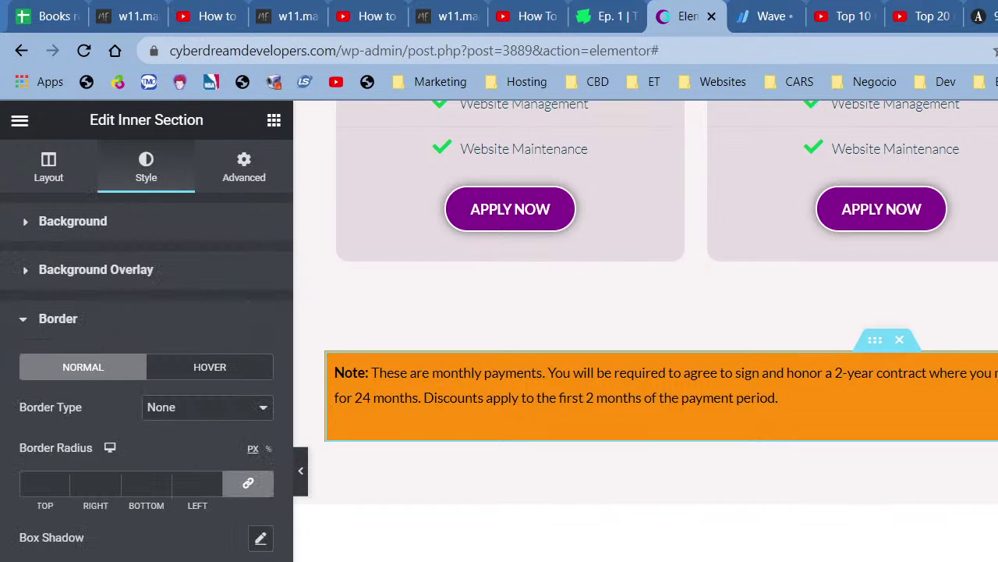
# Try a Solid border on the orange payment note's inner section and reset the border type to None.
pyautogui.click(227, 407)
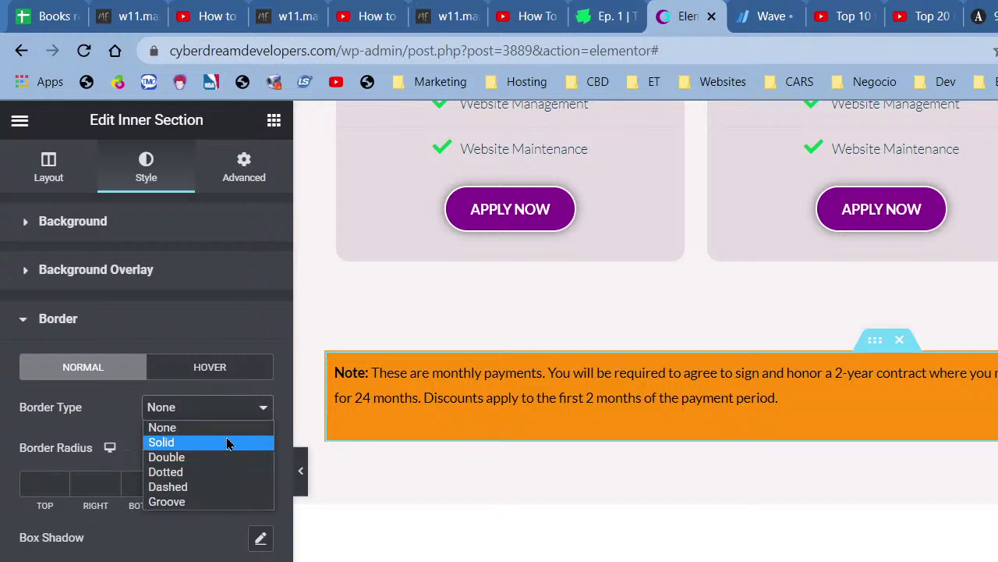
pyautogui.click(225, 442)
pyautogui.click(224, 407)
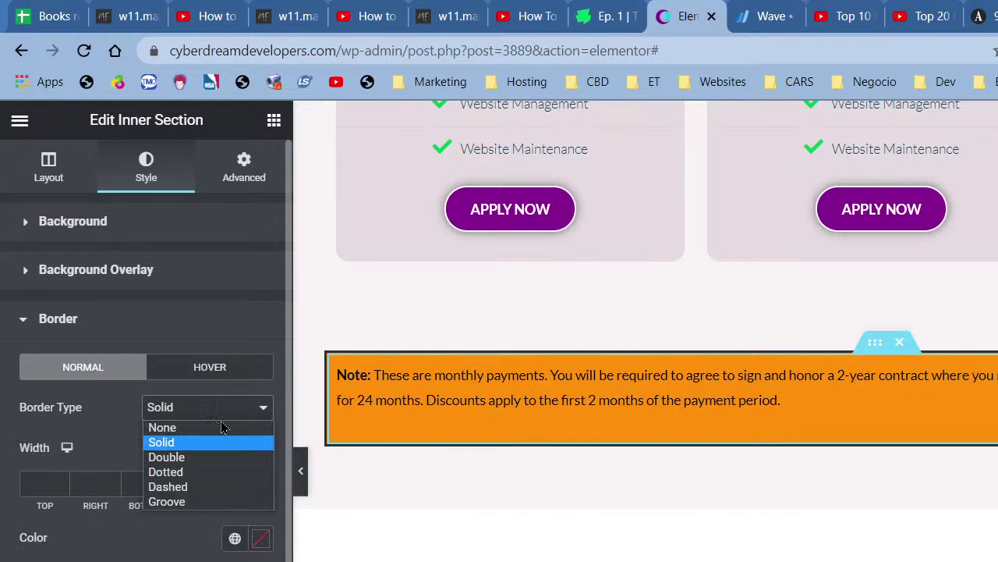
pyautogui.click(221, 427)
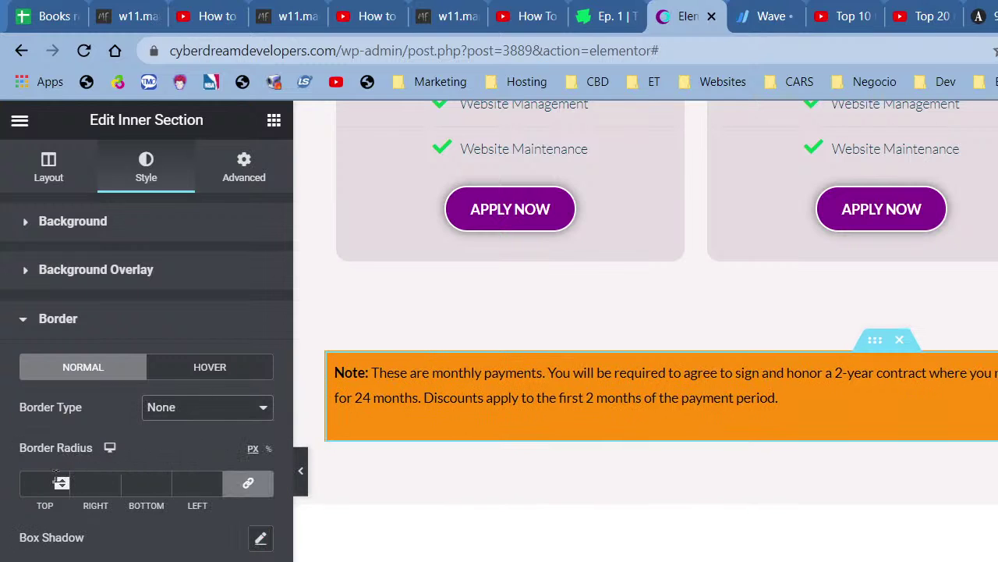
# Set a 10 px border radius on all corners of the orange payment note's inner section below the upper pricing tables.
pyautogui.click(45, 482)
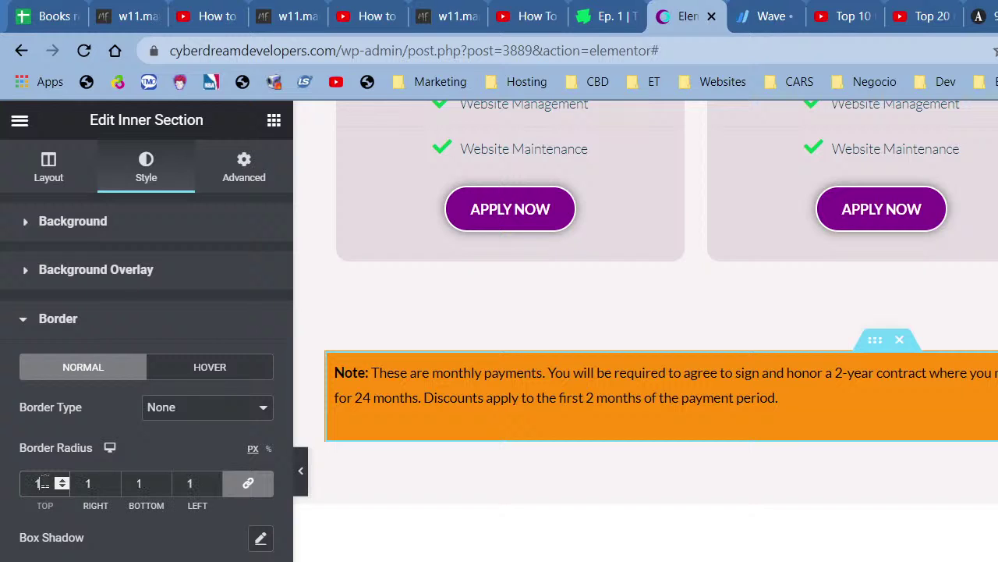
pyautogui.write('10')
pyautogui.click(770, 541)
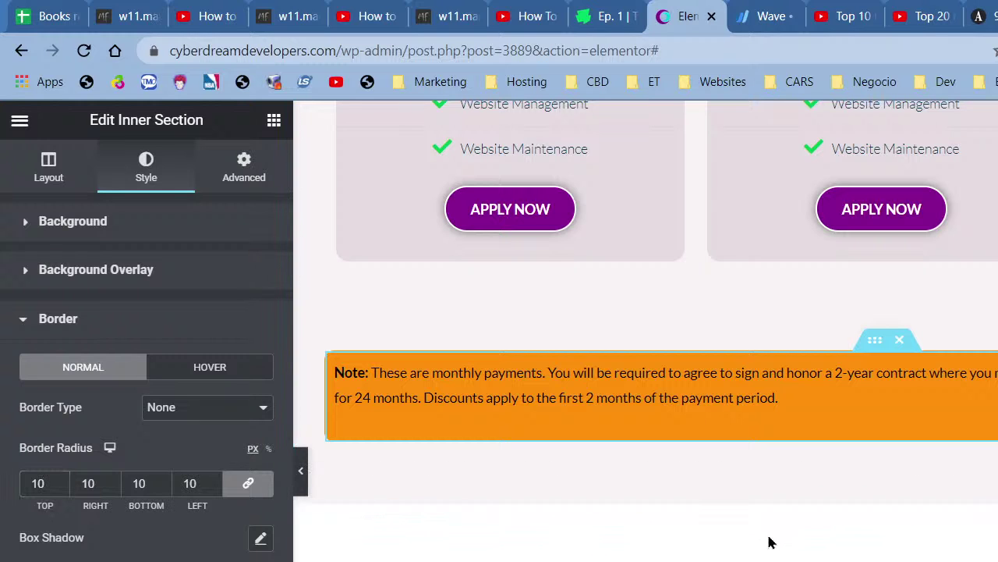
# Round all corners of the orange payment note's inner section below the Plus pricing tables with a 10 px border radius.
pyautogui.scroll(-12, 768, 542)
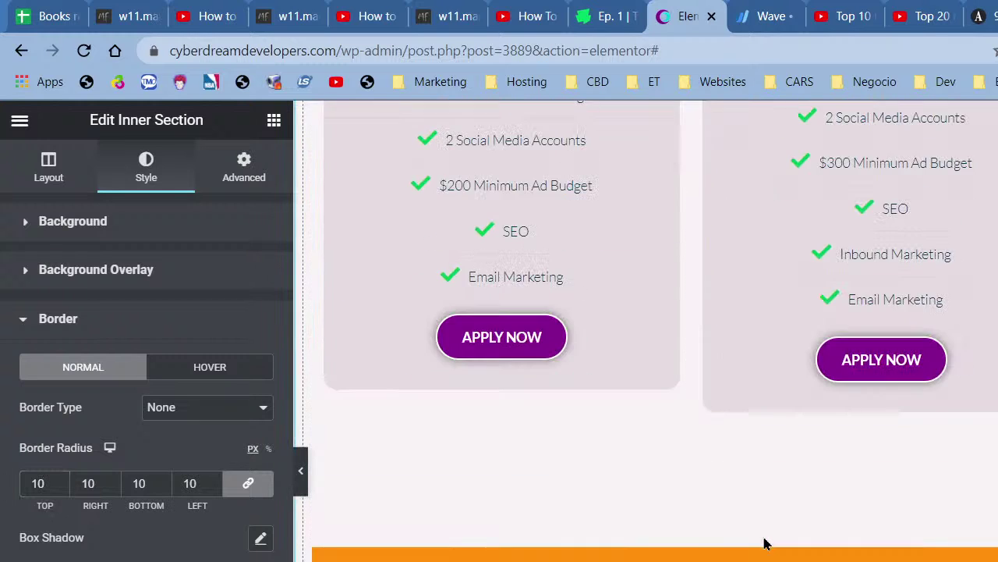
pyautogui.click(764, 550)
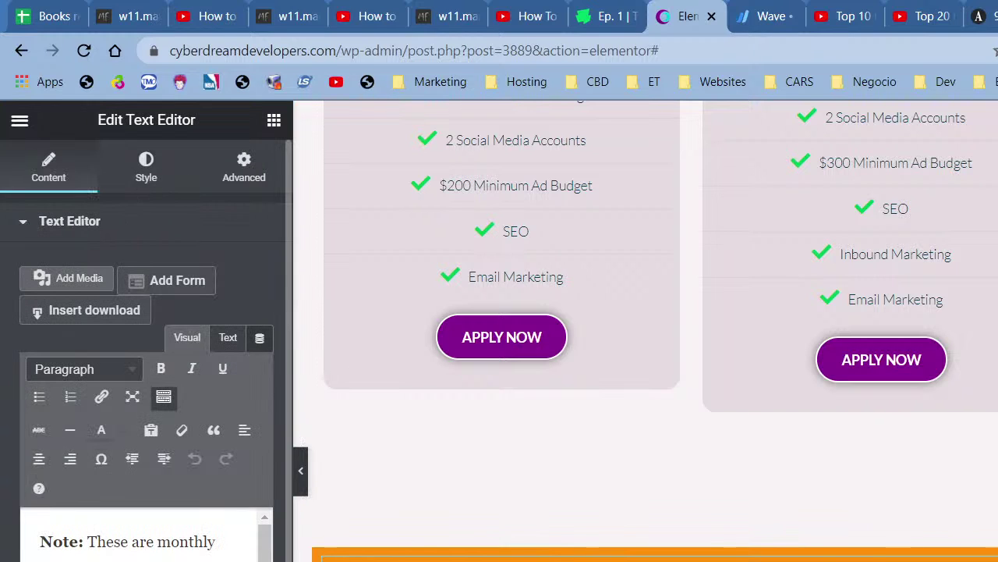
pyautogui.click(557, 558)
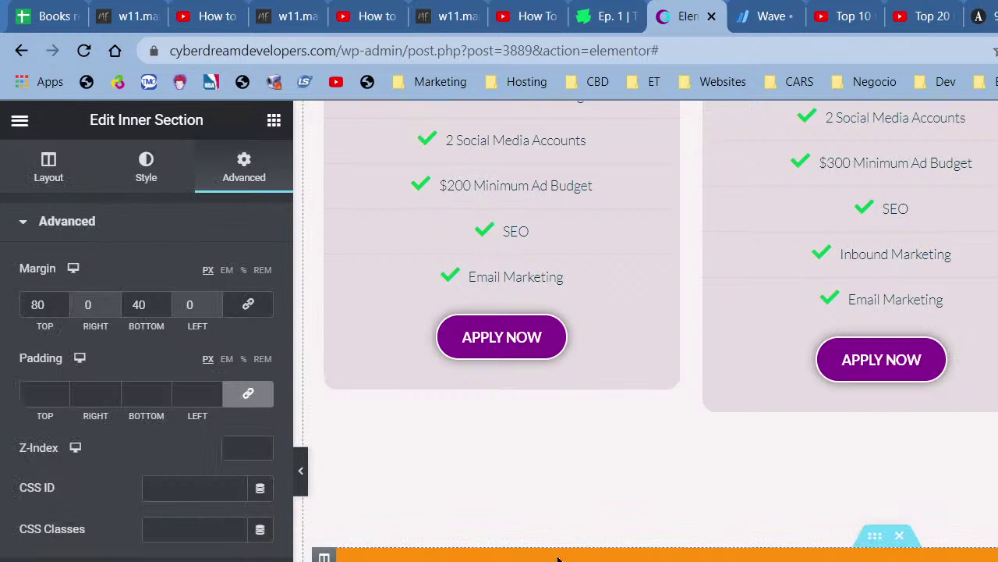
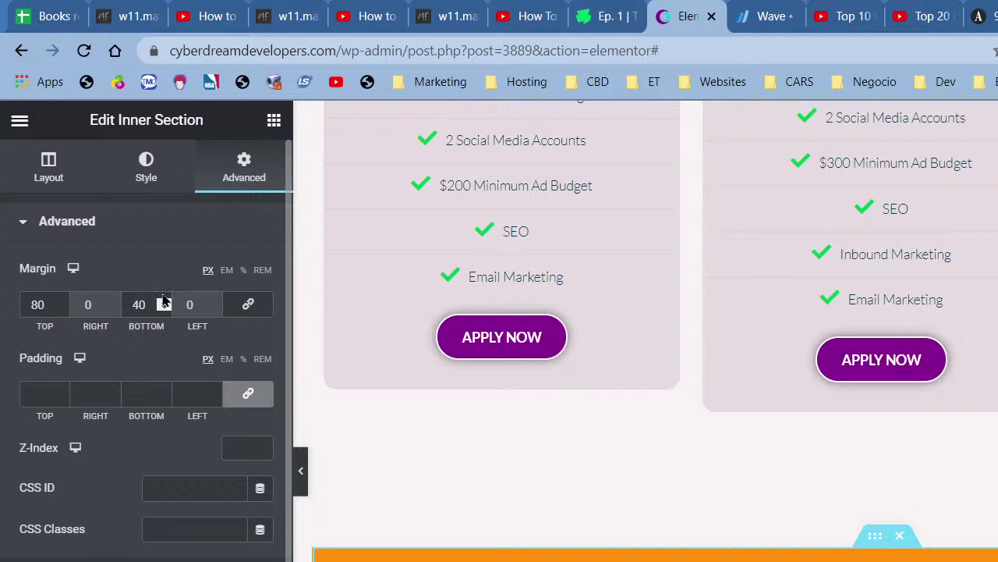
pyautogui.click(146, 168)
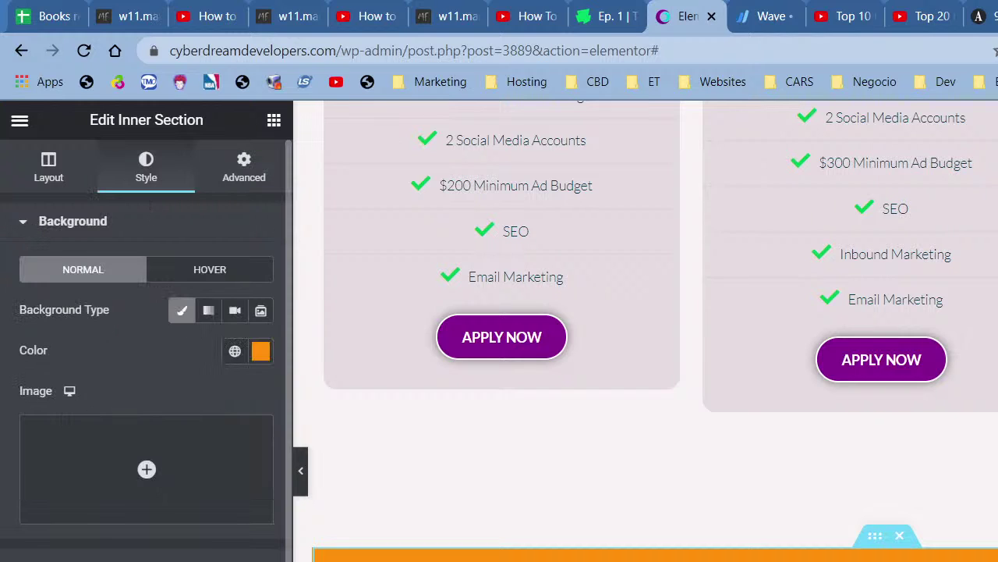
pyautogui.click(86, 560)
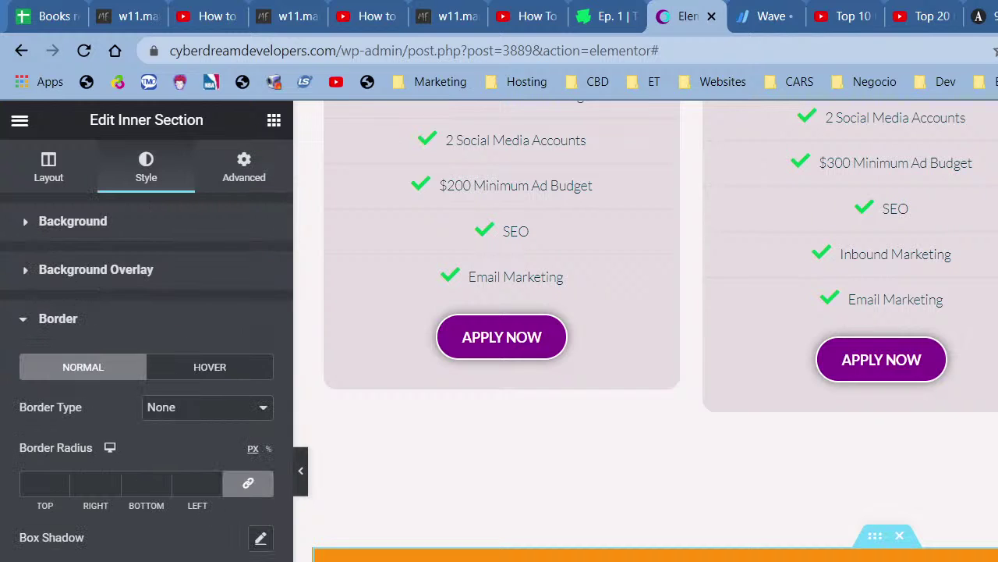
pyautogui.click(43, 485)
pyautogui.write('10')
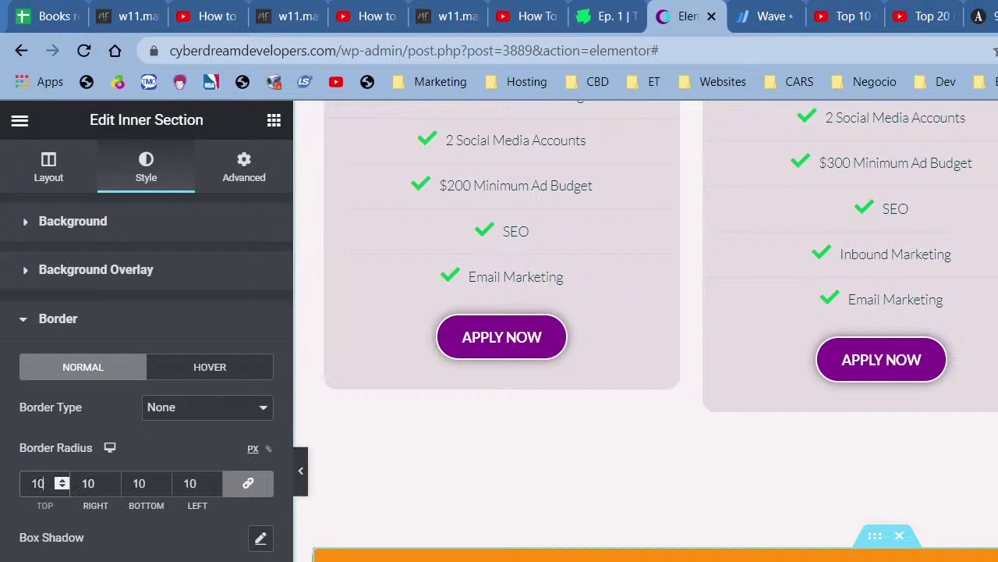
pyautogui.scroll(-1, 646, 331)
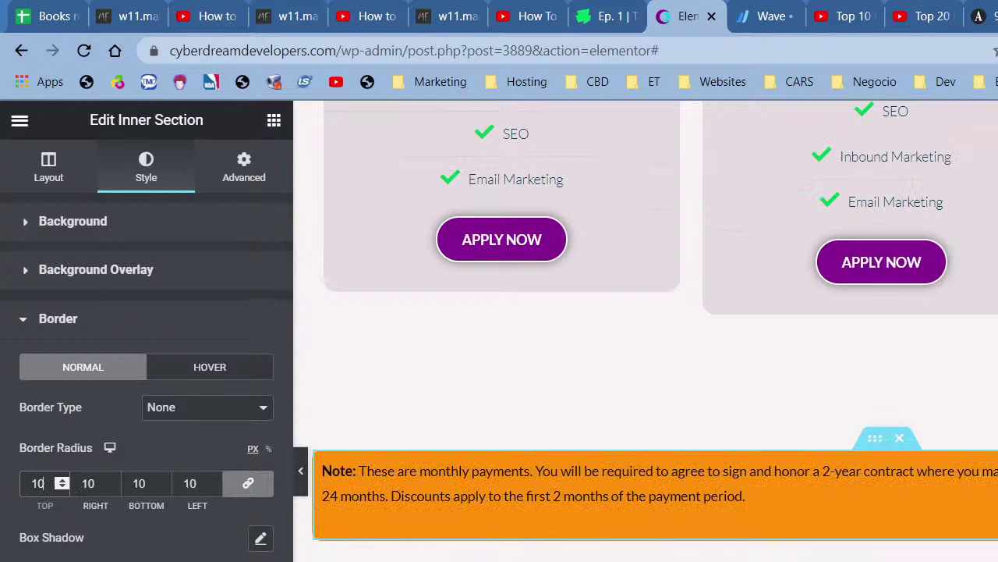
# Open the margin and padding settings of the upper "Pricing Plans" section.
pyautogui.scroll(11, 863, 464)
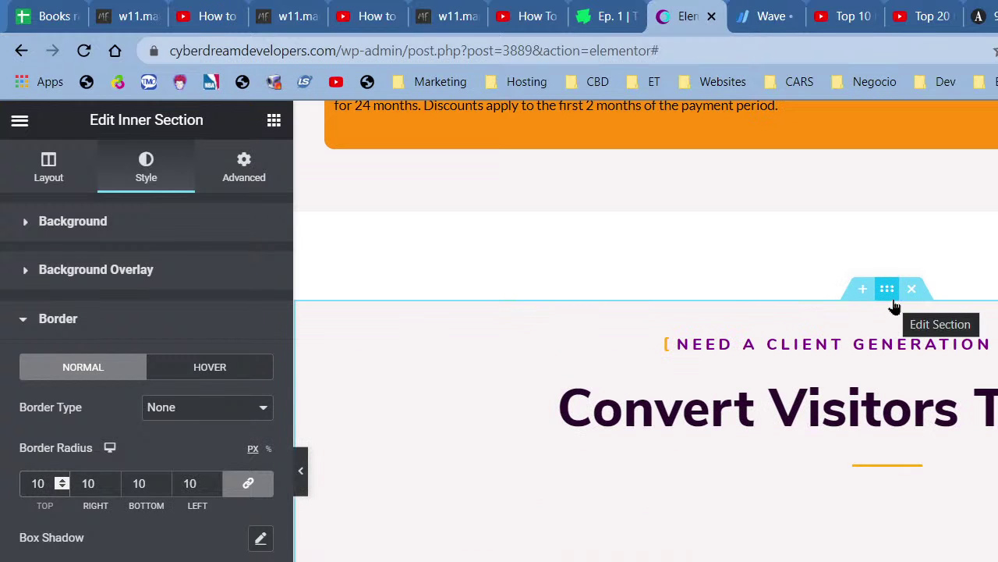
pyautogui.scroll(1, 858, 309)
pyautogui.rightClick(755, 350)
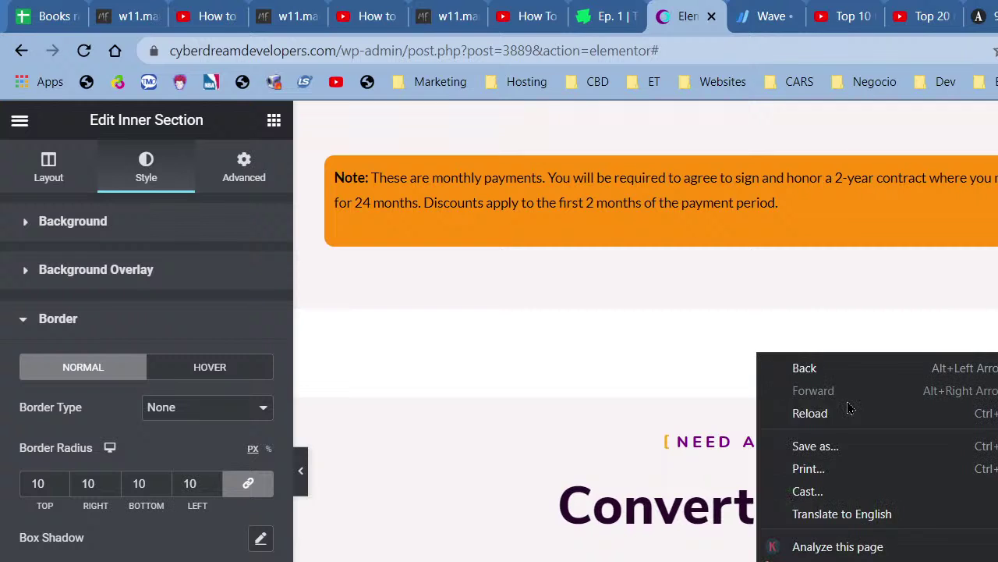
pyautogui.rightClick(702, 287)
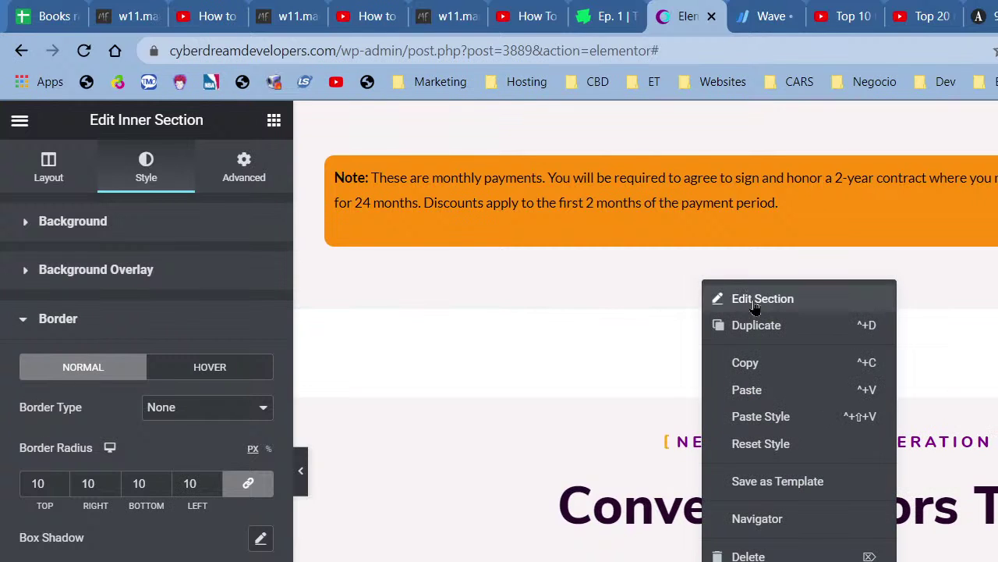
pyautogui.click(238, 182)
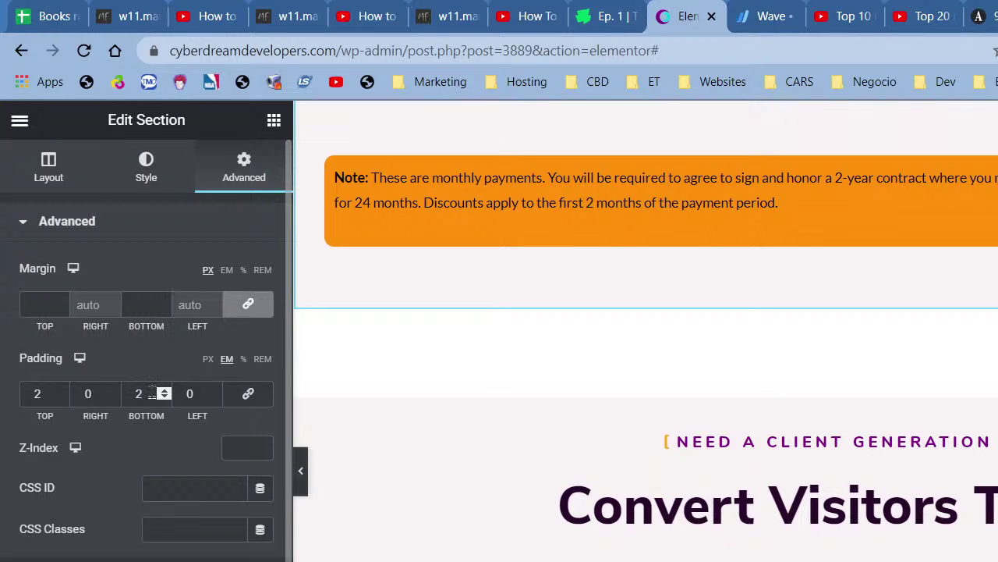
# Try linked padding of 2 em on all sides of the "Pricing Plans" section, then unlink it and reset left and right to 0.
pyautogui.click(264, 405)
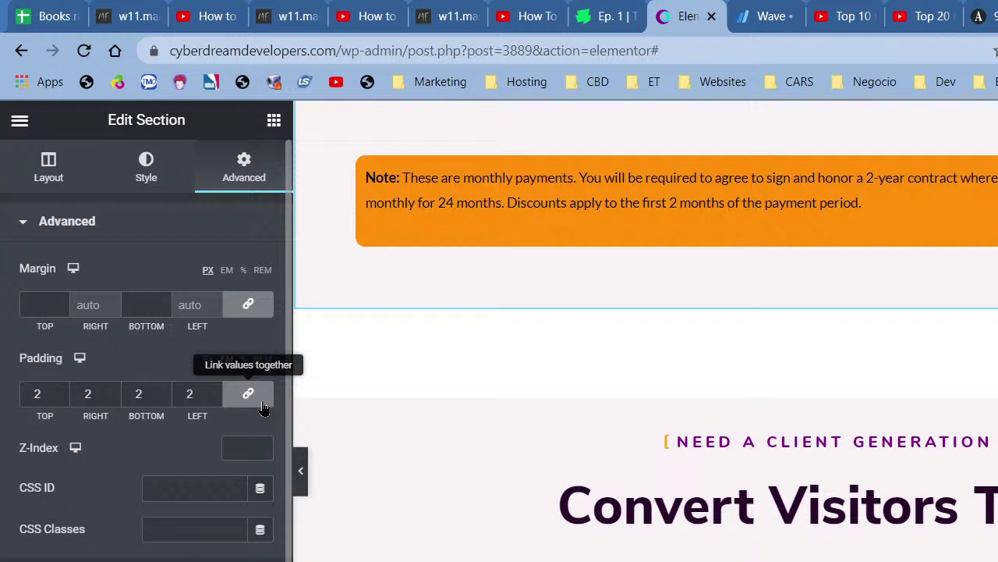
pyautogui.click(261, 407)
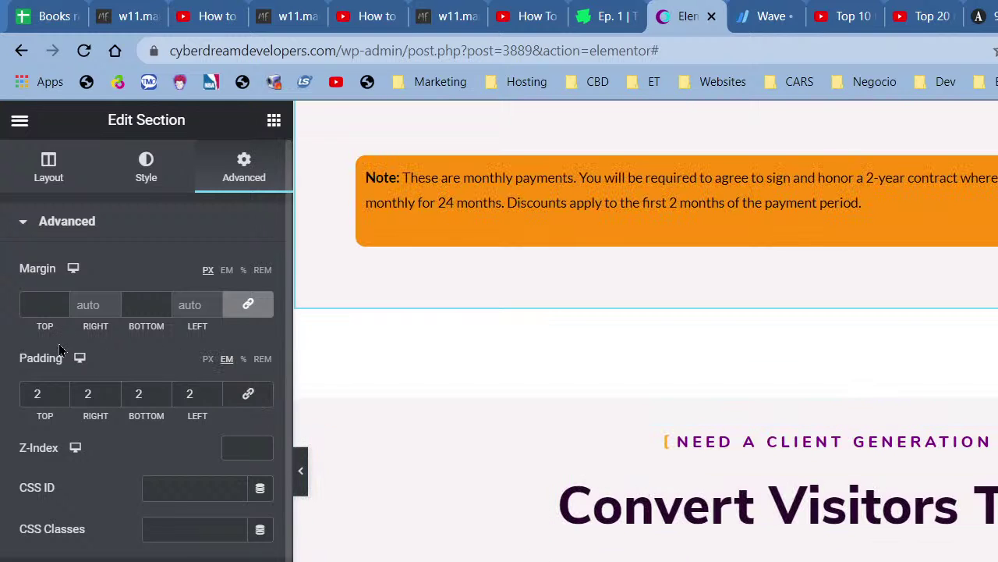
pyautogui.doubleClick(216, 399)
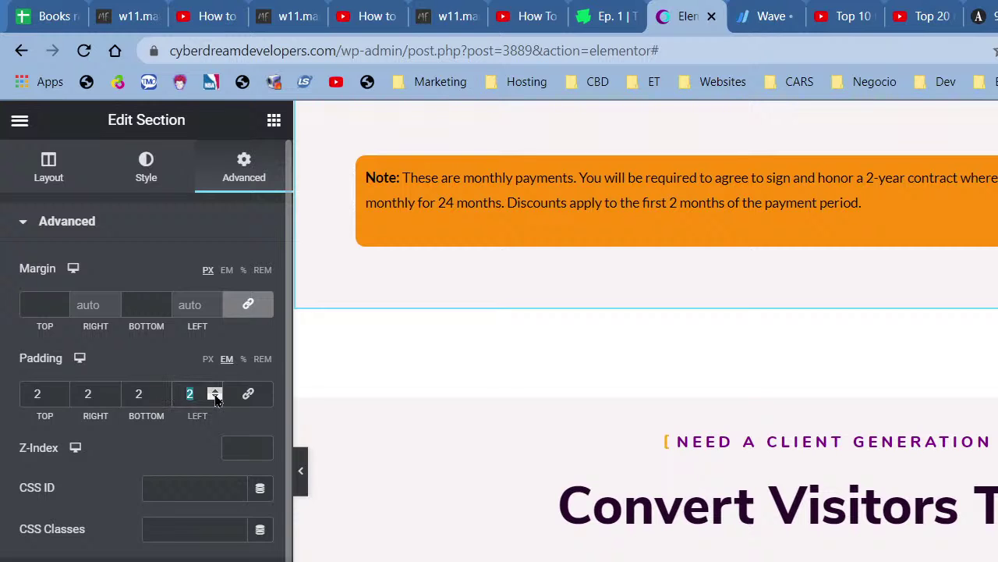
pyautogui.write('0')
pyautogui.doubleClick(74, 398)
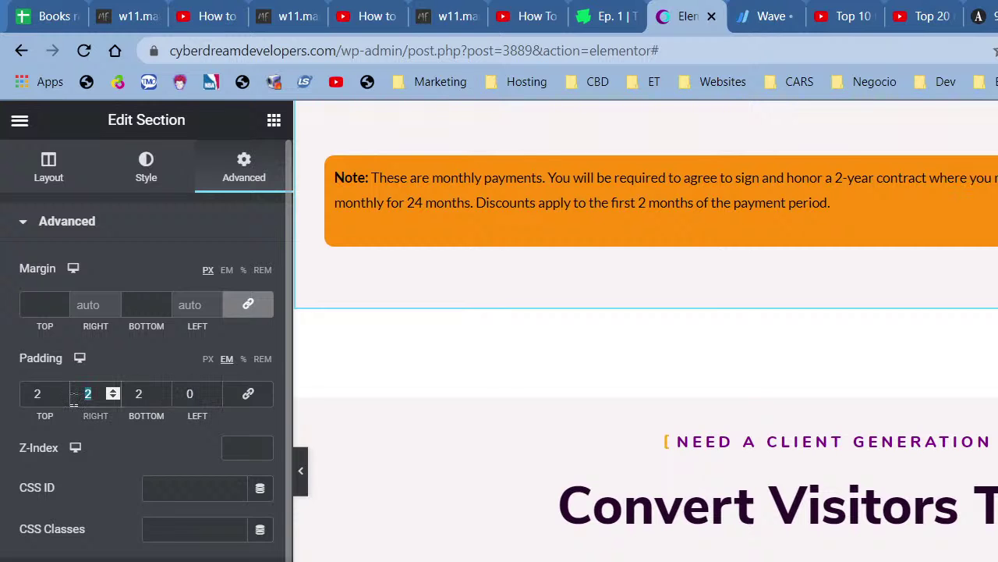
pyautogui.write('0')
# Review the margin and padding settings of the "Pricing Plans" section from its upper edge.
pyautogui.scroll(-10, 840, 403)
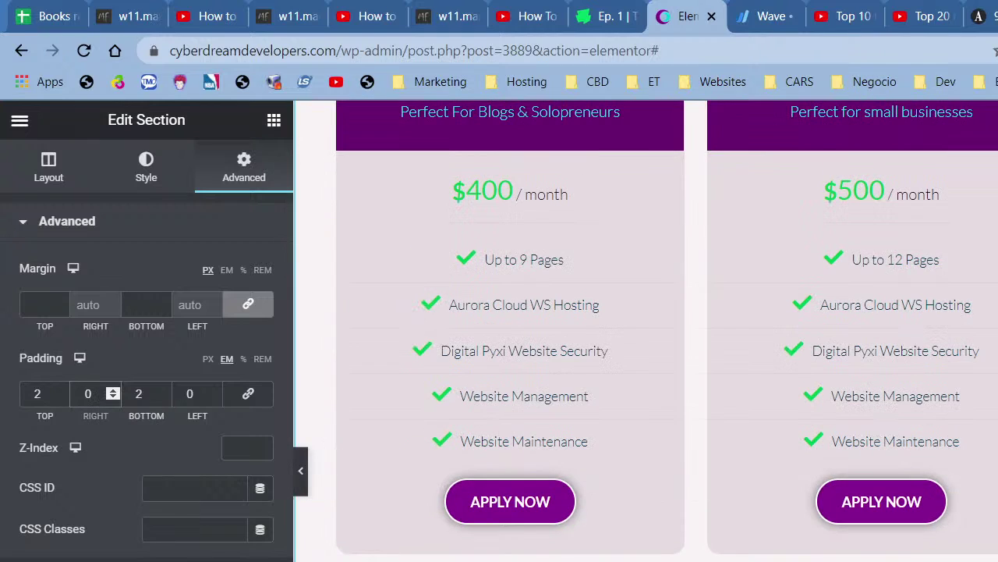
pyautogui.scroll(4, 841, 403)
pyautogui.scroll(5, 841, 403)
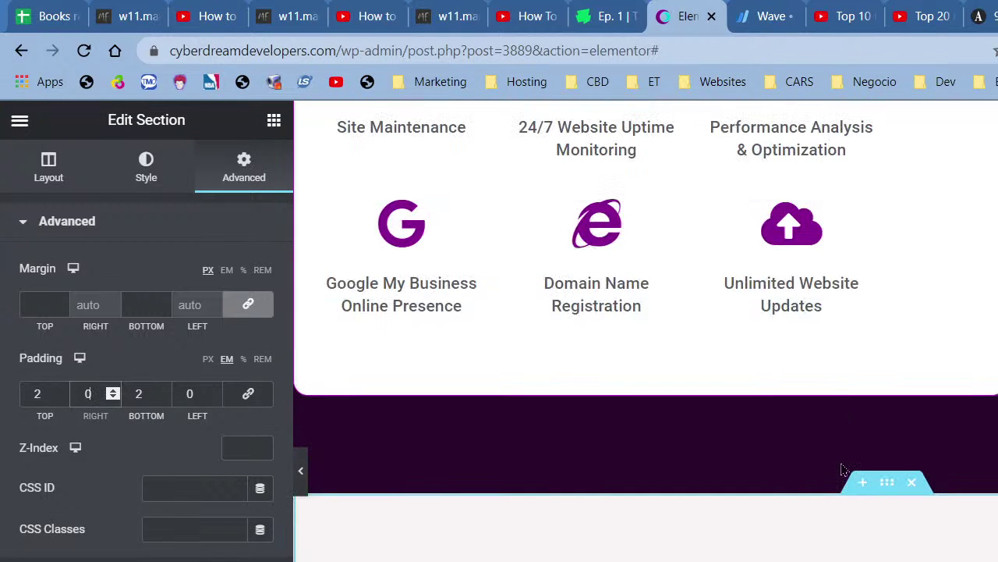
pyautogui.rightClick(888, 484)
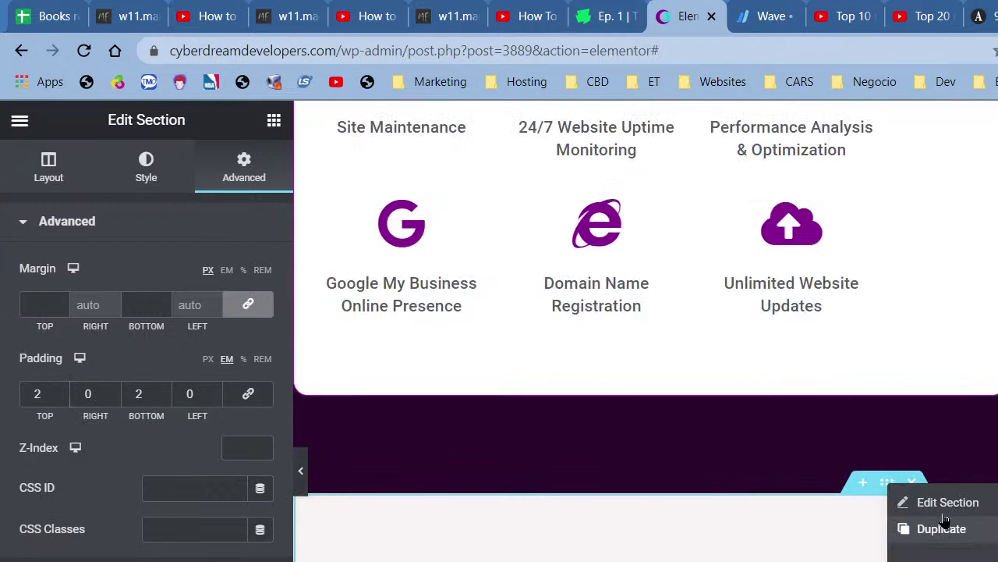
pyautogui.click(943, 507)
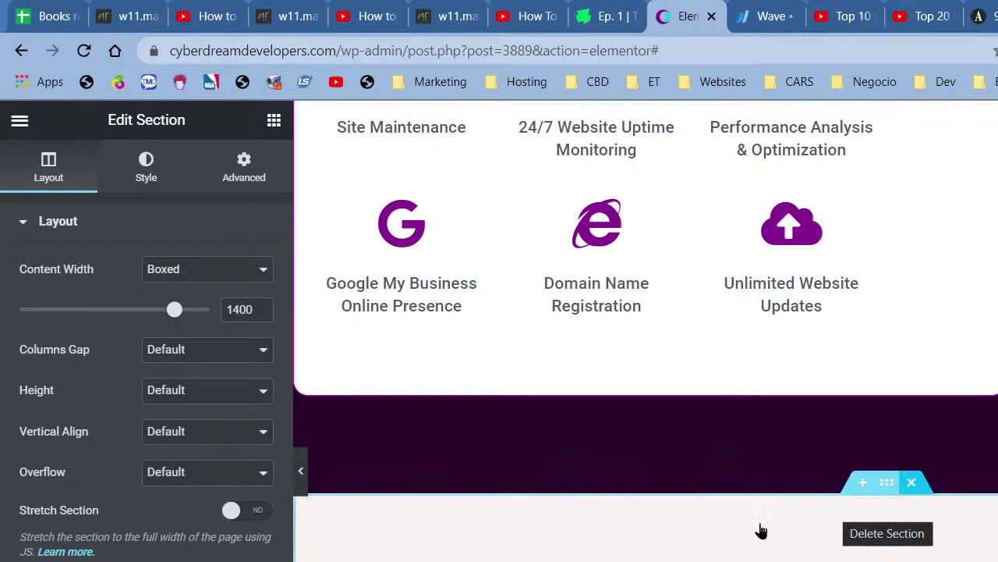
pyautogui.rightClick(883, 485)
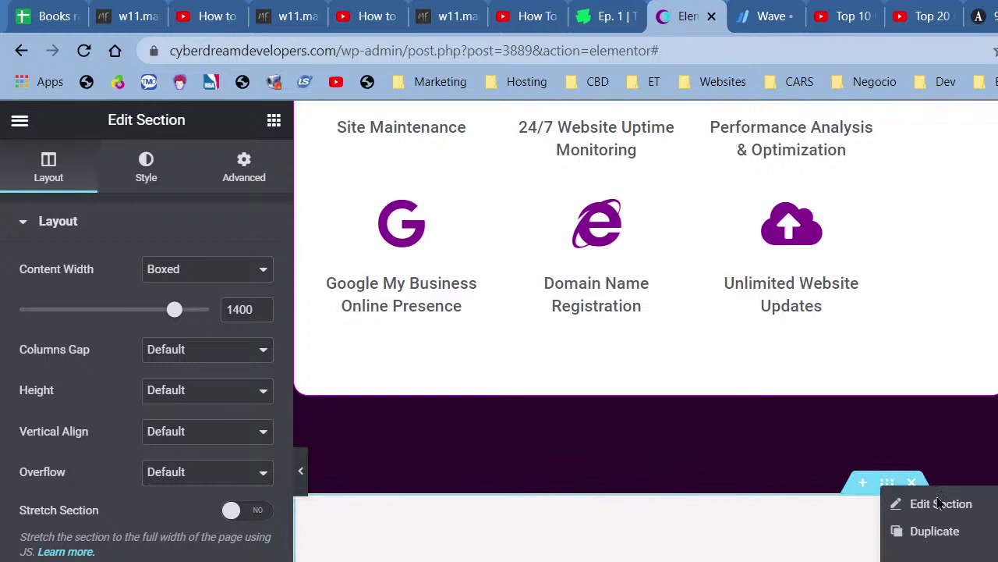
pyautogui.click(936, 503)
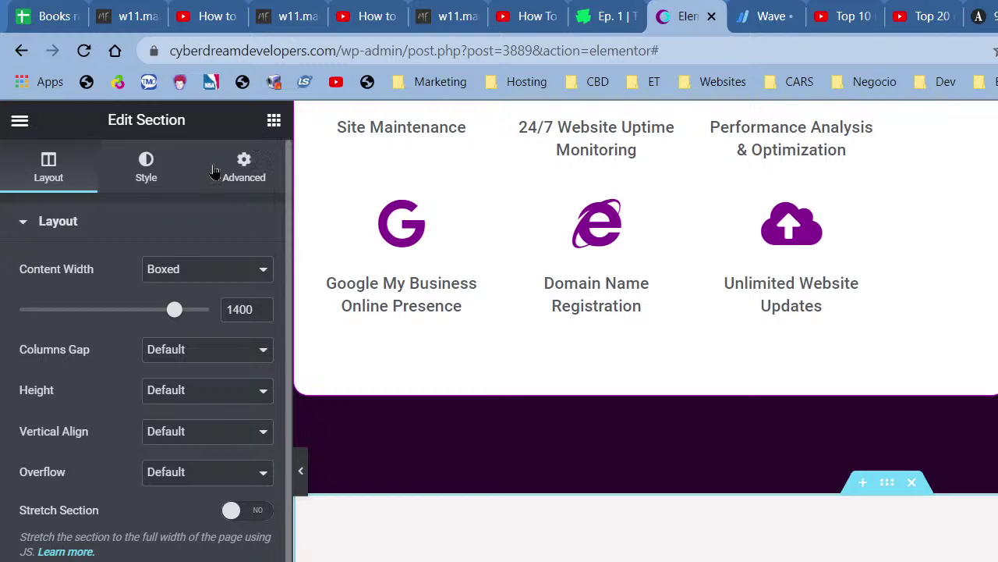
pyautogui.click(216, 172)
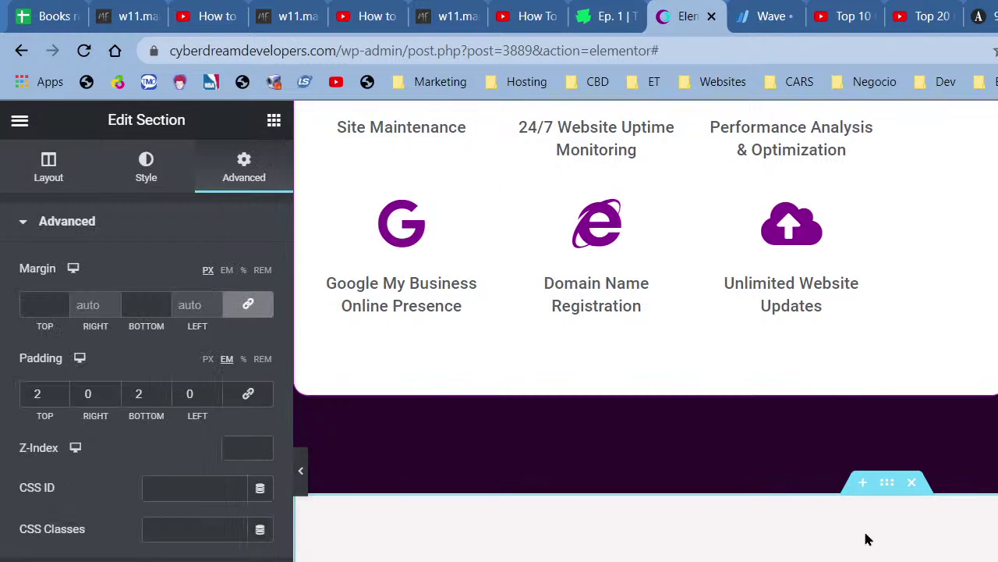
pyautogui.rightClick(888, 487)
pyautogui.click(939, 510)
pyautogui.rightClick(413, 524)
pyautogui.click(503, 554)
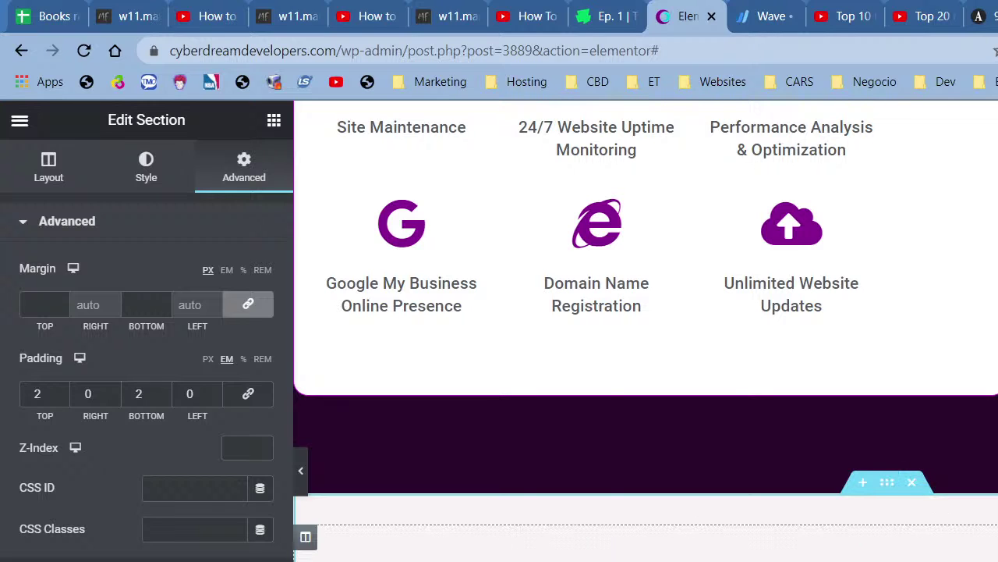
# Check the margin and padding of the inner section holding the Freelance and Startup pricing tables.
pyautogui.scroll(-5, 827, 343)
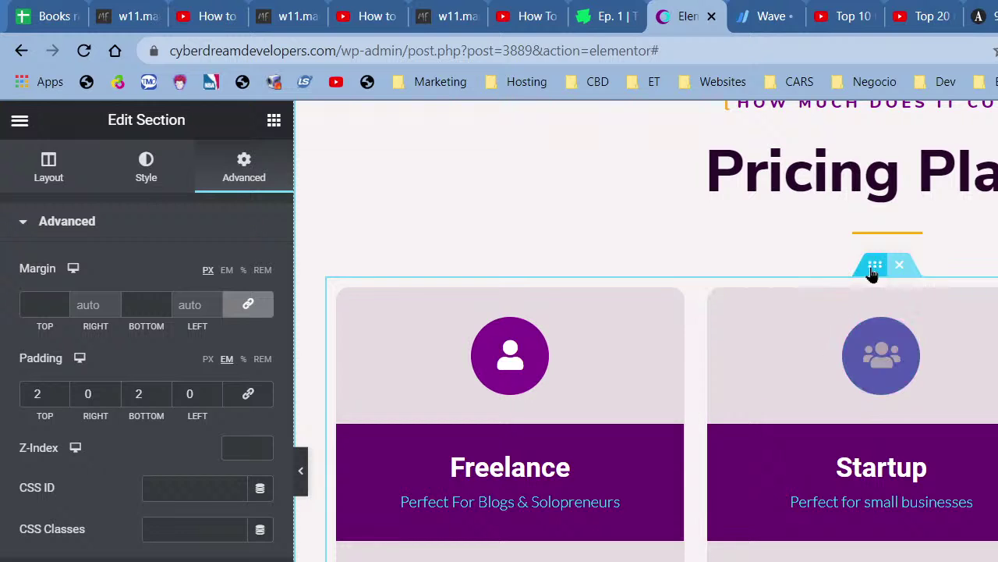
pyautogui.rightClick(872, 273)
pyautogui.click(904, 285)
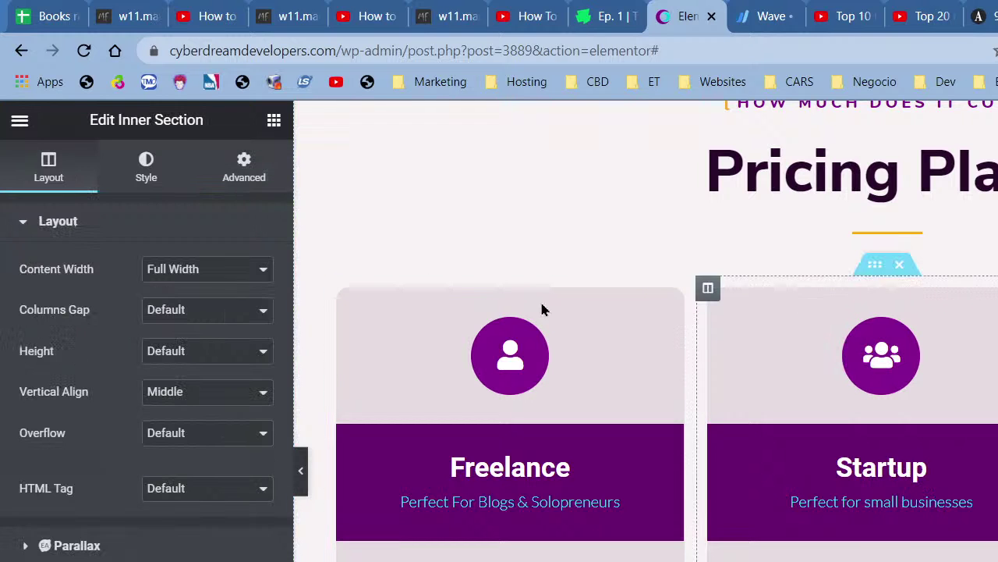
pyautogui.click(238, 179)
# Set the bottom margin of the "Convert Visitors To Clients" section to 0 px and look over its Plus tables and payment note.
pyautogui.scroll(-10, 940, 495)
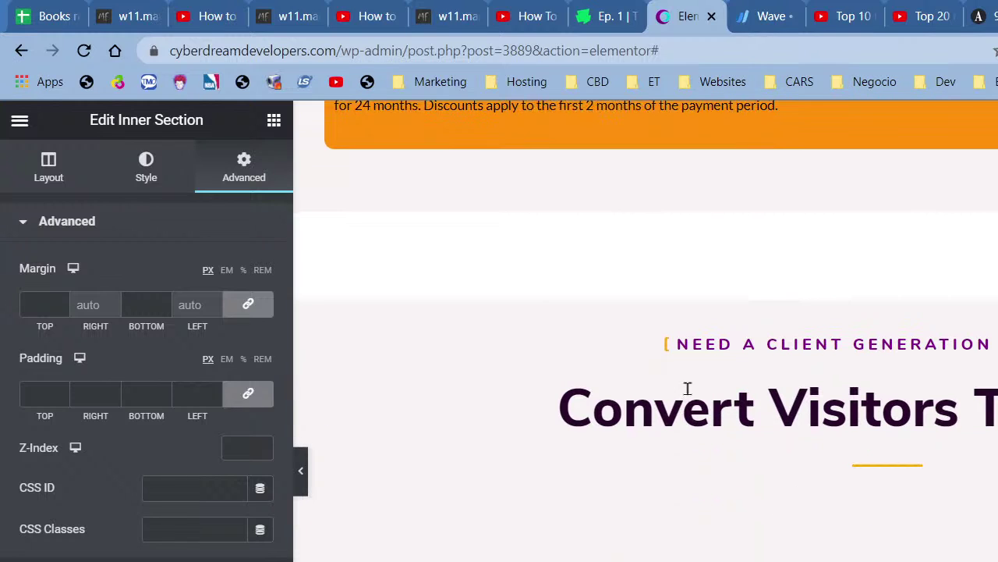
pyautogui.rightClick(879, 298)
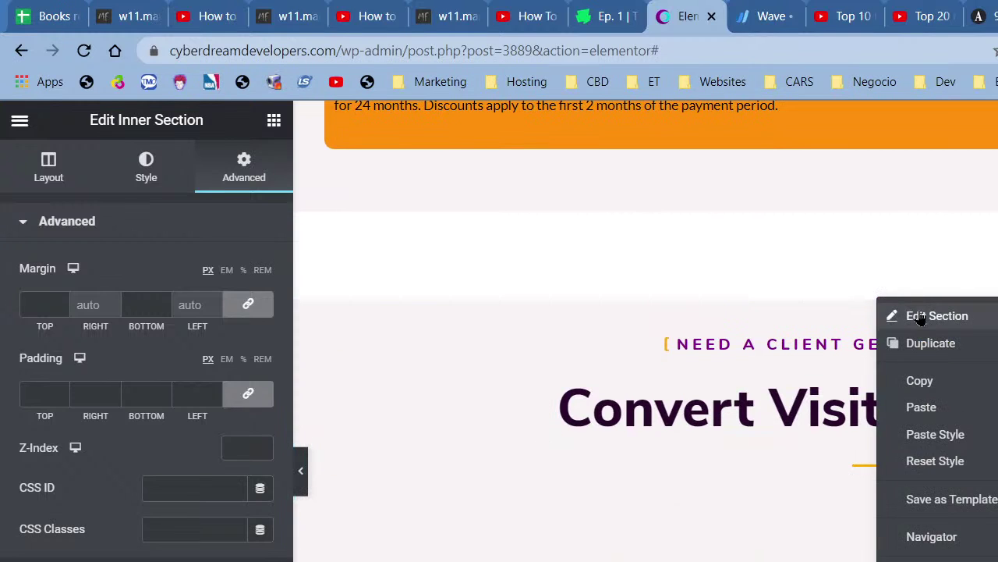
pyautogui.click(921, 316)
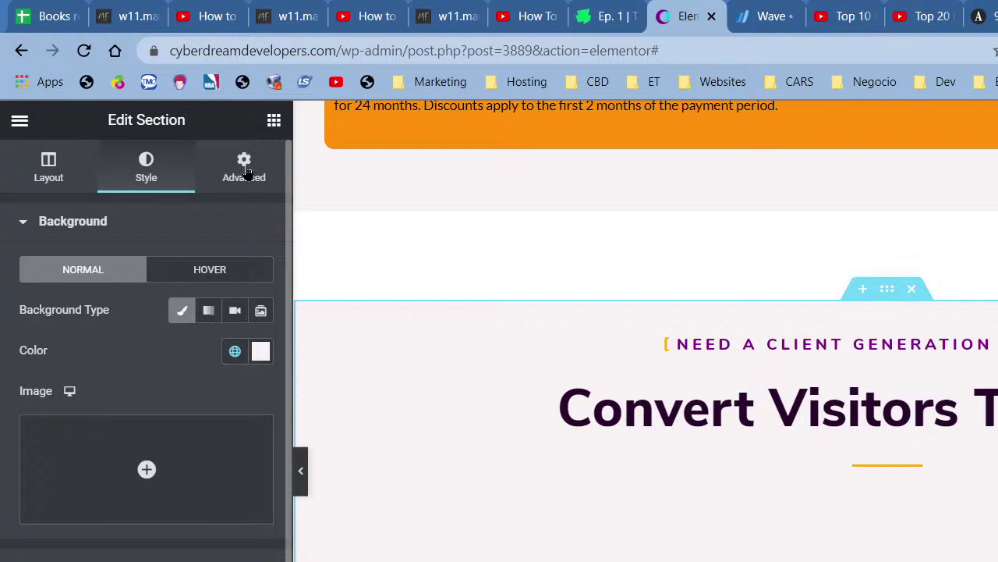
pyautogui.click(246, 171)
pyautogui.doubleClick(139, 305)
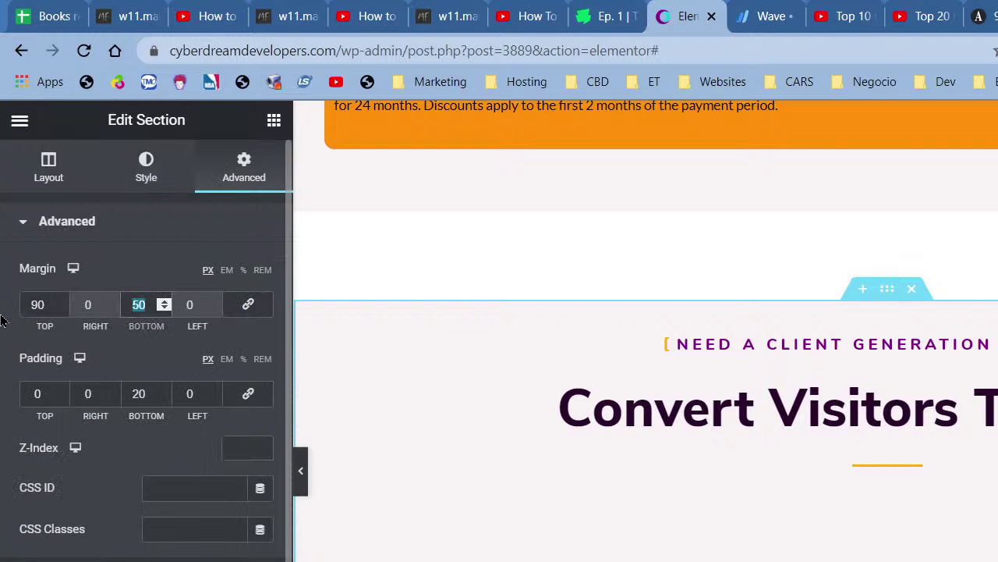
pyautogui.write('0')
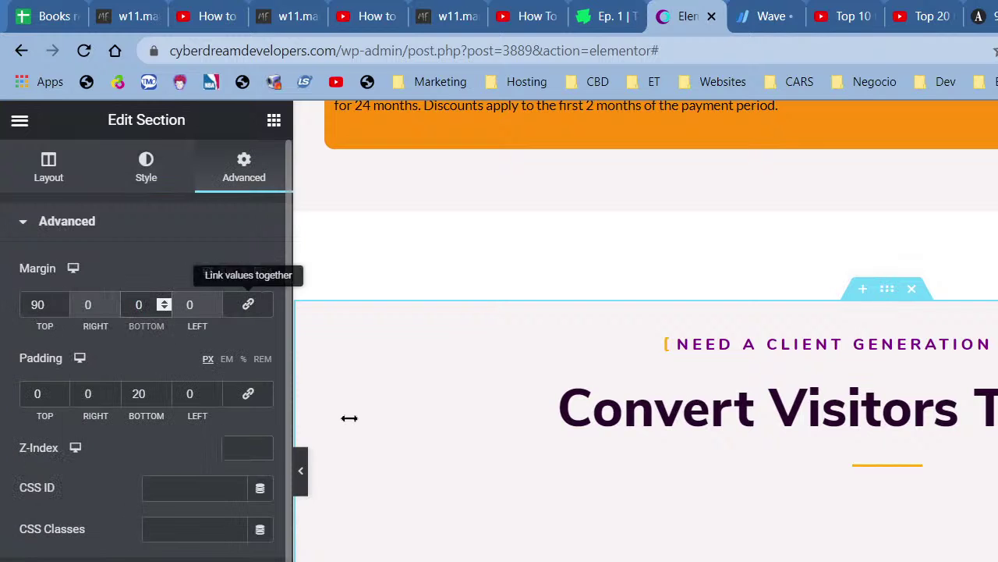
pyautogui.scroll(-8, 345, 416)
pyautogui.scroll(-1, 803, 558)
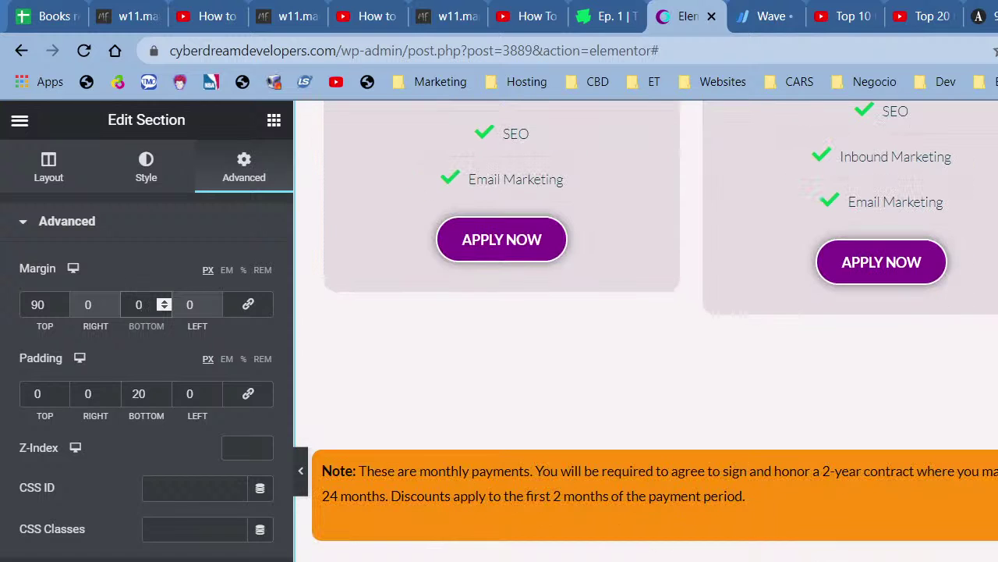
pyautogui.scroll(8, 529, 538)
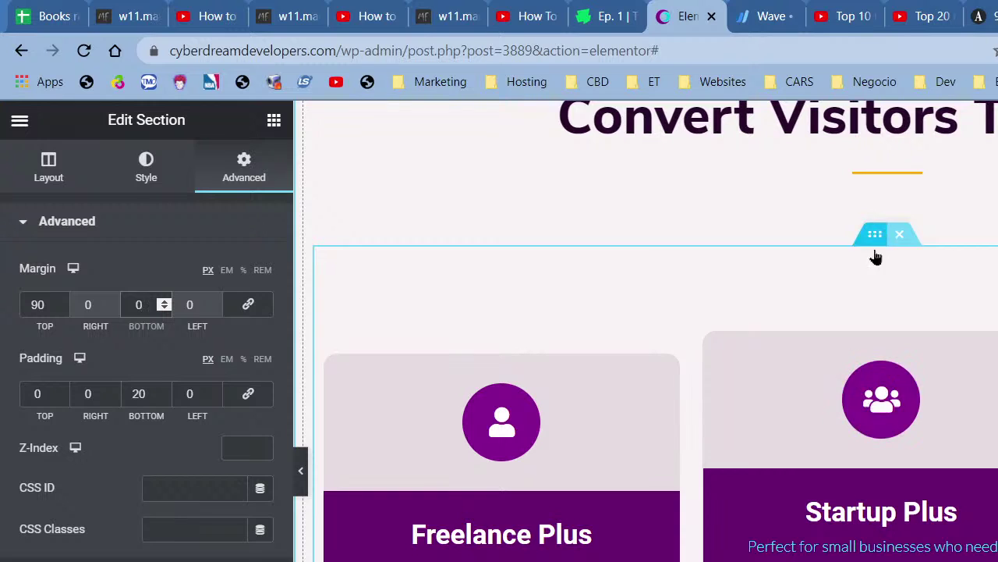
# Recheck the margin and padding of the inner section around the Freelance and Startup tables under "Pricing Plans".
pyautogui.scroll(-15, 842, 335)
pyautogui.scroll(3, 842, 335)
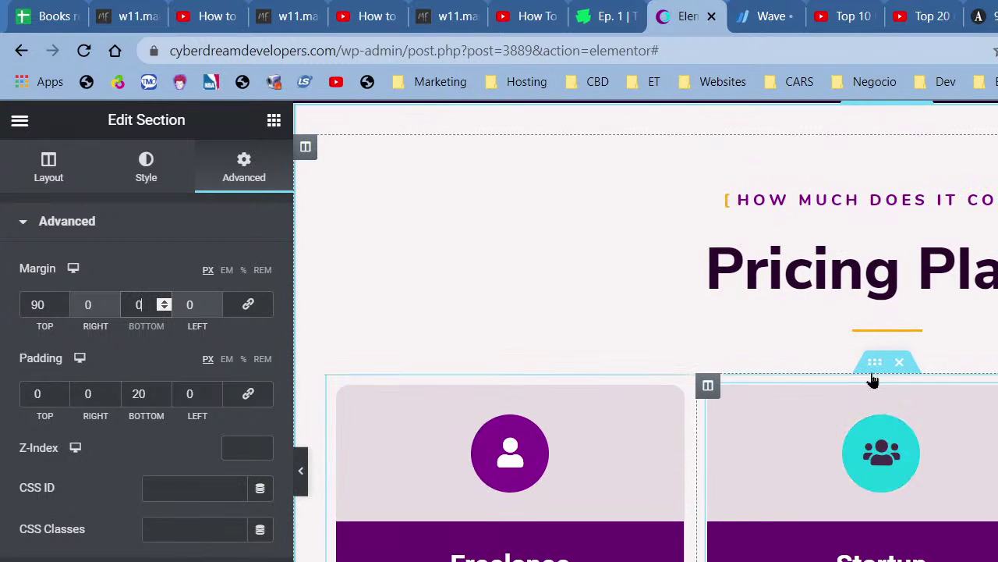
pyautogui.rightClick(873, 366)
pyautogui.click(909, 382)
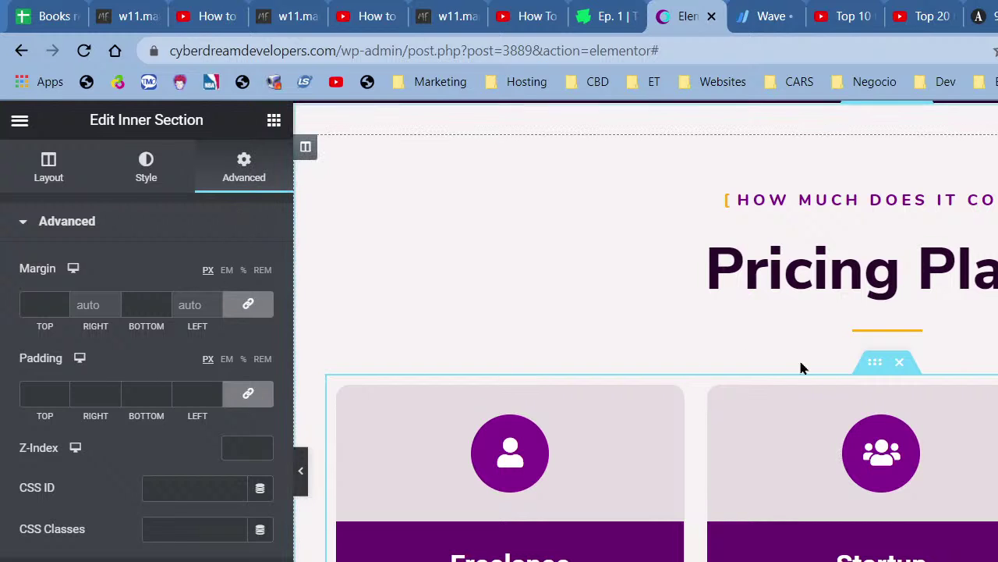
pyautogui.rightClick(875, 372)
pyautogui.click(927, 393)
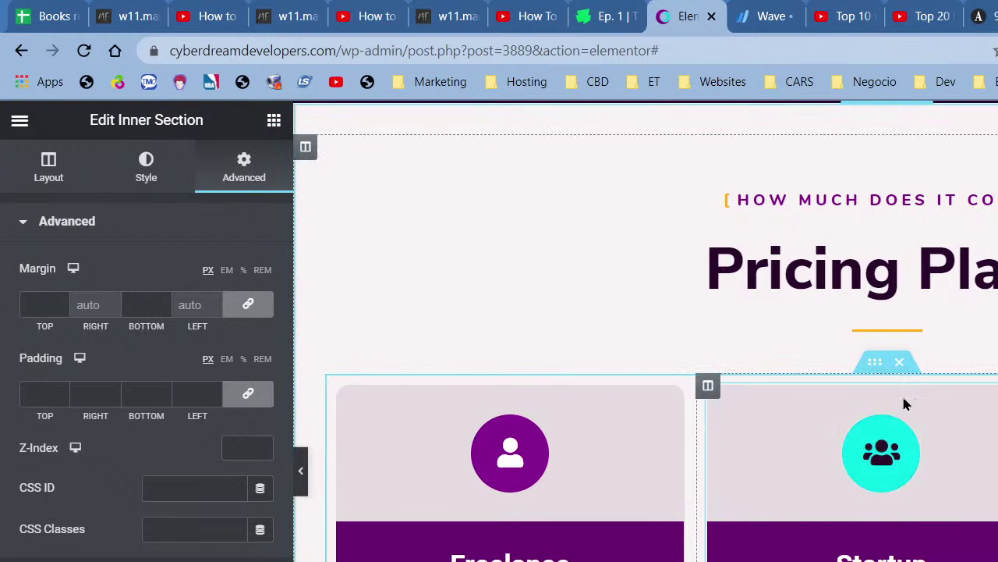
pyautogui.click(838, 415)
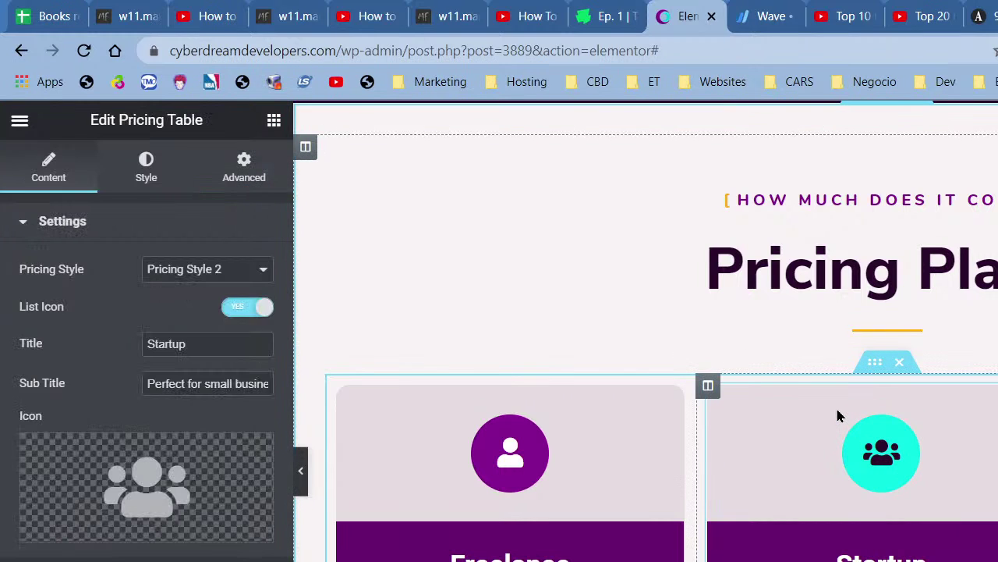
pyautogui.rightClick(882, 375)
pyautogui.click(916, 380)
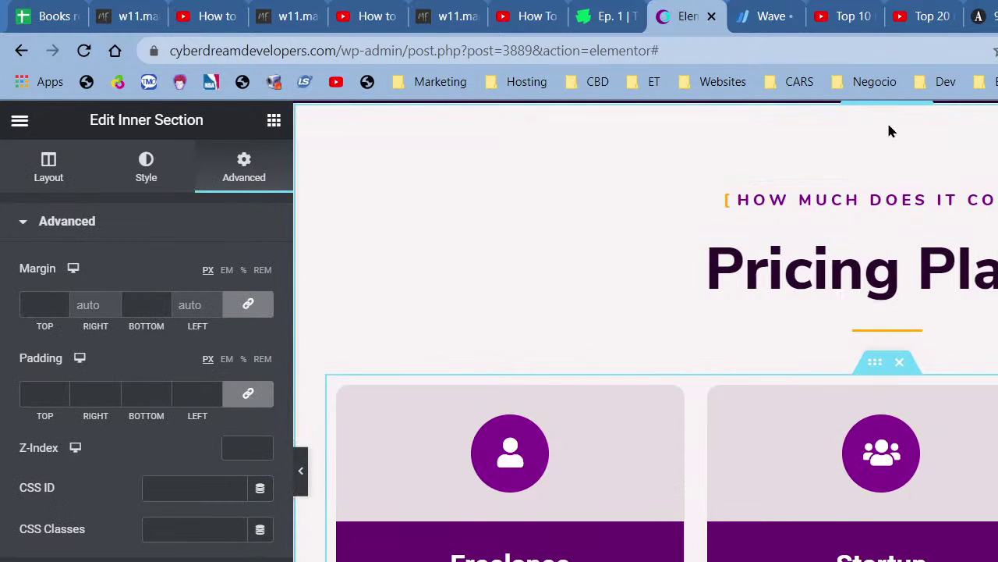
# Unlink the margins of the "Pricing Plans" section and set its top and bottom margins to 0 px.
pyautogui.scroll(1, 887, 124)
pyautogui.rightClick(885, 199)
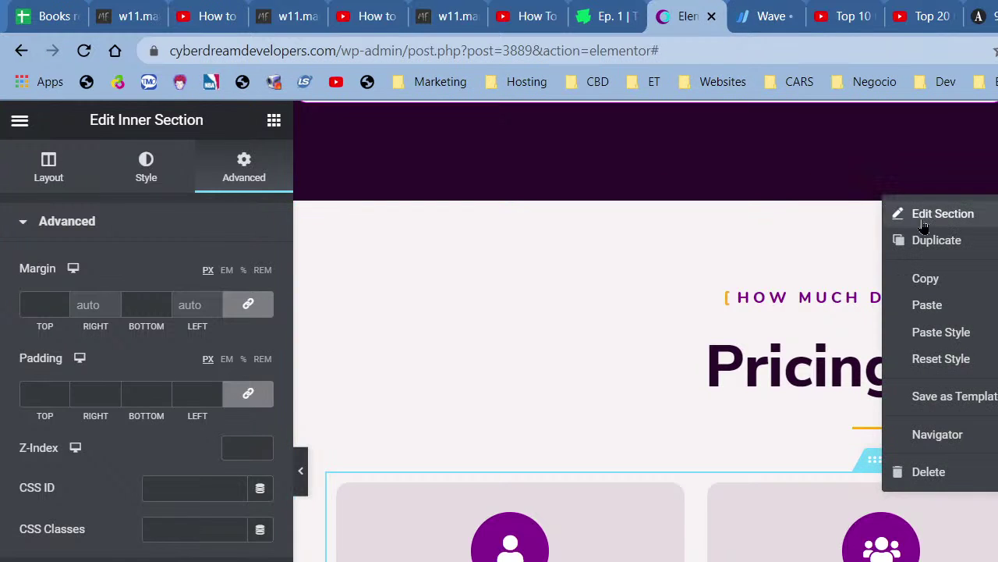
pyautogui.click(922, 218)
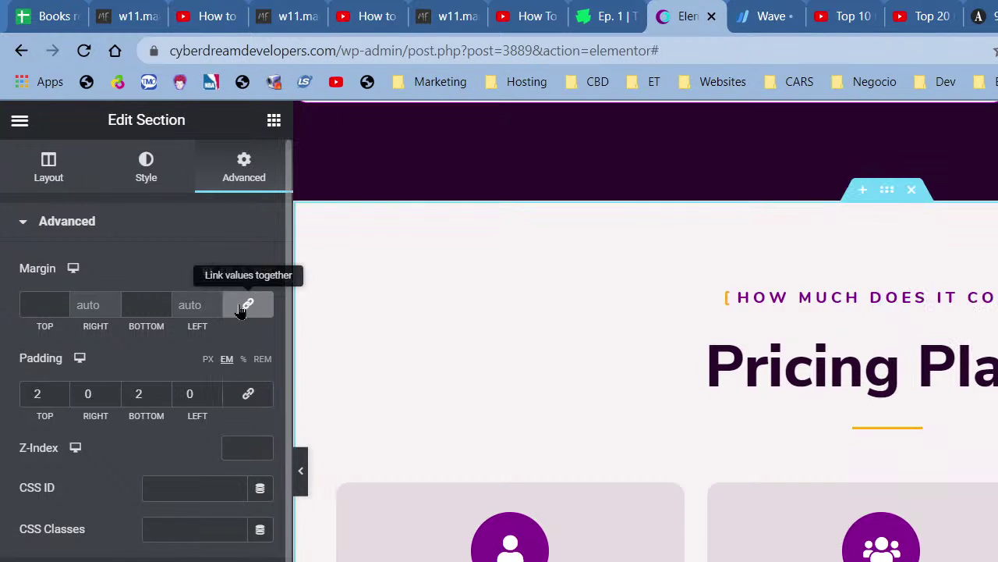
# Copy the style of the inner section holding the Plus tables onto the inner section holding the Freelance and Startup tables.
pyautogui.scroll(-15, 793, 394)
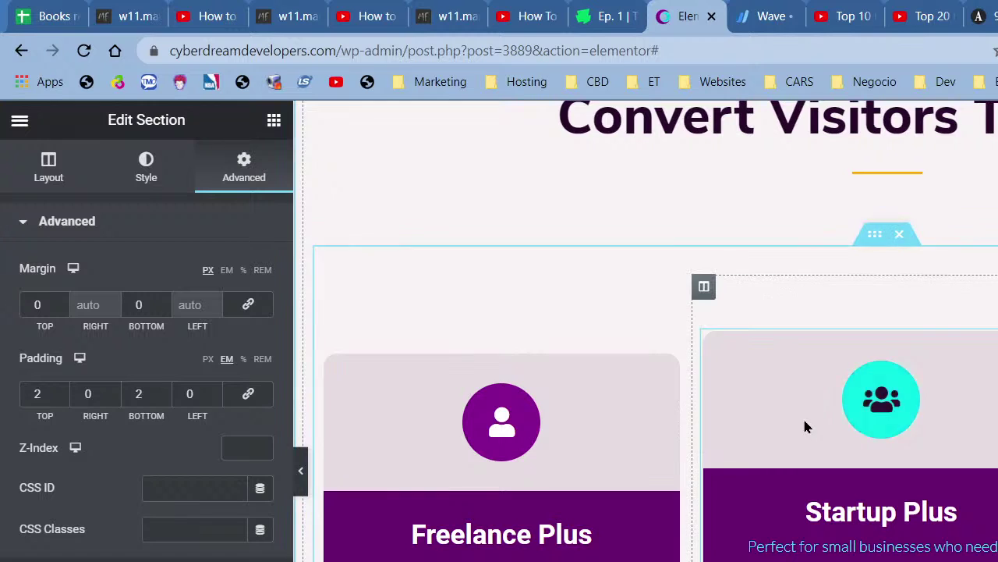
pyautogui.scroll(4, 804, 424)
pyautogui.scroll(8, 862, 475)
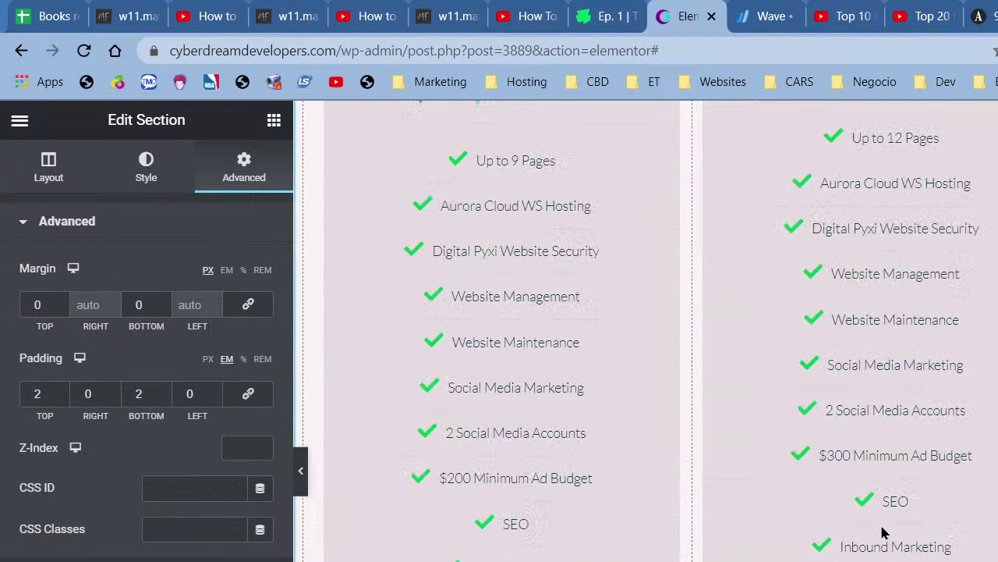
pyautogui.scroll(-4, 885, 535)
pyautogui.scroll(10, 849, 437)
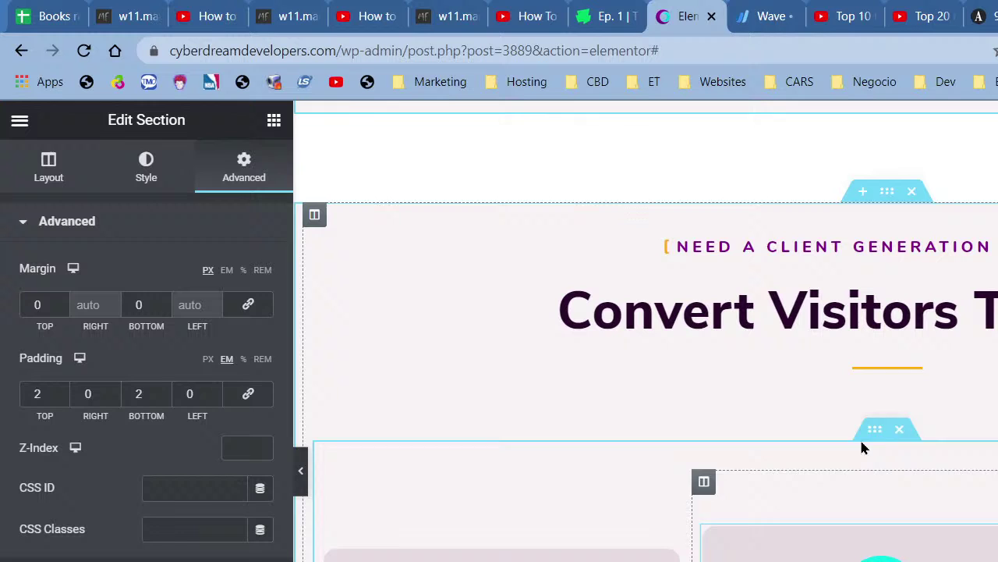
pyautogui.rightClick(898, 456)
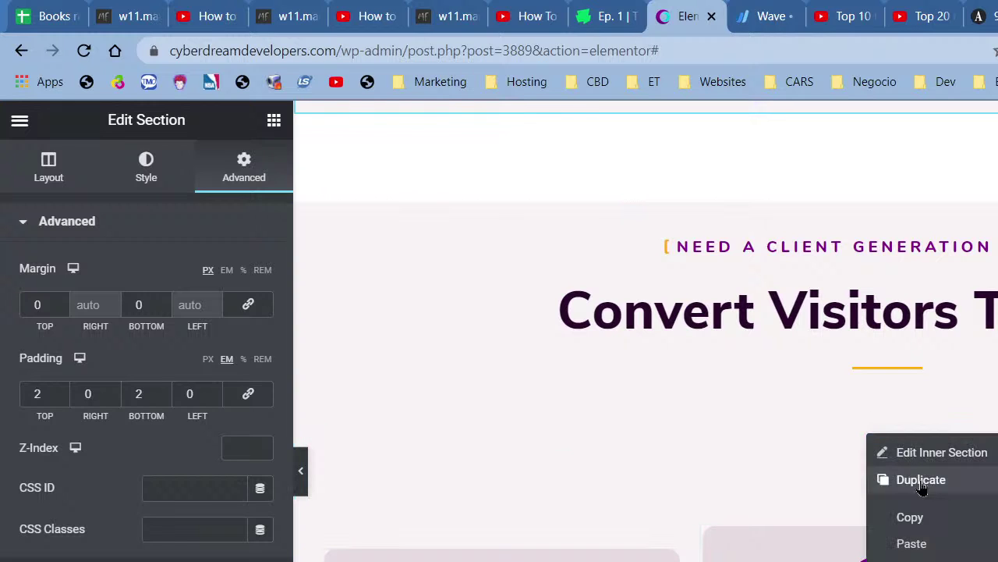
pyautogui.click(931, 517)
pyautogui.scroll(10, 907, 471)
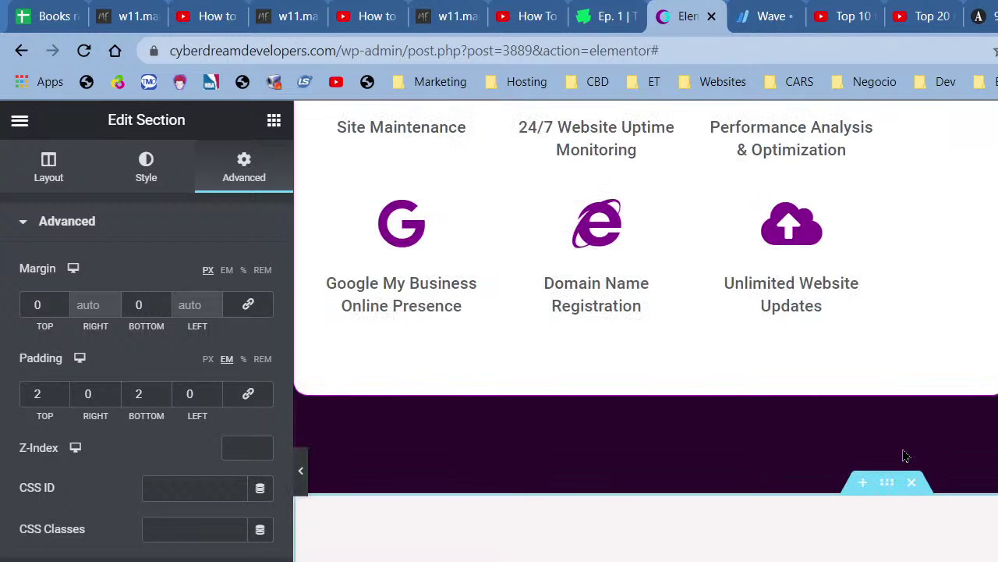
pyautogui.scroll(-2, 908, 471)
pyautogui.scroll(-1, 835, 491)
pyautogui.rightClick(865, 468)
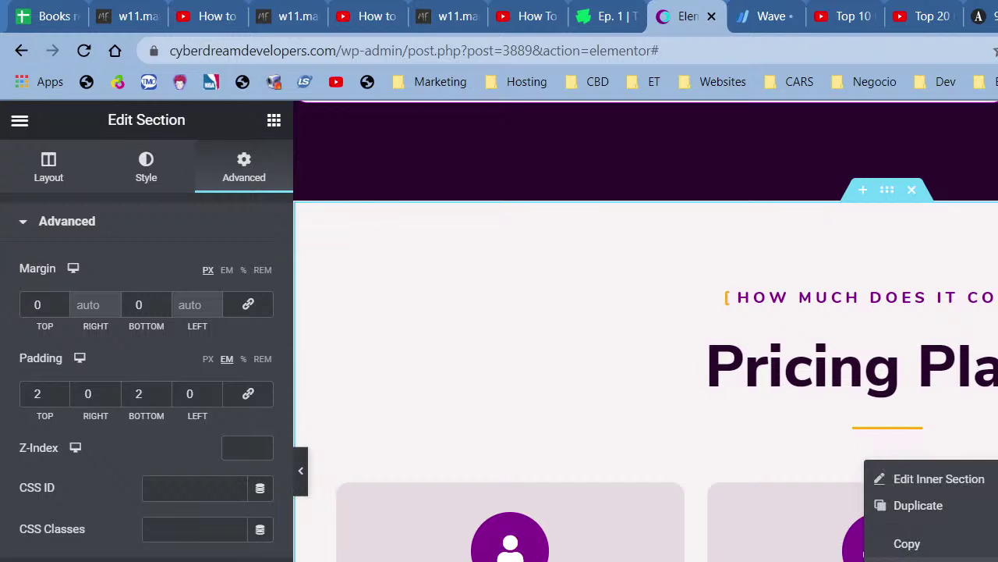
pyautogui.scroll(-8, 646, 331)
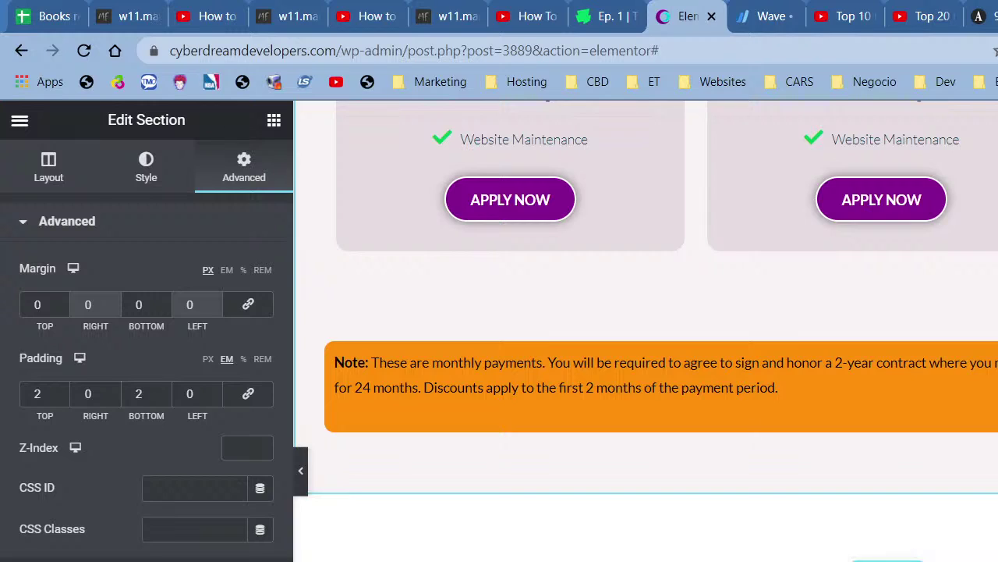
# Apply the copied style of the "Convert Visitors To Clients" section to the whole "Pricing Plans" section.
pyautogui.scroll(5, 646, 331)
pyautogui.scroll(-6, 646, 331)
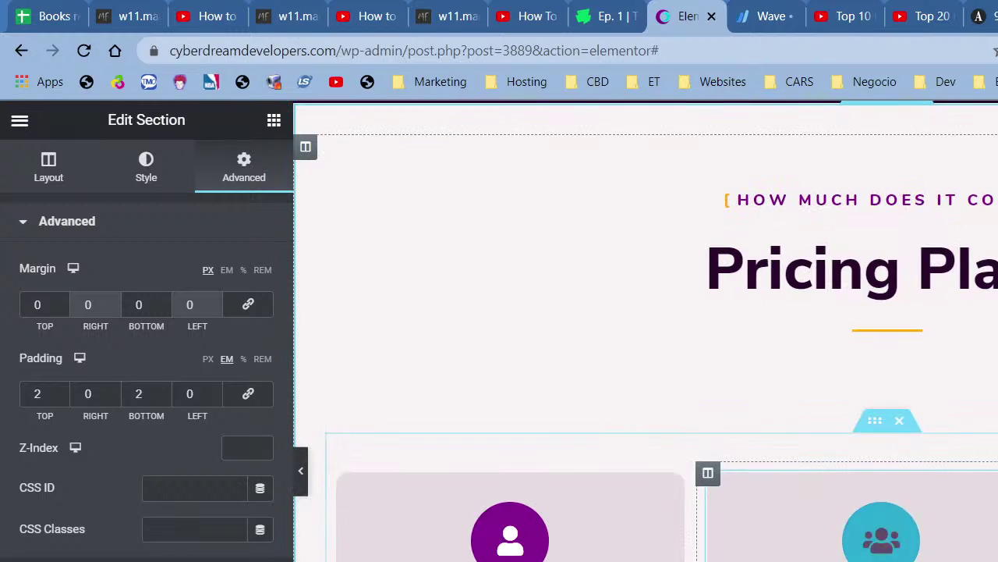
pyautogui.scroll(2, 646, 331)
pyautogui.scroll(-9, 646, 331)
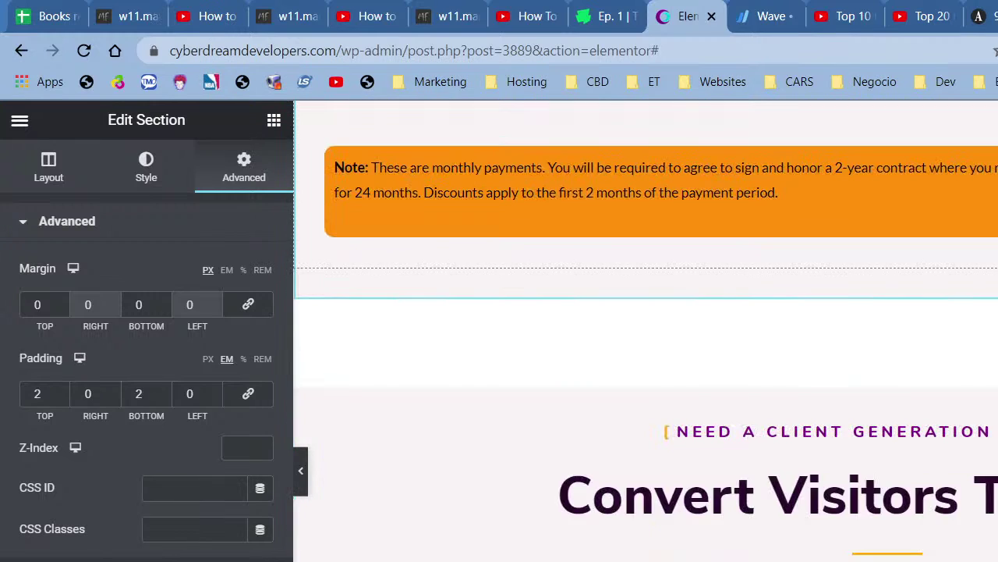
pyautogui.scroll(10, 645, 330)
pyautogui.scroll(3, 923, 388)
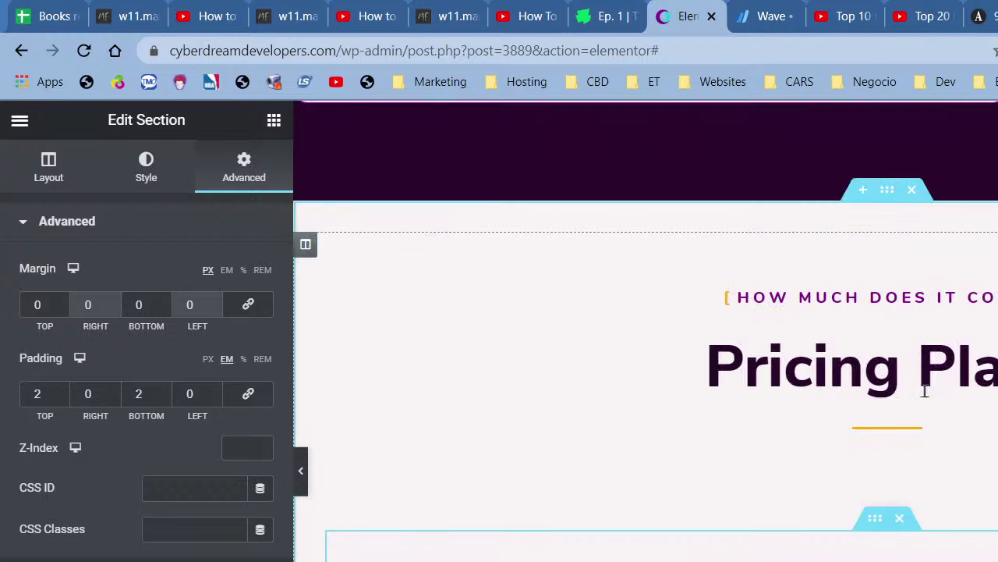
pyautogui.rightClick(889, 192)
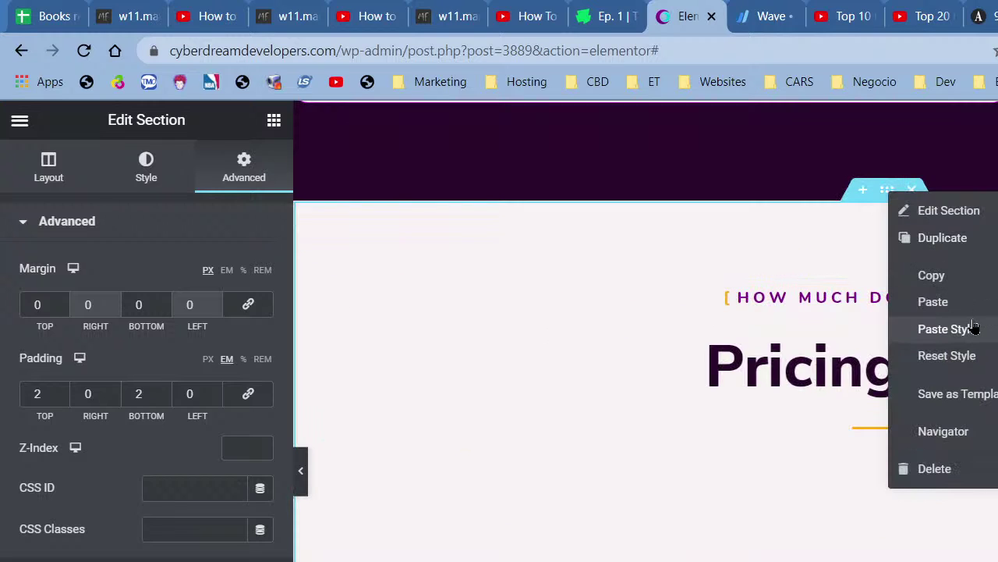
pyautogui.click(944, 329)
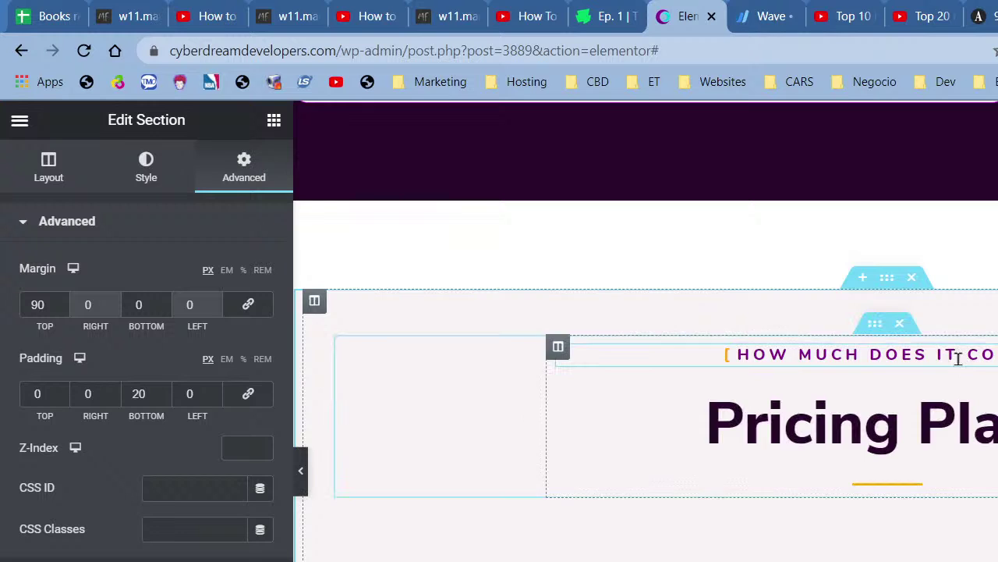
# Copy the style of the payment note's inner section below the Plus tables onto the note's inner section in "Pricing Plans".
pyautogui.scroll(-8, 956, 374)
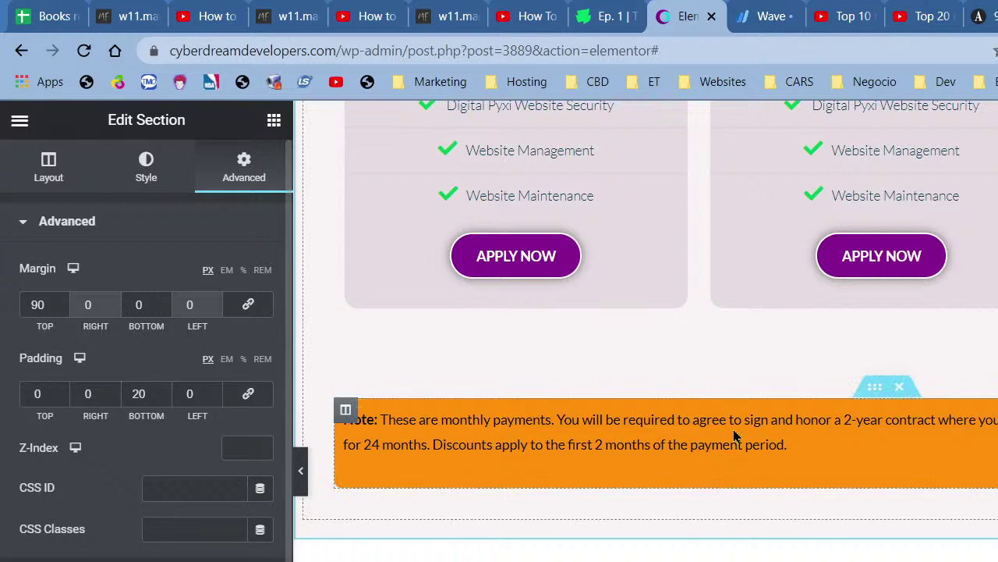
pyautogui.scroll(10, 725, 546)
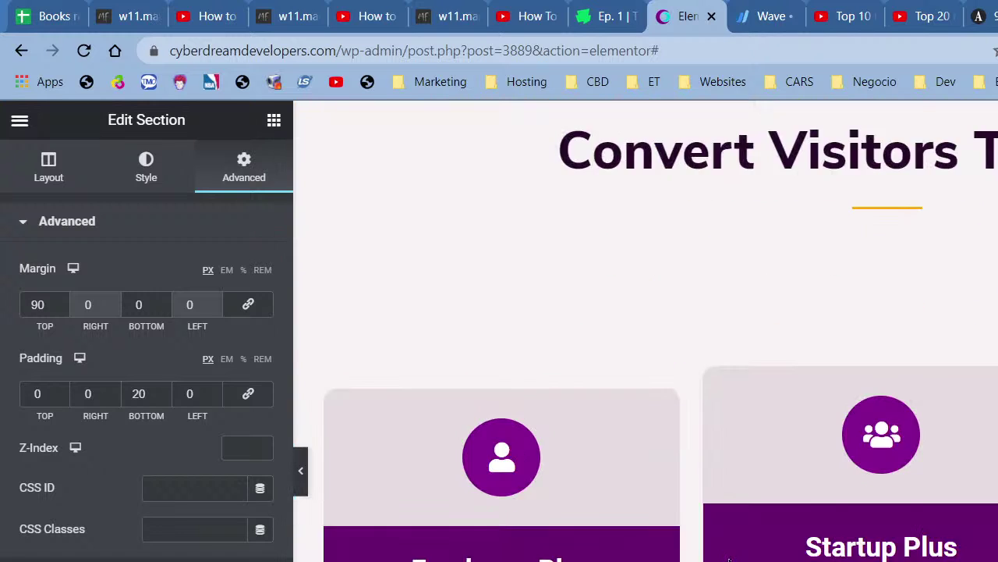
pyautogui.scroll(-9, 728, 546)
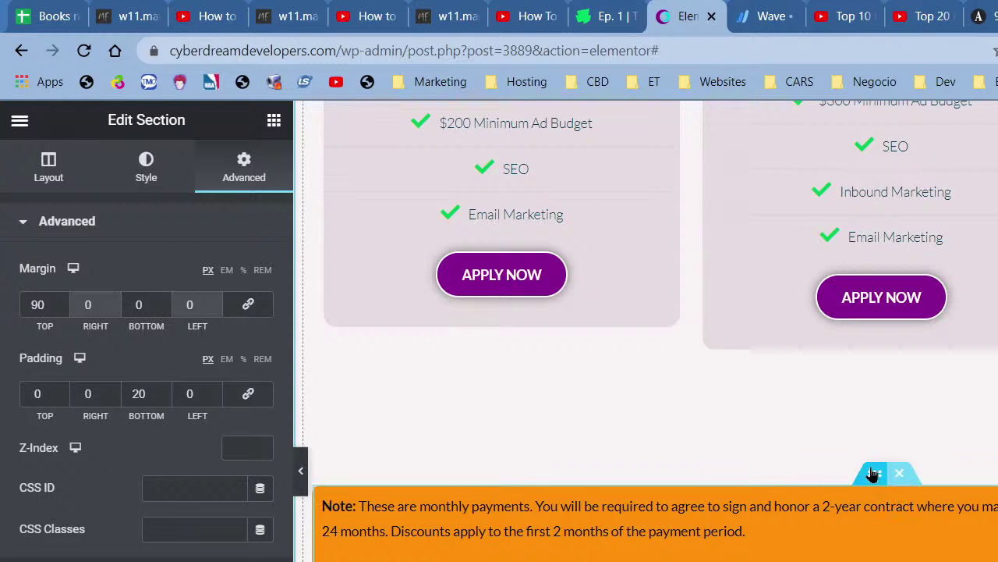
pyautogui.rightClick(874, 473)
pyautogui.click(940, 547)
pyautogui.scroll(15, 933, 531)
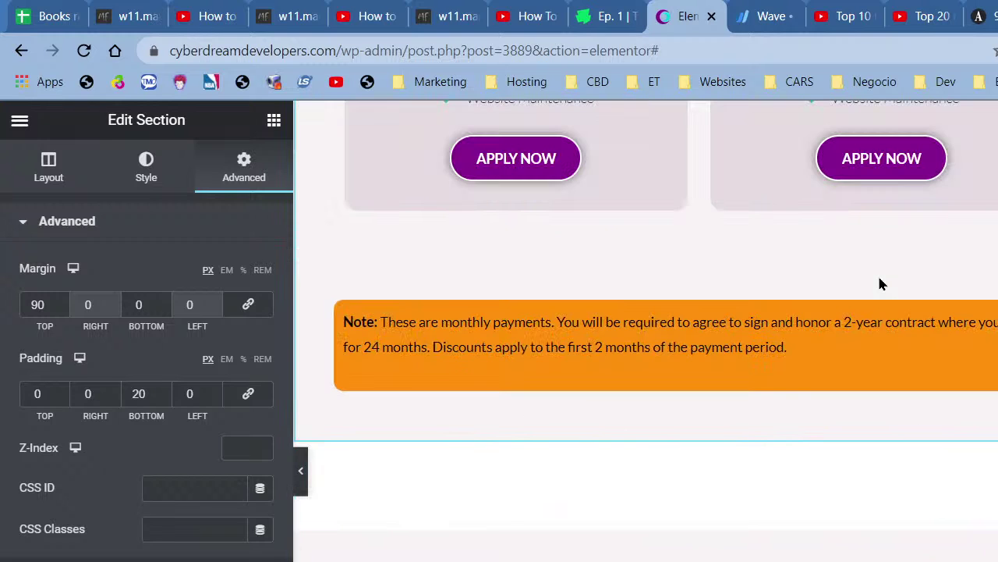
pyautogui.rightClick(880, 290)
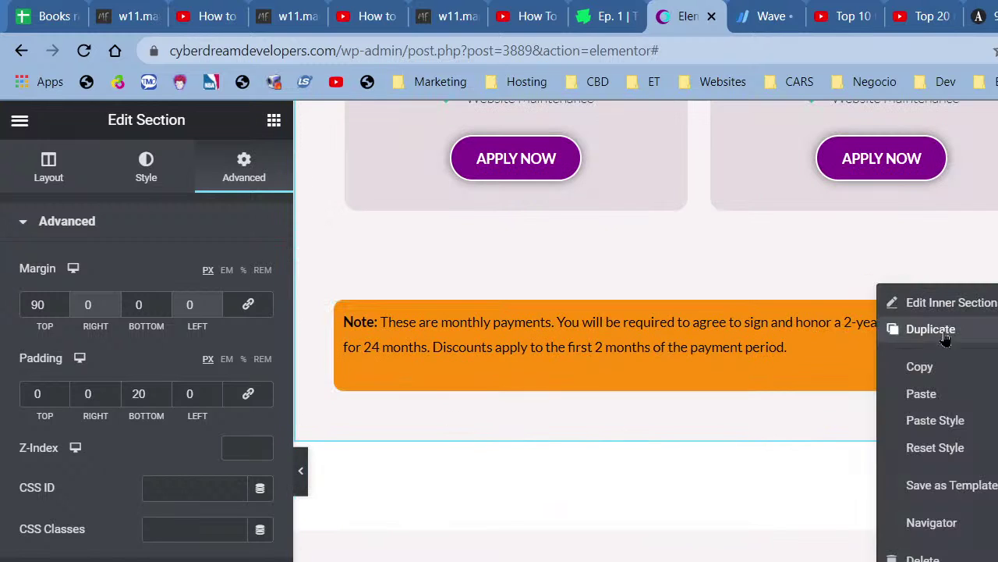
pyautogui.click(972, 416)
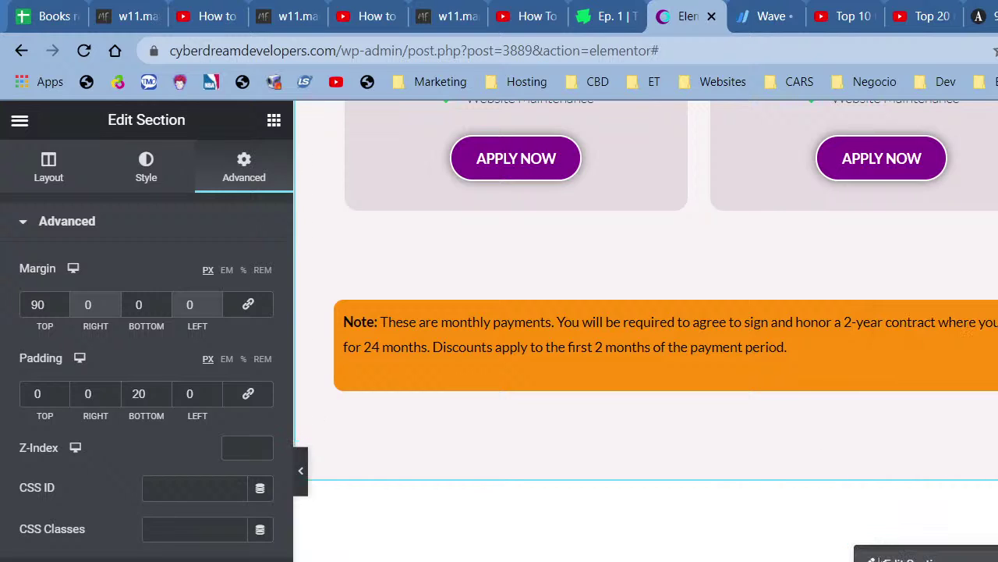
# Set the "Convert Visitors To Clients" section's top margin to 0 px, its top padding to 90 and its bottom padding to 80.
pyautogui.moveTo(47, 304); pyautogui.dragTo(9, 305)
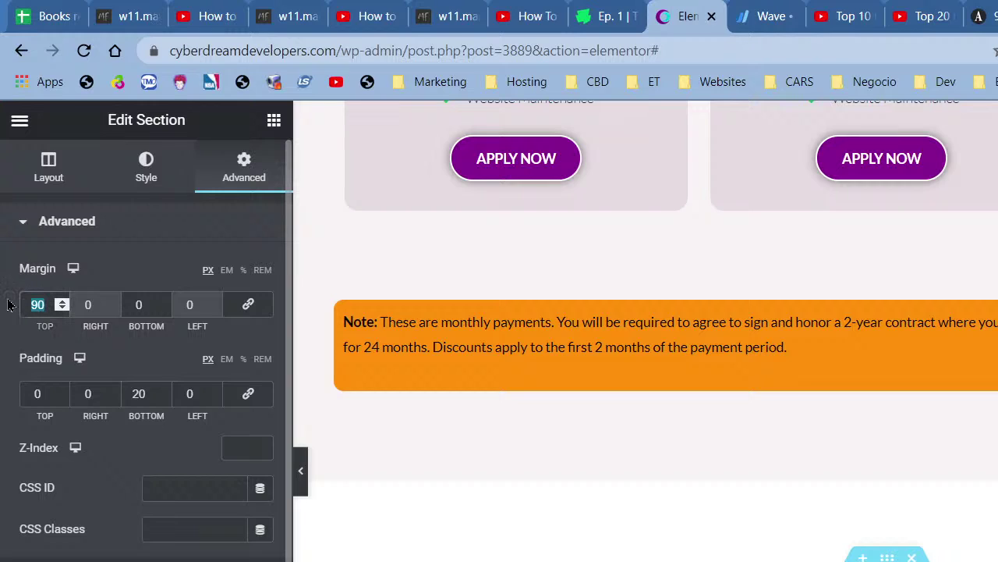
pyautogui.write('0')
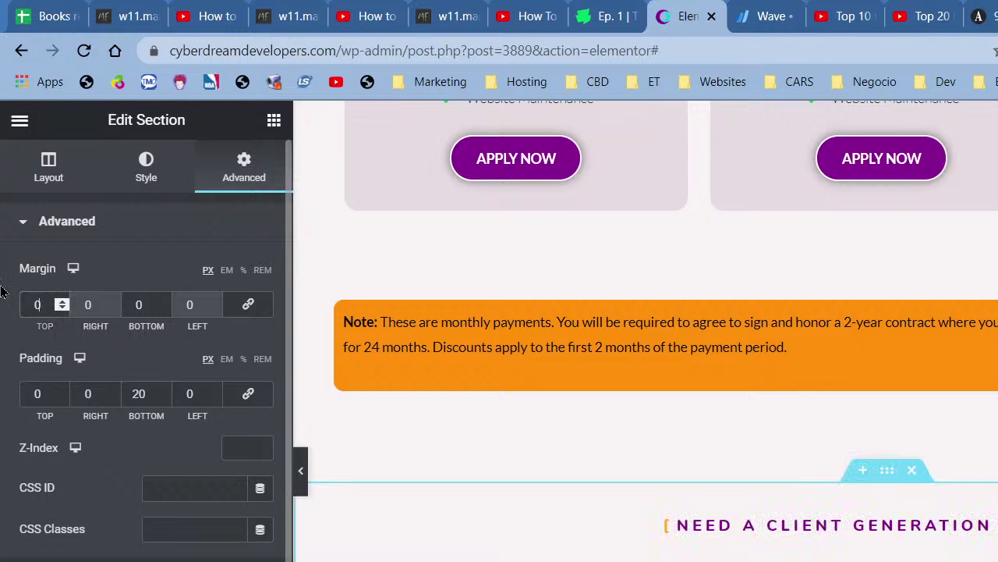
pyautogui.click(31, 393)
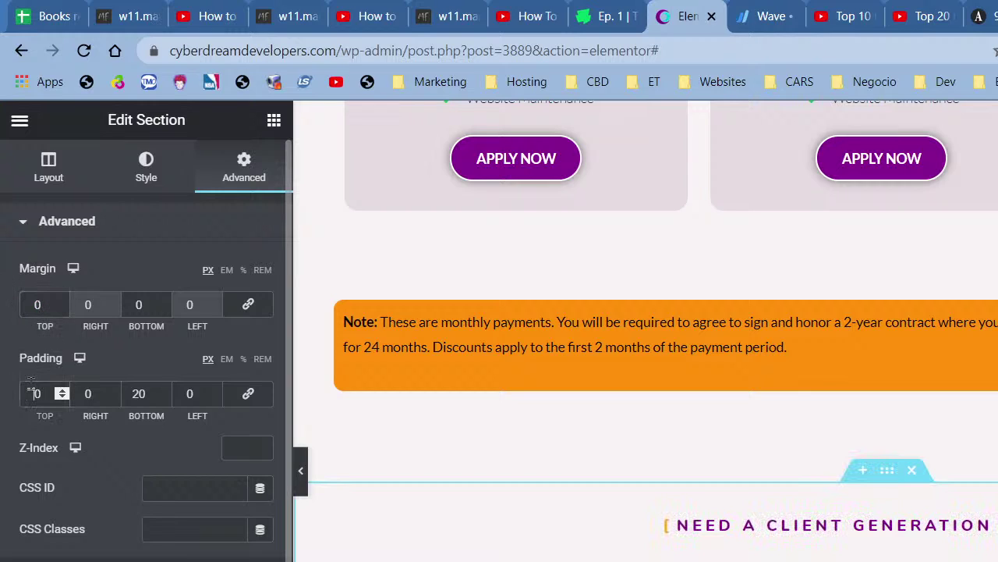
pyautogui.write('9')
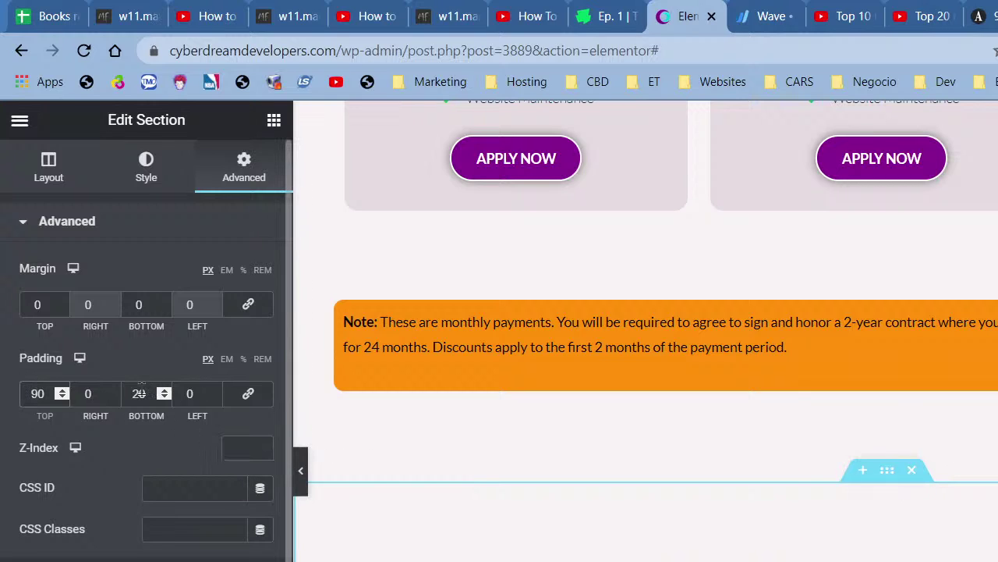
pyautogui.moveTo(152, 393); pyautogui.dragTo(123, 394)
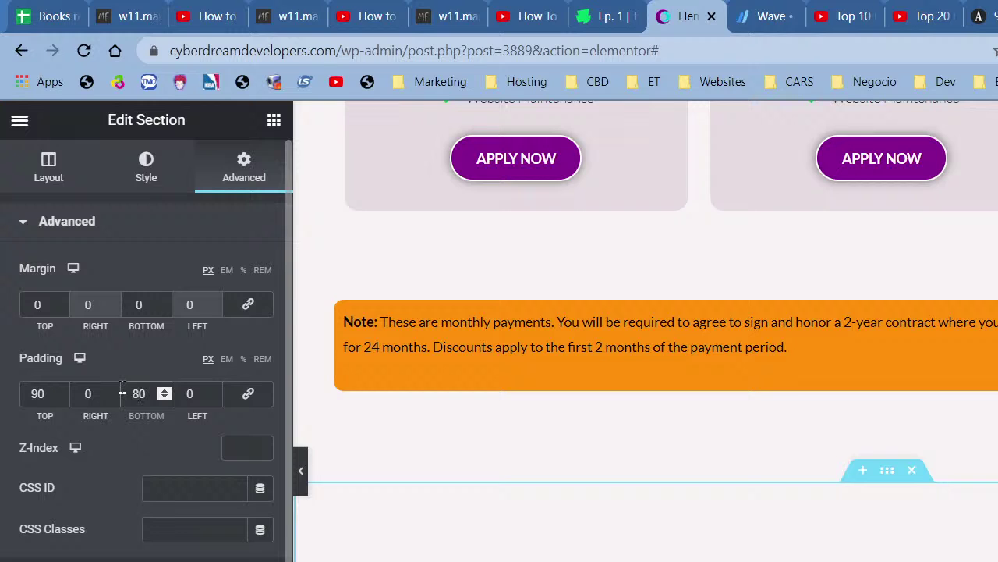
pyautogui.scroll(5, 780, 478)
pyautogui.scroll(-5, 791, 480)
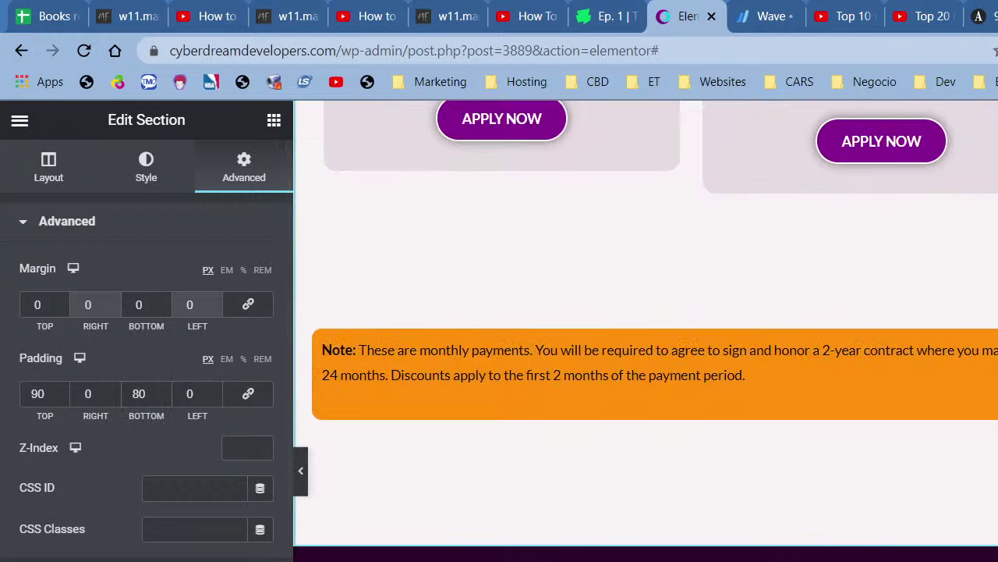
pyautogui.scroll(7, 646, 331)
pyautogui.scroll(-8, 646, 331)
# Set the top margin of the "Pricing Plans" section to 0 px.
pyautogui.scroll(15, 646, 331)
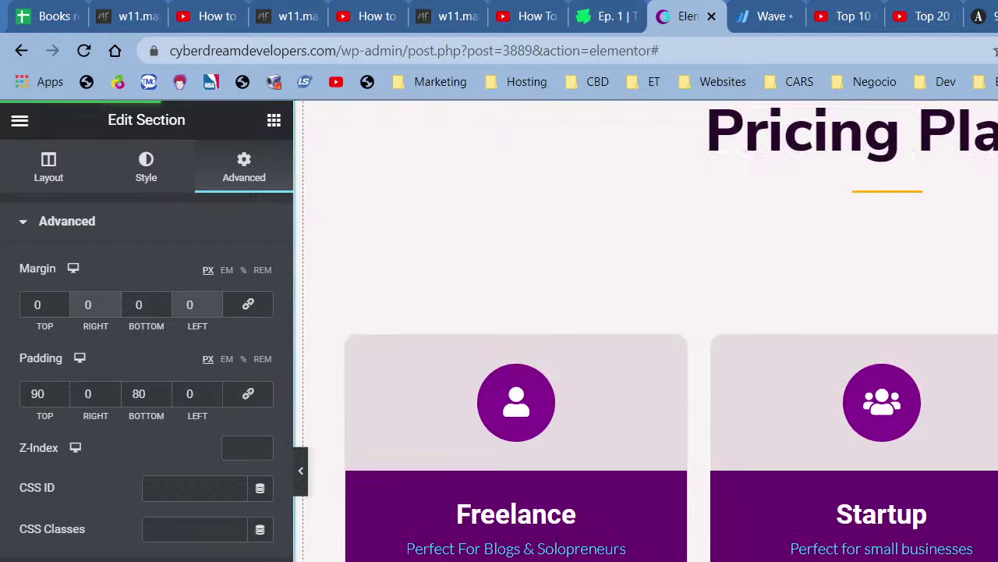
pyautogui.scroll(6, 646, 331)
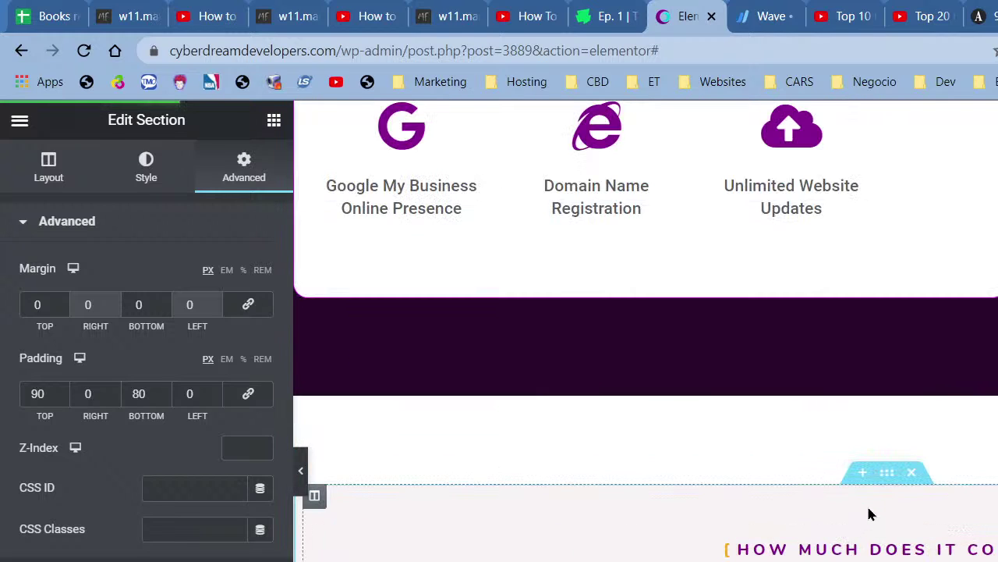
pyautogui.rightClick(875, 480)
pyautogui.click(920, 495)
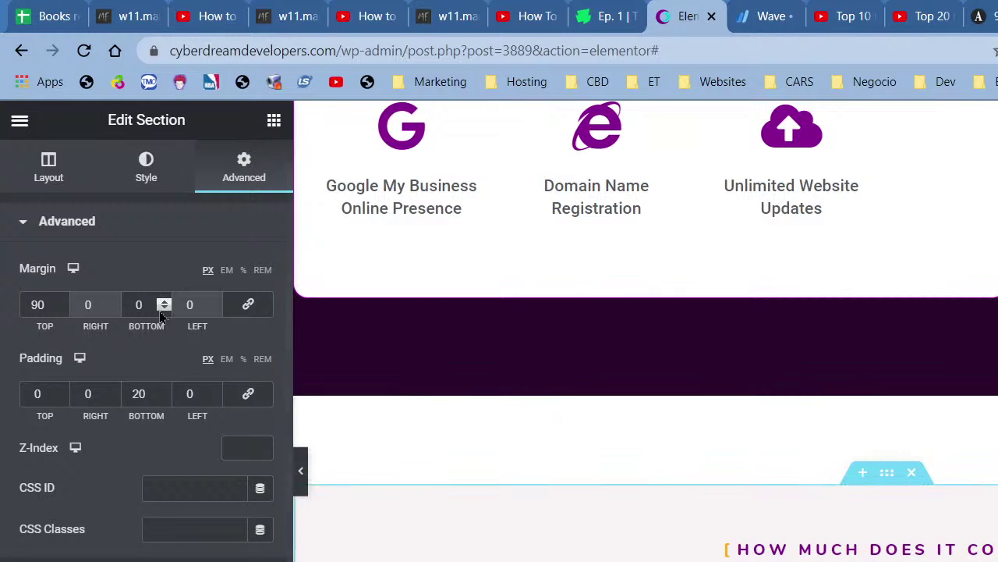
pyautogui.write('0')
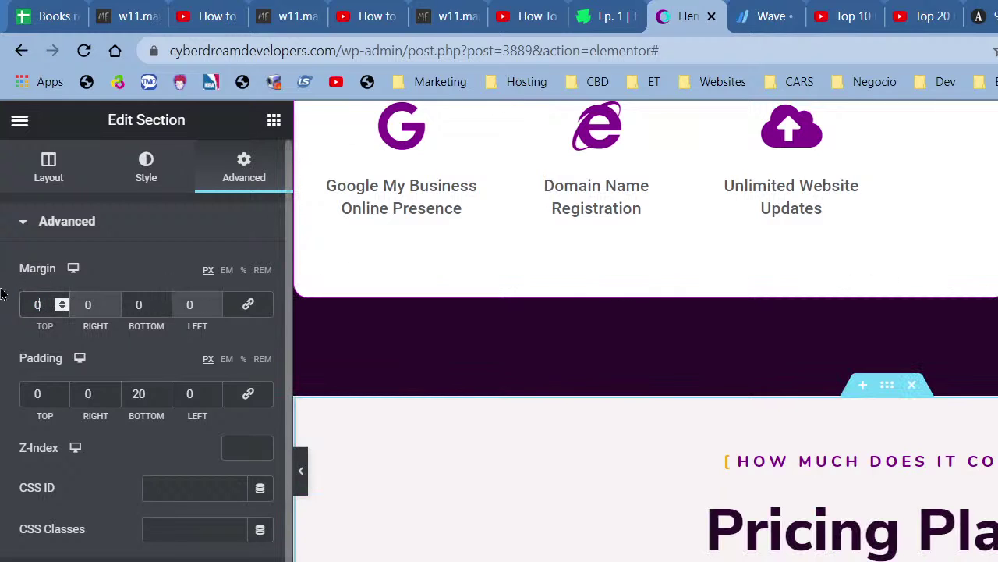
# Set the top padding of the "Pricing Plans" section to 90 px.
pyautogui.click(35, 392)
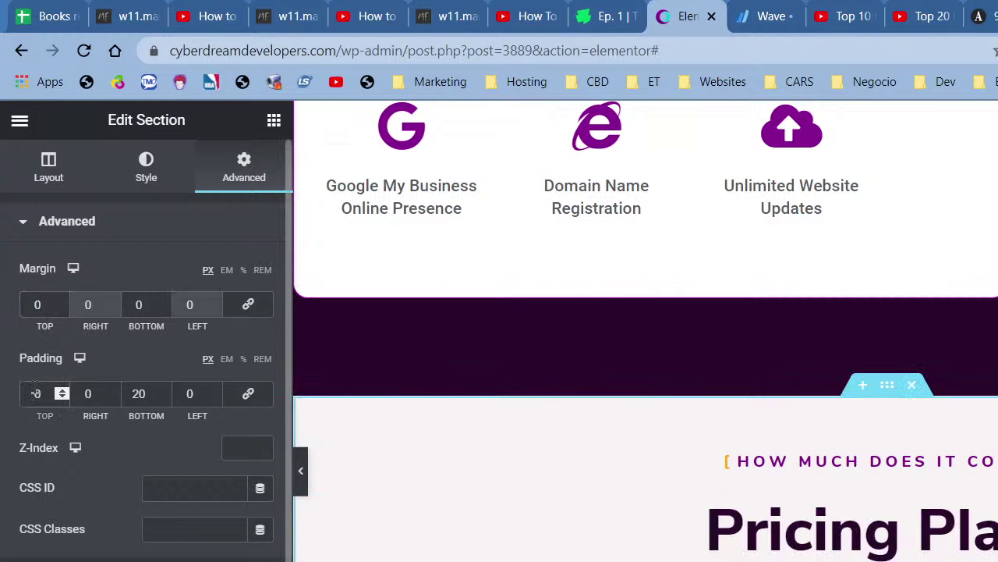
pyautogui.write('4')
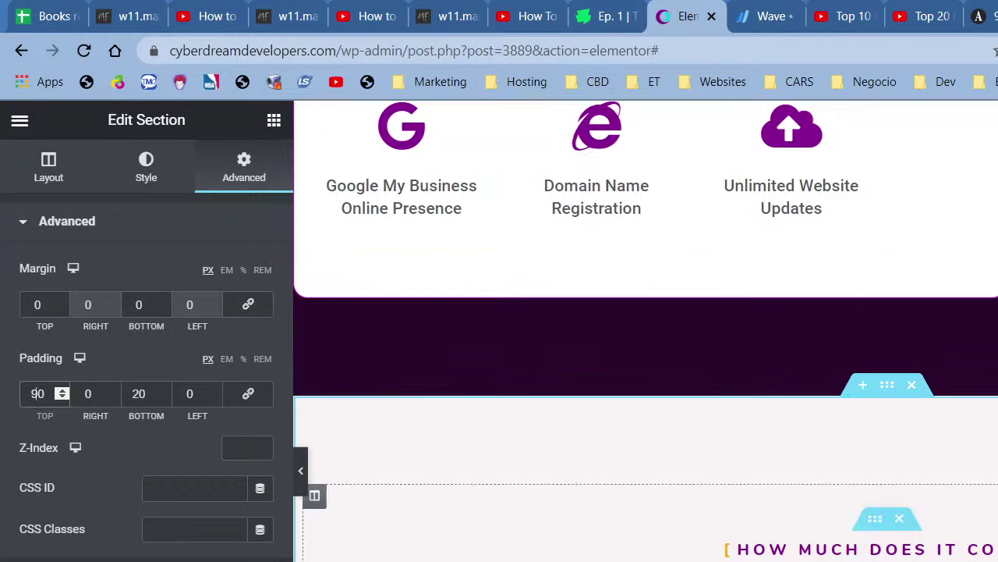
# Preview the page without the editing panel and compare the spacing of the "Pricing Plans" and "Convert Visitors To Clients" sections and their payment notes.
pyautogui.click(301, 472)
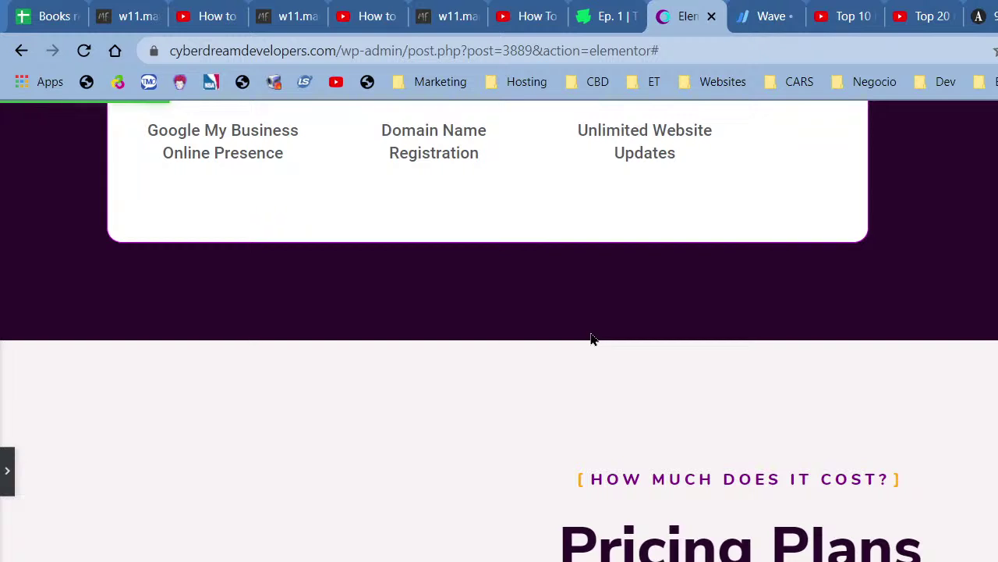
pyautogui.scroll(-15, 592, 338)
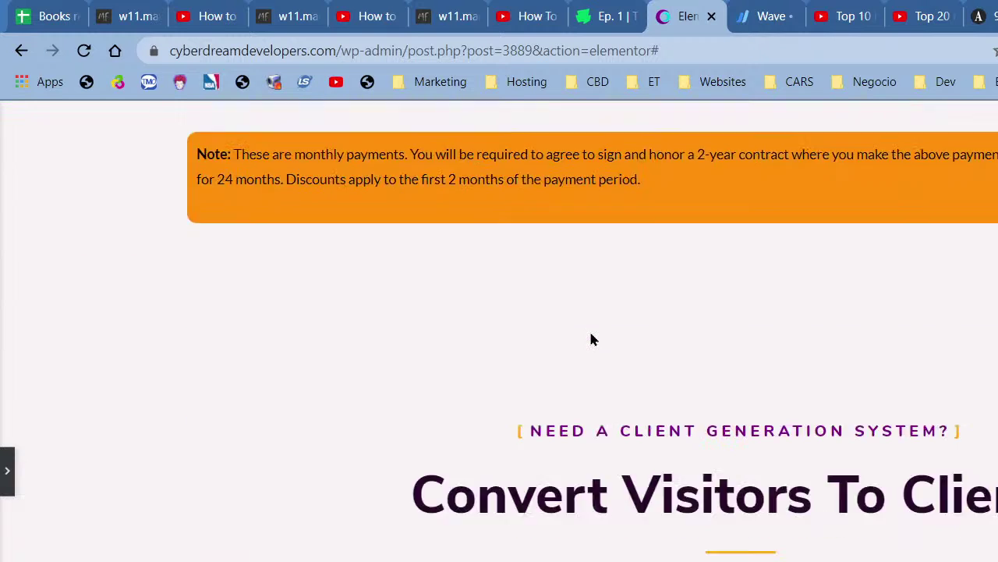
pyautogui.scroll(-6, 592, 338)
pyautogui.scroll(4, 591, 333)
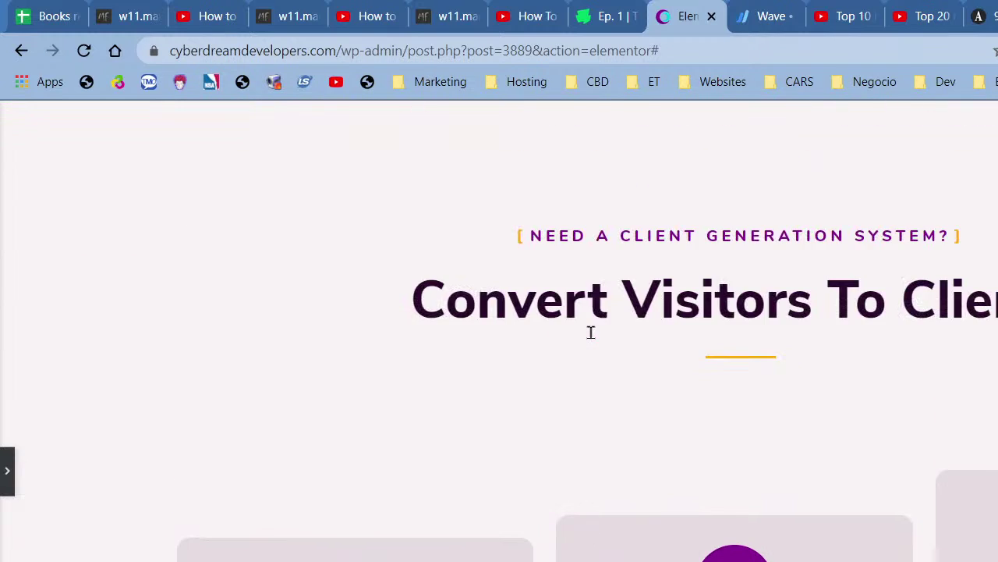
pyautogui.scroll(10, 760, 491)
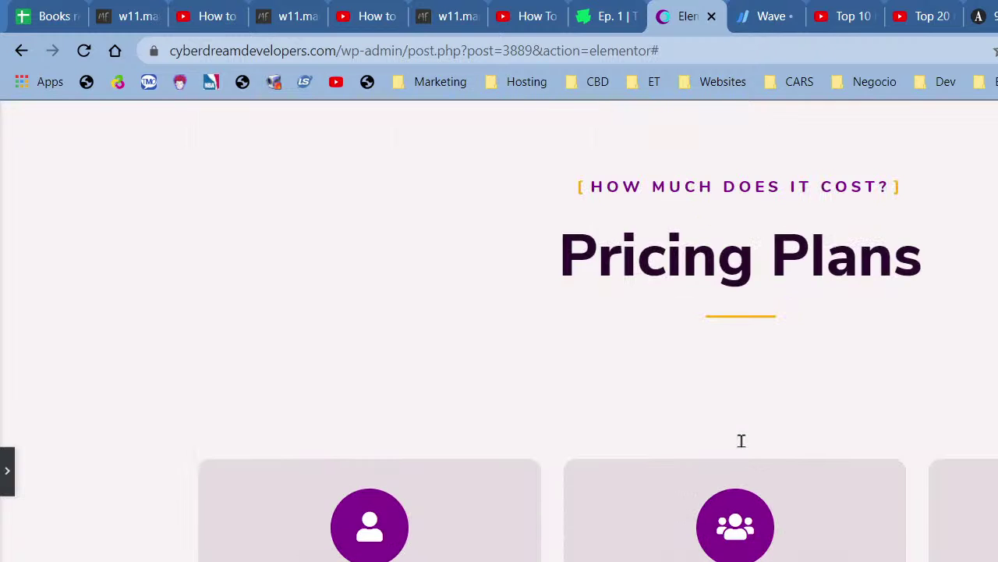
pyautogui.scroll(-3, 740, 439)
pyautogui.scroll(3, 742, 447)
pyautogui.scroll(-10, 742, 445)
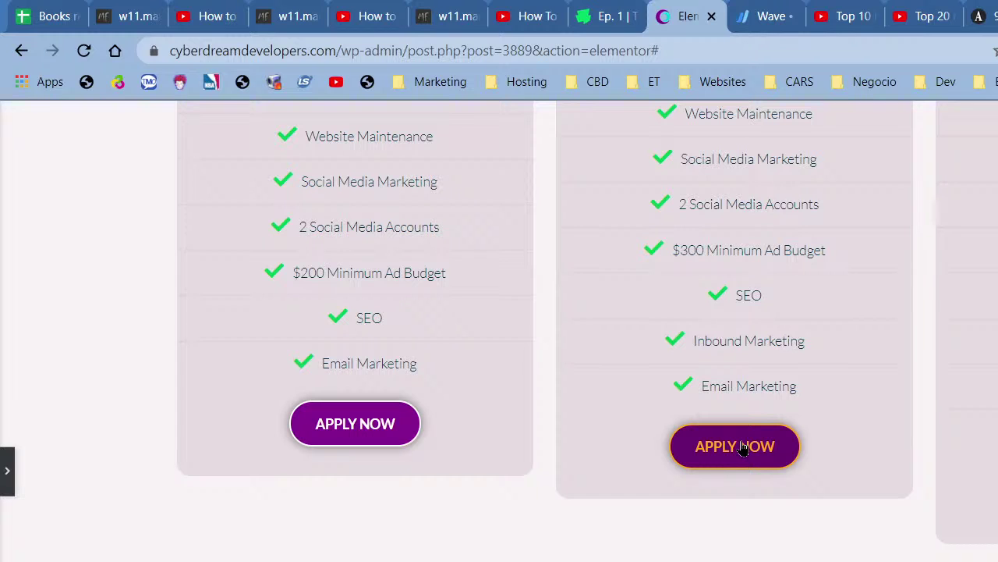
pyautogui.scroll(-6, 742, 449)
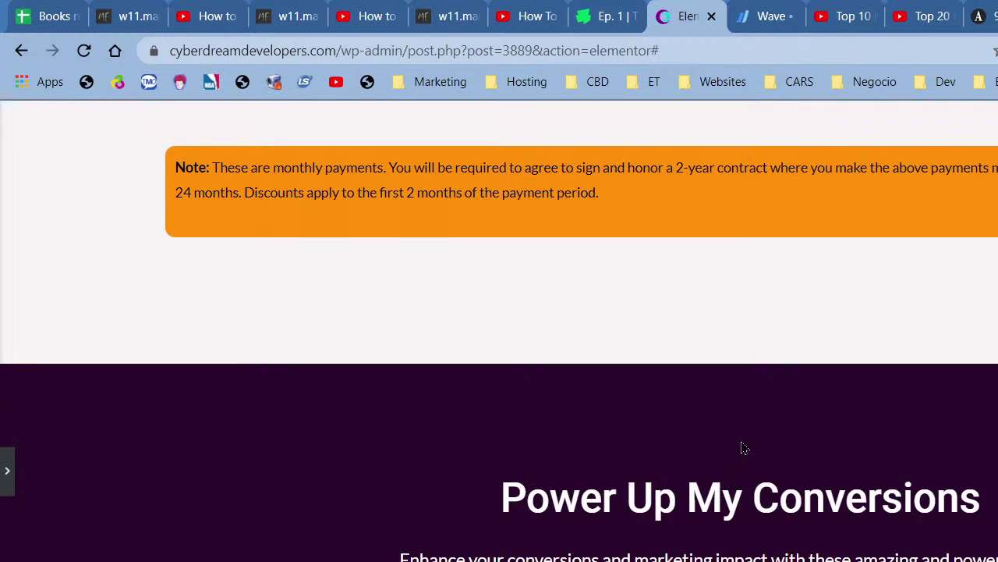
# Look over the sections from "Power Up My Conversions" to the closing call to action, and return to the page's hero header.
pyautogui.scroll(-5, 740, 447)
pyautogui.scroll(-5, 742, 448)
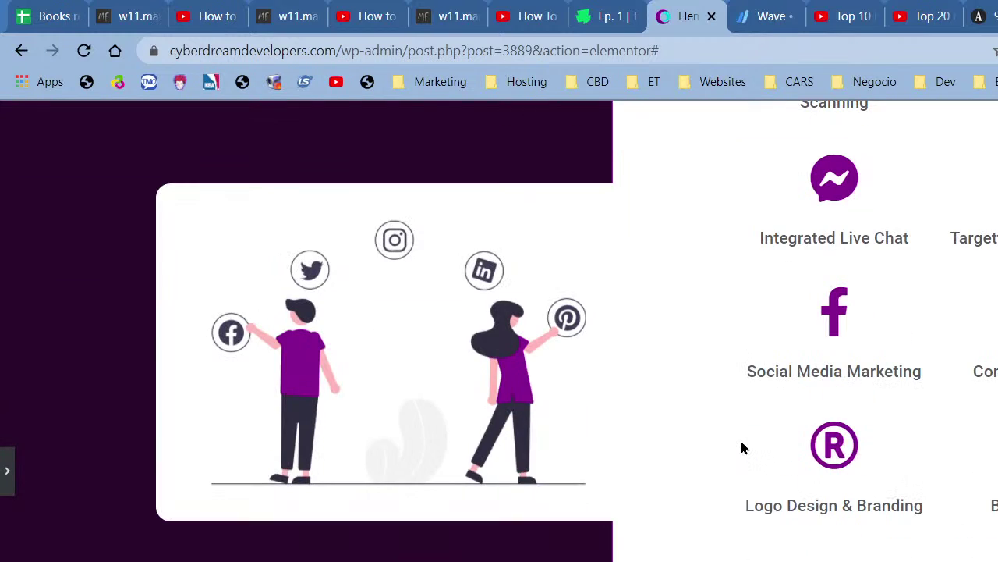
pyautogui.scroll(-15, 743, 448)
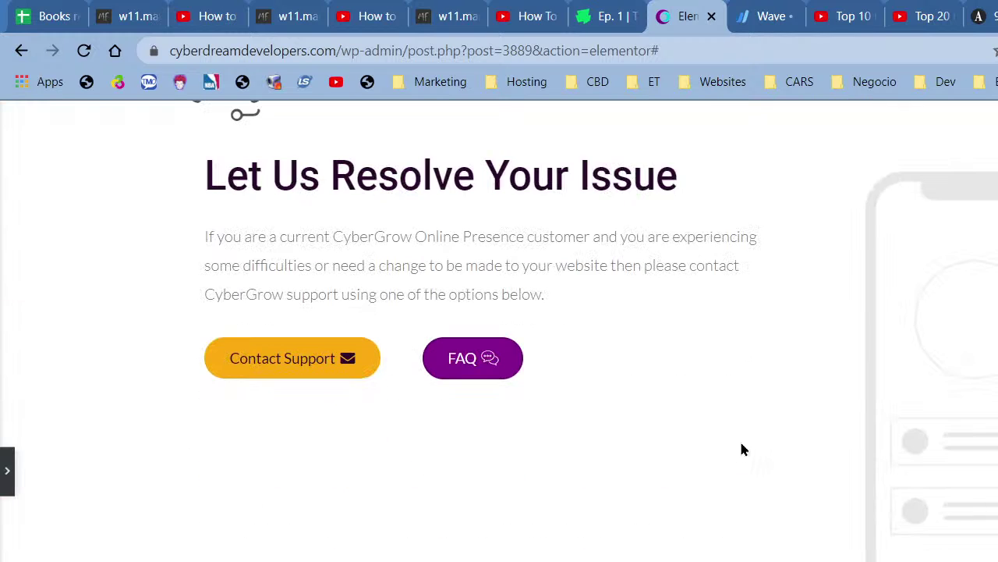
pyautogui.scroll(-5, 742, 451)
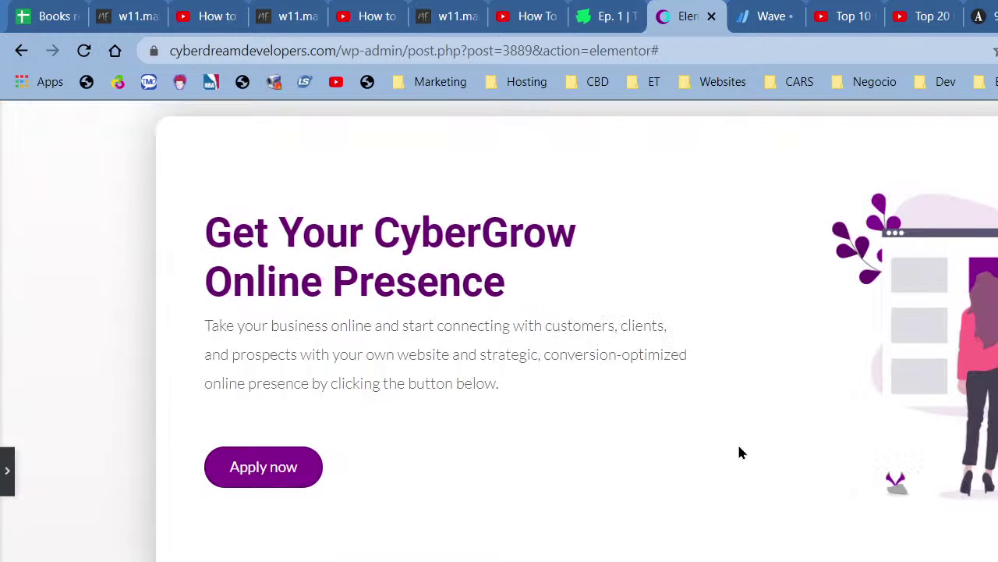
pyautogui.scroll(-10, 741, 453)
pyautogui.scroll(5, 741, 452)
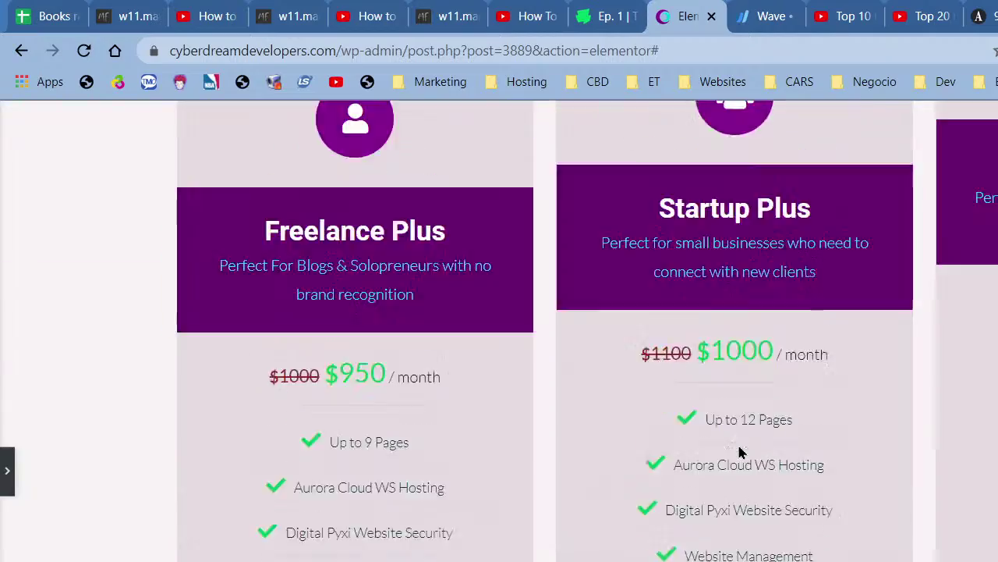
pyautogui.scroll(-2, 741, 453)
pyautogui.scroll(10, 741, 452)
pyautogui.scroll(15, 742, 453)
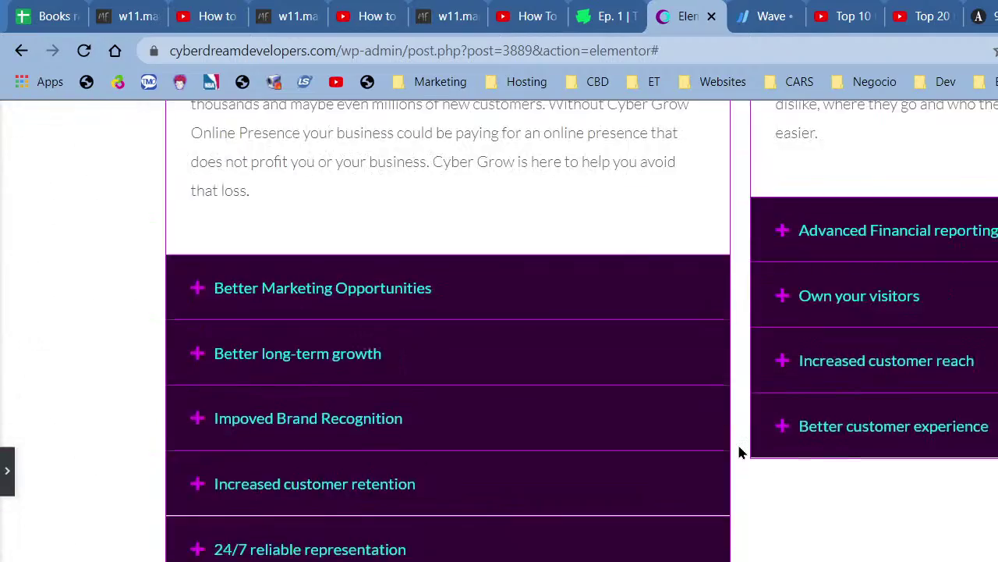
pyautogui.scroll(10, 742, 452)
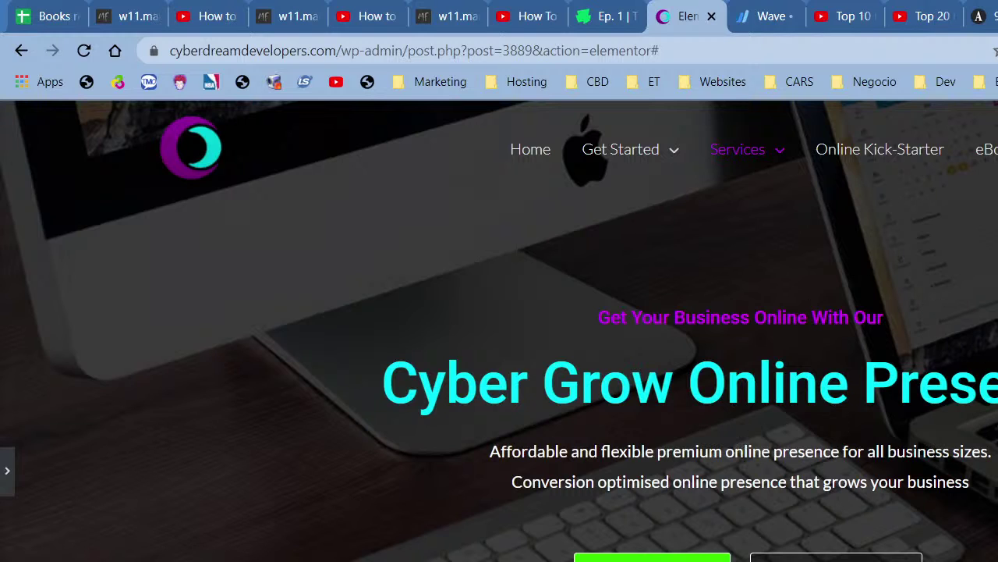
# Review the layout of the page's upper half, from the hero header down to the "CyberGrow Features" section.
pyautogui.scroll(-3, 890, 443)
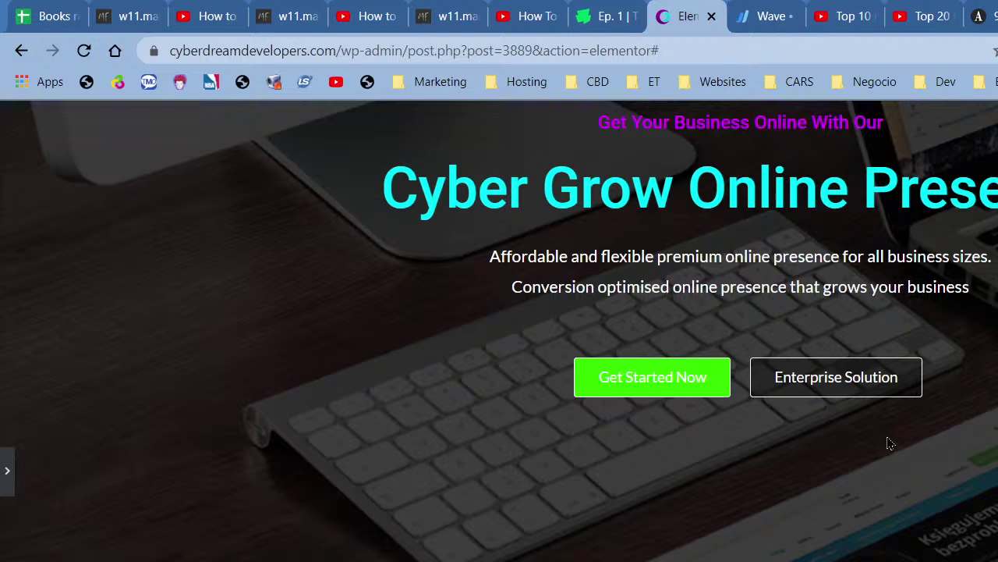
pyautogui.scroll(-5, 890, 443)
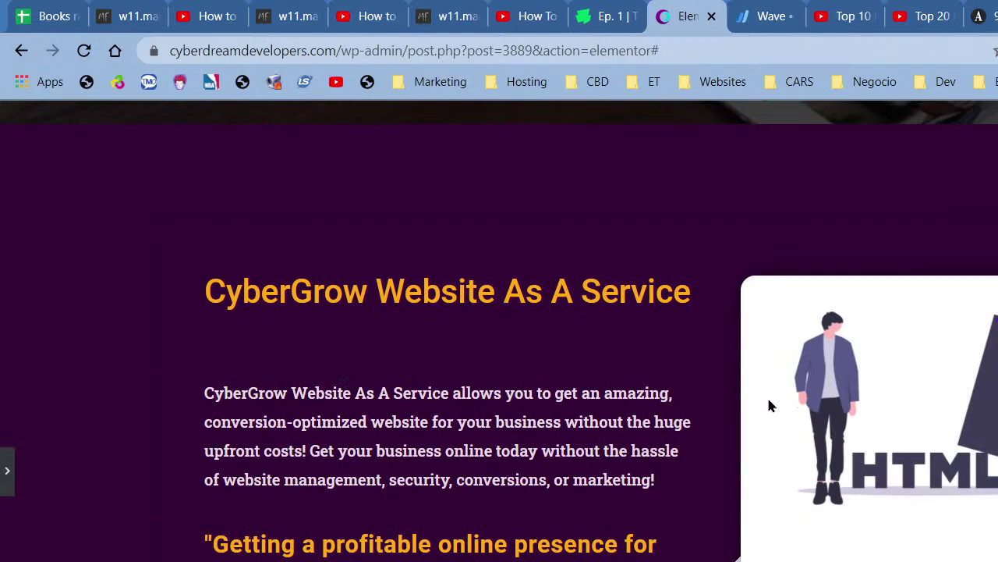
pyautogui.scroll(-2, 743, 511)
pyautogui.scroll(-5, 742, 511)
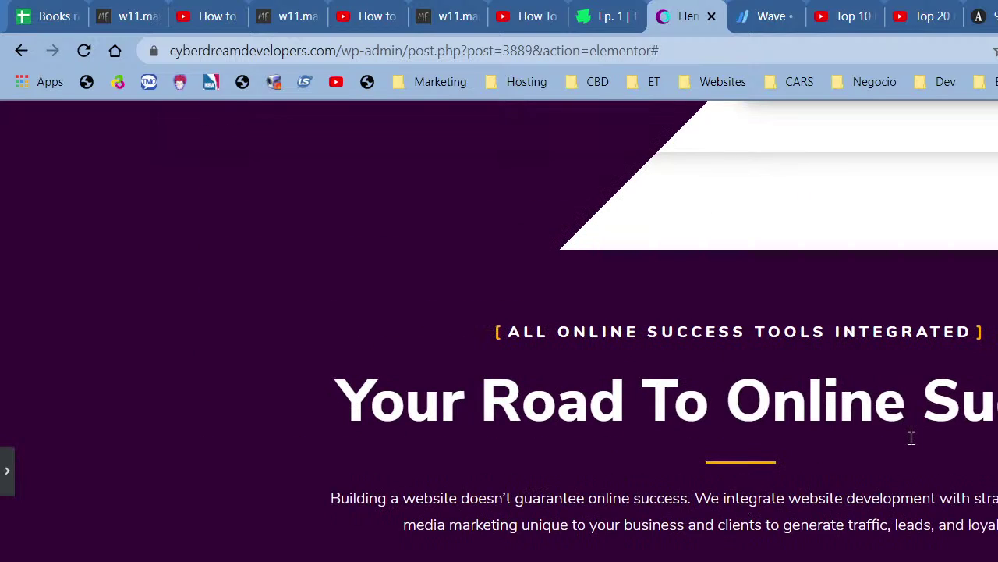
pyautogui.scroll(-3, 911, 438)
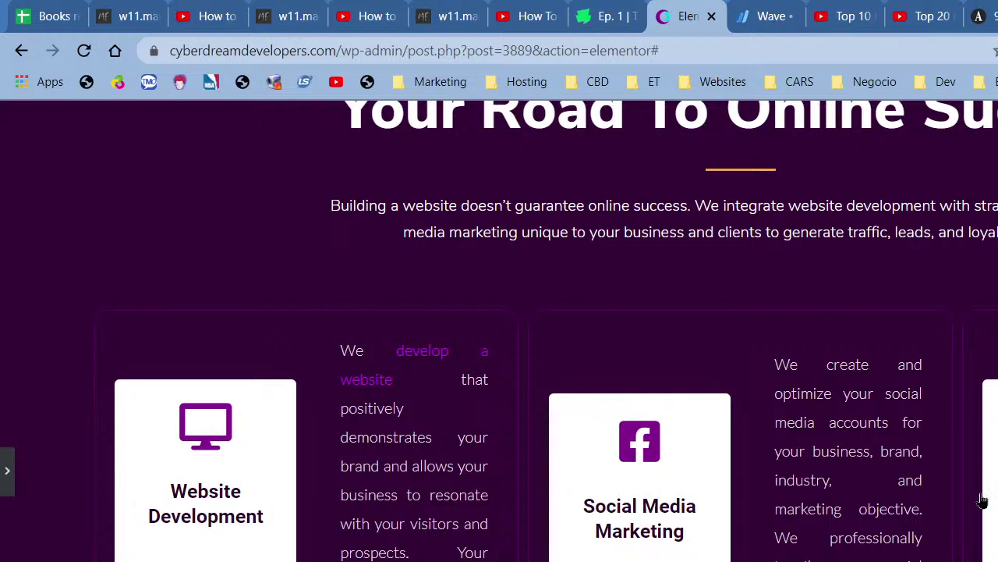
pyautogui.scroll(2, 751, 404)
pyautogui.scroll(-4, 719, 527)
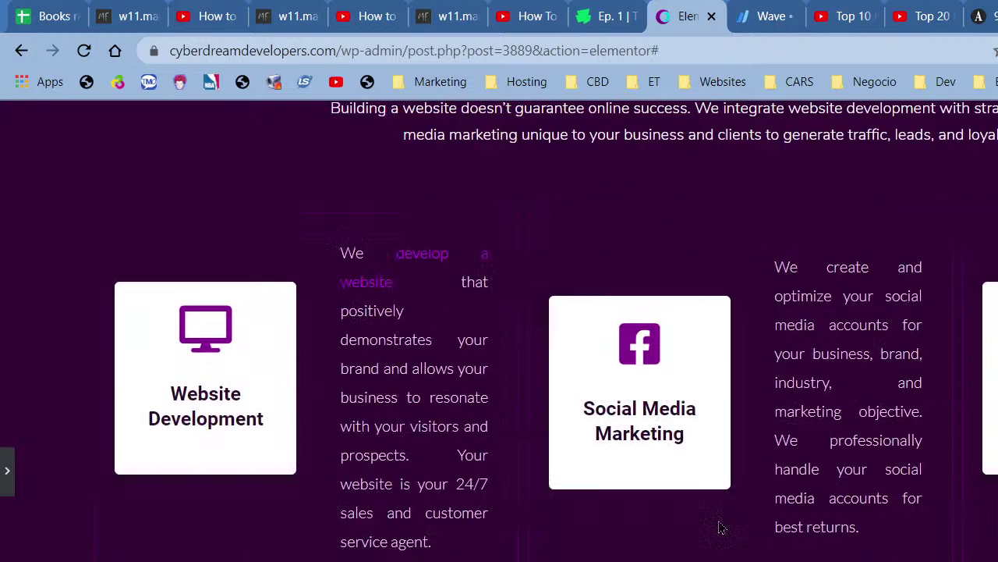
pyautogui.scroll(-5, 721, 528)
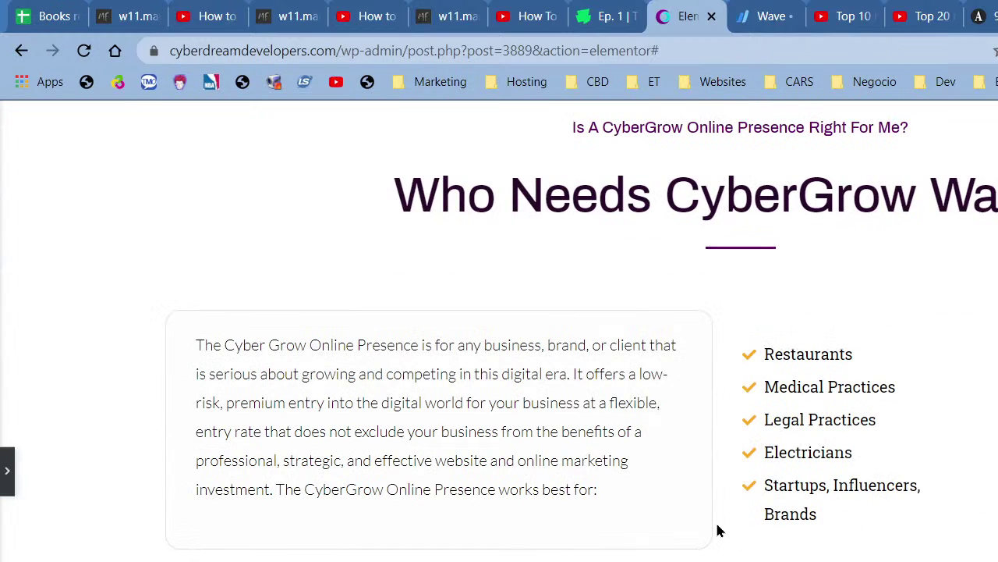
pyautogui.scroll(-2, 719, 530)
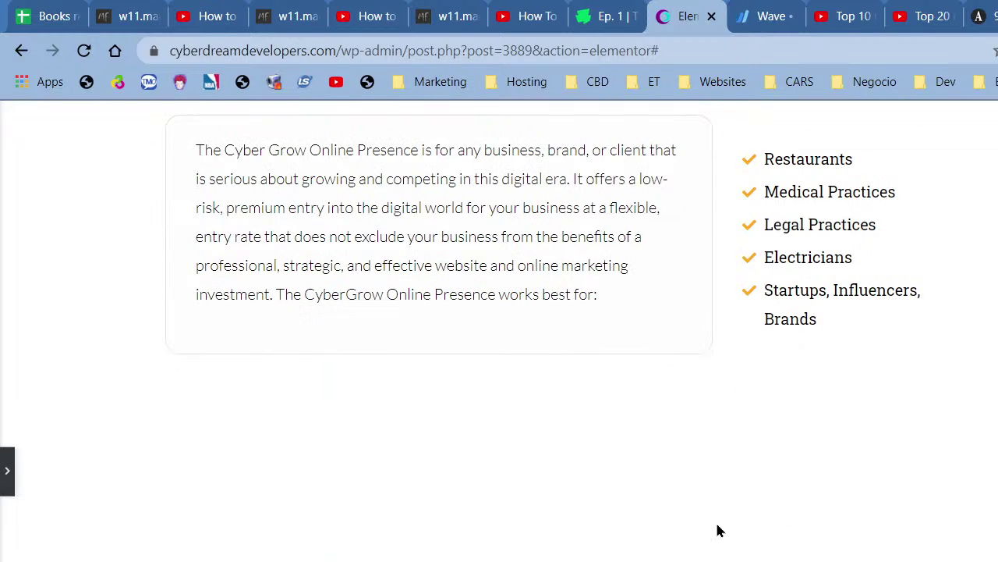
pyautogui.scroll(-8, 719, 530)
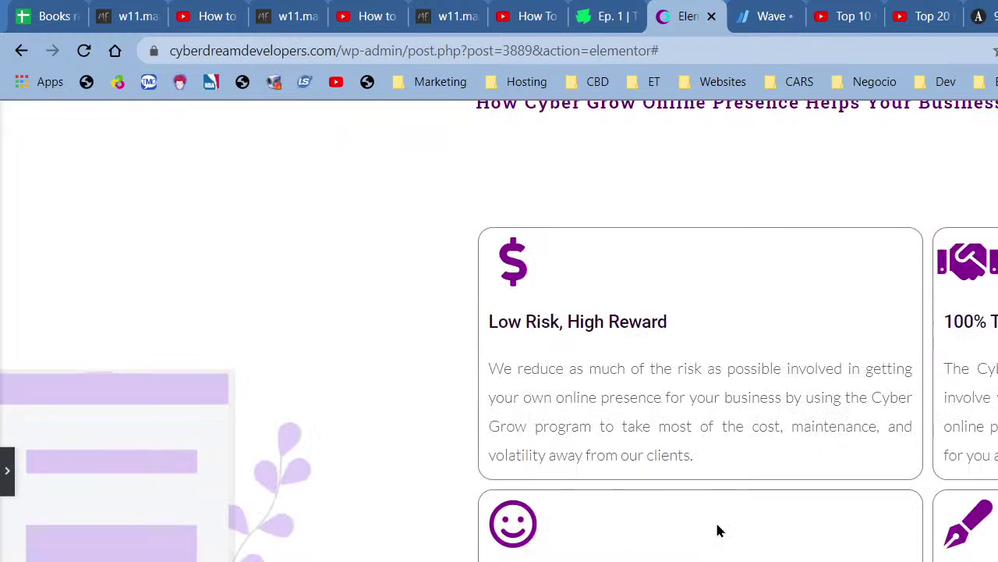
pyautogui.scroll(-8, 719, 531)
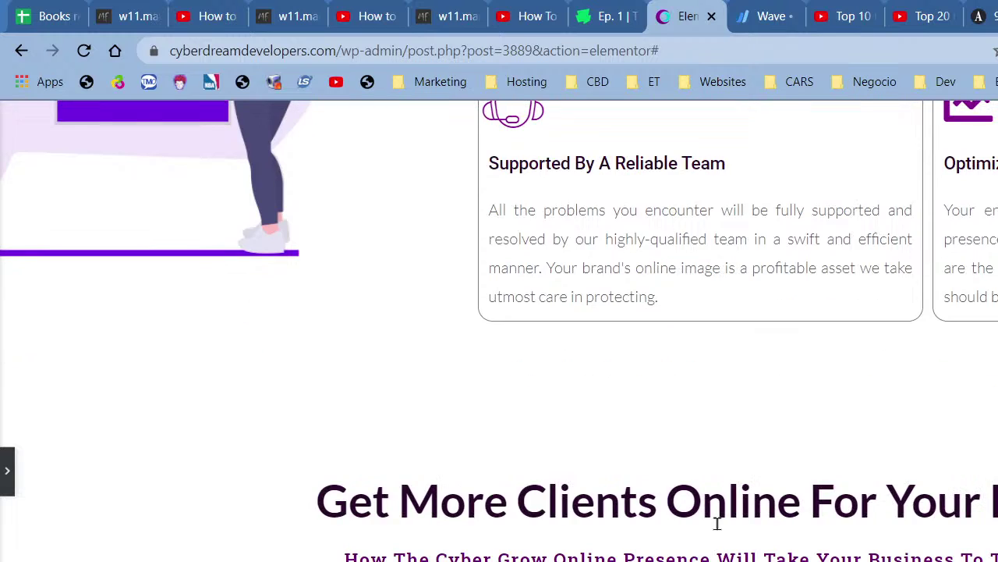
pyautogui.scroll(-10, 718, 525)
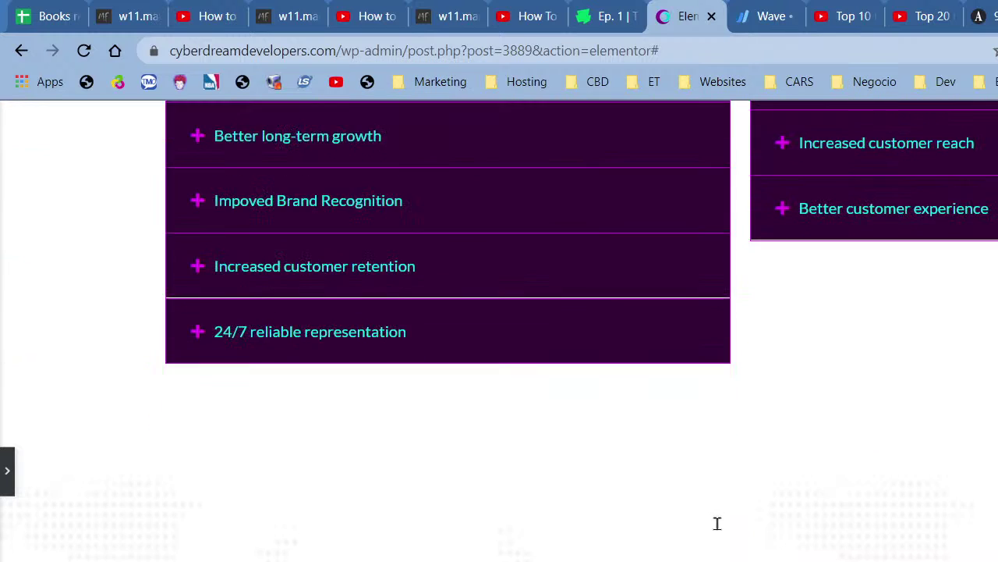
pyautogui.scroll(-14, 718, 524)
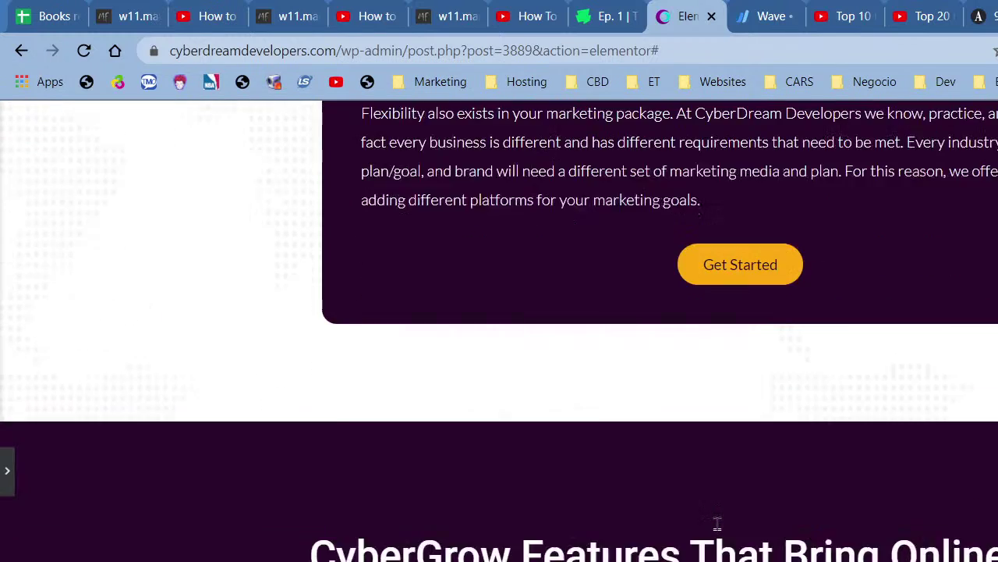
# Examine the headings, pricing tables and note in "Pricing Plans" and the Plus tables in "Convert Visitors To Clients" for consistent spacing.
pyautogui.scroll(-12, 717, 530)
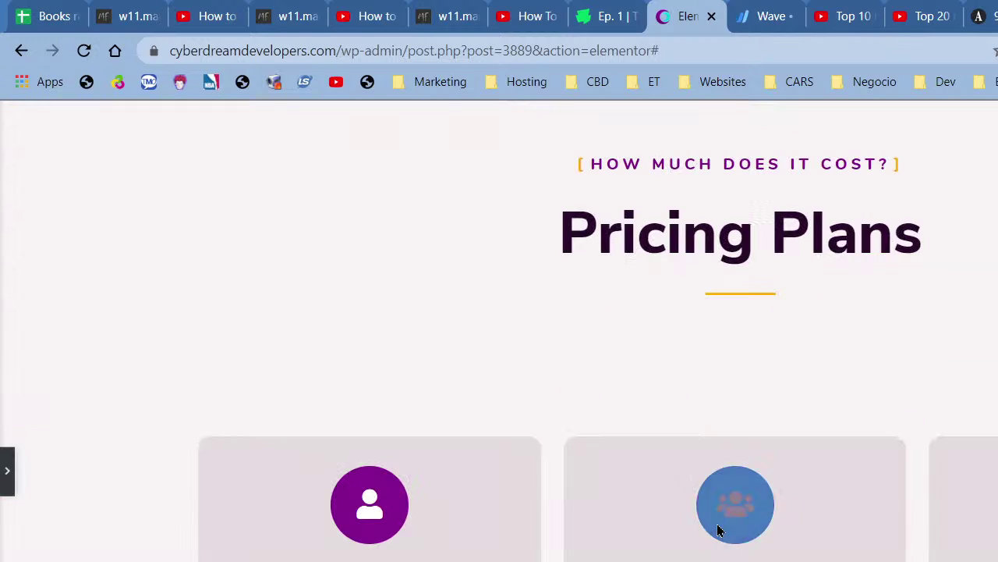
pyautogui.scroll(-1, 718, 530)
pyautogui.scroll(2, 716, 524)
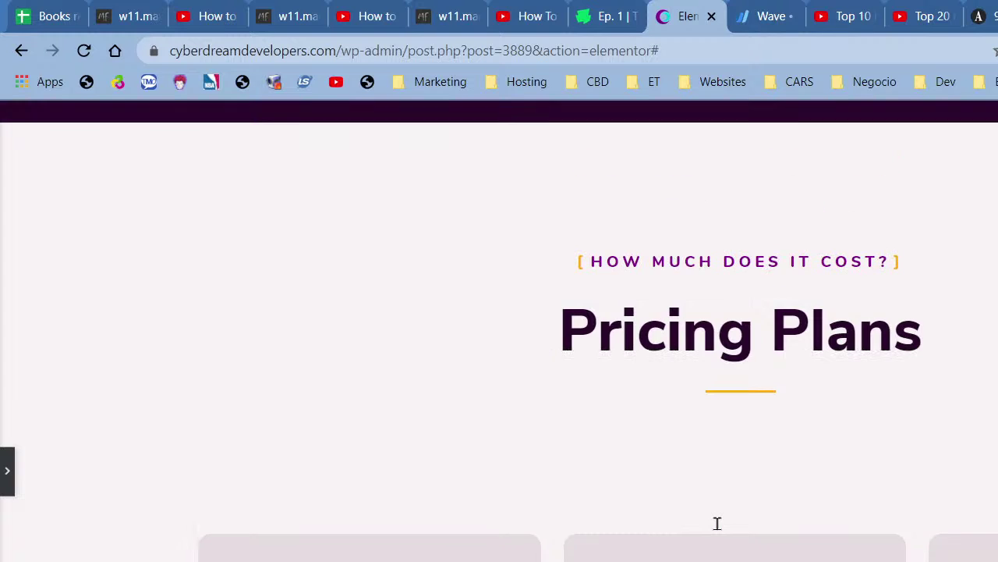
pyautogui.scroll(-7, 716, 524)
pyautogui.scroll(-6, 718, 531)
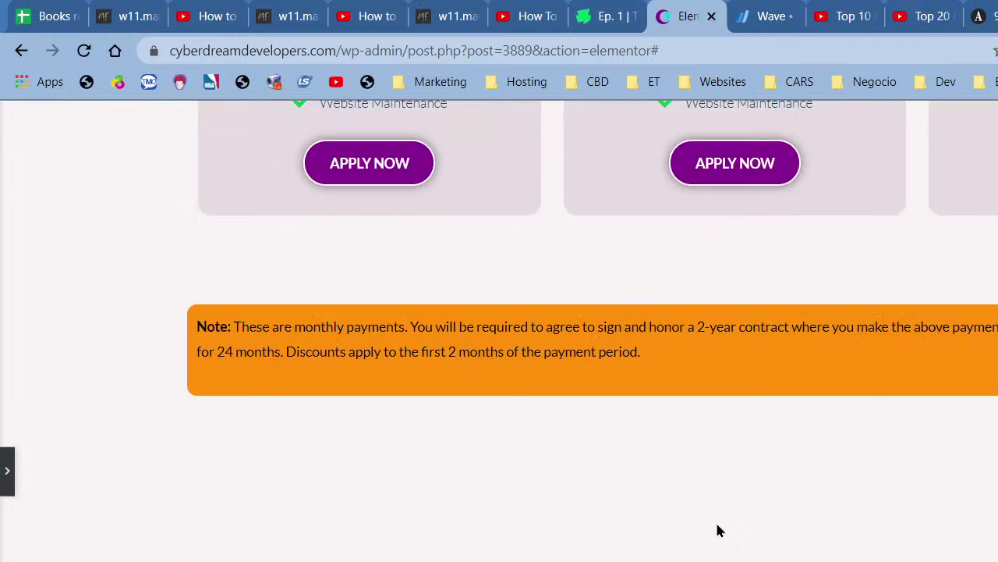
pyautogui.scroll(-2, 718, 530)
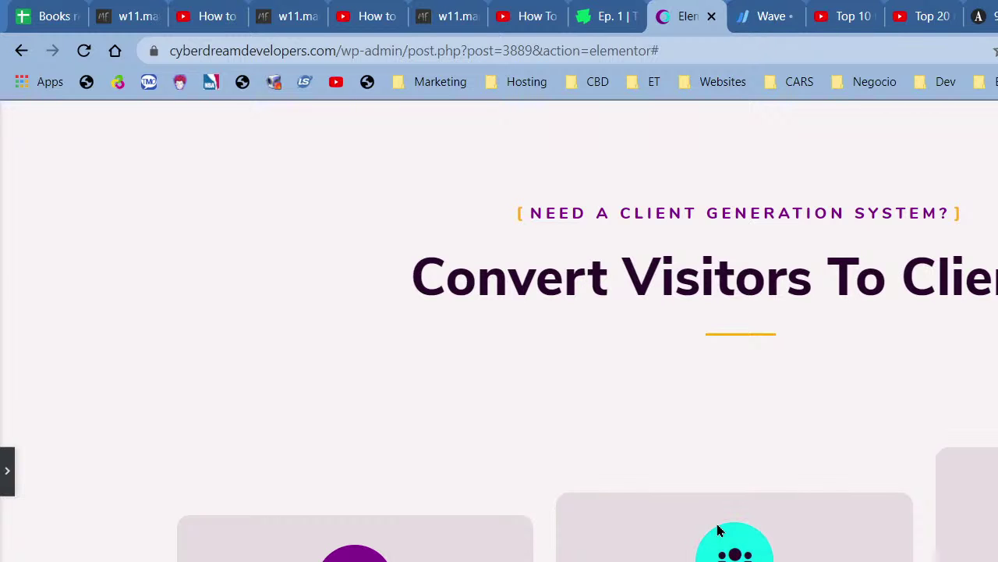
pyautogui.scroll(-9, 718, 530)
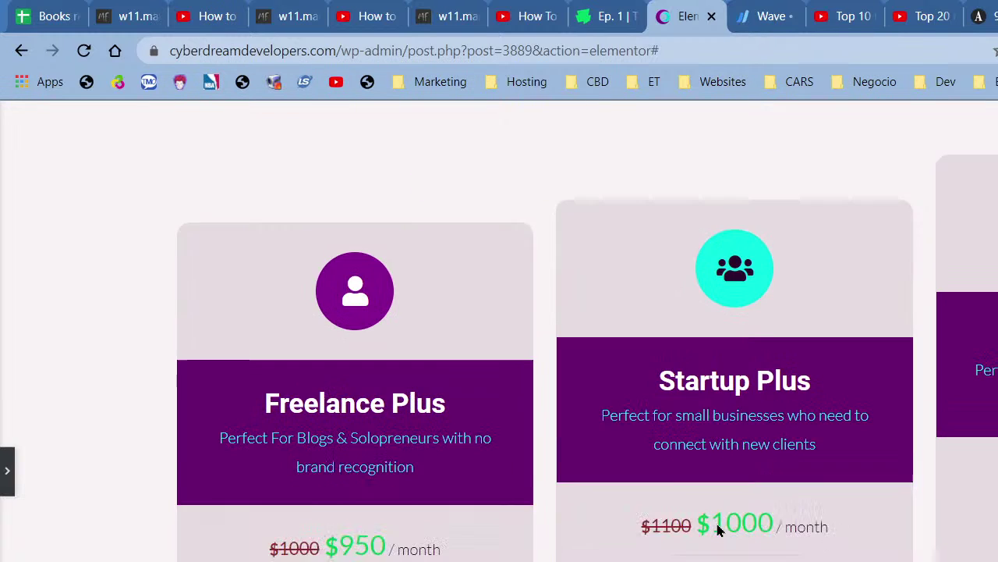
pyautogui.scroll(-3, 718, 531)
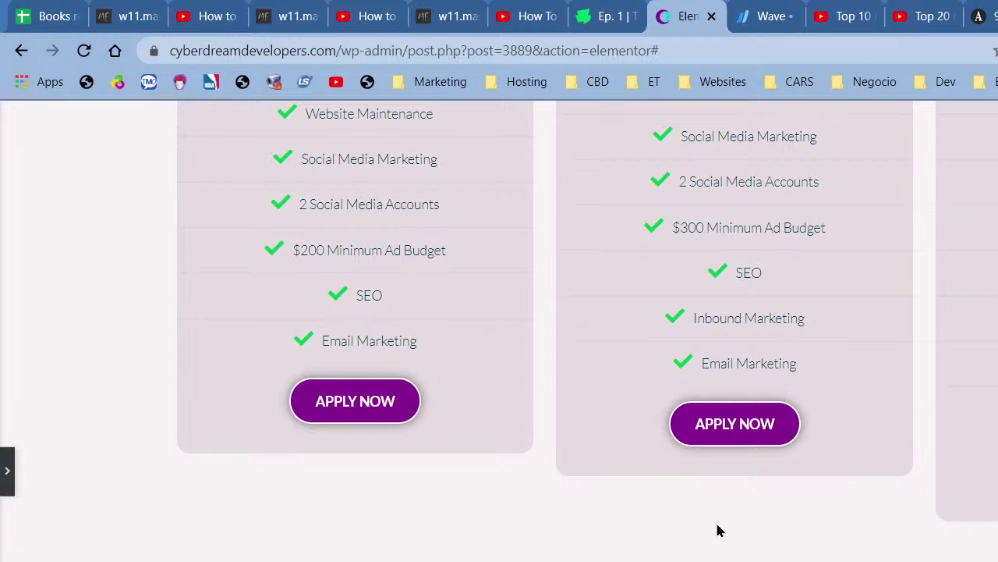
# Review the remaining sections below the Plus tables, down to the "Get Your CyberGrow Online Presence" call to action.
pyautogui.scroll(-10, 718, 531)
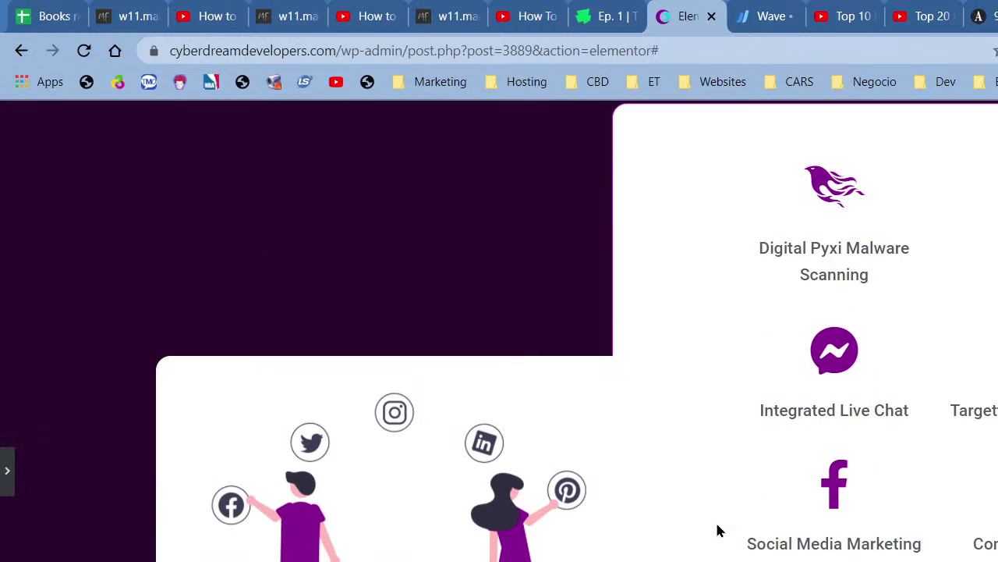
pyautogui.scroll(-10, 718, 531)
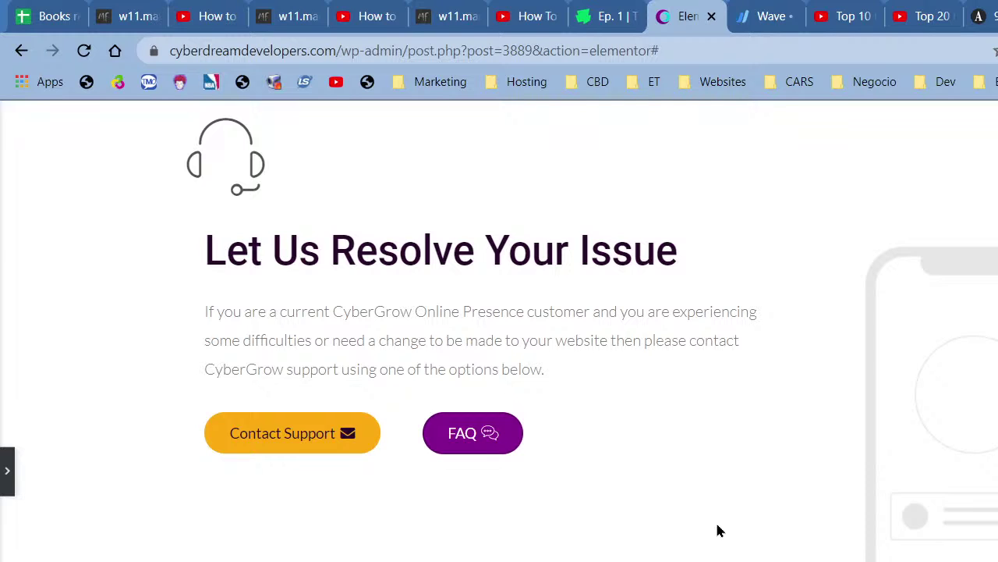
pyautogui.scroll(-1, 718, 531)
pyautogui.scroll(-2, 717, 530)
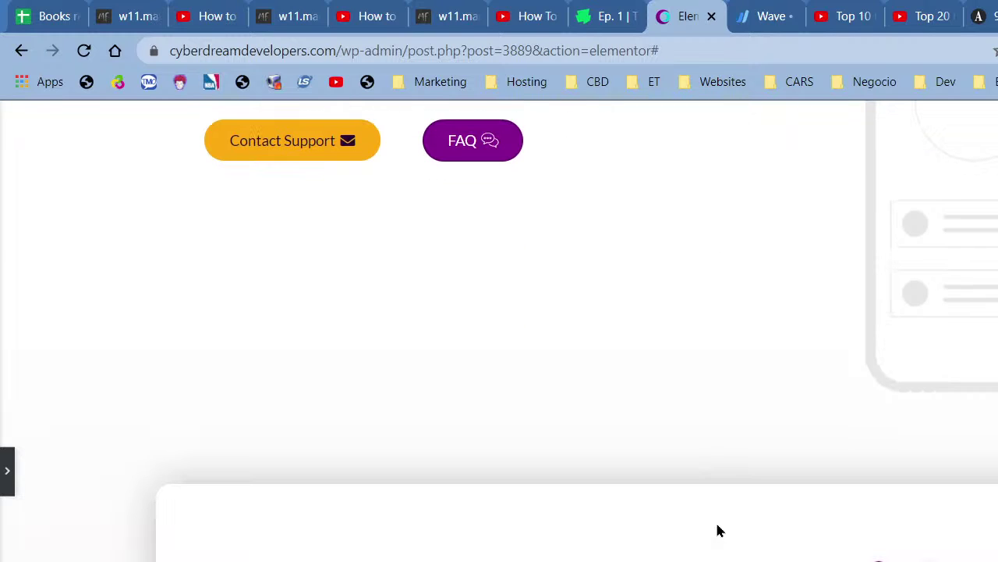
pyautogui.scroll(-4, 719, 530)
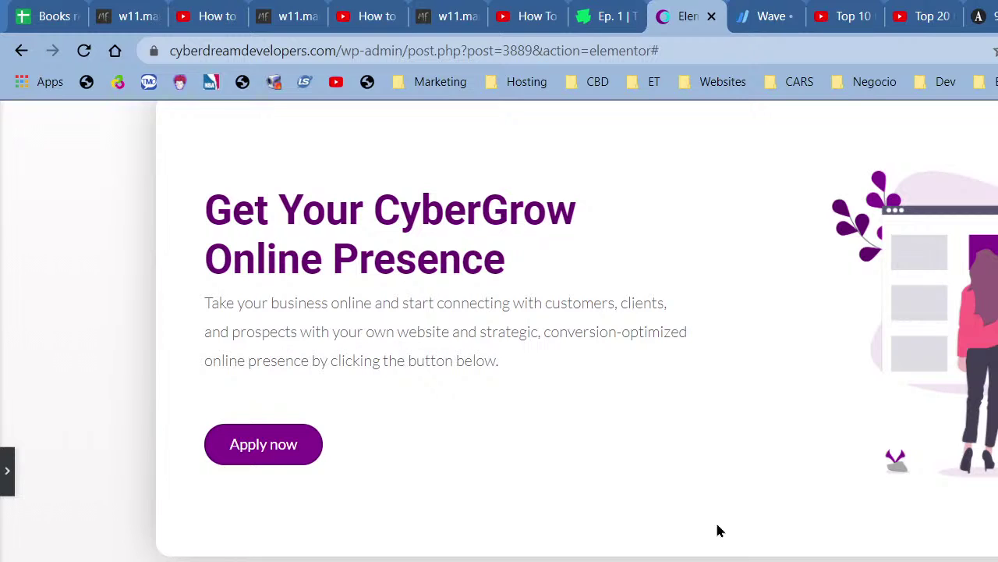
# Examine the closing call to action and footer, and look back over the pricing and features sections up to the hero header.
pyautogui.scroll(-1, 719, 530)
pyautogui.scroll(2, 719, 530)
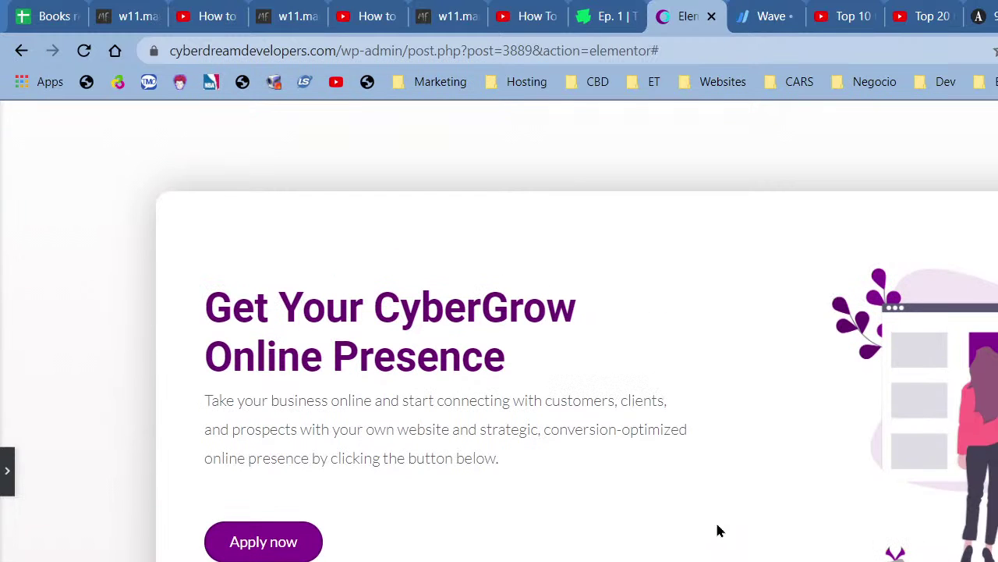
pyautogui.scroll(-2, 719, 530)
pyautogui.scroll(-3, 719, 531)
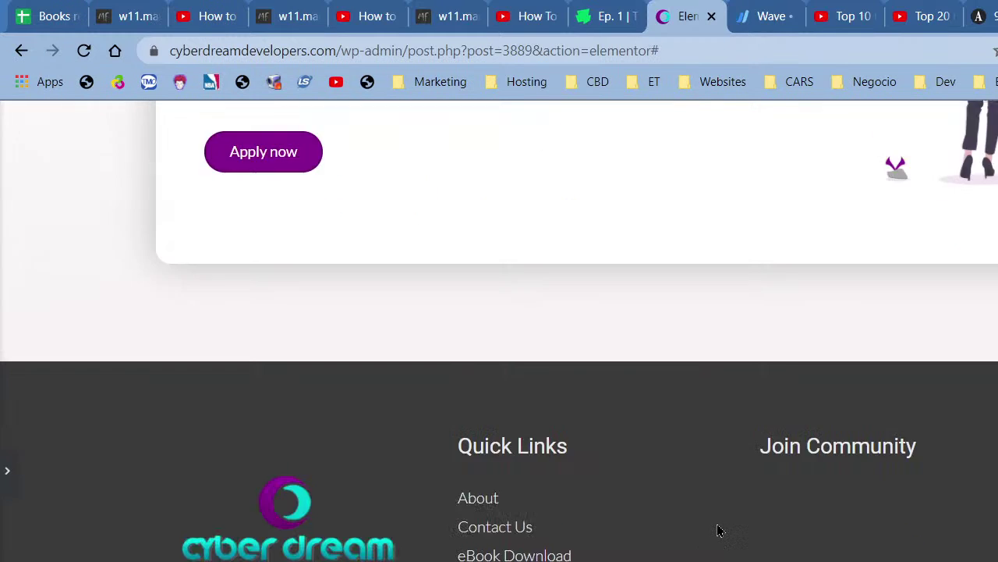
pyautogui.scroll(10, 719, 530)
pyautogui.scroll(-8, 719, 530)
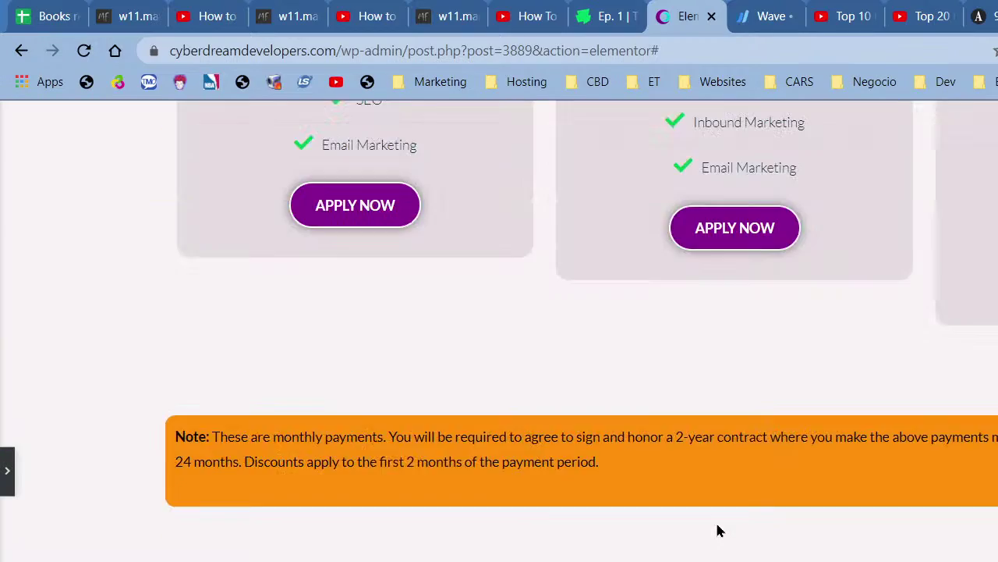
pyautogui.scroll(3, 718, 528)
pyautogui.scroll(-2, 517, 536)
pyautogui.scroll(8, 439, 537)
pyautogui.scroll(10, 439, 537)
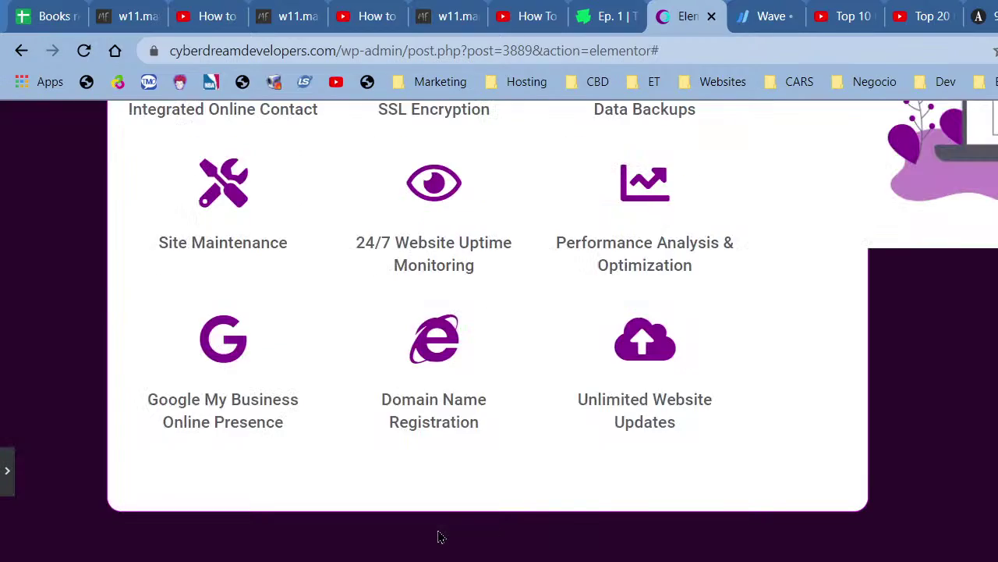
pyautogui.scroll(15, 440, 537)
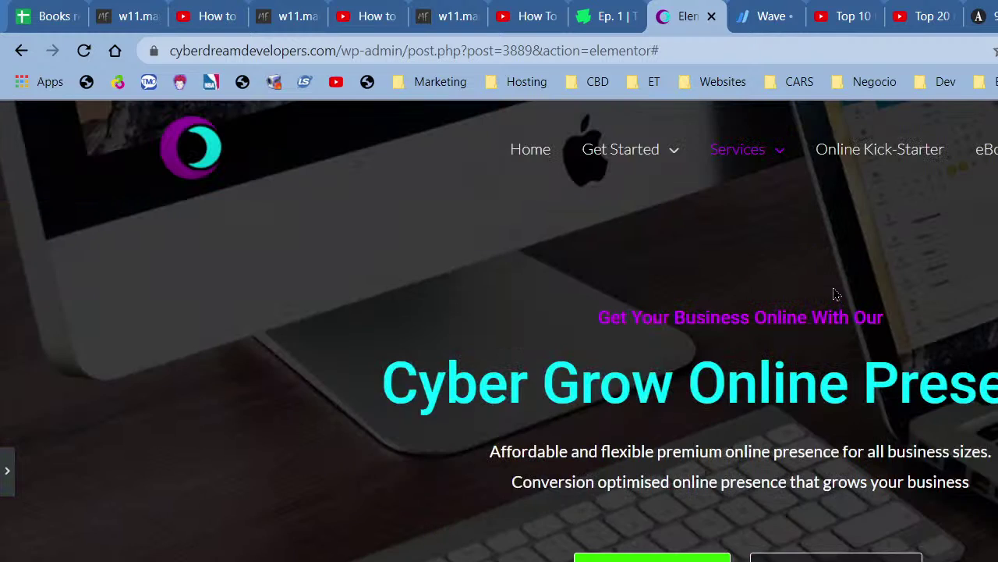
# Examine the Services navigation menu in the page header, including its Website Development submenu.
pyautogui.moveTo(731, 145)
pyautogui.moveTo(819, 267)
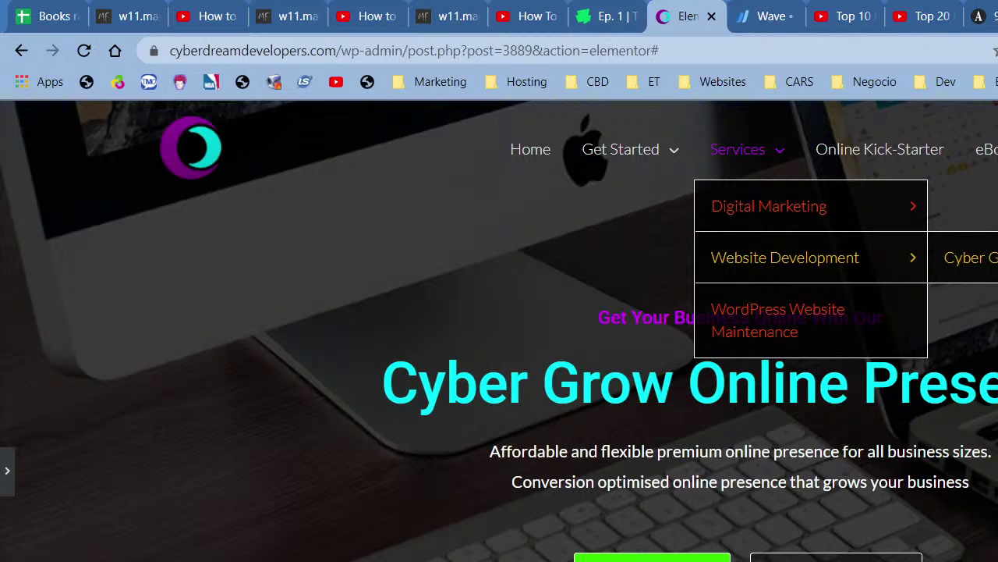
pyautogui.moveTo(799, 224)
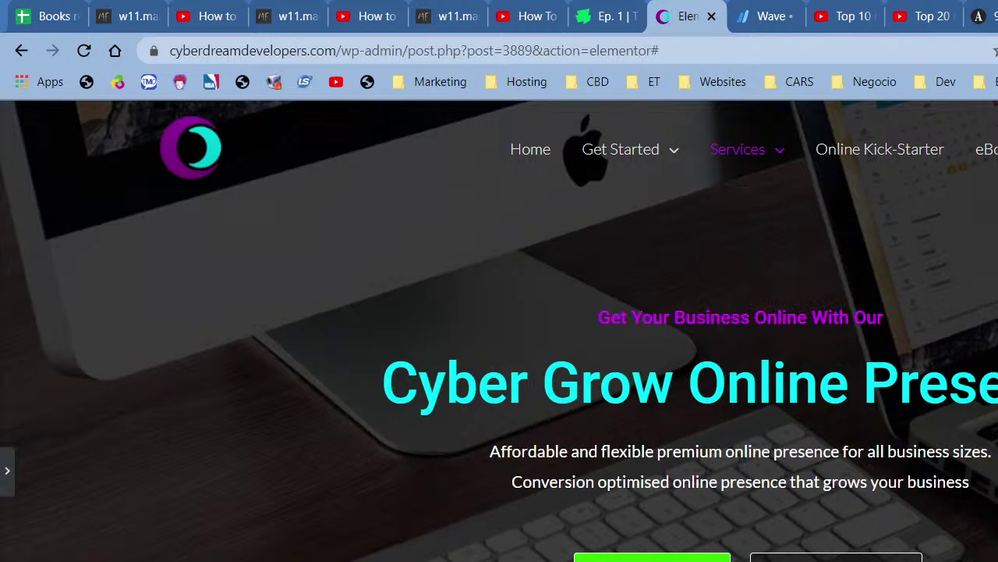
pyautogui.scroll(-1, 879, 262)
pyautogui.scroll(1, 878, 262)
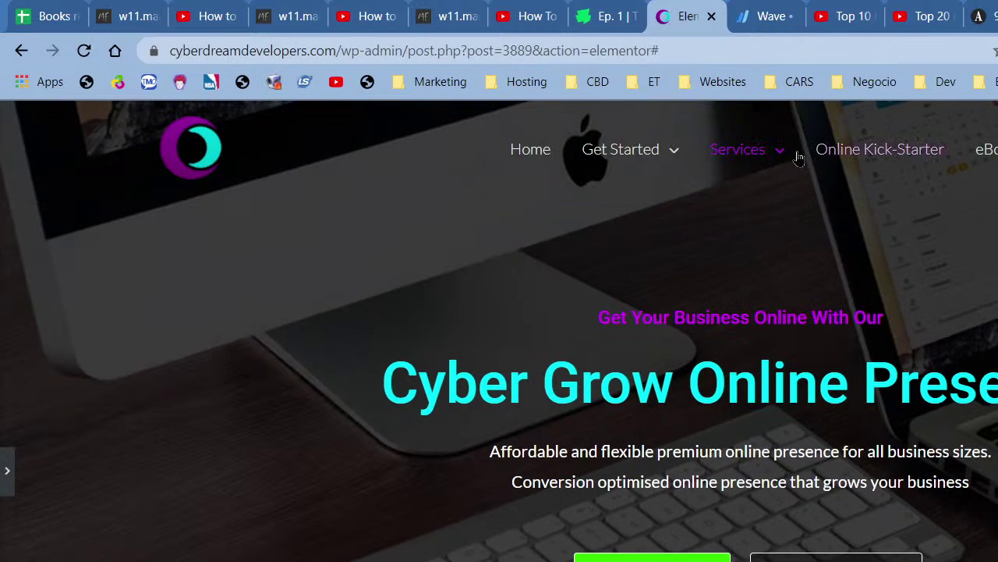
pyautogui.moveTo(794, 154)
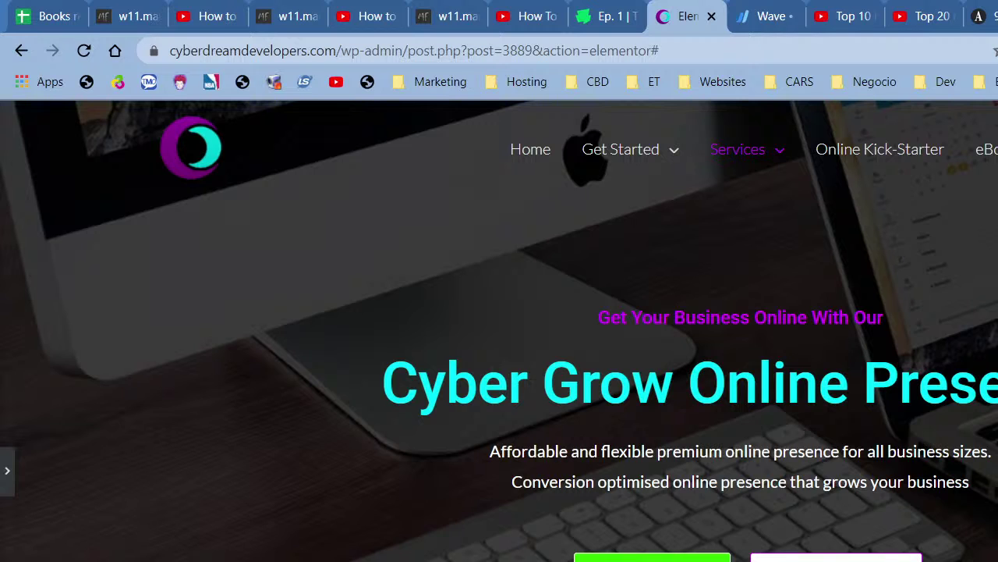
# Review the sections from the hero header through "Who Needs CyberGrow" to the benefit boxes under "Growing Your Small Business Online".
pyautogui.scroll(-6, 855, 457)
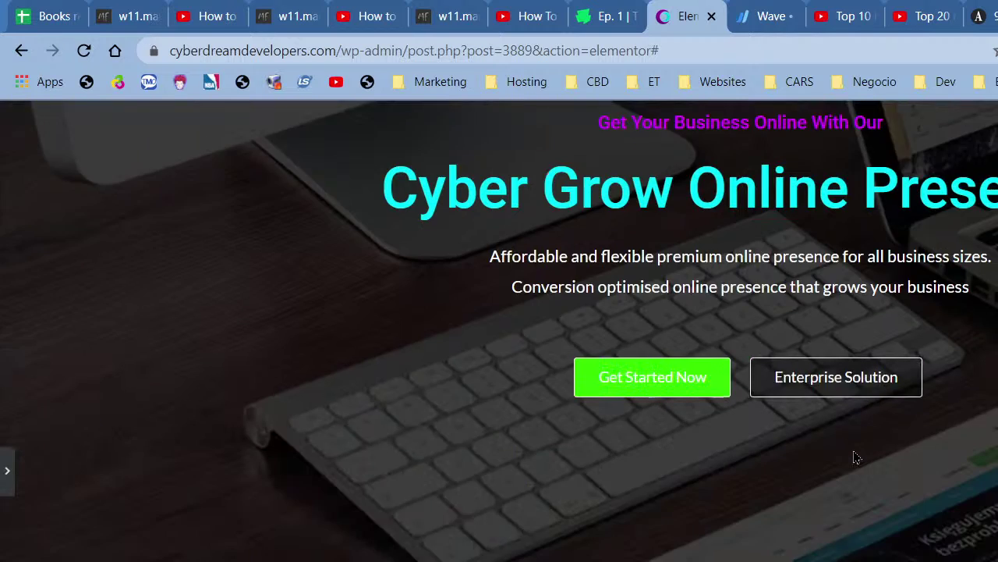
pyautogui.scroll(-3, 854, 458)
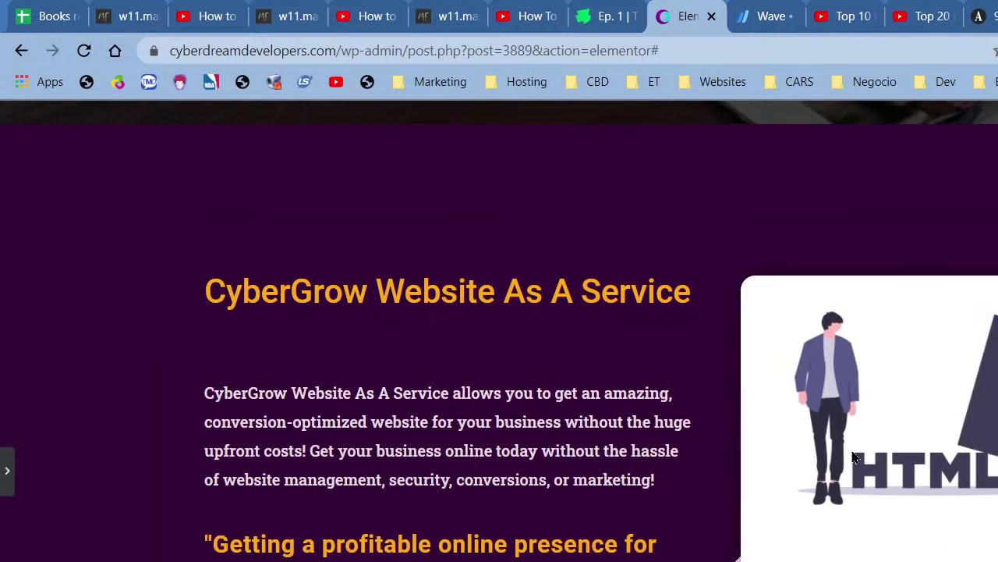
pyautogui.scroll(-10, 854, 458)
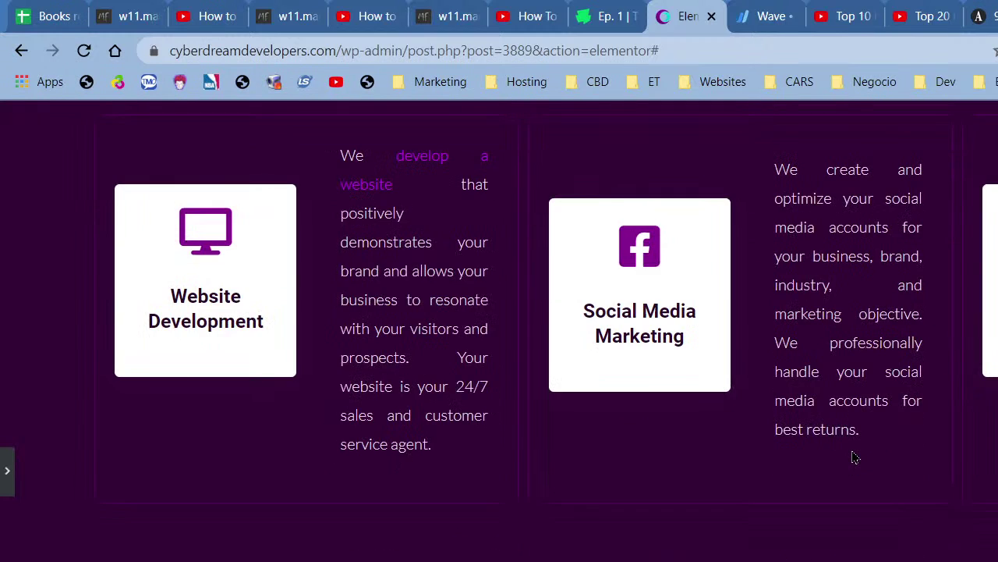
pyautogui.scroll(-6, 854, 458)
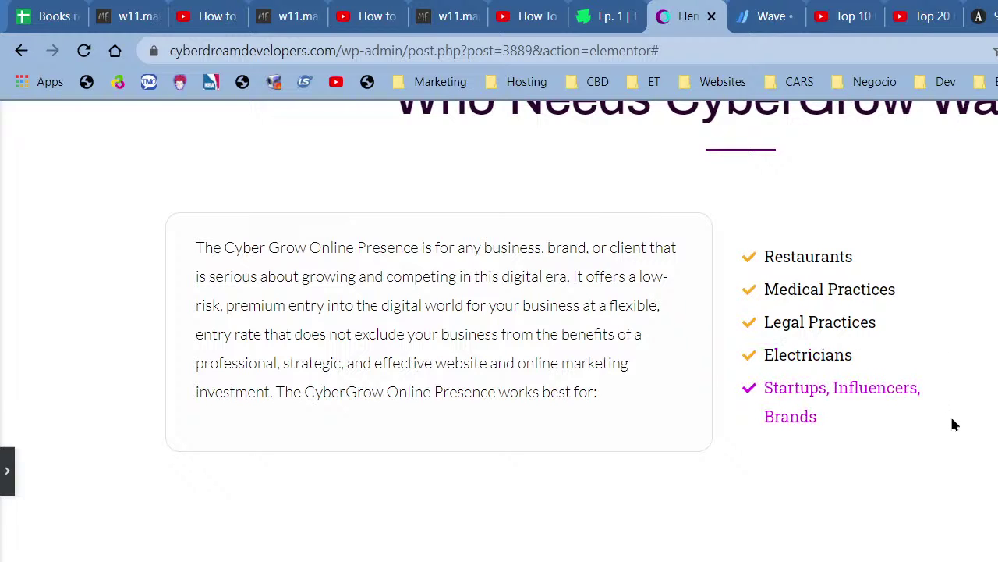
pyautogui.scroll(-1, 952, 425)
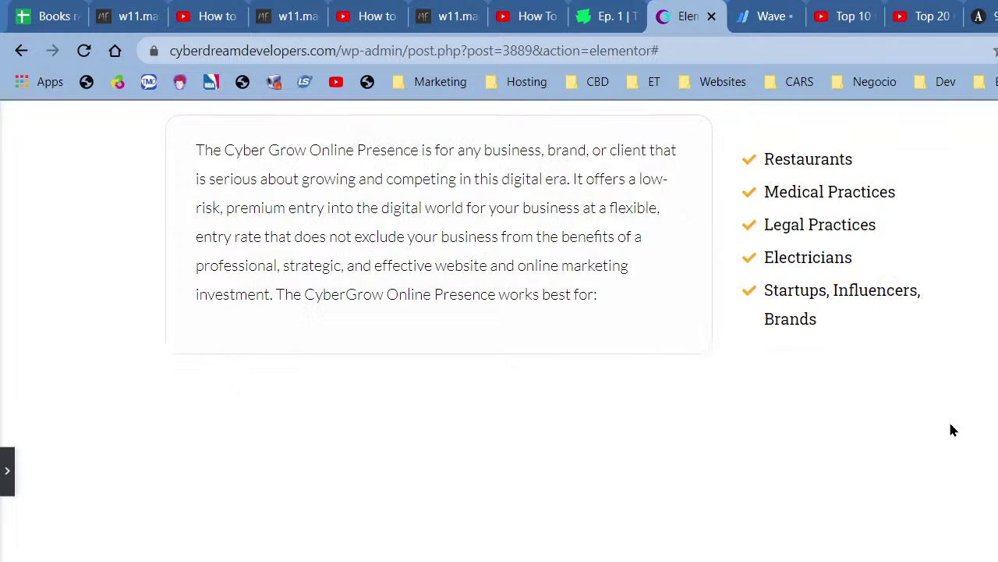
pyautogui.scroll(-7, 947, 431)
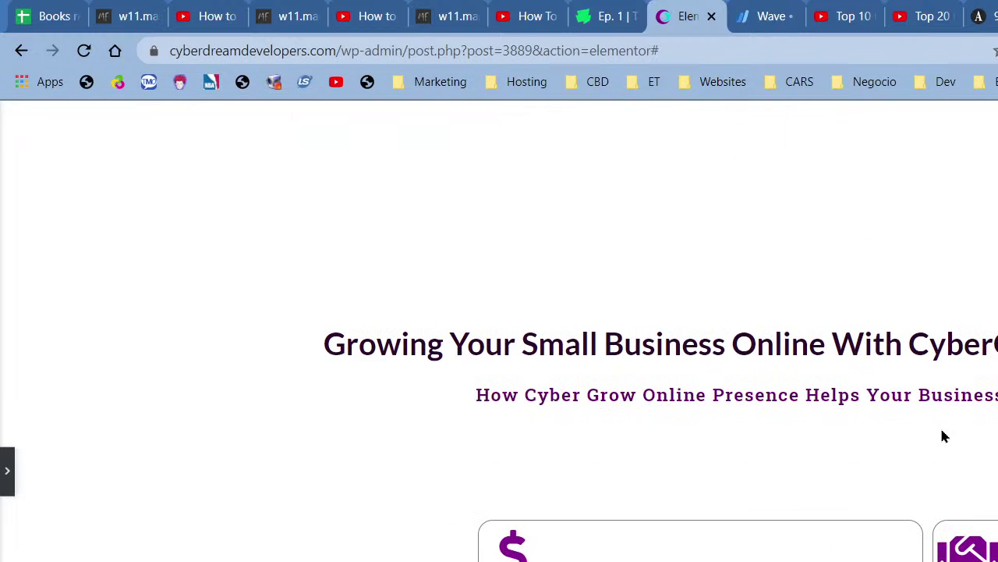
pyautogui.scroll(-2, 942, 436)
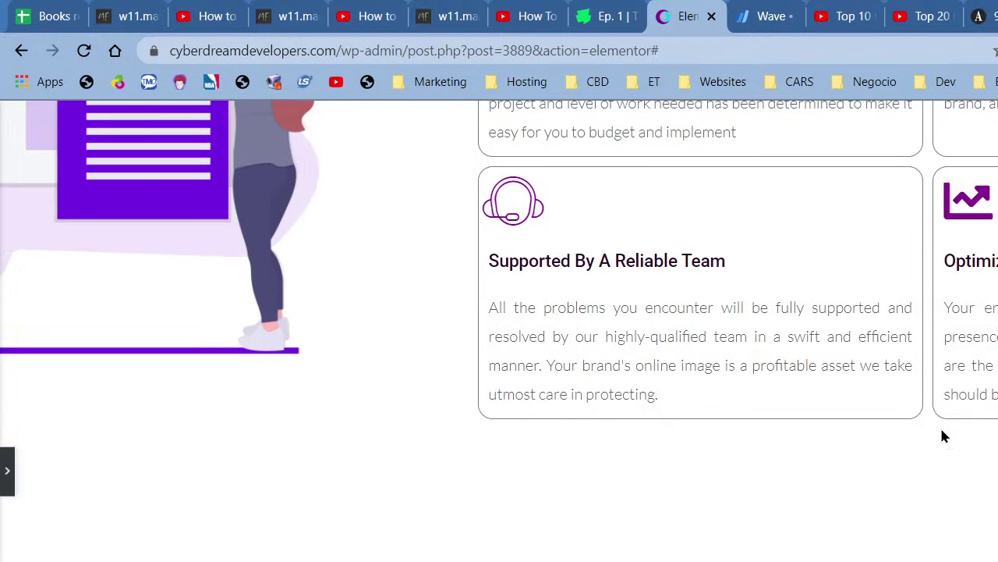
pyautogui.scroll(6, 942, 436)
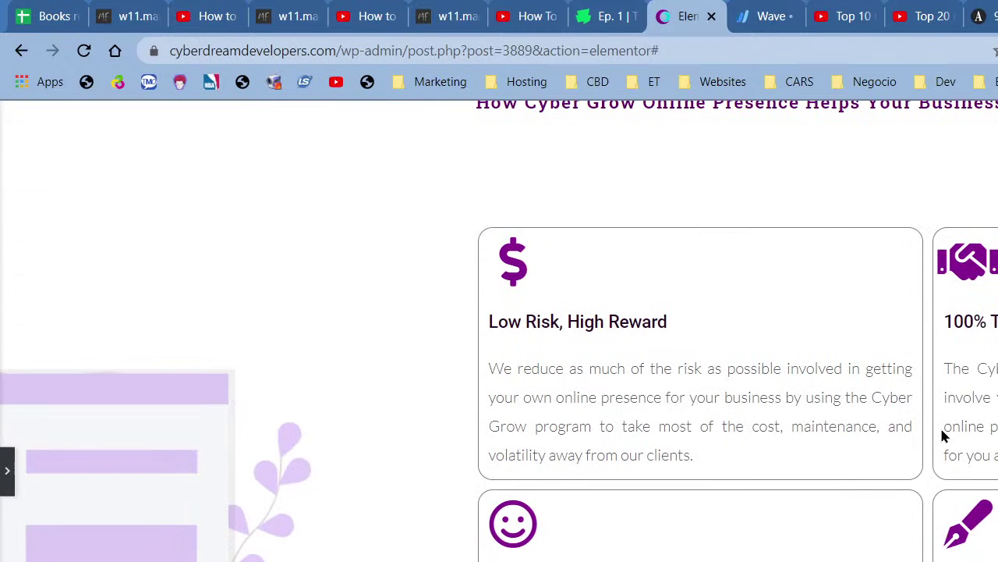
pyautogui.scroll(-1, 942, 430)
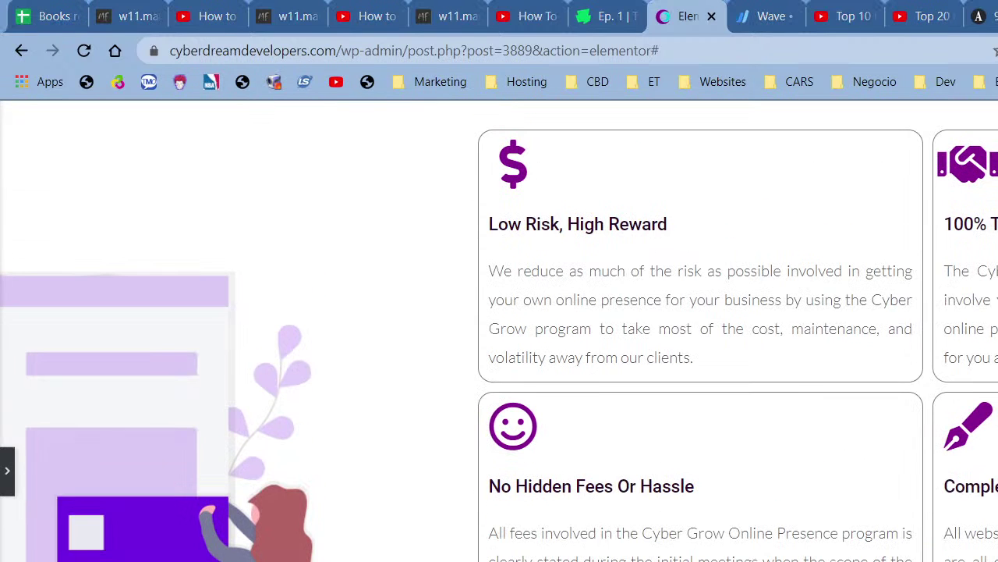